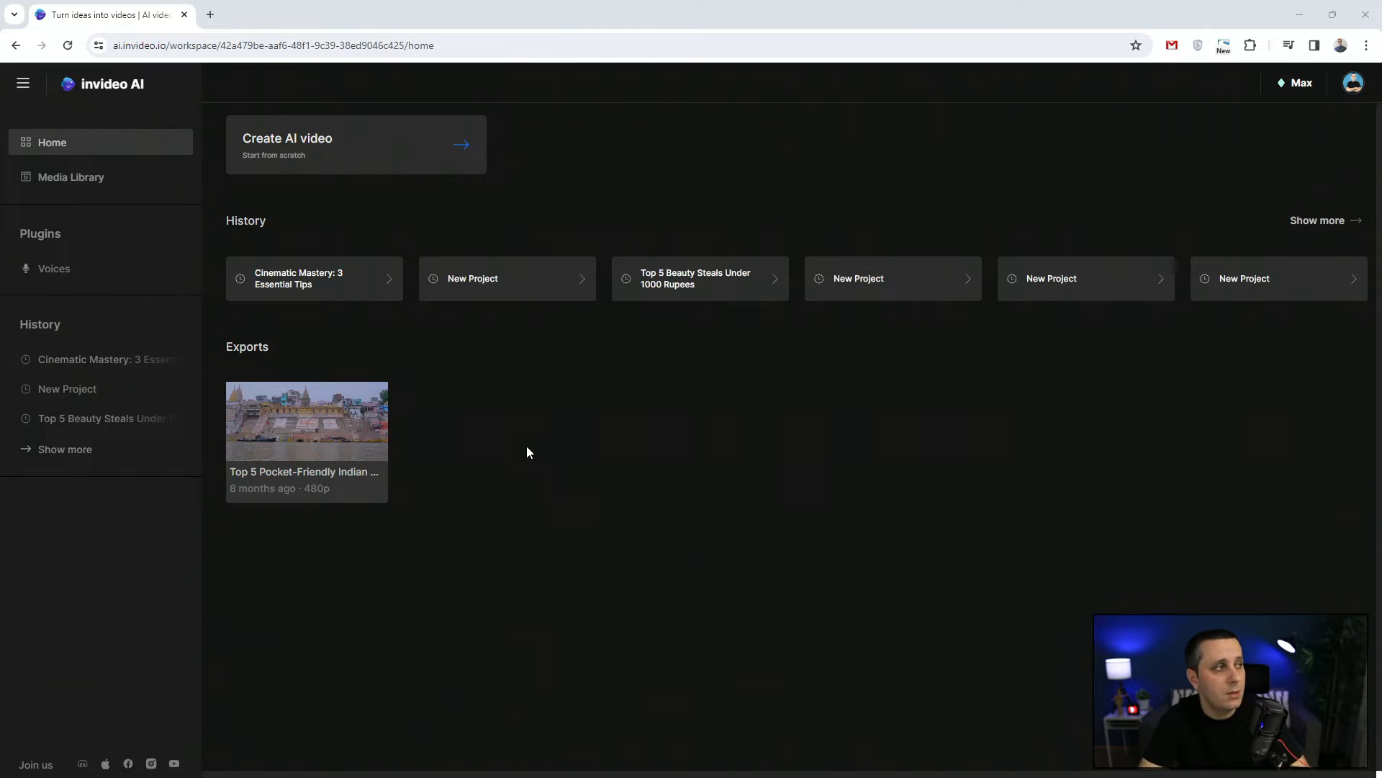
Step: Start a new AI video from scratch and open the YouTube Shorts workflow's prompt form
left_click(295, 144)
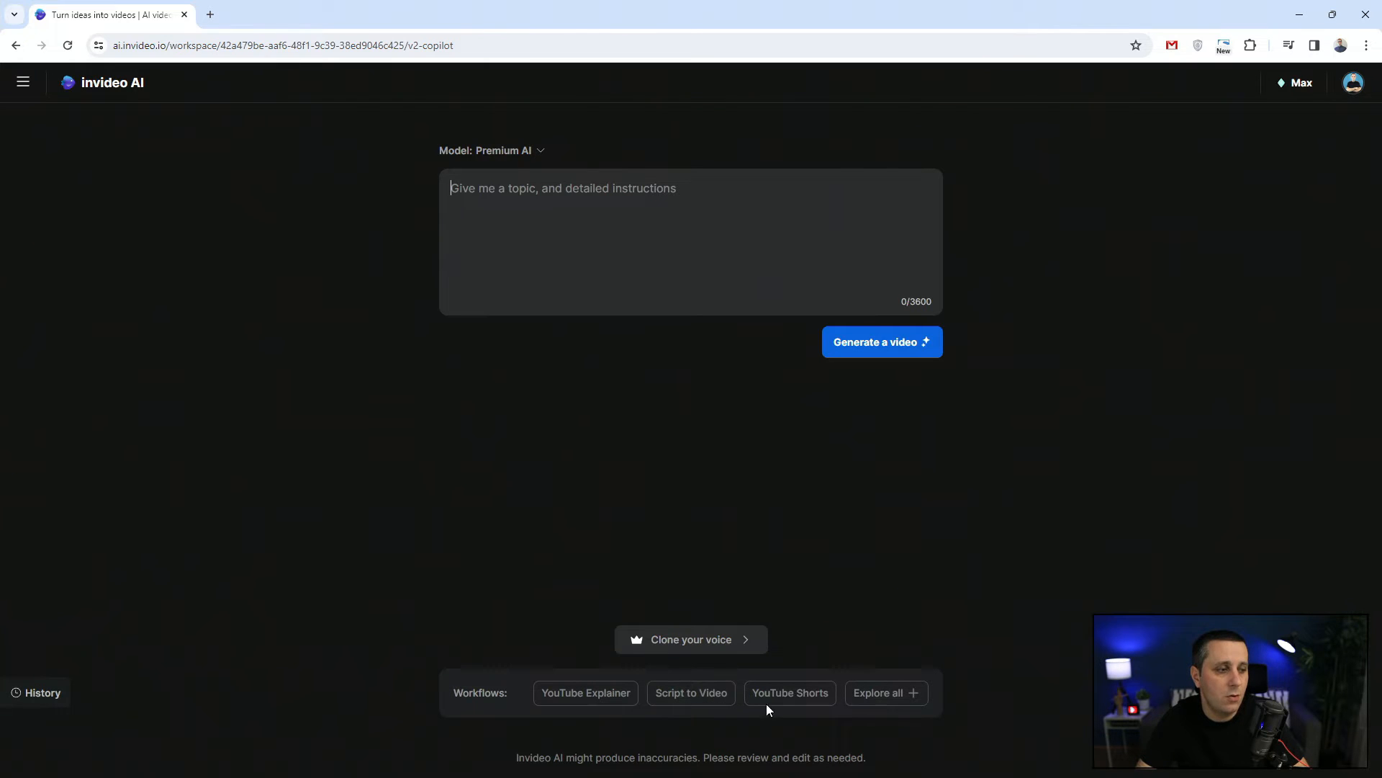
left_click(910, 694)
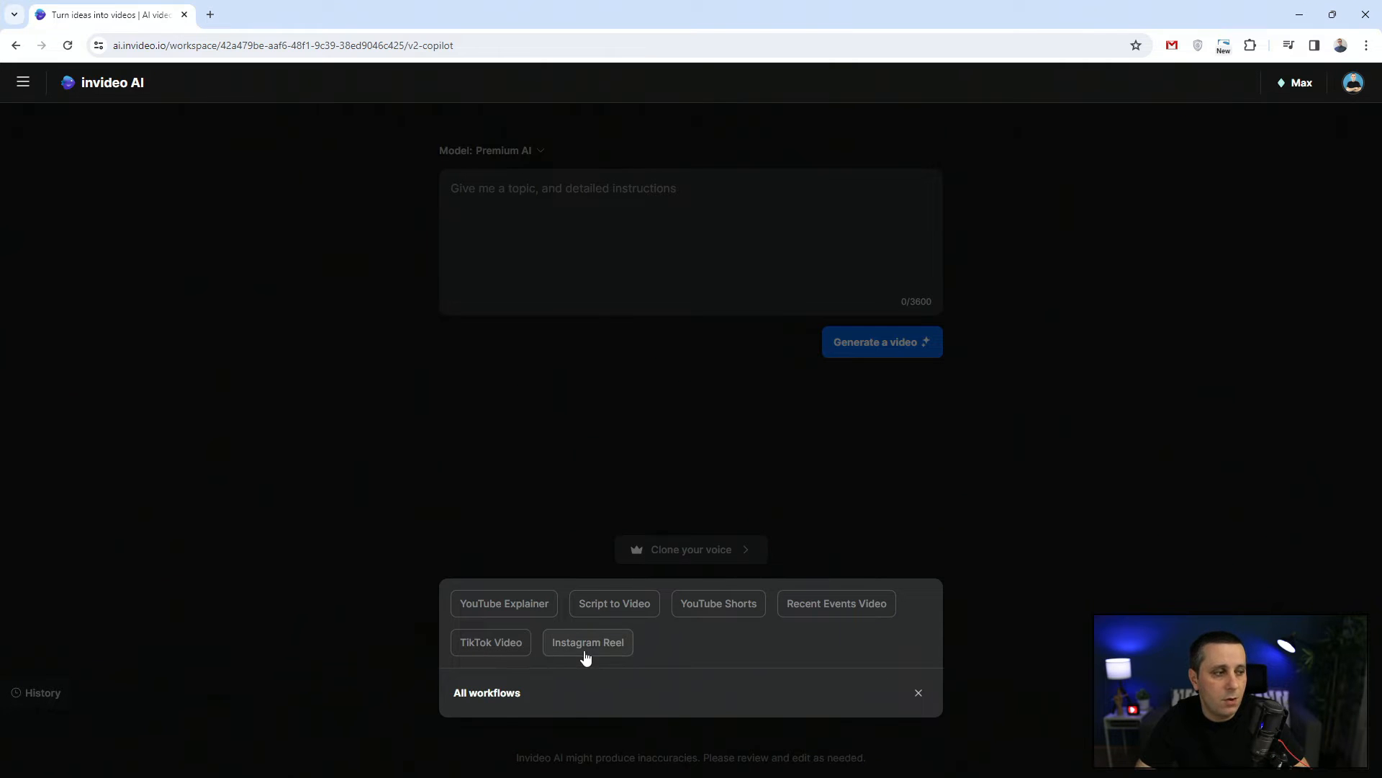
left_click(716, 606)
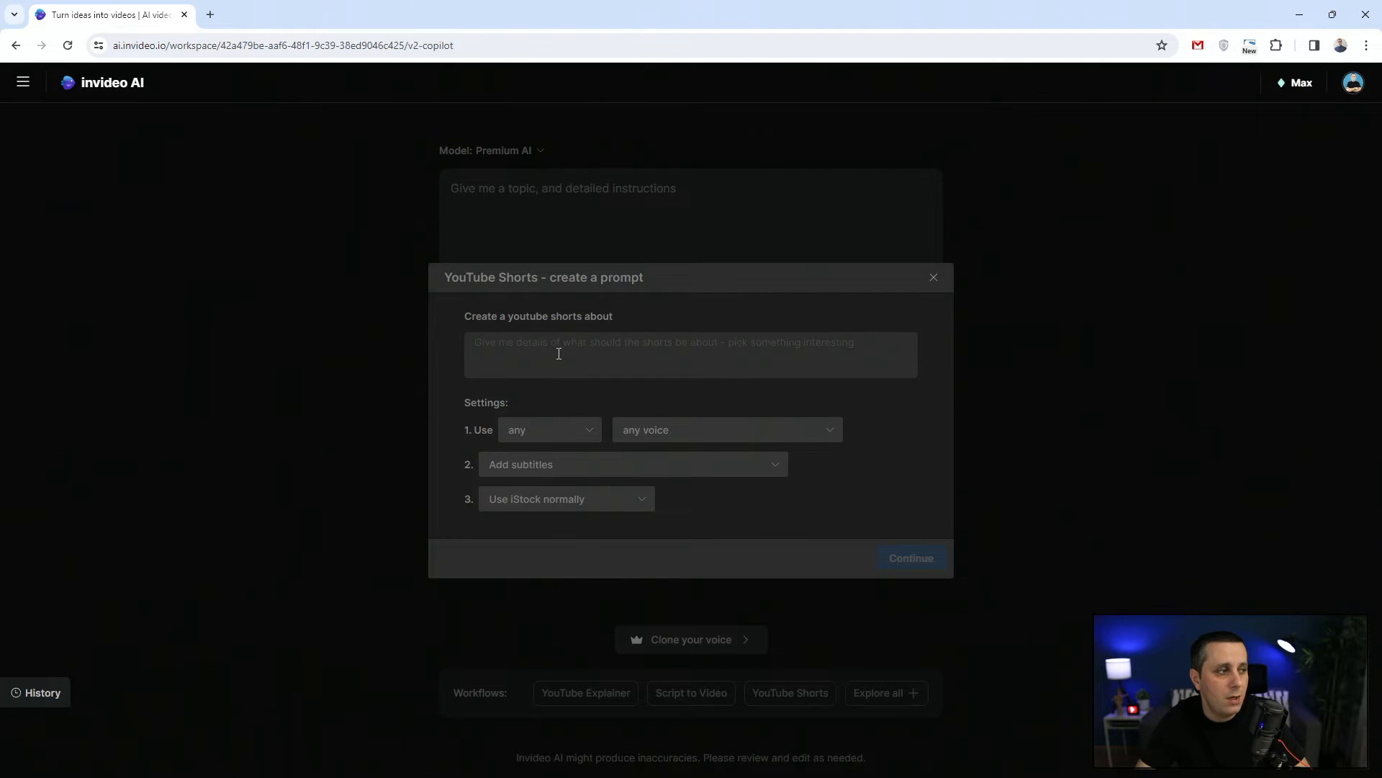
Step: Examine the narrator type and voice accent choices offered in the YouTube Shorts form
left_click(574, 421)
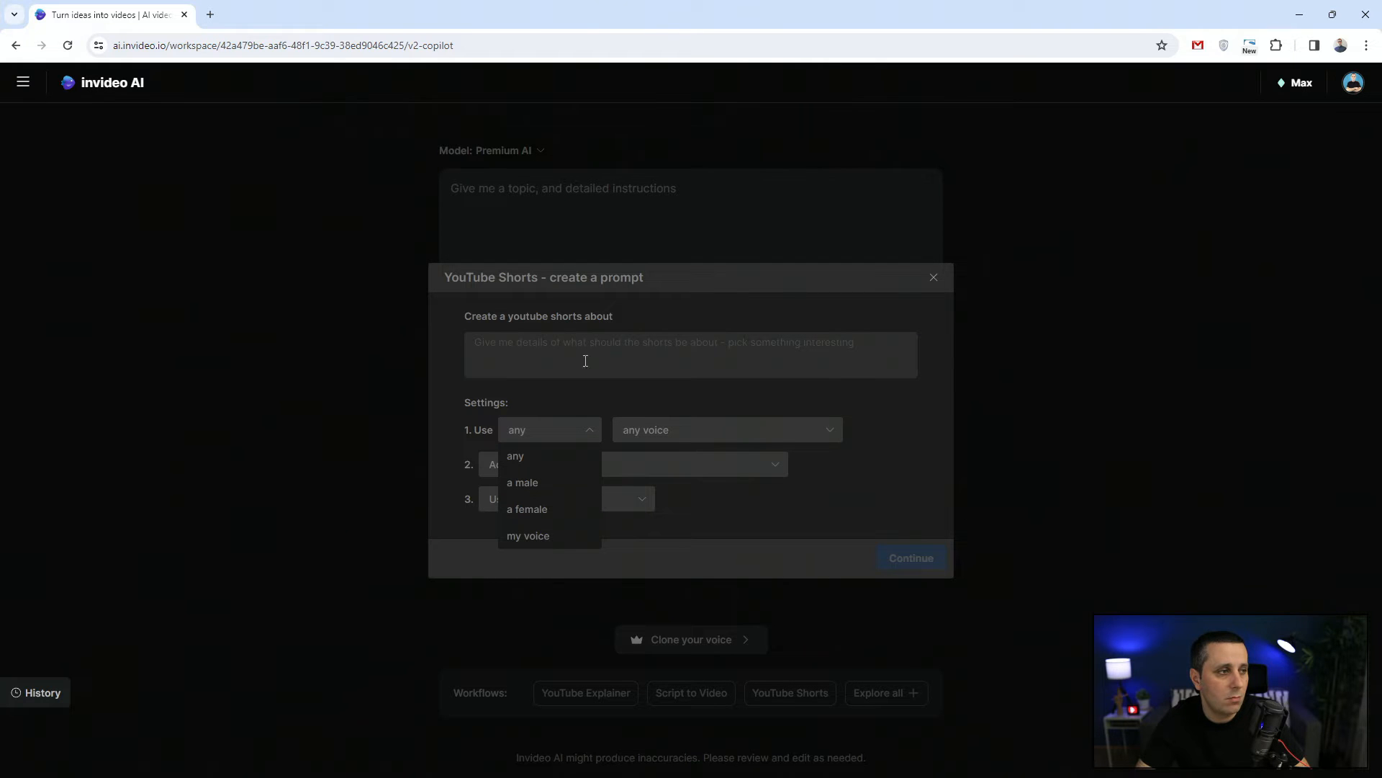
left_click(906, 417)
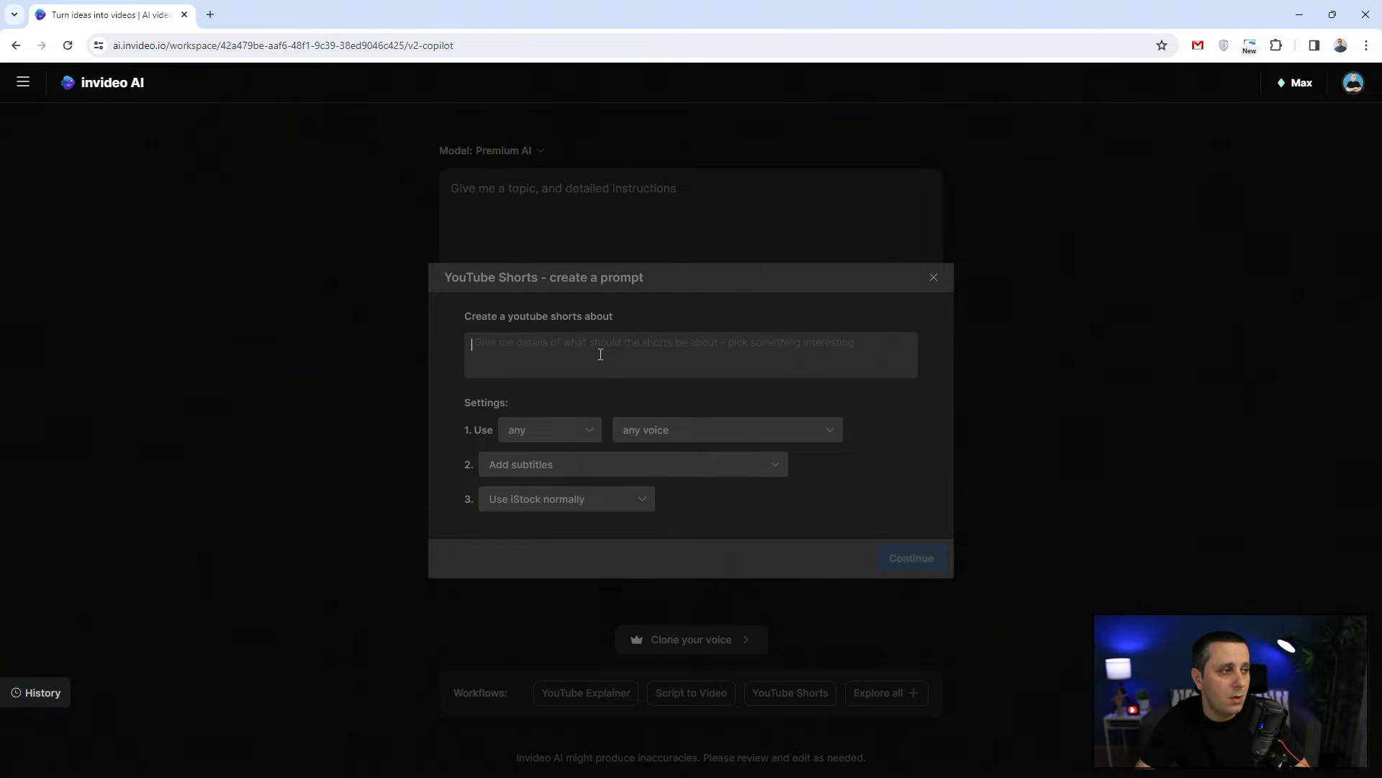
left_click(564, 364)
left_click(571, 432)
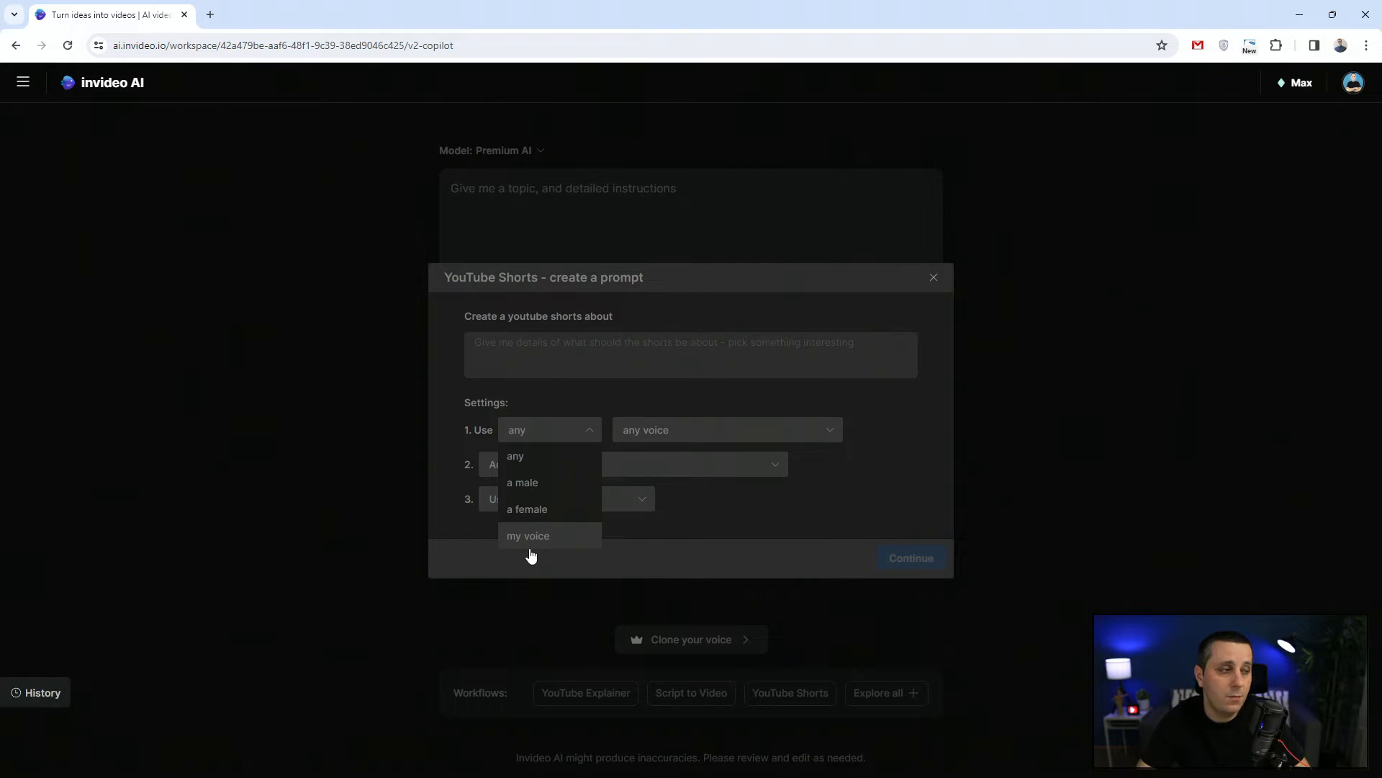
left_click(820, 435)
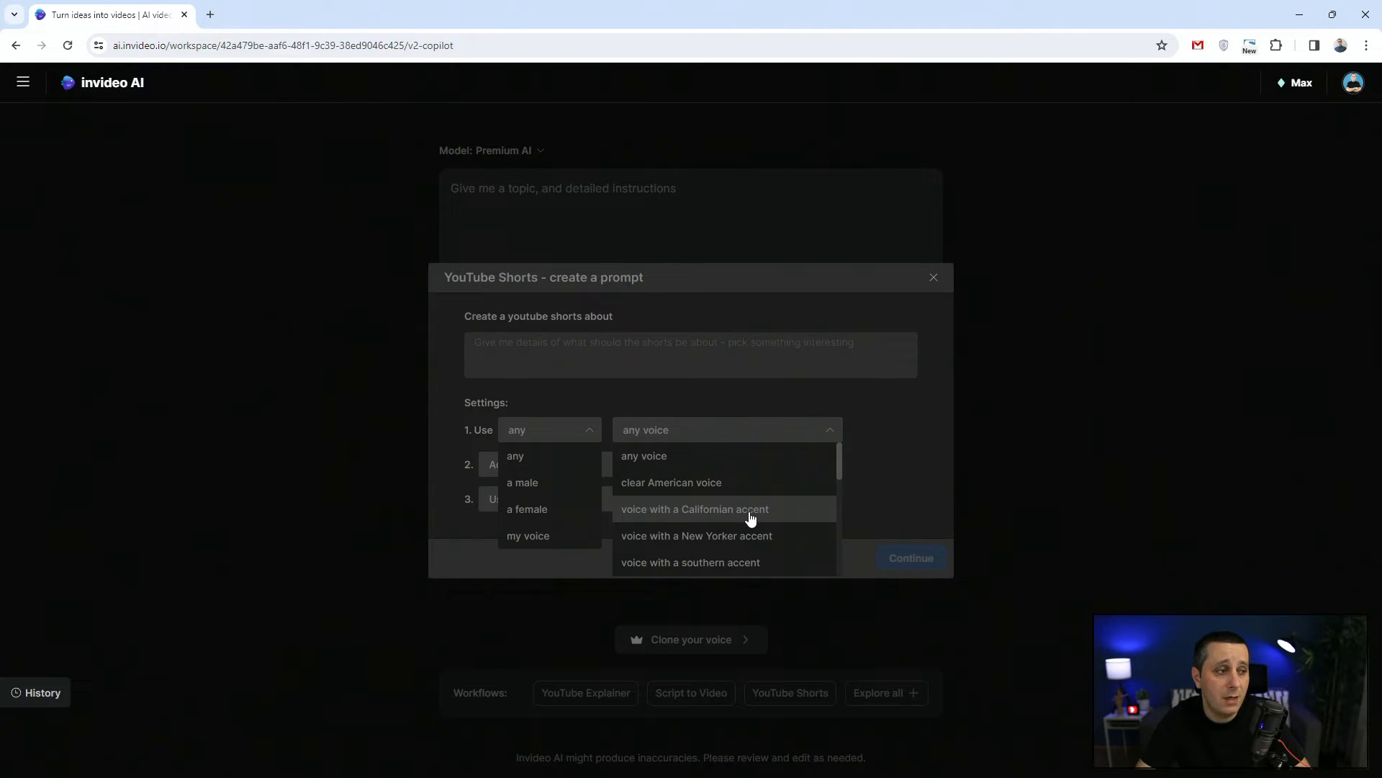
scroll(749, 516, "down", 3)
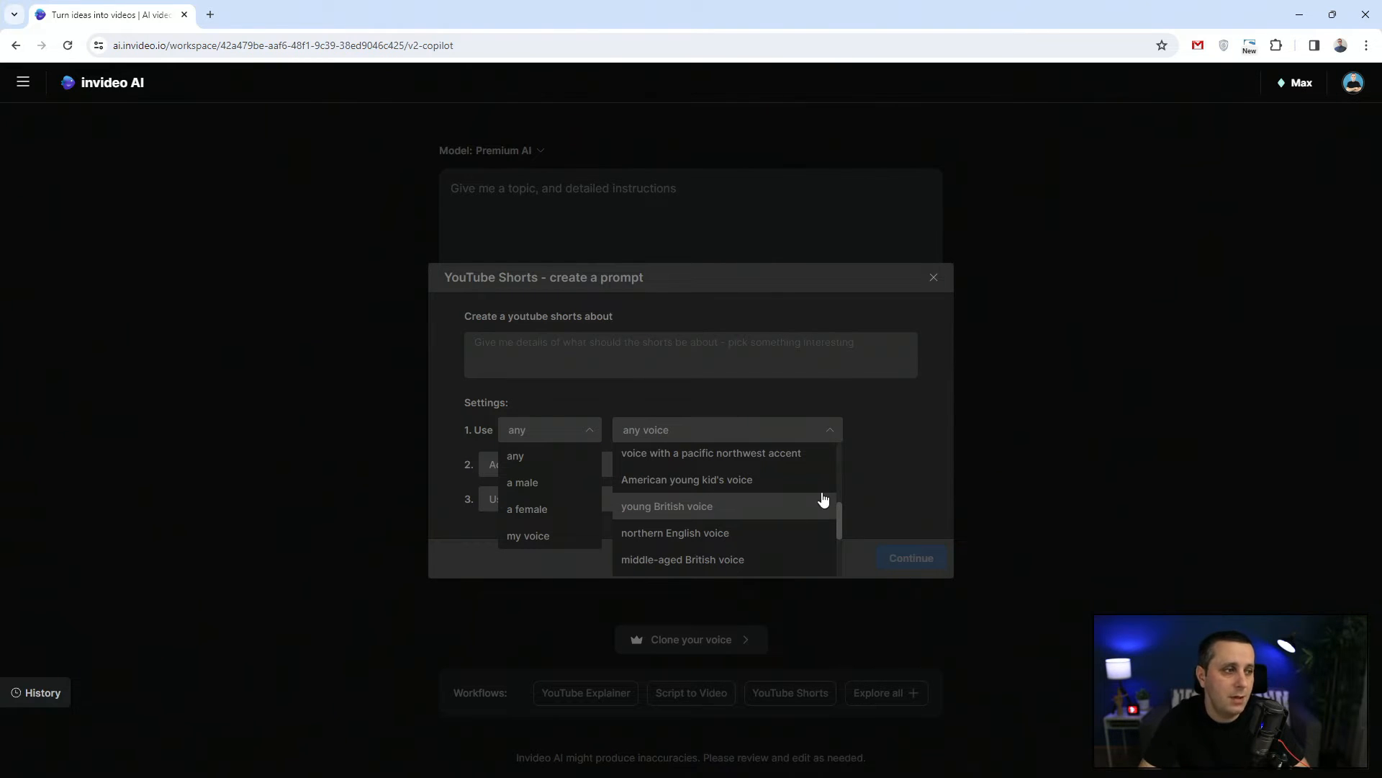
left_click(891, 461)
left_click(588, 429)
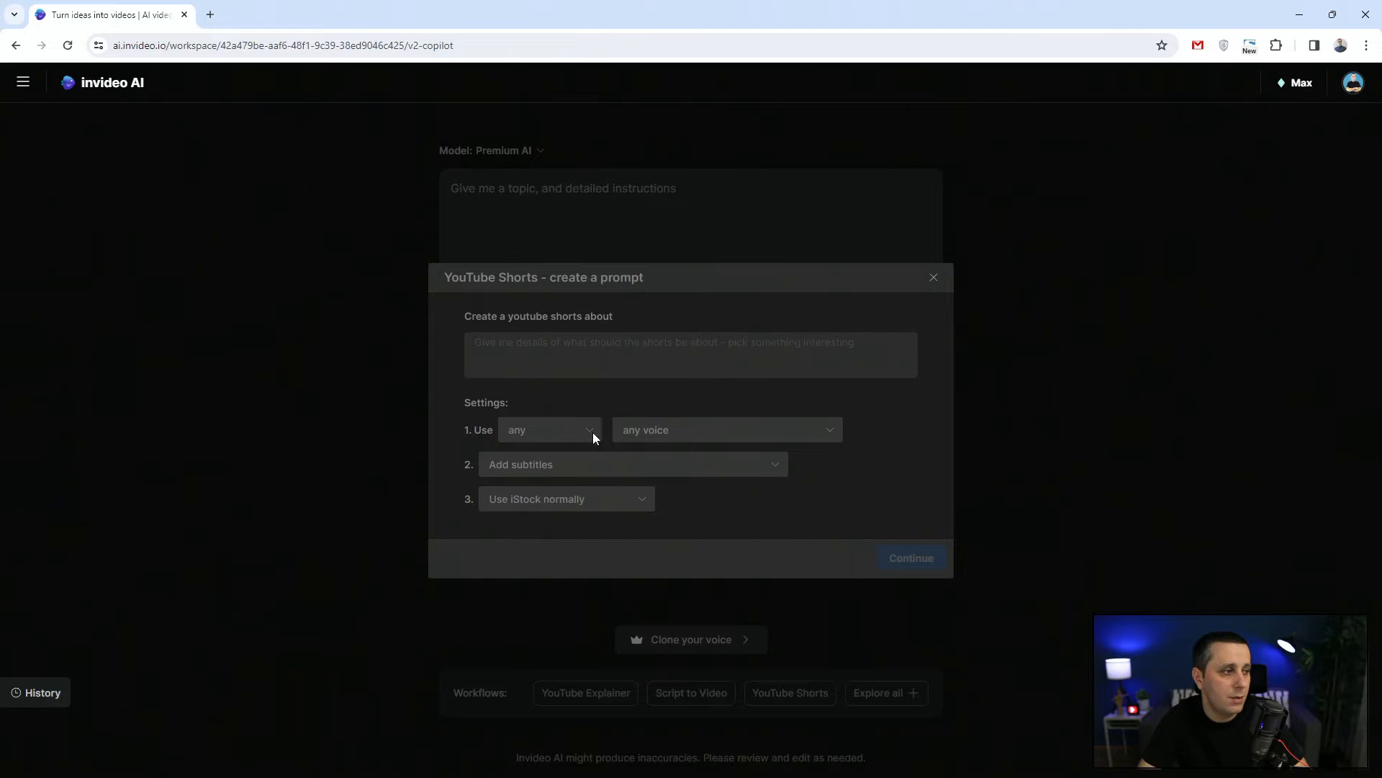
Step: Try the karaoke subtitles option with yellow (#f8eb50) and a 60% opacity box, and return the setting to Add subtitles
left_click(777, 463)
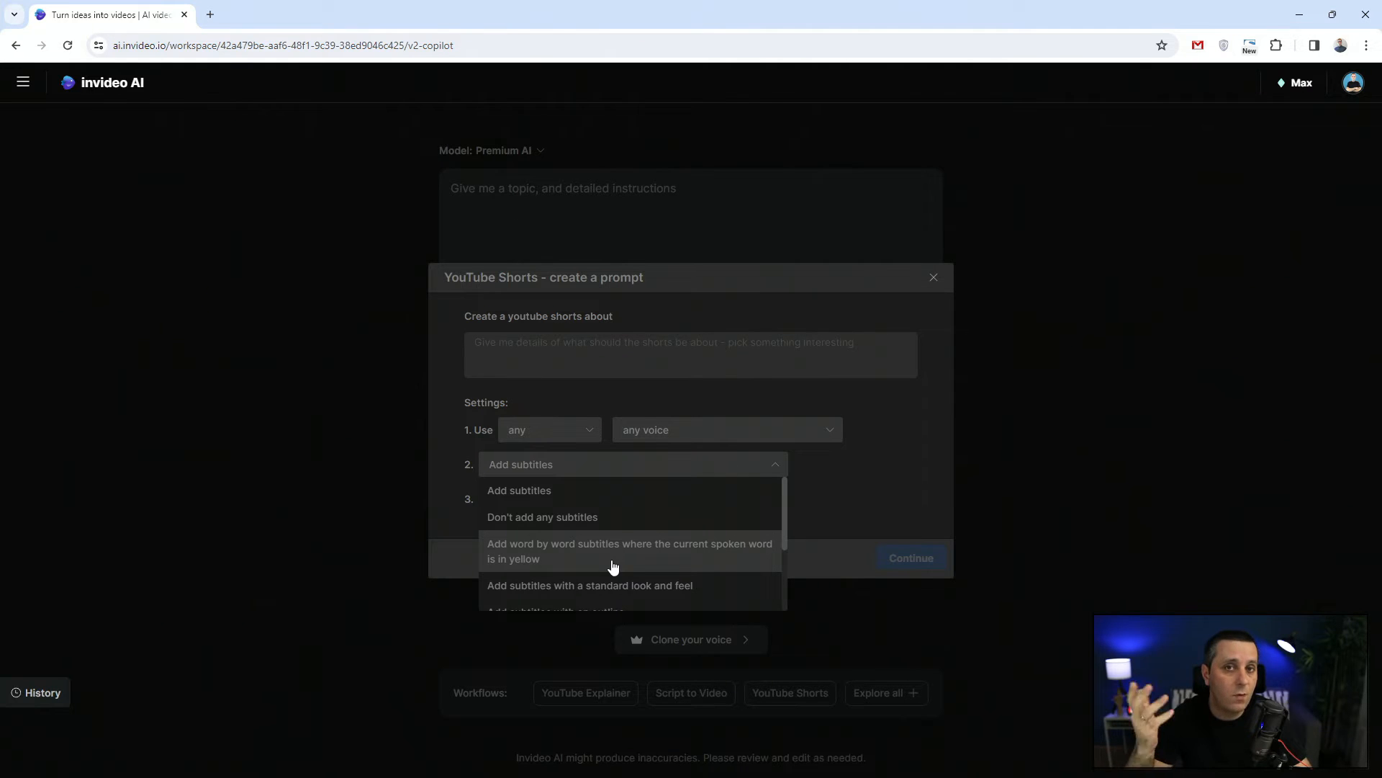
scroll(729, 546, "down", 1)
scroll(729, 545, "down", 1)
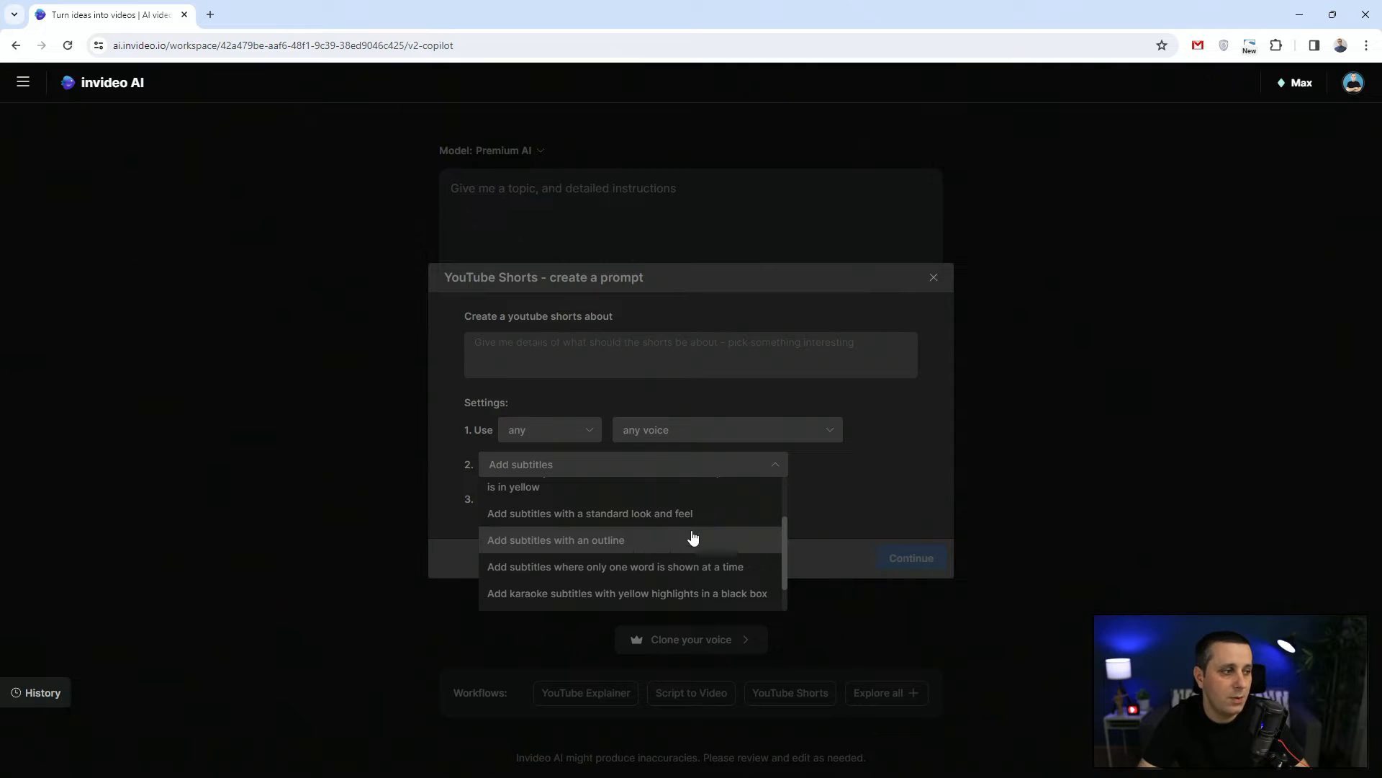
scroll(731, 536, "down", 2)
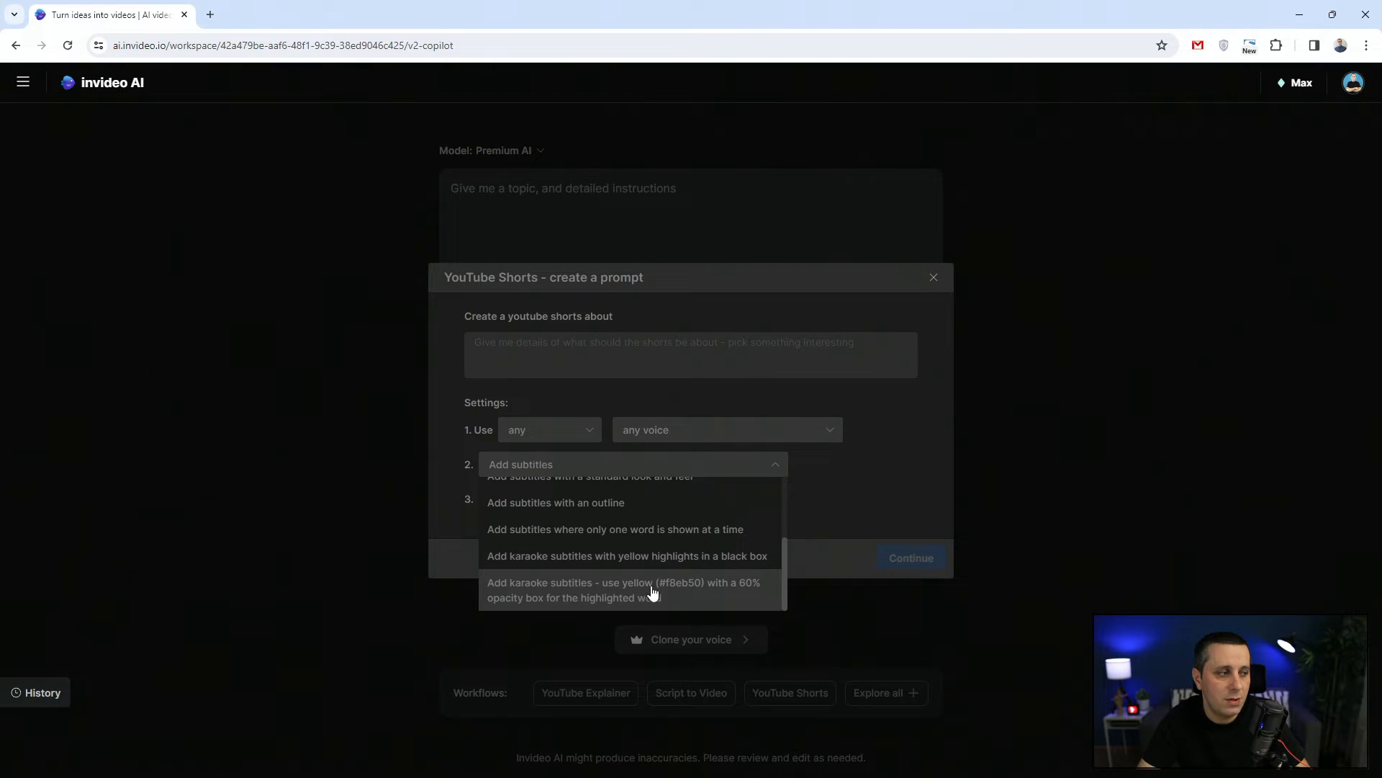
left_click(695, 600)
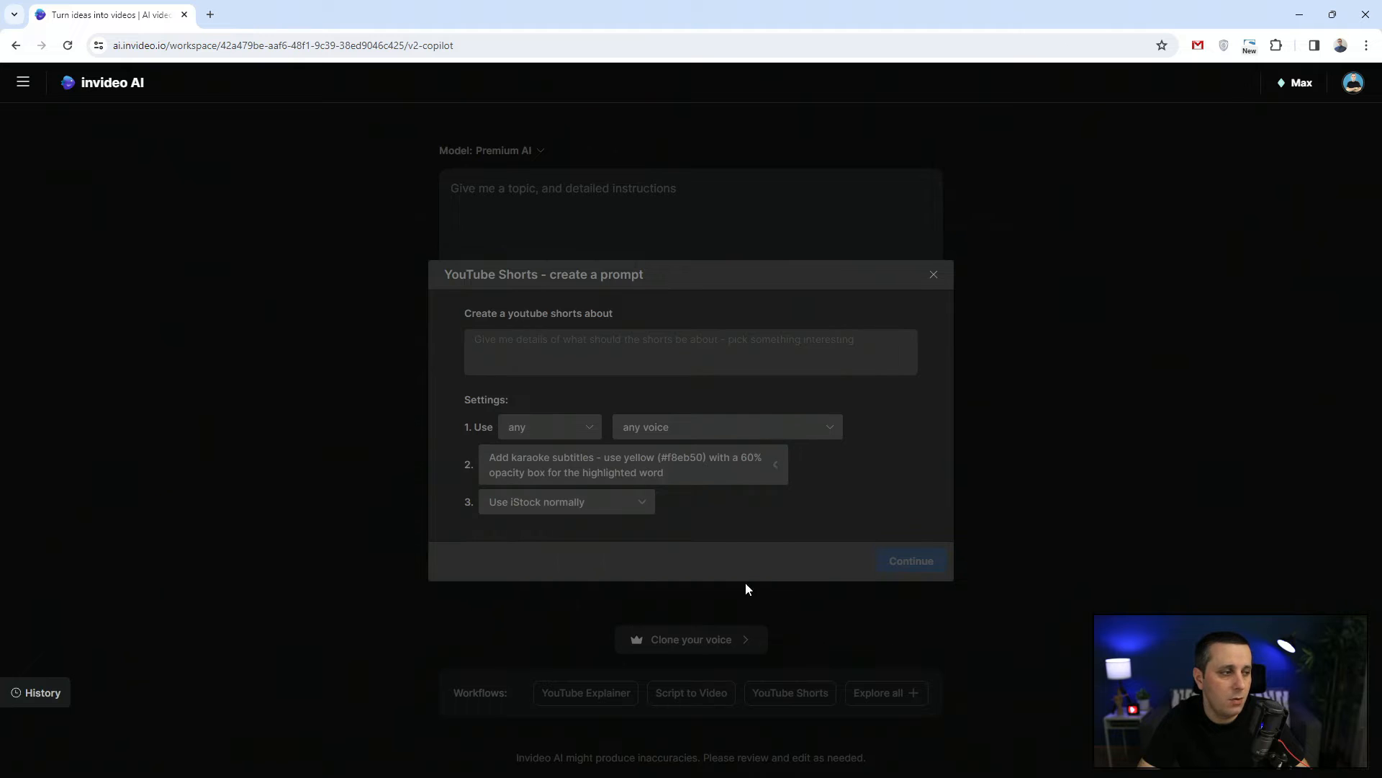
left_click(777, 468)
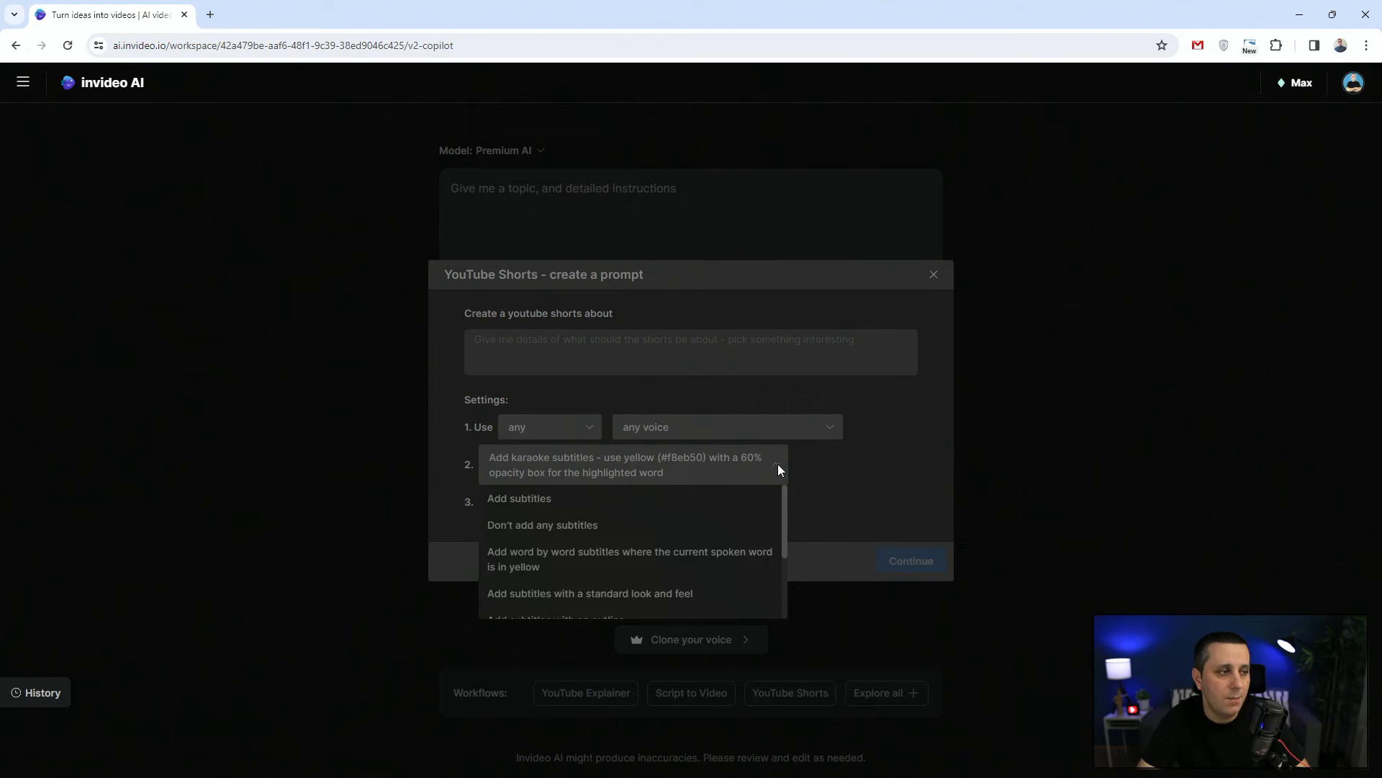
left_click(697, 505)
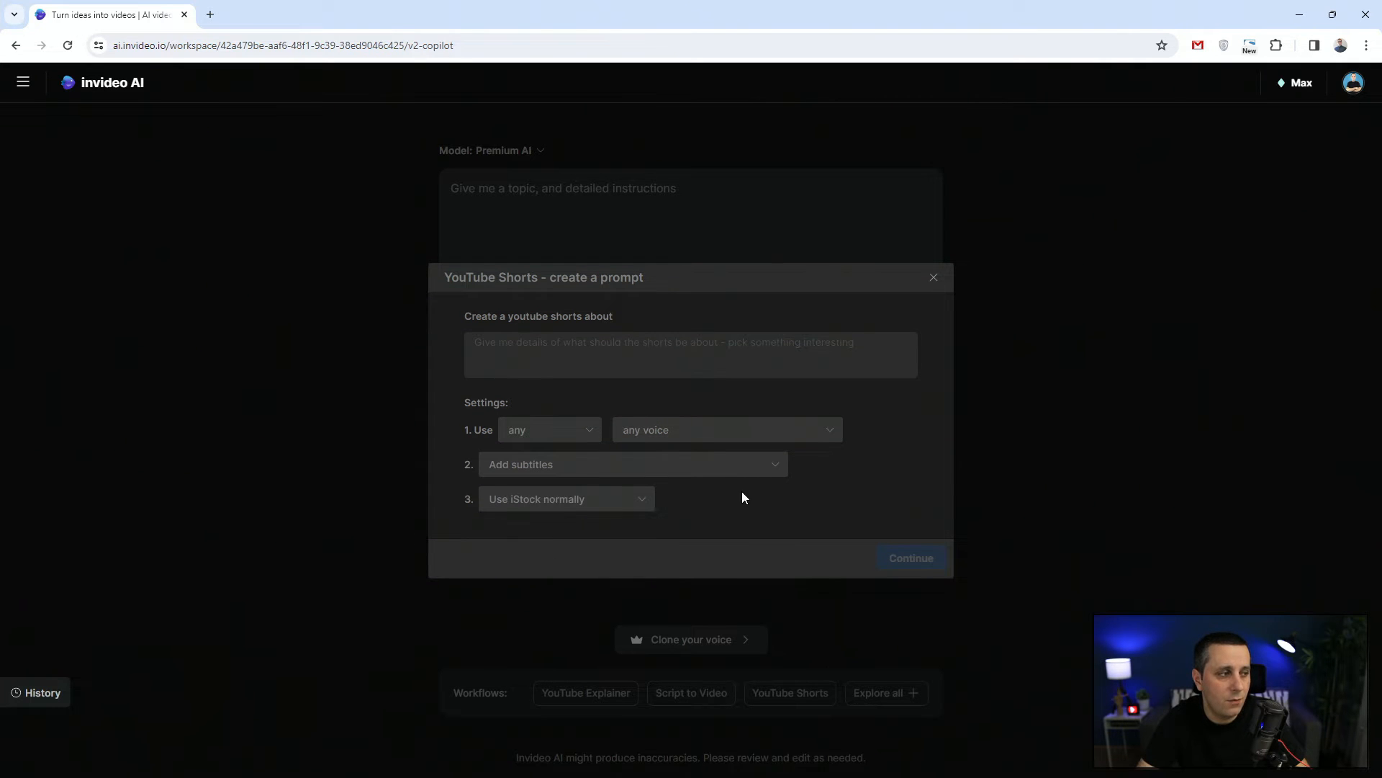
Step: Review the iStock media usage choices and close the YouTube Shorts form without continuing
left_click(598, 501)
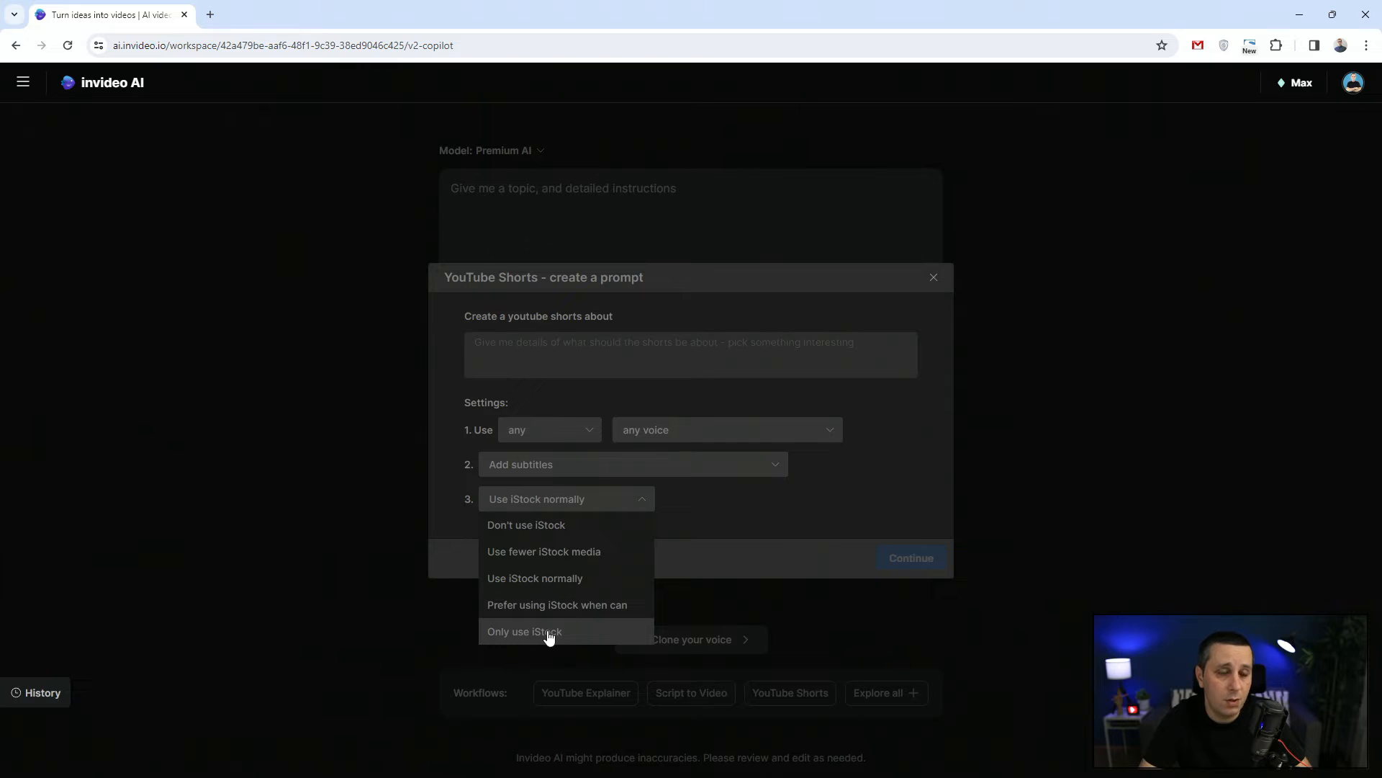
left_click(893, 478)
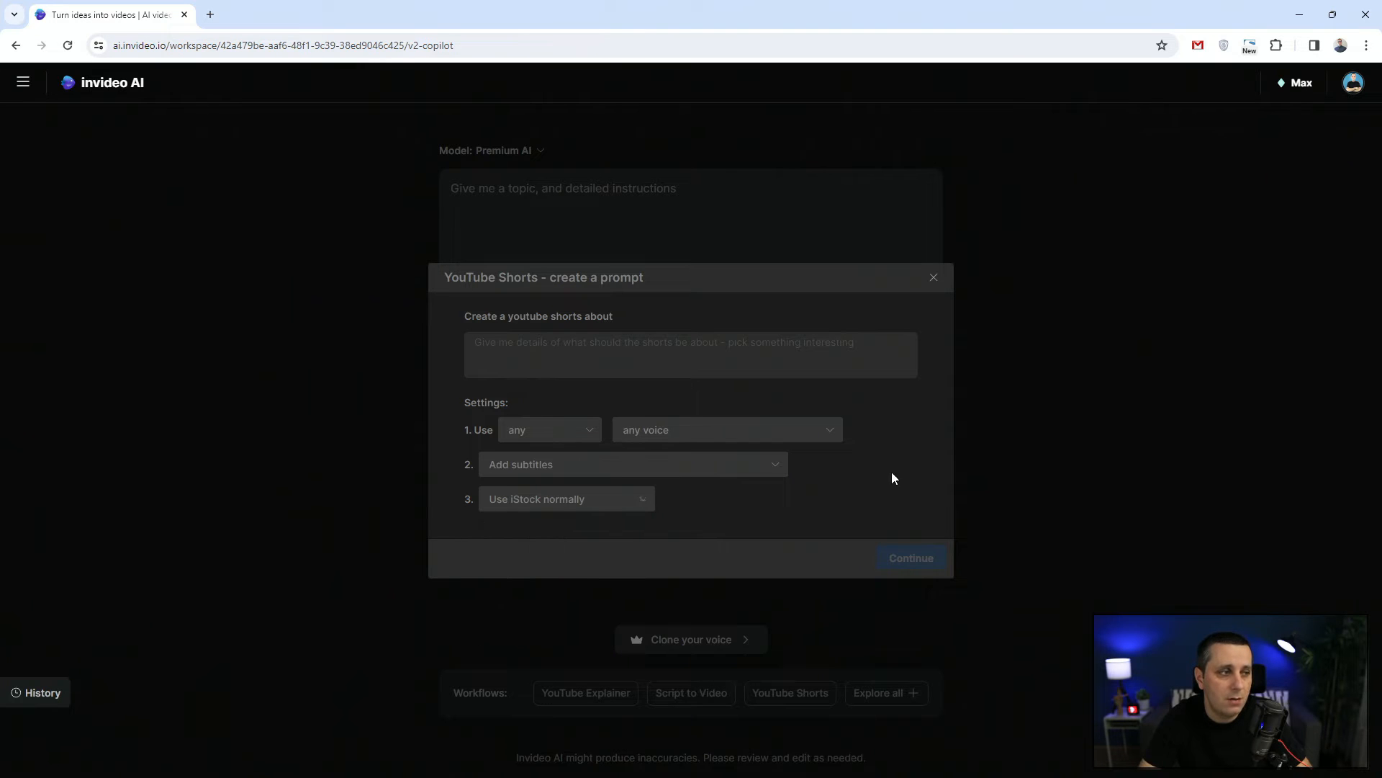
left_click(933, 280)
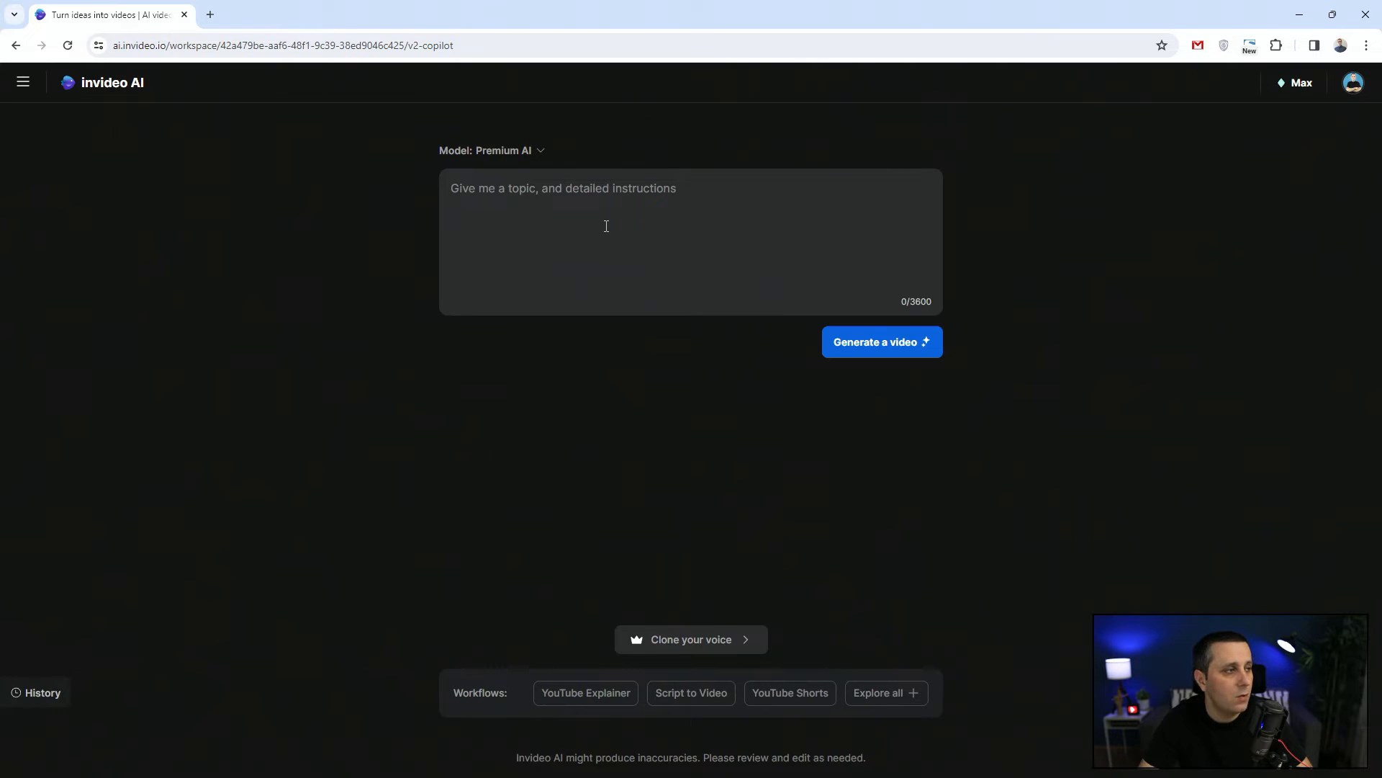
Step: Begin the video prompt with "Make a YouTube short video about 5 tips on photography."
left_click(607, 225)
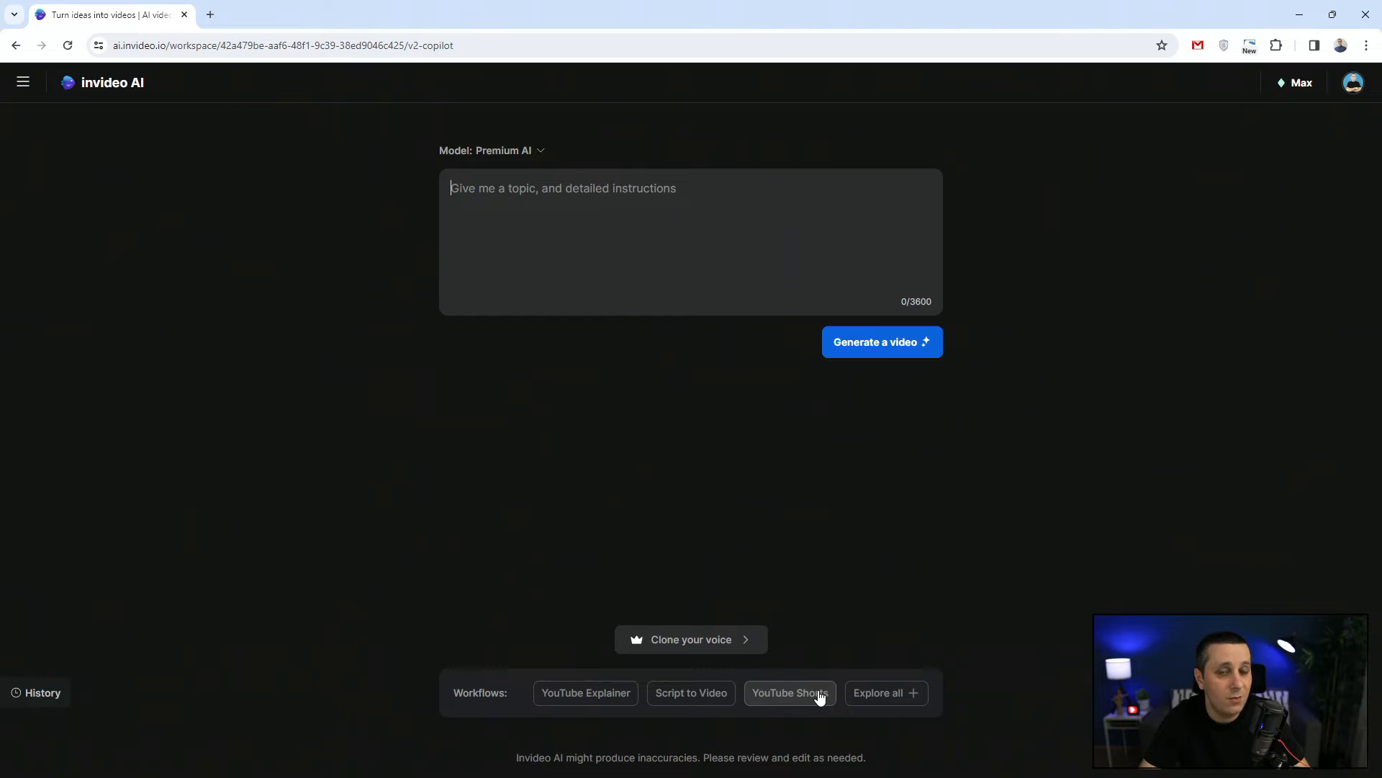
left_click(664, 260)
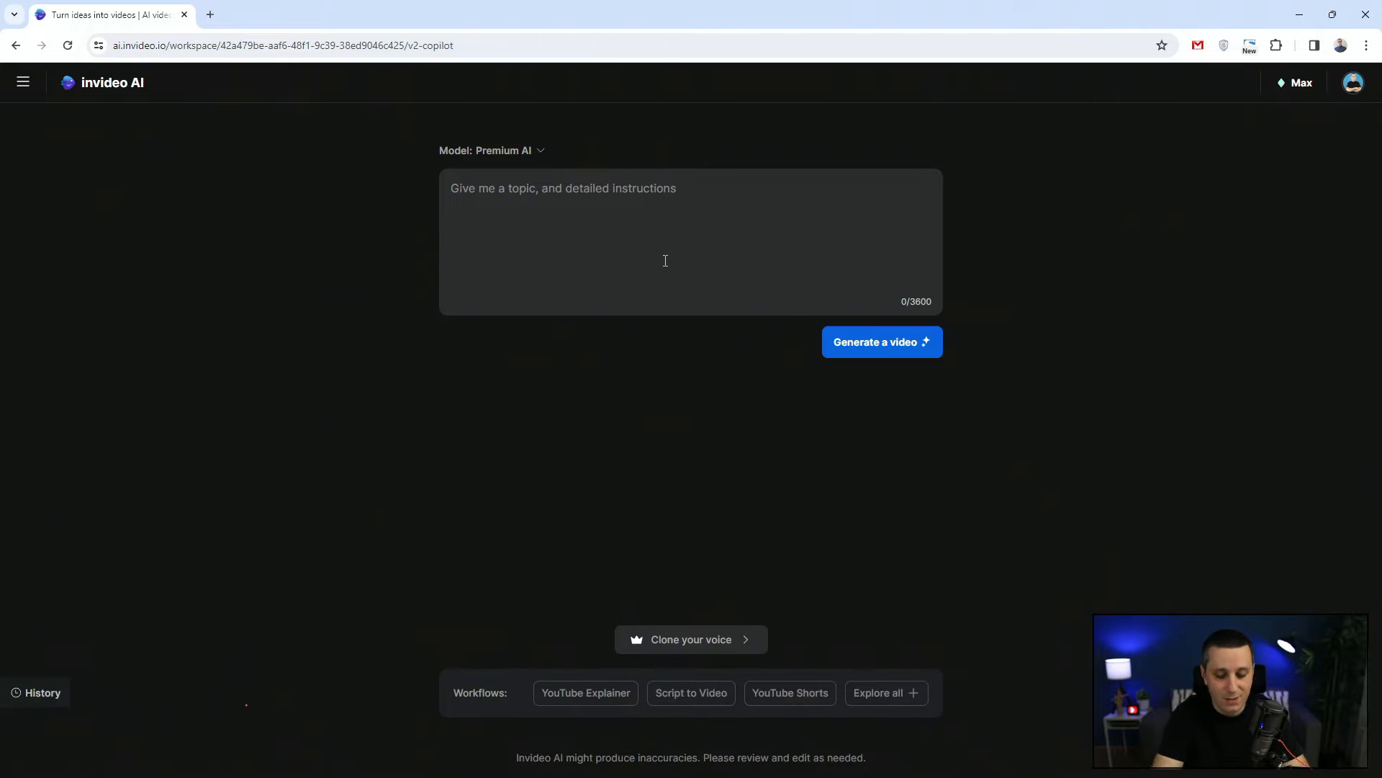
type("Make a ")
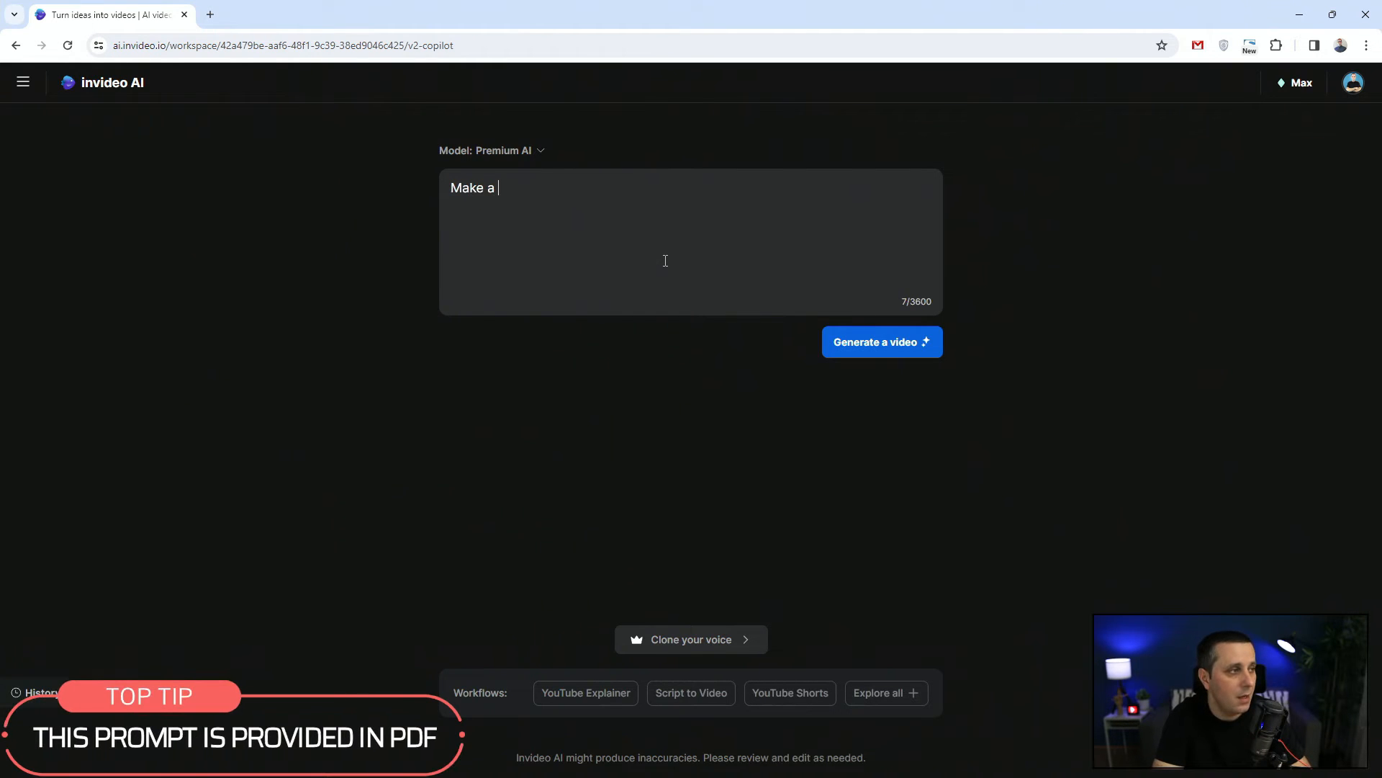
type("YouTube sho")
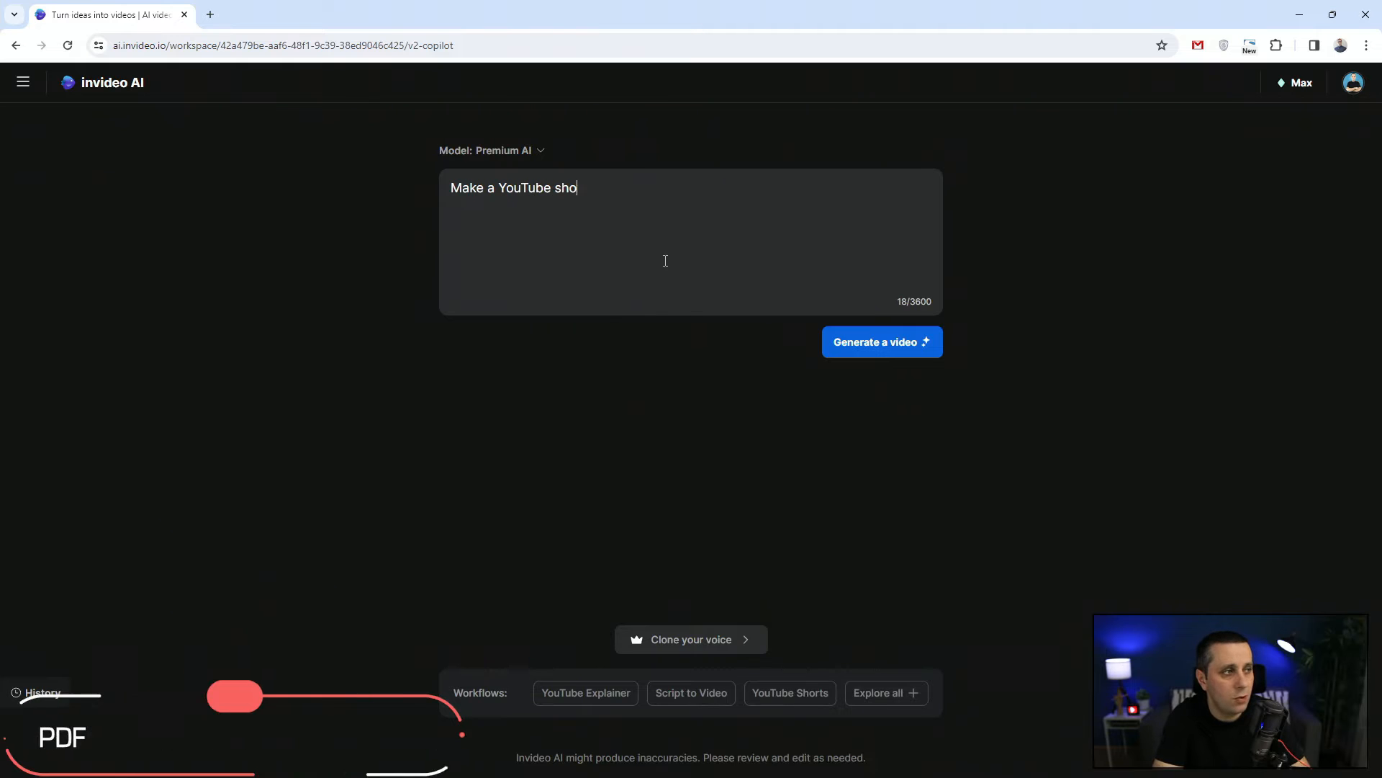
type("rt video")
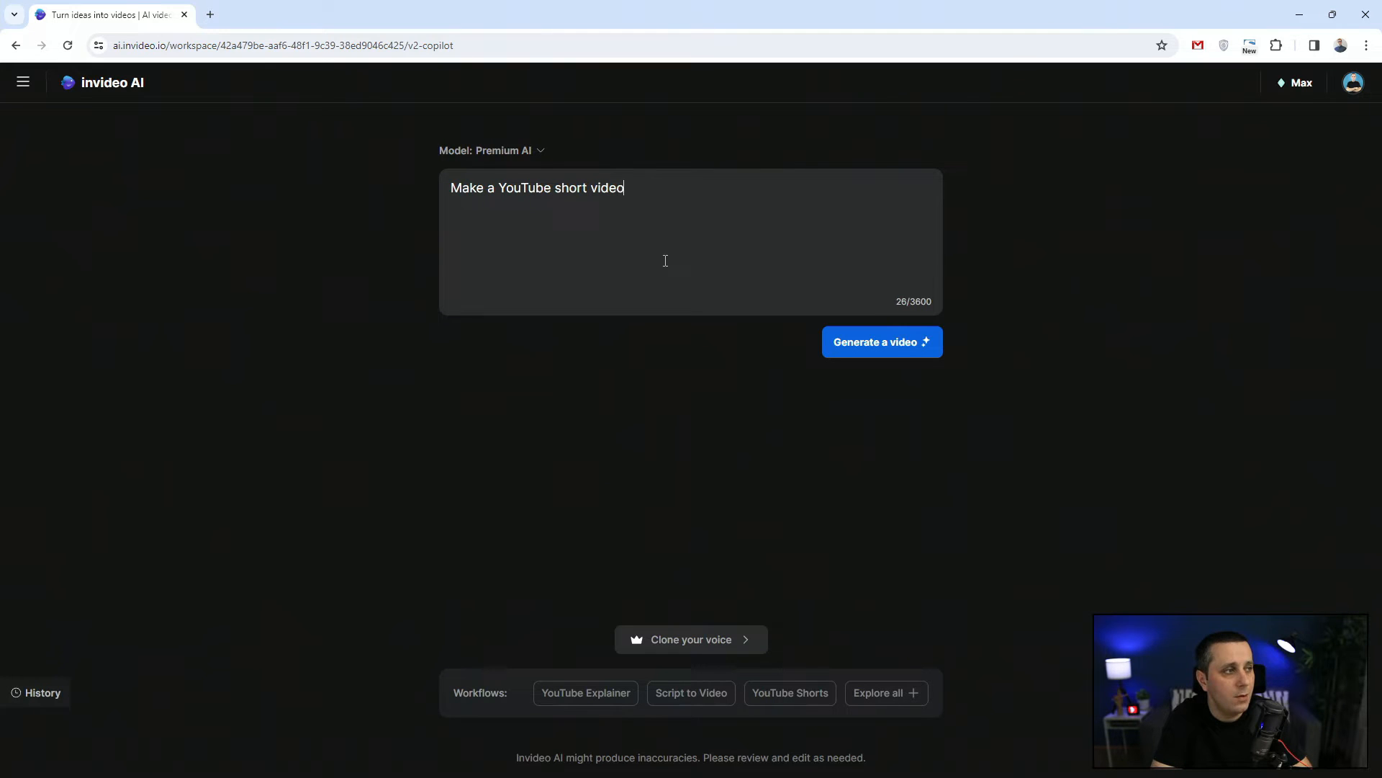
type(" about ")
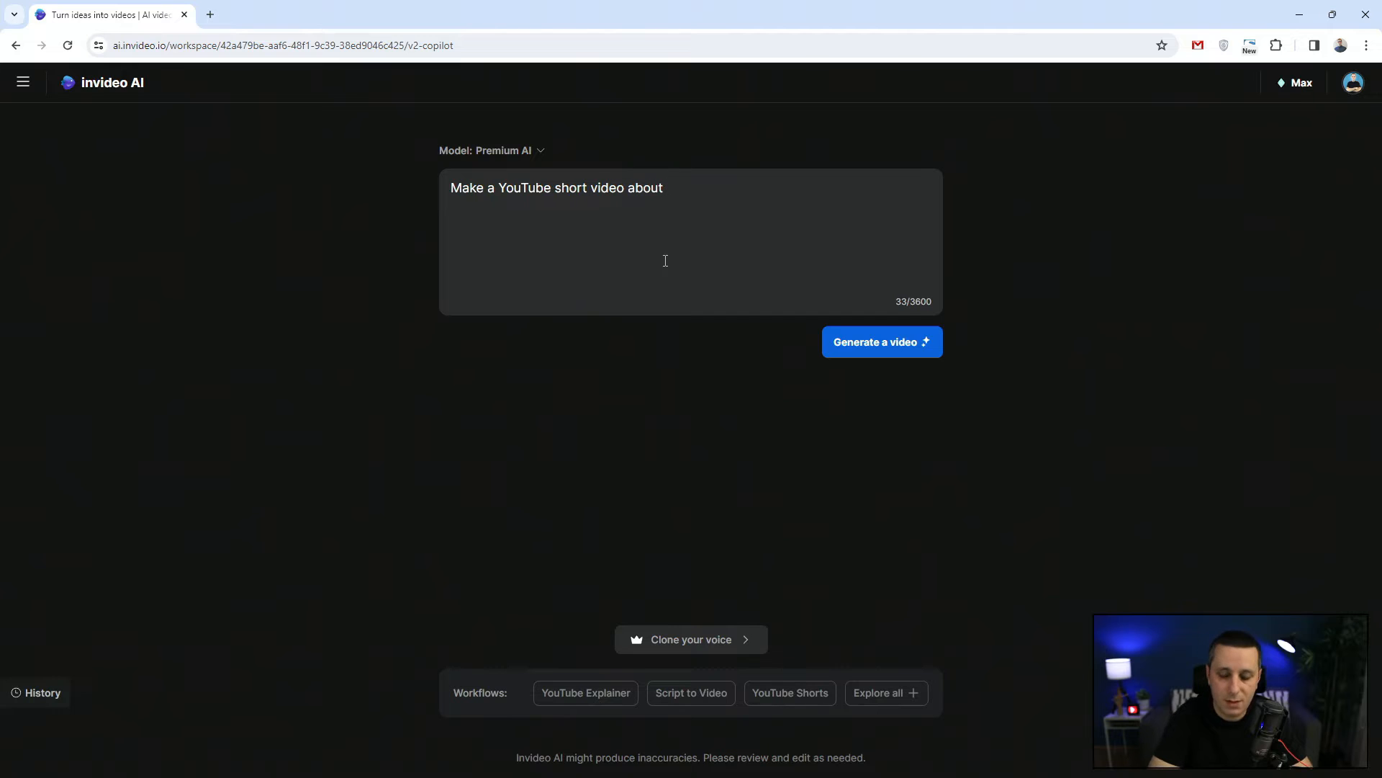
type("5 tips ")
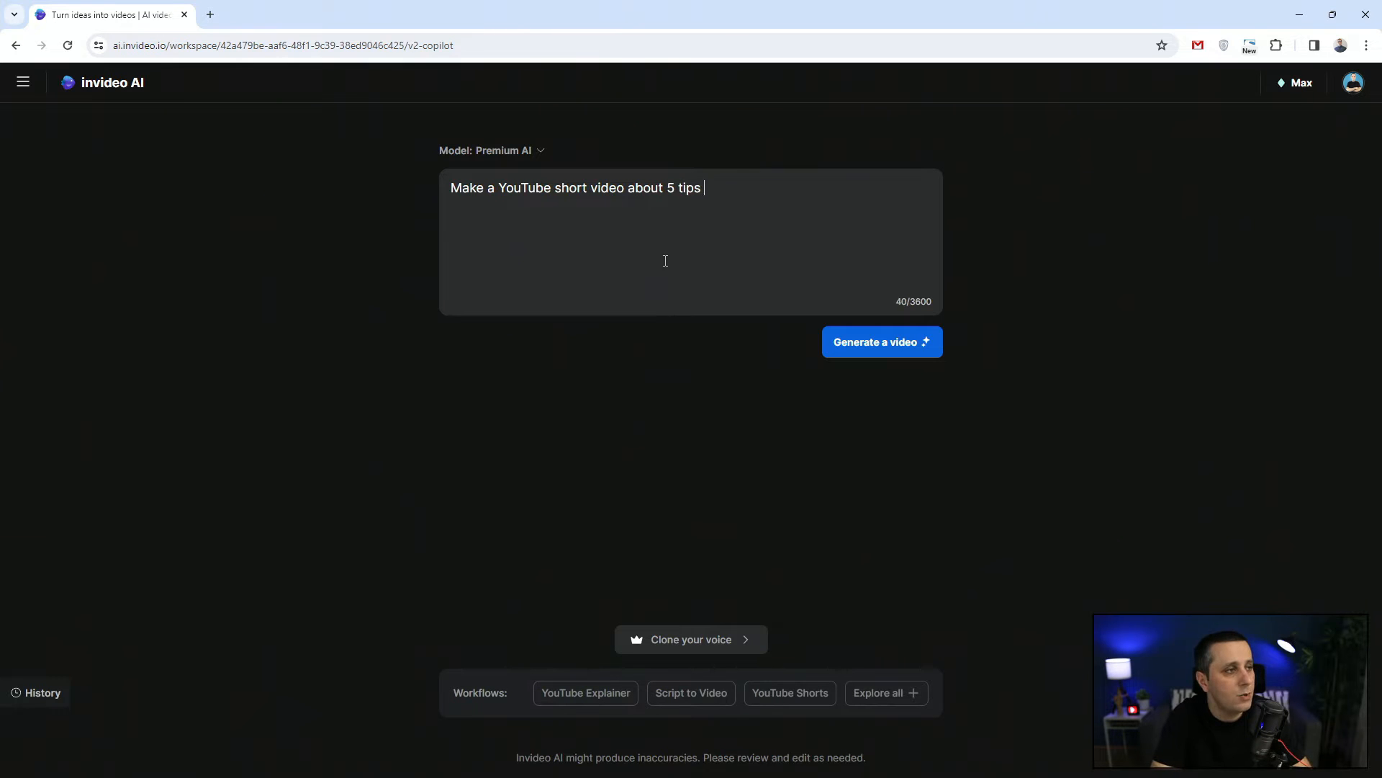
type("on pho")
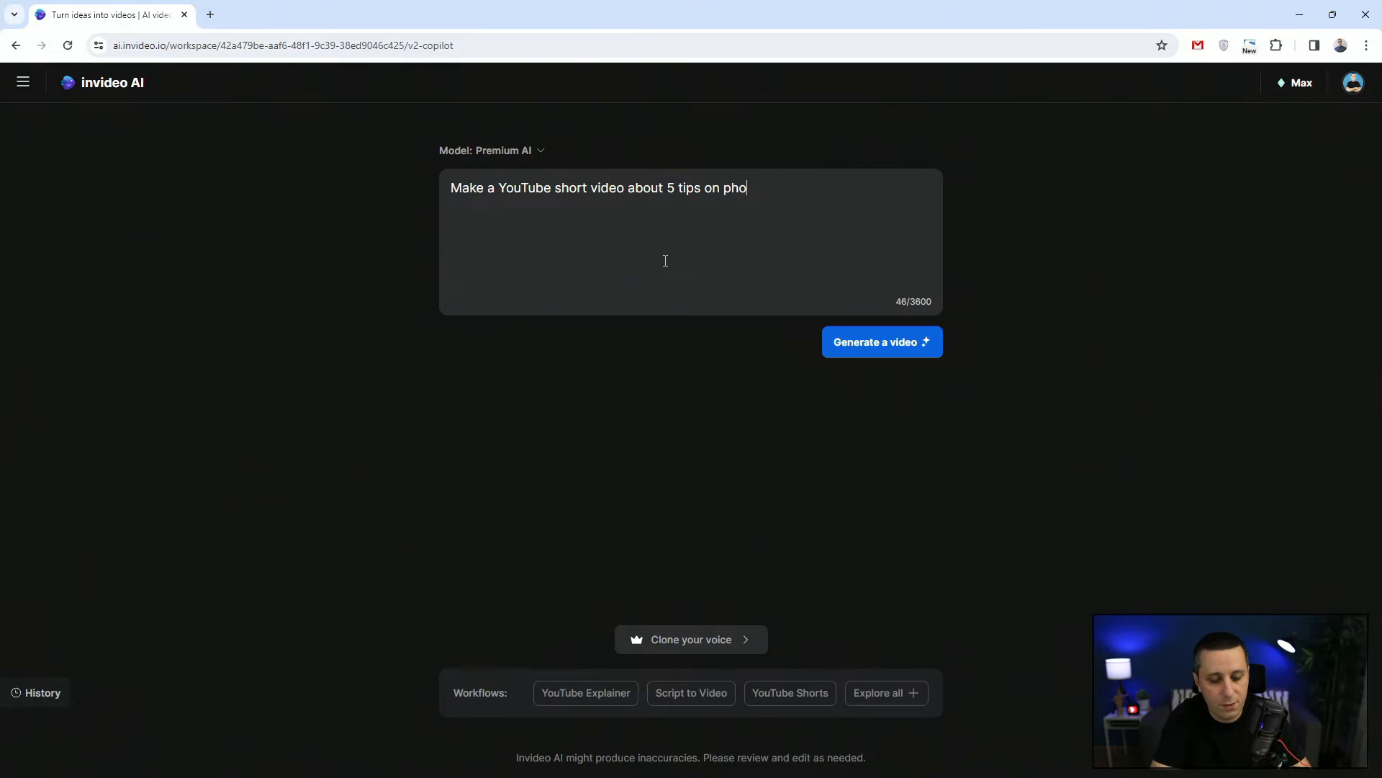
type("tograph")
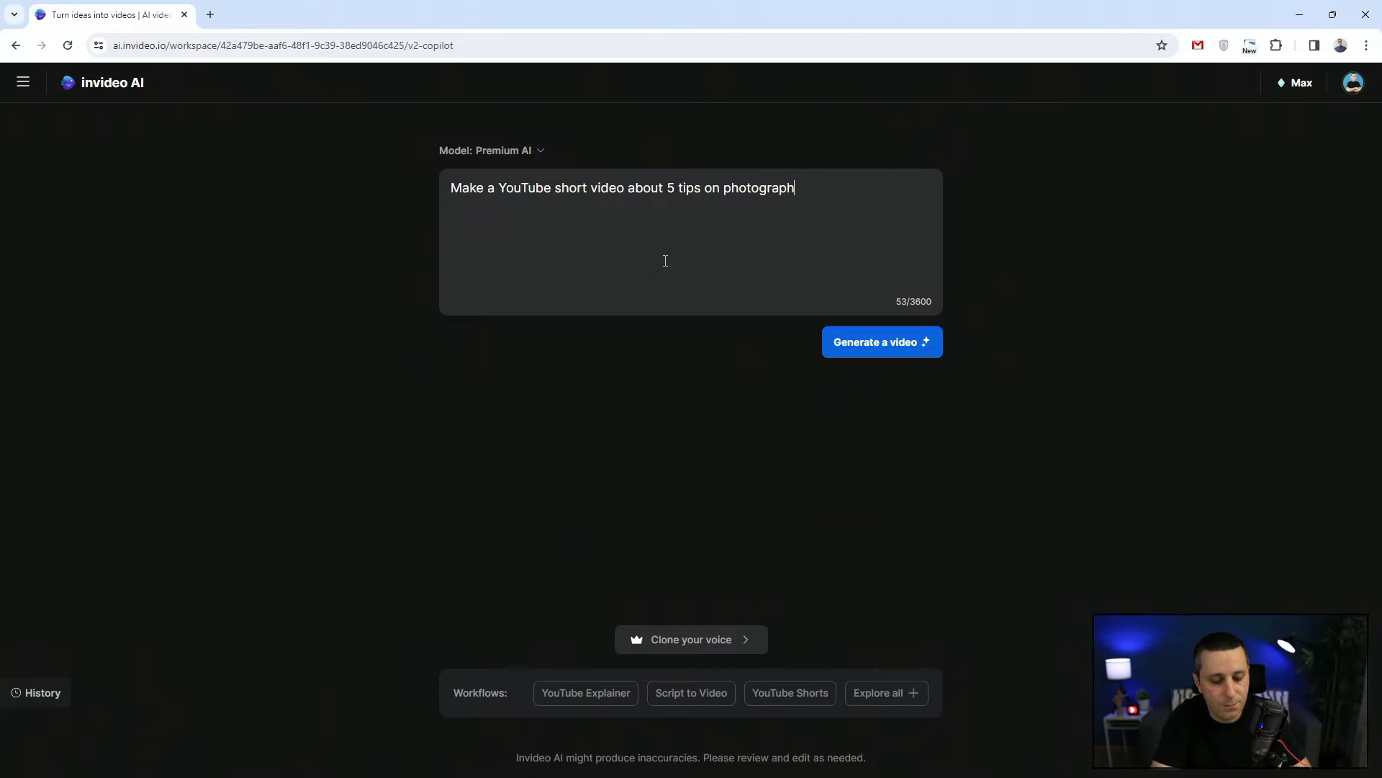
type("y.")
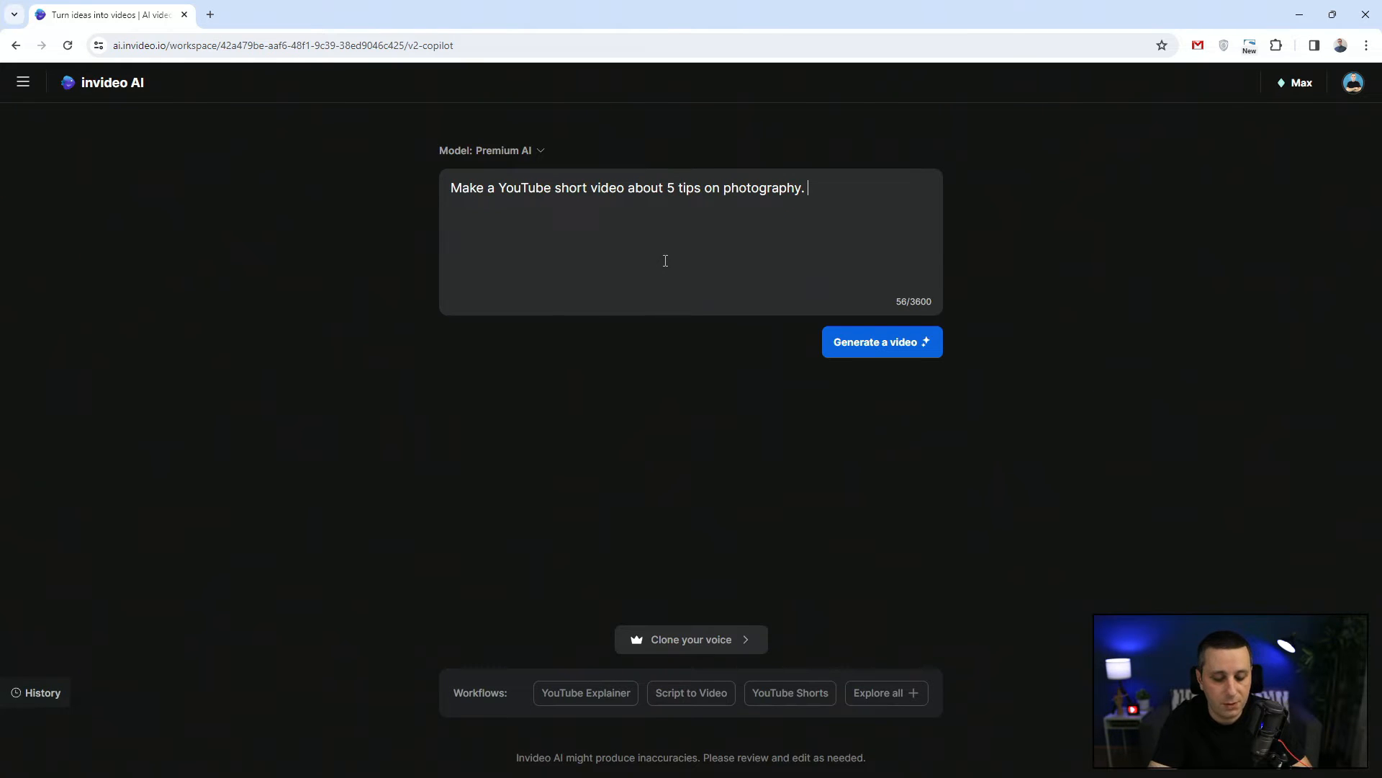
Step: Add the length instruction "Video should be 50 seconds long." to the prompt
type("Video ")
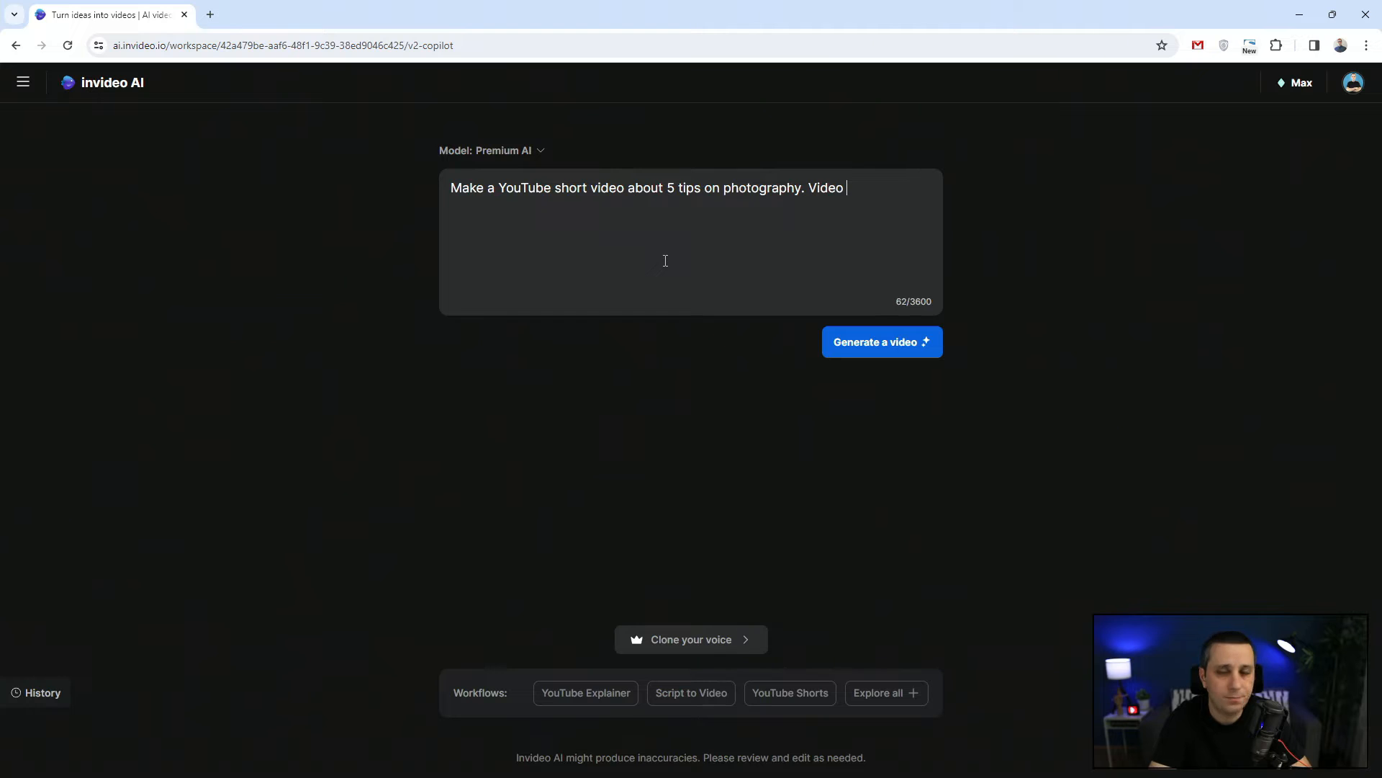
type("should ")
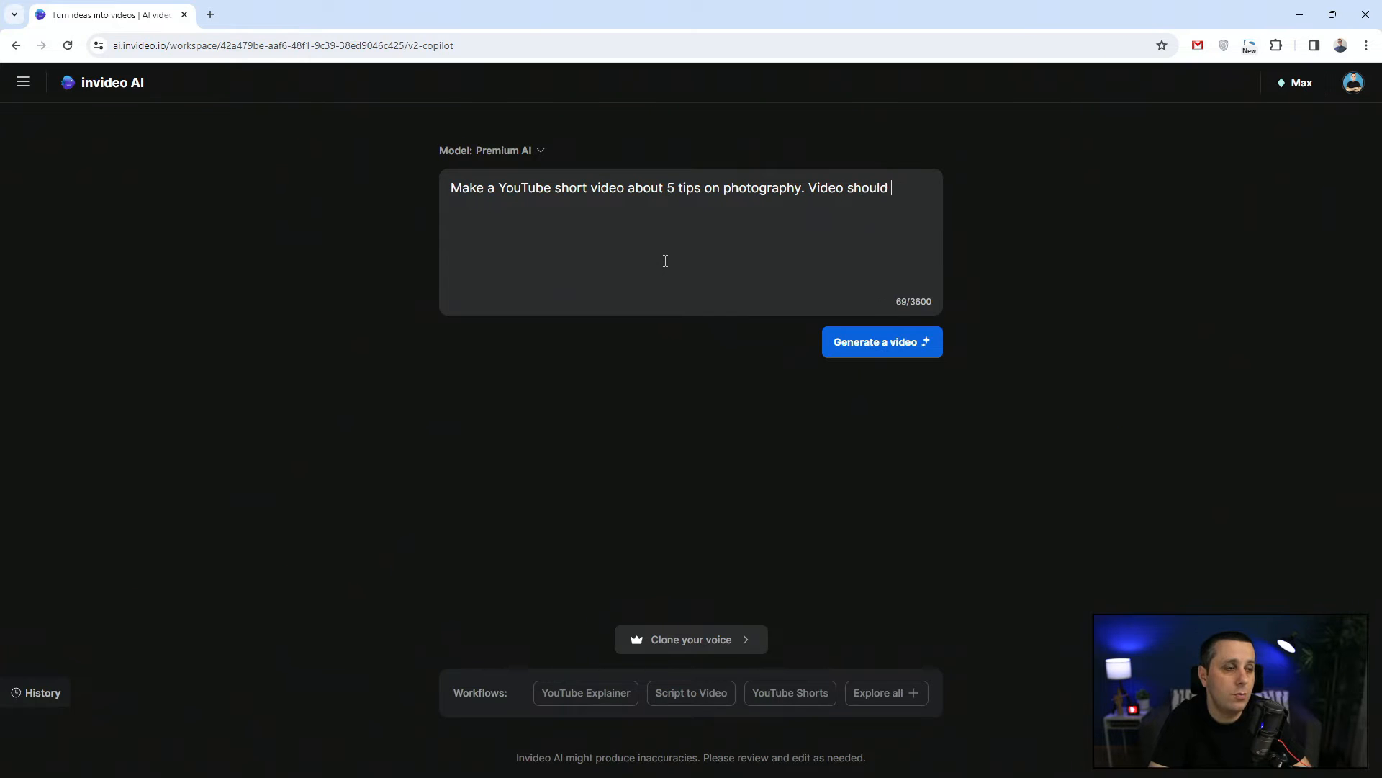
type("be 50")
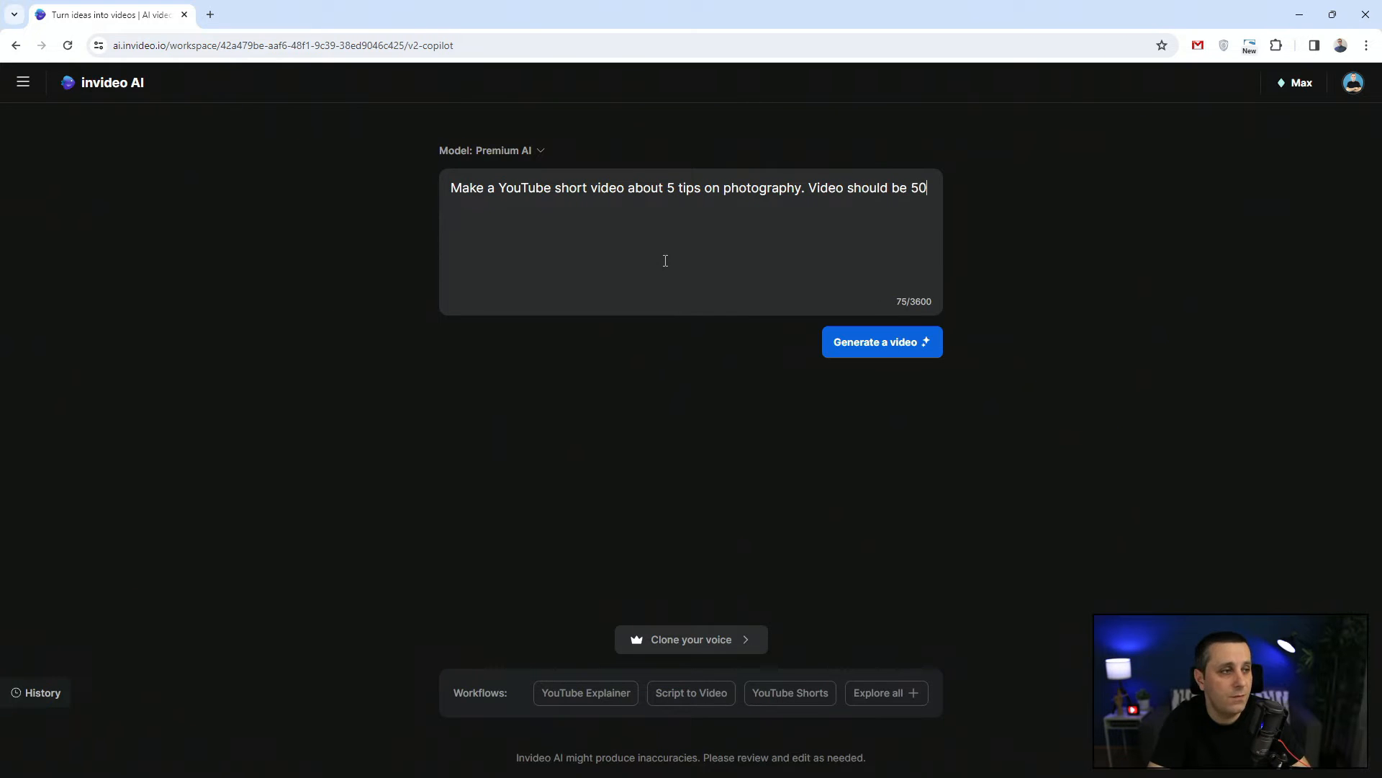
type(" seconds long.")
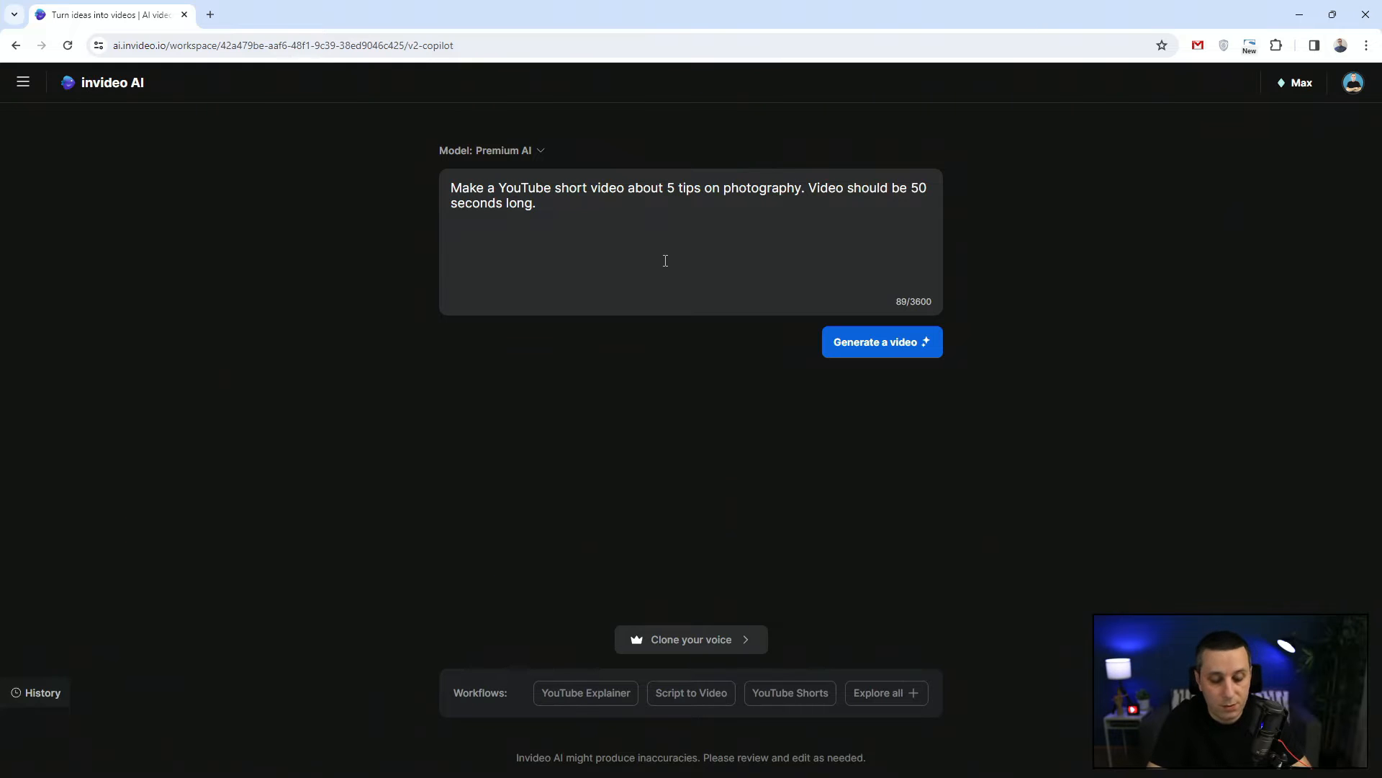
Step: Add the opening instruction "Star by introducing the topic and using title as text." to the prompt
type("Star by ")
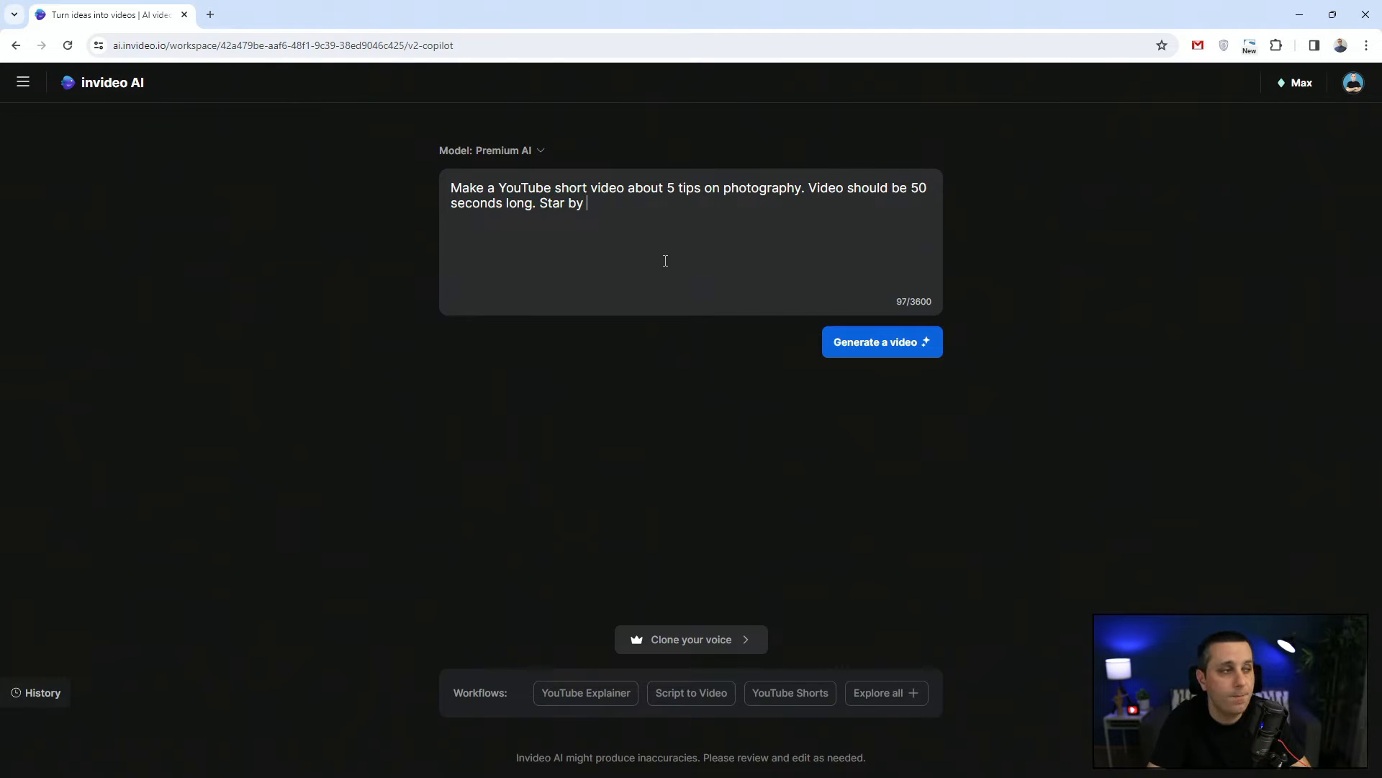
type("introdu")
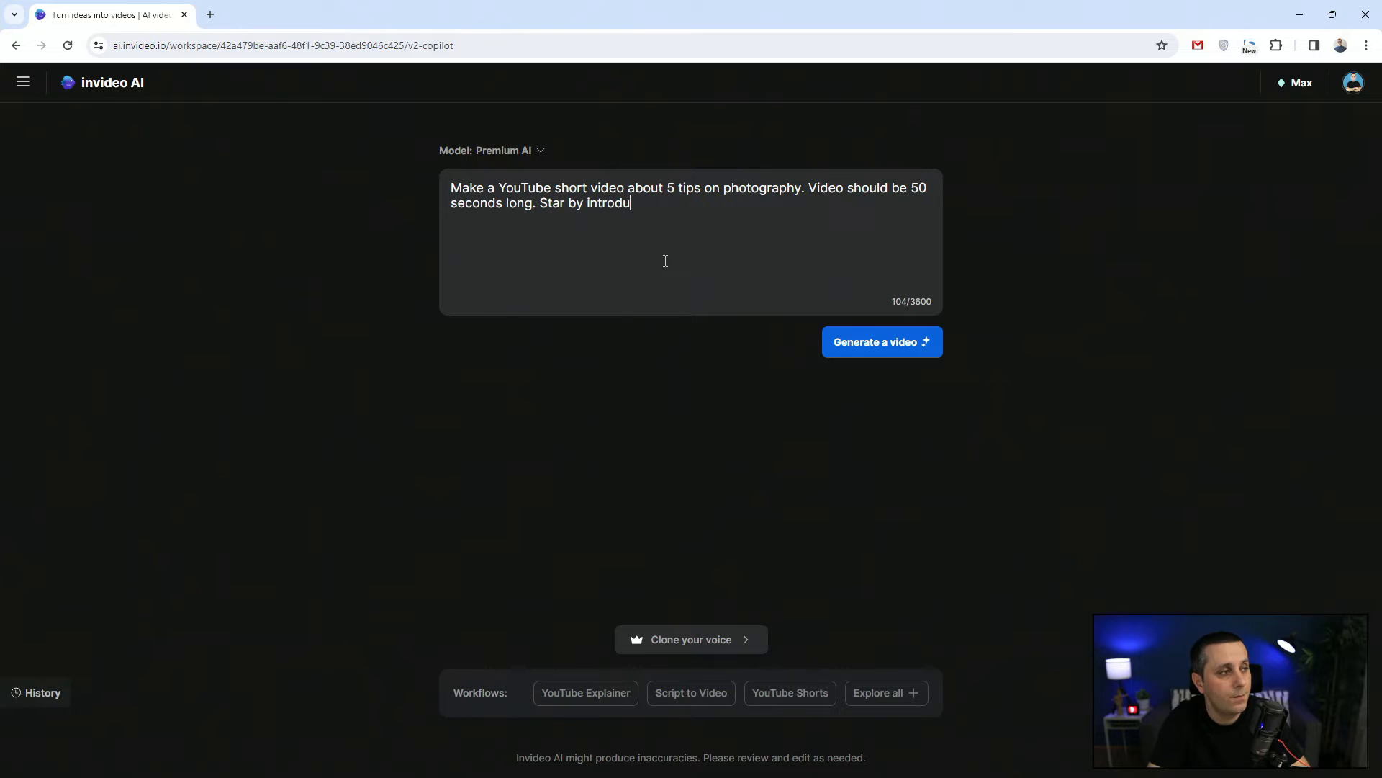
type("cing the top")
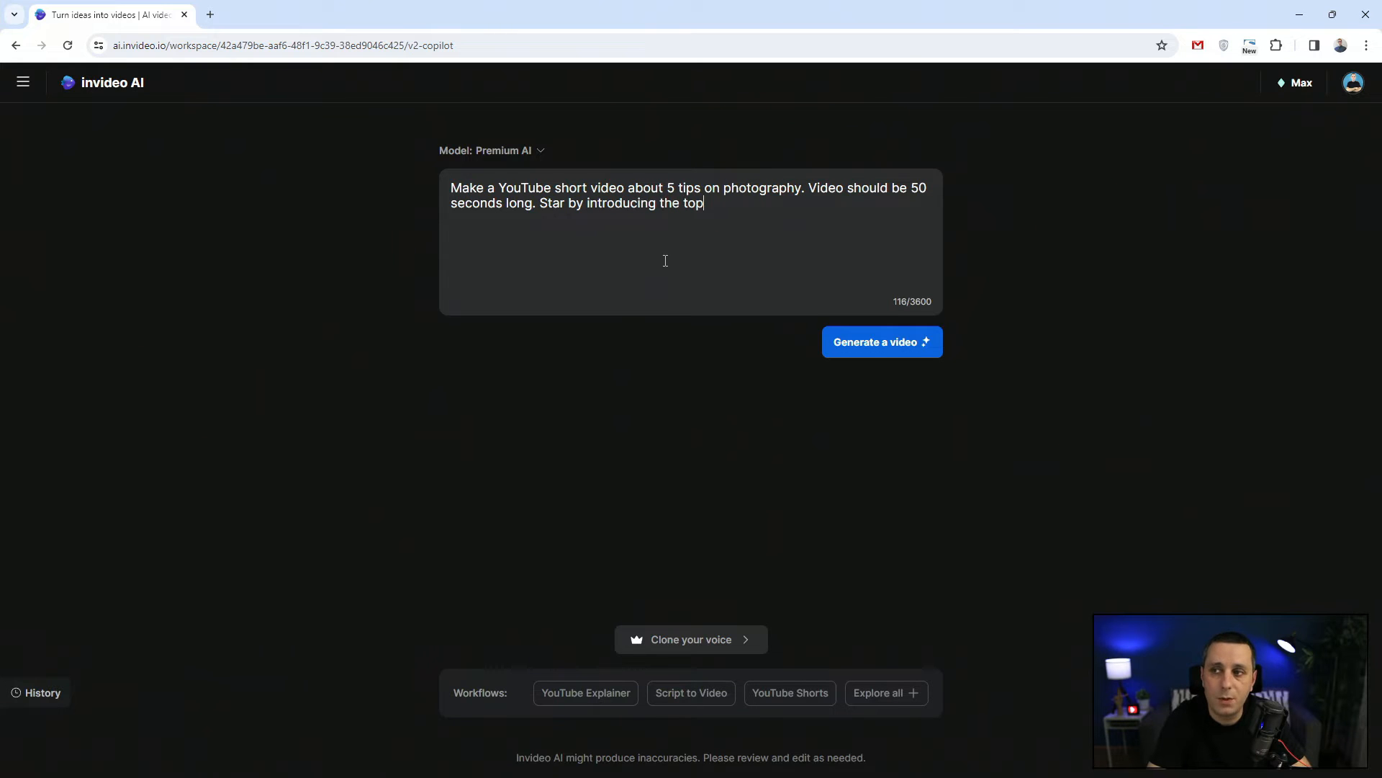
type("ic and su")
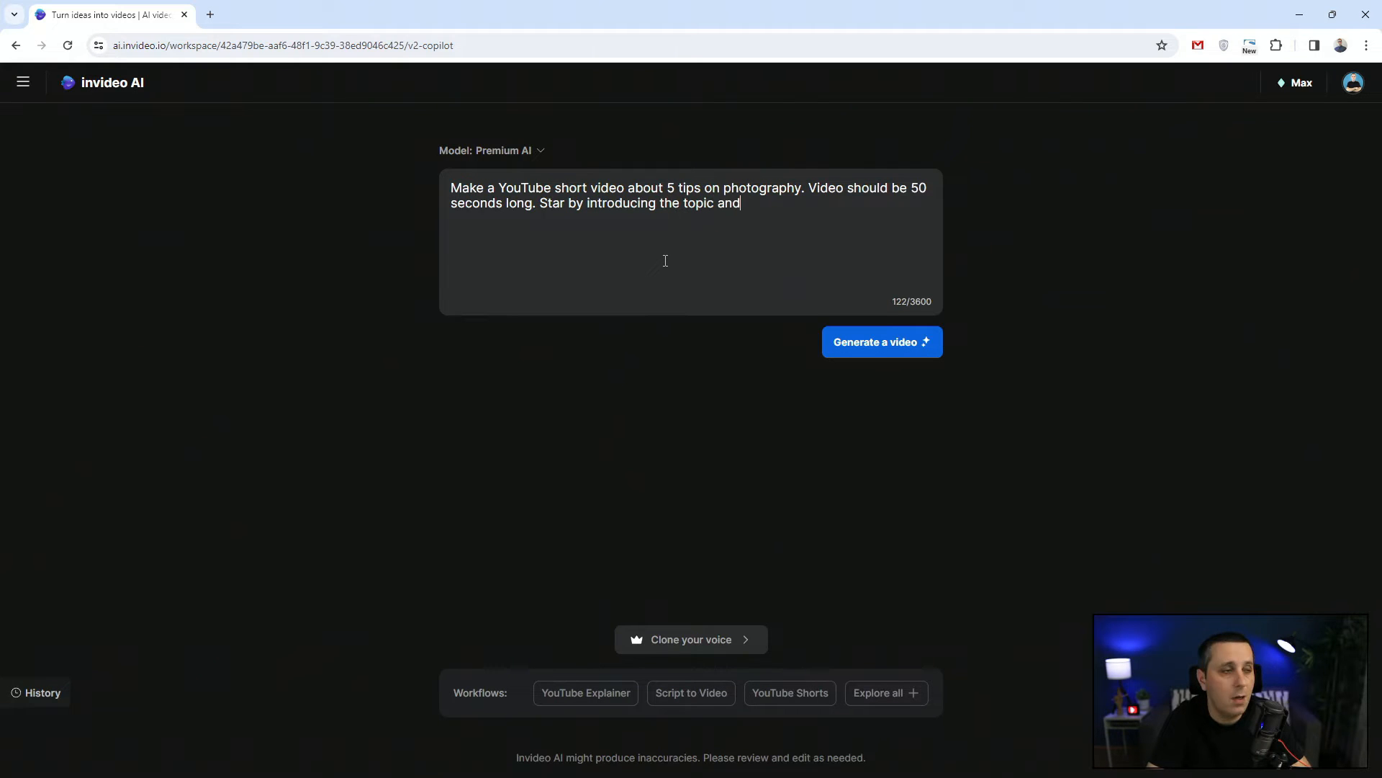
key("BackSpace")
key("BackSpace")
type("using title as ")
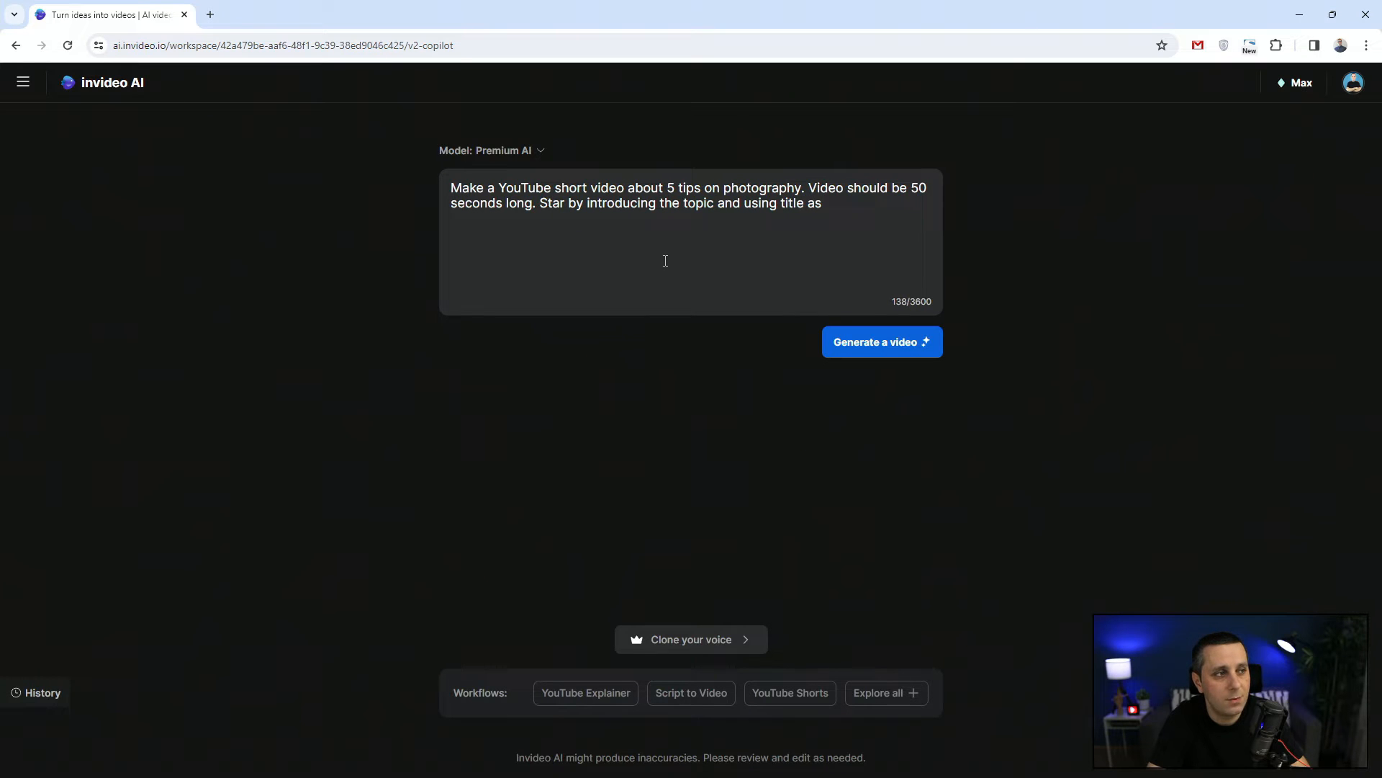
type("text.")
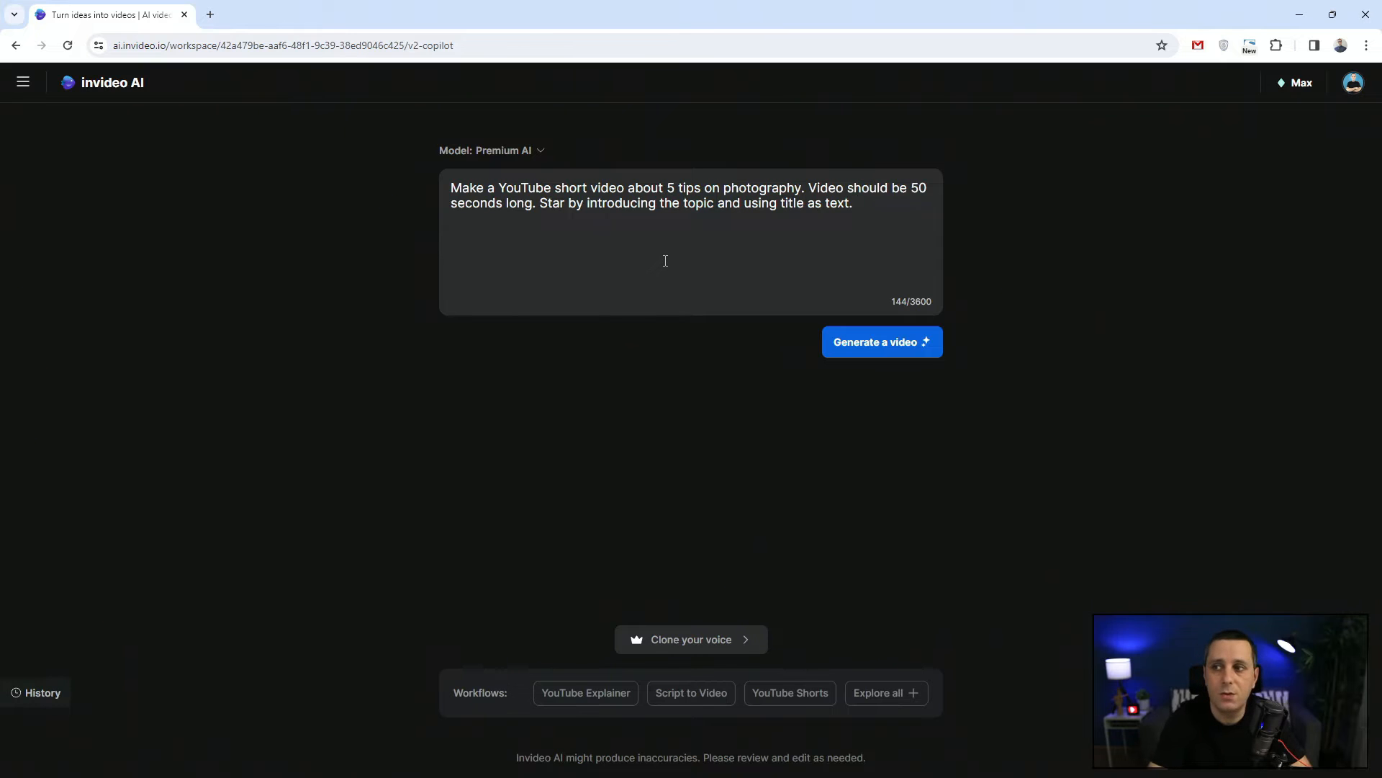
Step: Continue the prompt with "Then explain the photography tips and give a conclusion"
type("T")
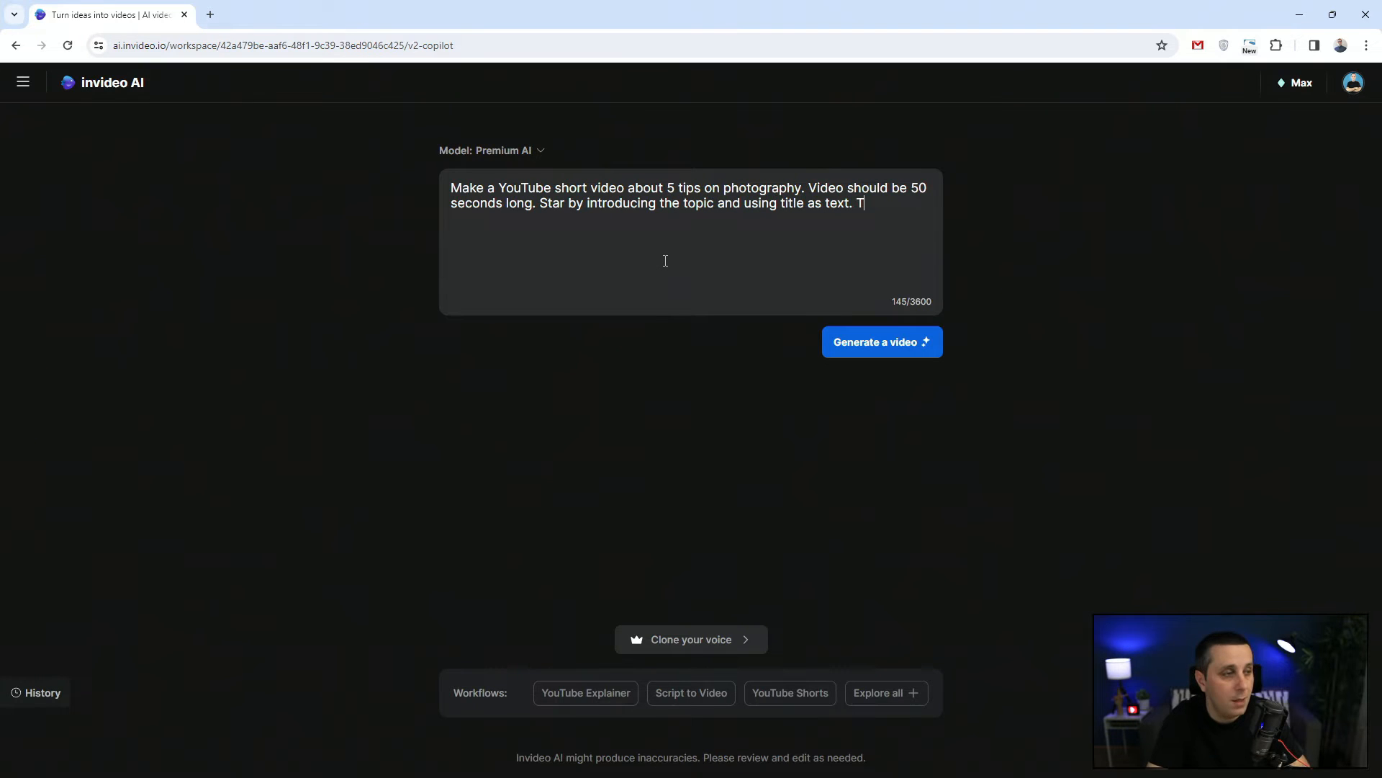
type("hen explain ")
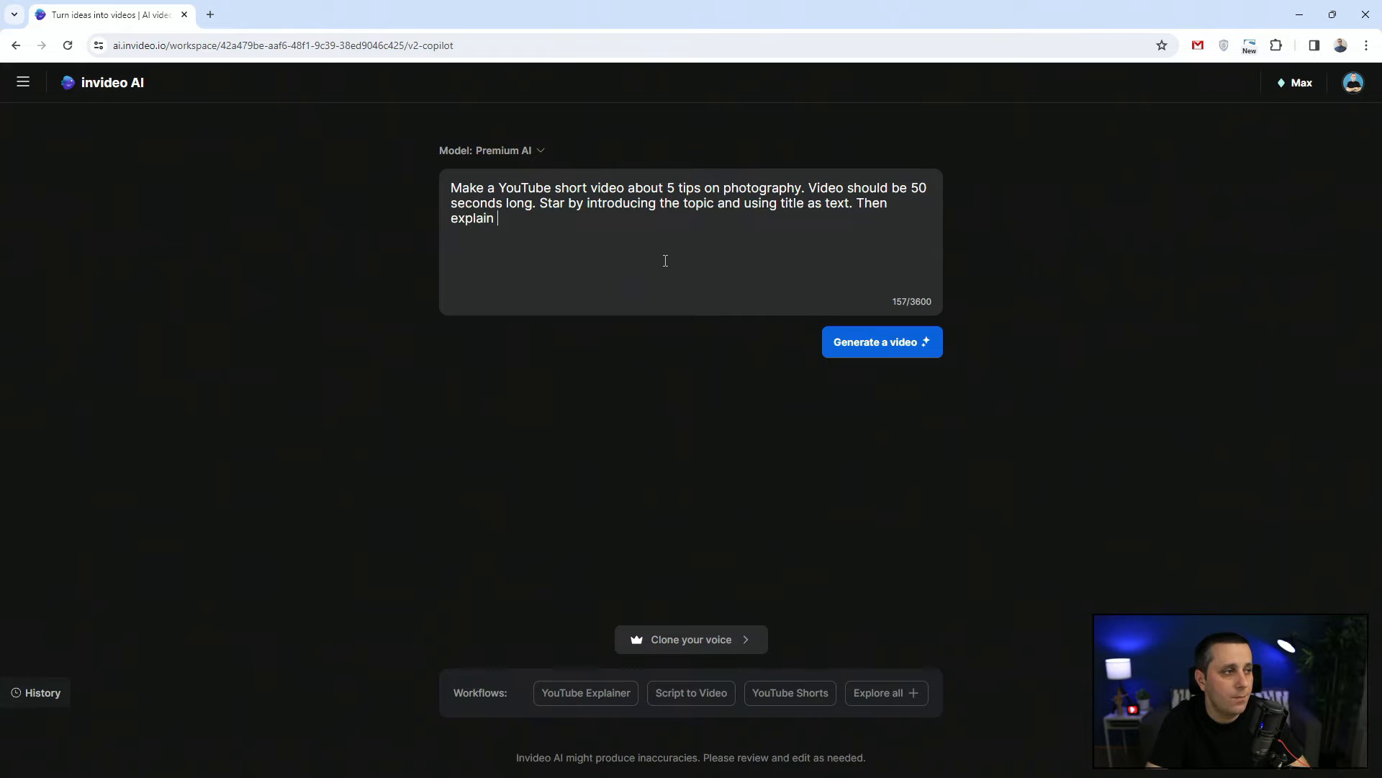
type("the photography")
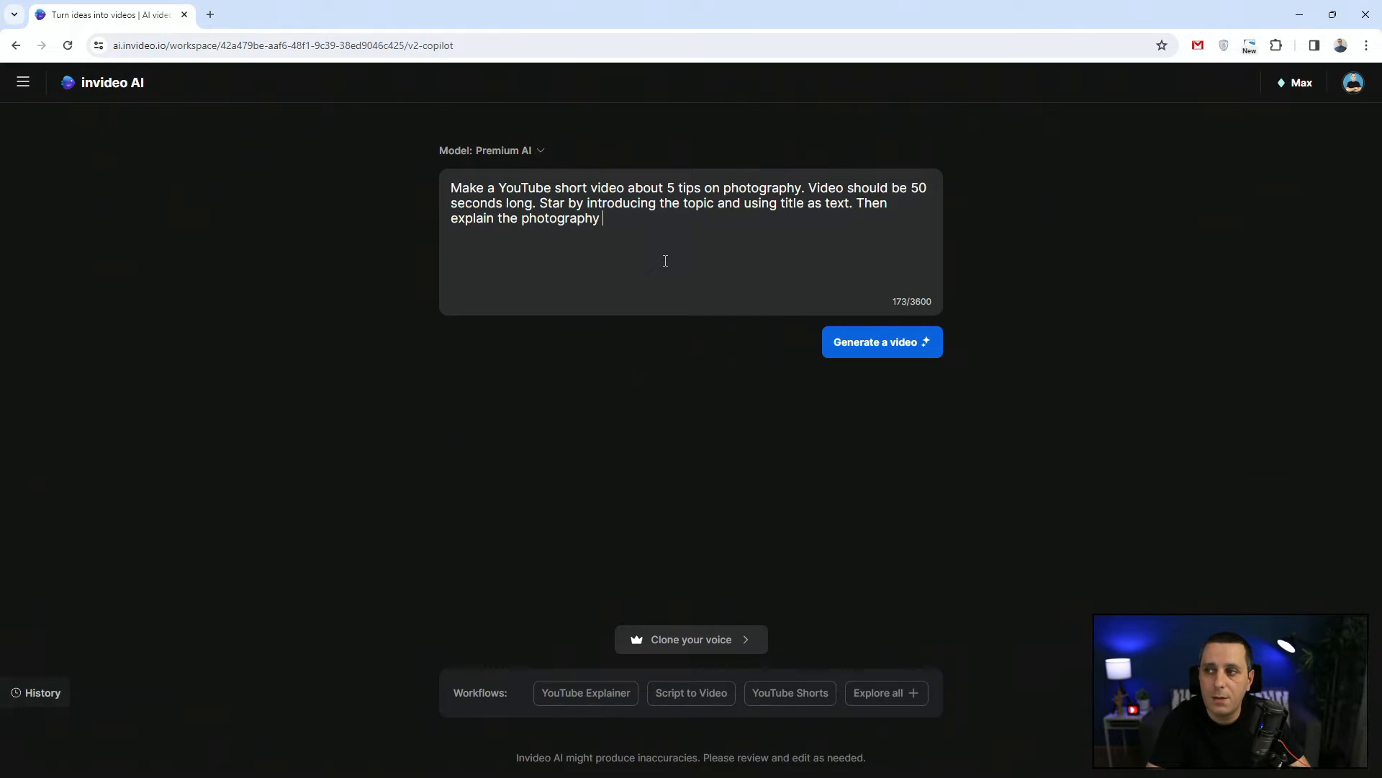
type(" tips and g")
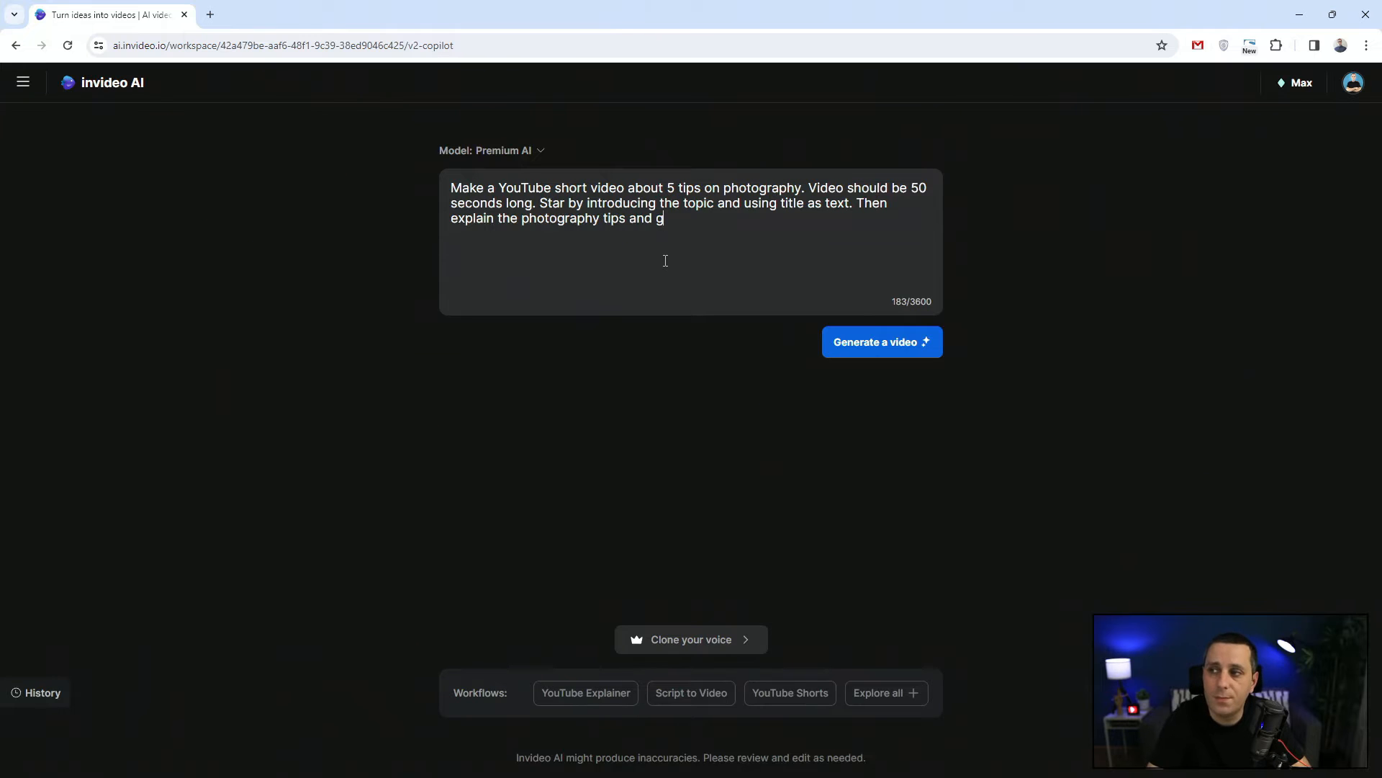
type("ive a co")
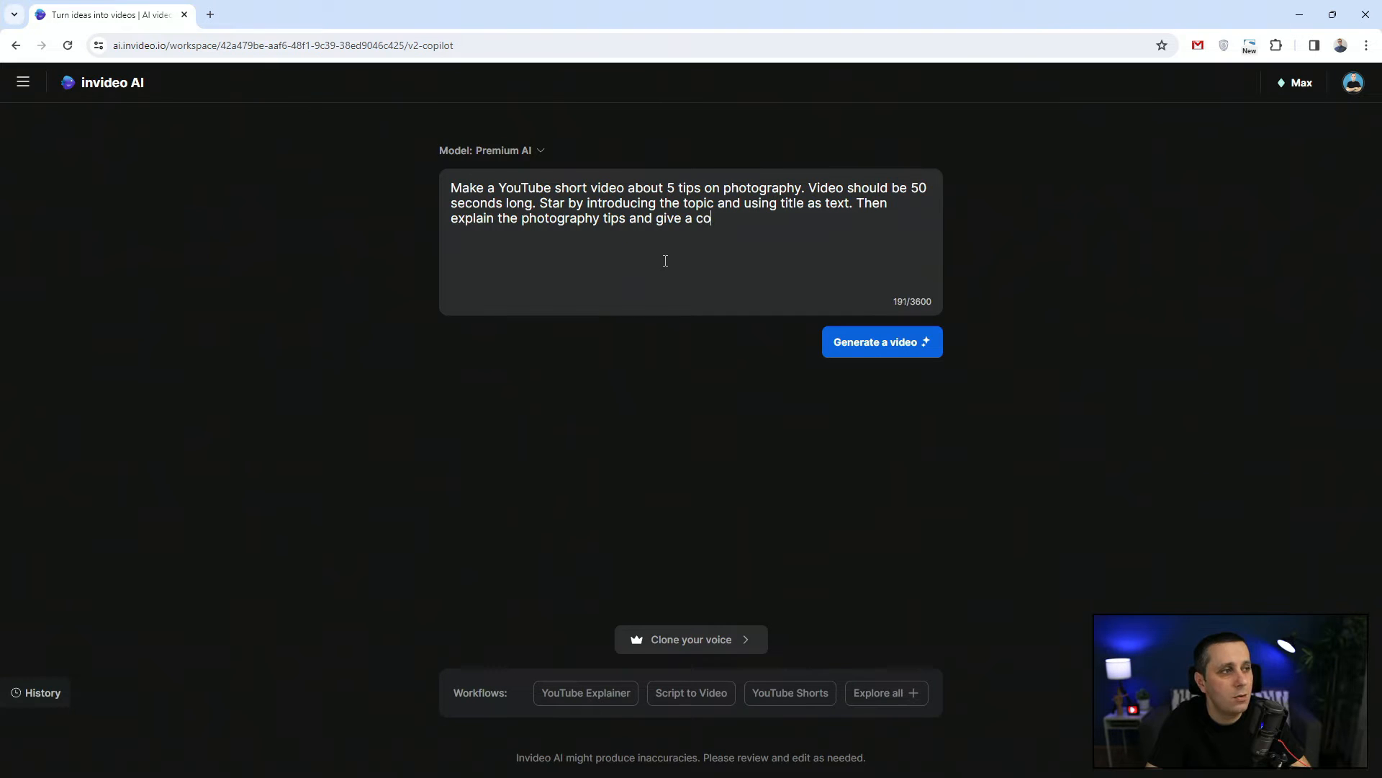
type("nc")
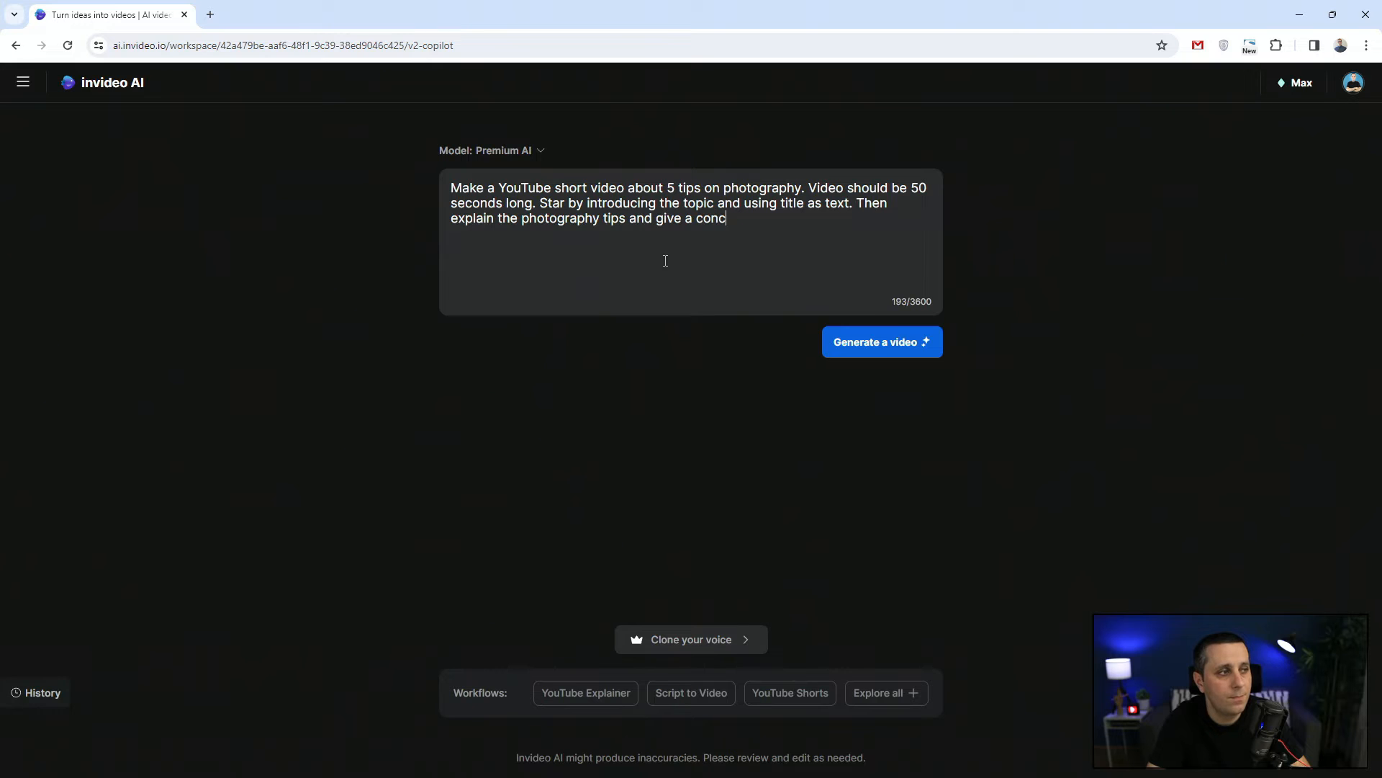
type("lusion")
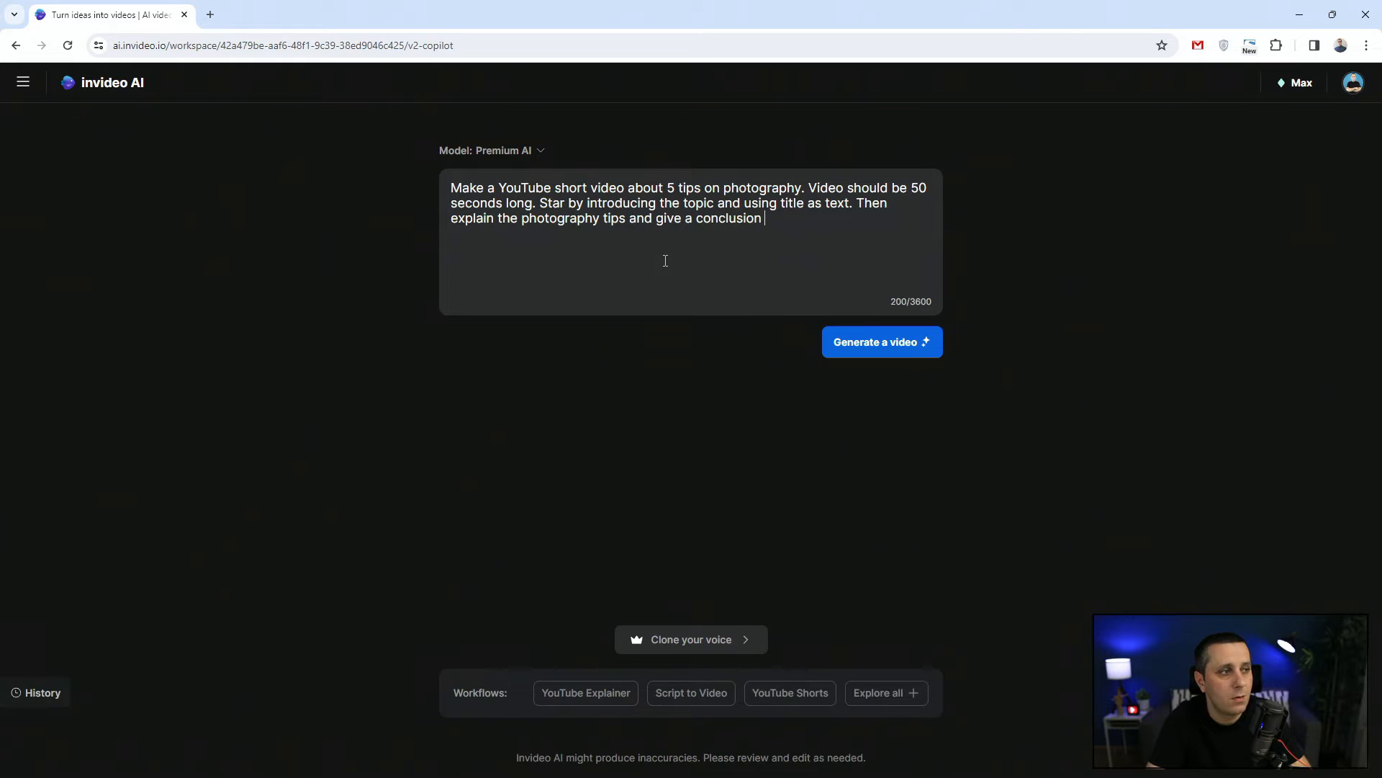
Step: Complete the conclusion instruction with "that gives a summarization of all five tips and illustrates the best use cases."
type(" tha")
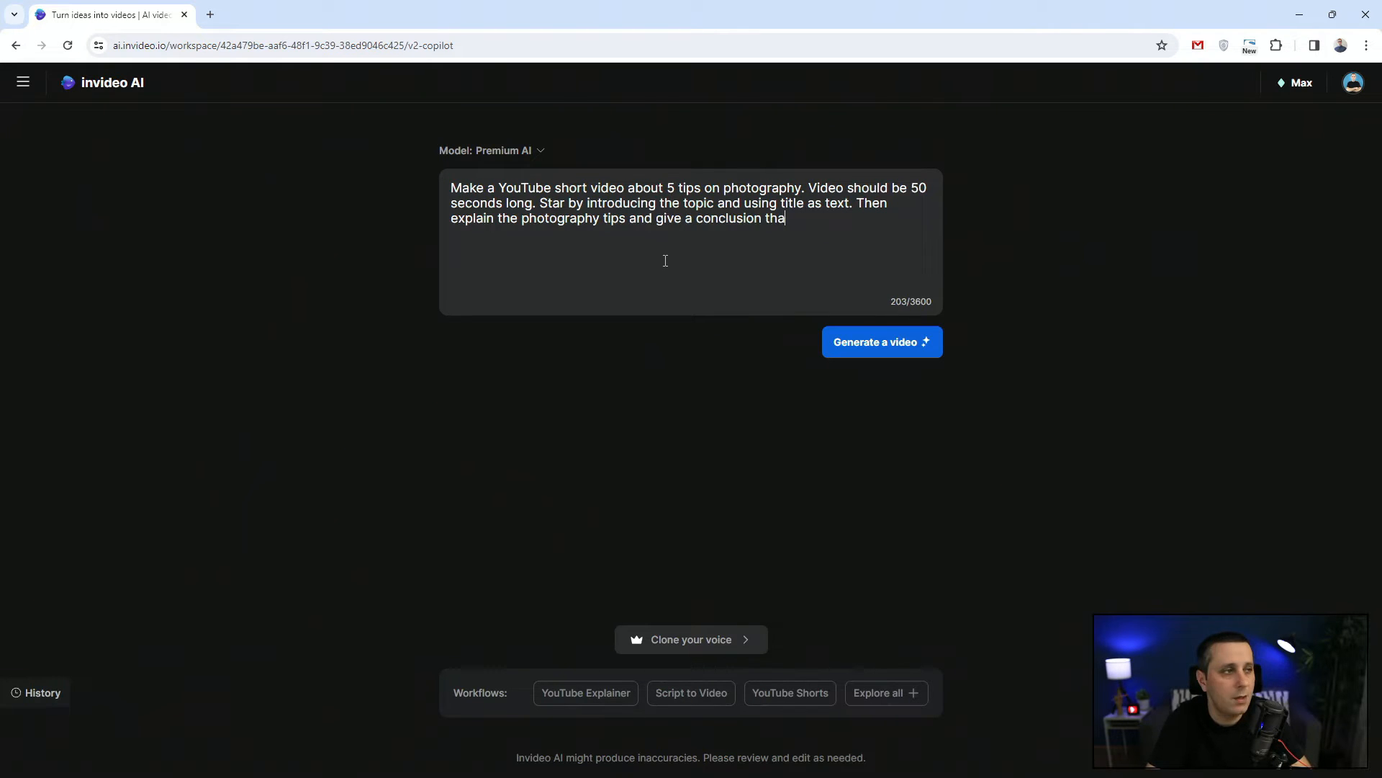
type("t gives a s")
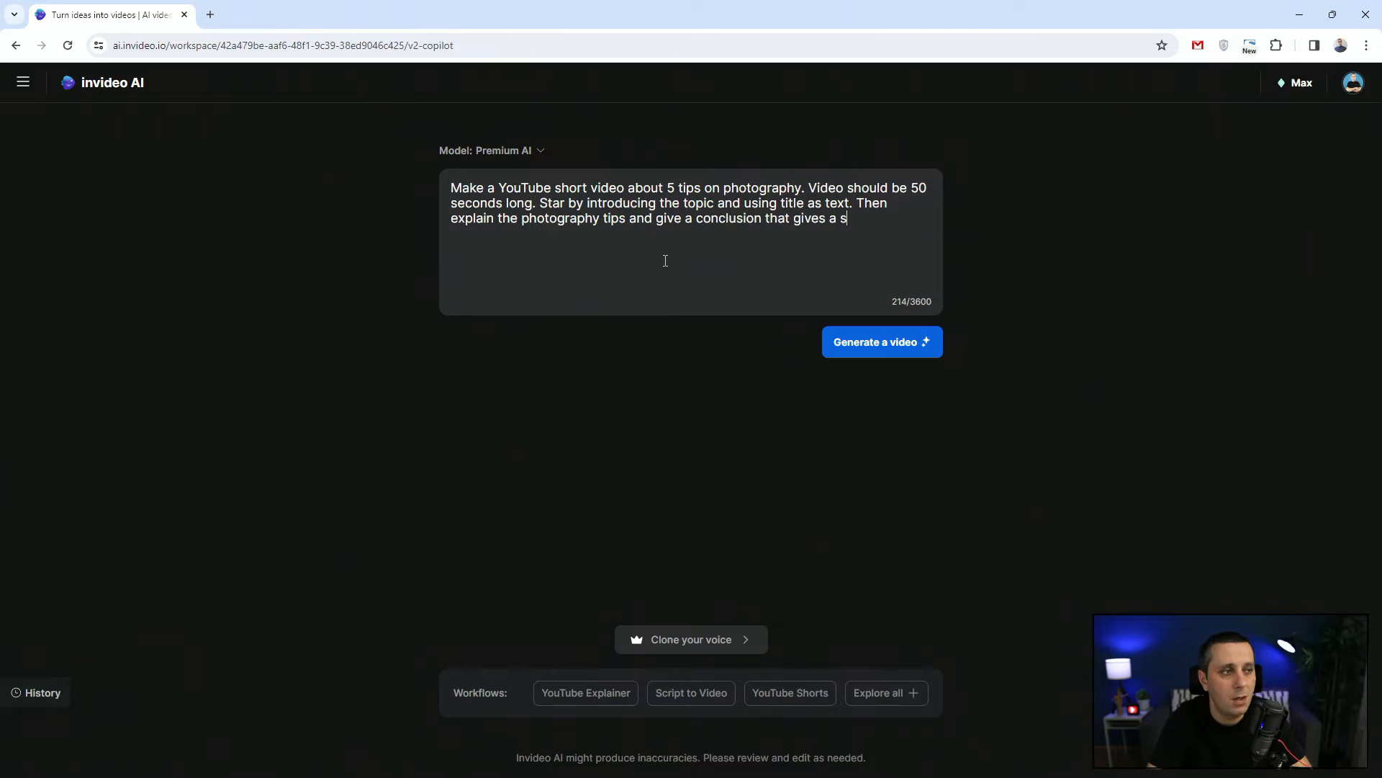
type("ummari")
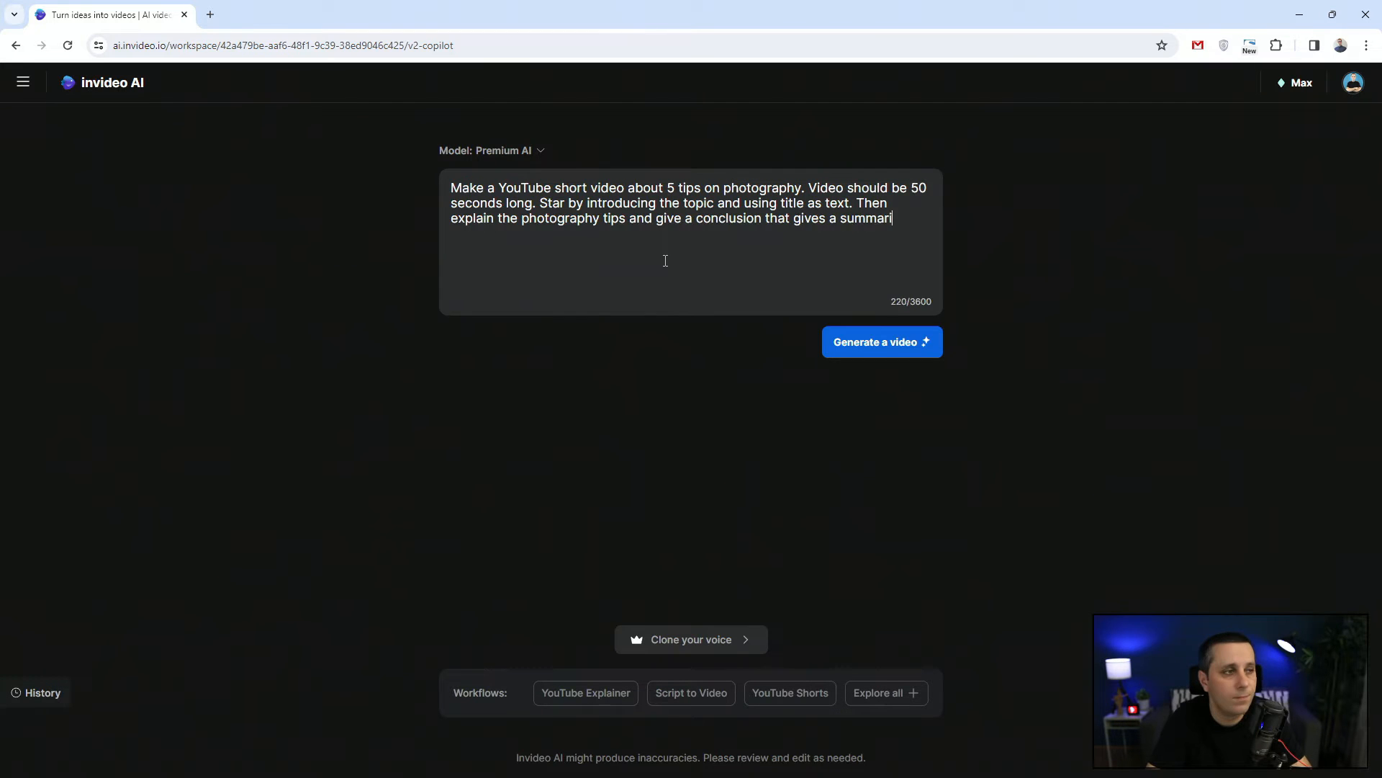
type("zation of all ")
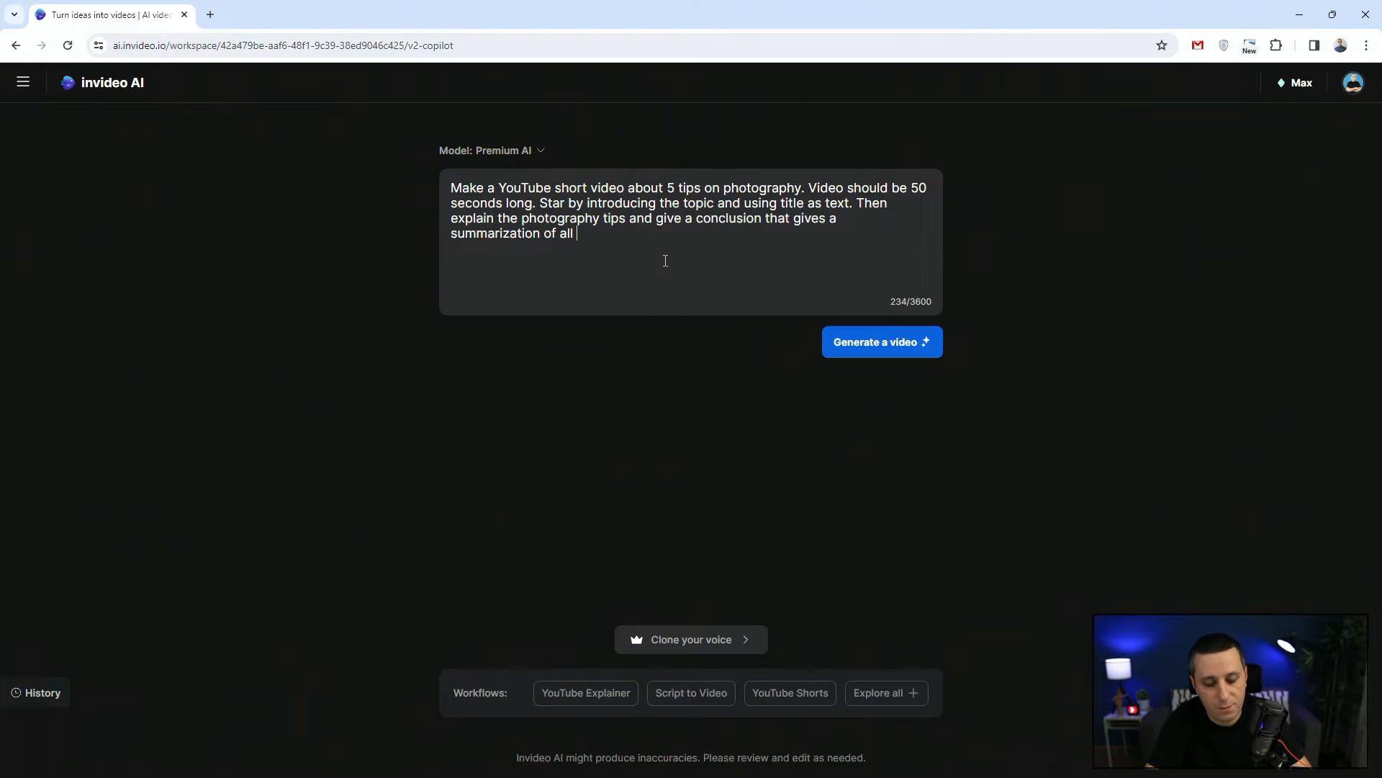
type("five tips ")
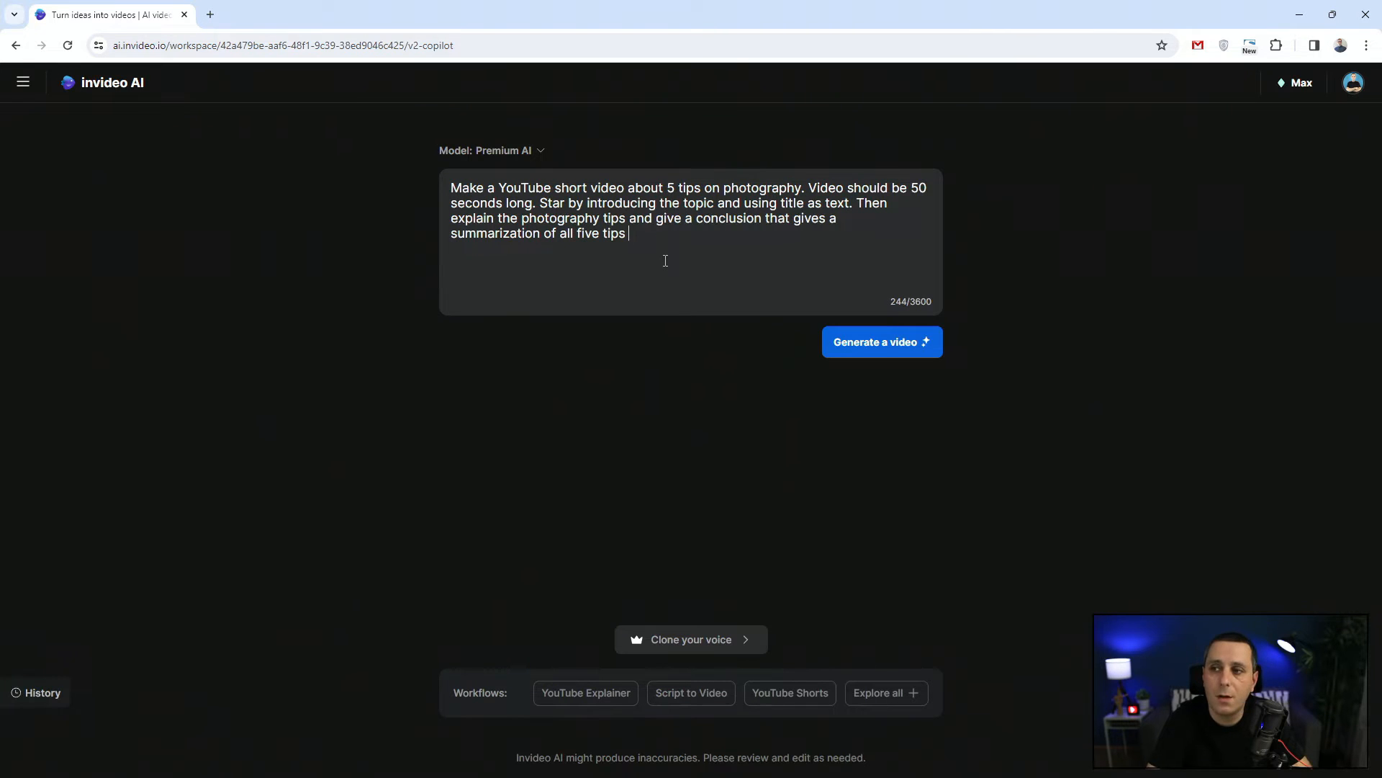
type("and illus")
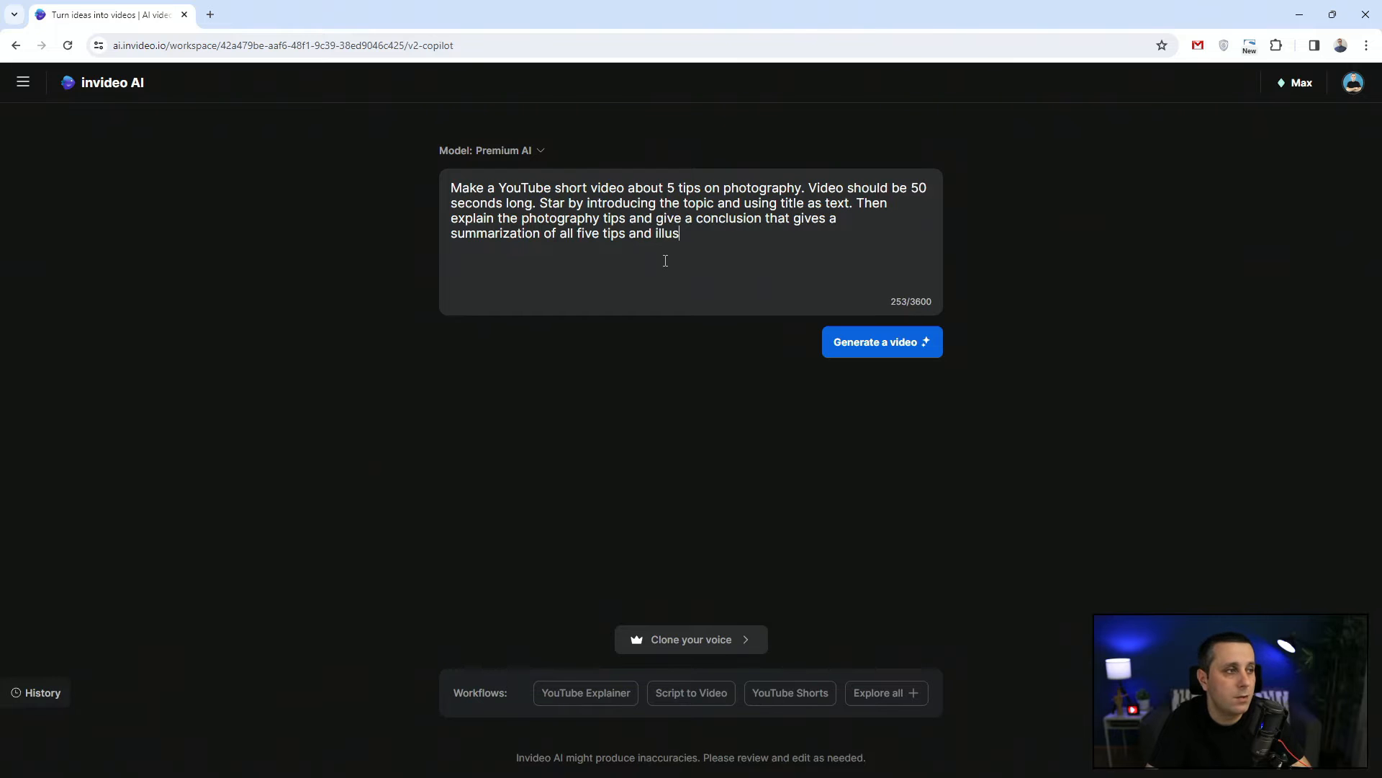
type("trates ")
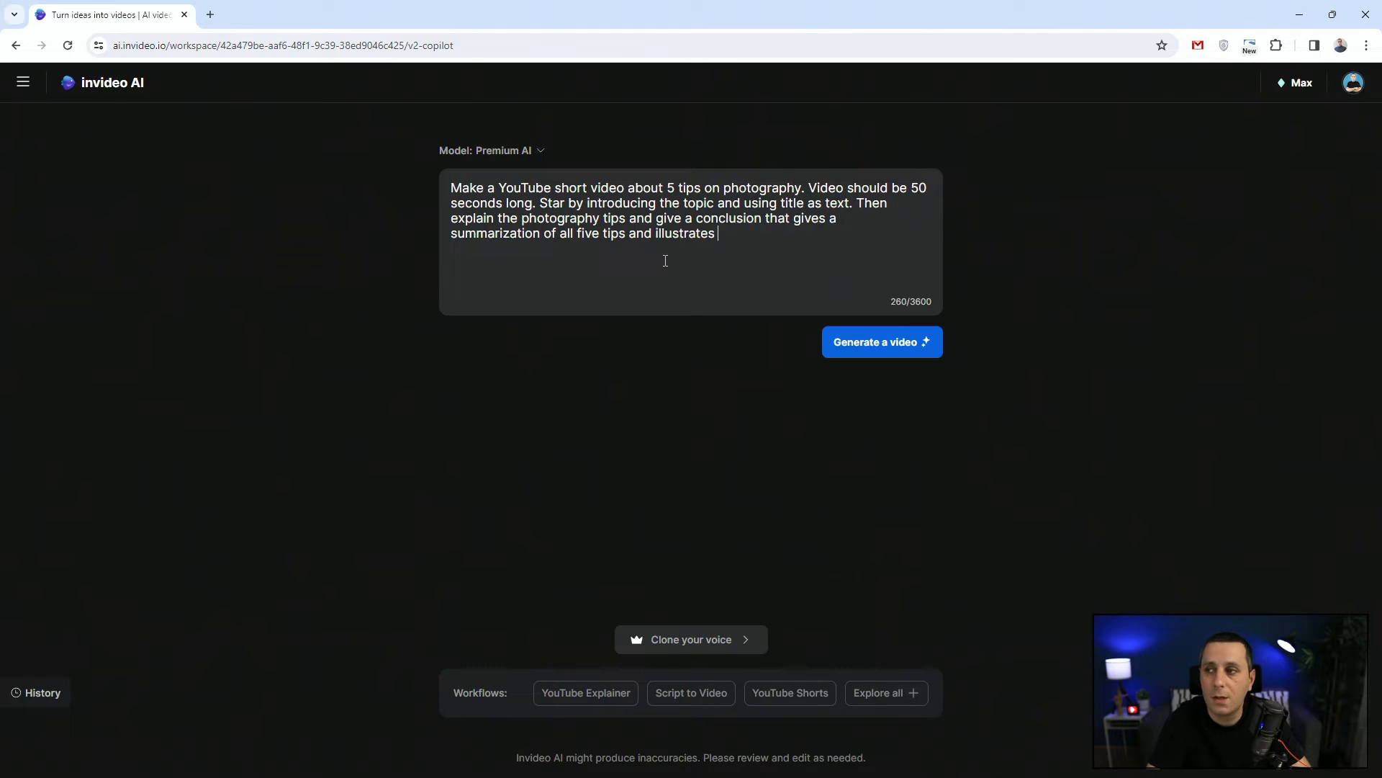
type("the b")
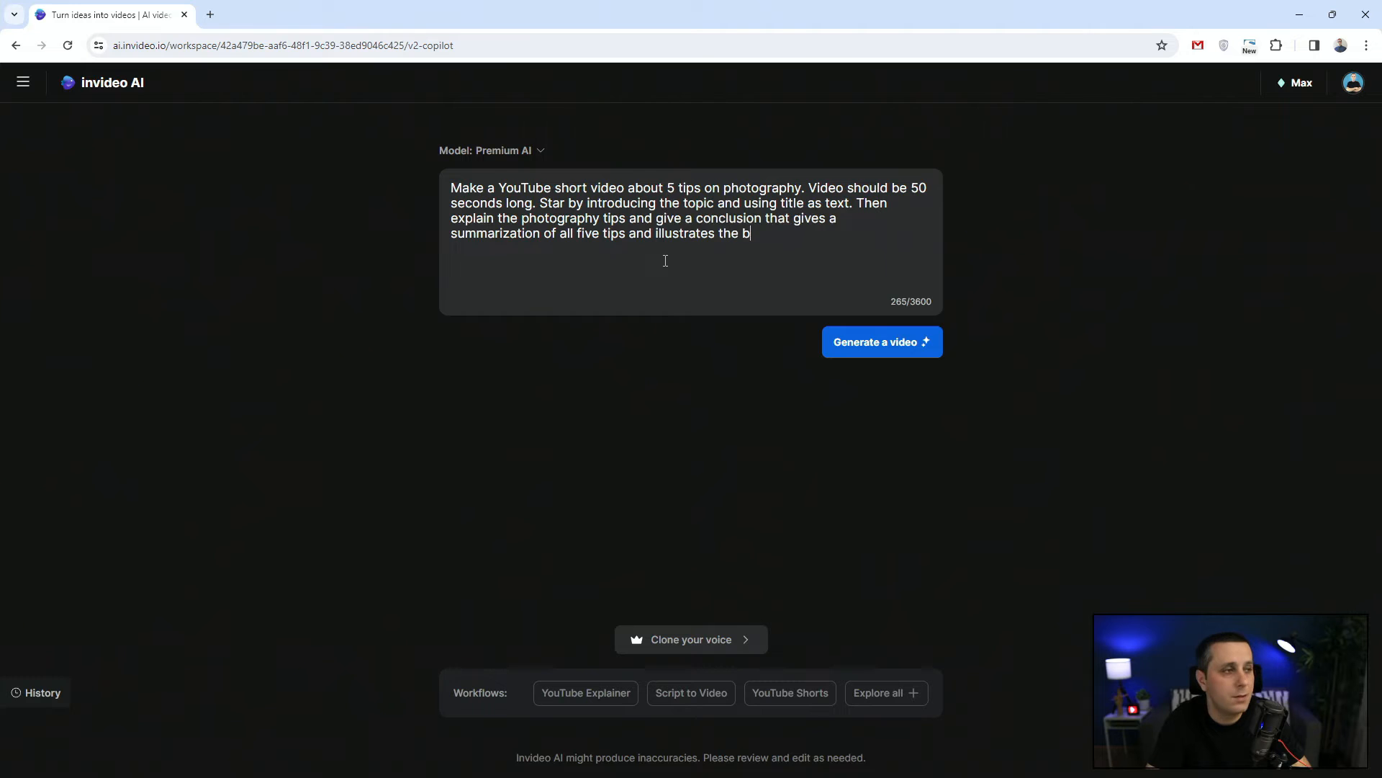
type("est use ")
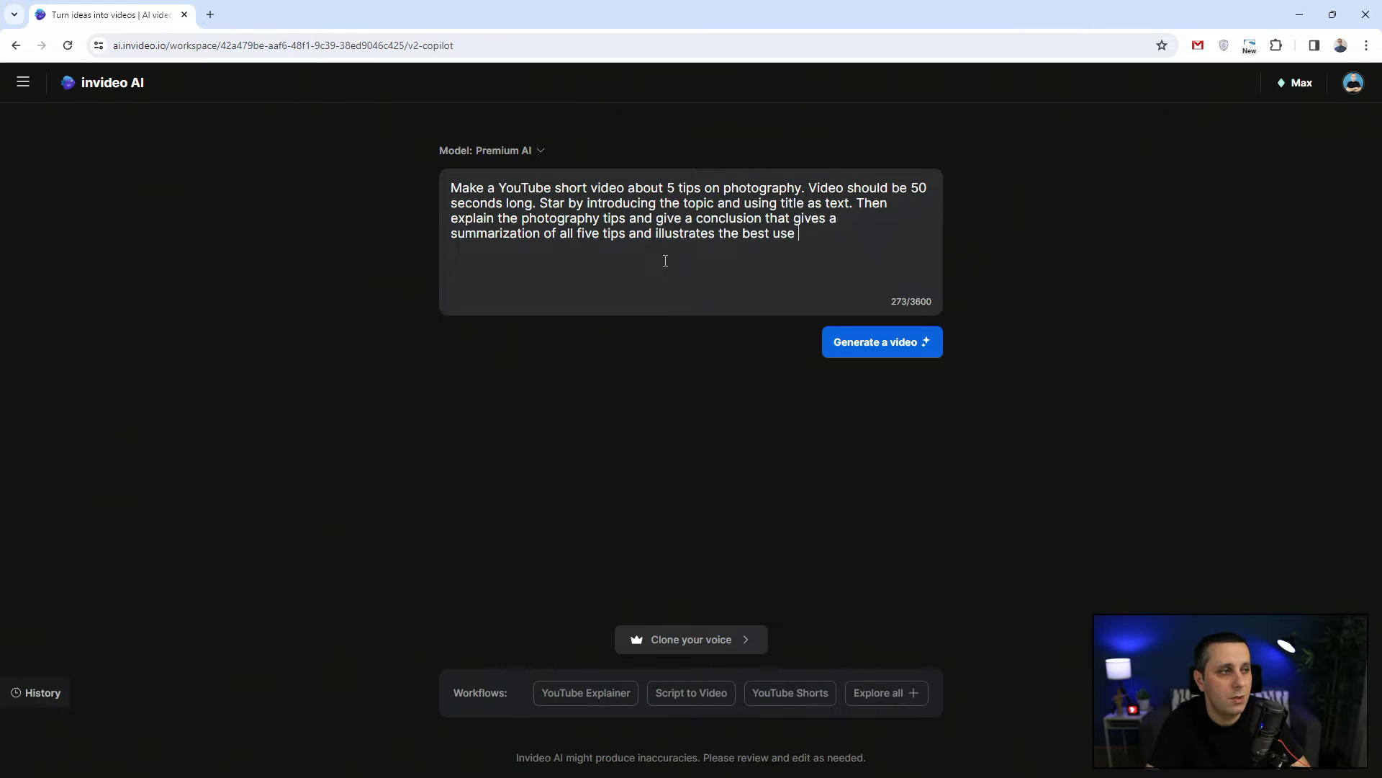
type("cases.")
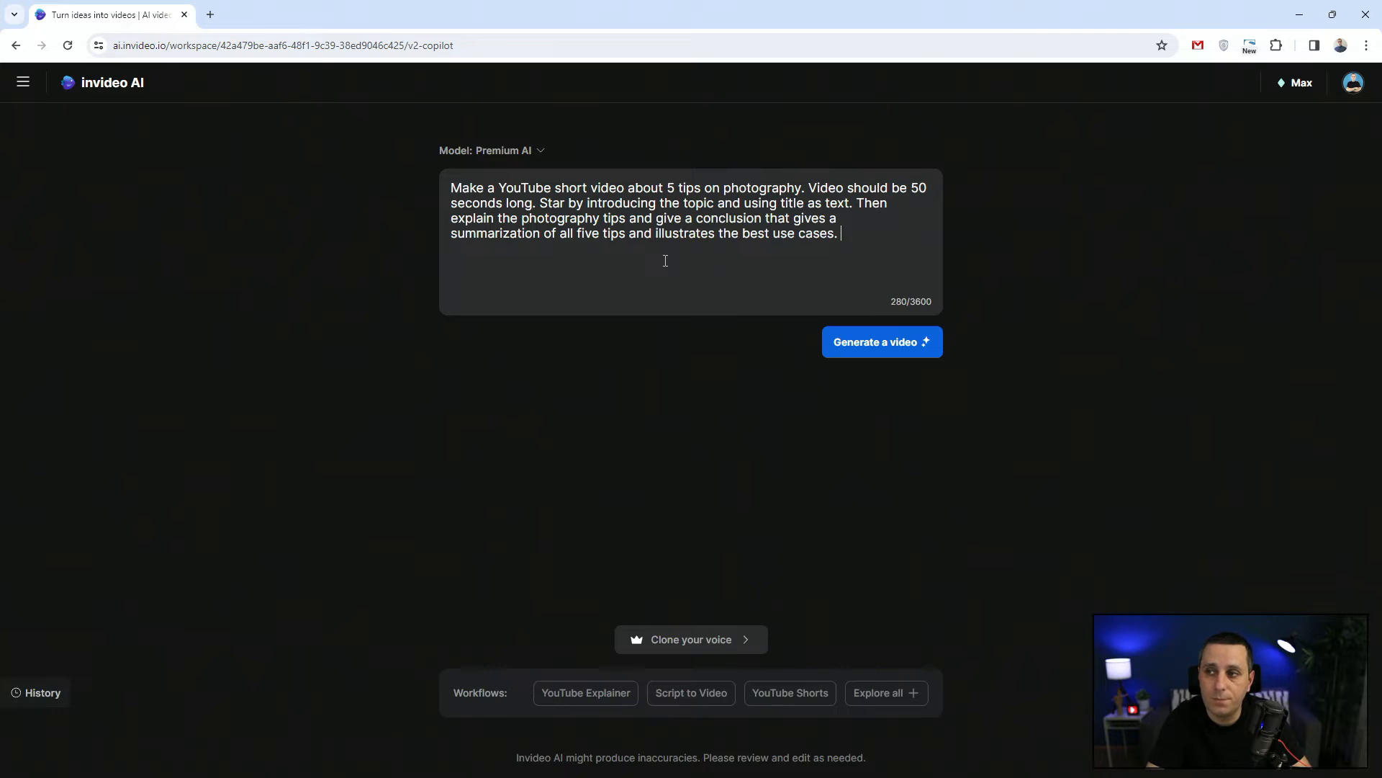
Step: Add the narration instruction "Use an English male voice over." to the prompt
type("Use an")
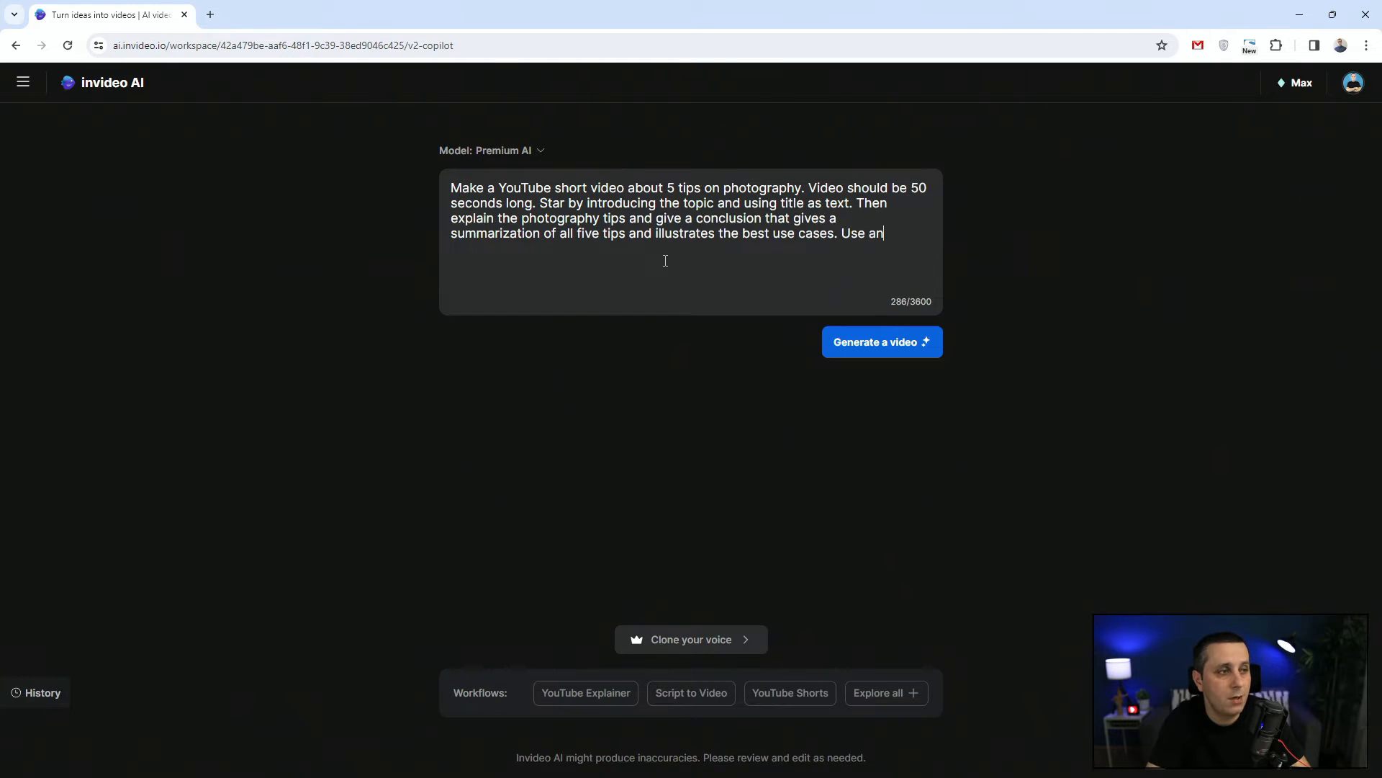
type(" Englis")
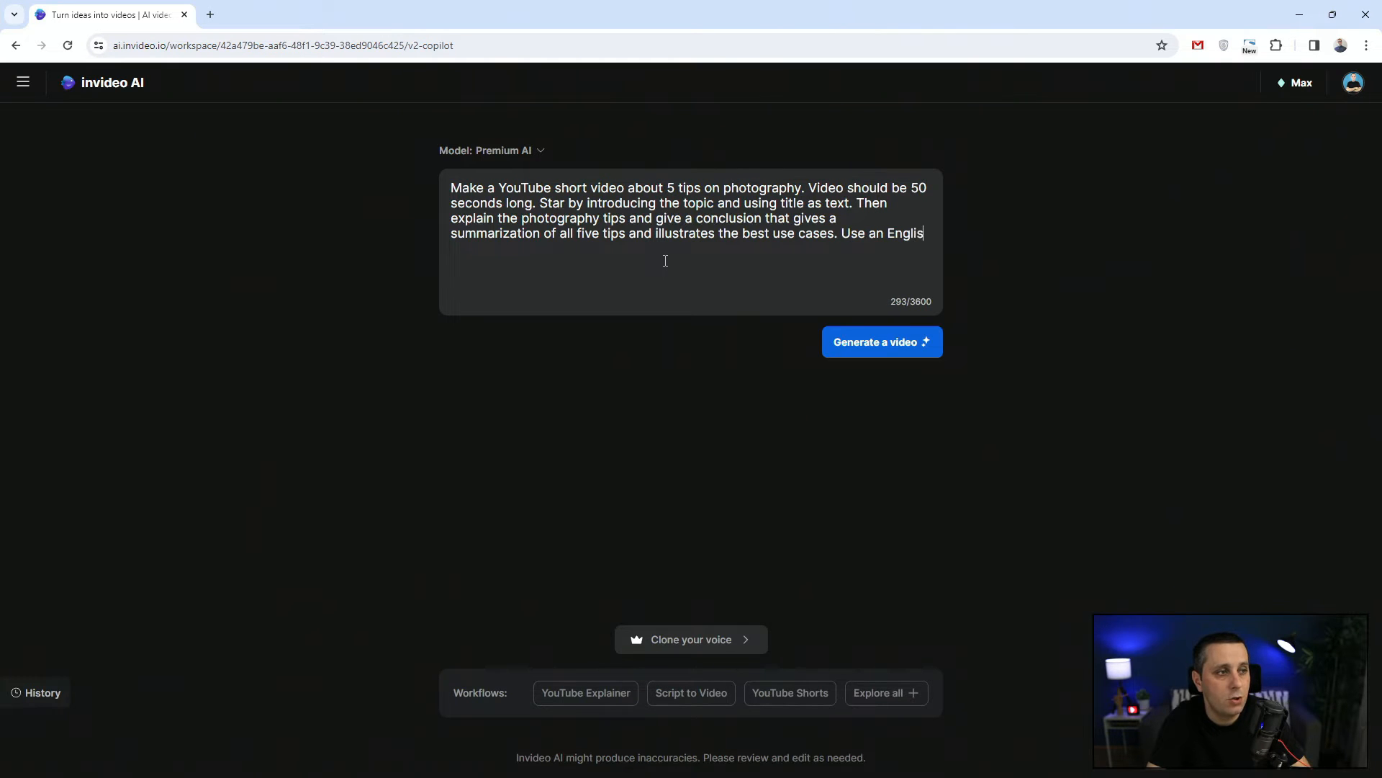
type("h male voice")
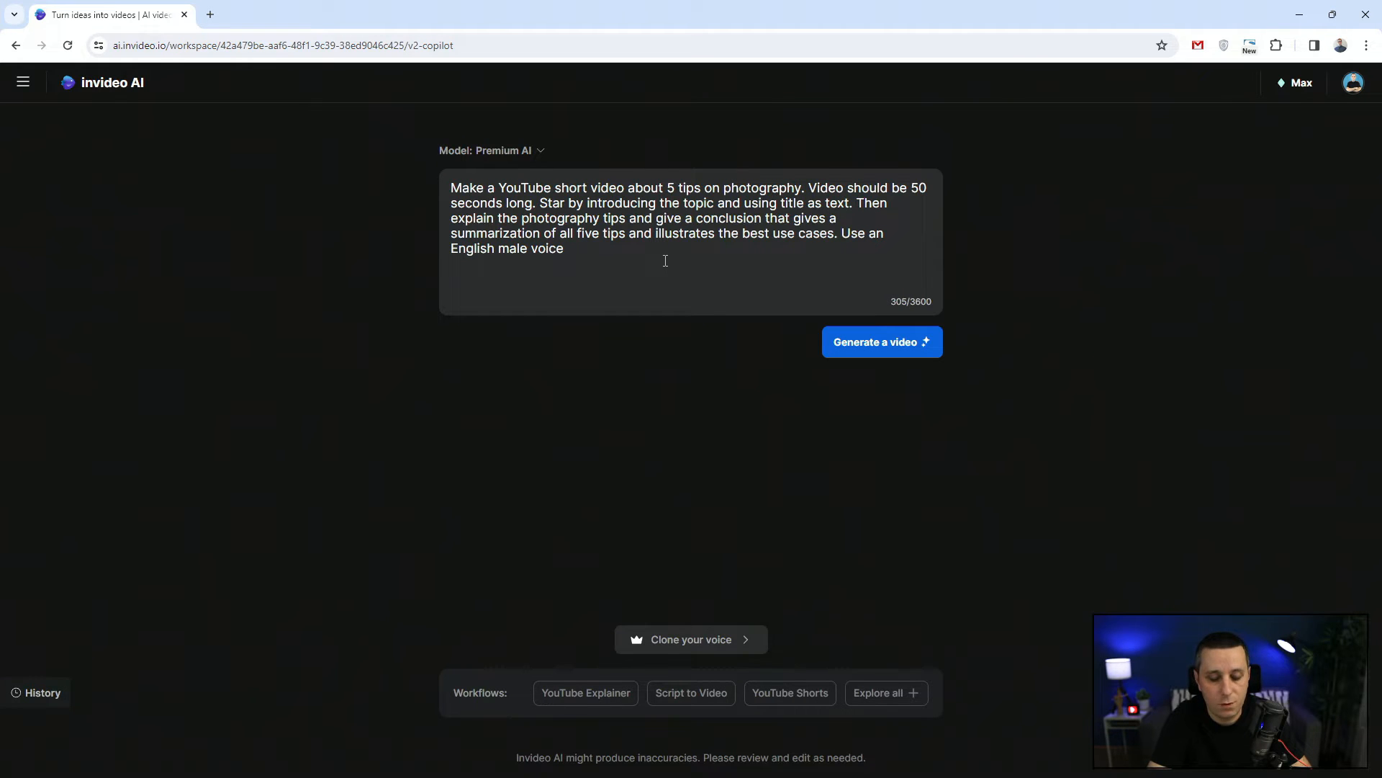
type(" over. ")
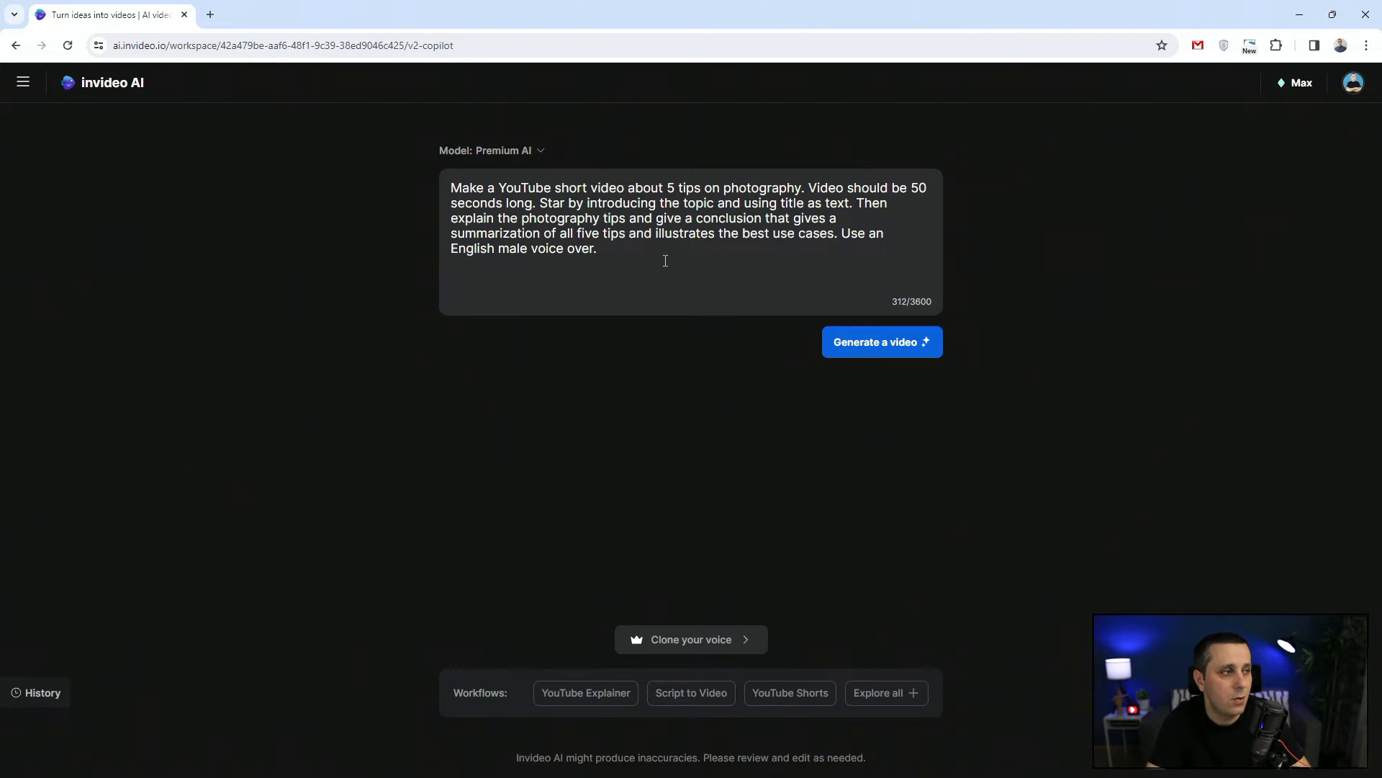
Step: Append "Note: Conclude a video by using a call to action" with empty quotation marks, and insert "British" before "English" in the voice-over instruction
type("Note: Conclude a")
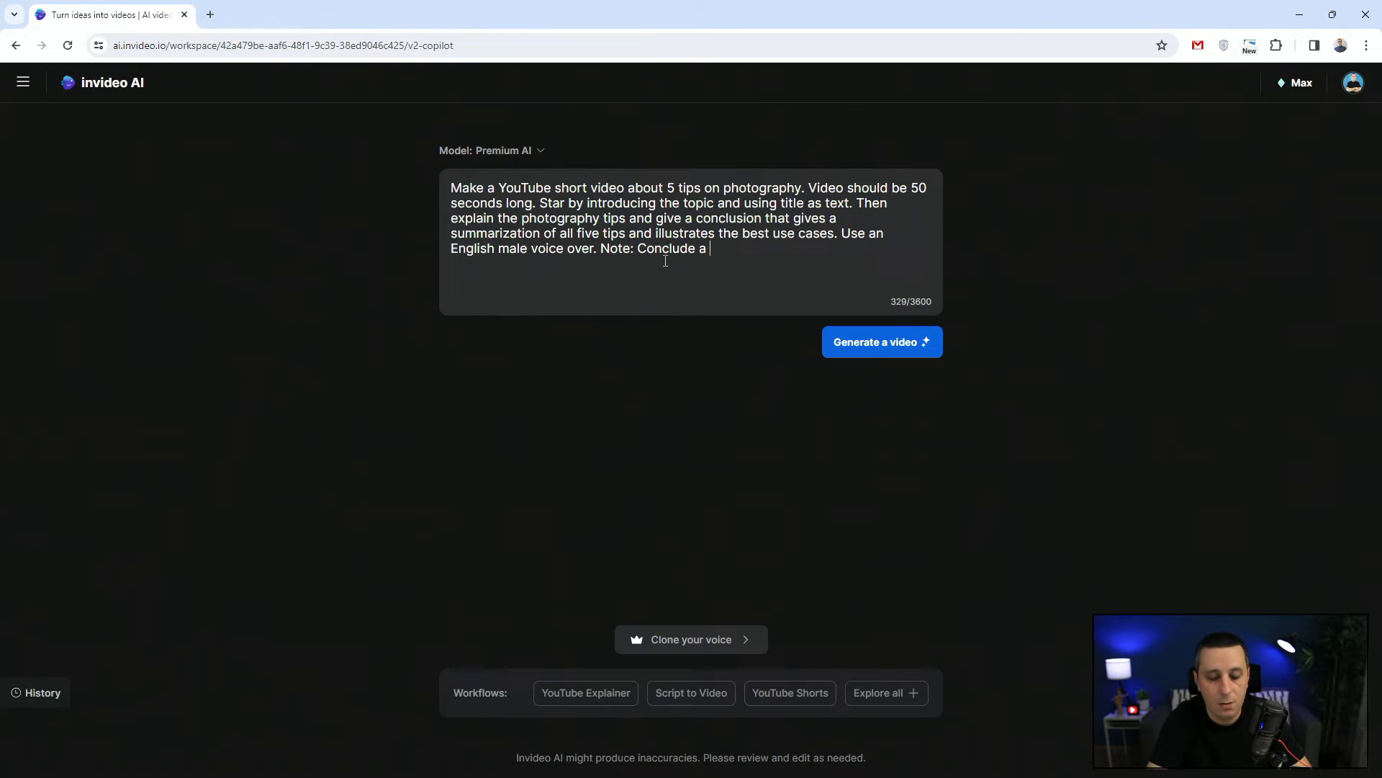
type(" video by us")
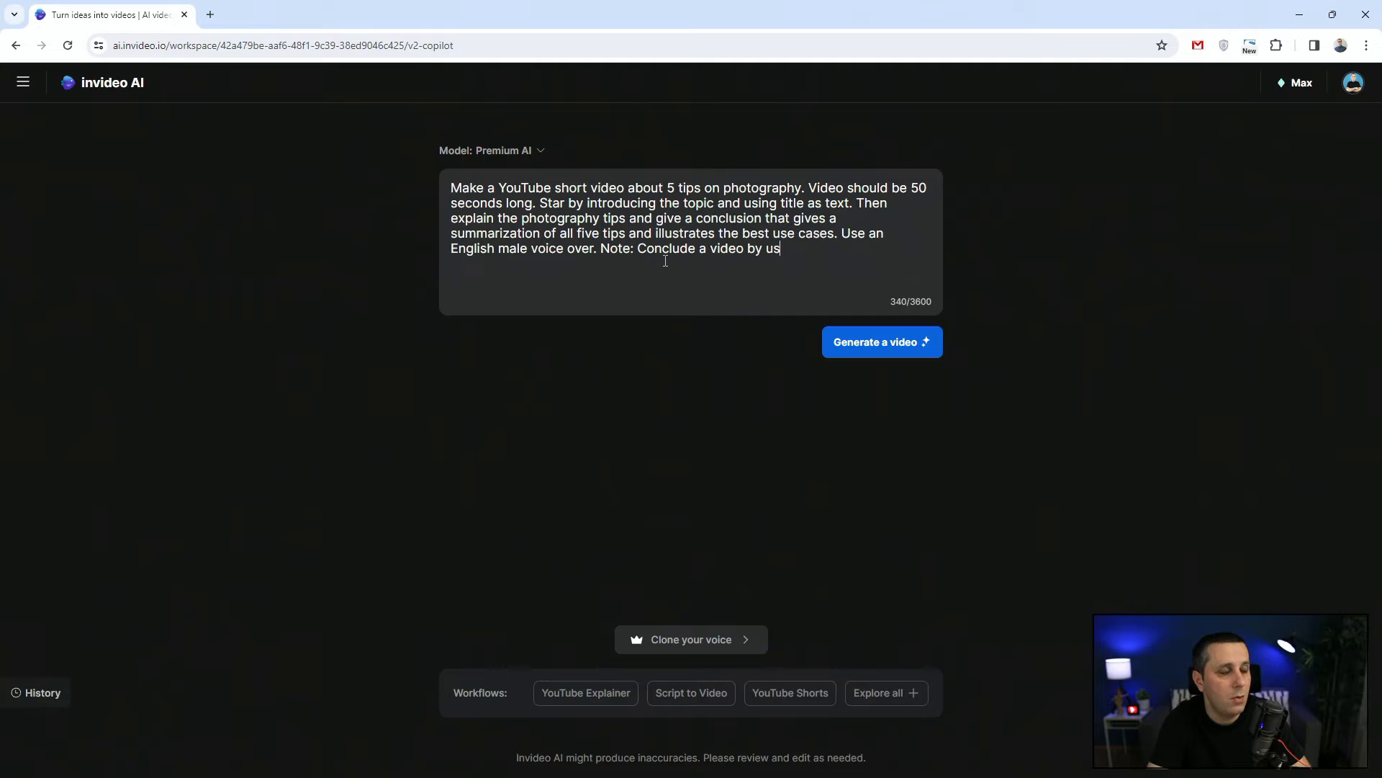
type("ing a call t")
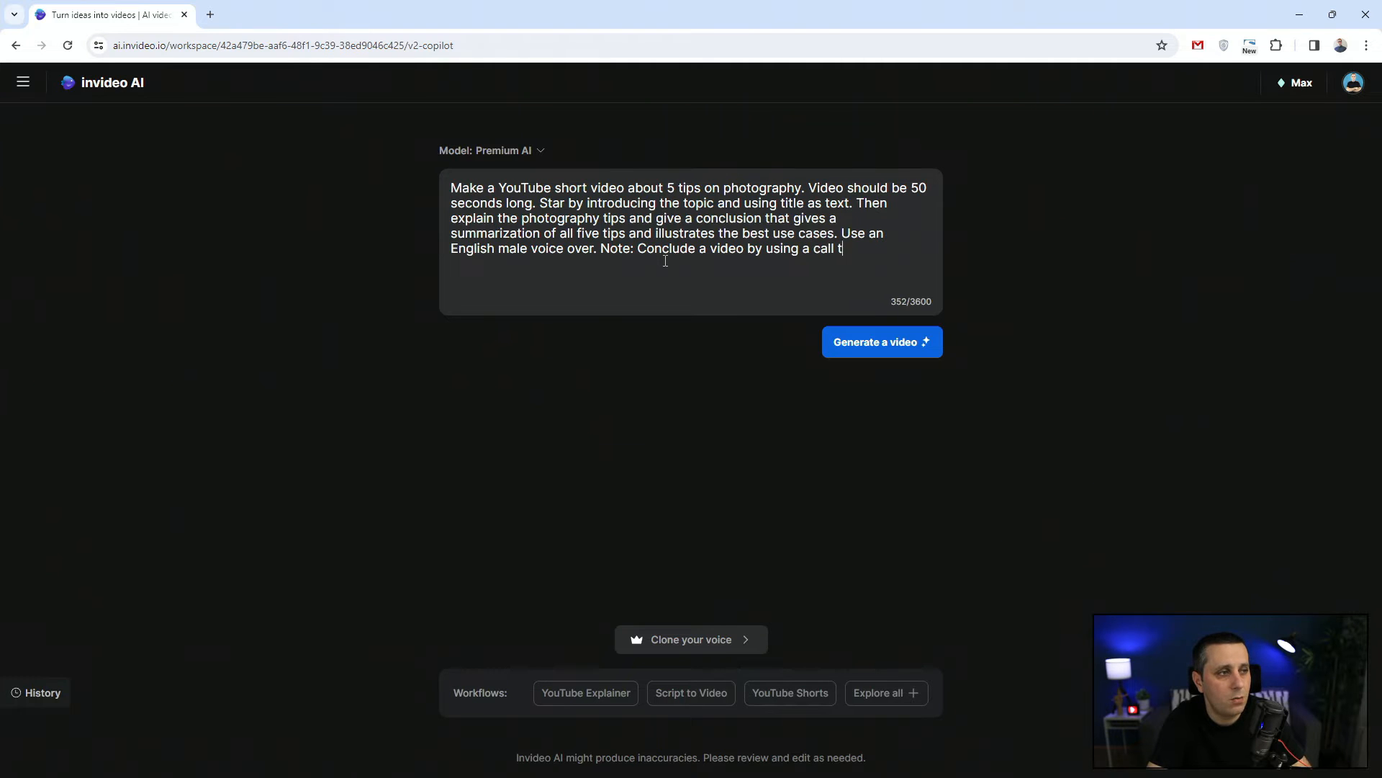
type("o action \"\"")
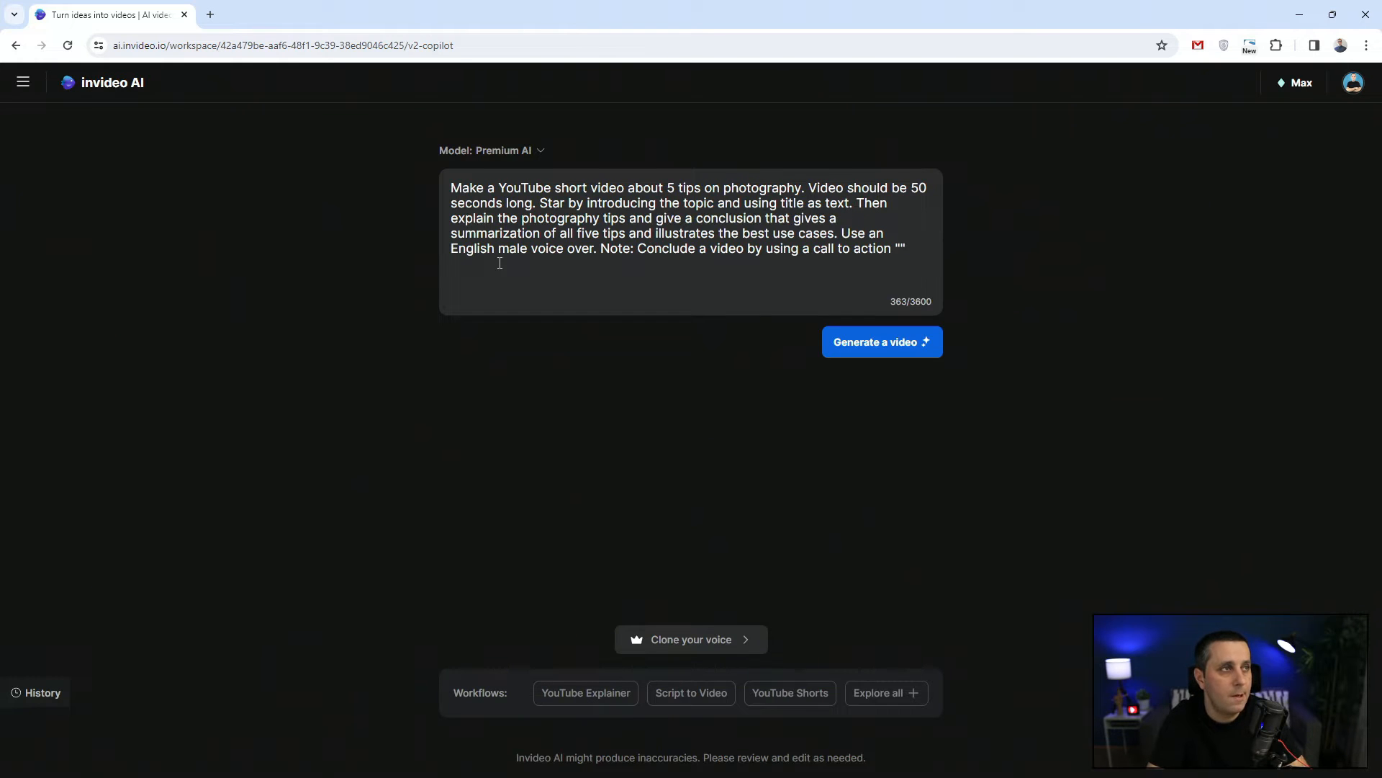
type("Bri")
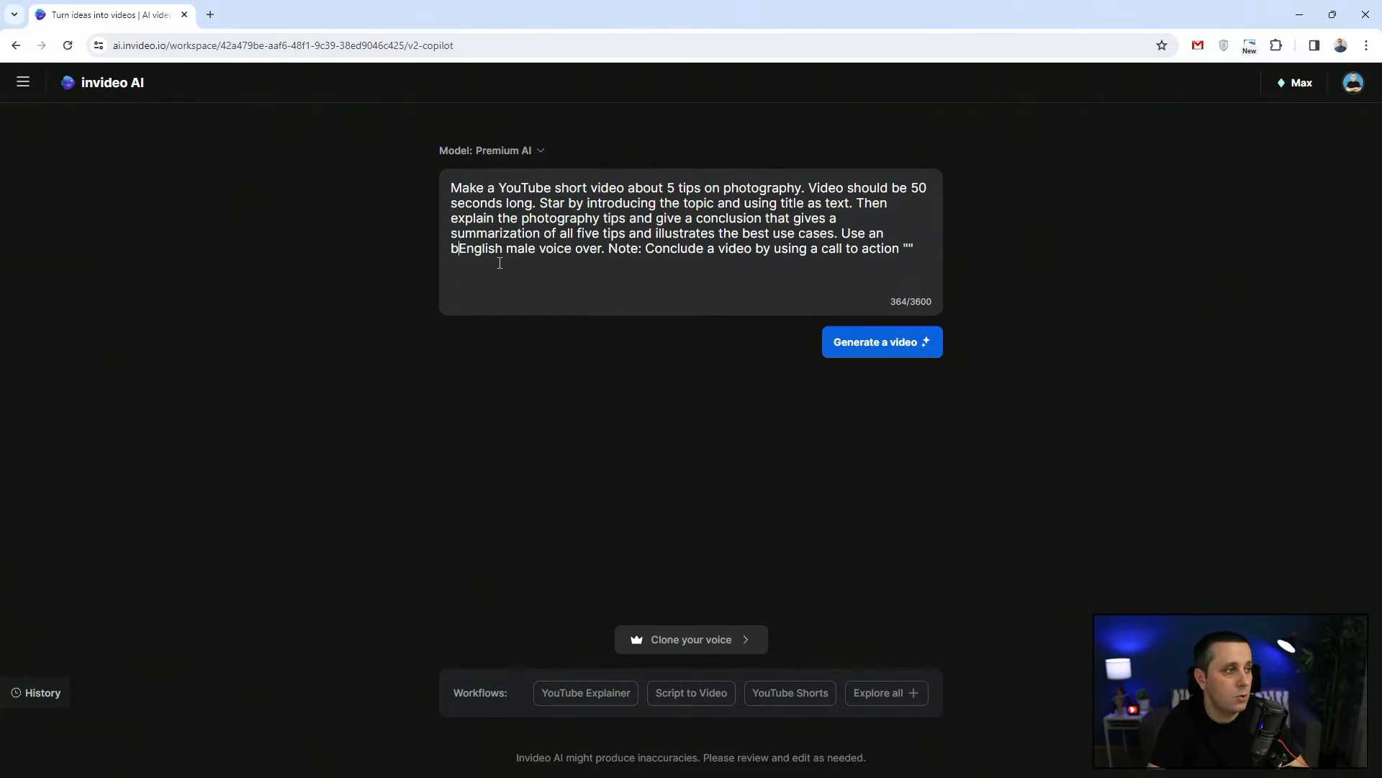
type("tish")
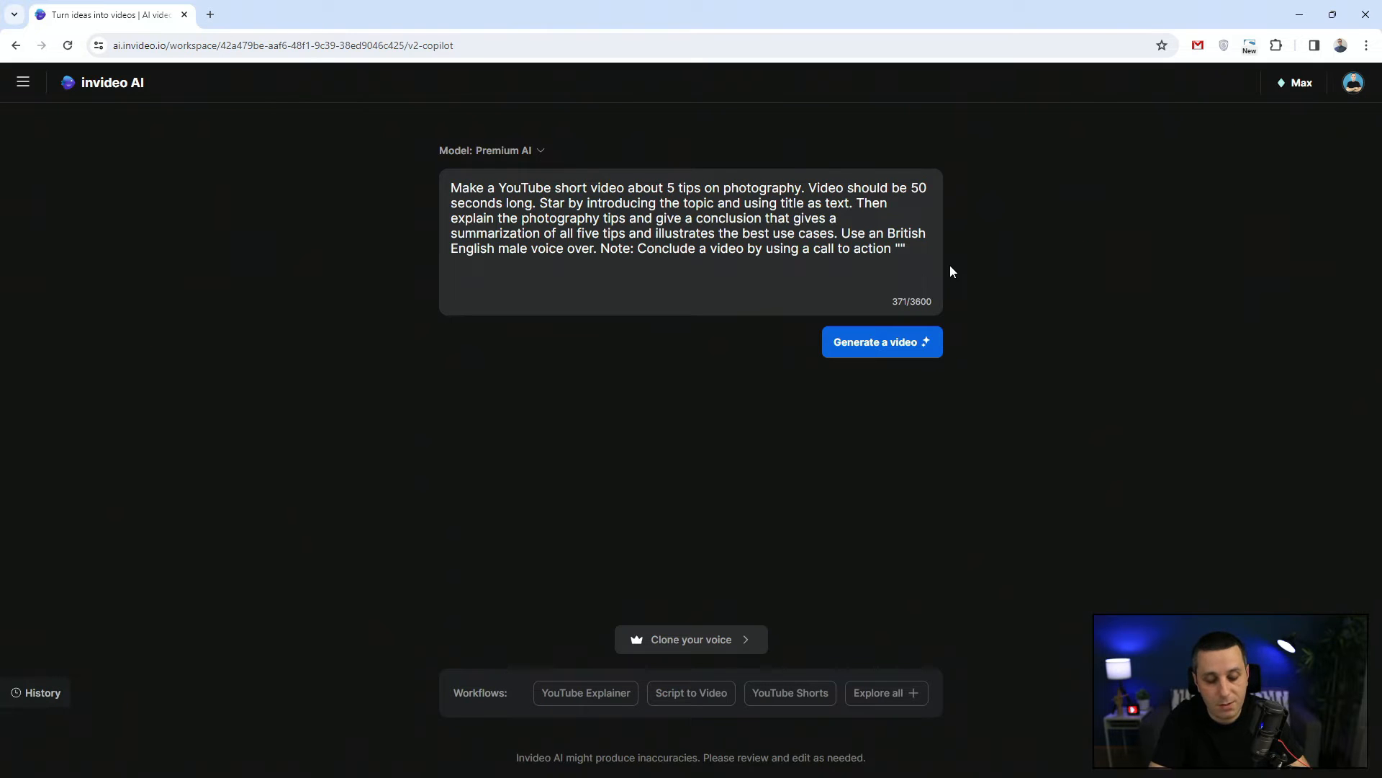
Step: Begin the quoted call to action in the prompt with "Want more photography tips?"
type("Want")
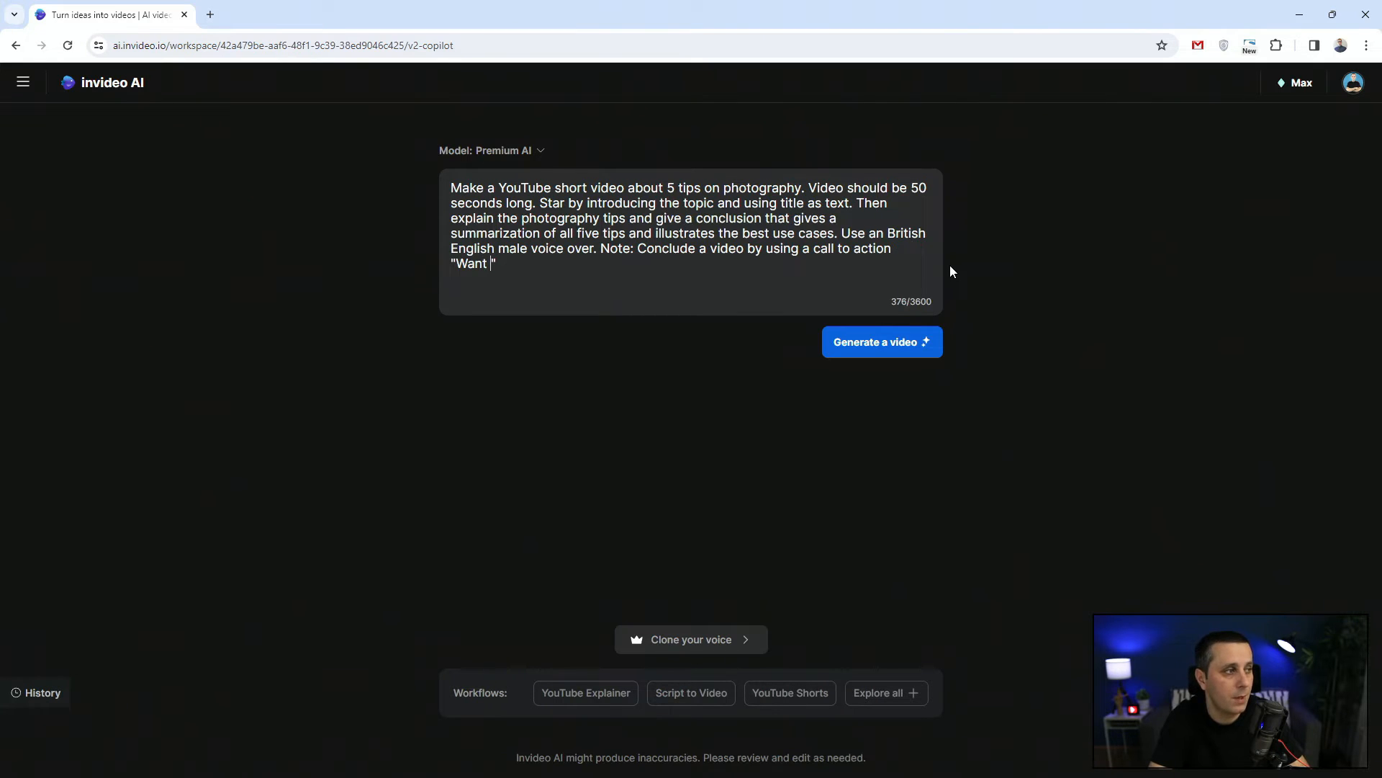
type(" m")
key("BackSpace")
type("more ph")
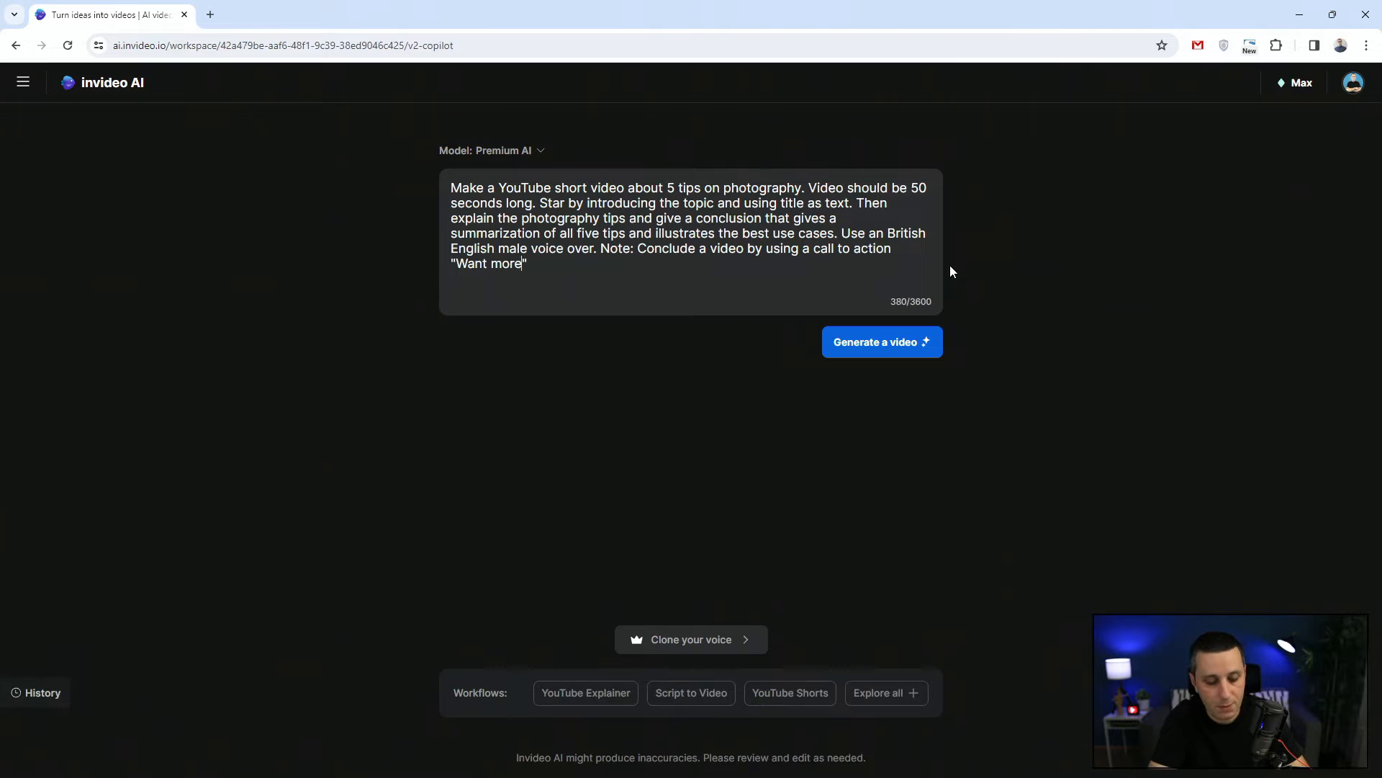
type("otography t")
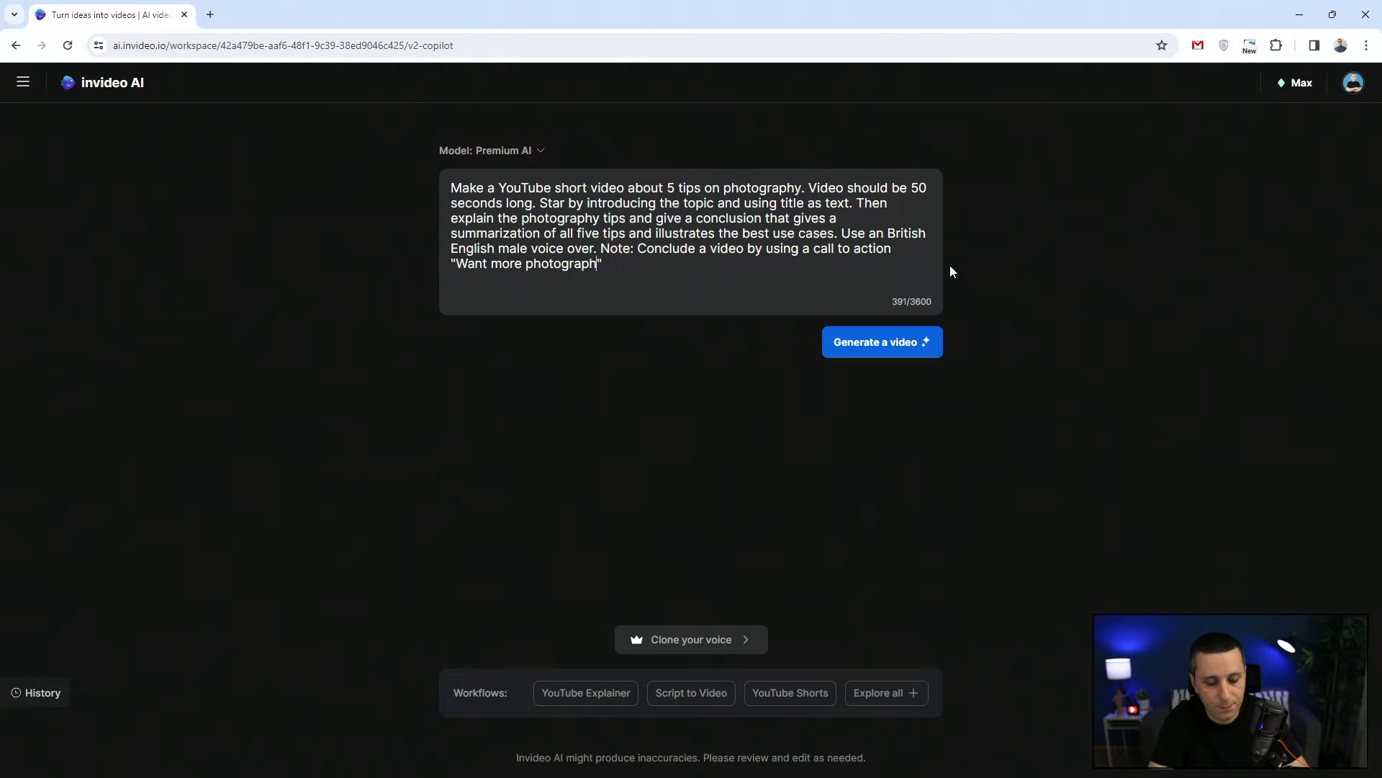
type("ips? Su")
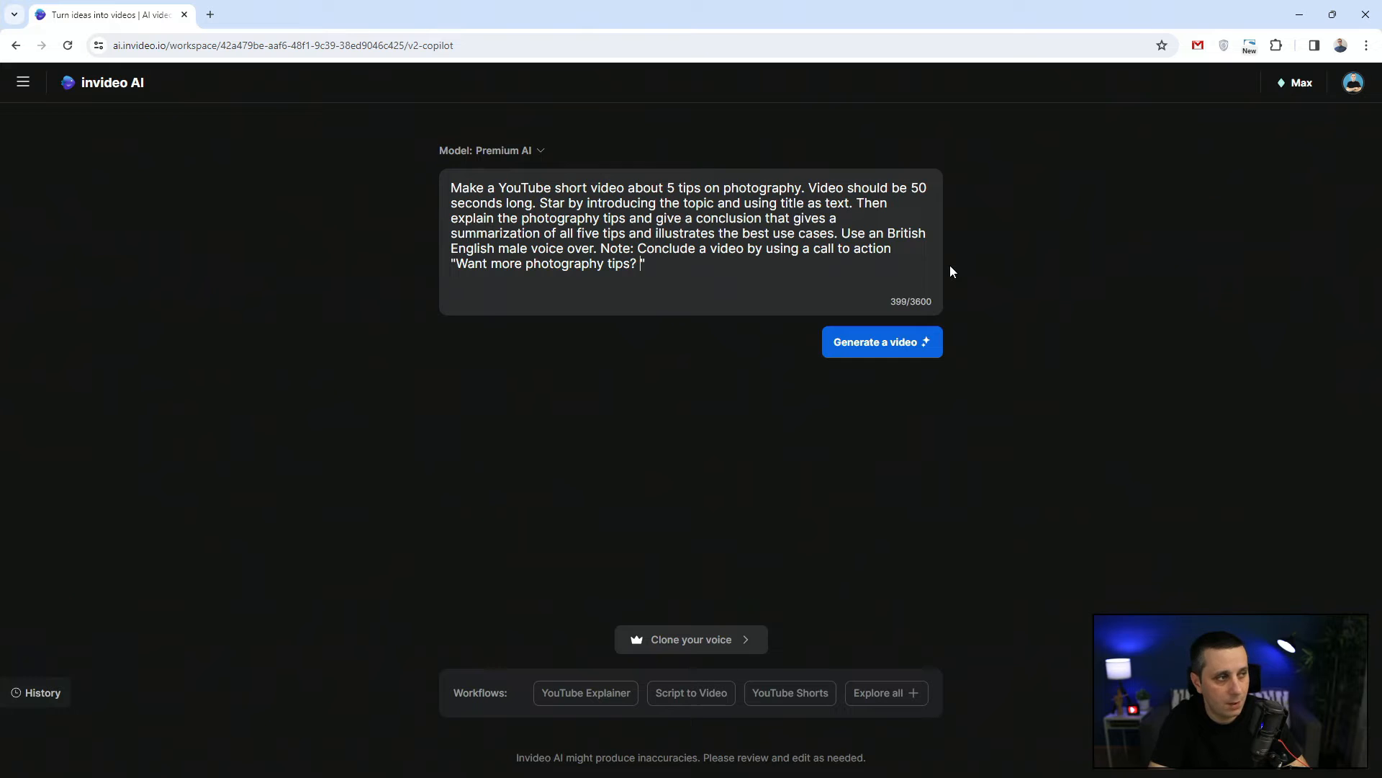
Step: Complete the quoted call to action with "Subscribe to my YouTube channel" and place the period after the closing quotation mark
type("bscribe to my")
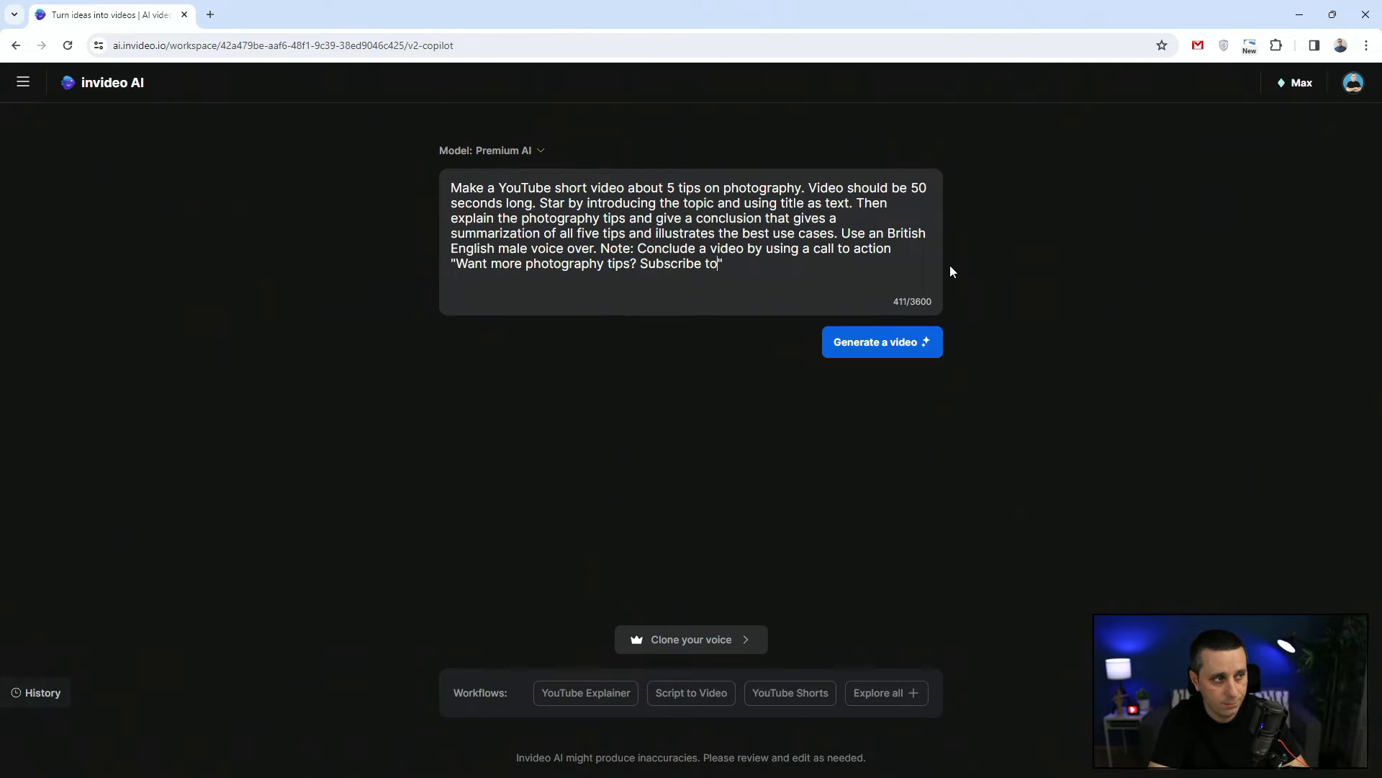
type(" YouTube ")
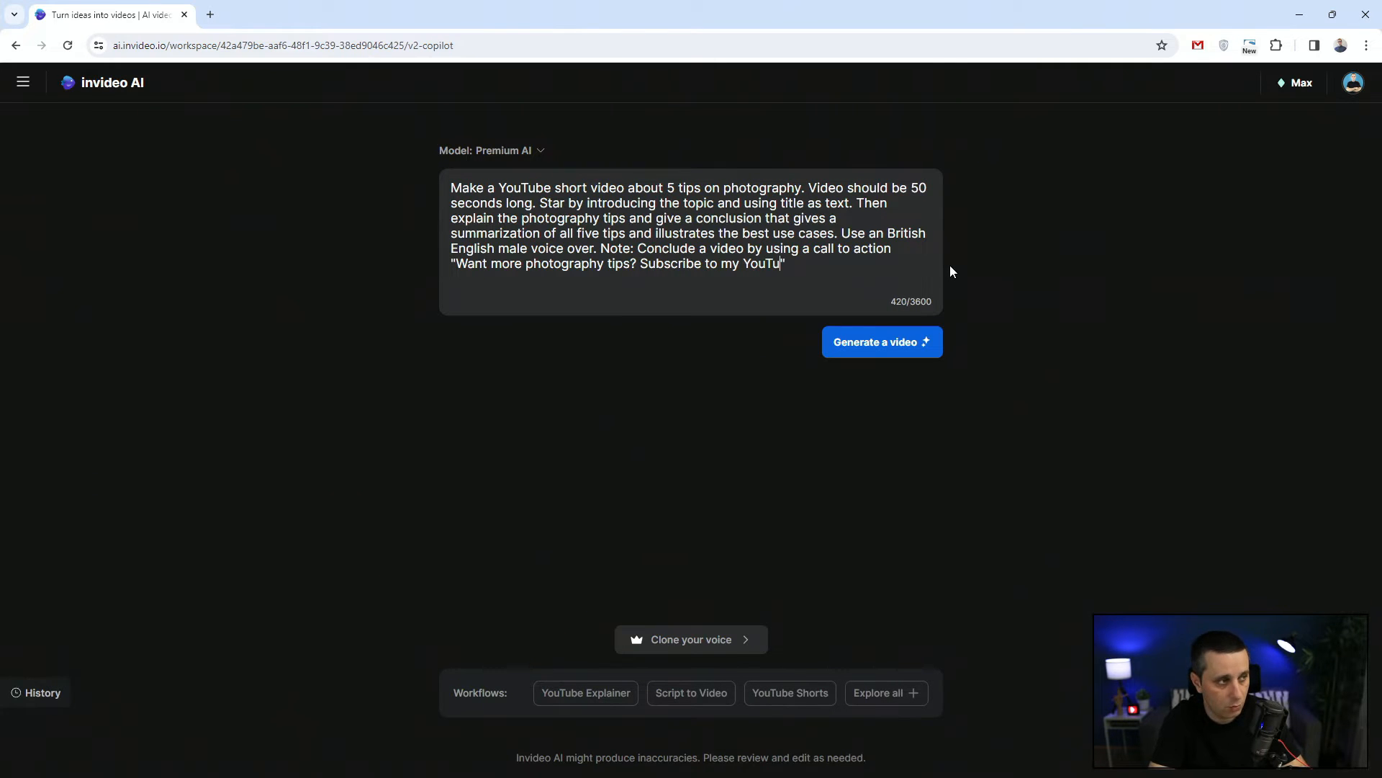
type("channel")
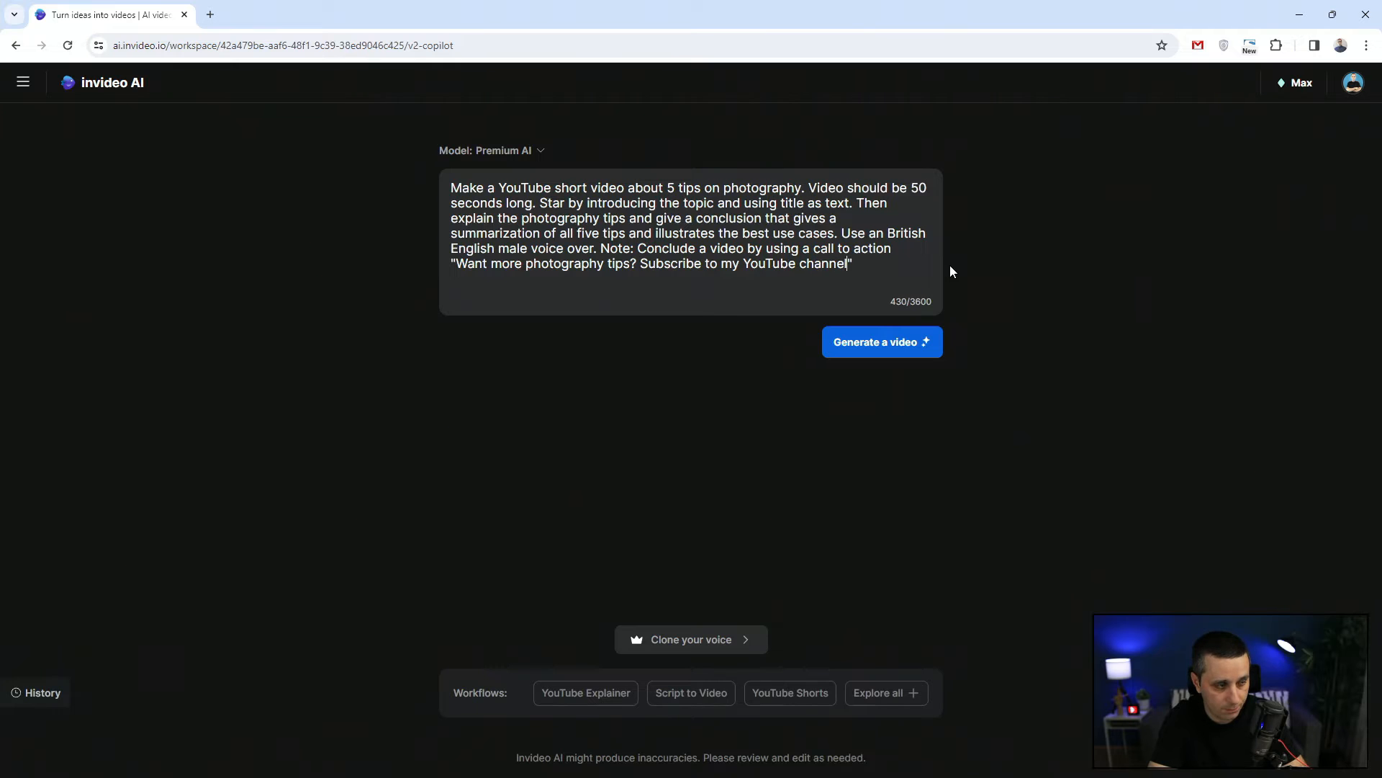
type(".\"")
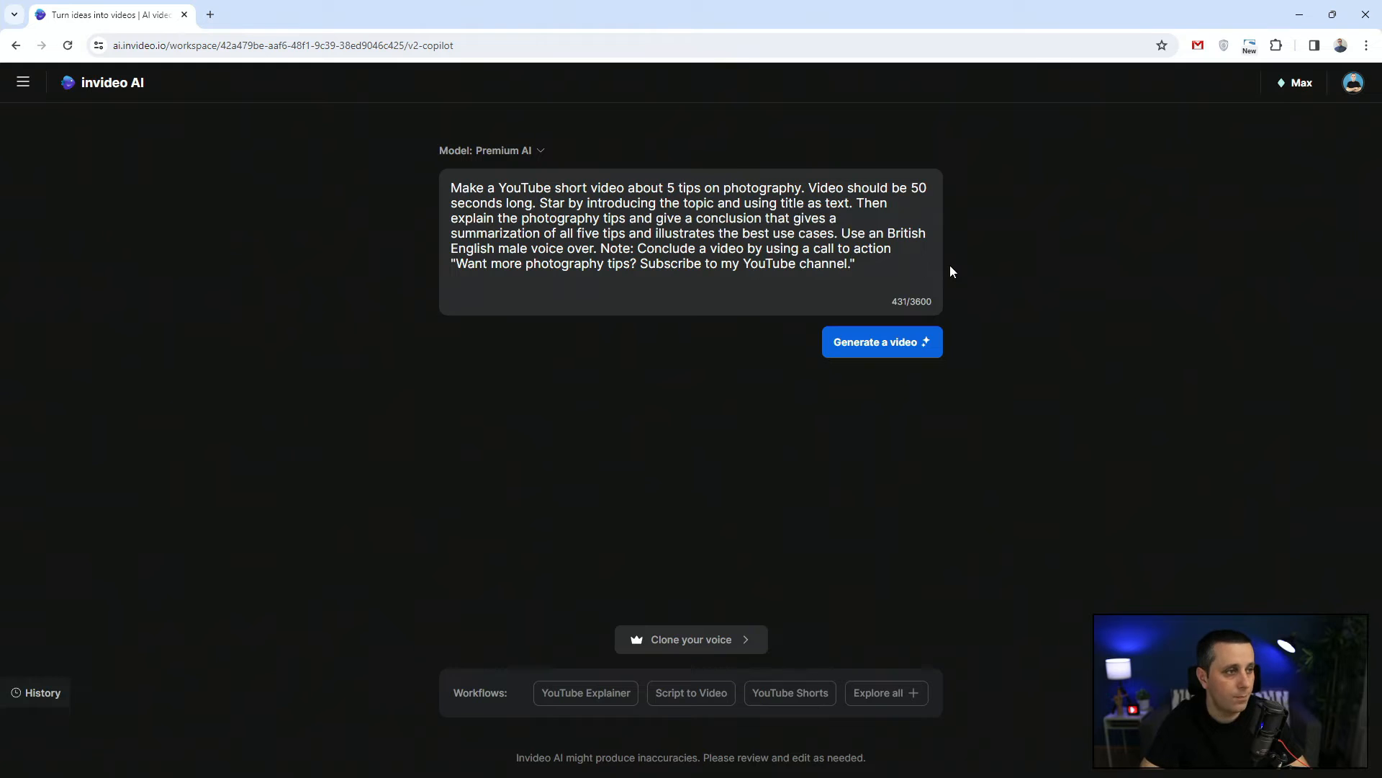
type(".")
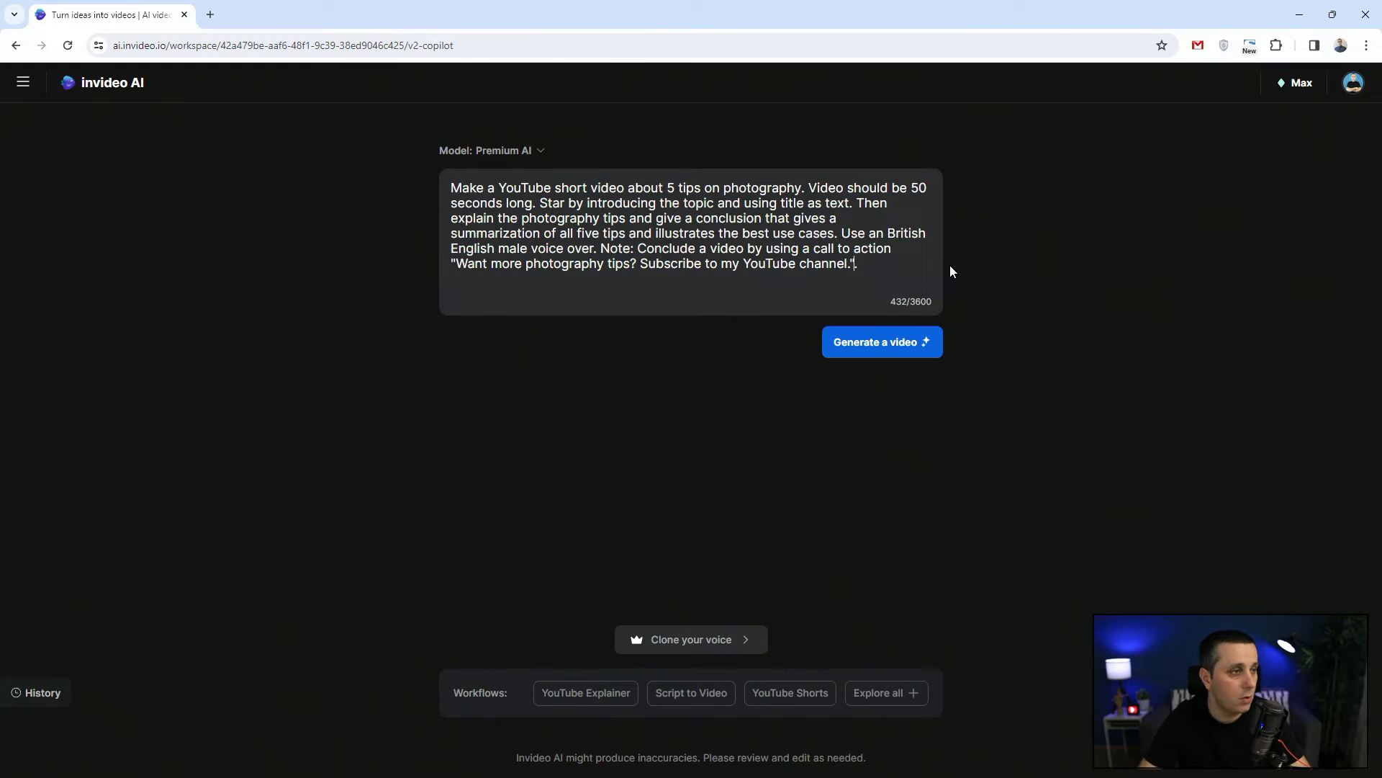
key("BackSpace")
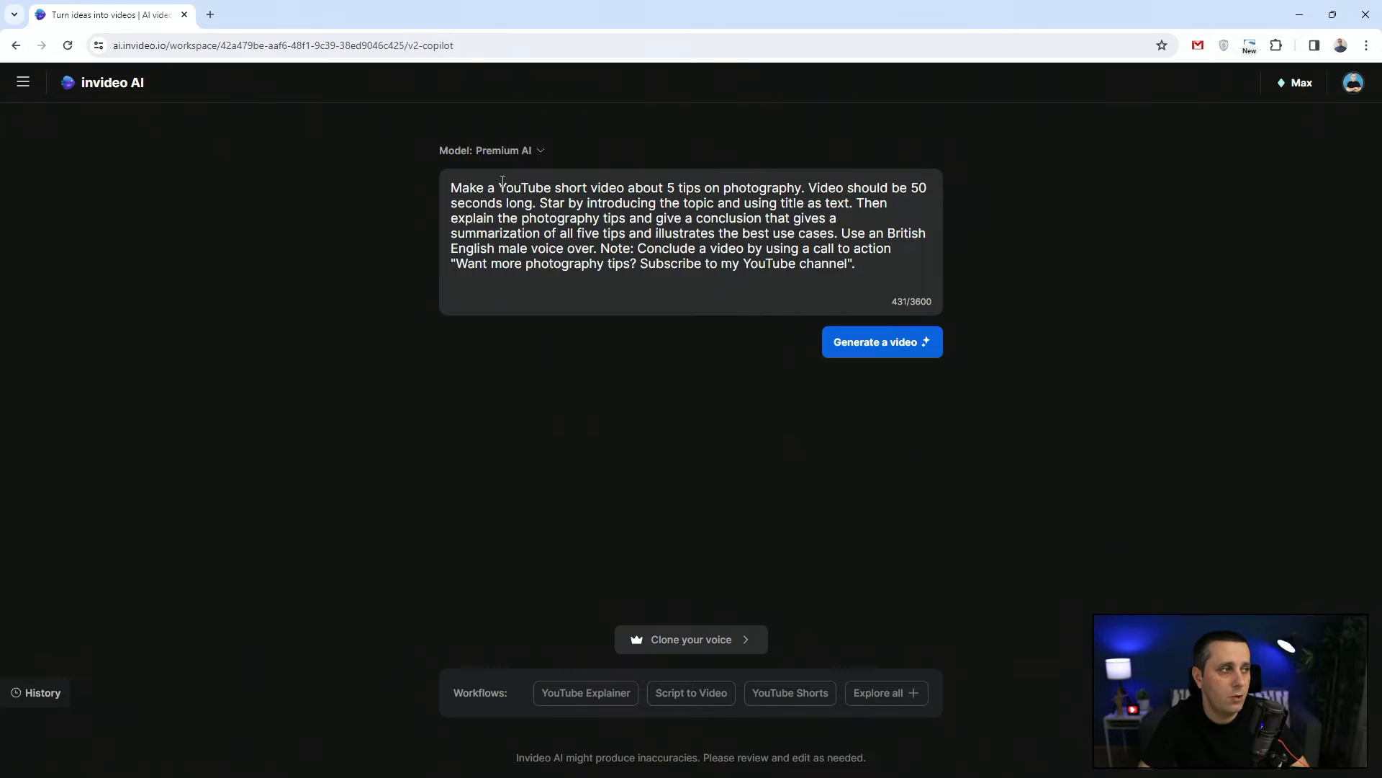
Step: Change the requested video length in the prompt to 60 seconds and correct "Star" to "Start"
left_click_drag(499, 186, 590, 186)
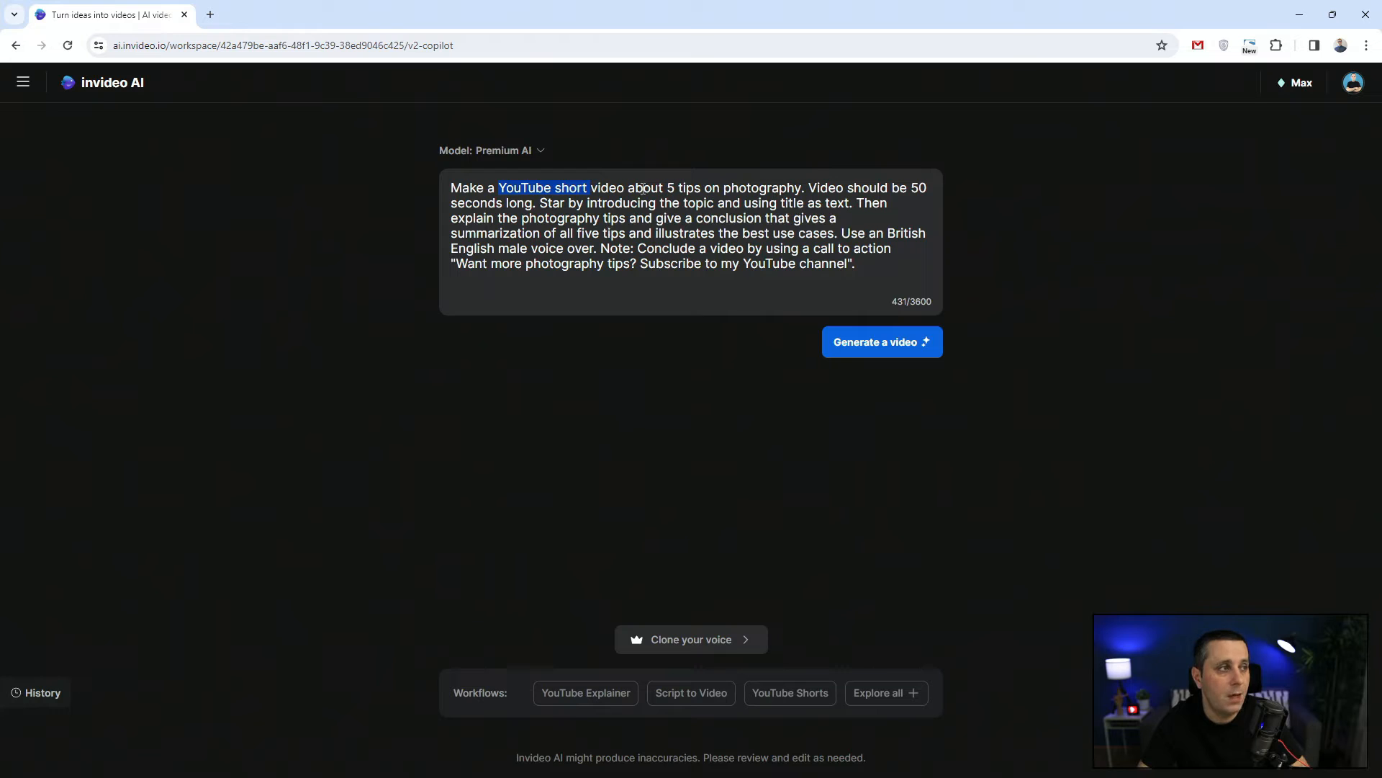
left_click_drag(666, 187, 800, 183)
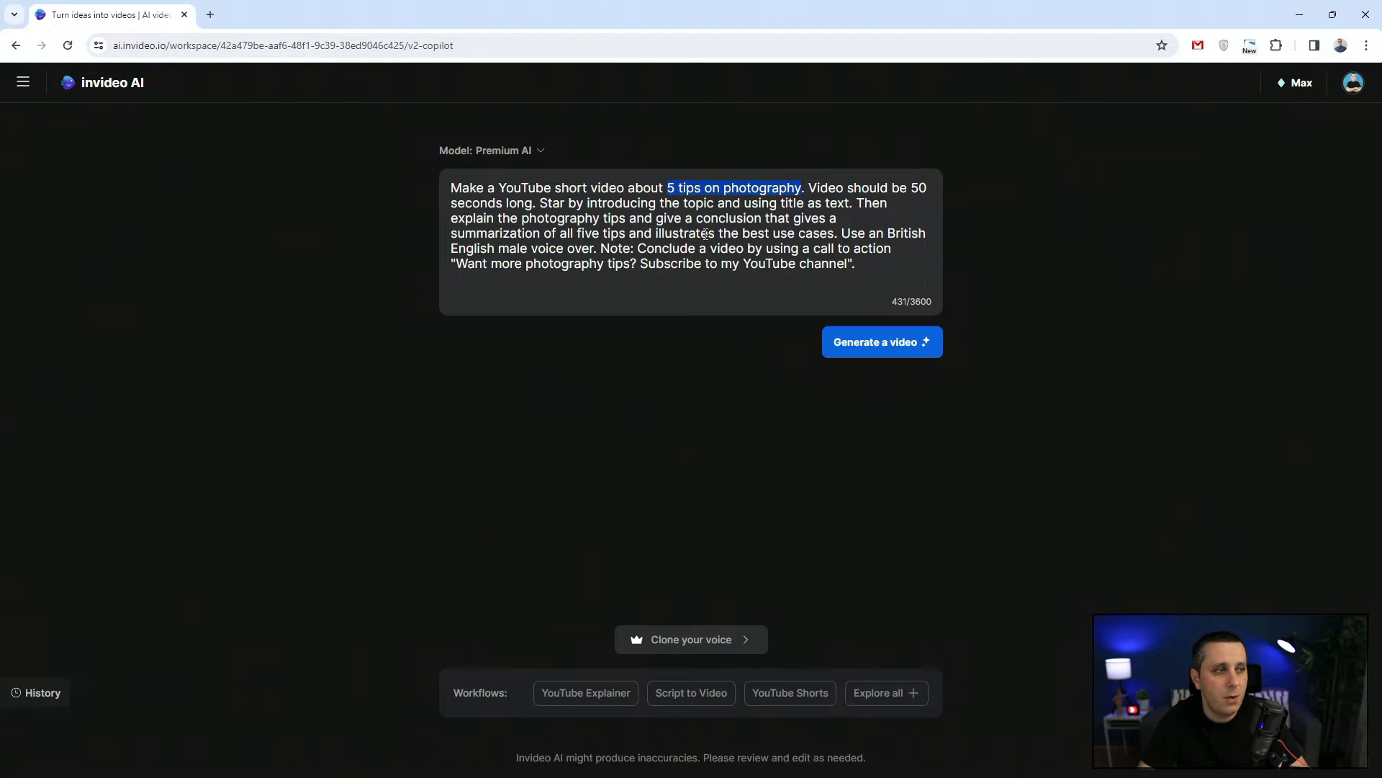
left_click_drag(849, 265, 462, 272)
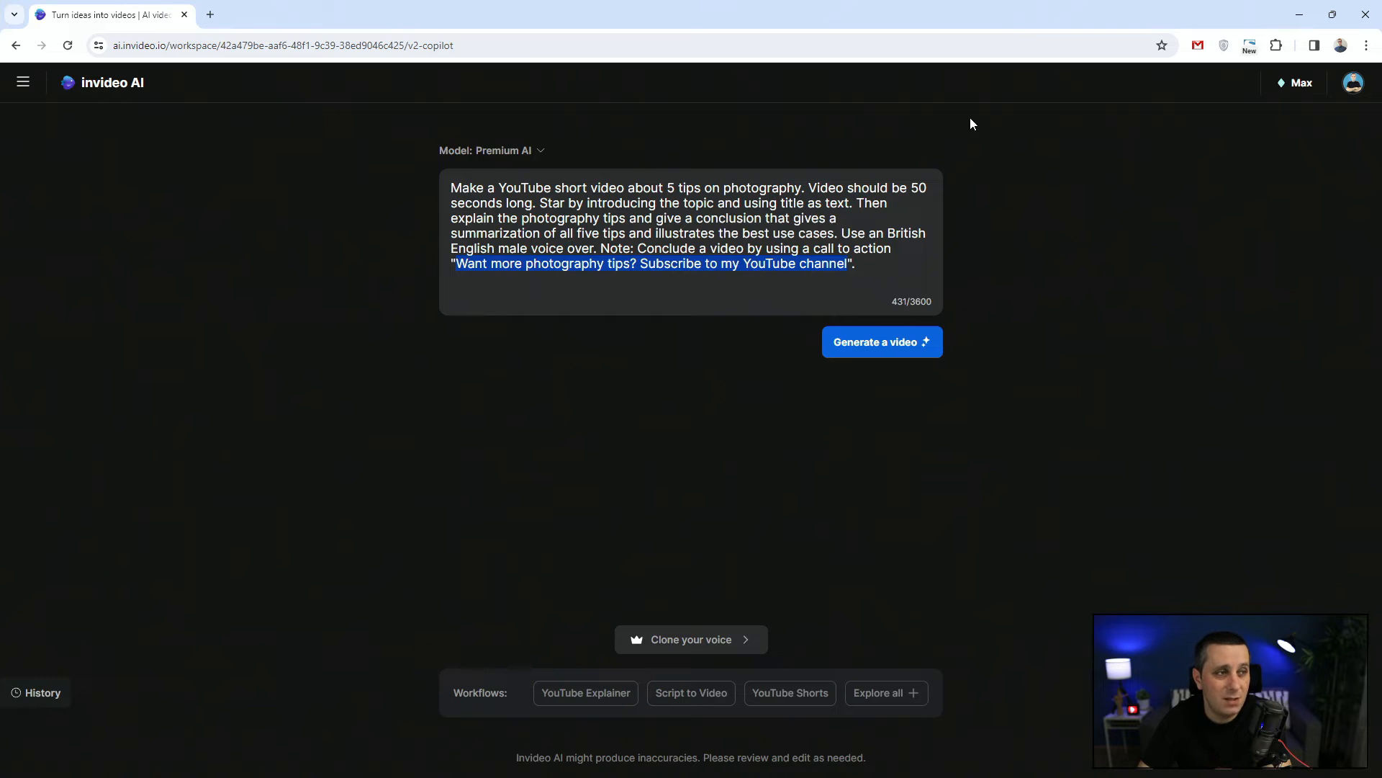
left_click(920, 188)
key("BackSpace")
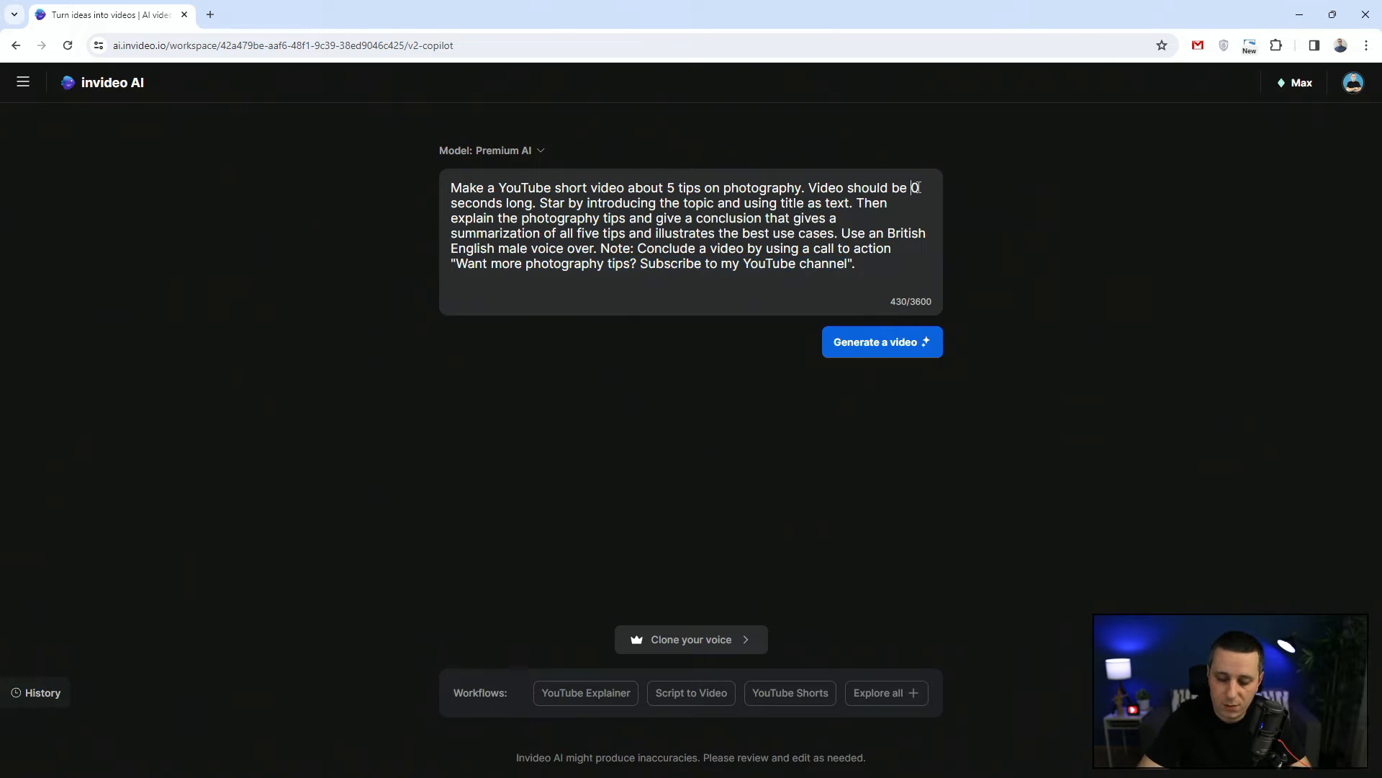
type("6")
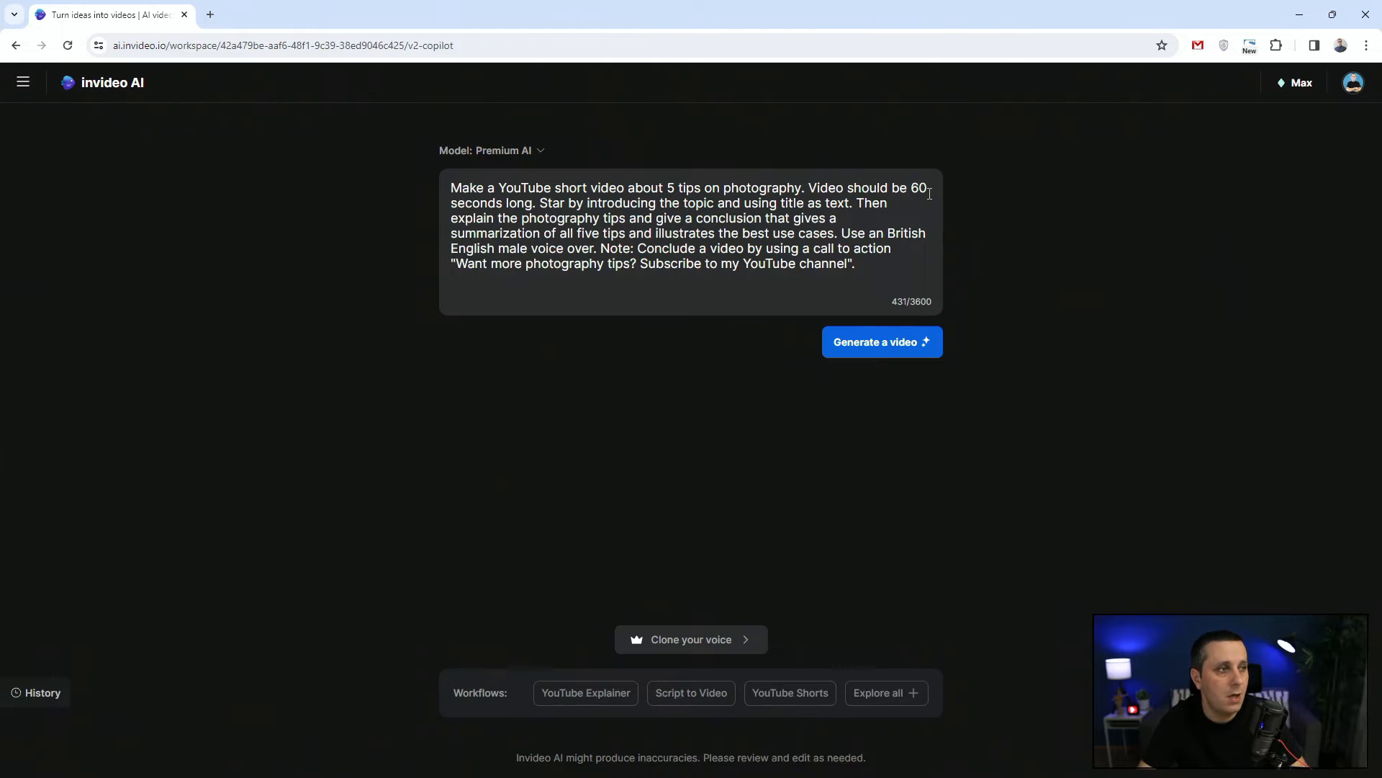
left_click(562, 202)
type("t")
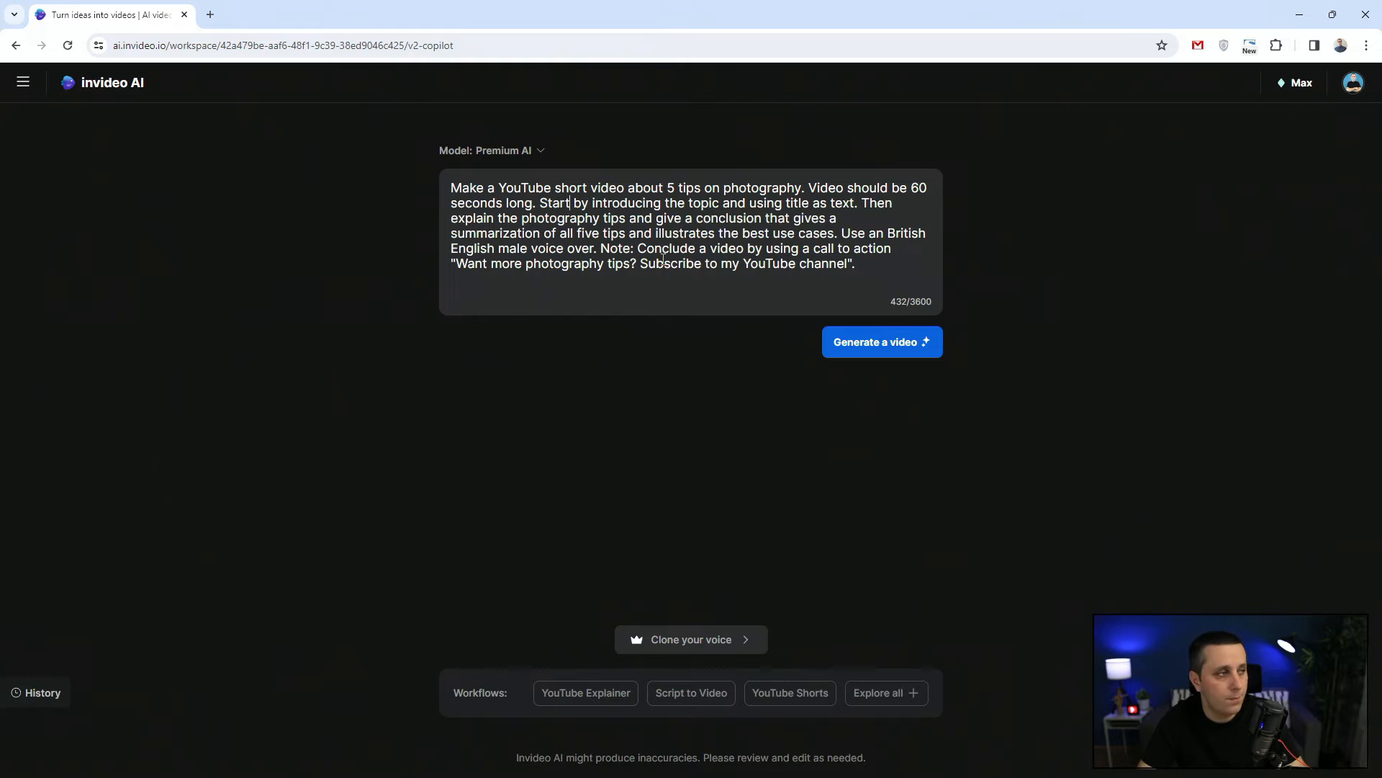
Step: Review the prompt's wording on the introduction, photography tips, summary of all five tips and voice-over
left_click_drag(592, 202, 852, 198)
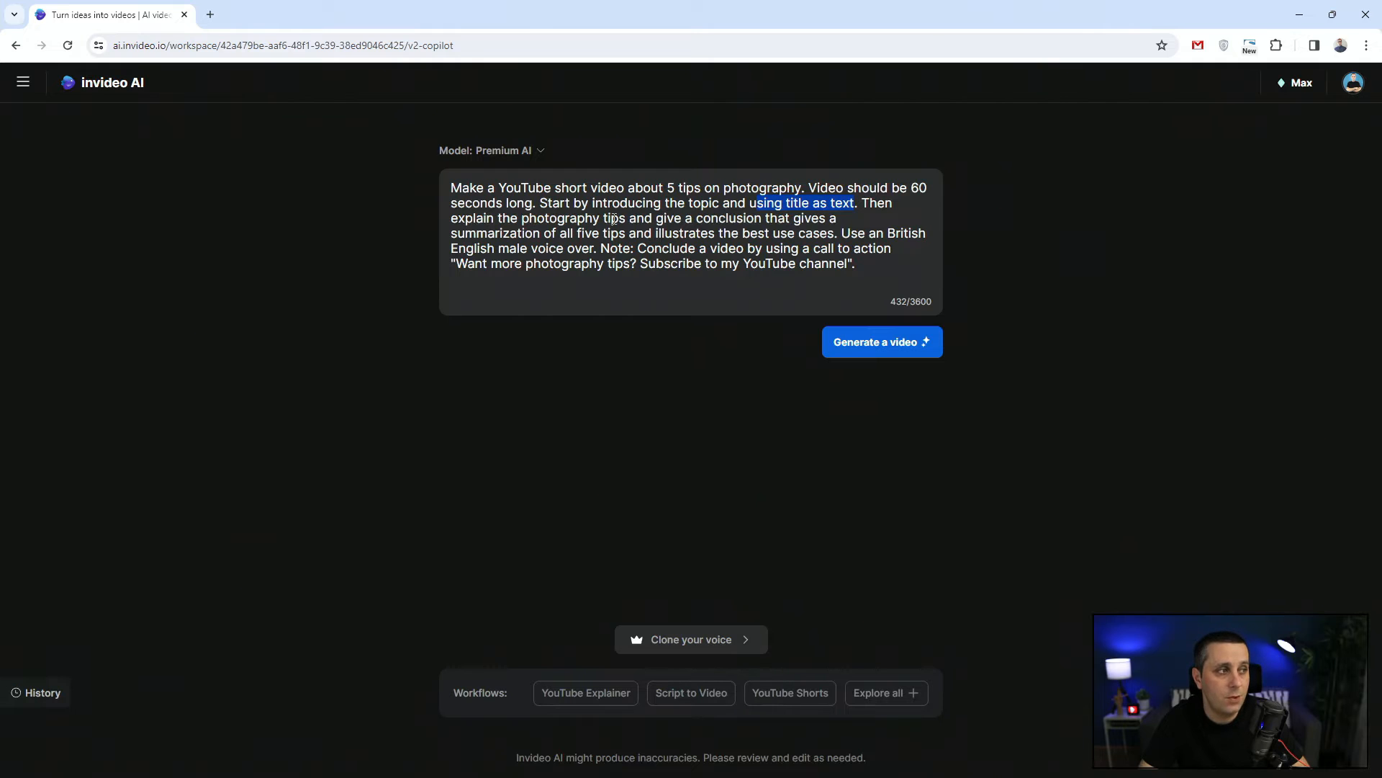
left_click_drag(599, 218, 531, 217)
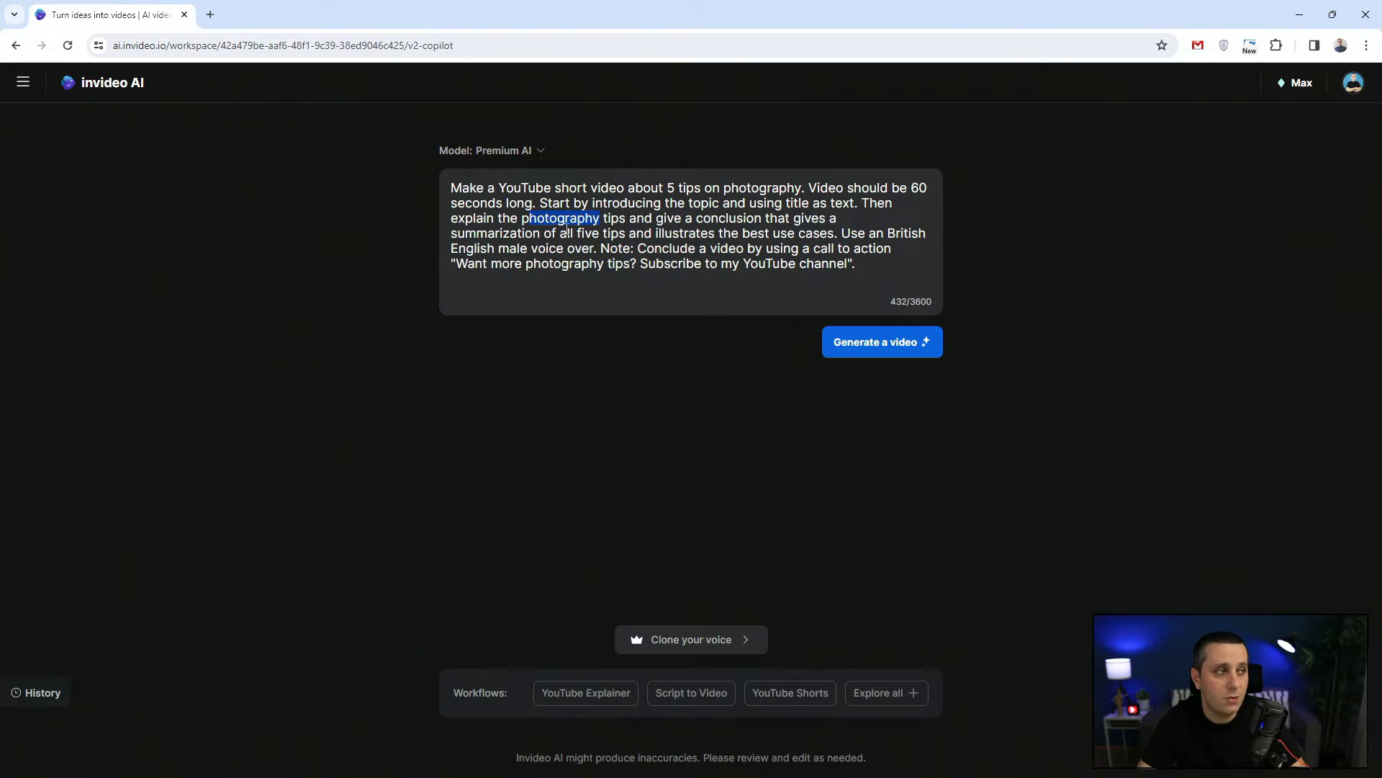
left_click_drag(561, 232, 625, 235)
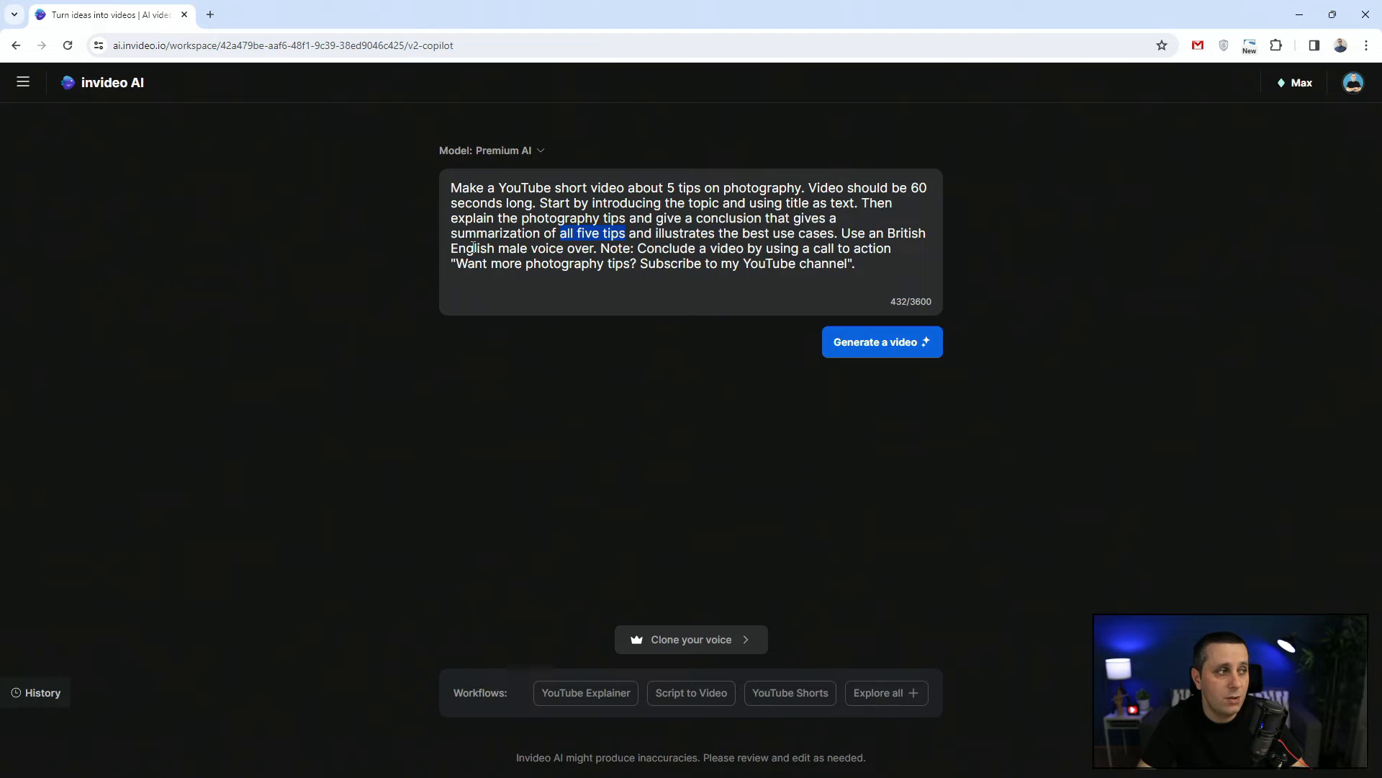
left_click_drag(466, 248, 586, 248)
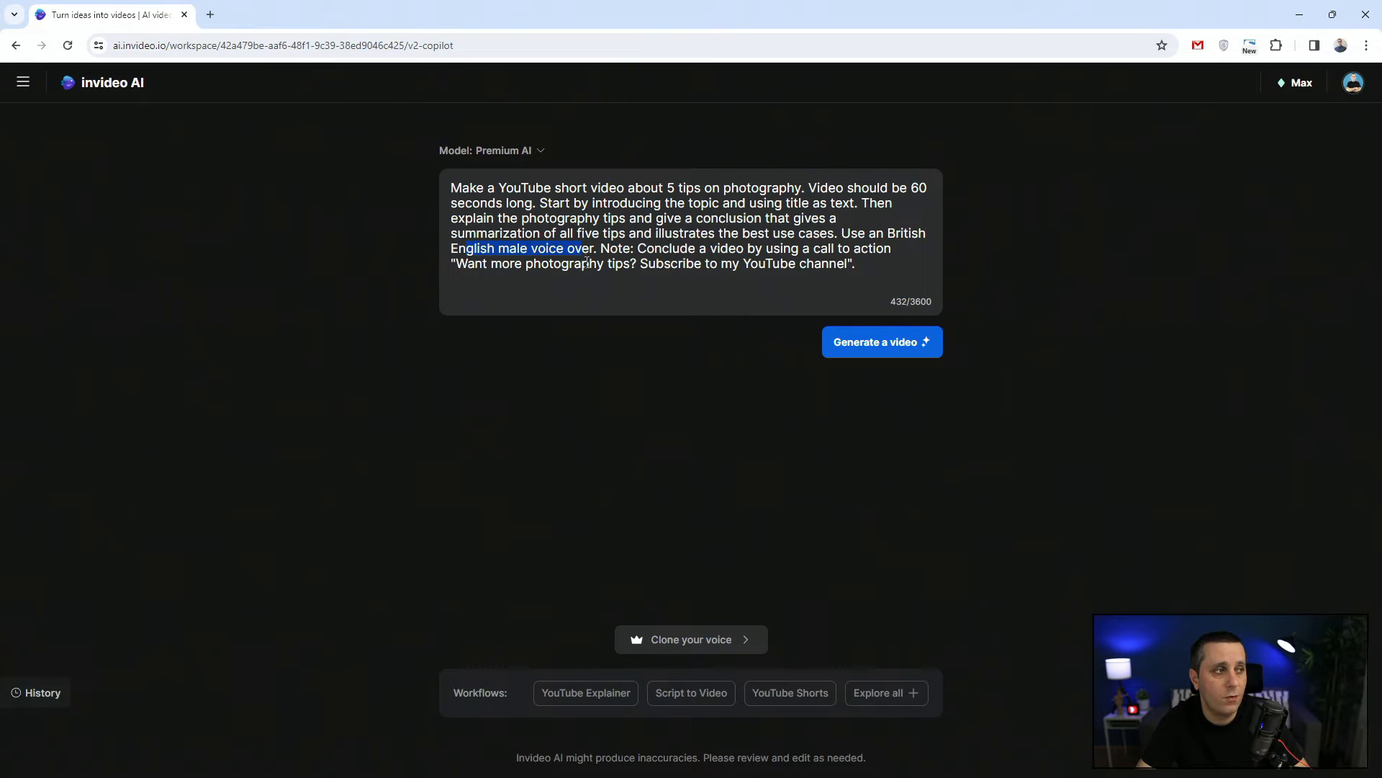
left_click(1005, 280)
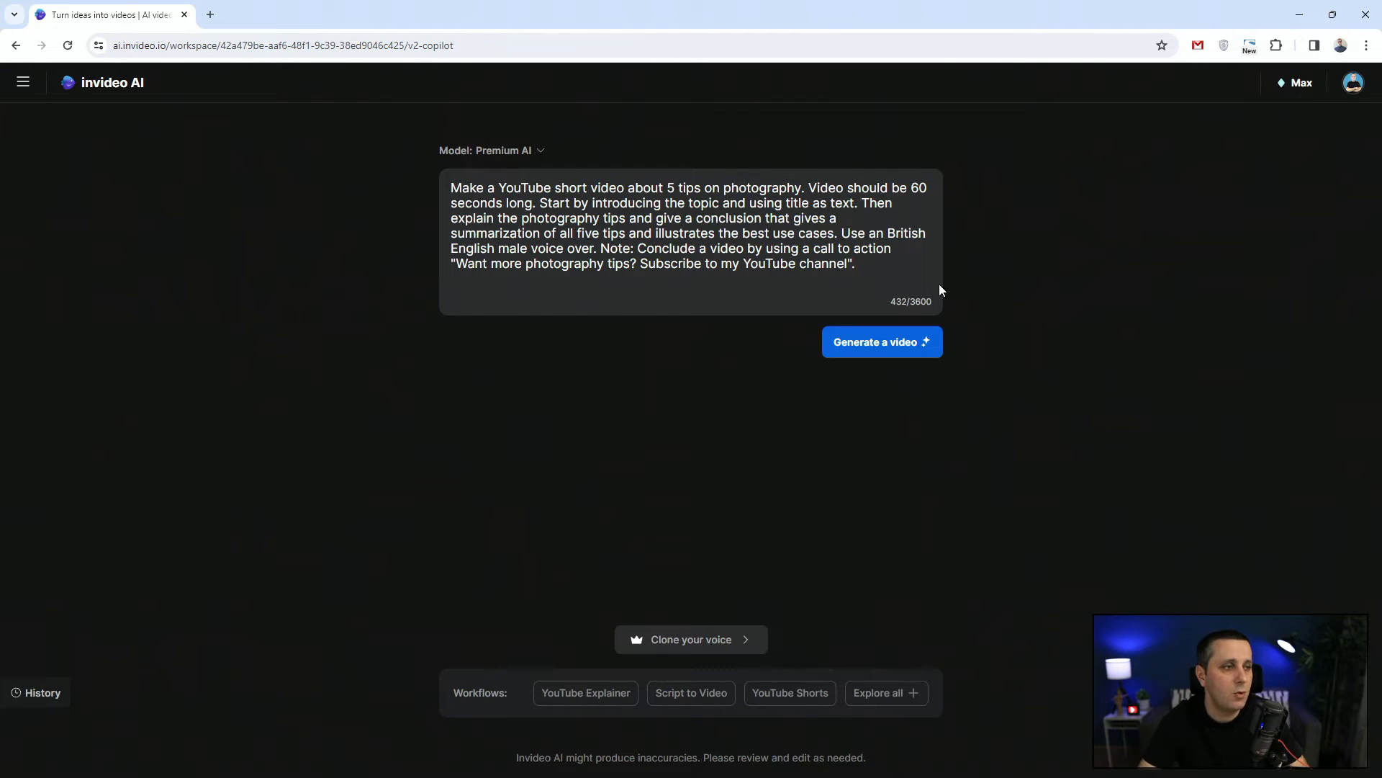
left_click_drag(871, 263, 451, 181)
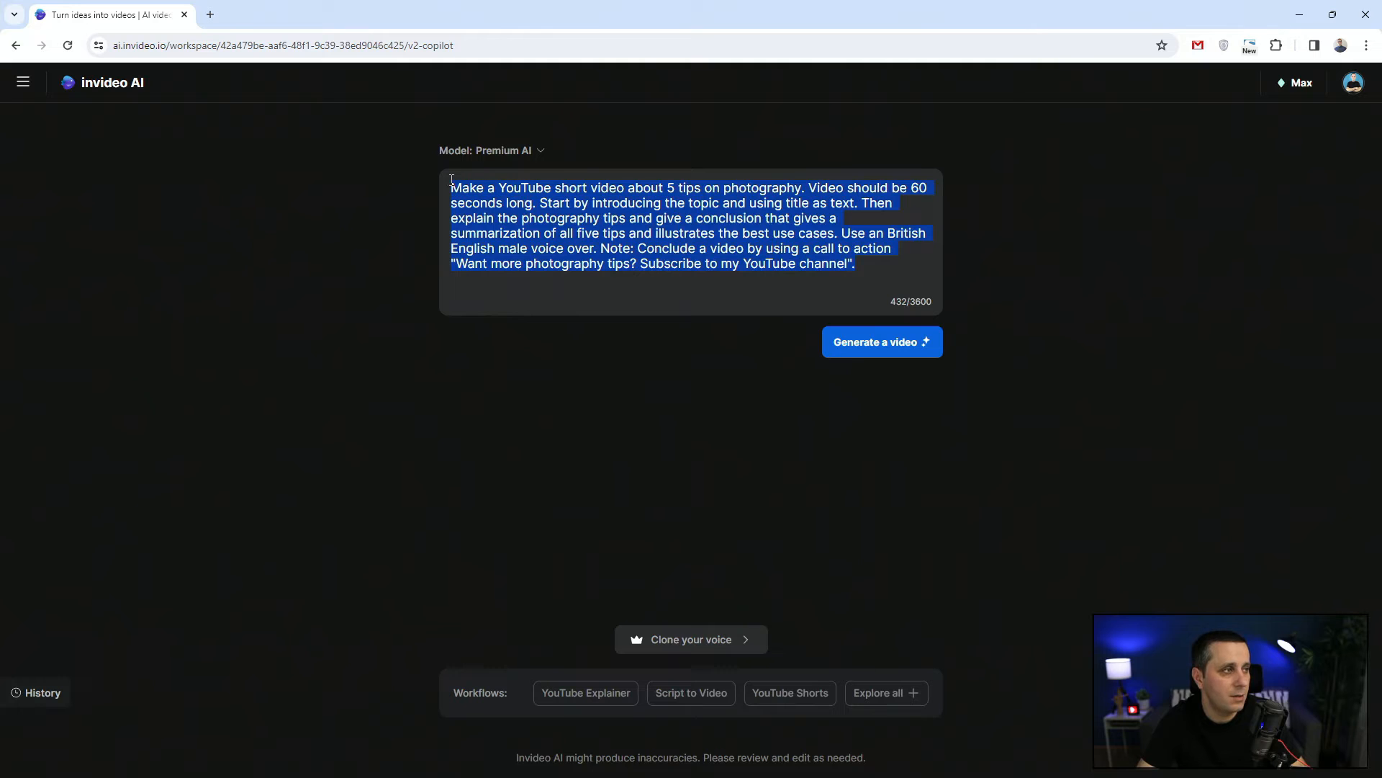
left_click(958, 250)
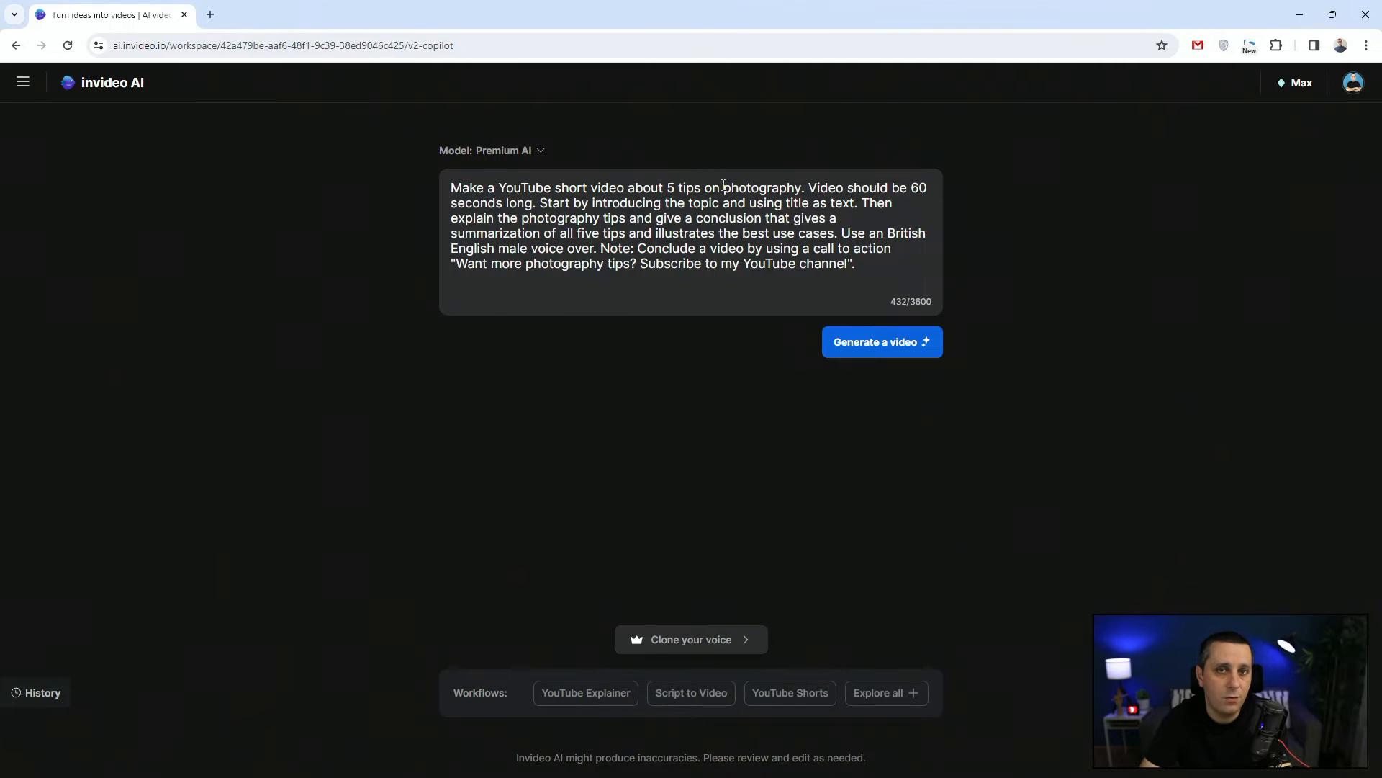
left_click(723, 189)
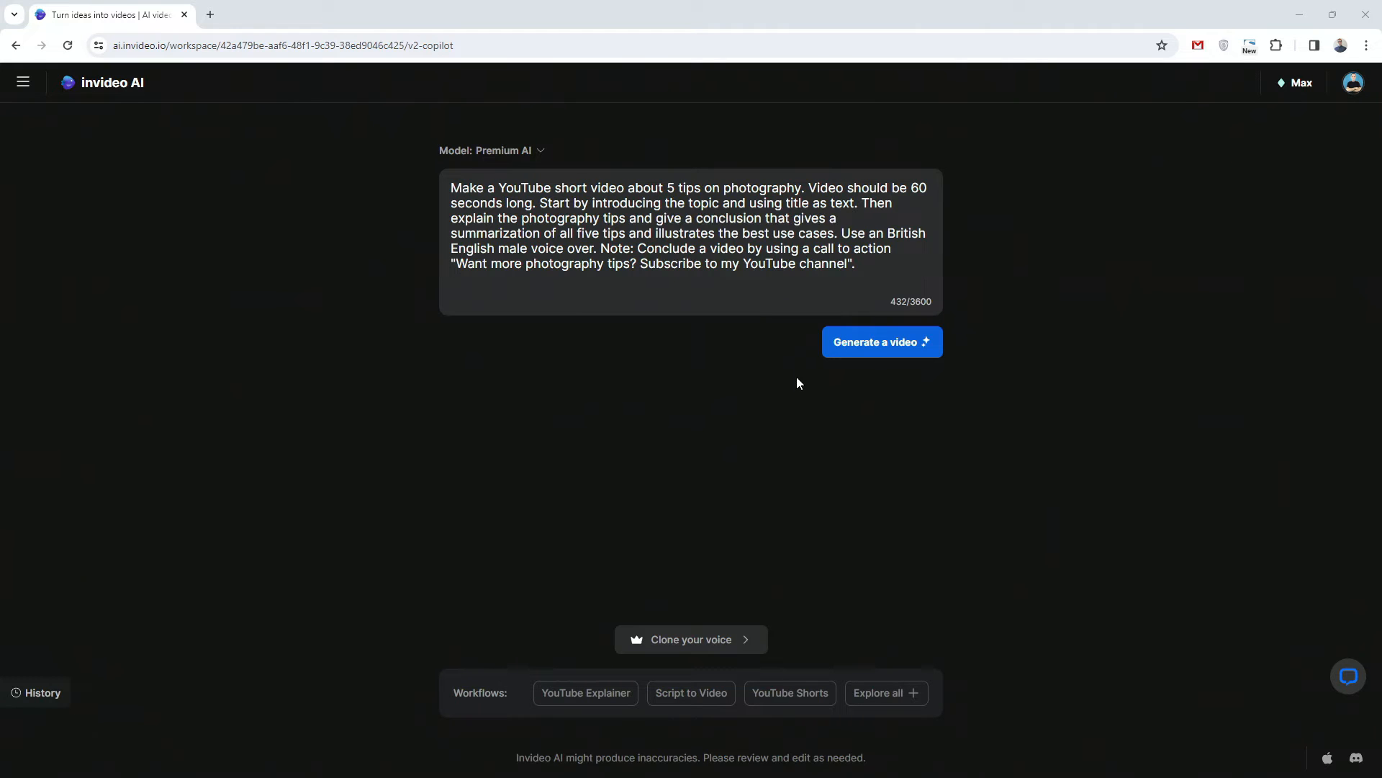
Step: Submit the prompt, set the audience to Beginner photographers, and try the other looks before returning to Minimalist Modern
left_click(841, 349)
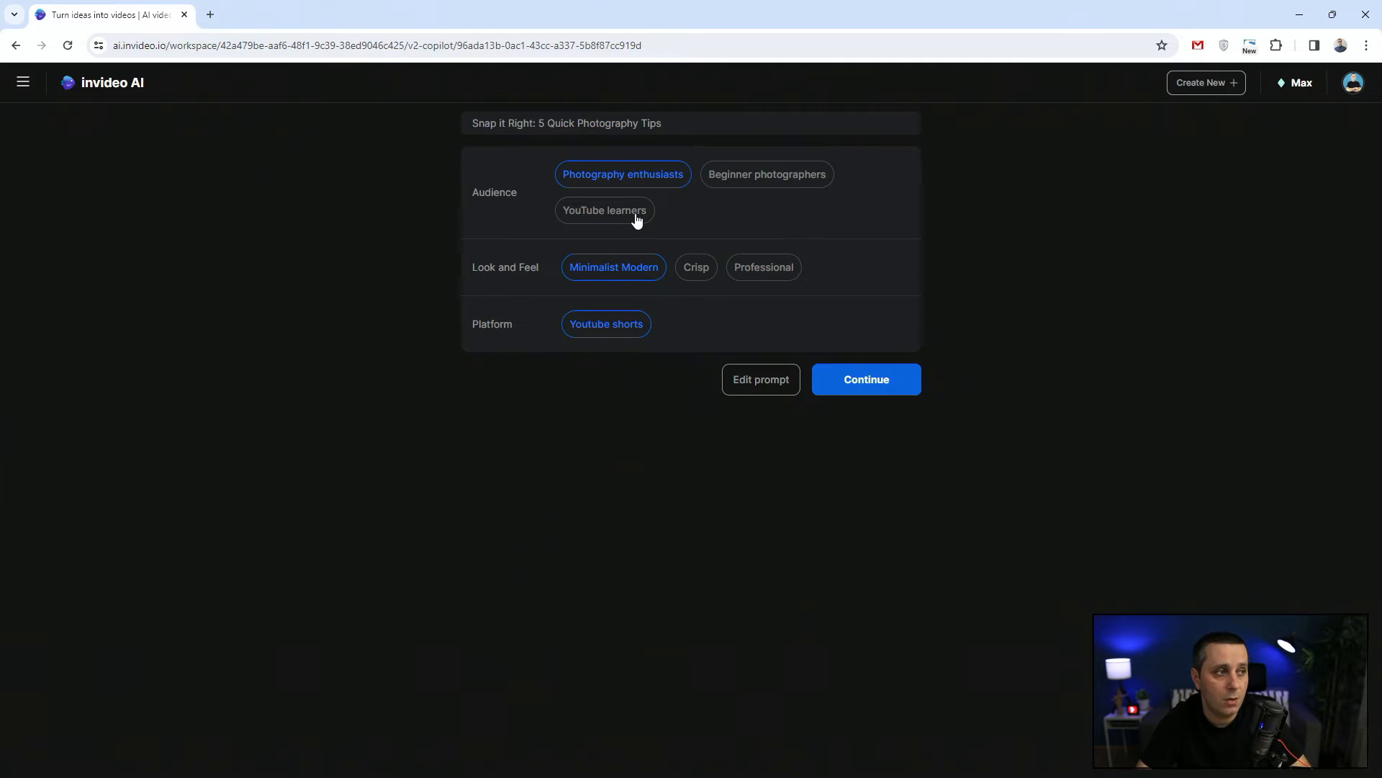
left_click(776, 184)
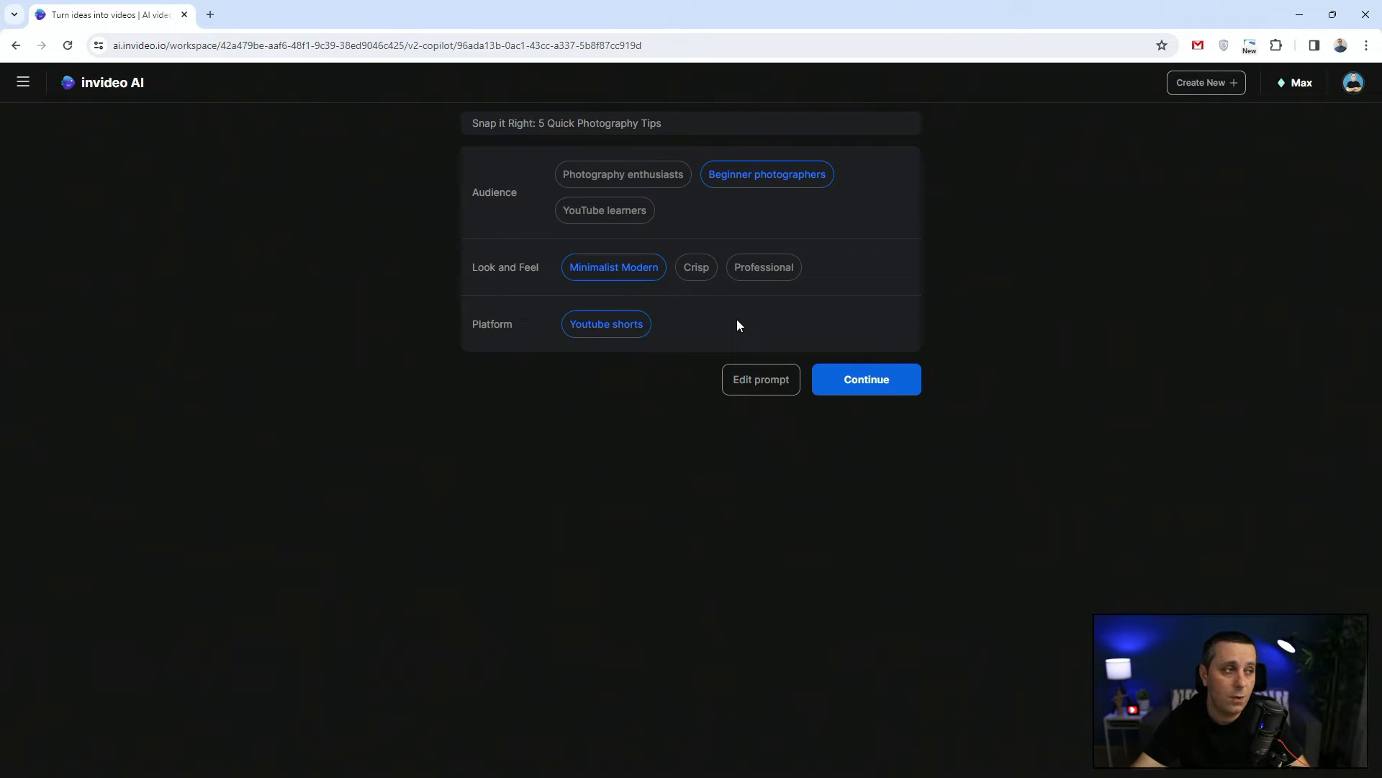
left_click(698, 276)
left_click(772, 280)
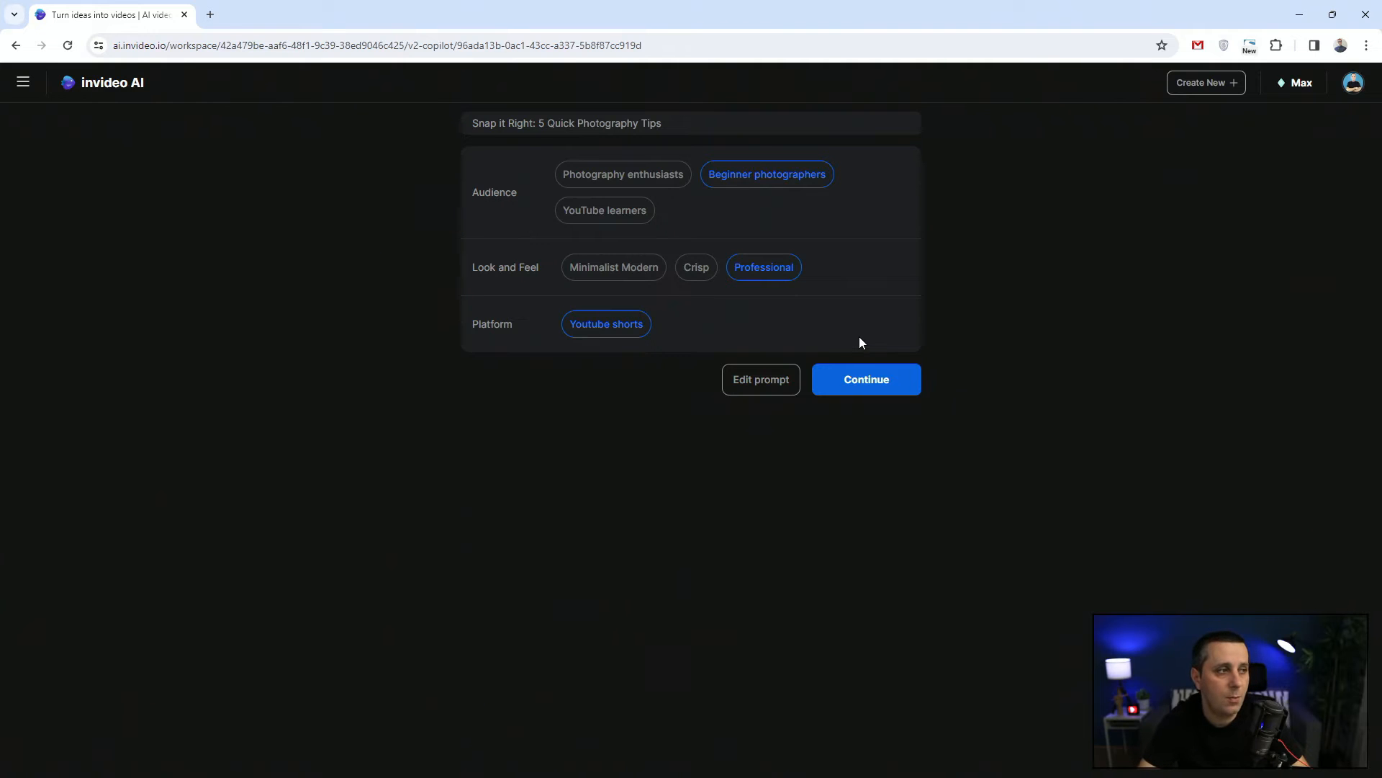
left_click(626, 280)
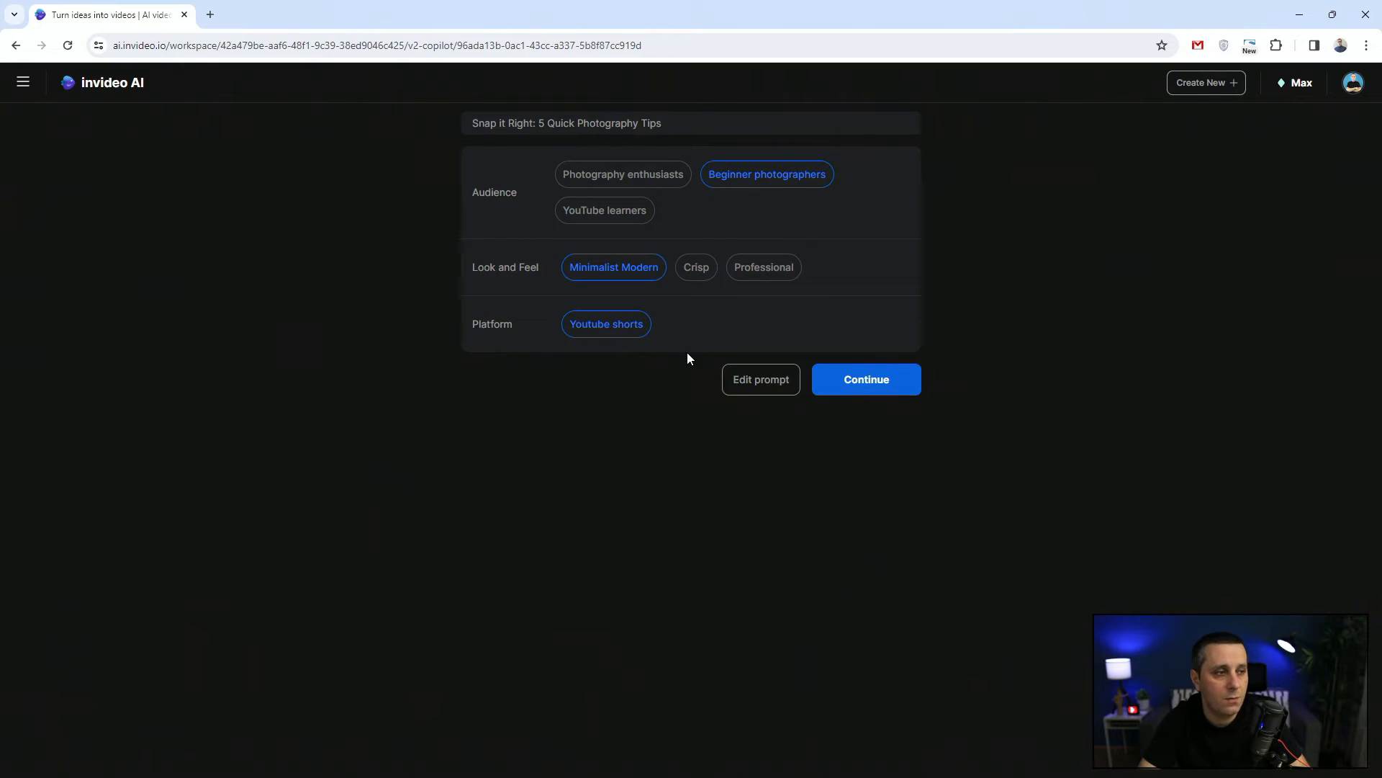
Step: Resubmit the unchanged prompt and generate the video for Photography enthusiasts with the Minimalist Modern look for Youtube shorts
left_click(770, 390)
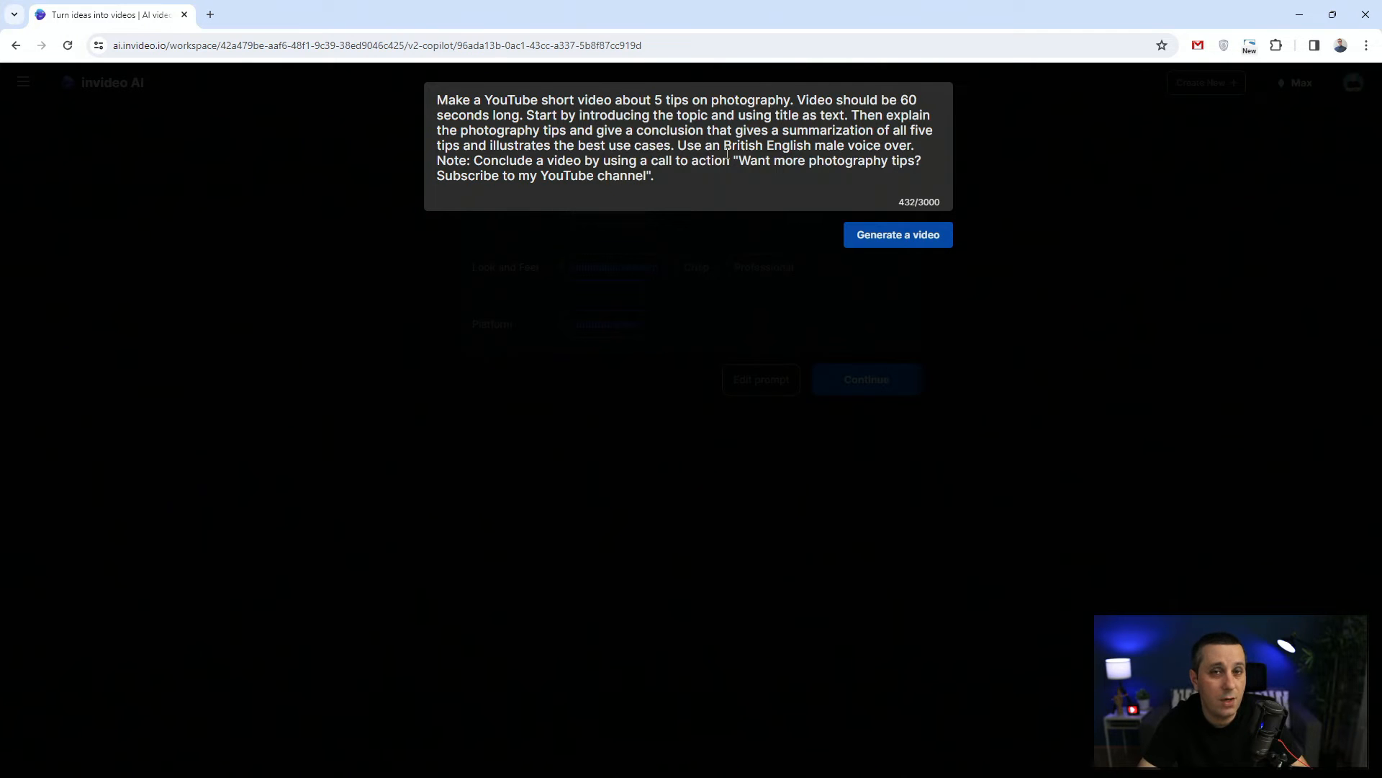
left_click(914, 242)
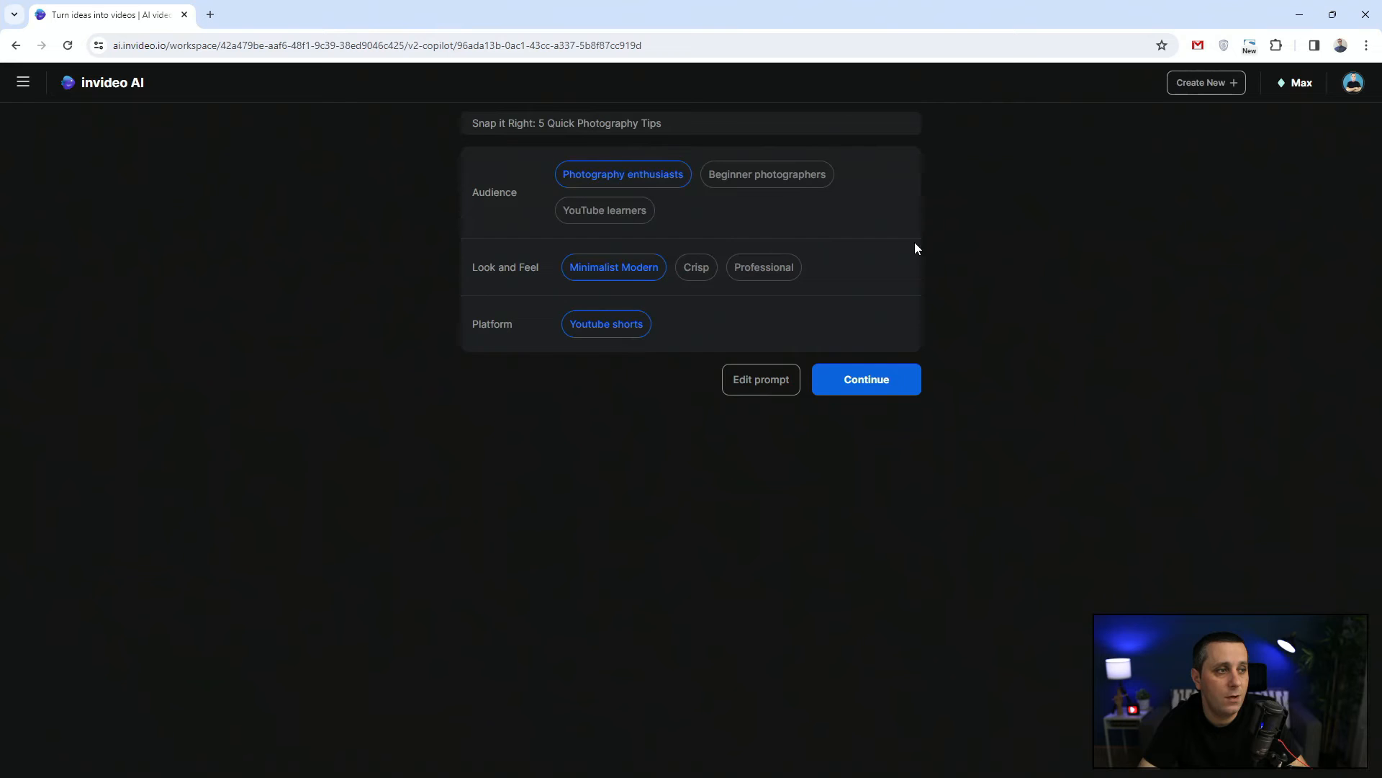
left_click(888, 380)
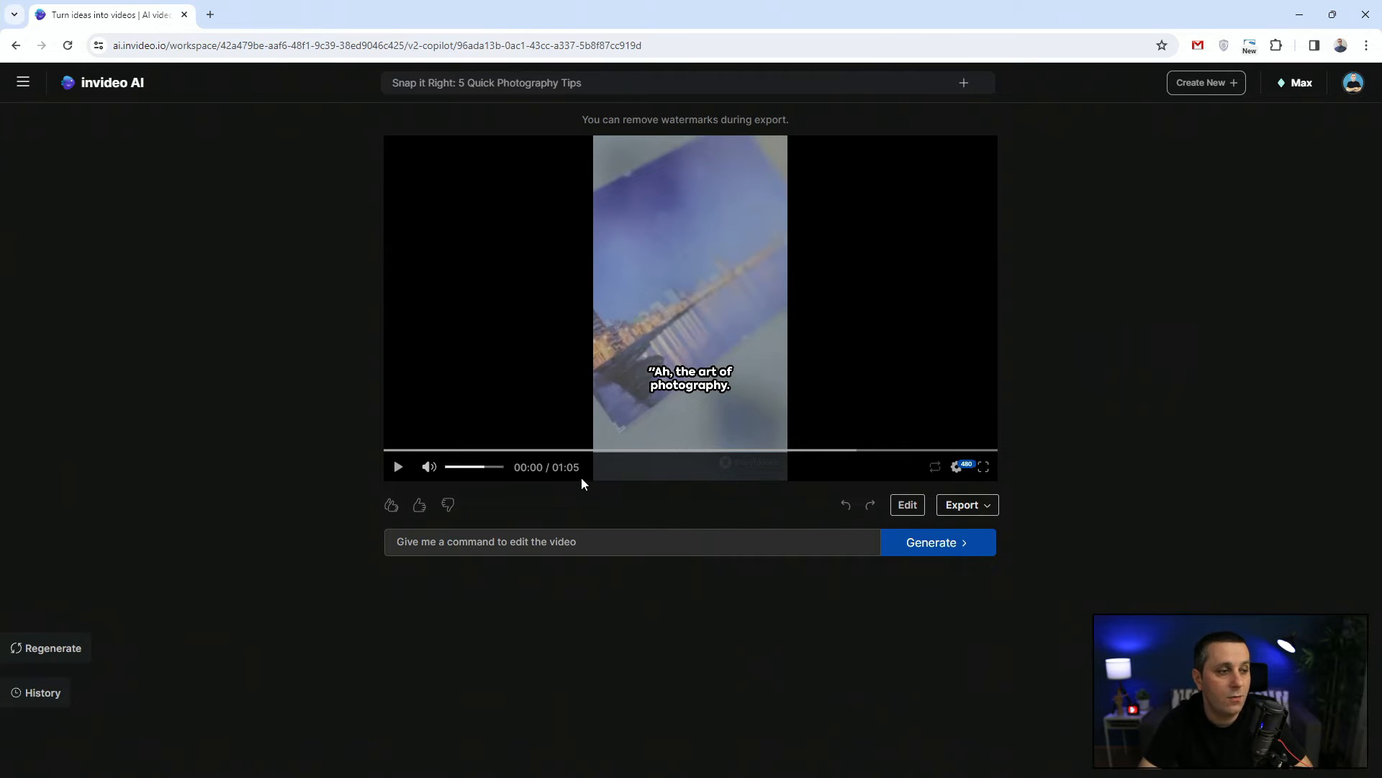
Step: Play the generated video through twice and check its closing seconds
left_click(396, 474)
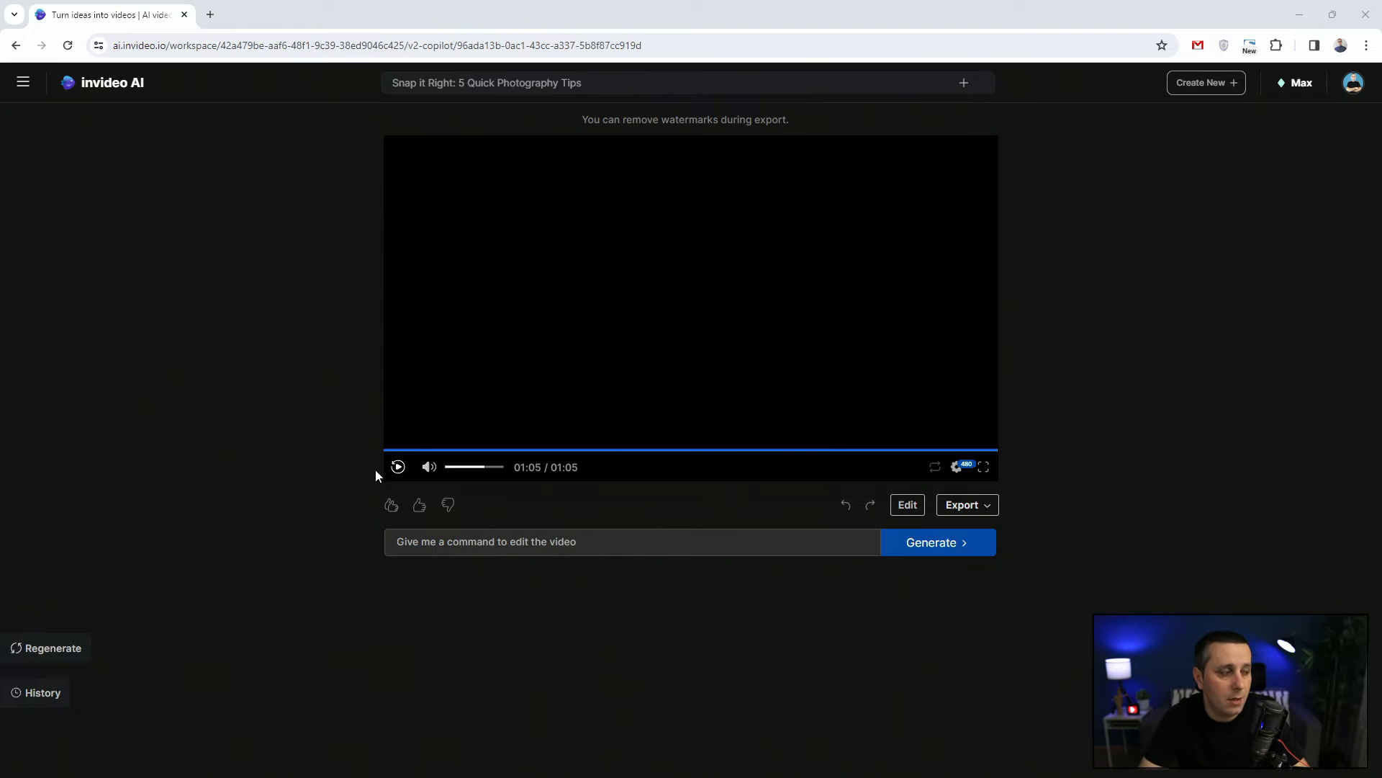
left_click(396, 467)
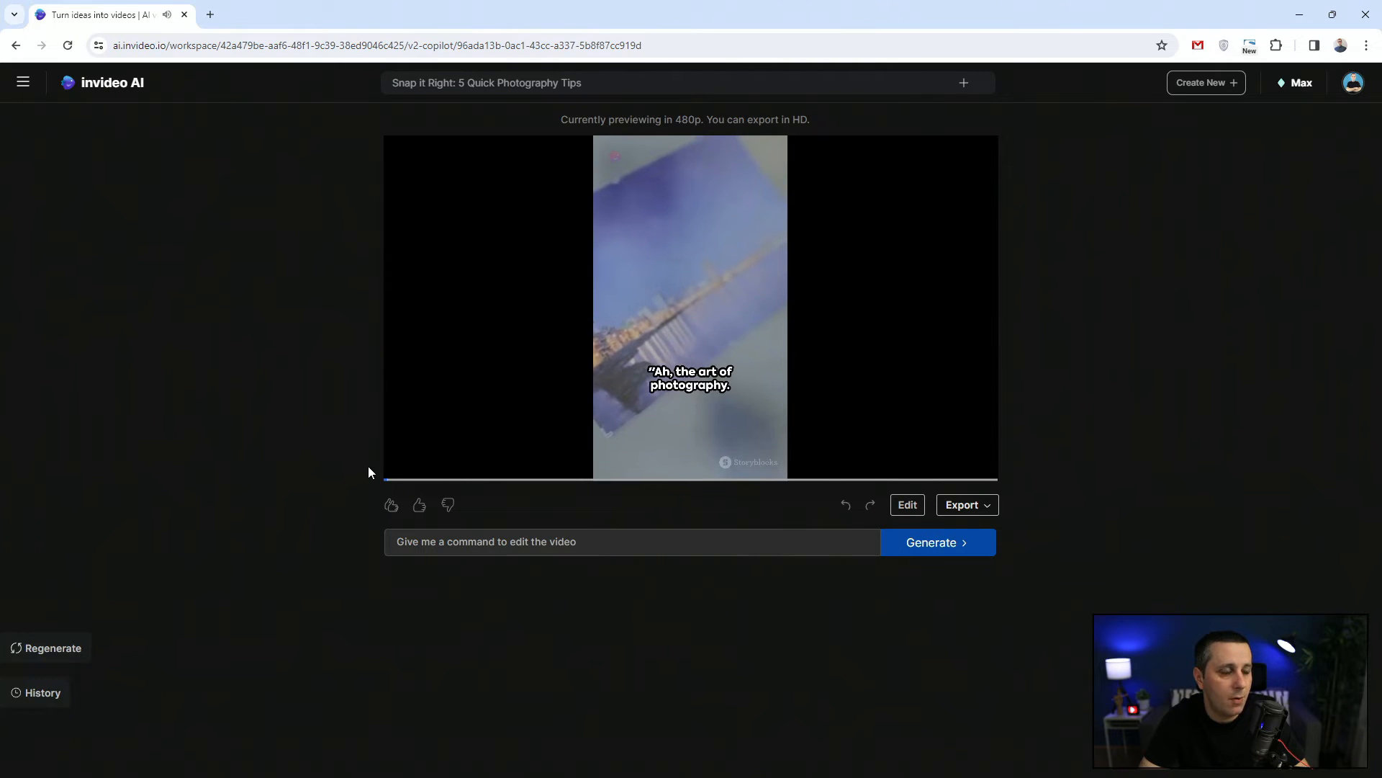
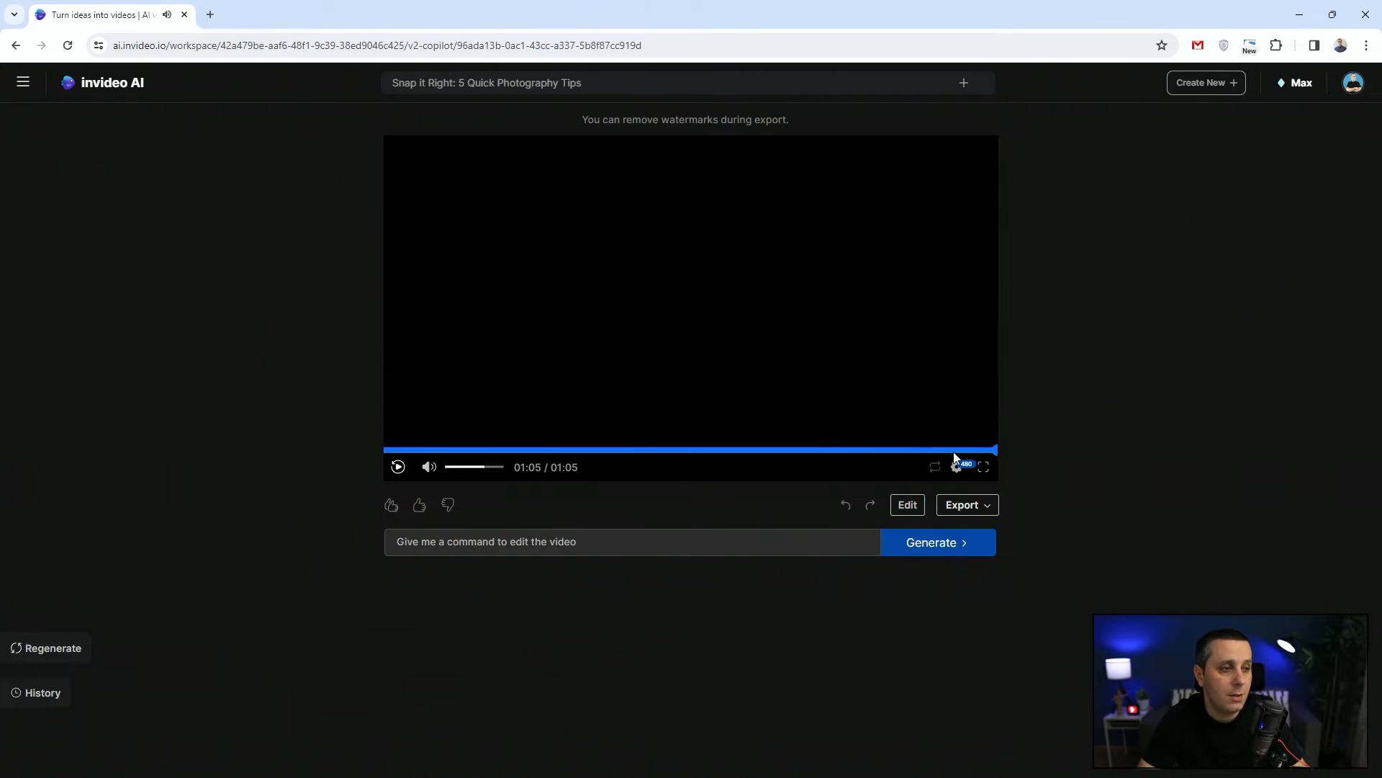
left_click(954, 451)
left_click_drag(957, 452, 1008, 453)
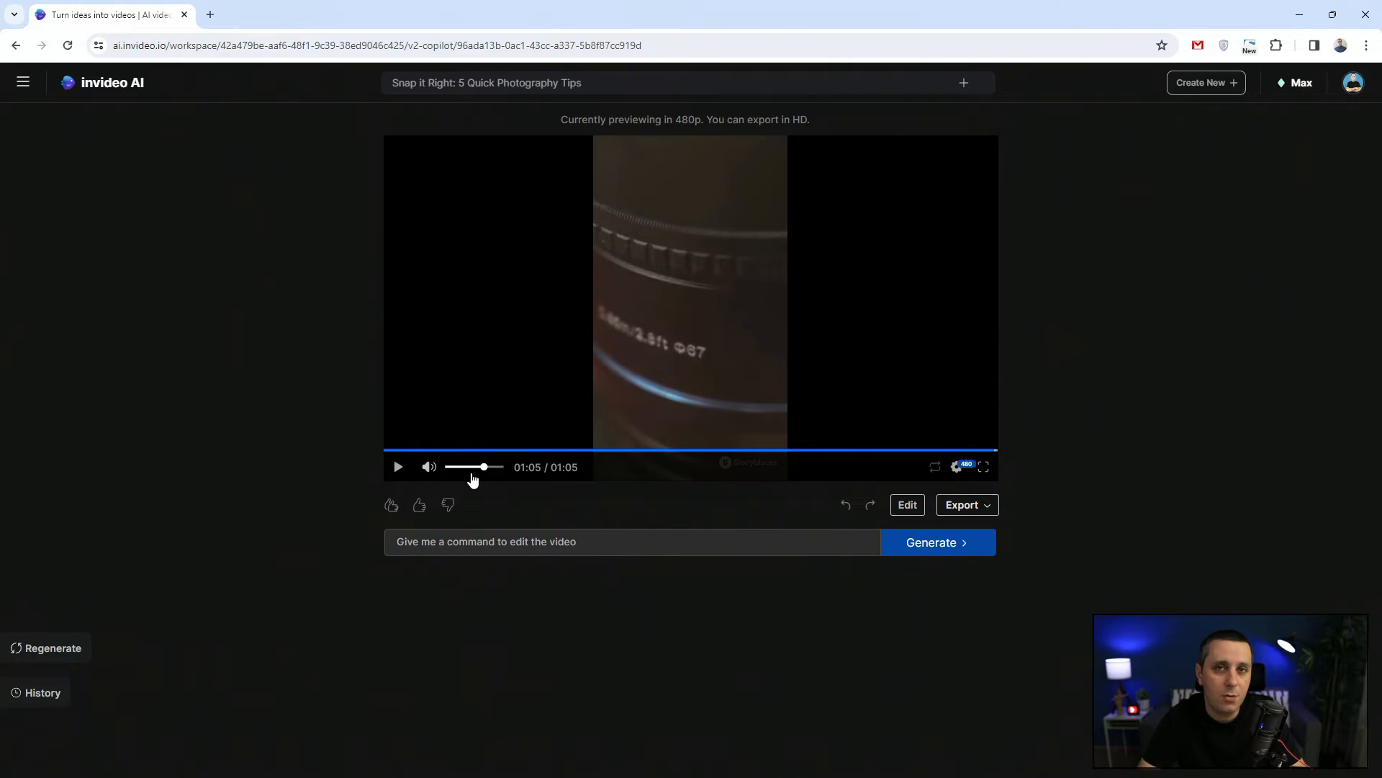
Step: Open the generated video for editing and examine its media script text, the media search source choices and the premium stocks option
left_click(909, 507)
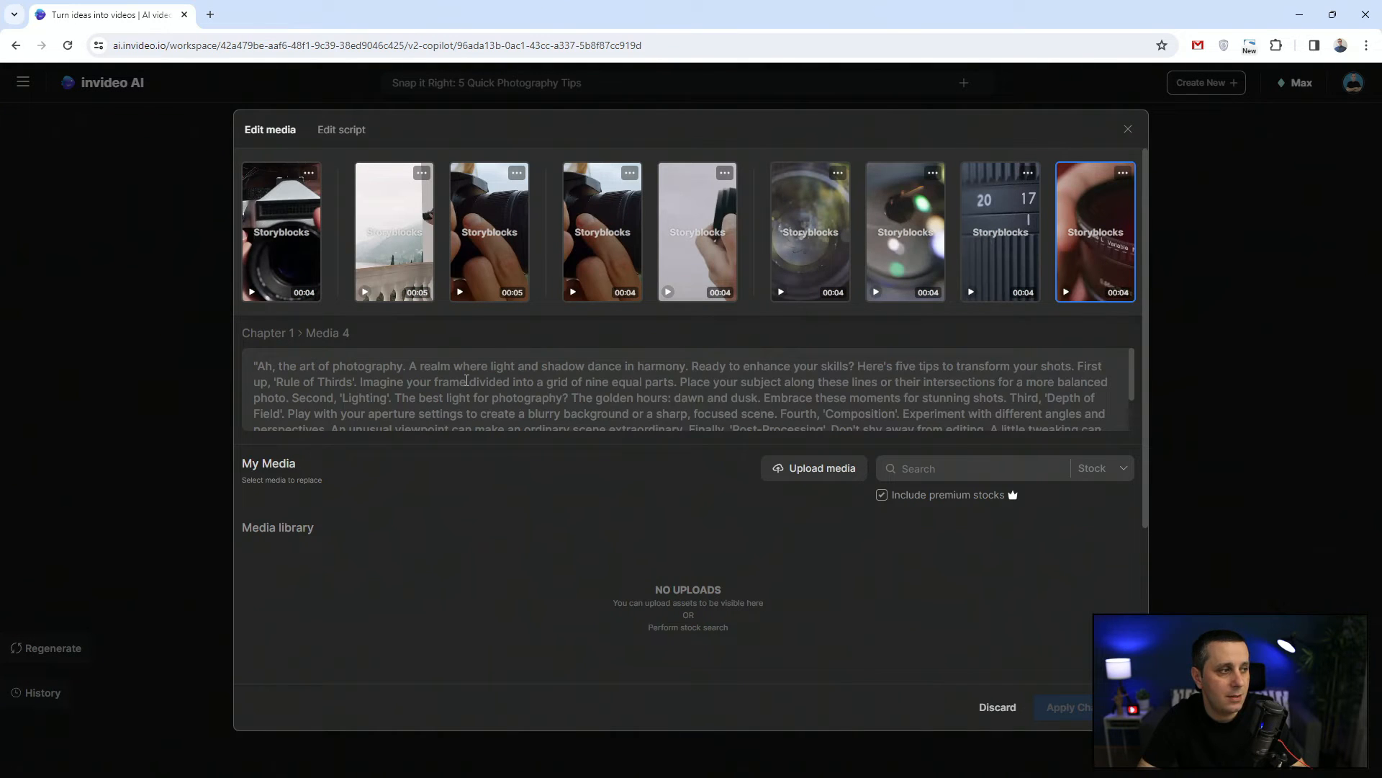
left_click_drag(585, 364, 567, 382)
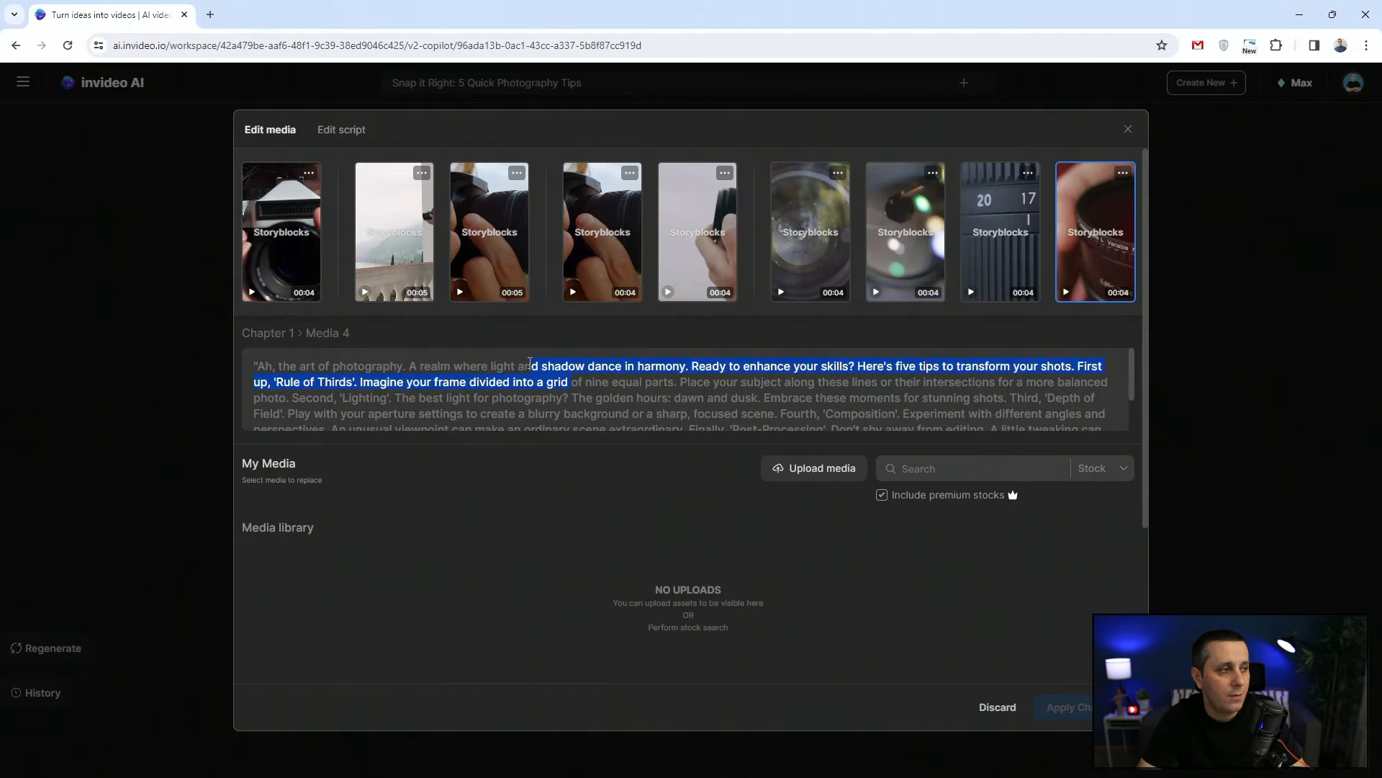
left_click(587, 380)
double_click(598, 381)
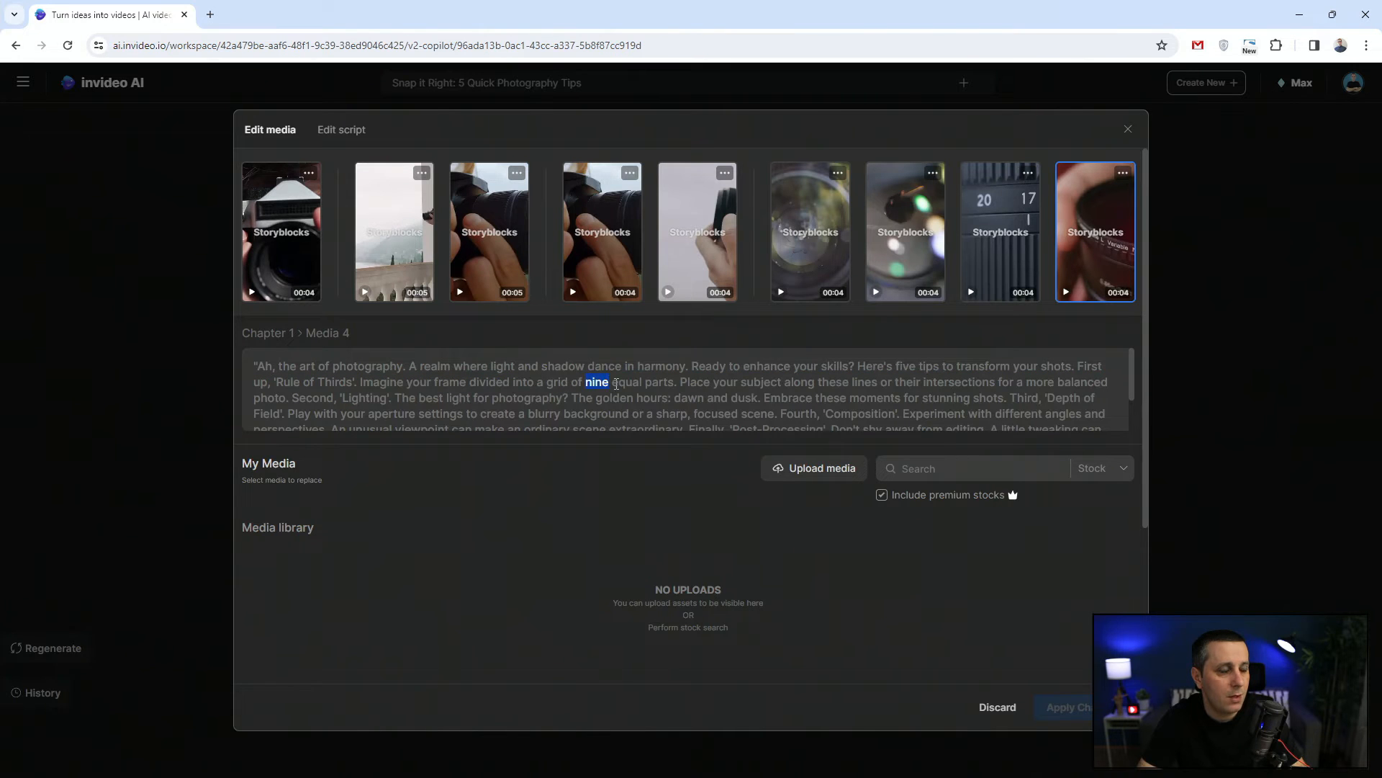
left_click(757, 483)
scroll(975, 396, "down", 2)
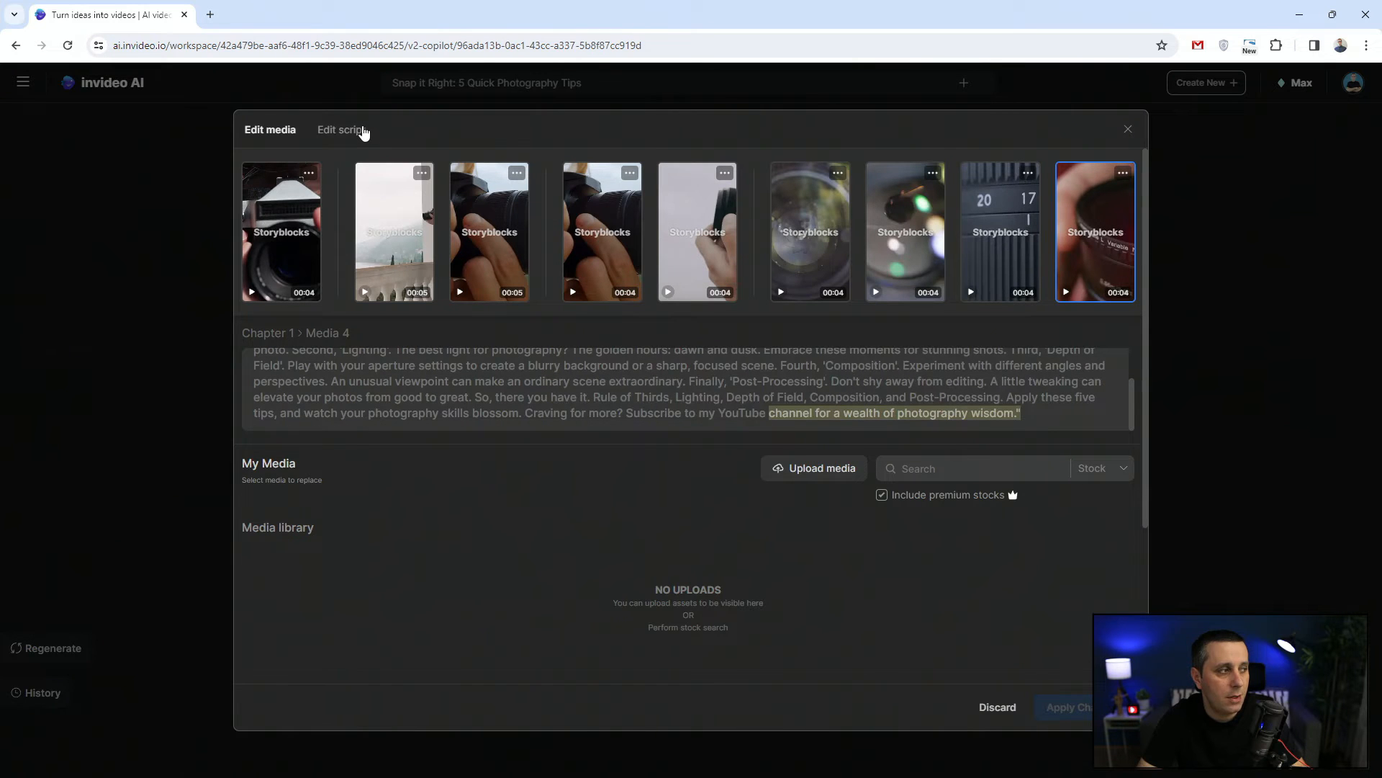
scroll(445, 401, "up", 3)
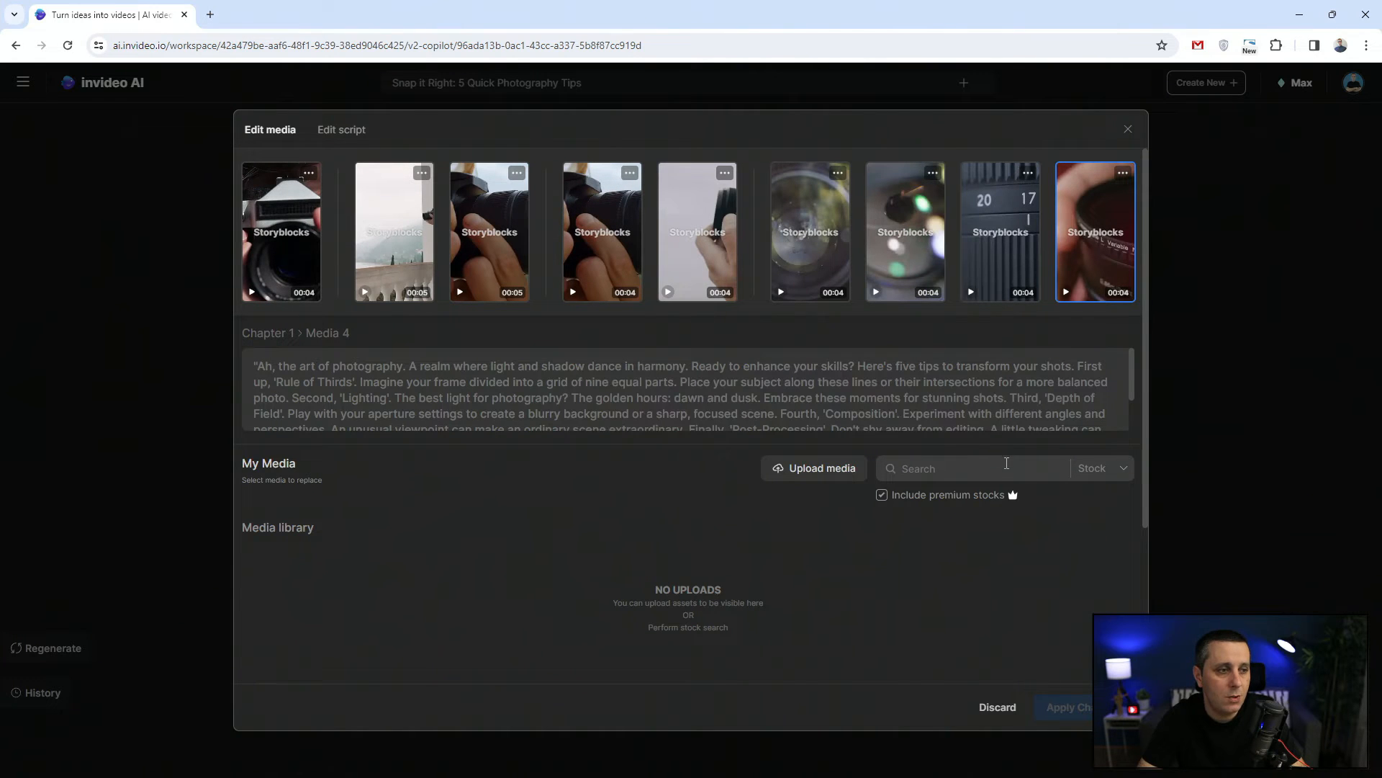
left_click(1124, 470)
left_click(883, 498)
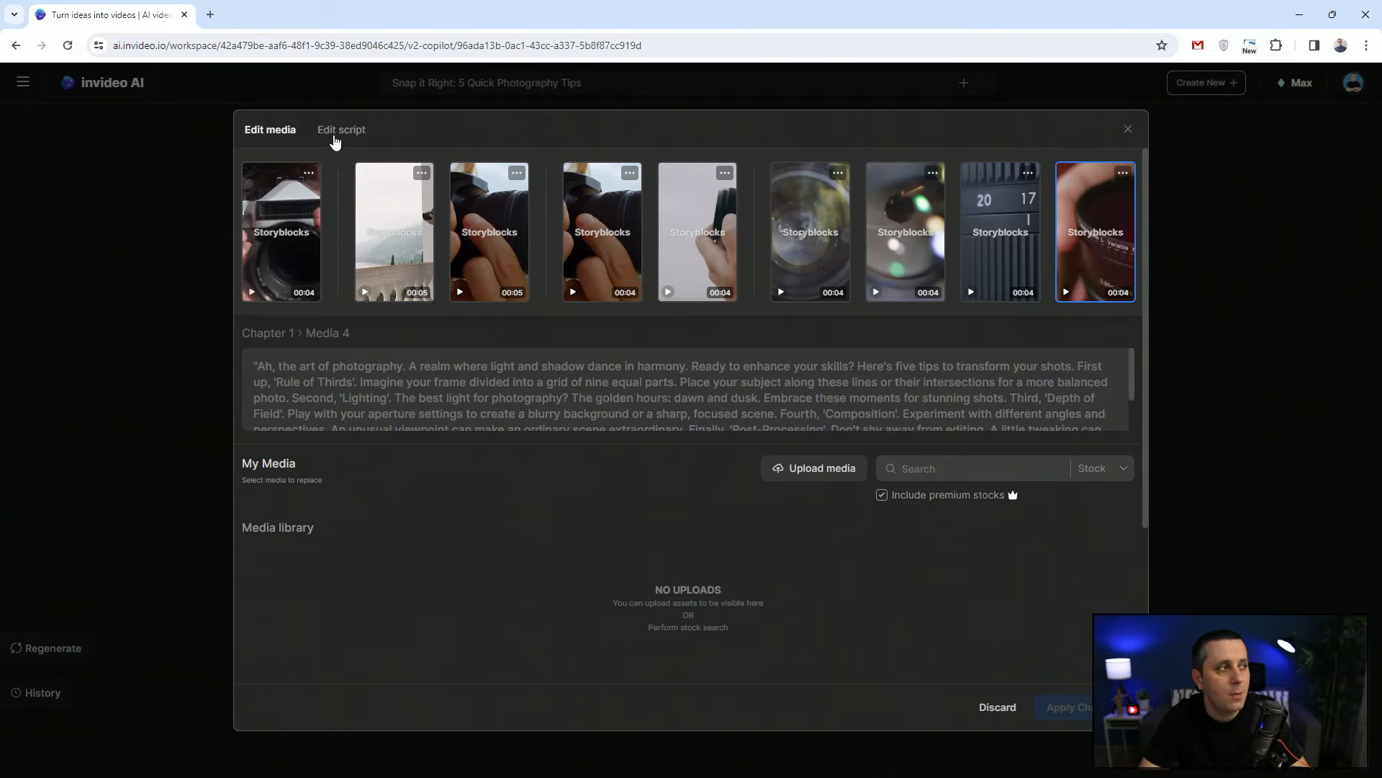
Step: Open the script for editing and delete "(short pause)" from the end of the closing paragraph
left_click(339, 131)
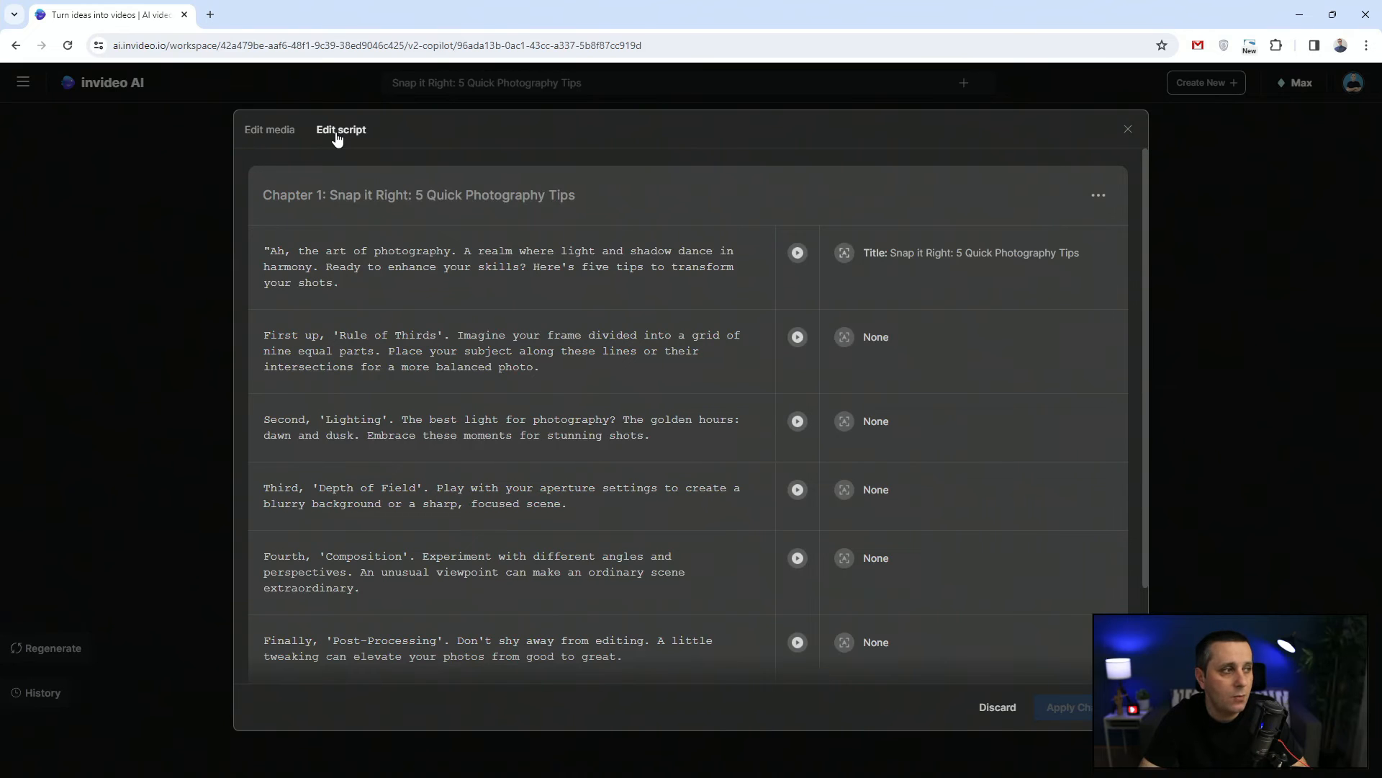
scroll(601, 473, "down", 2)
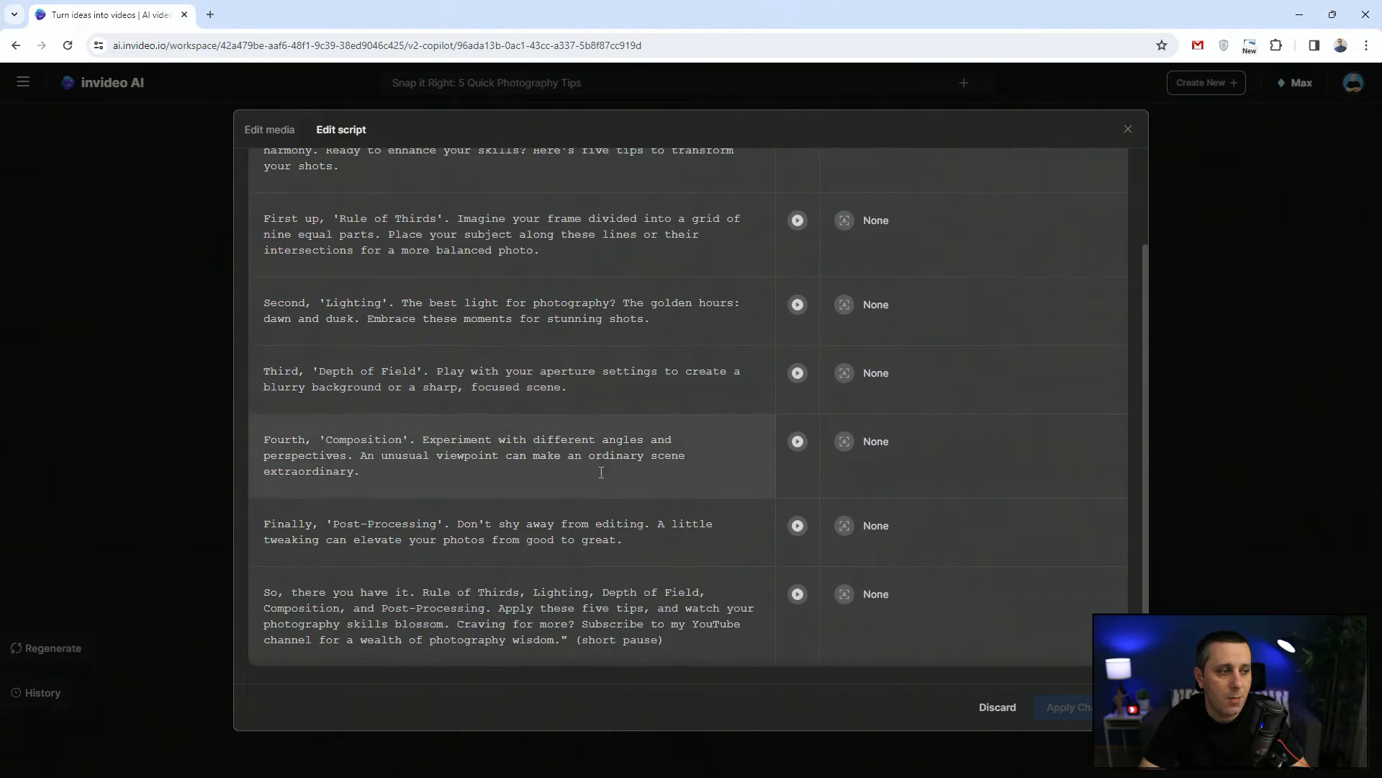
scroll(601, 473, "up", 2)
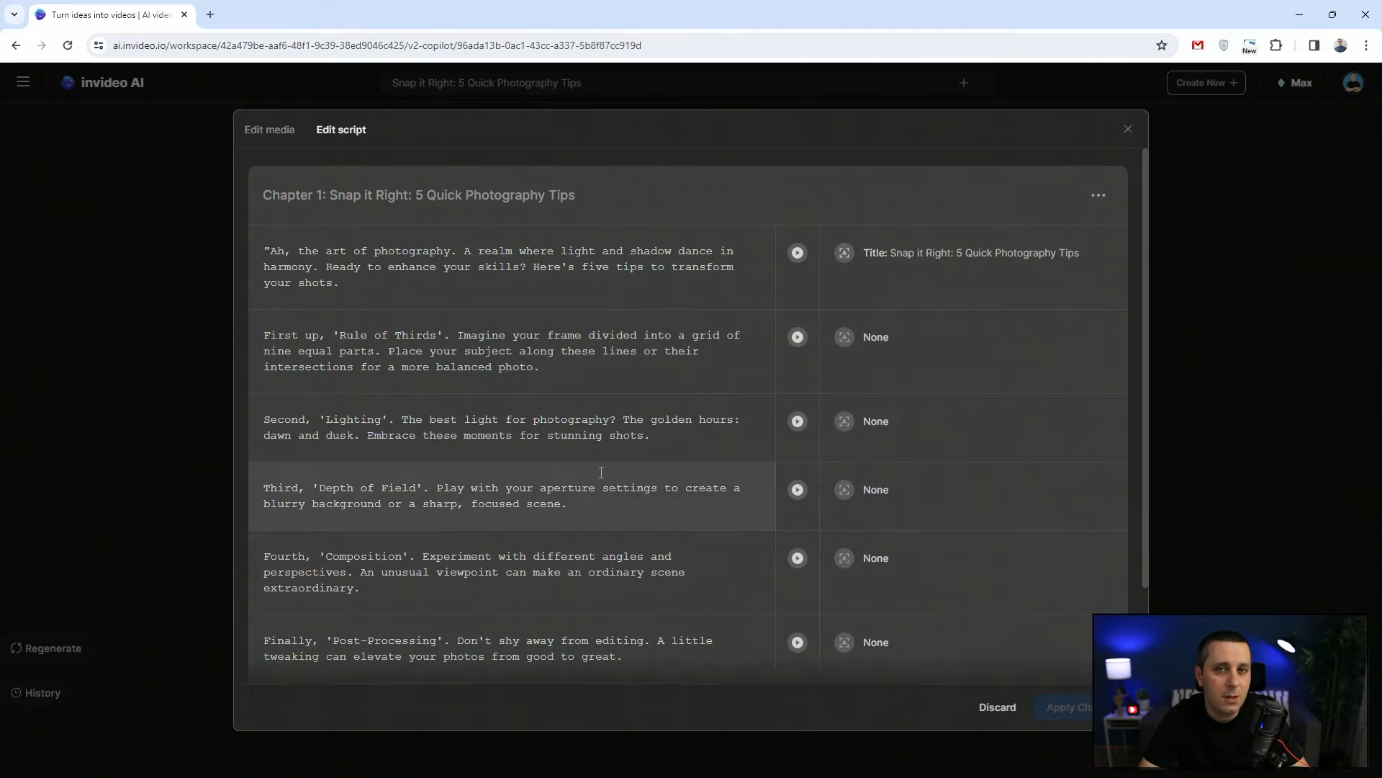
scroll(601, 473, "down", 2)
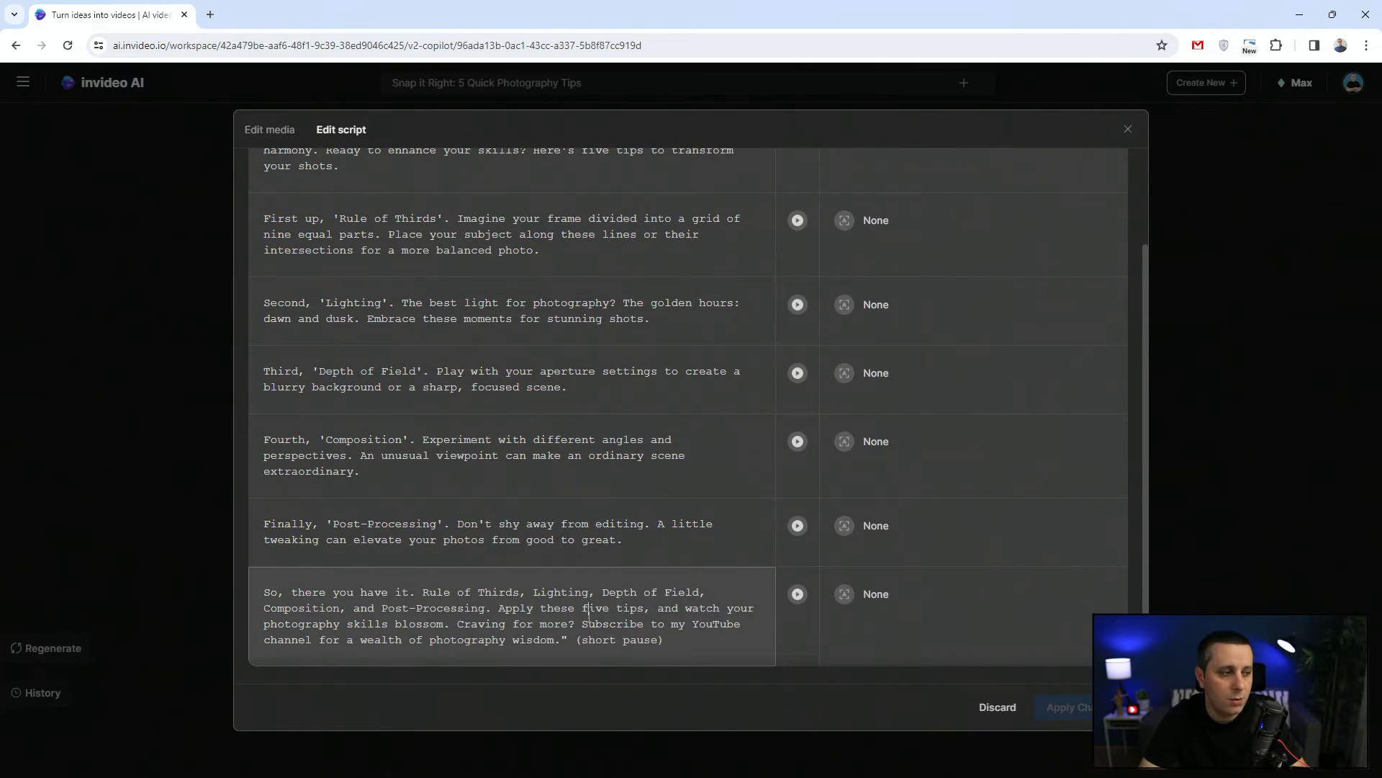
left_click_drag(673, 636, 566, 633)
key("BackSpace")
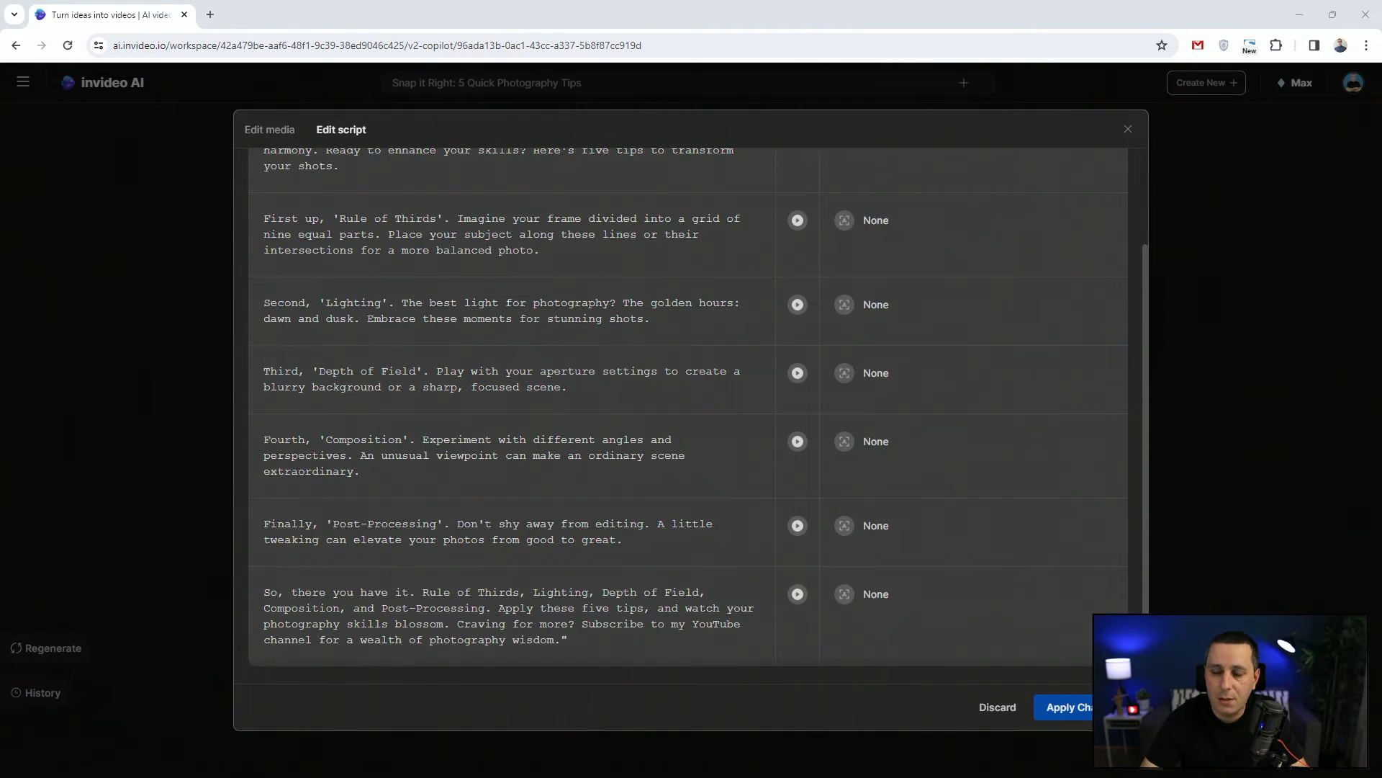
Step: Replace the closing paragraph's call to action with "Want more photography tips? Subscribe to my YouTube channel"
left_click(473, 630)
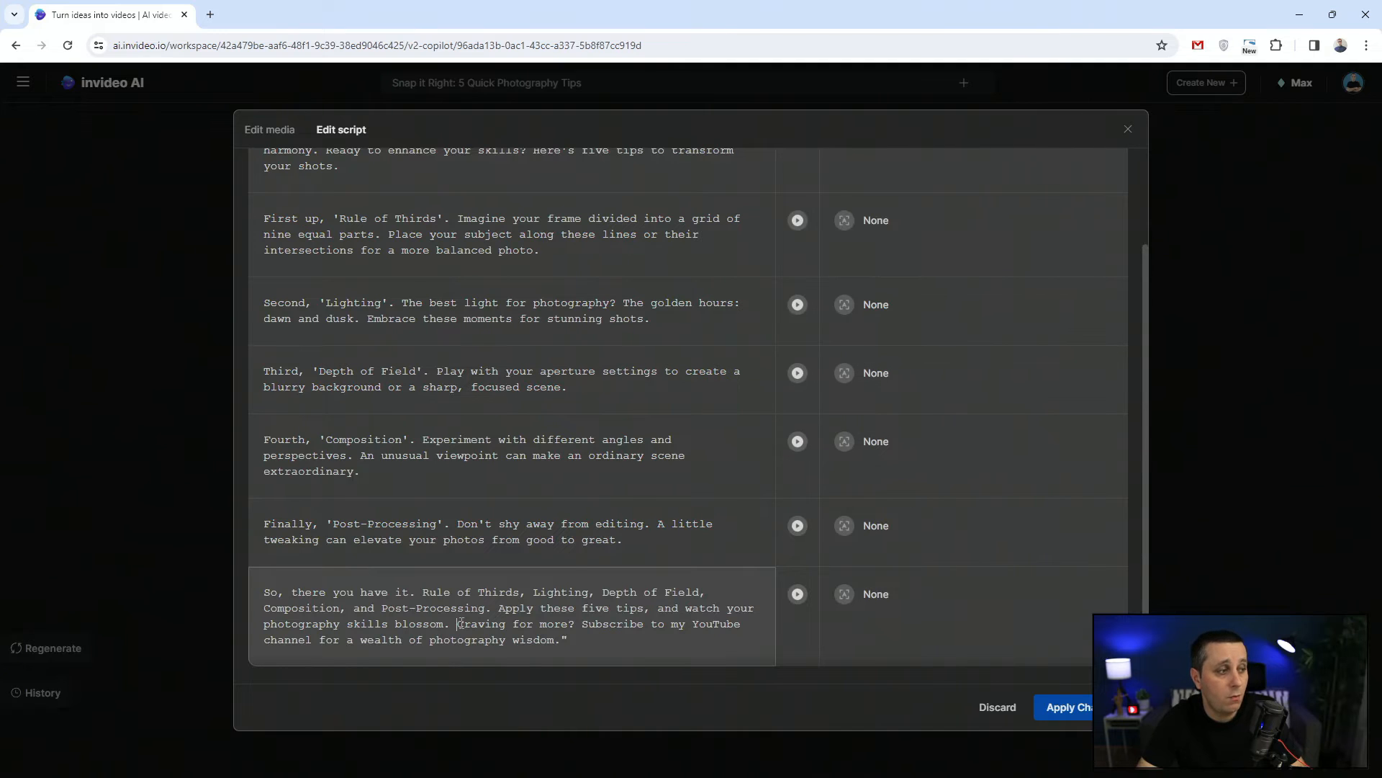
left_click_drag(461, 623, 556, 639)
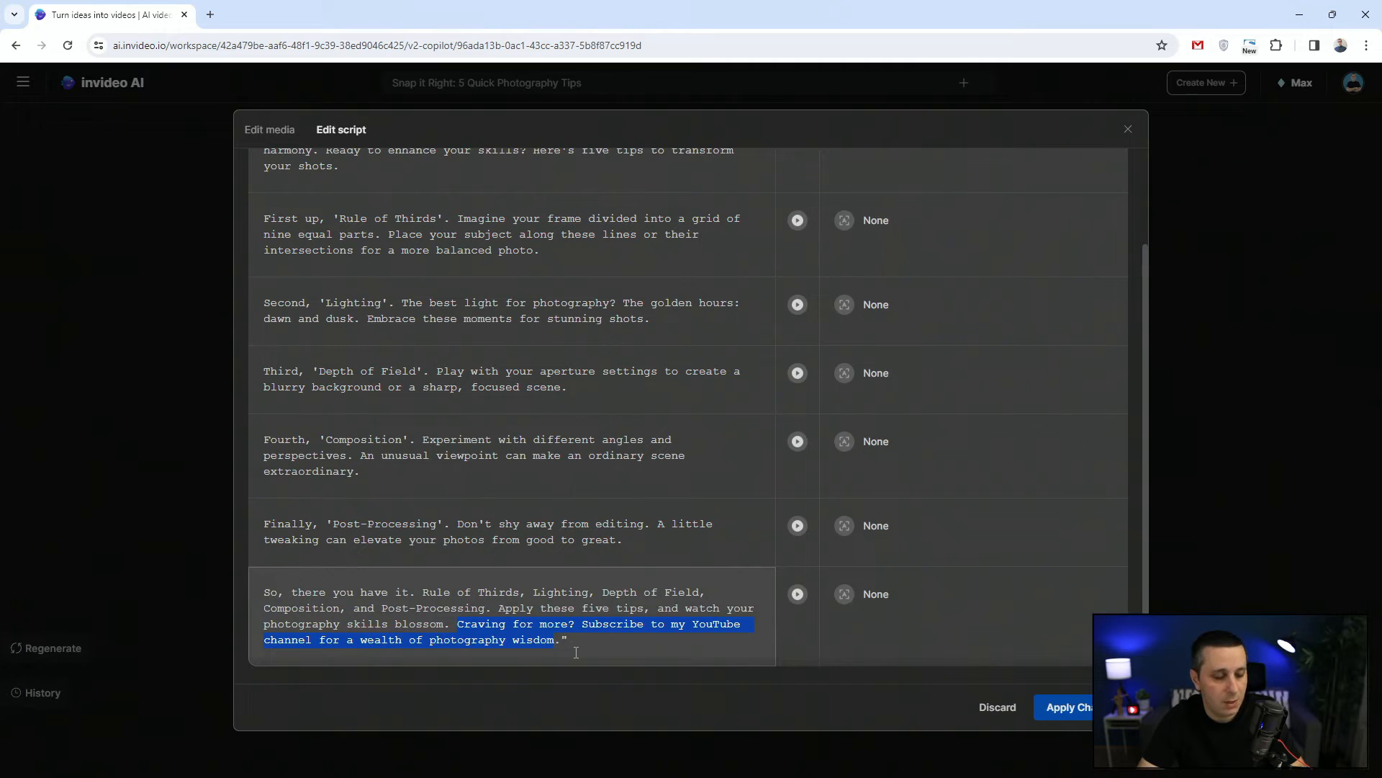
type("Want more photography tips? Subscribe to my YouTube channel")
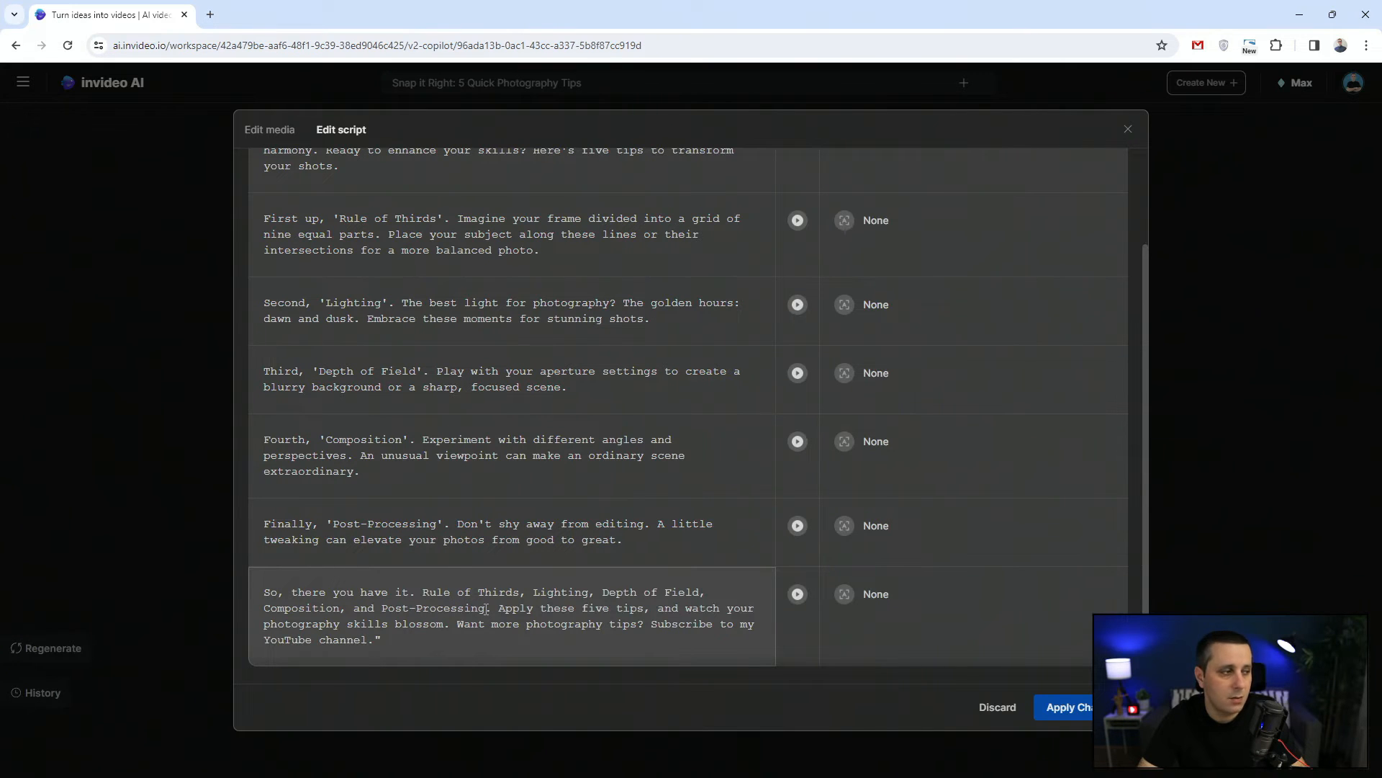
Step: Delete the sentence listing the five tips by name from the closing paragraph
left_click(423, 594, "shift")
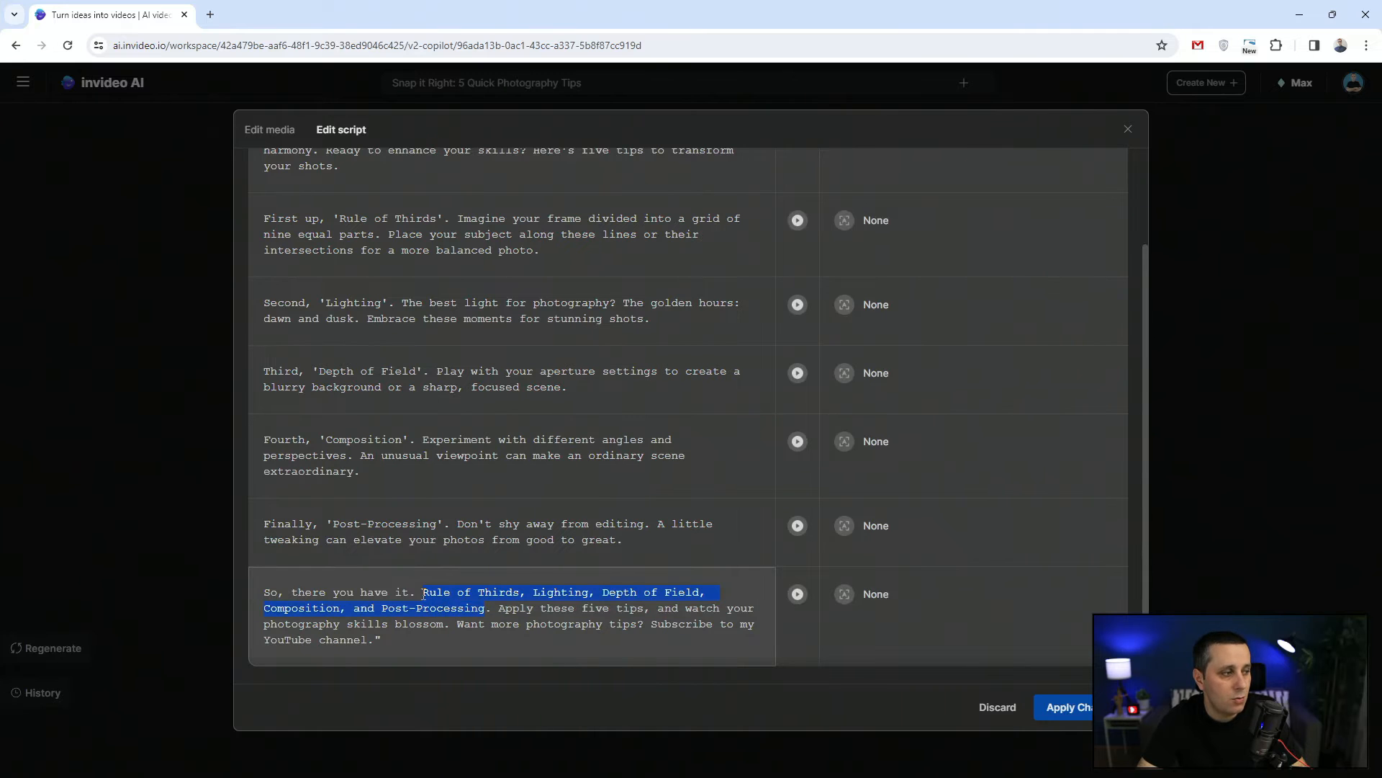
key("BackSpace")
key("BackSpace")
key("BackSpace")
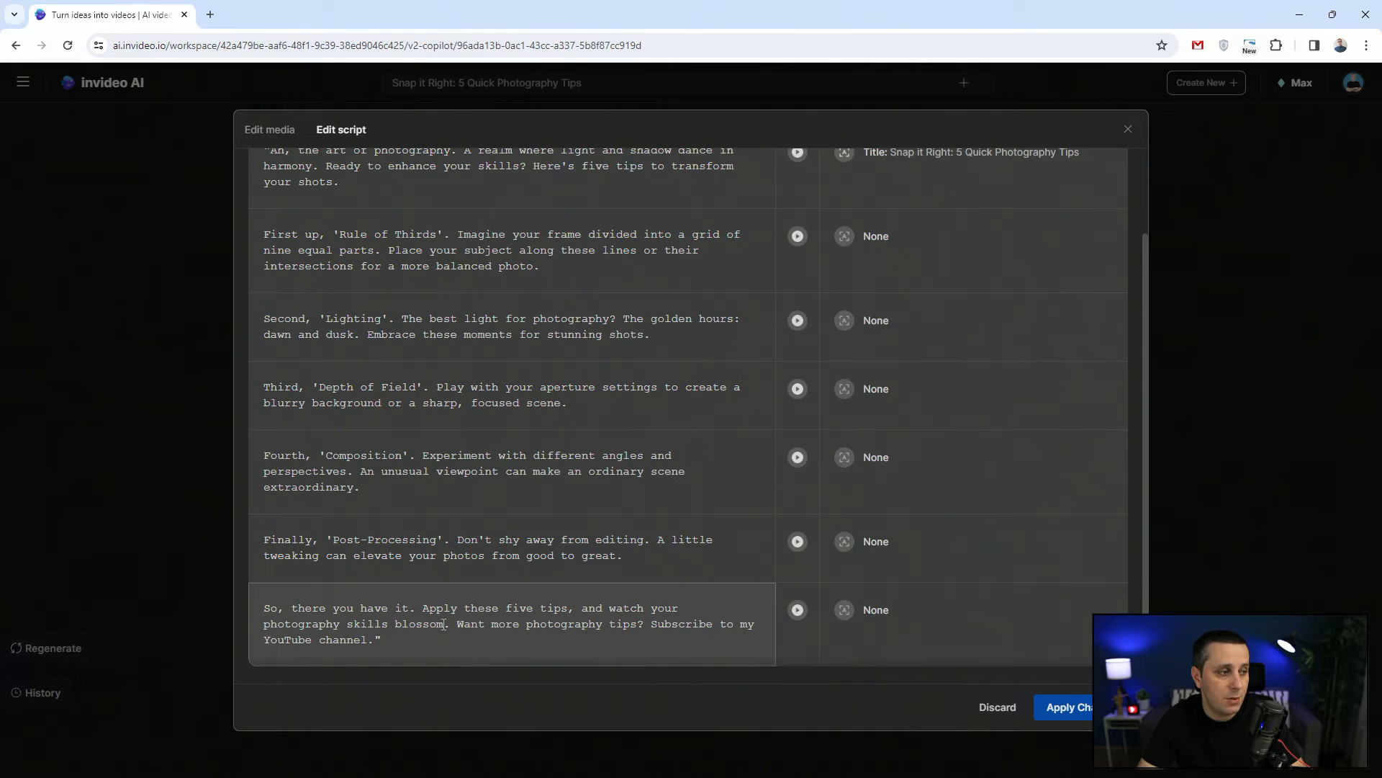
Step: Reword the closing paragraph's second sentence to "Apply these five tips, and improve your photography."
left_click_drag(444, 623, 350, 624)
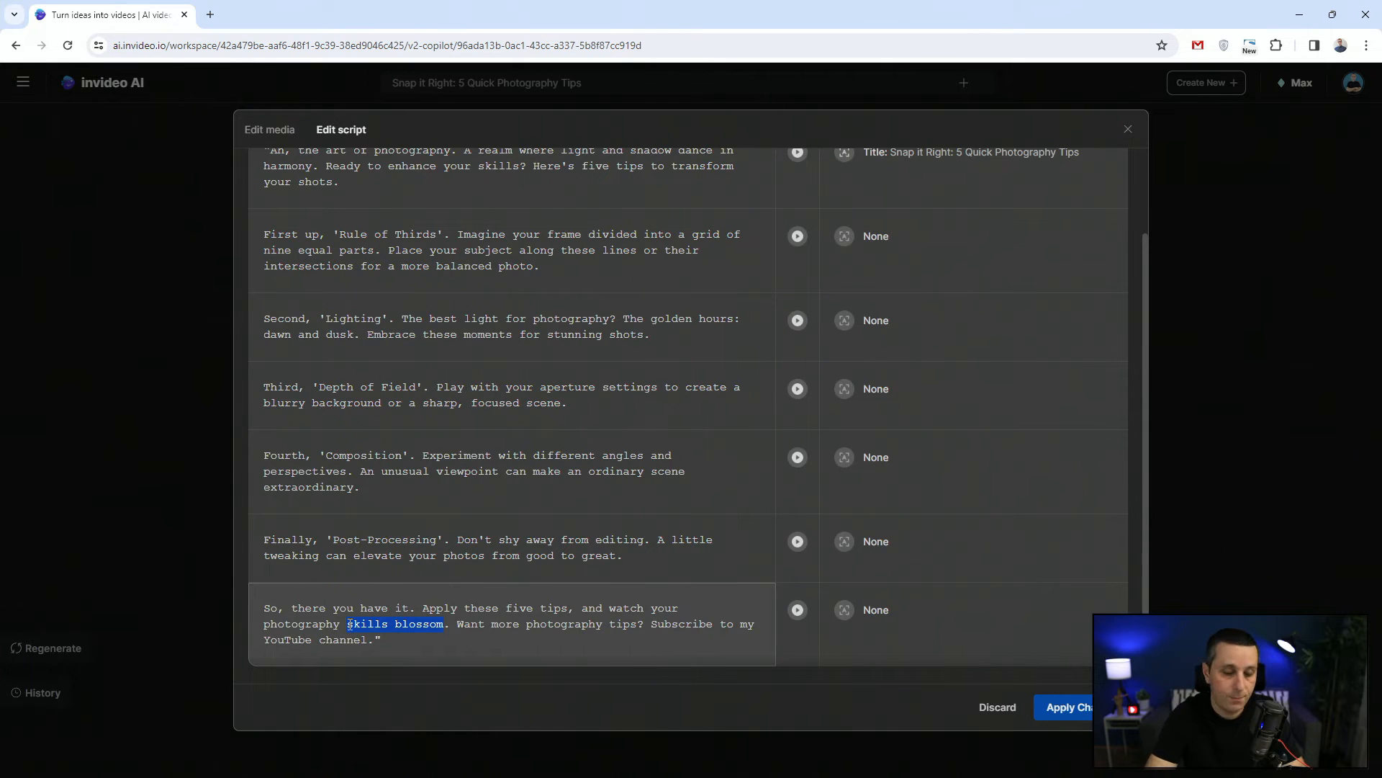
key("BackSpace")
key("BackSpace")
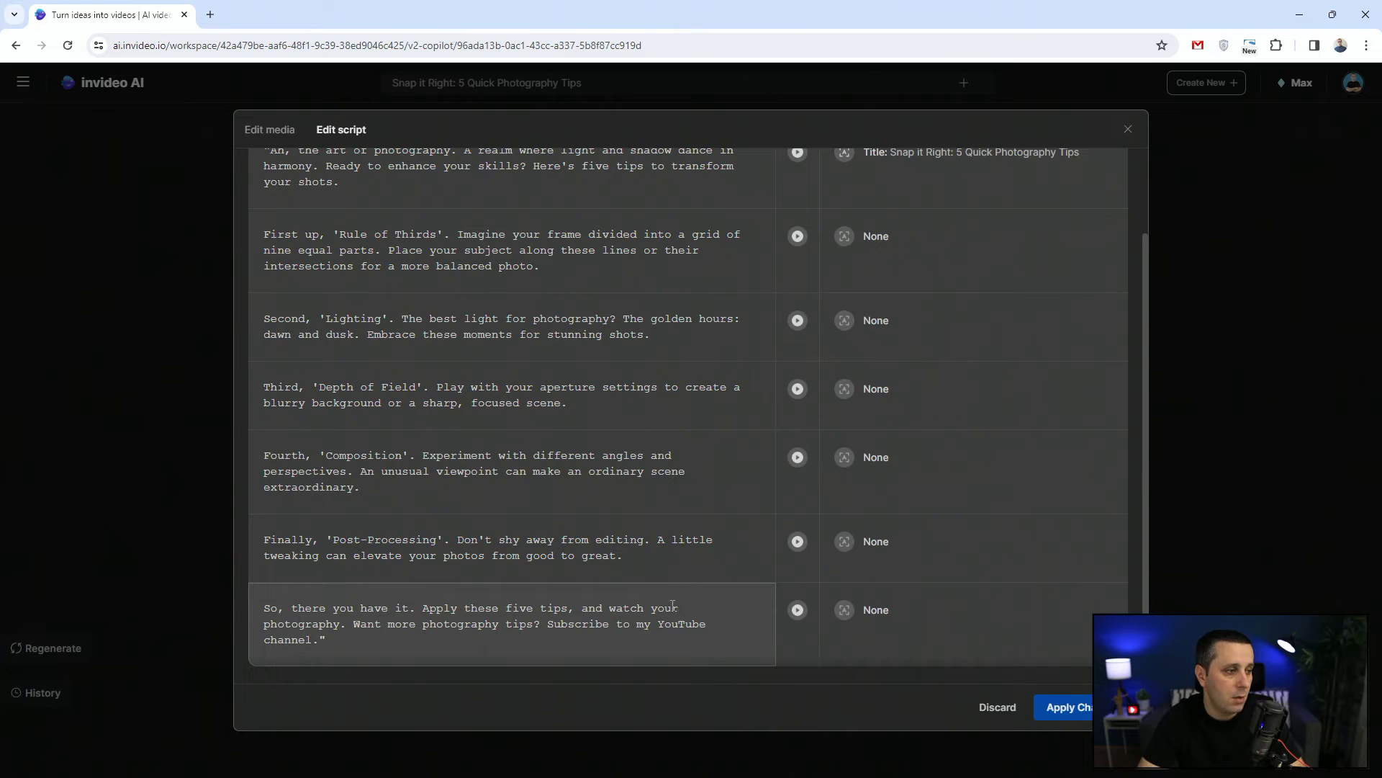
left_click_drag(678, 608, 608, 609)
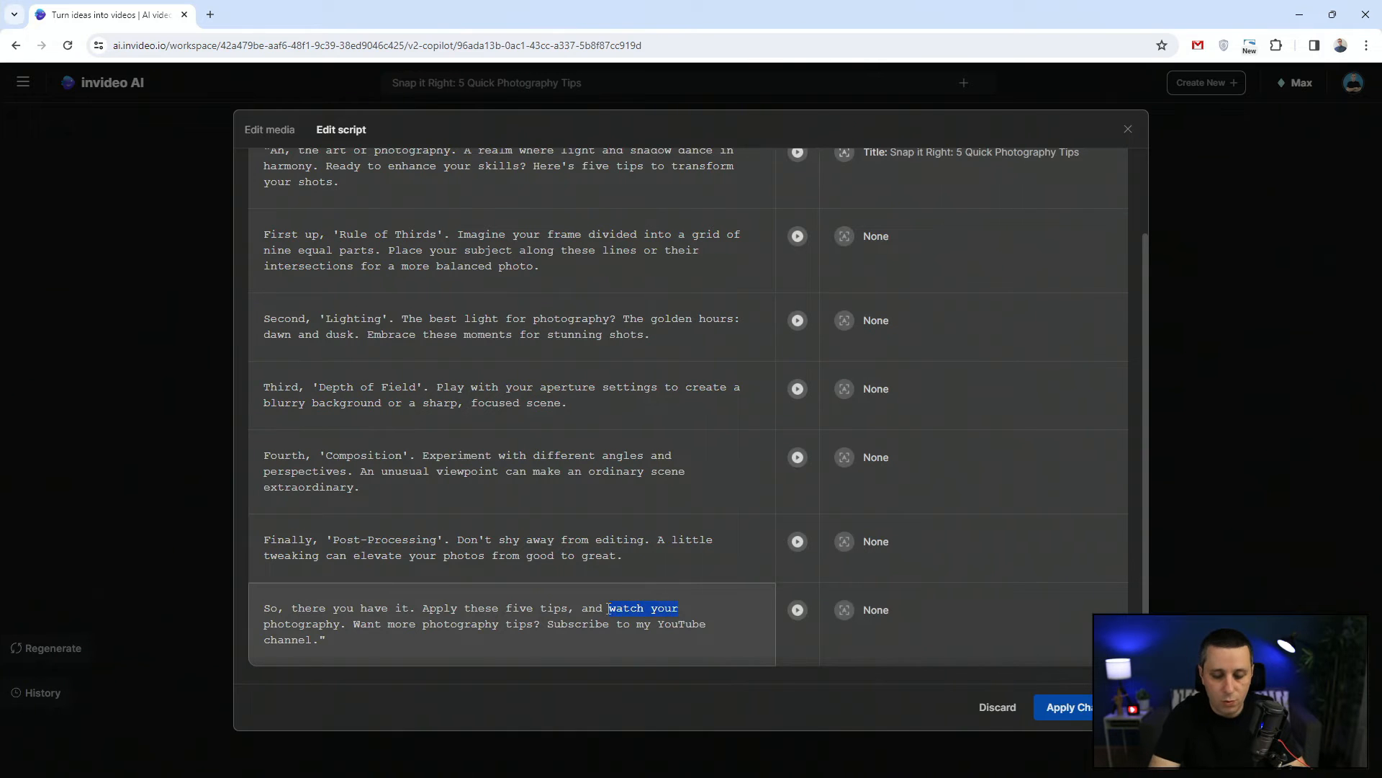
type("improve ")
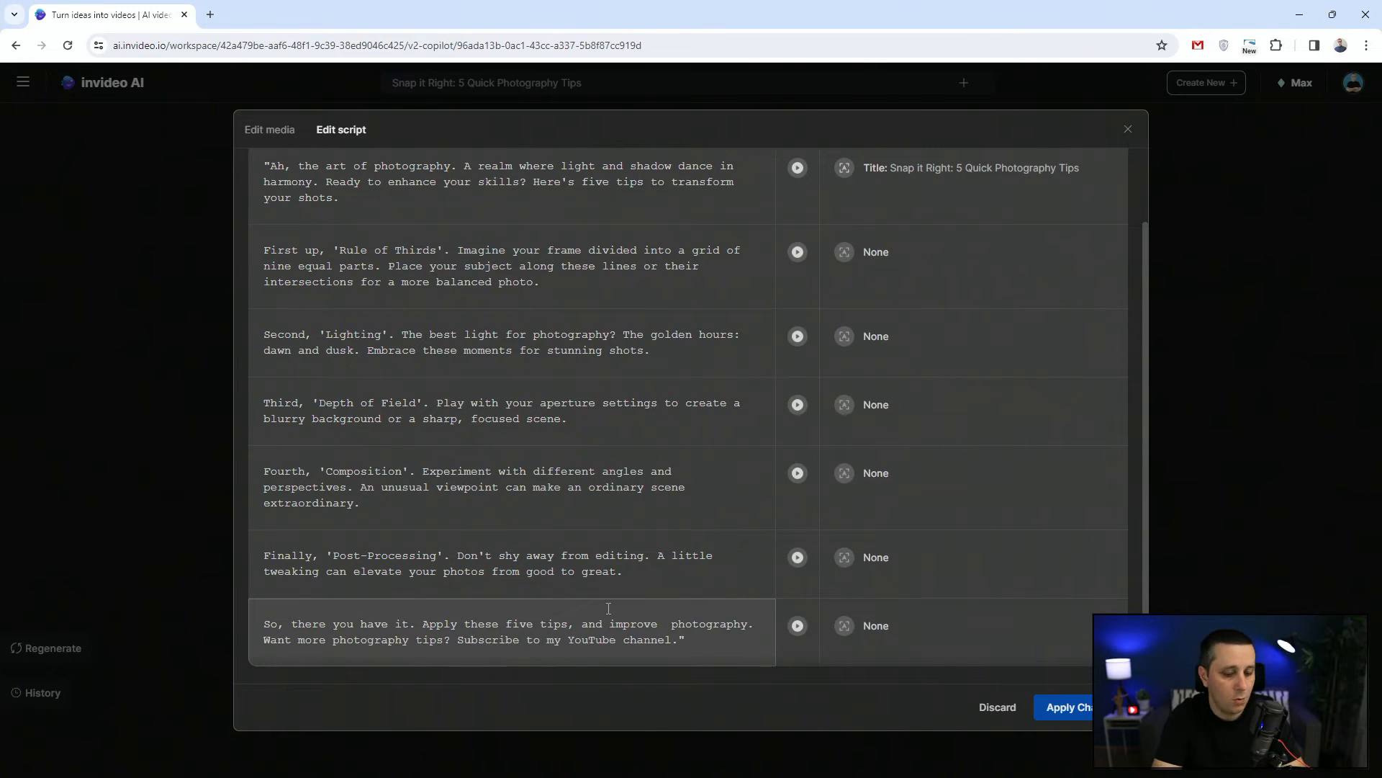
type("your")
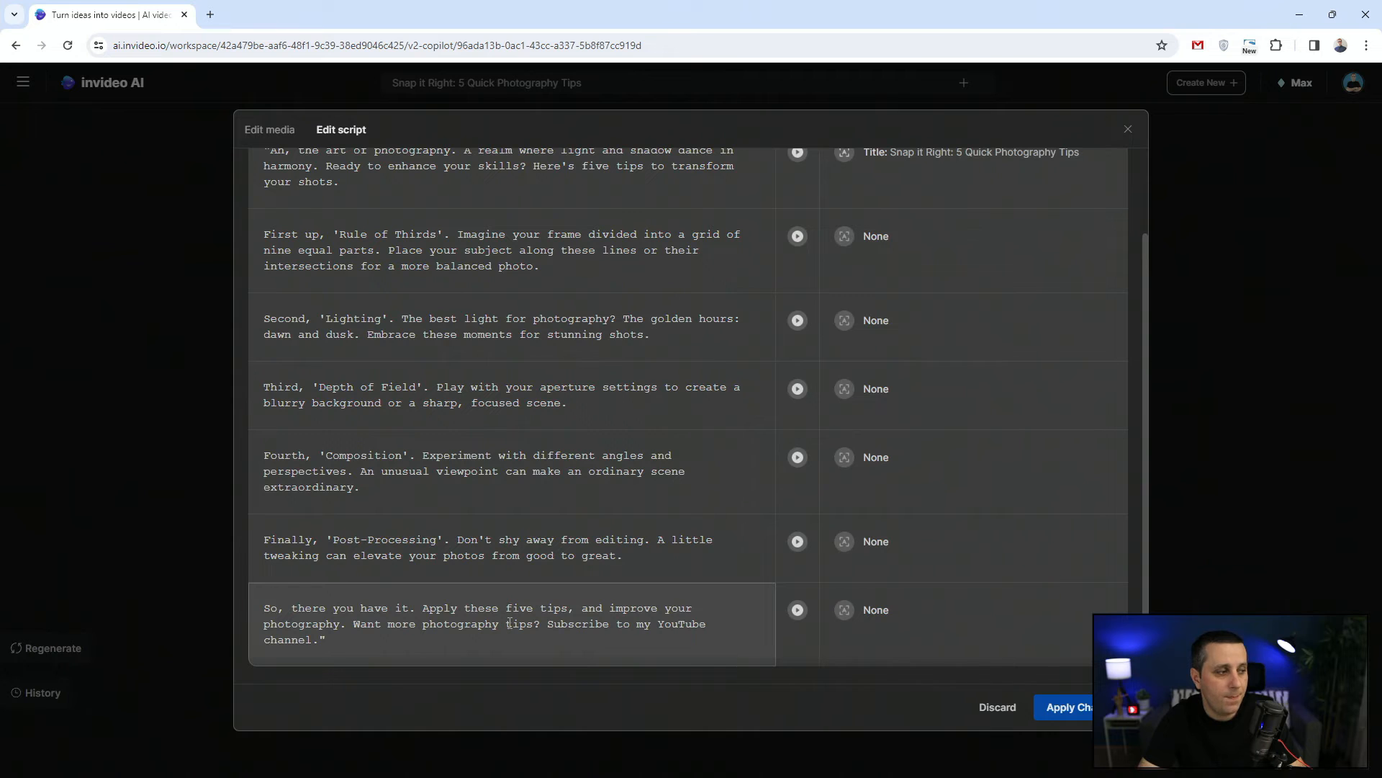
Step: Shorten the question in the closing paragraph to "Want more tips?"
left_click_drag(506, 624, 422, 623)
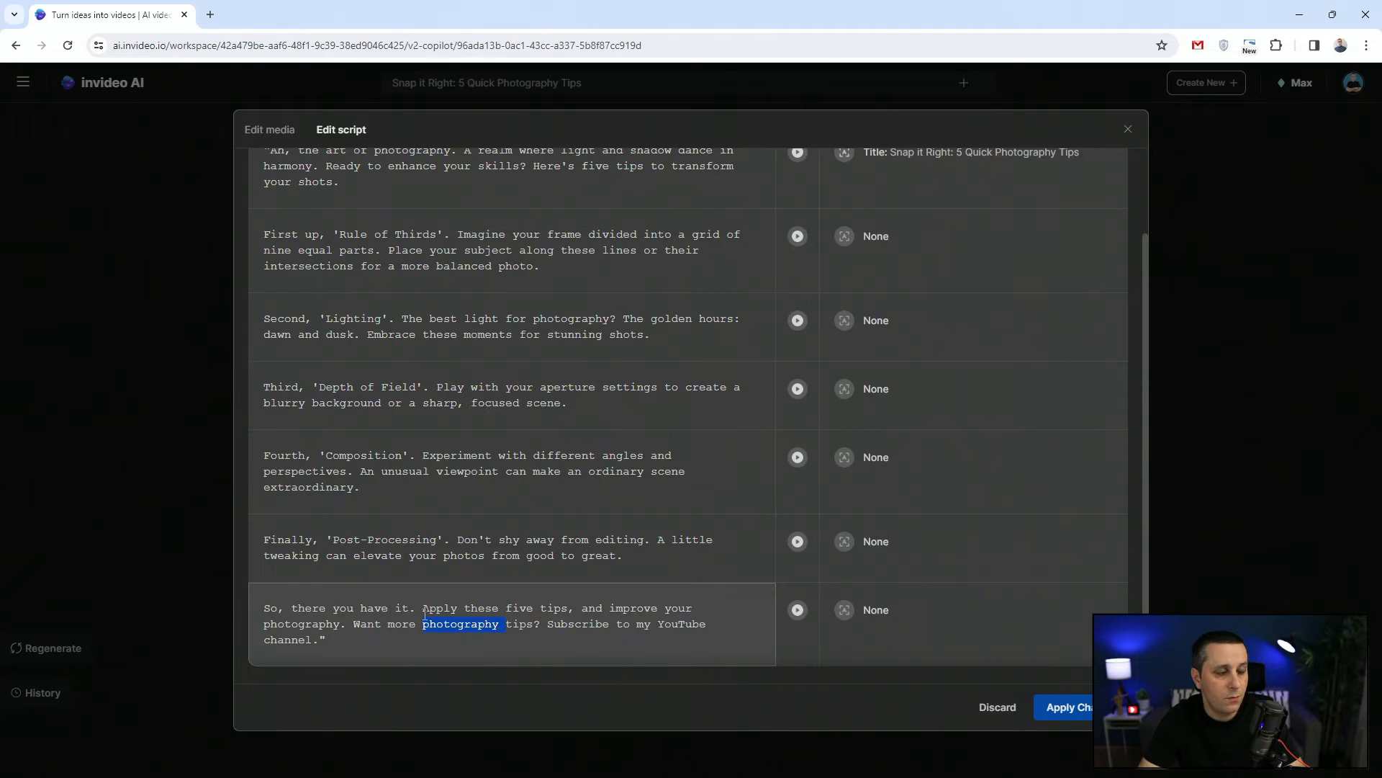
key("BackSpace")
key("BackSpace")
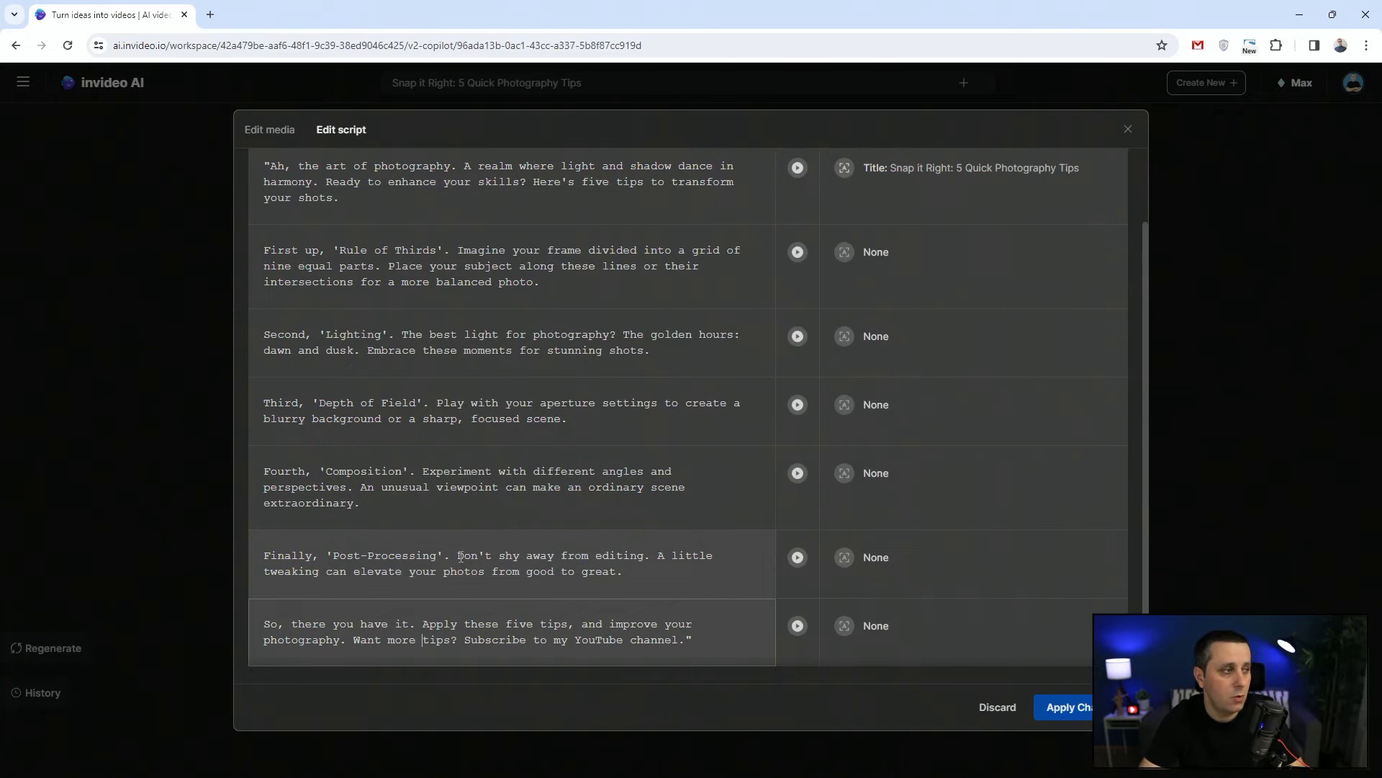
Step: Replace the script's opening, up to the question about enhancing skills, with "Interested in photography?"
scroll(461, 555, "up", 1)
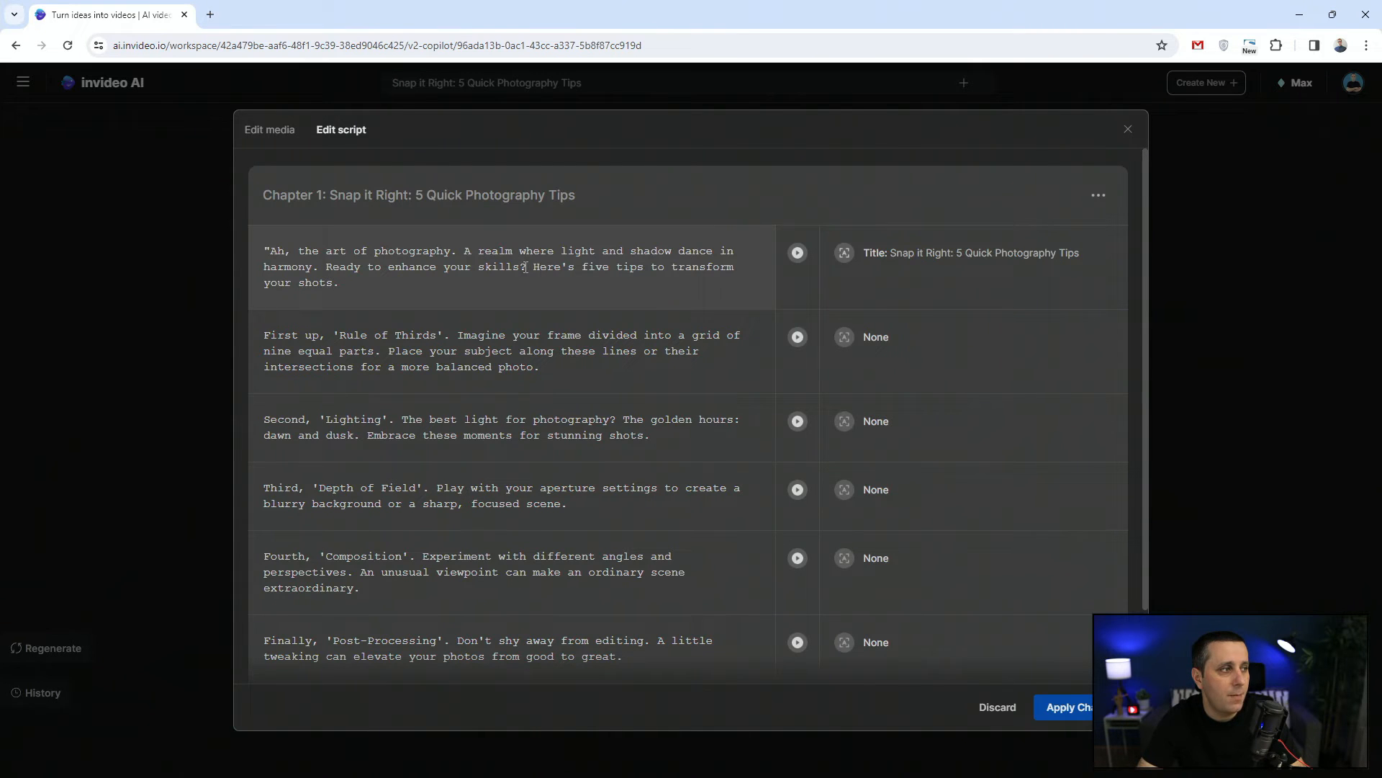
left_click_drag(530, 267, 257, 241)
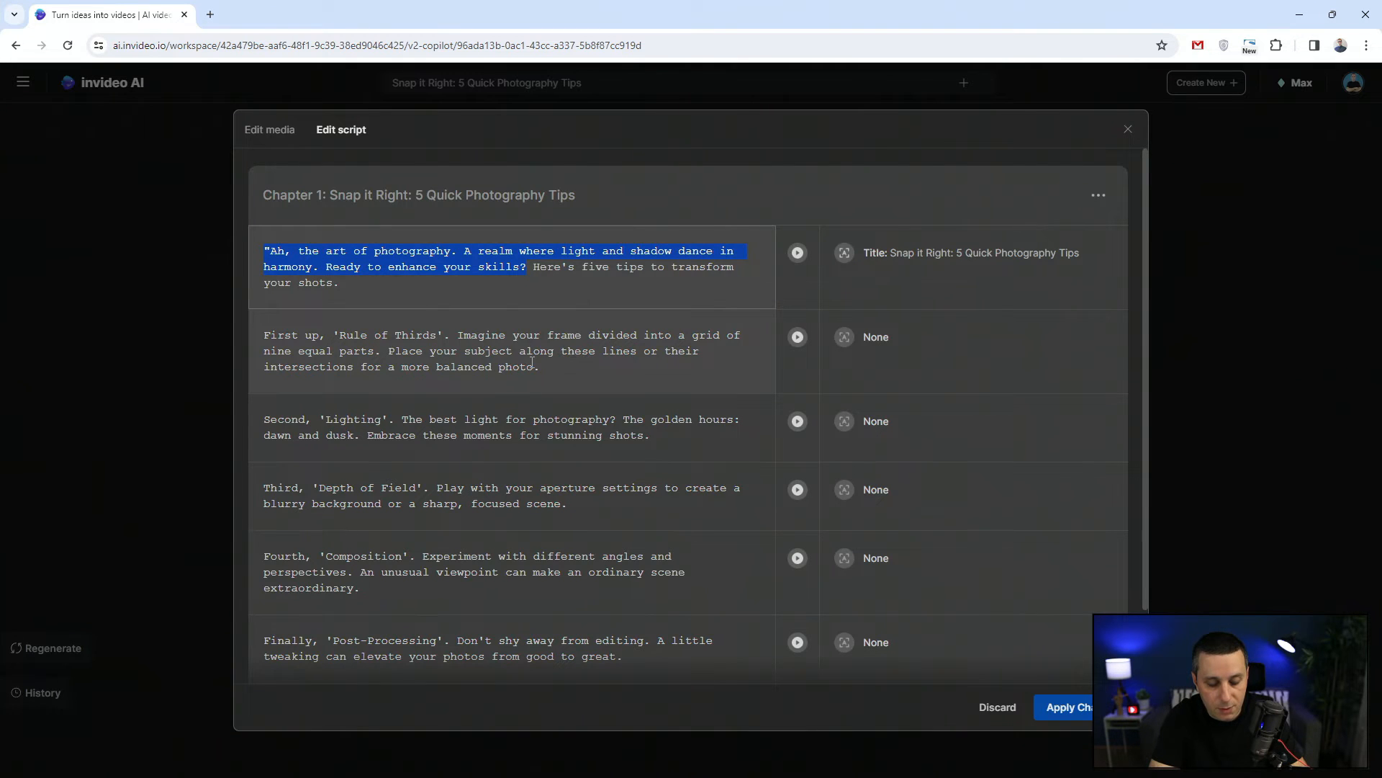
type("Interes")
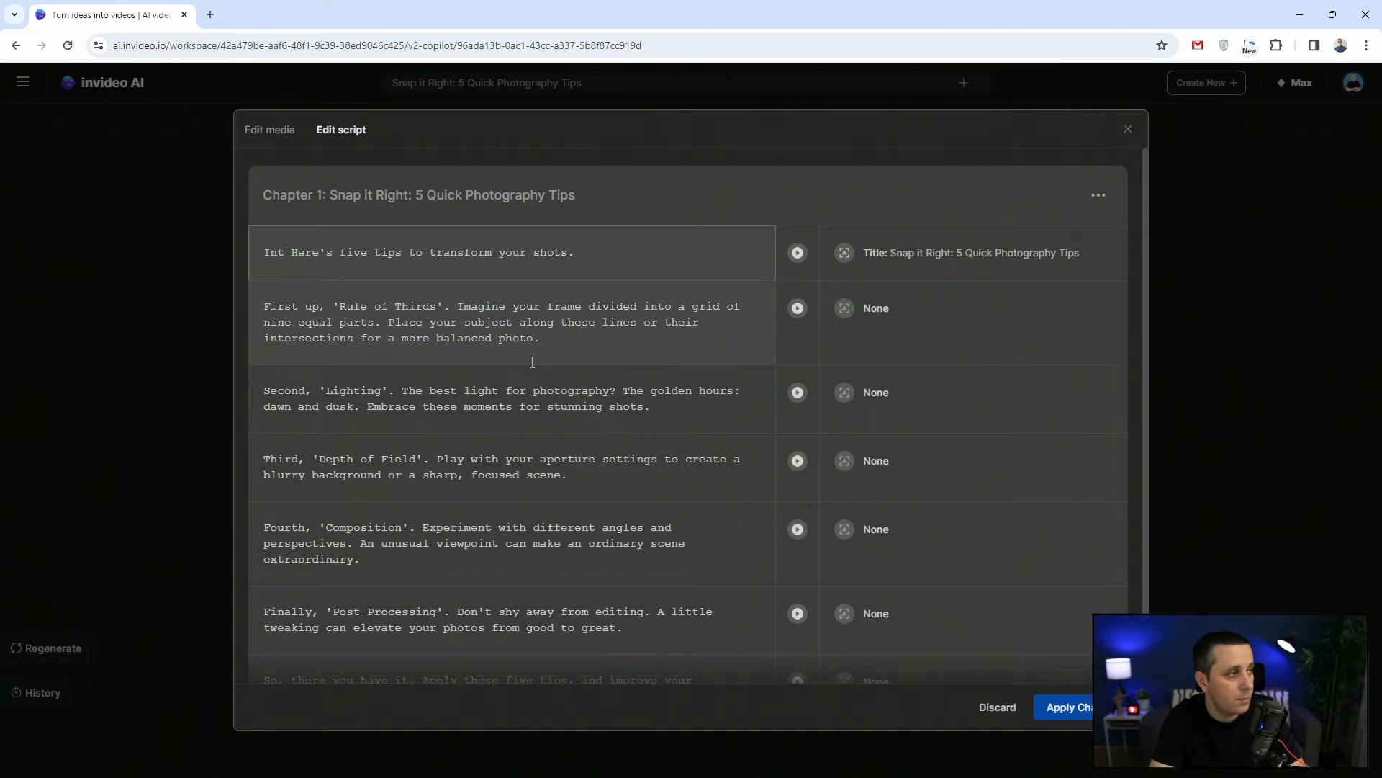
type("ted in p")
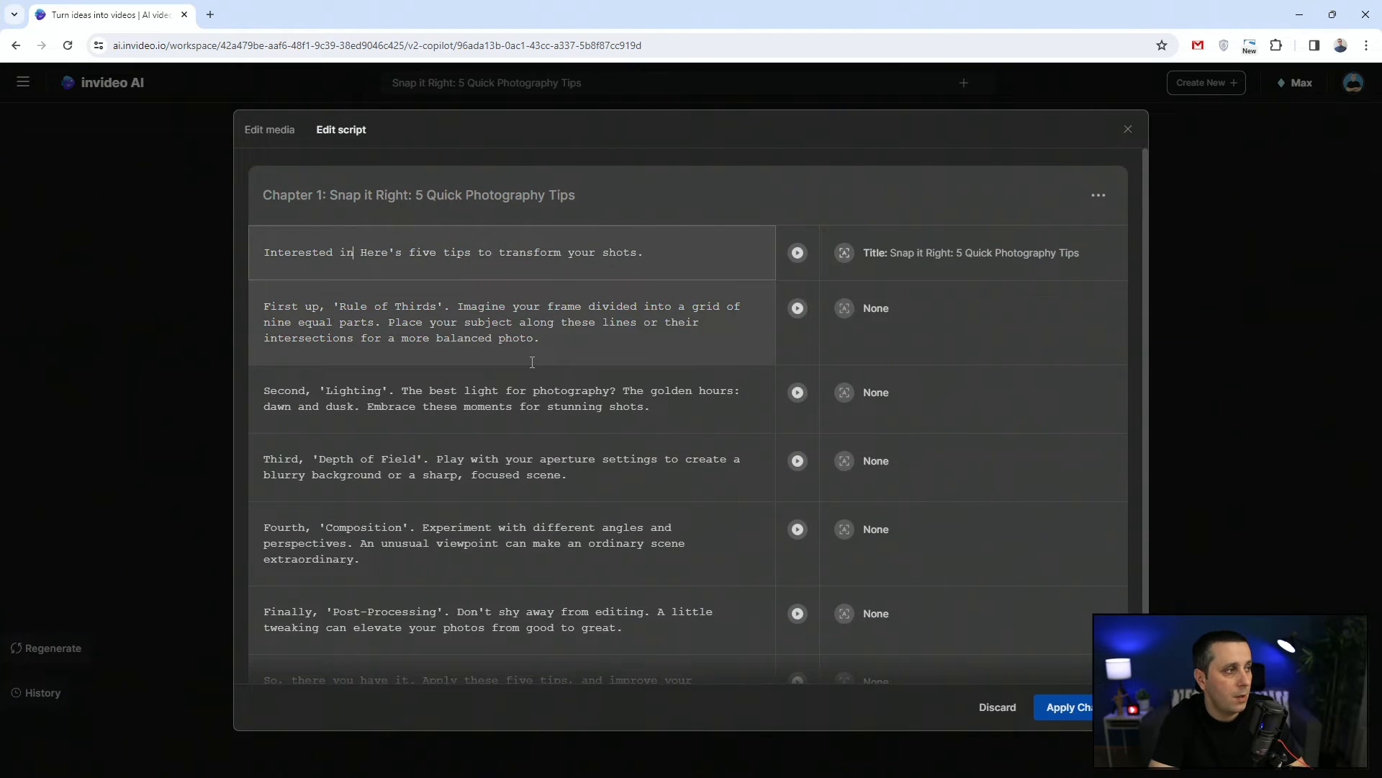
type("hotography")
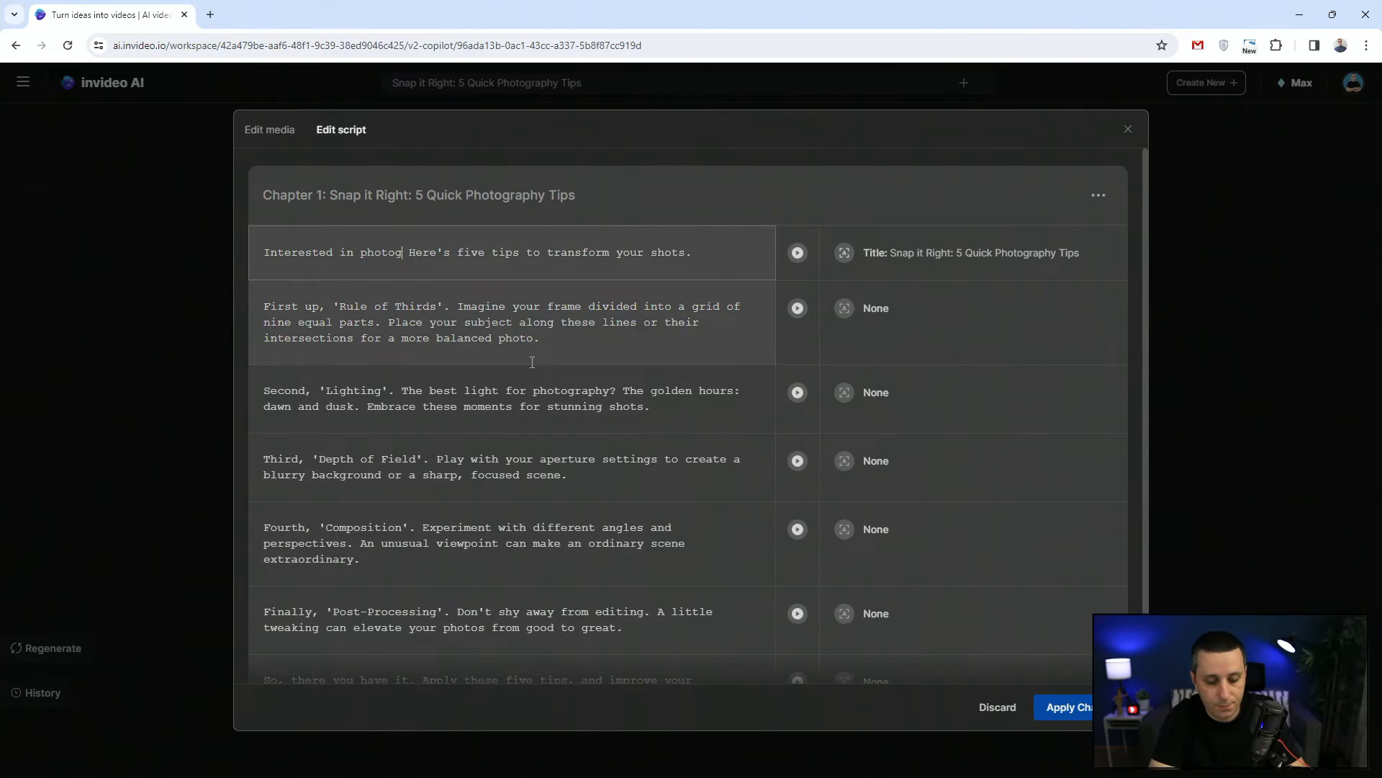
type("?")
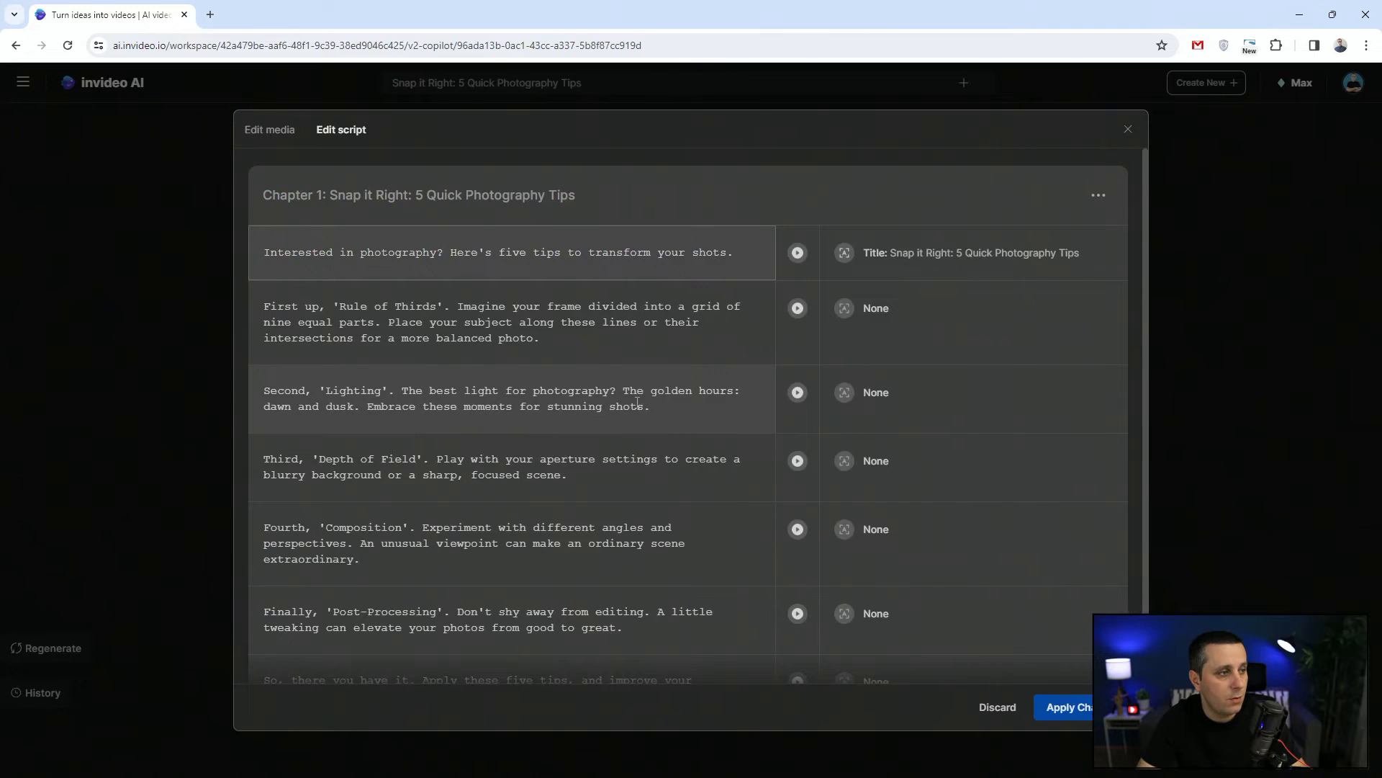
Step: Reword the second tip's sentence about light to "The best light for photography is a golden hour."
left_click(616, 388)
key("BackSpace")
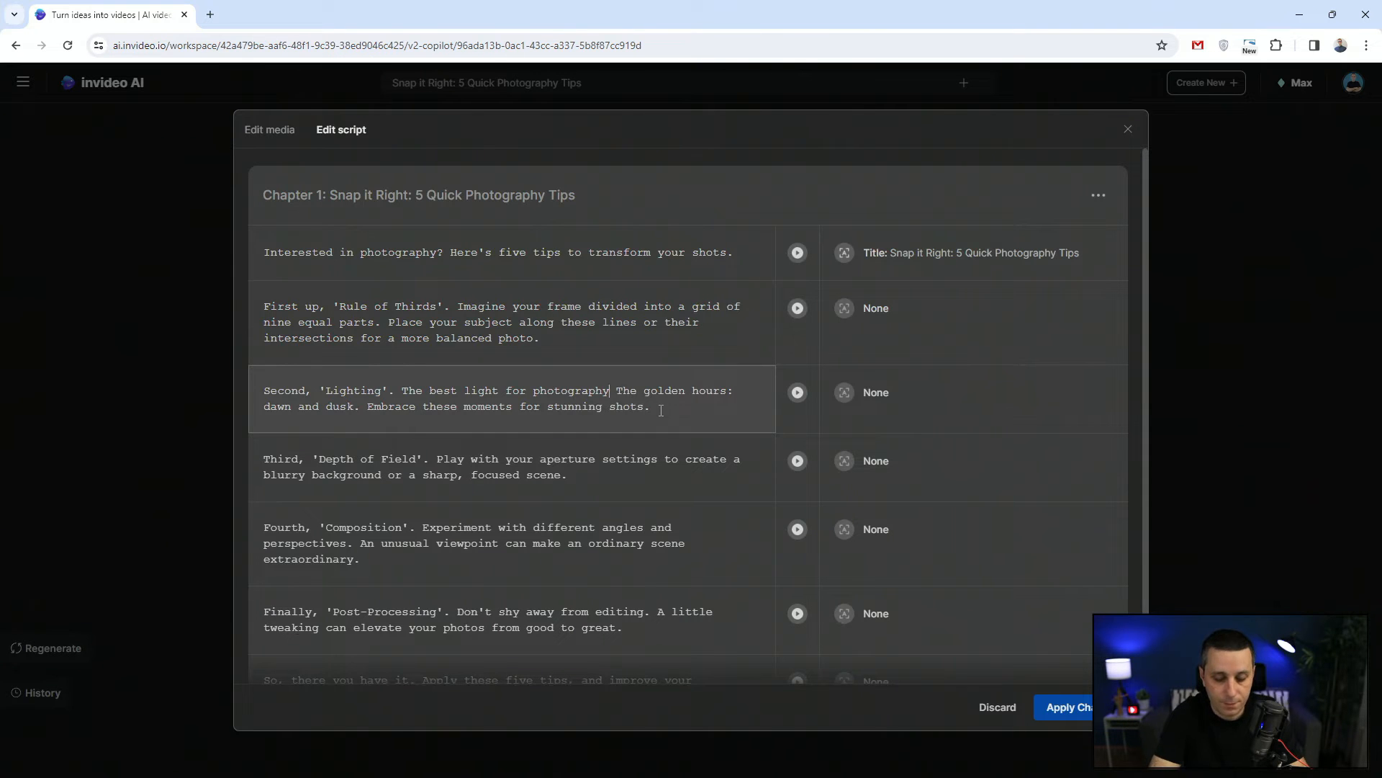
type("is a")
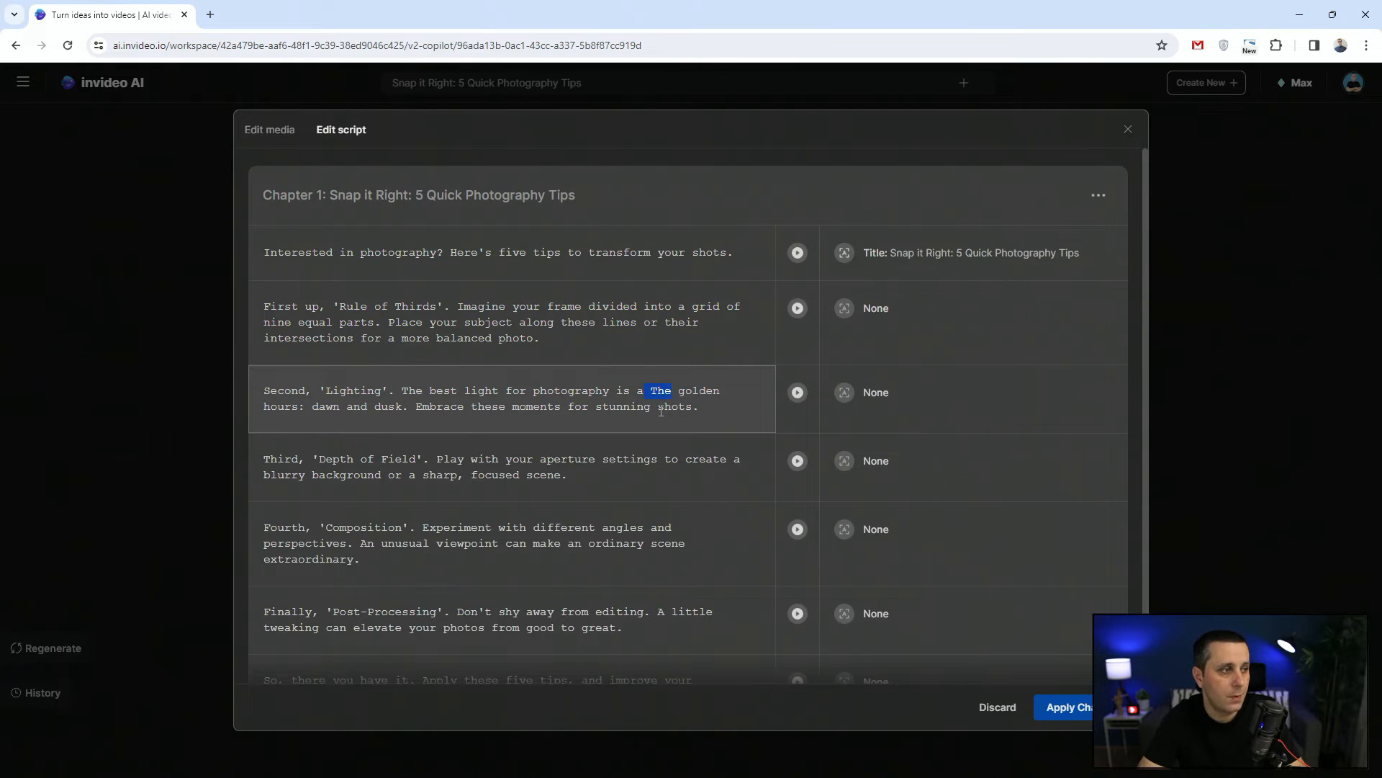
key("BackSpace")
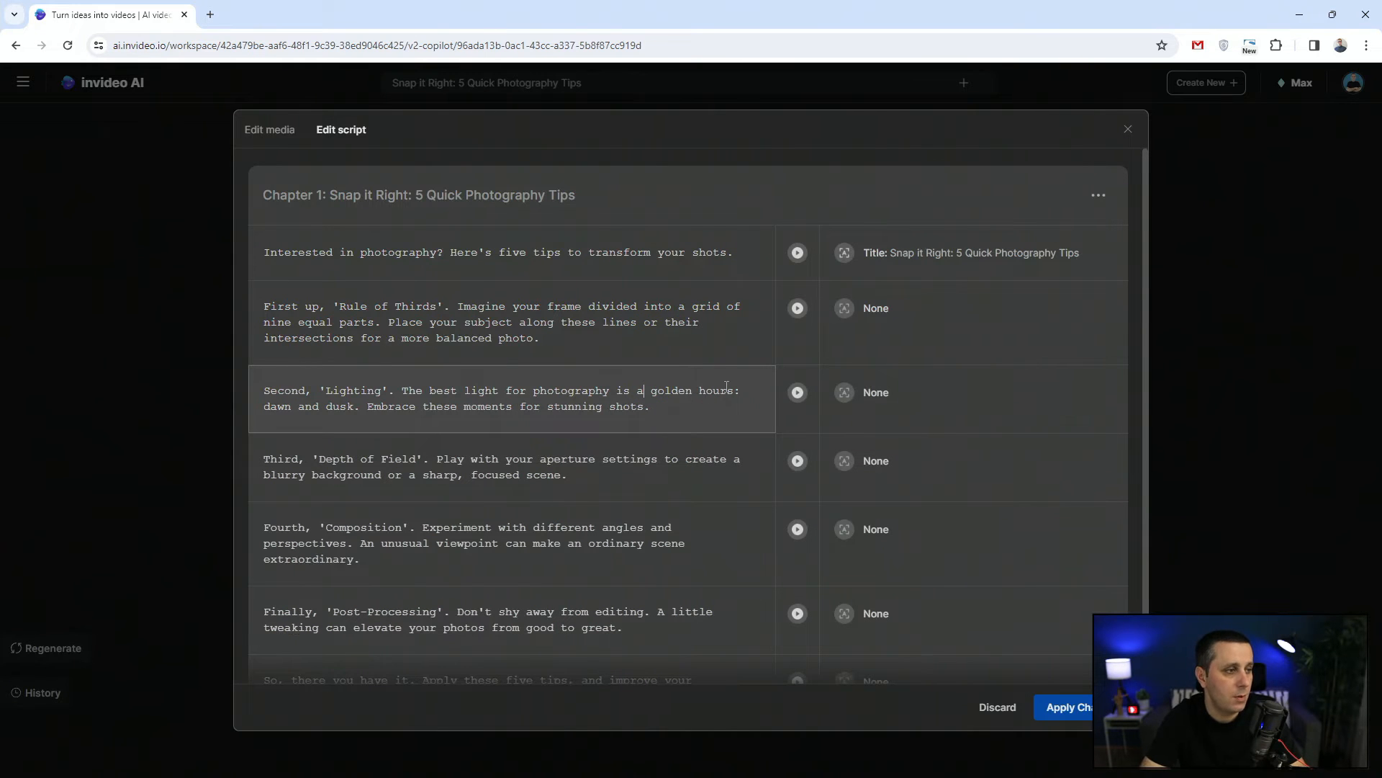
left_click(735, 392)
key("BackSpace")
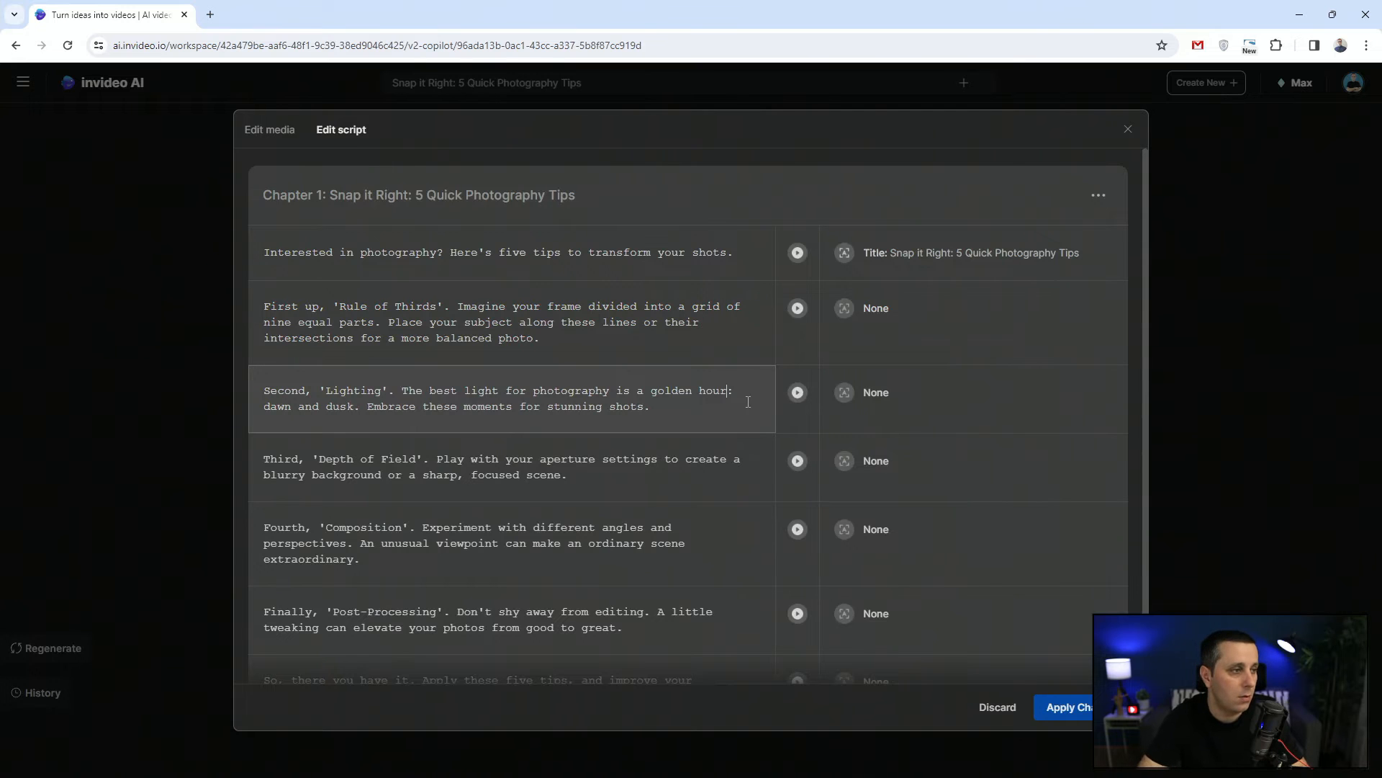
left_click(747, 393)
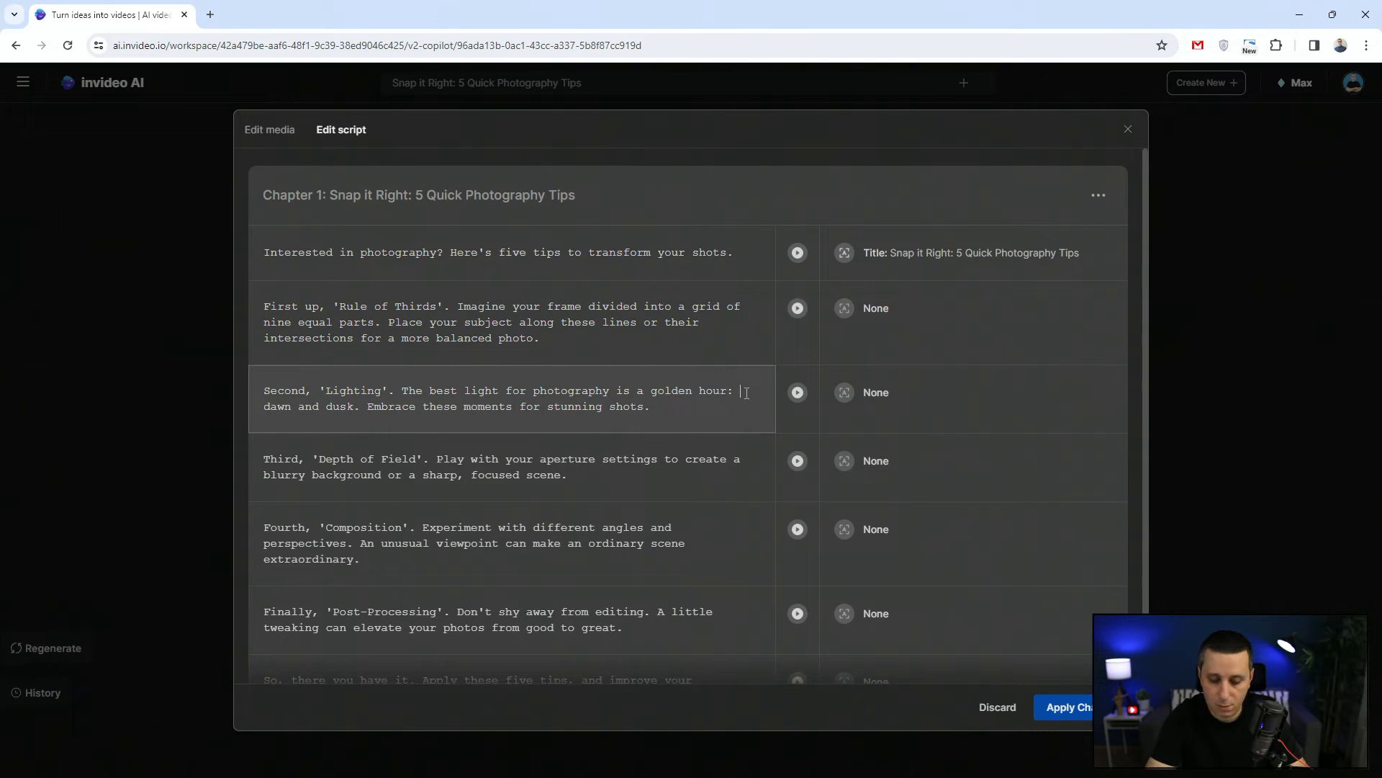
key("BackSpace")
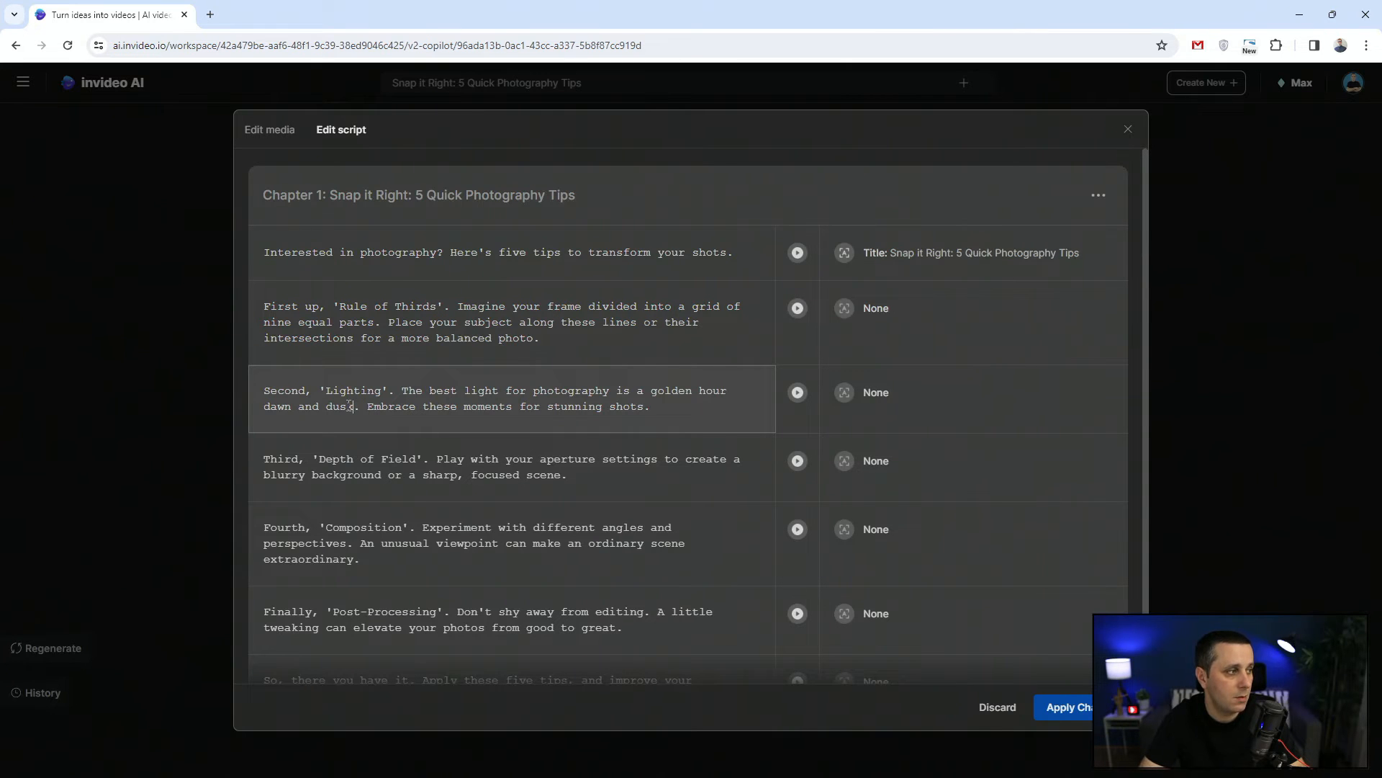
left_click_drag(354, 406, 261, 406)
key("BackSpace")
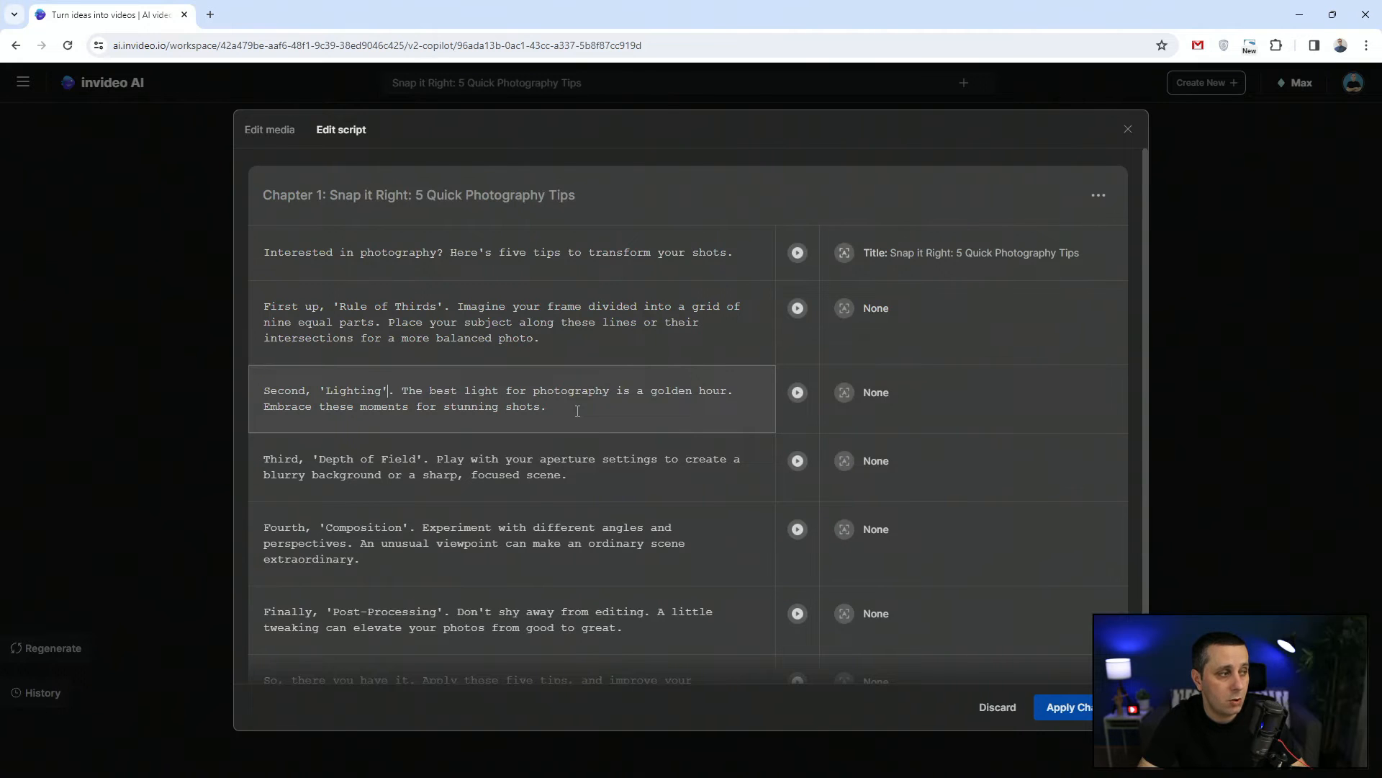
Step: Delete the unusual viewpoint sentence from the fourth tip and apply the script changes to the video
scroll(577, 411, "down", 1)
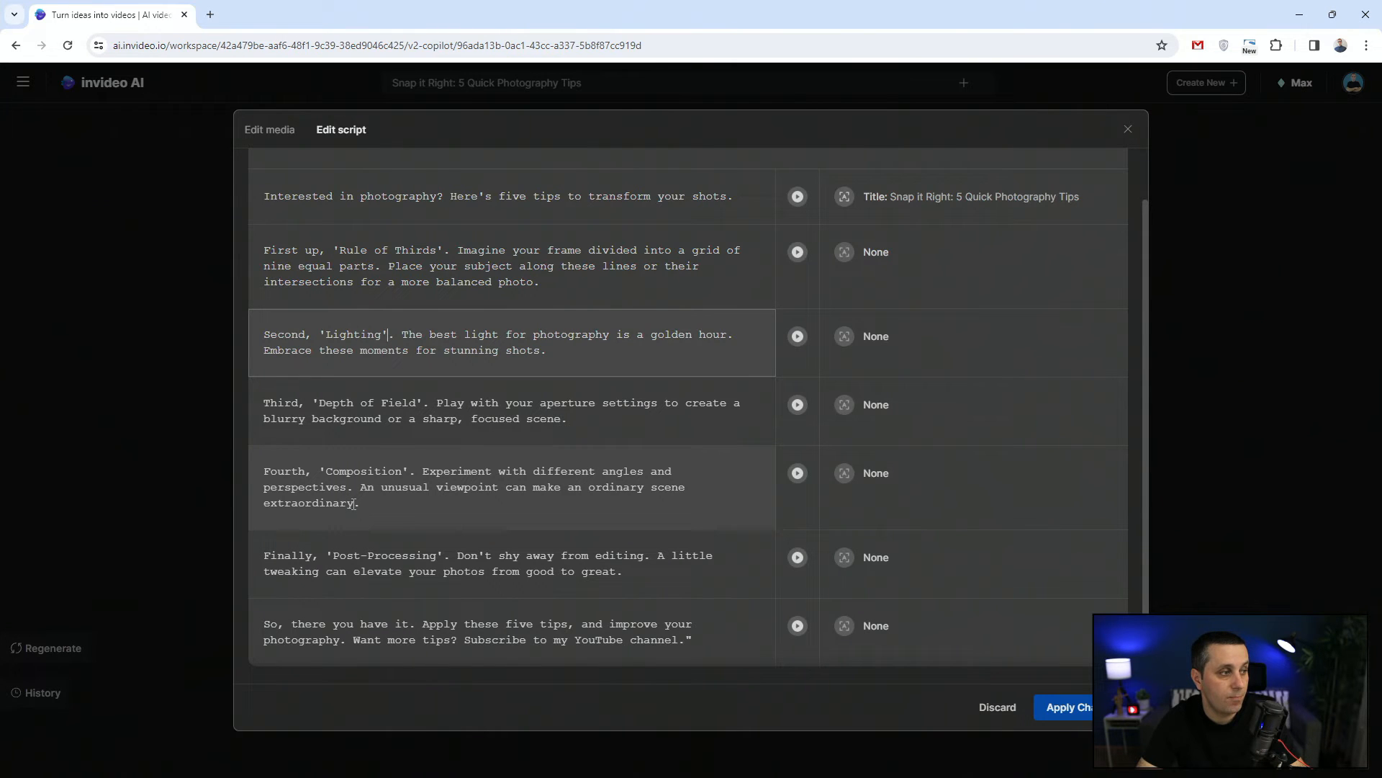
left_click(354, 503)
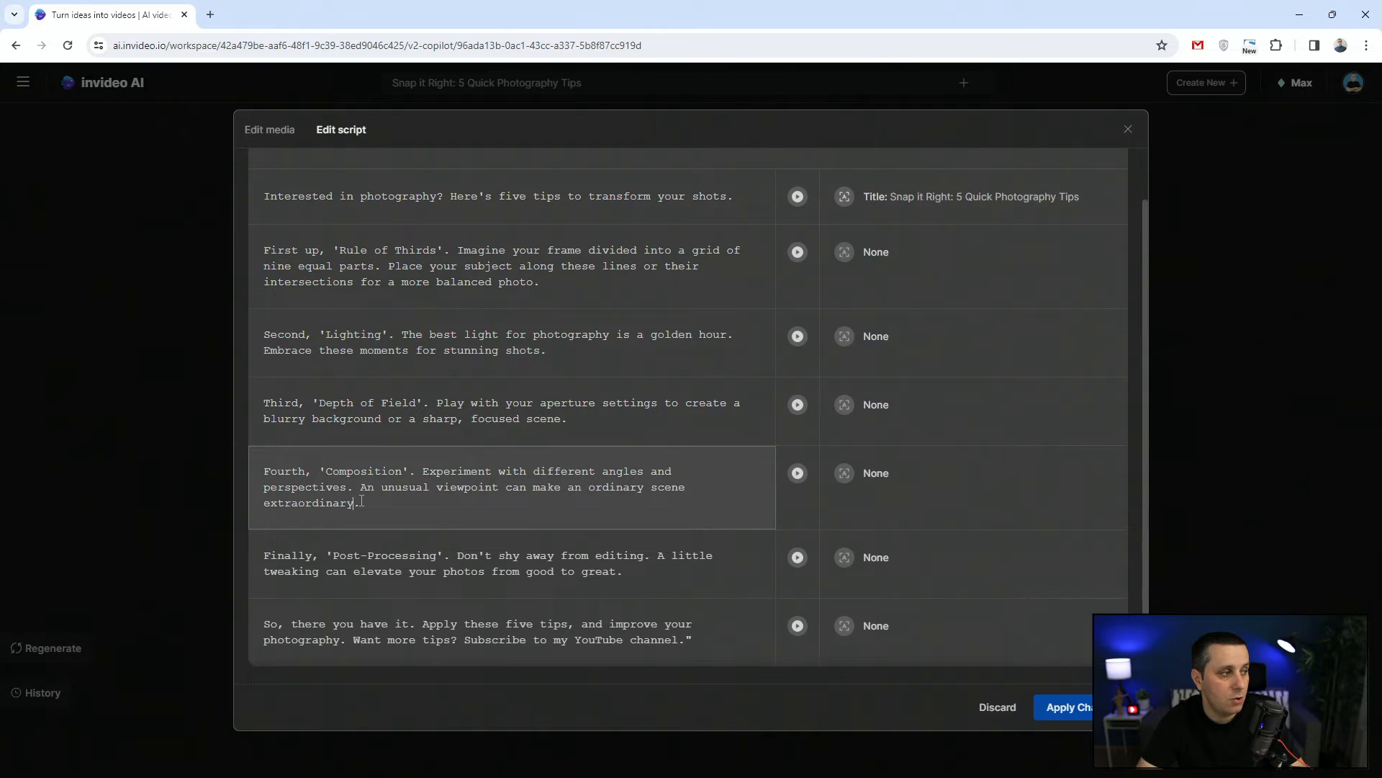
left_click_drag(362, 502, 361, 488)
key("BackSpace")
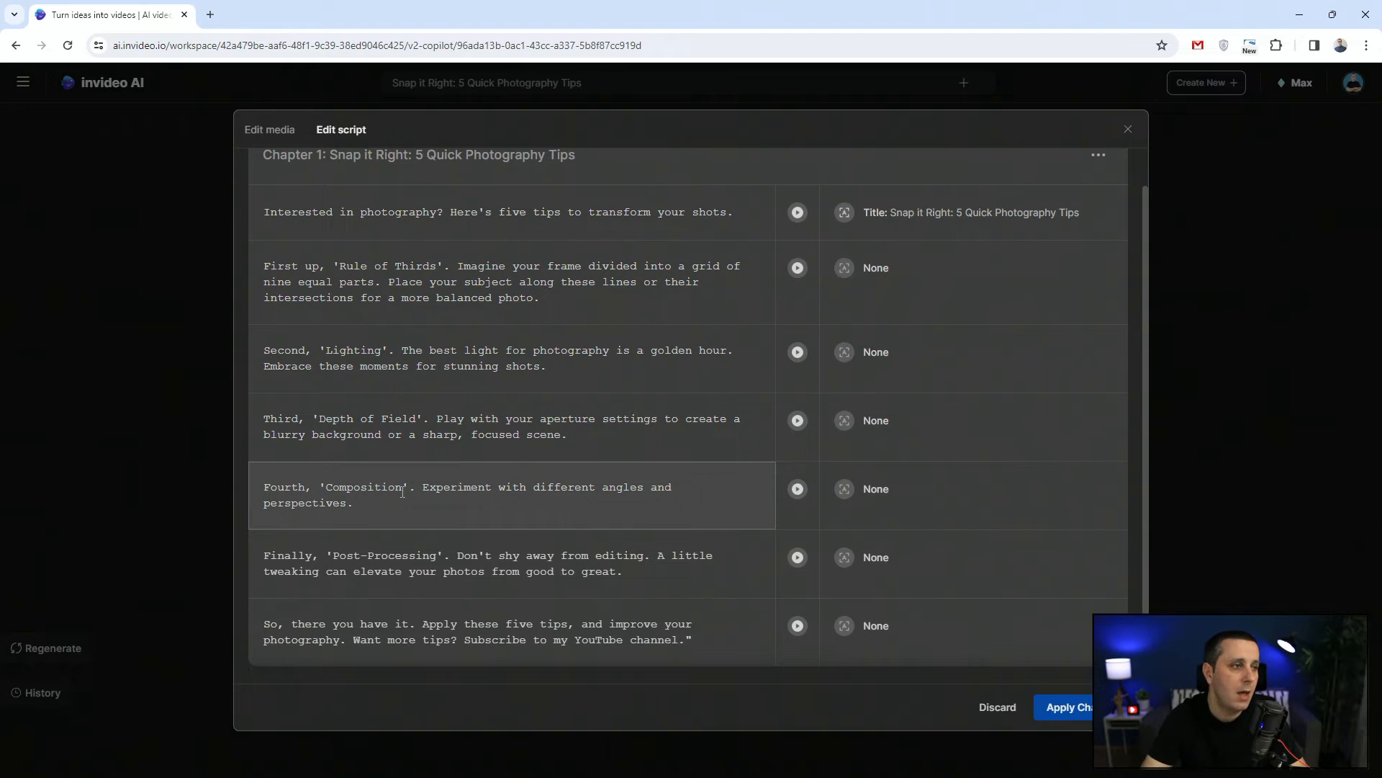
scroll(558, 467, "up", 1)
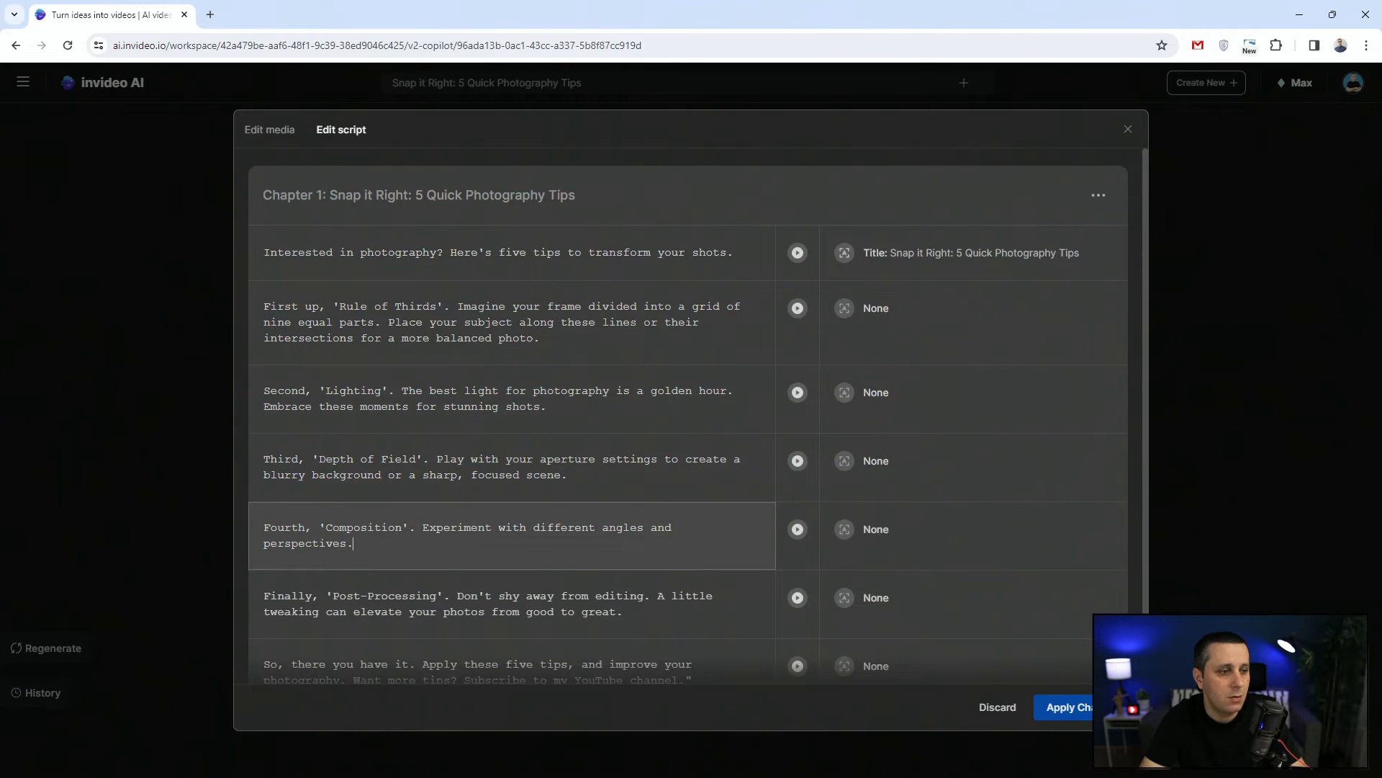
left_click(1089, 715)
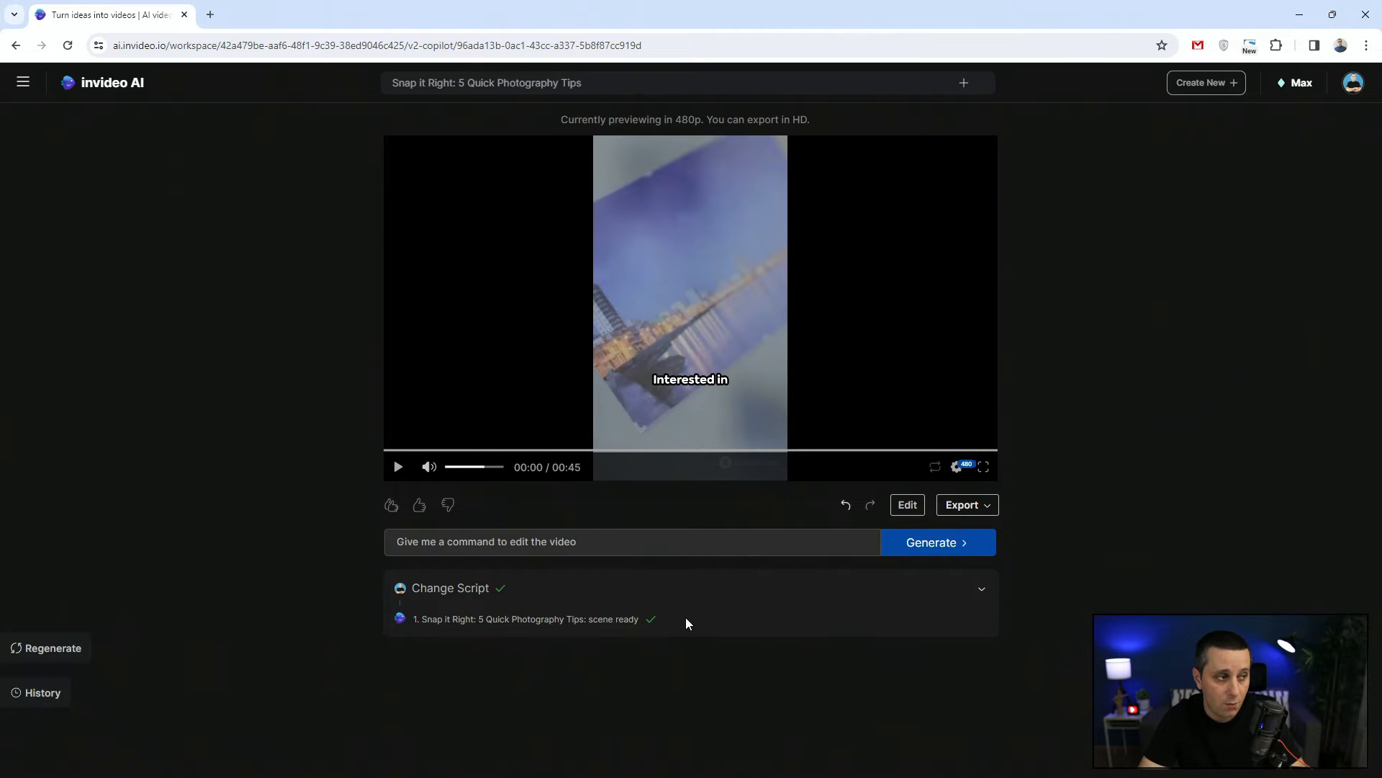
Step: Play the updated video and replay the passage between the Composition and Post-Processing tips to check the voice-over
left_click(397, 468)
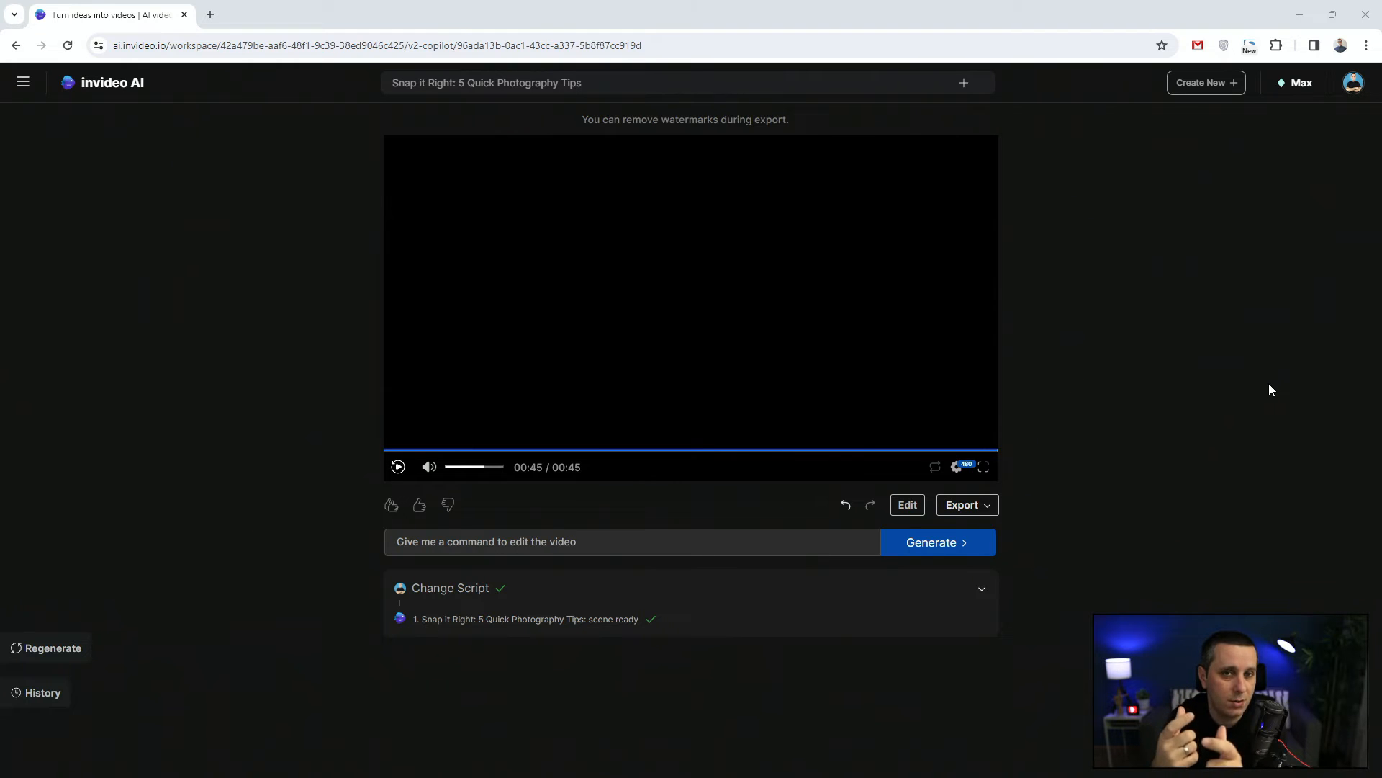
left_click(719, 447)
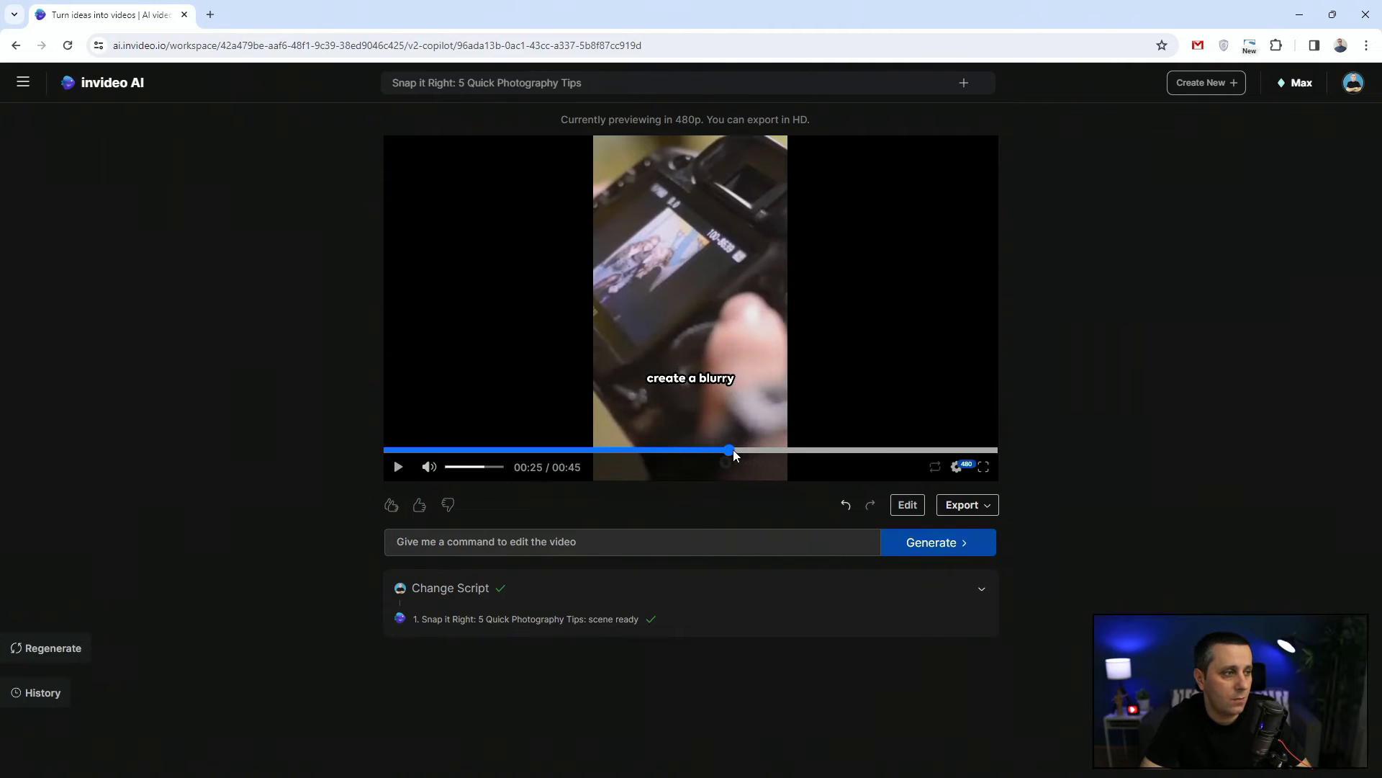
left_click_drag(733, 449, 811, 441)
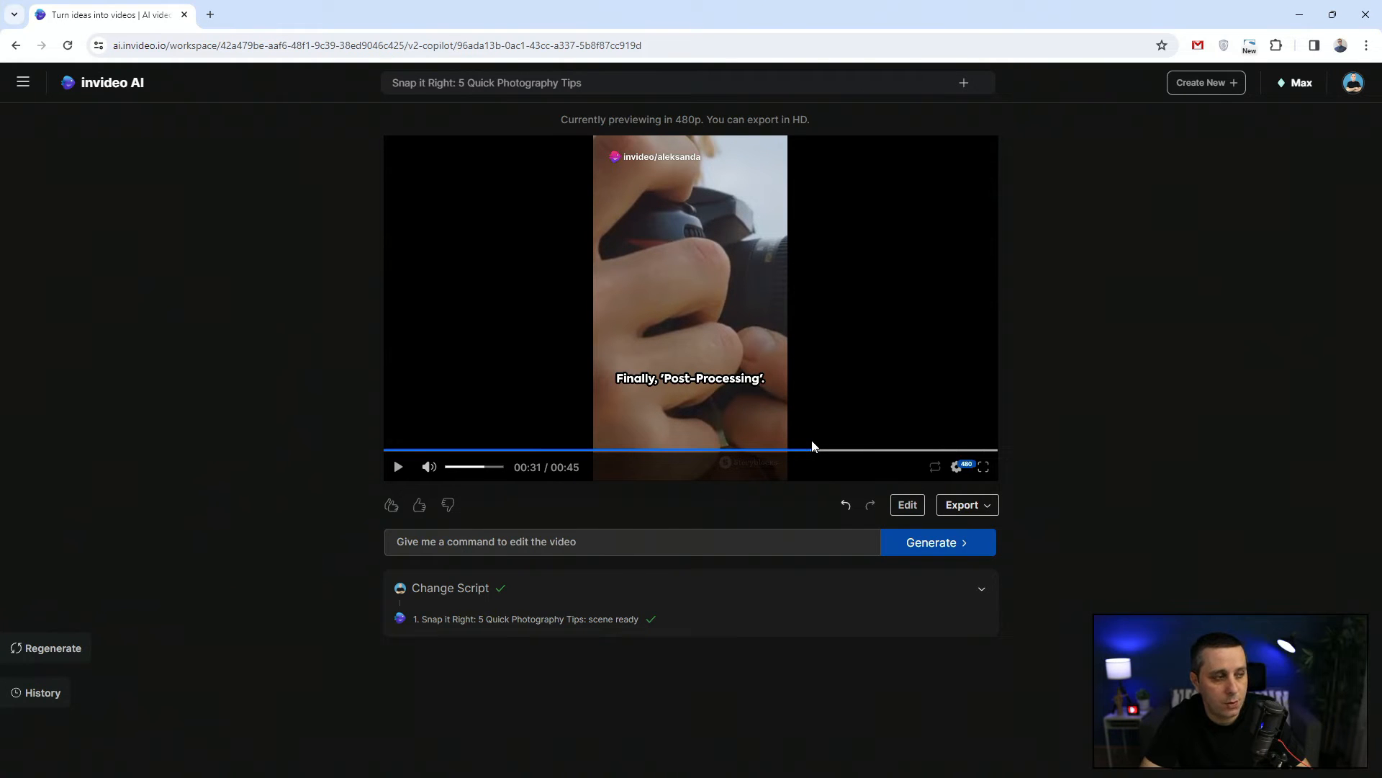
left_click_drag(812, 445, 790, 443)
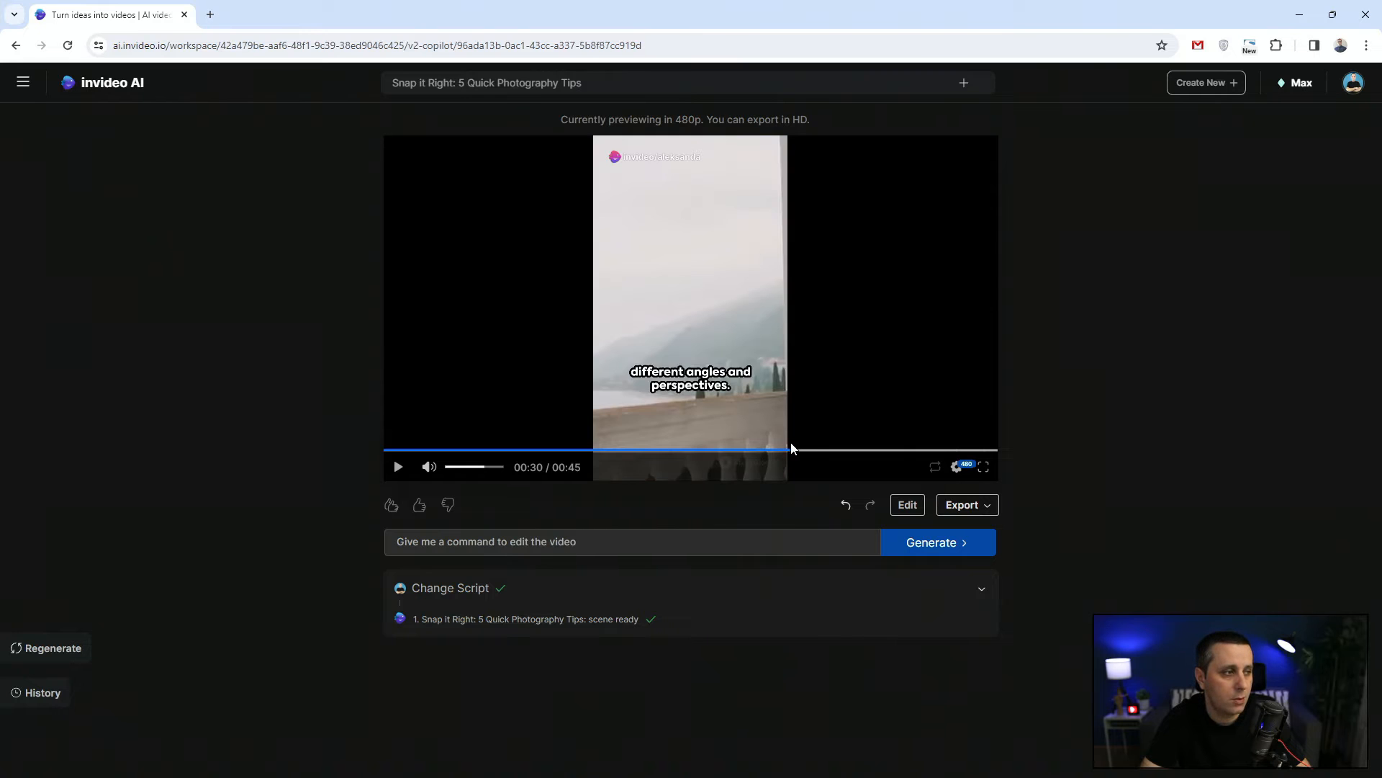
left_click(397, 468)
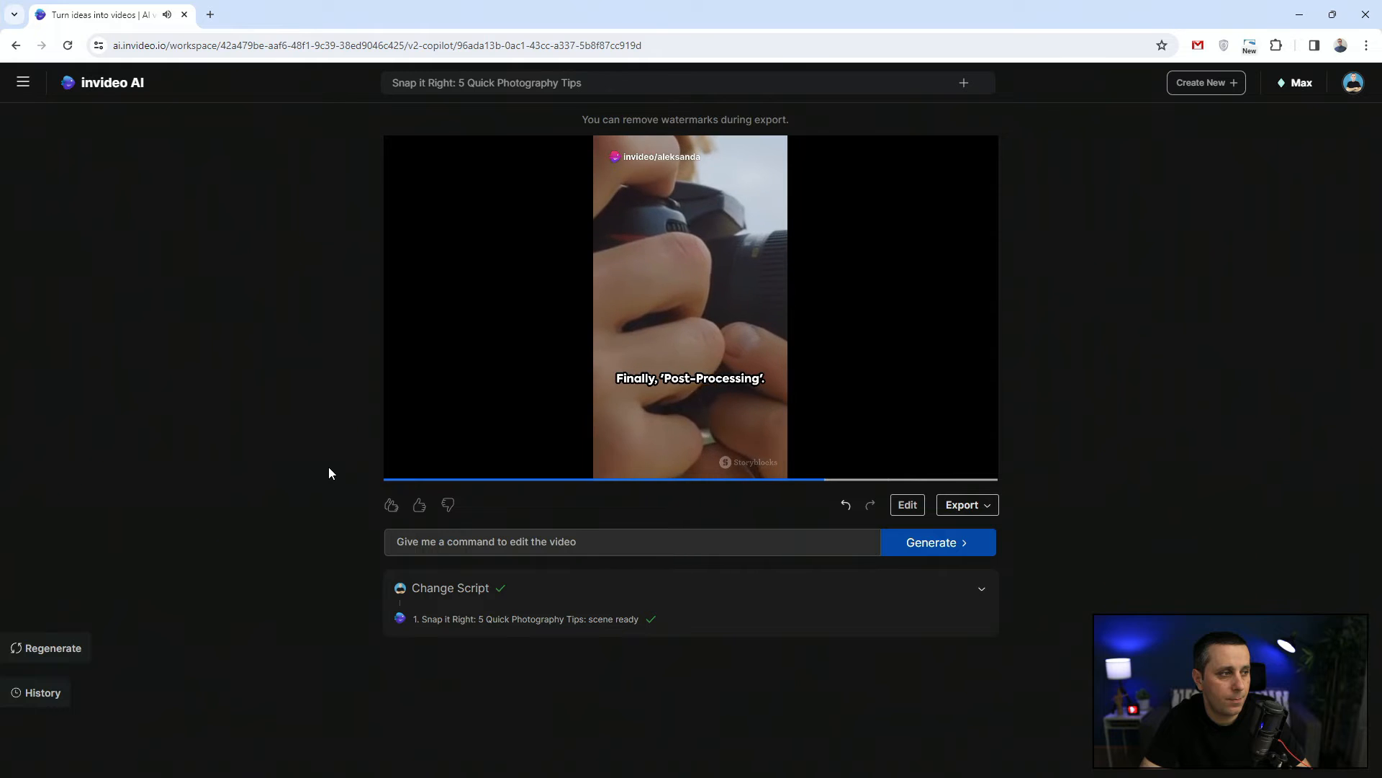
left_click(397, 468)
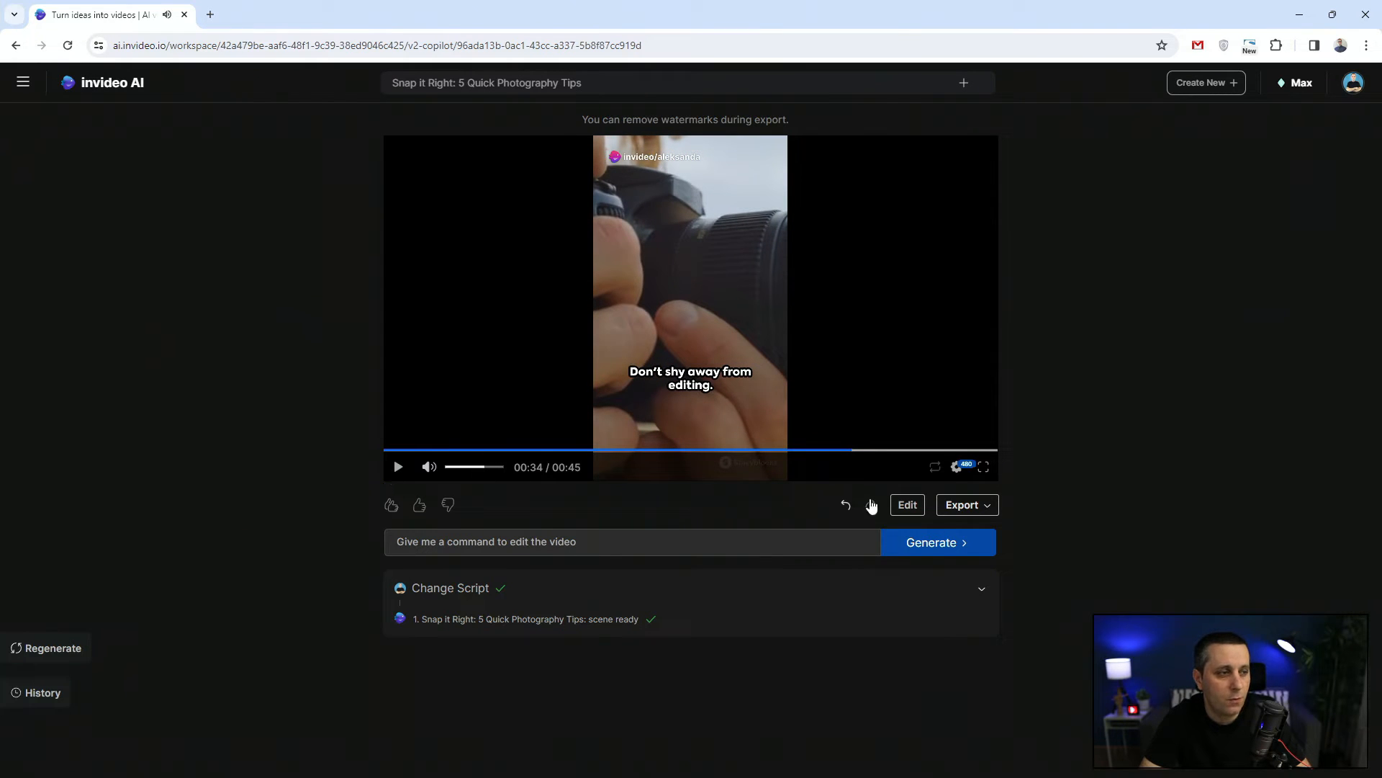
Step: Reopen the script for editing and remove the quotation marks around Rule of Thirds in the first tip
left_click(908, 509)
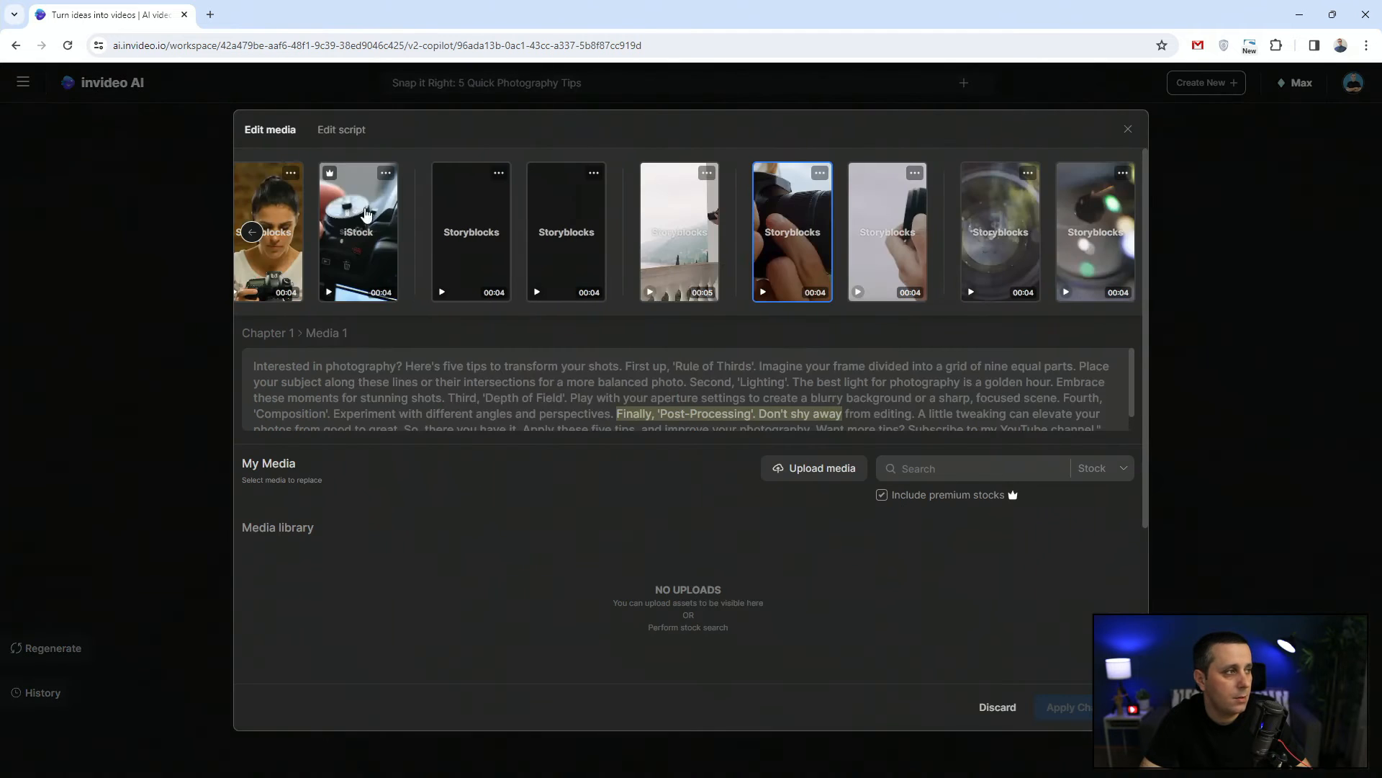
left_click(335, 131)
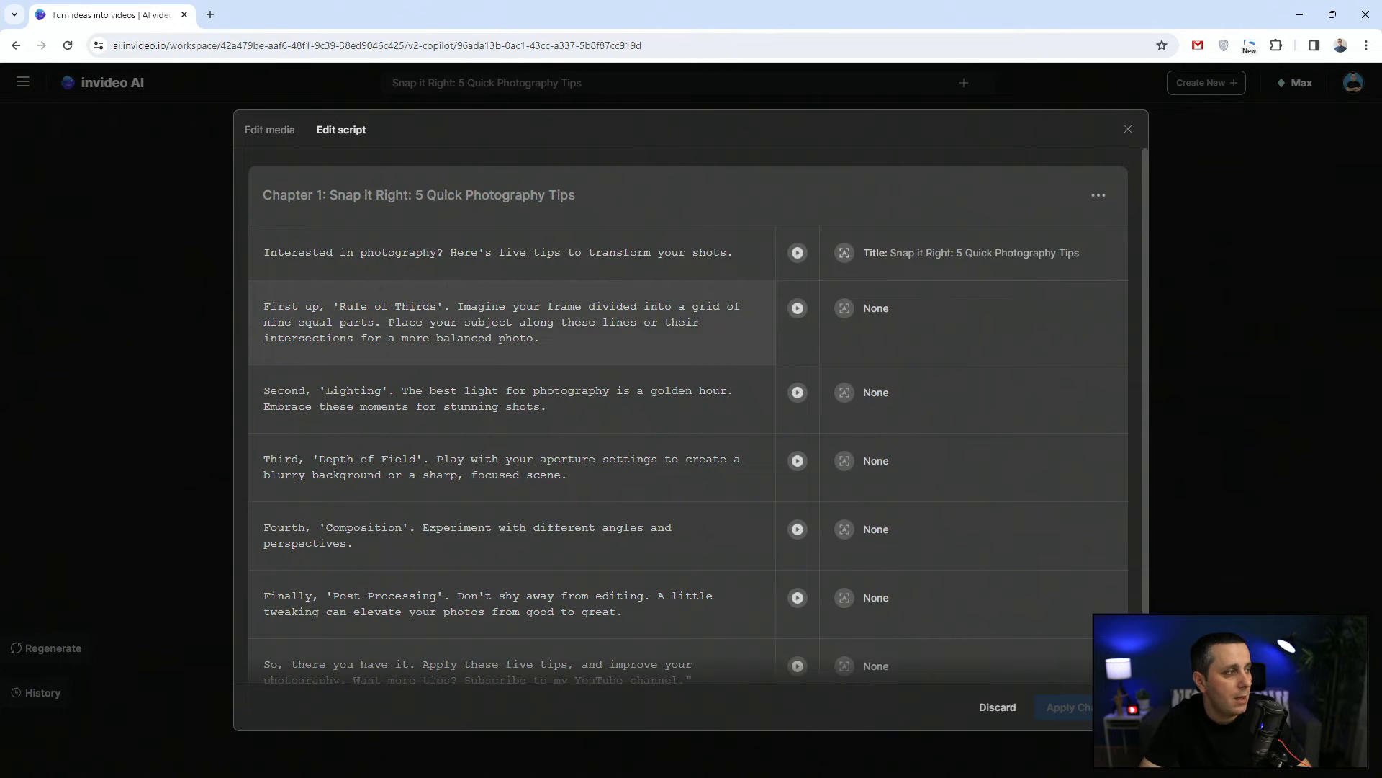
left_click(341, 307)
key("BackSpace")
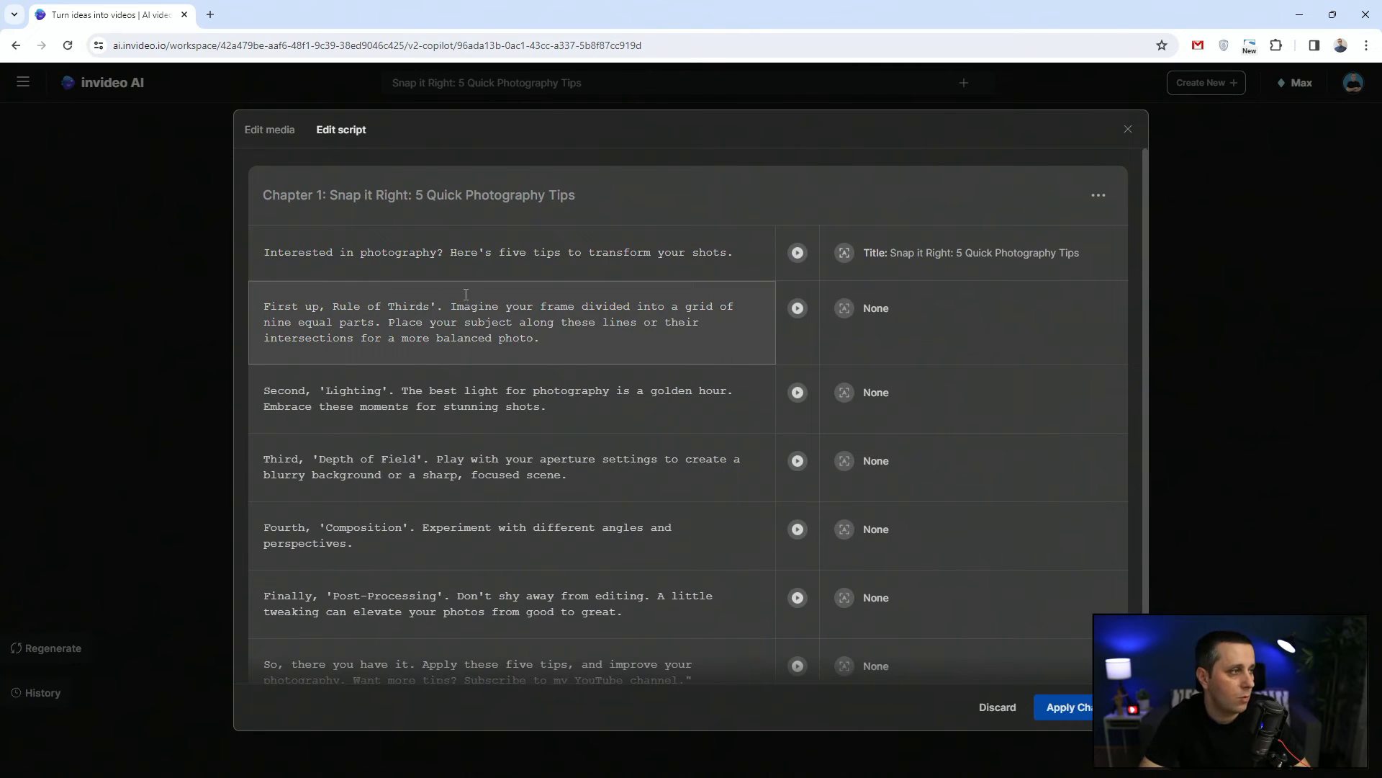
left_click(436, 307)
key("BackSpace")
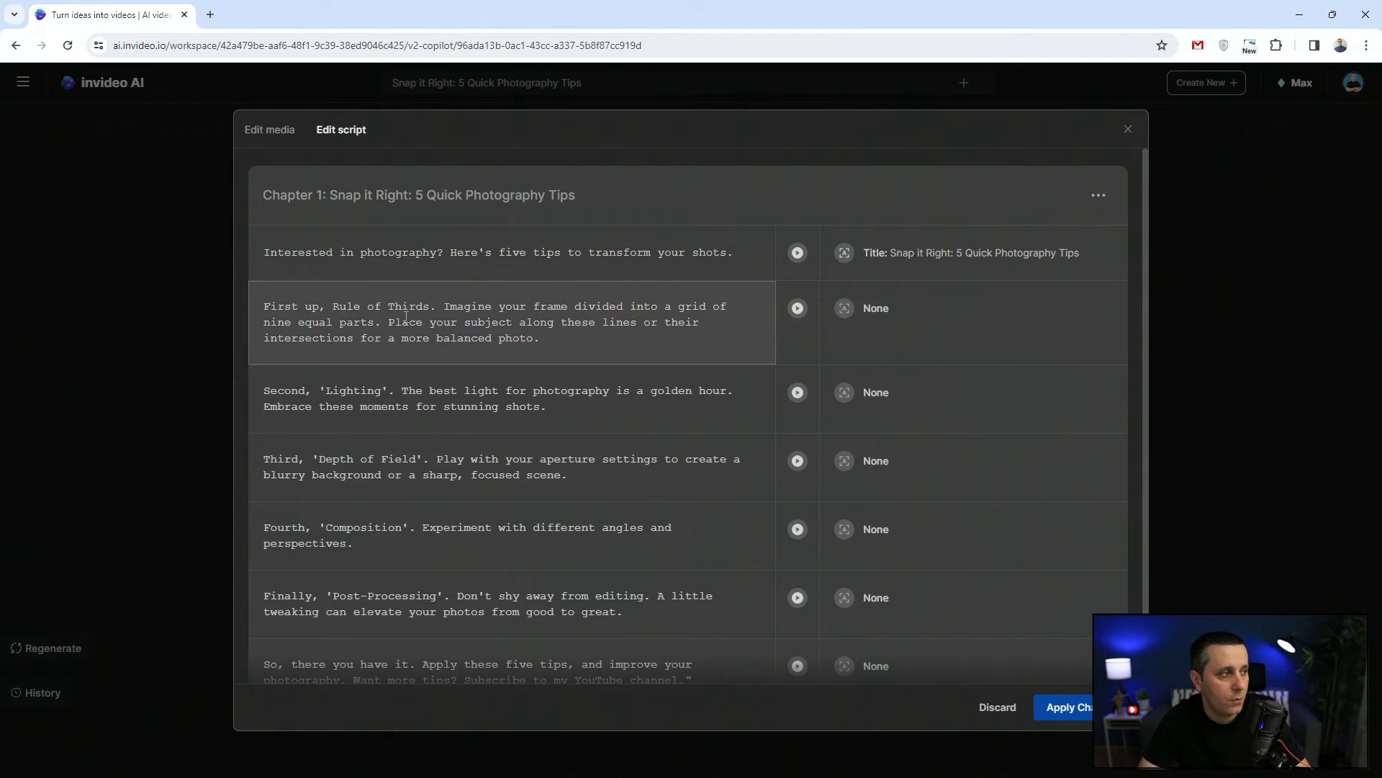
Step: Remove the quotation marks around Lighting in the second tip and Depth of Field in the third tip
left_click(327, 393)
key("BackSpace")
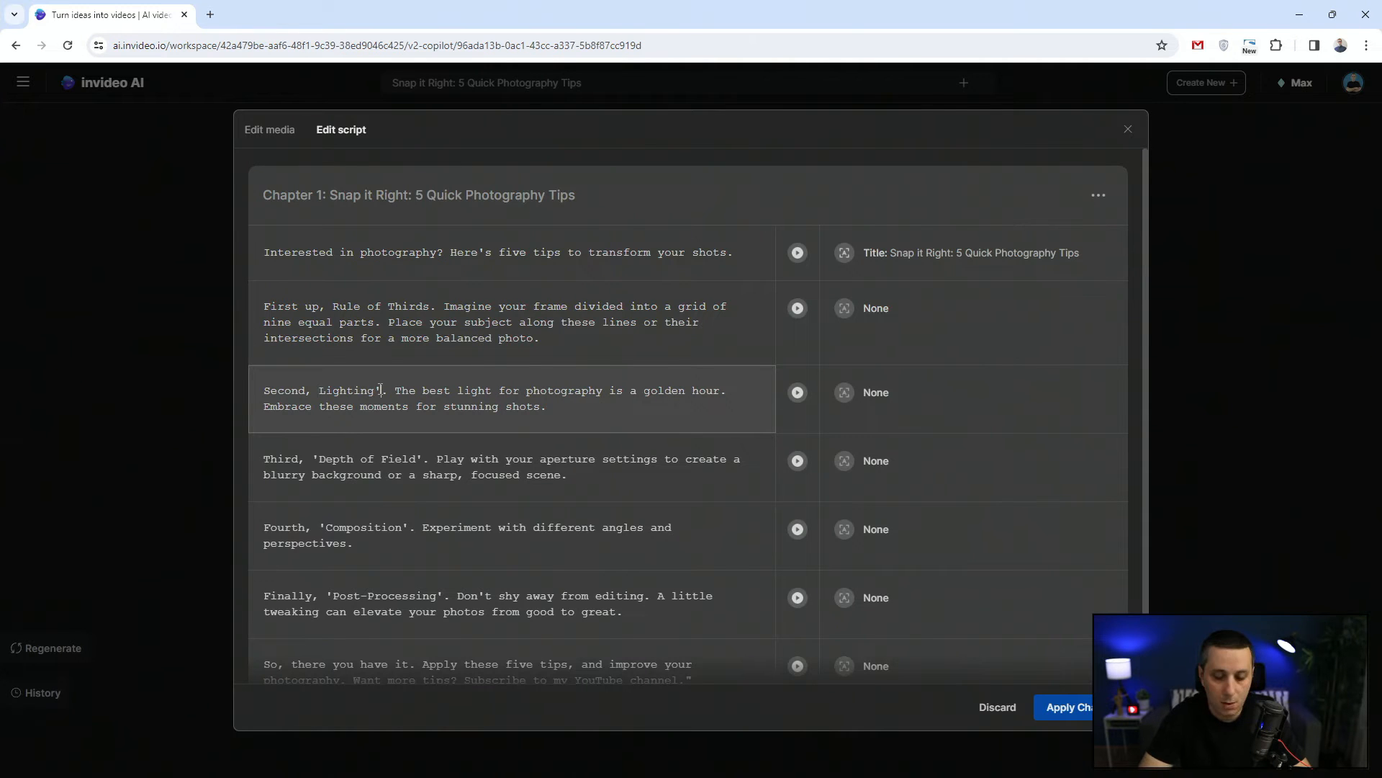
left_click(382, 390)
key("BackSpace")
left_click(318, 459)
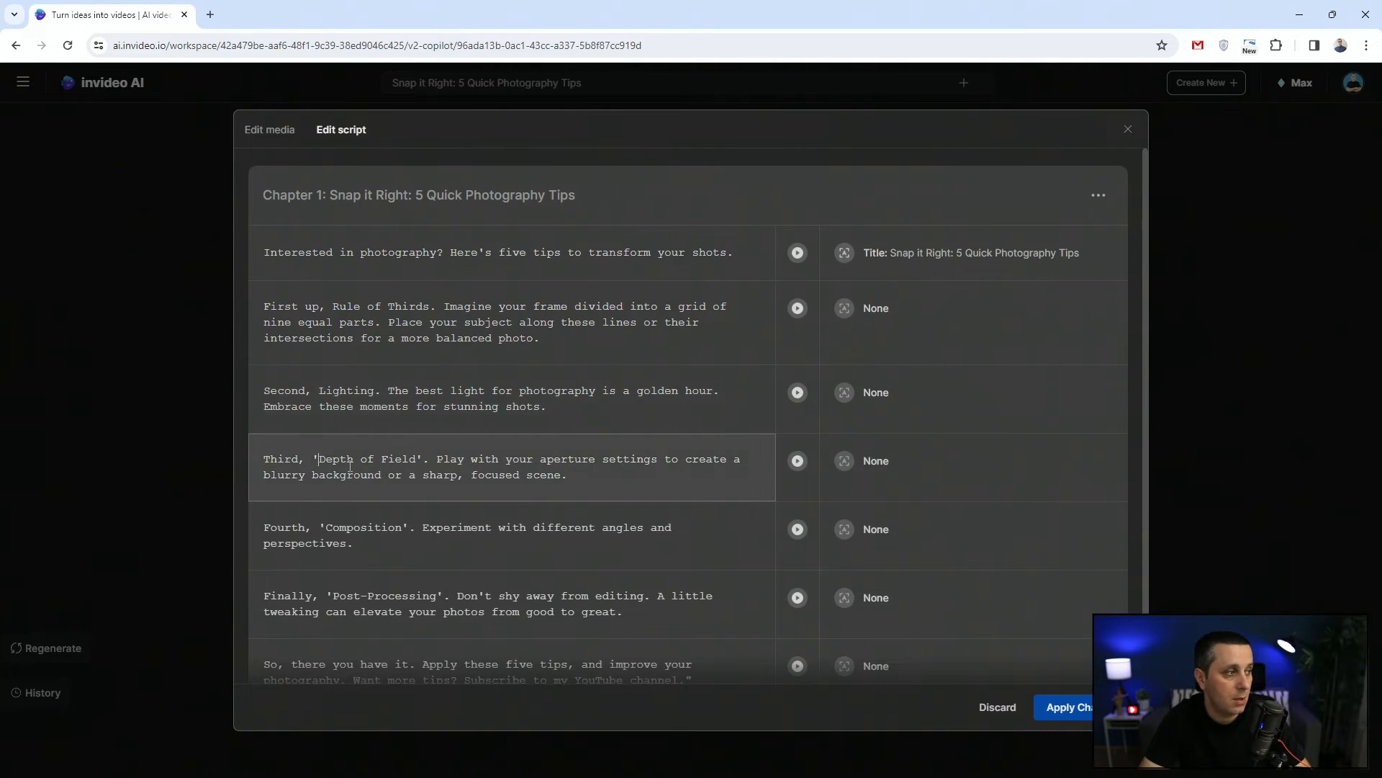
key("BackSpace")
left_click(418, 461)
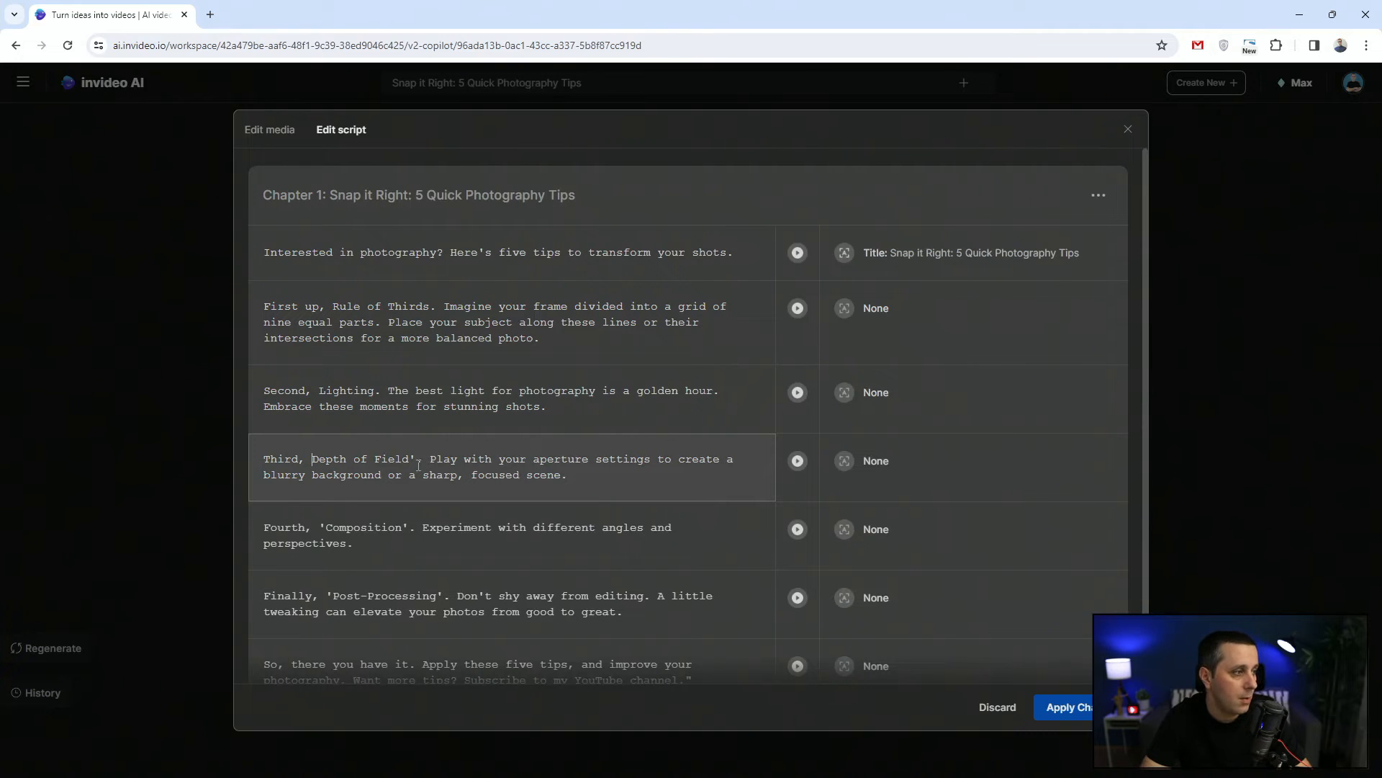
key("BackSpace")
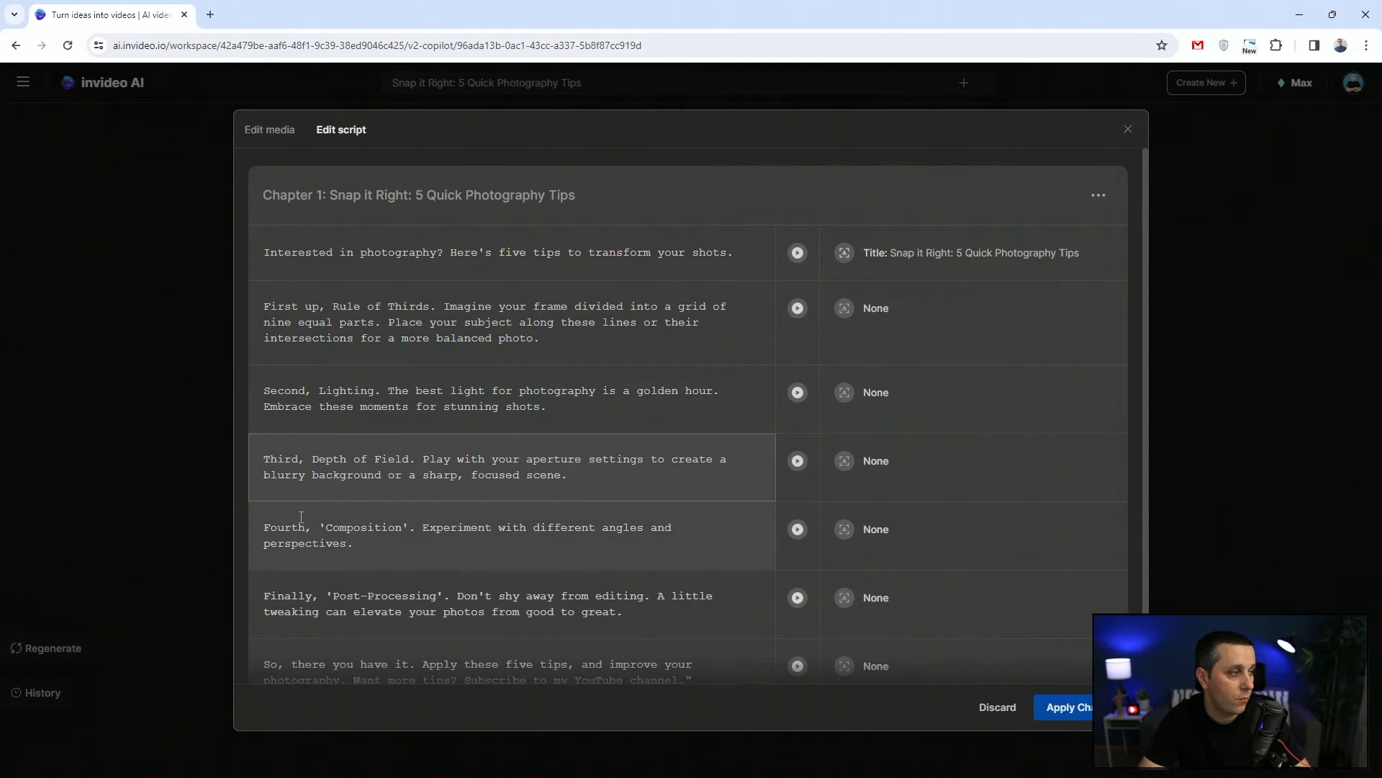
Step: Remove the quotation marks around Composition in the fourth tip and Post-Processing in the final tip
left_click(329, 524)
key("BackSpace")
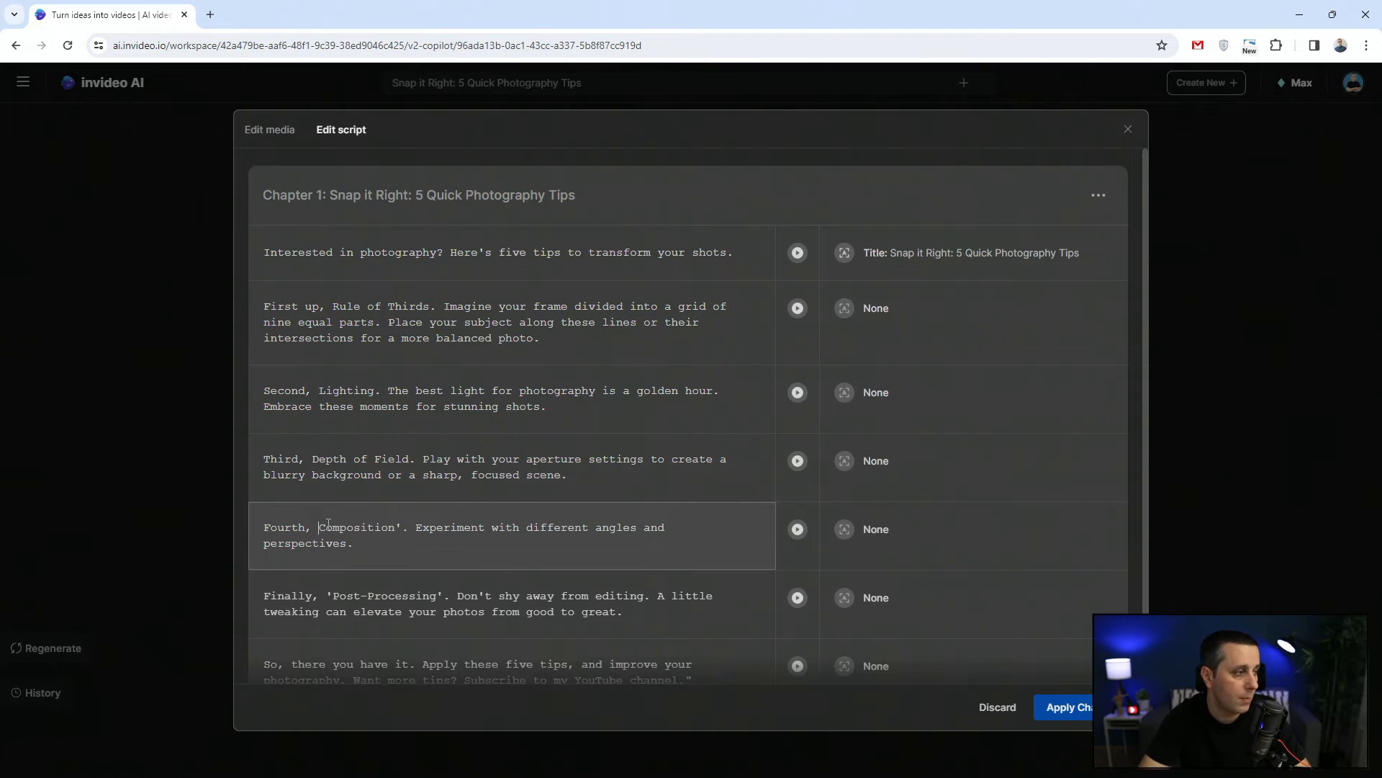
left_click(402, 523)
key("BackSpace")
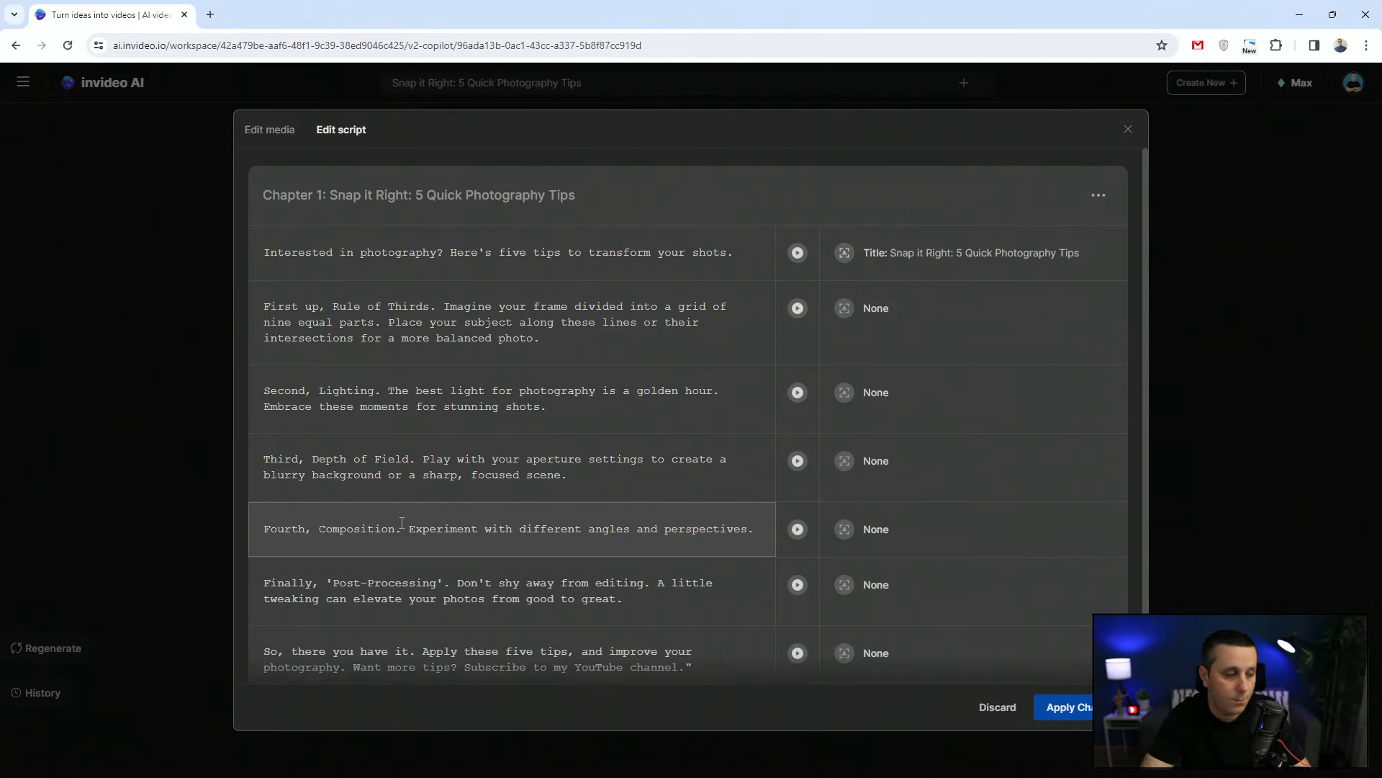
left_click(332, 584)
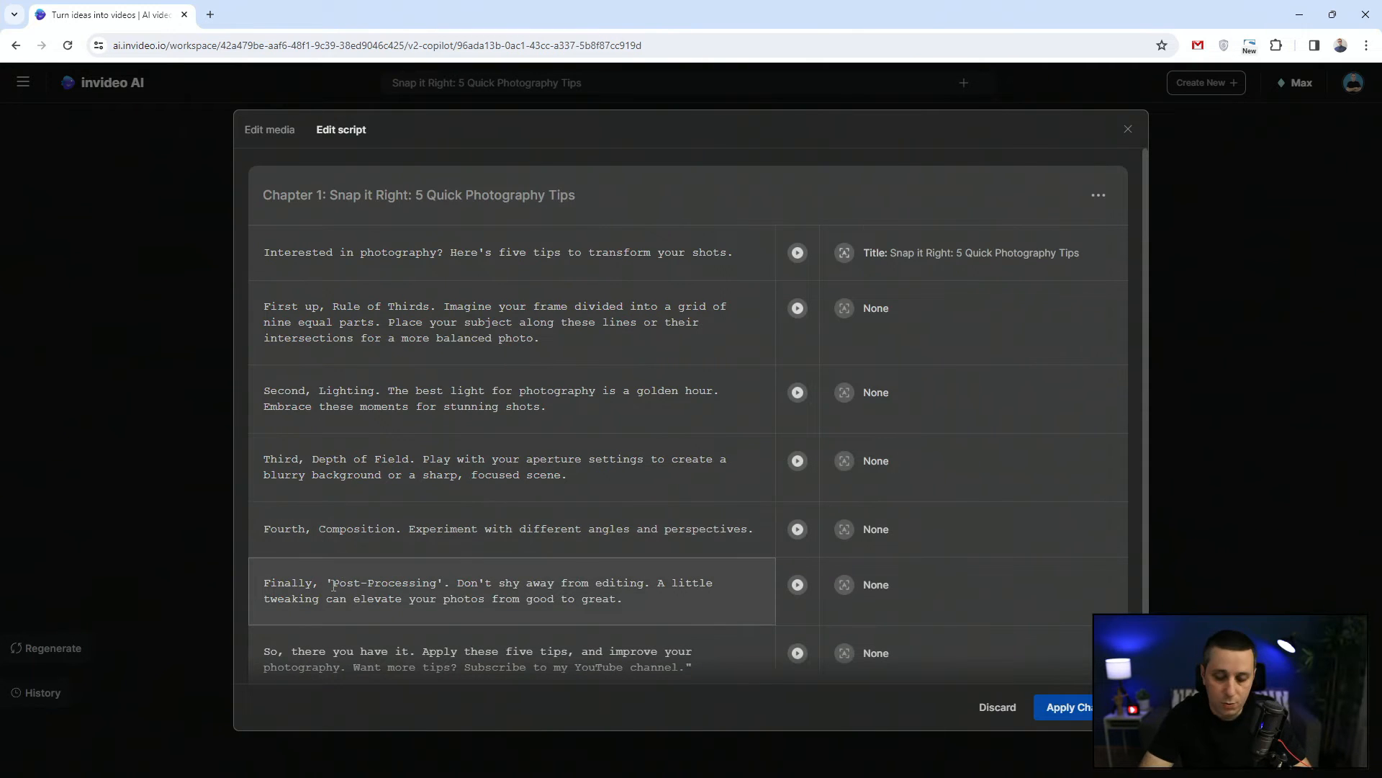
key("BackSpace")
key("BackSpace")
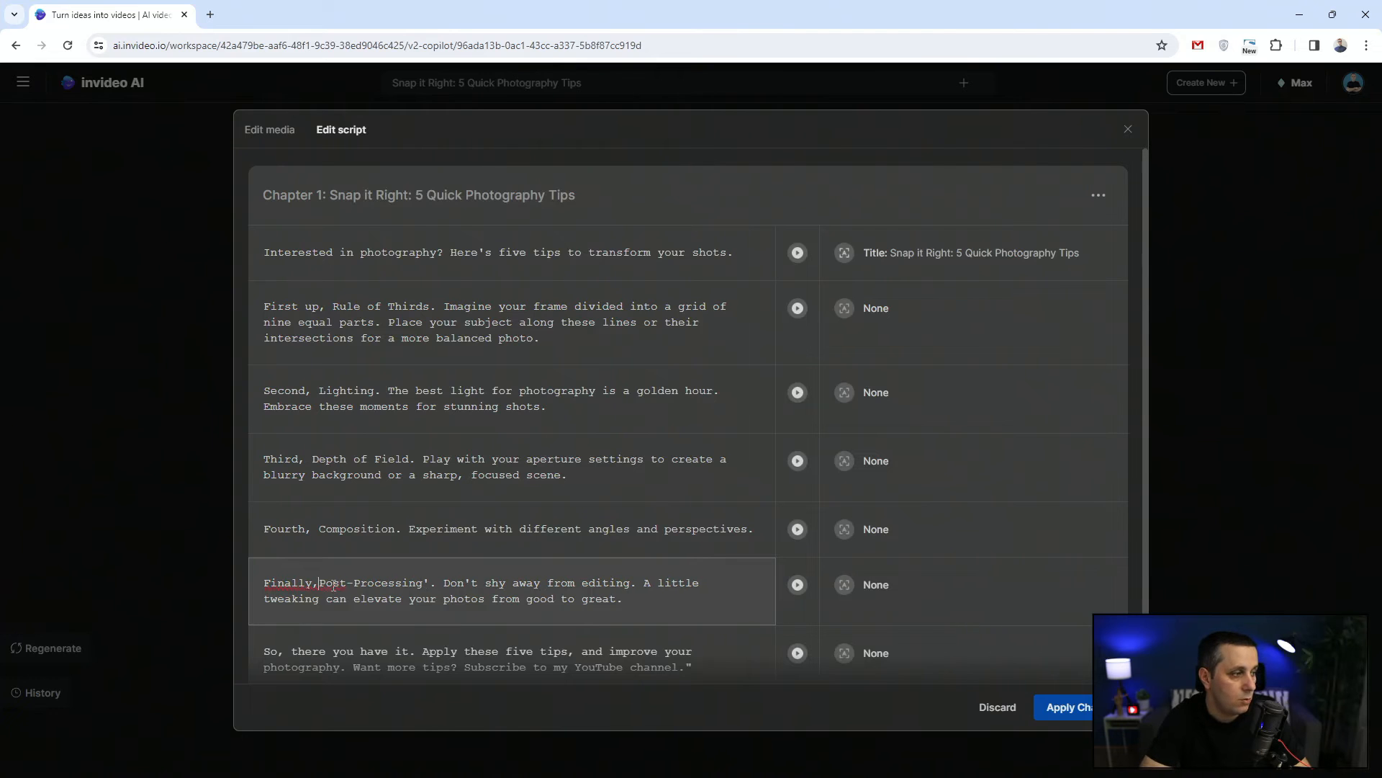
left_click(430, 580)
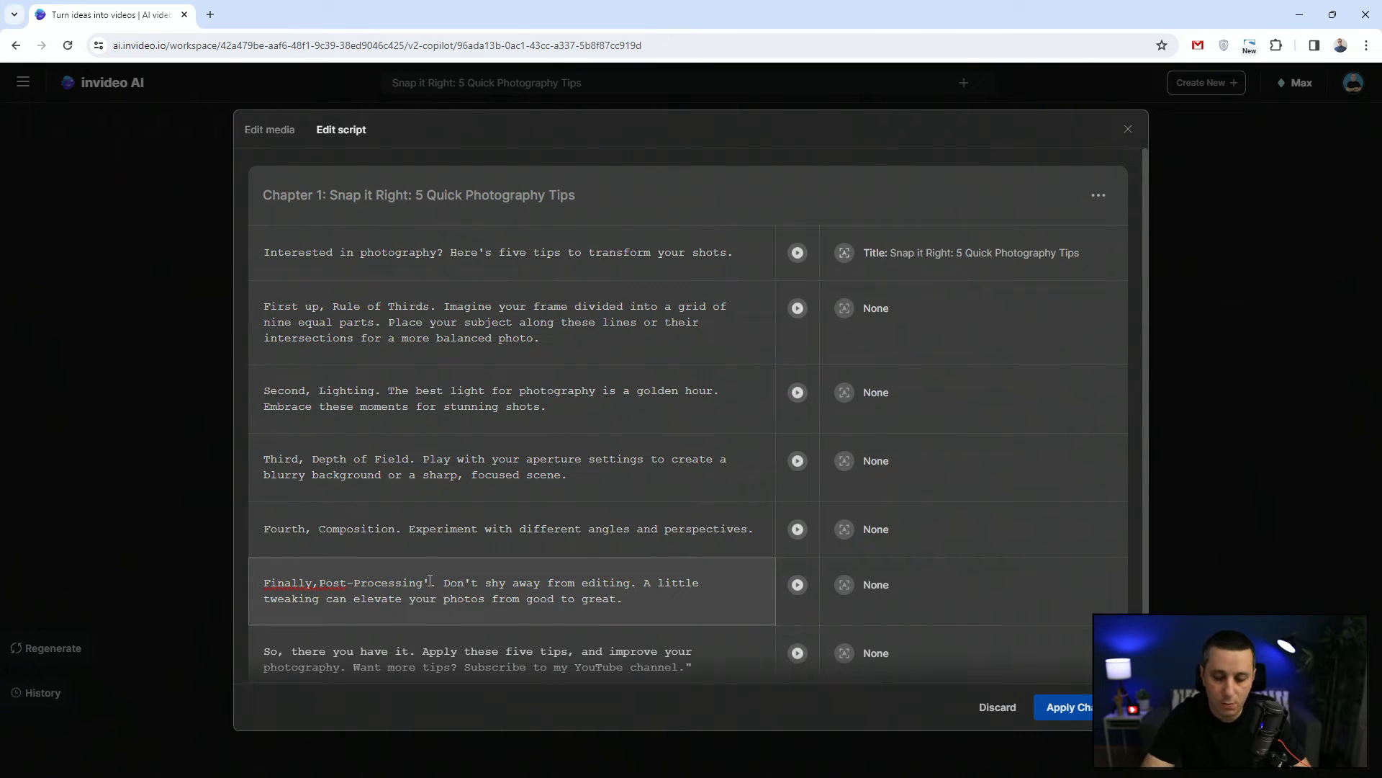
key("BackSpace")
Step: Insert "(short pause)" before "Apply these five tips" in the closing line and apply the script changes
scroll(428, 551, "down", 1)
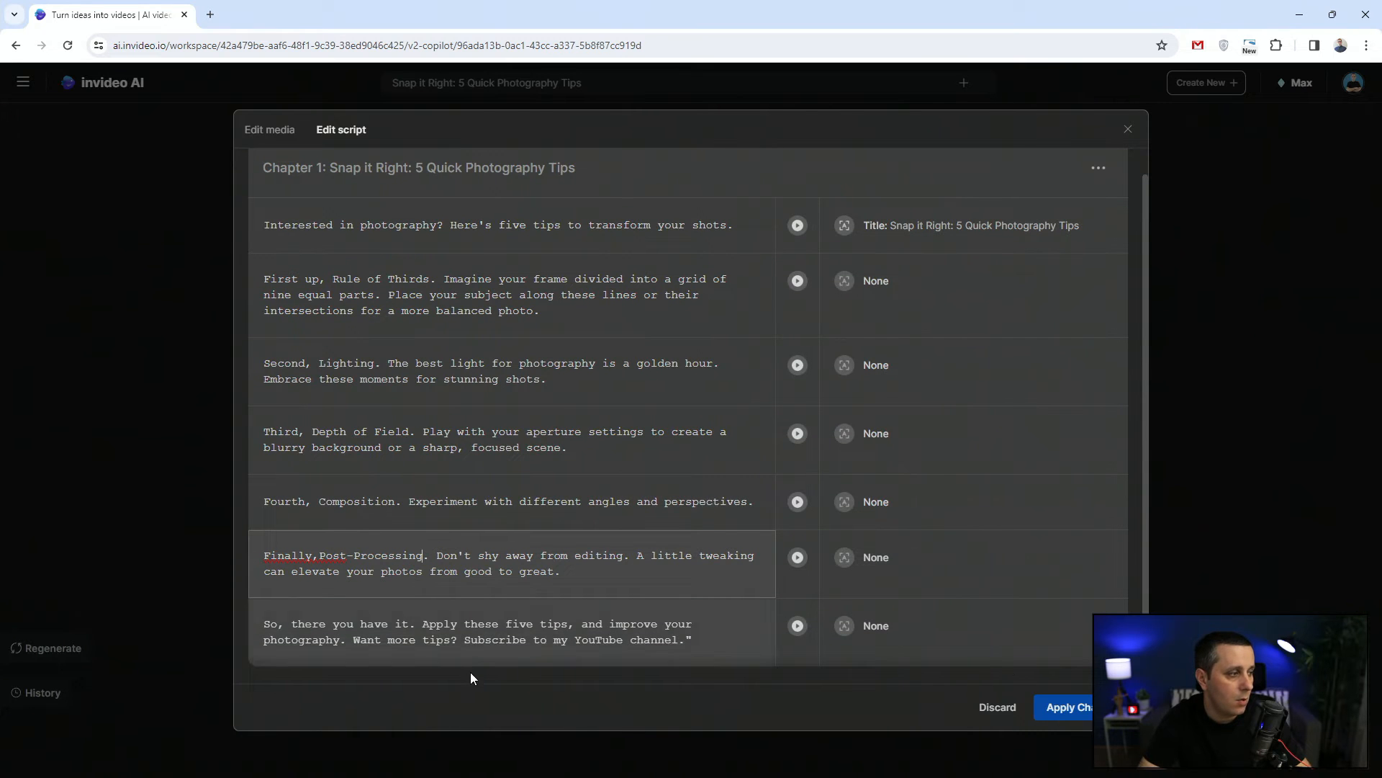
left_click(417, 625)
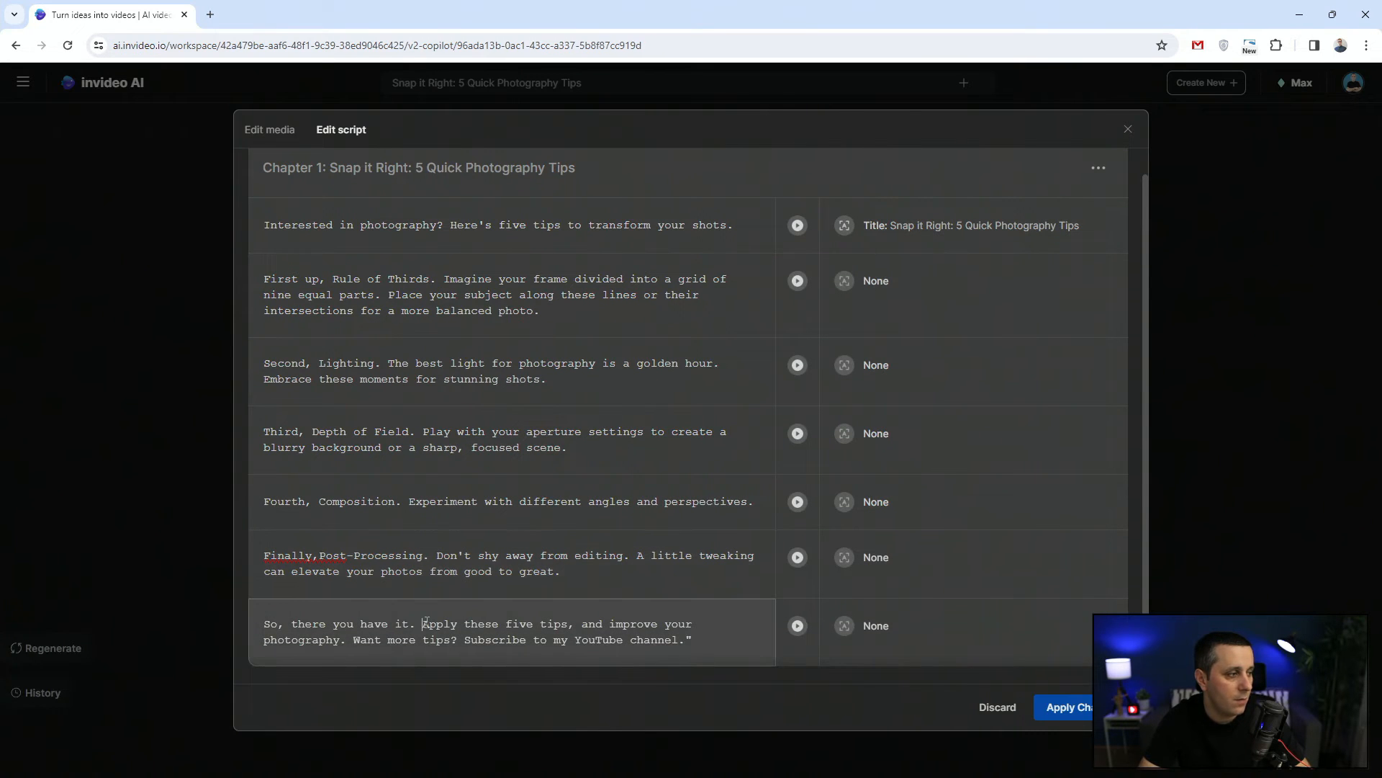
type("1)")
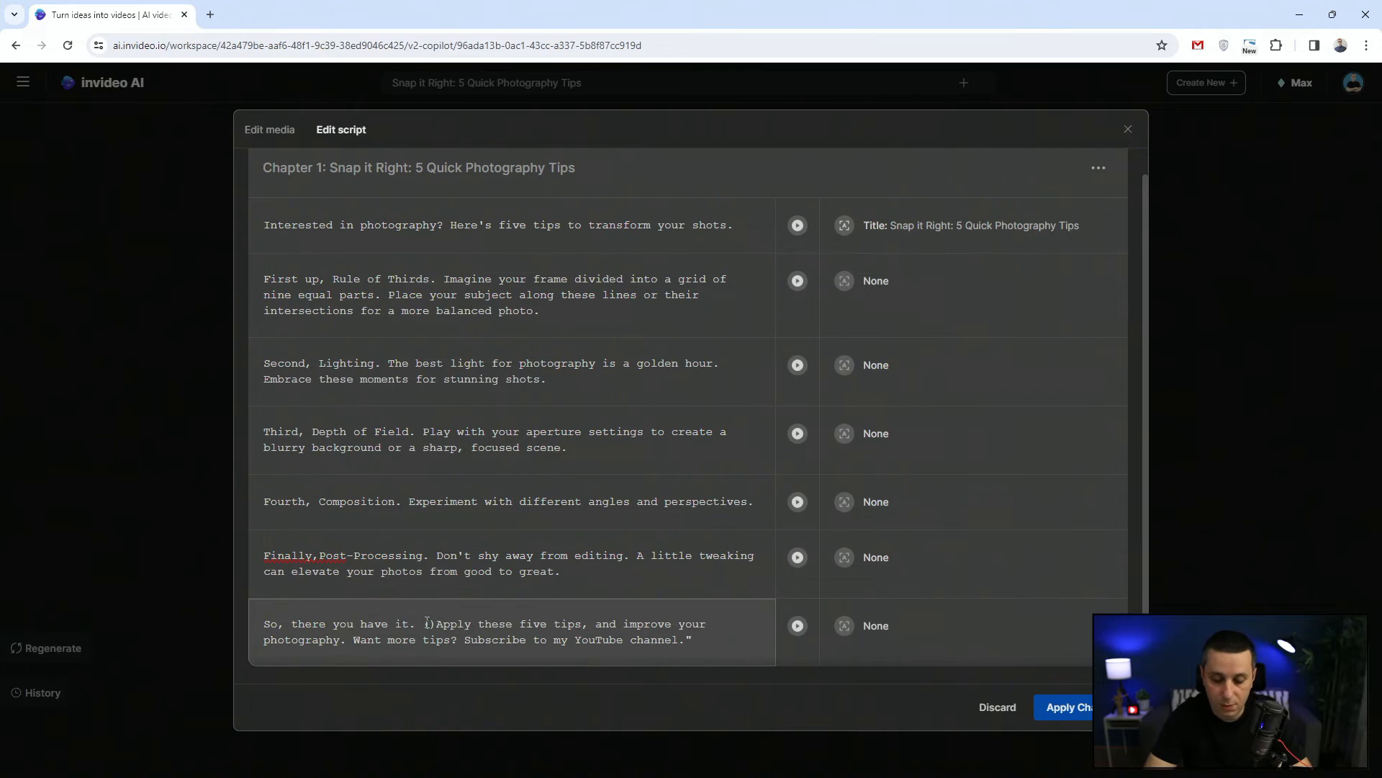
type("short pause")
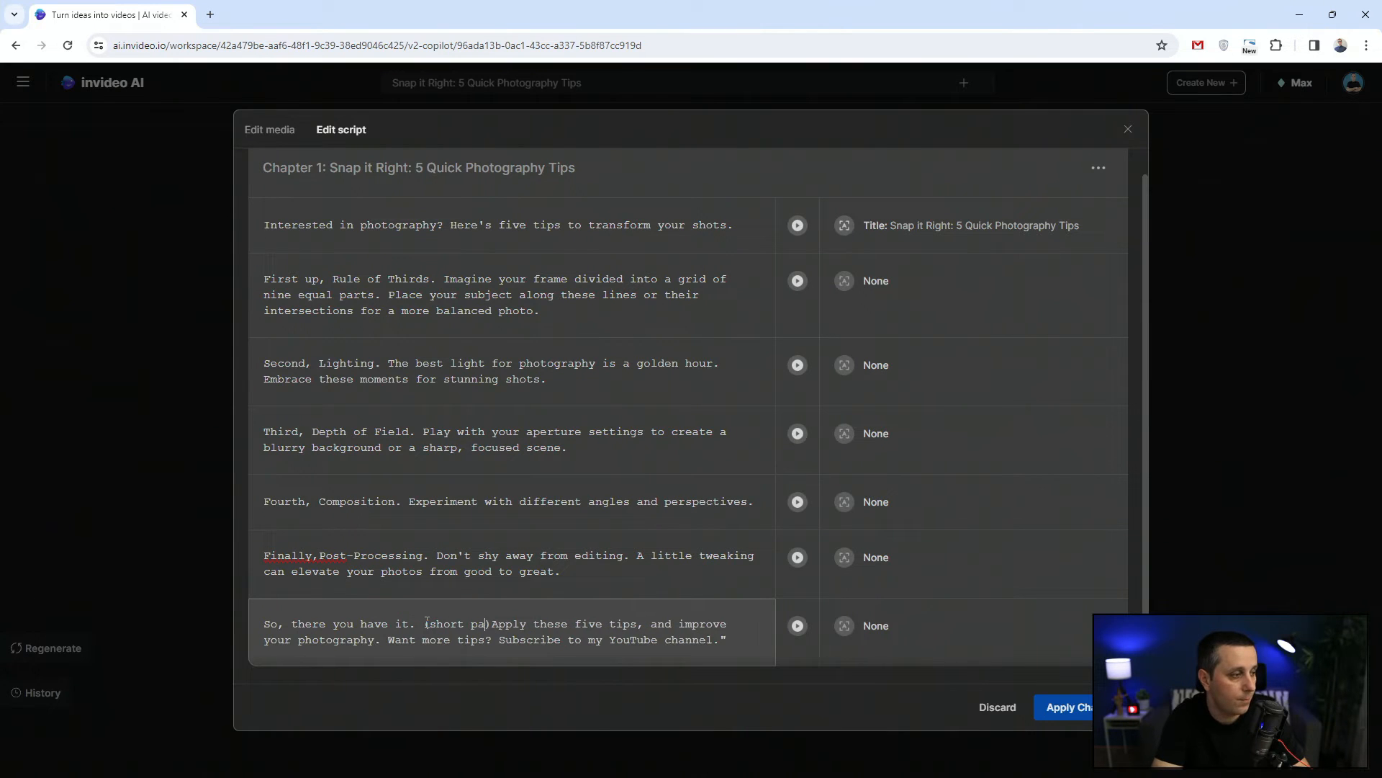
key("Right")
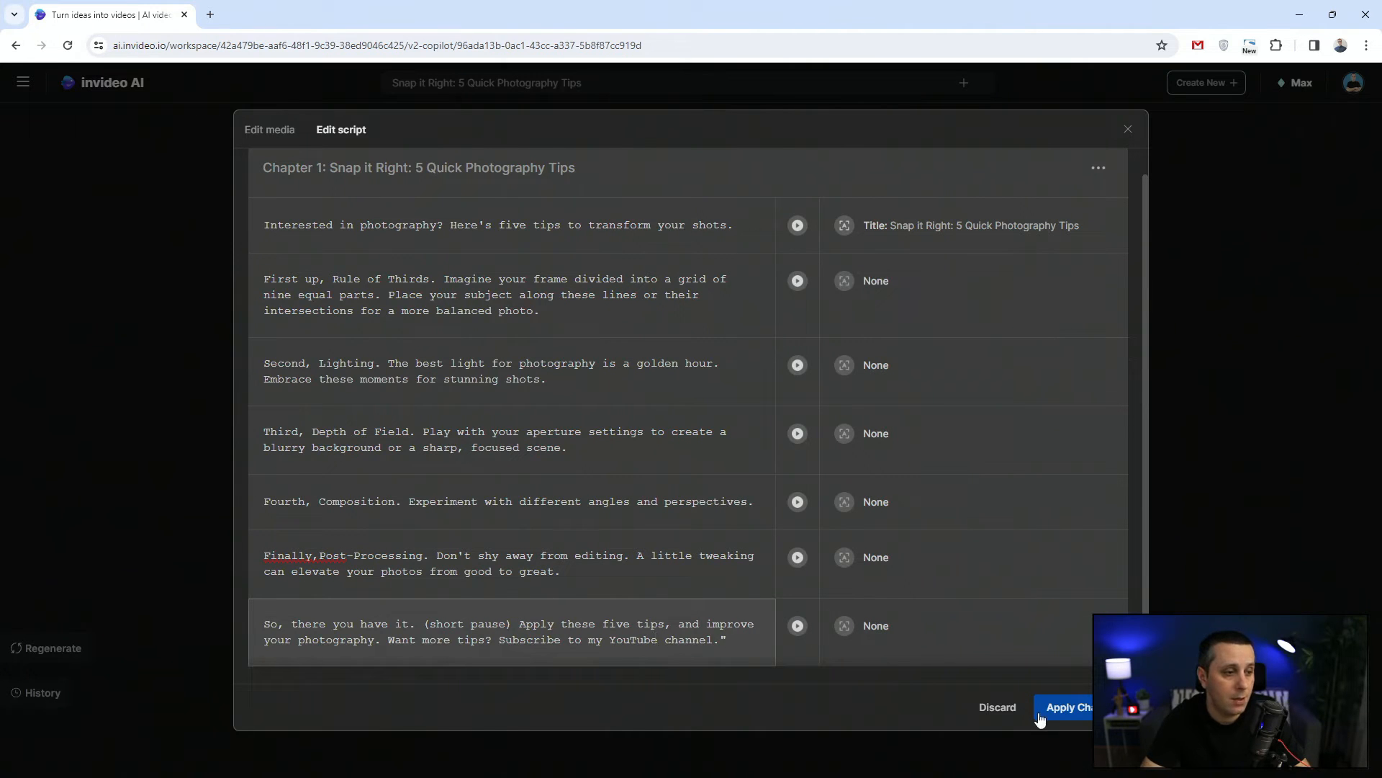
left_click(1073, 705)
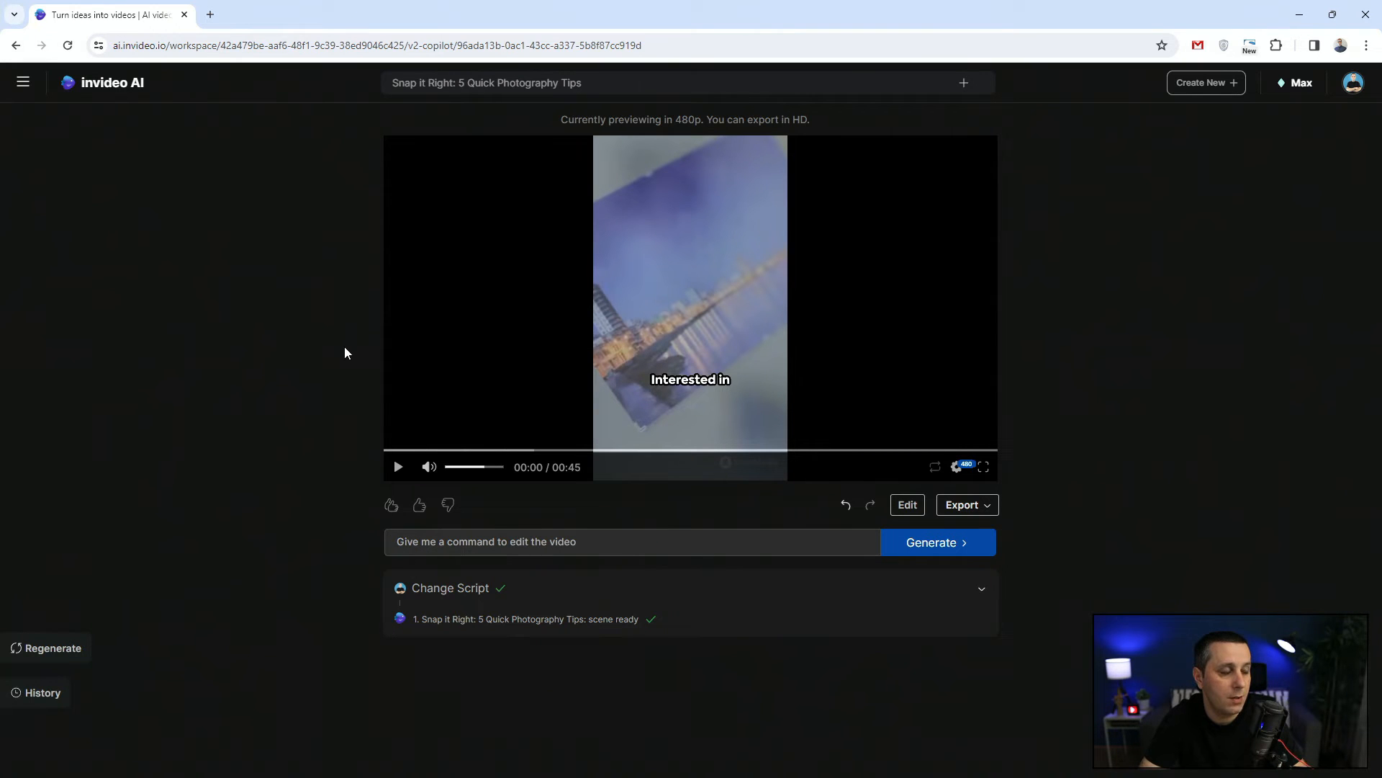
Step: Play the updated video through to the end to check the revised voice-over and pause
left_click(399, 468)
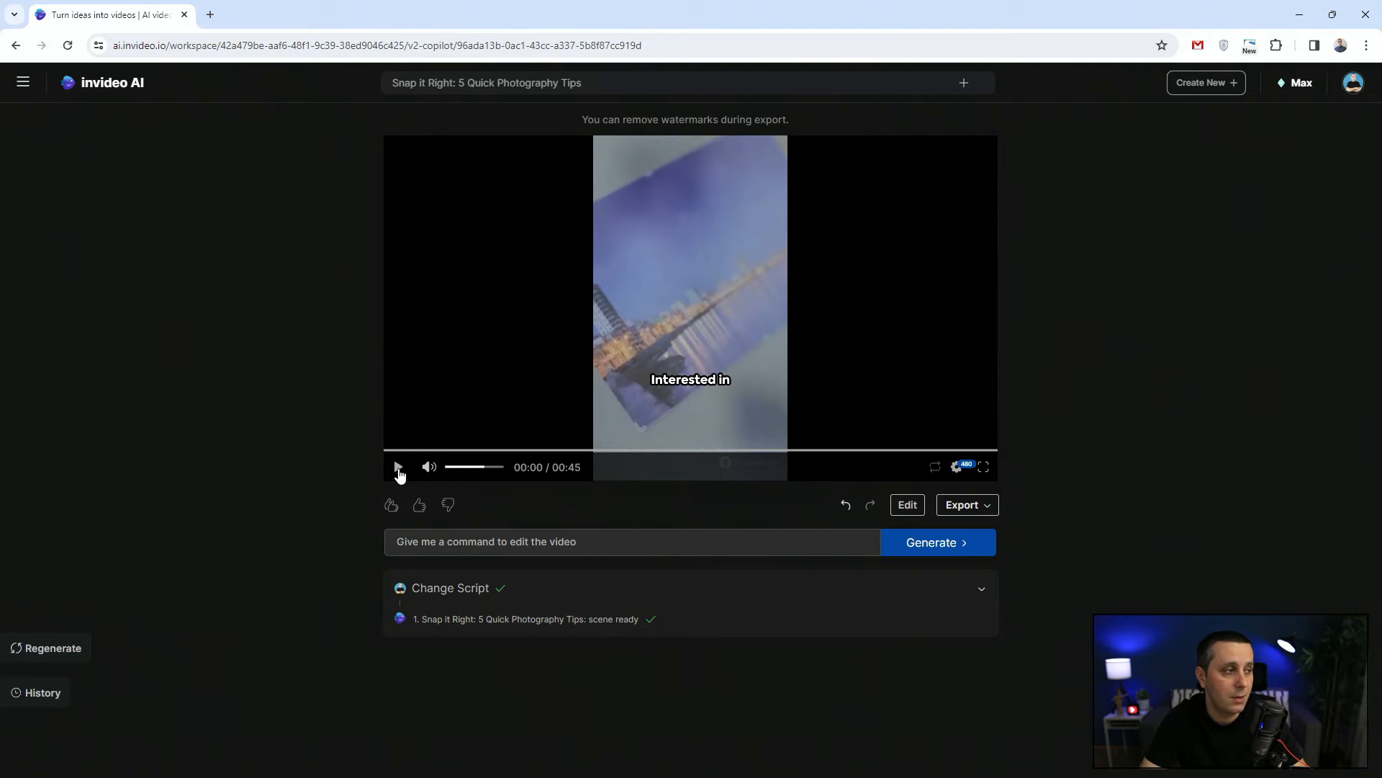
left_click(398, 468)
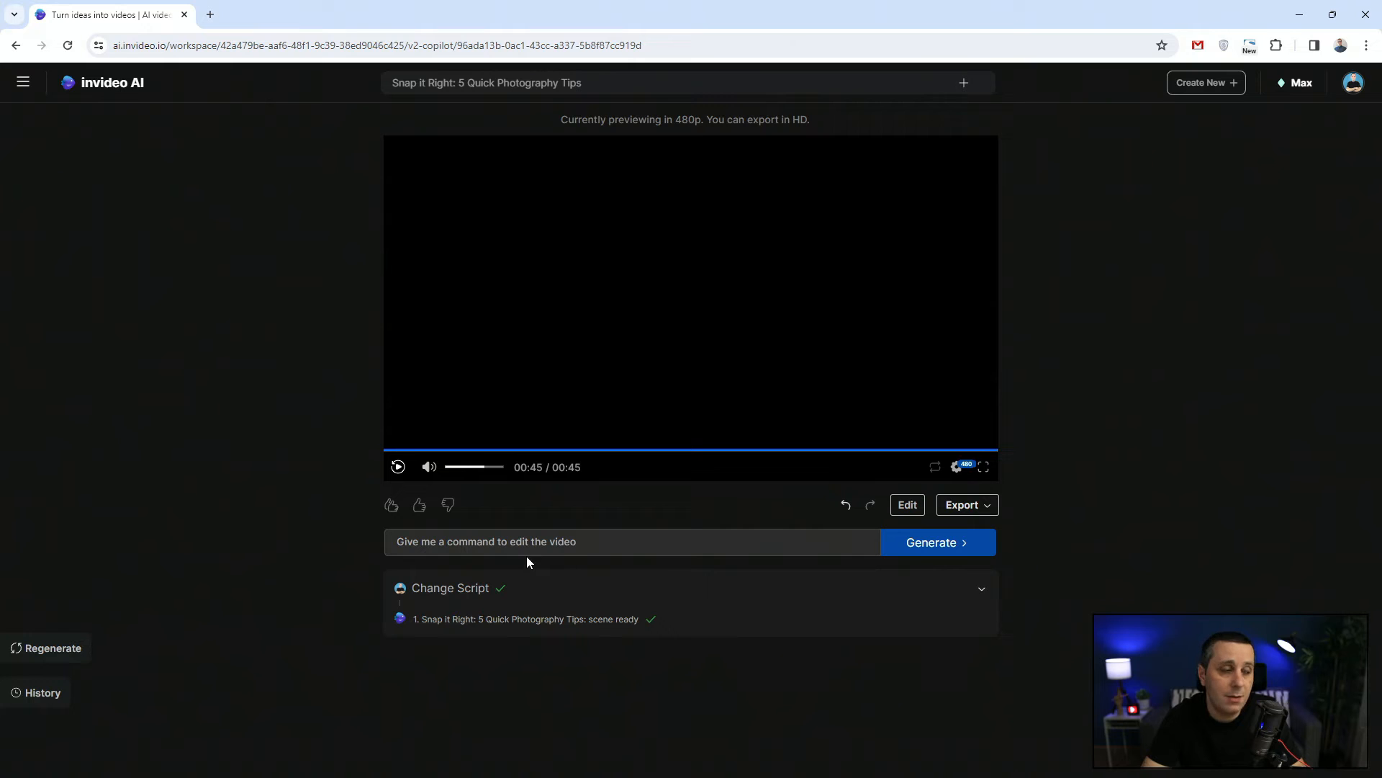
left_click(548, 545)
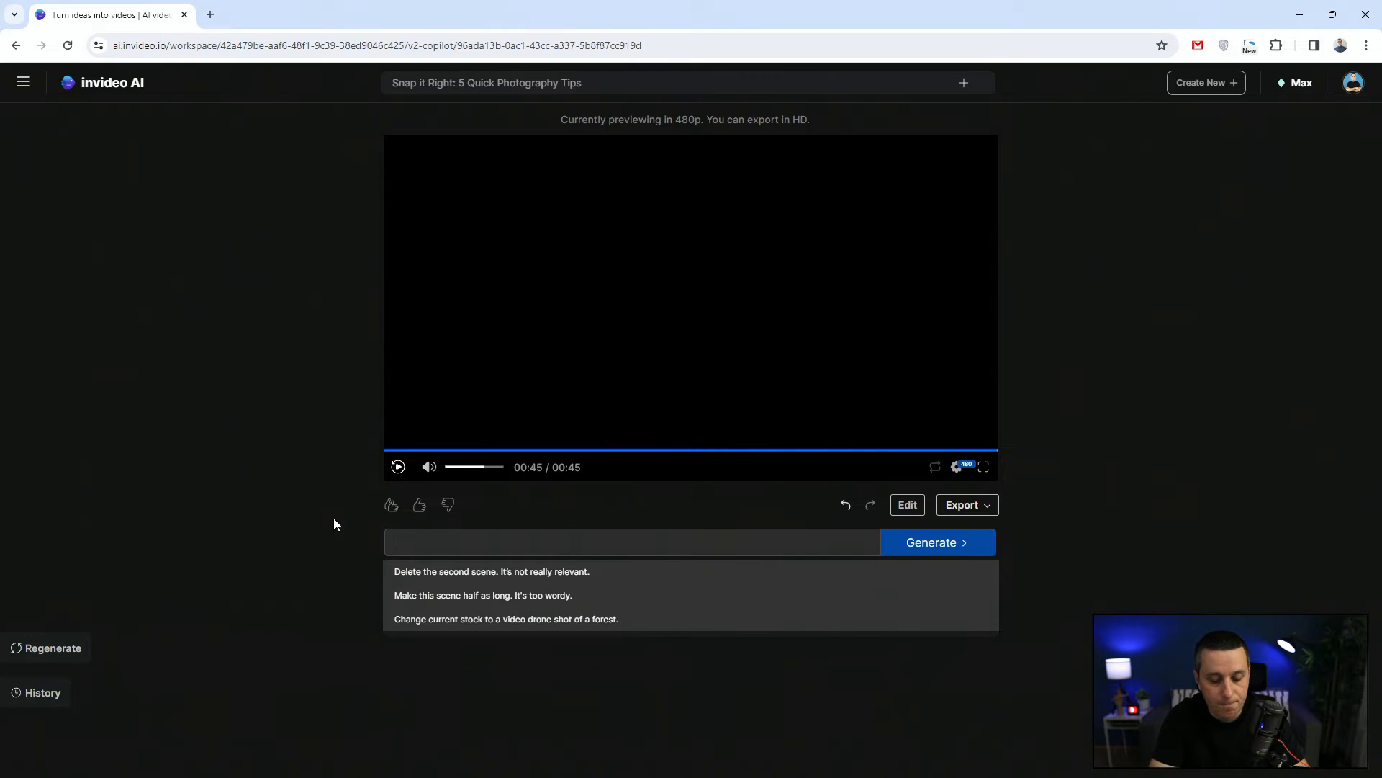
type("change the te")
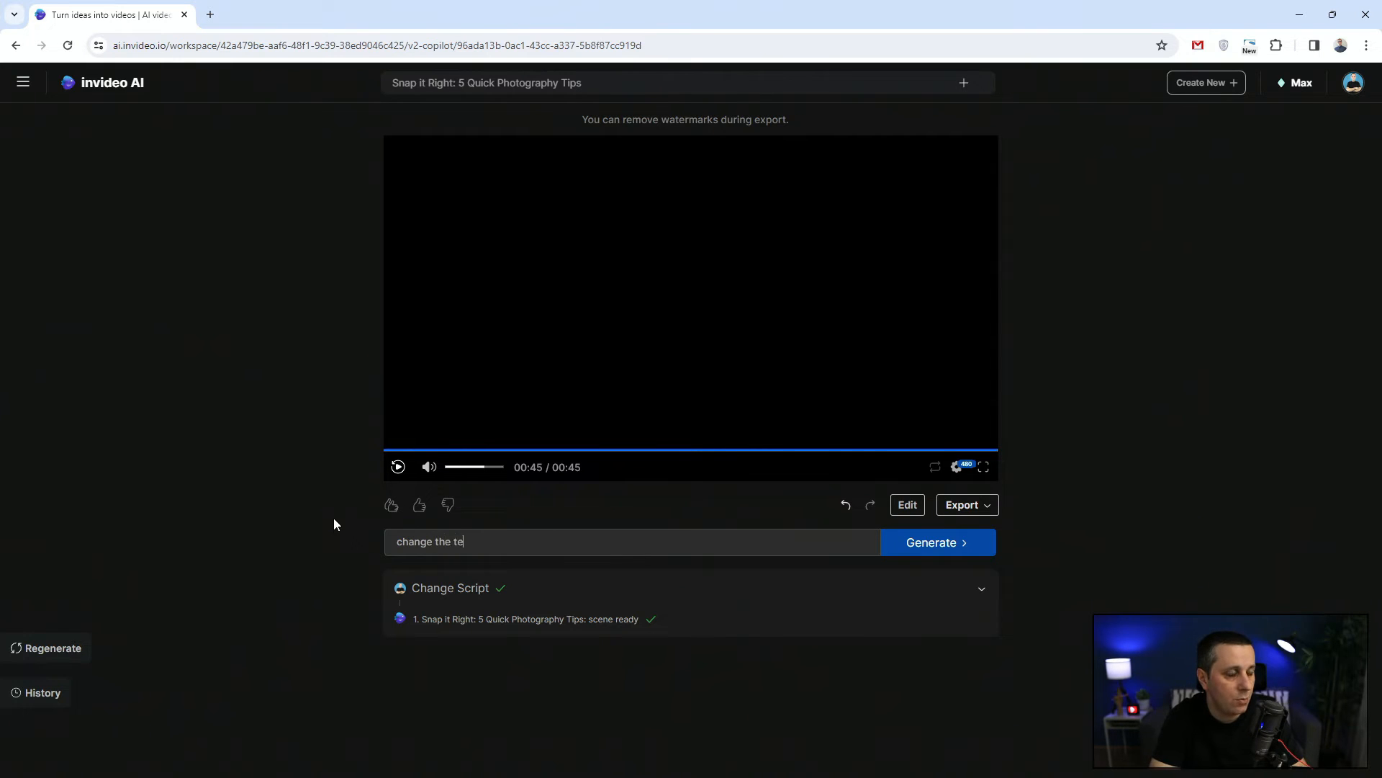
type("mpo o")
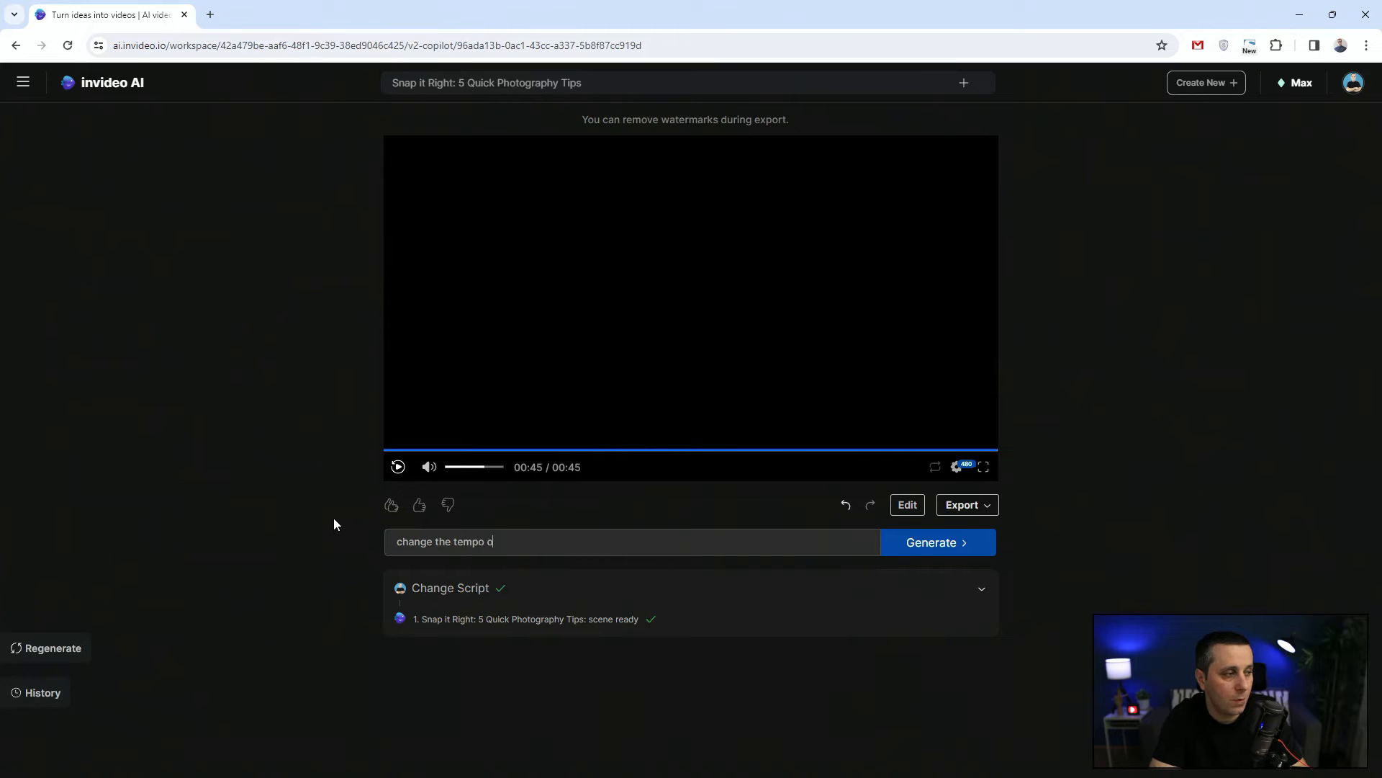
type("f a voiceover to ")
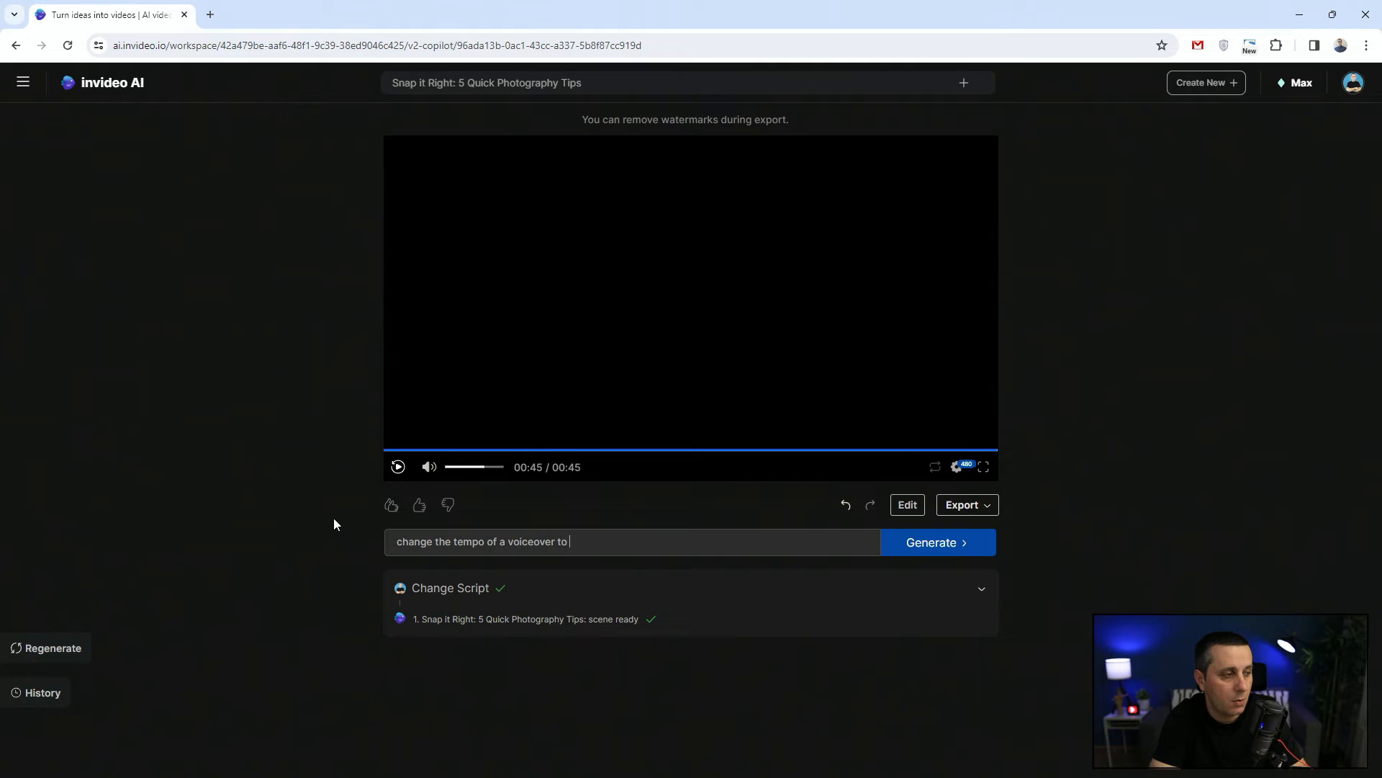
type("a slower")
Step: Regenerate the video with the command "slow the voiceover a little bit, and extend the video by 5 seconds."
key("ctrl+a")
type("slowe")
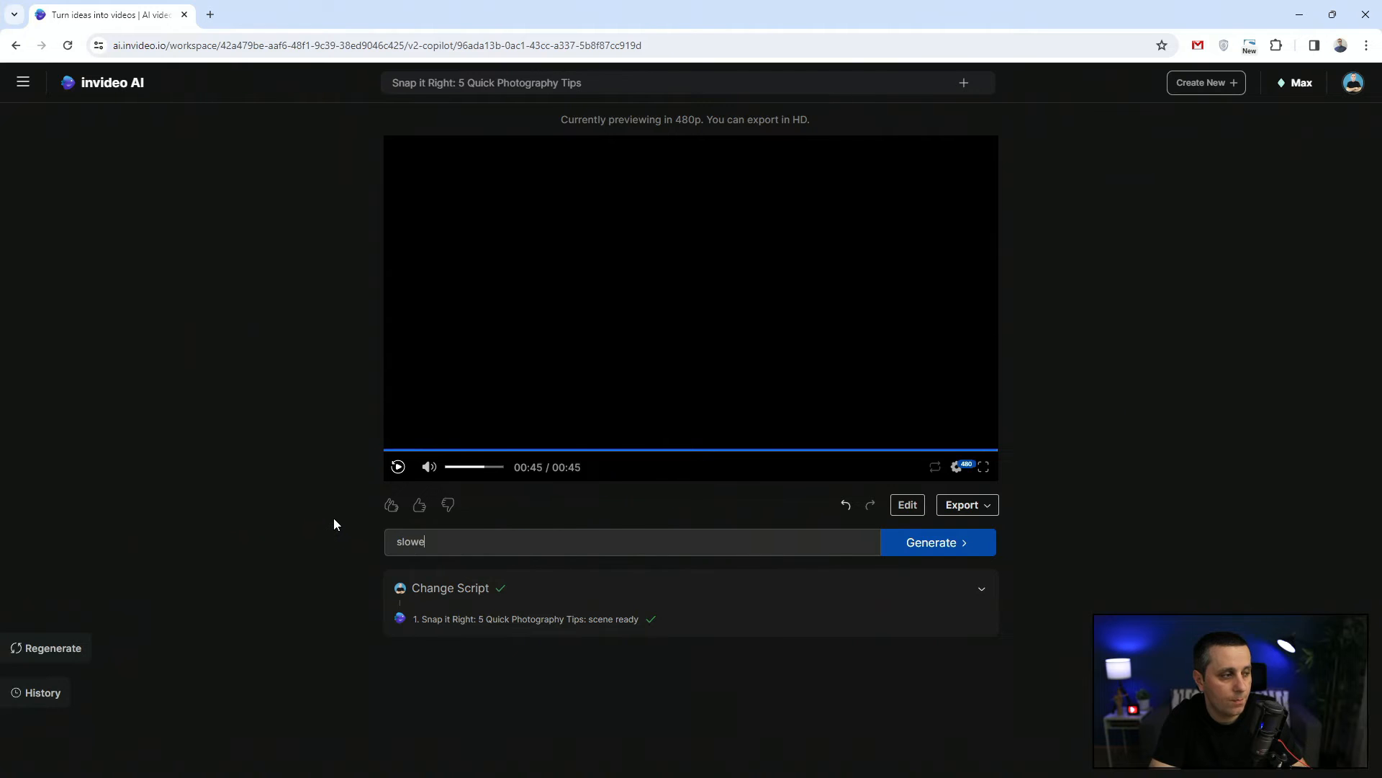
key("BackSpace")
type("the voiceove")
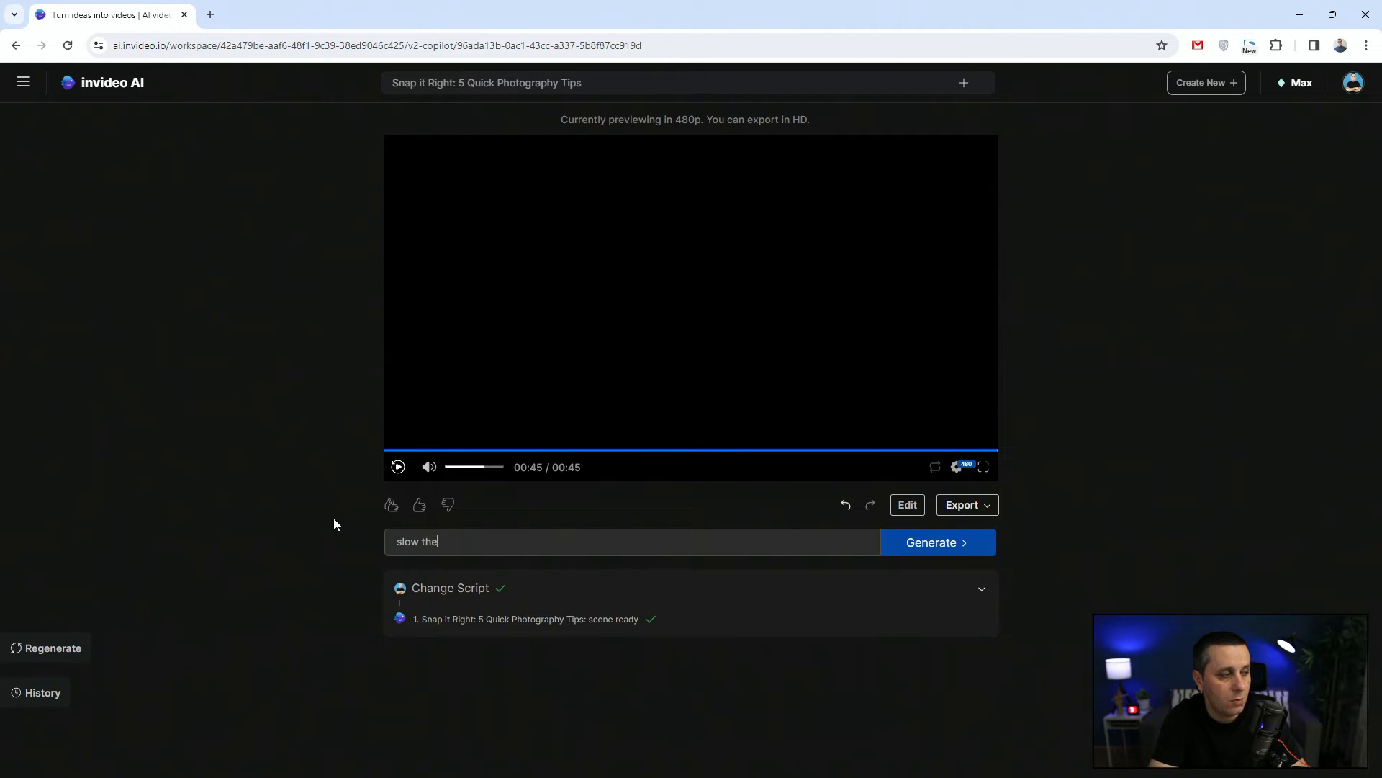
type("r ")
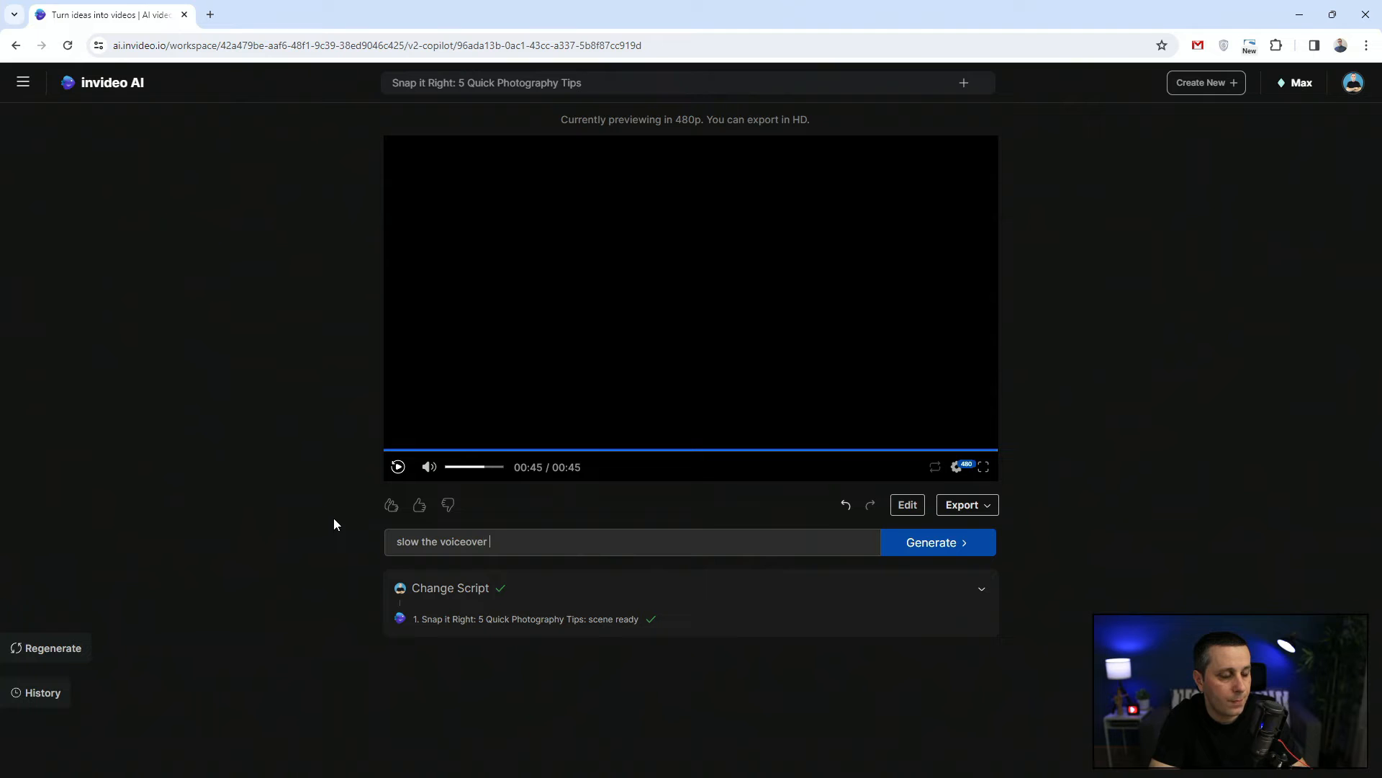
type("a little bit, and e")
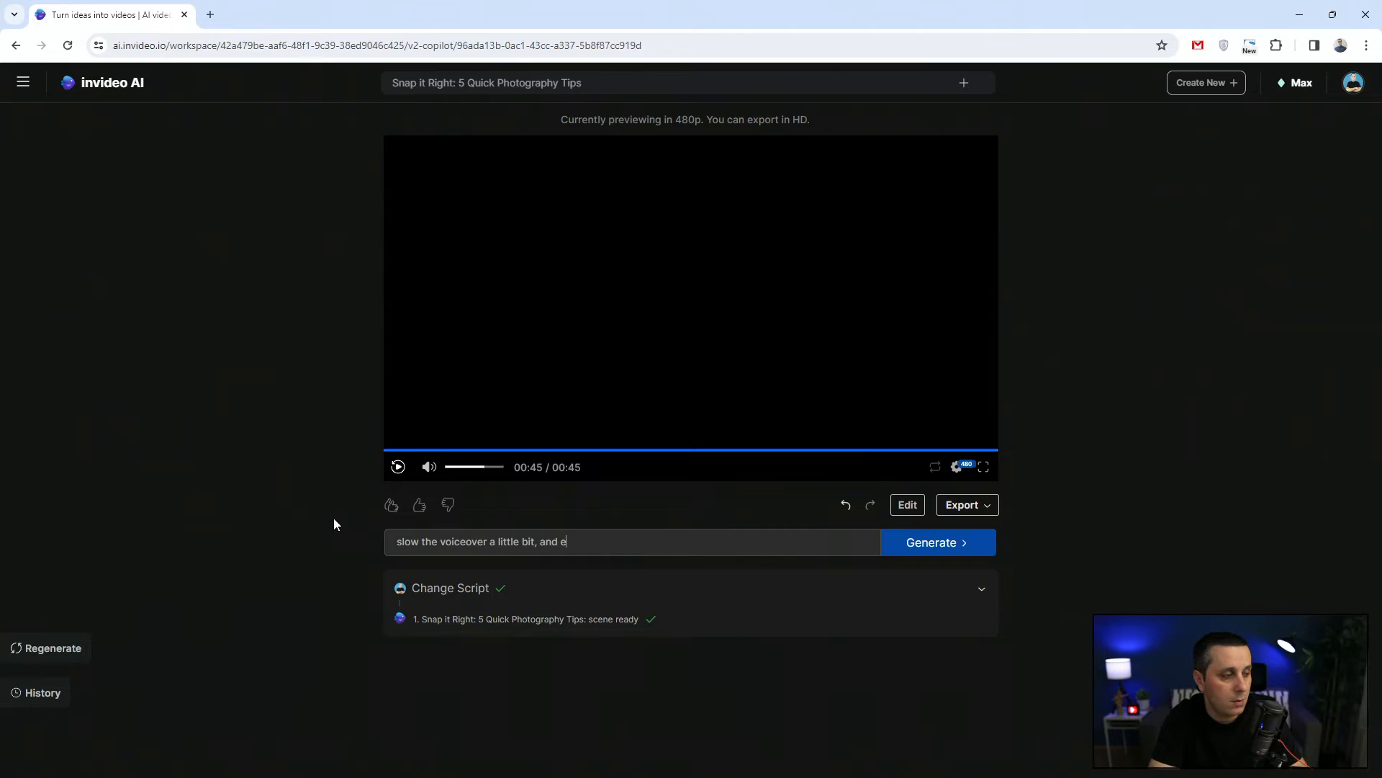
type("xtend the vid")
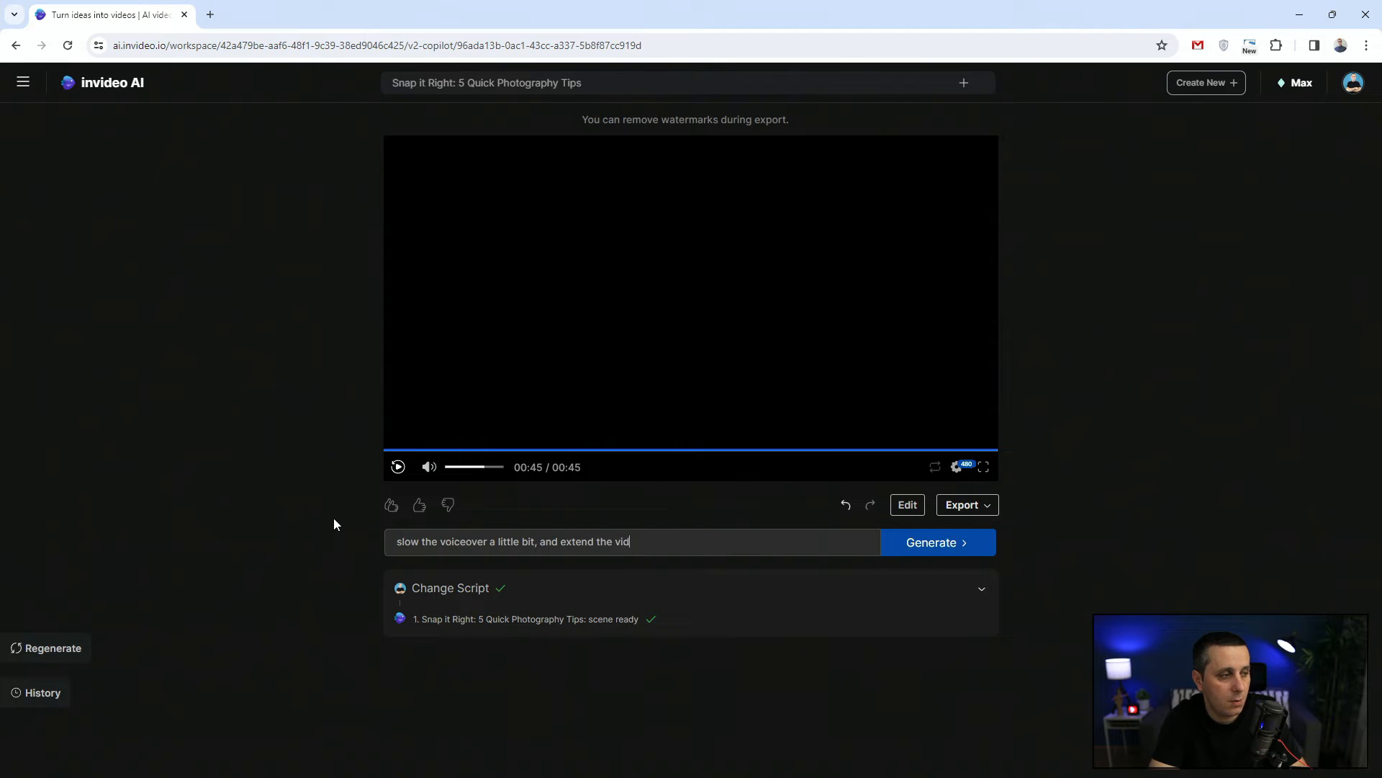
type("eo by 5 ")
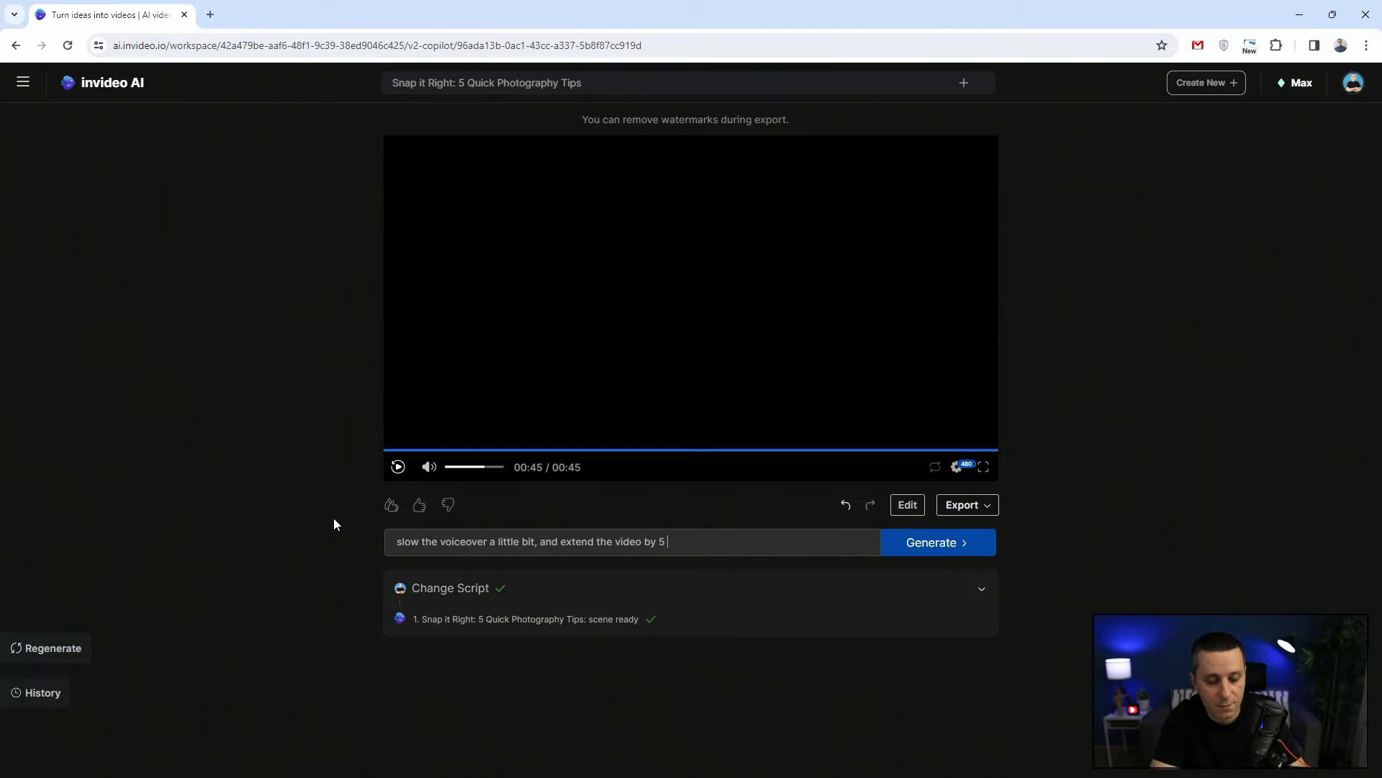
type("seconds.")
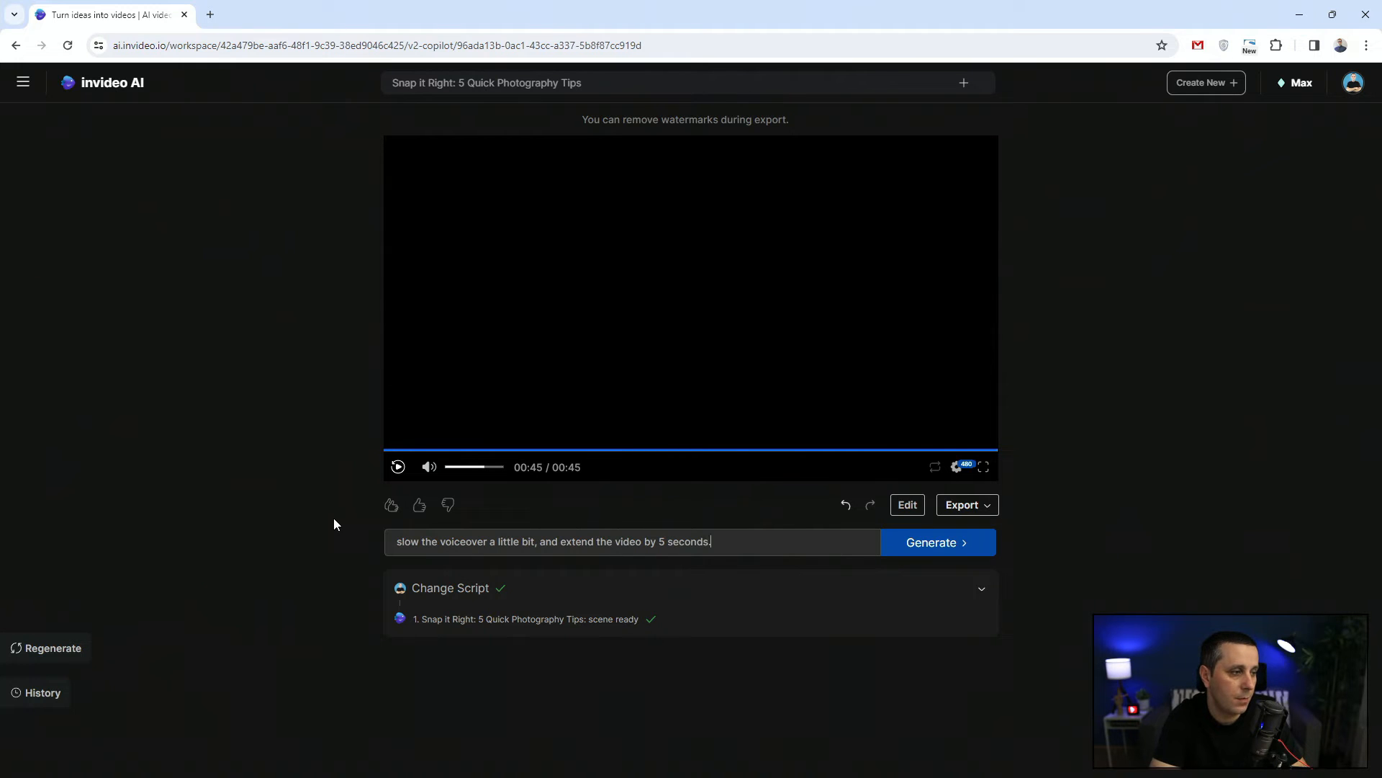
key("Return")
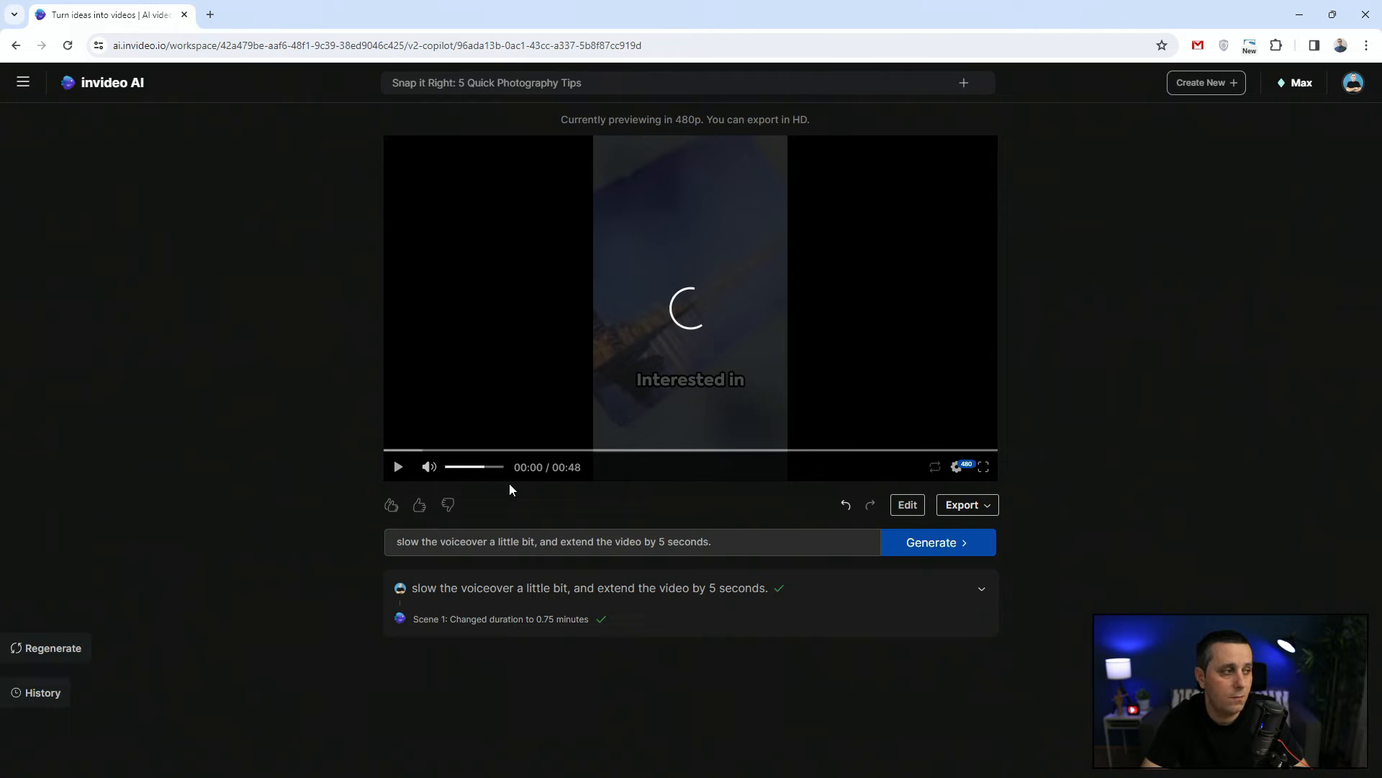
Step: Play the regenerated video from the beginning and skip ahead to its closing part to check the voice-over pace
left_click(398, 466)
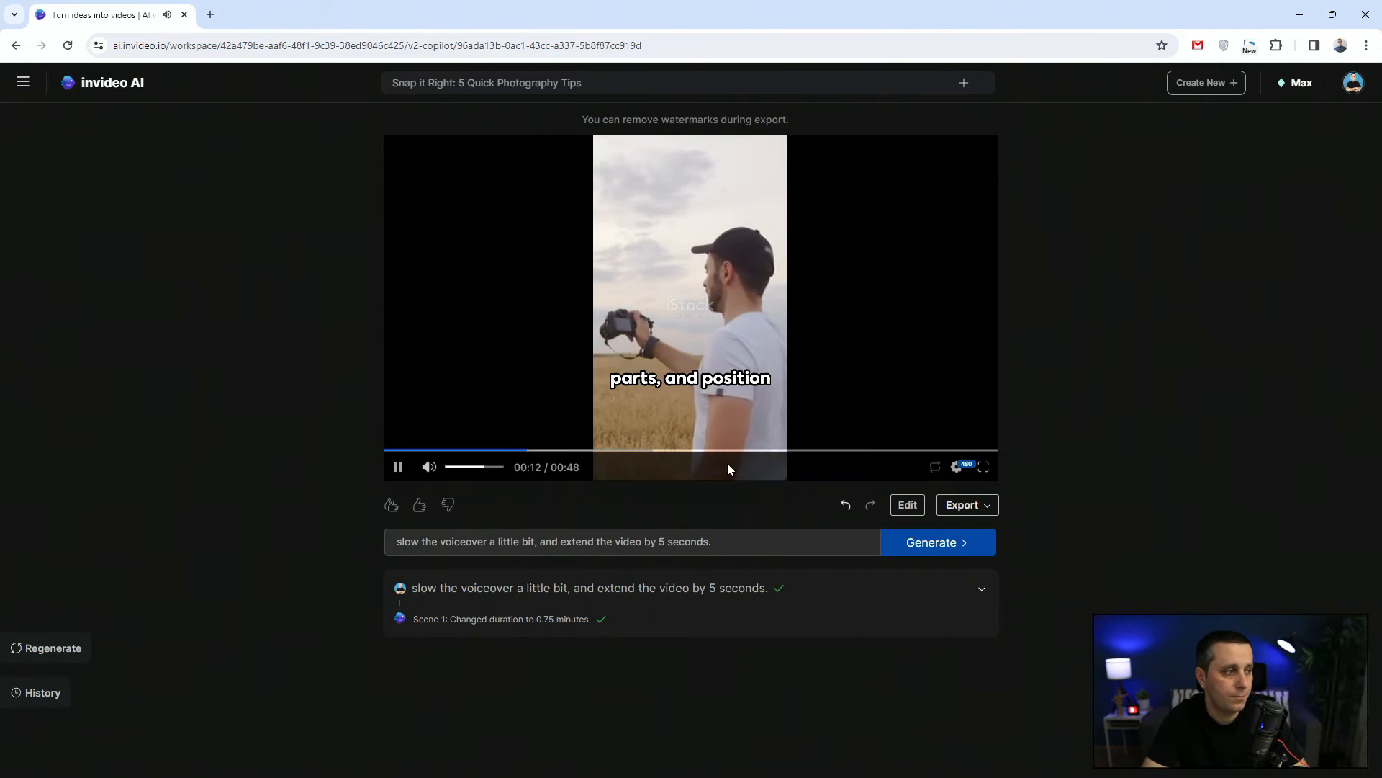
mouse_move(397, 475)
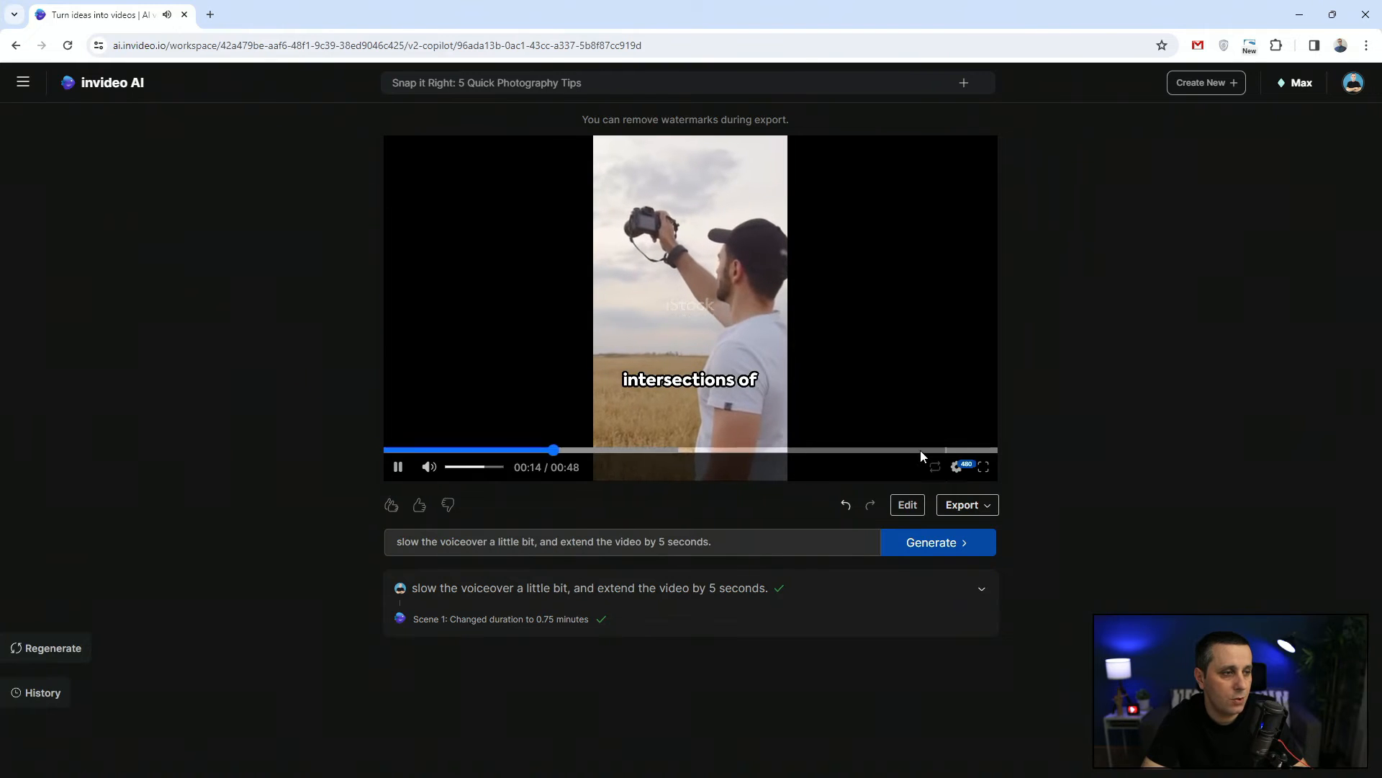
left_click(877, 451)
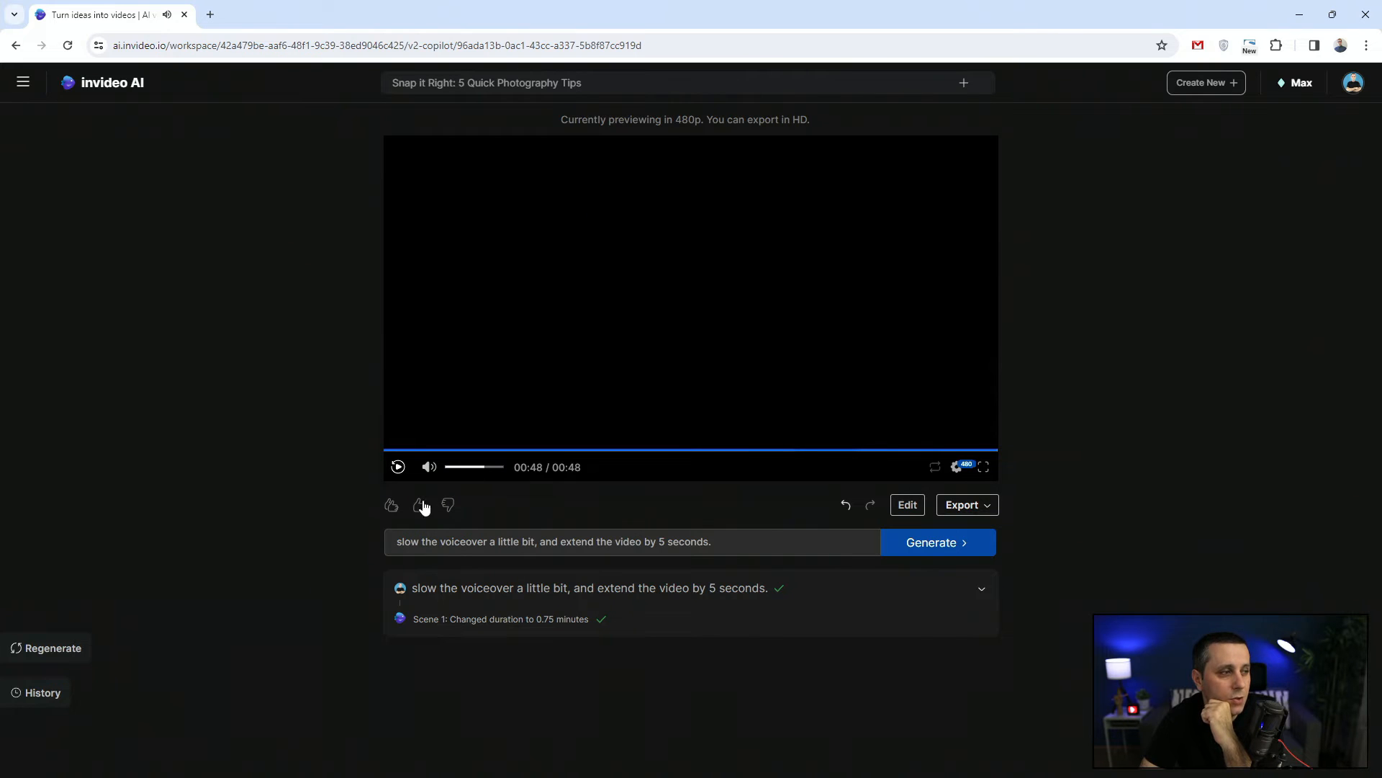
Step: Open the regenerated script, examine its wording down to "Craving more tips?" in the closing line, and close it without editing
left_click(909, 504)
left_click(357, 132)
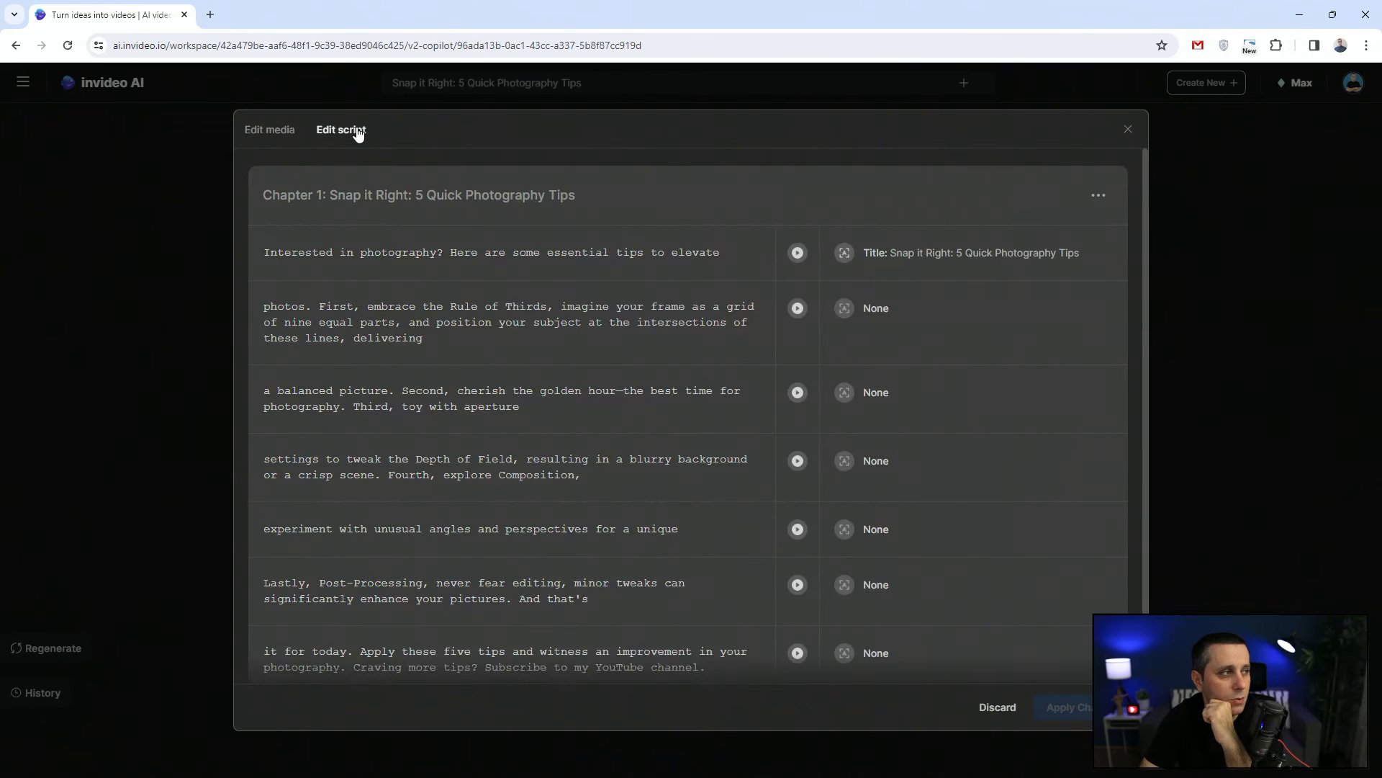
scroll(504, 324, "down", 1)
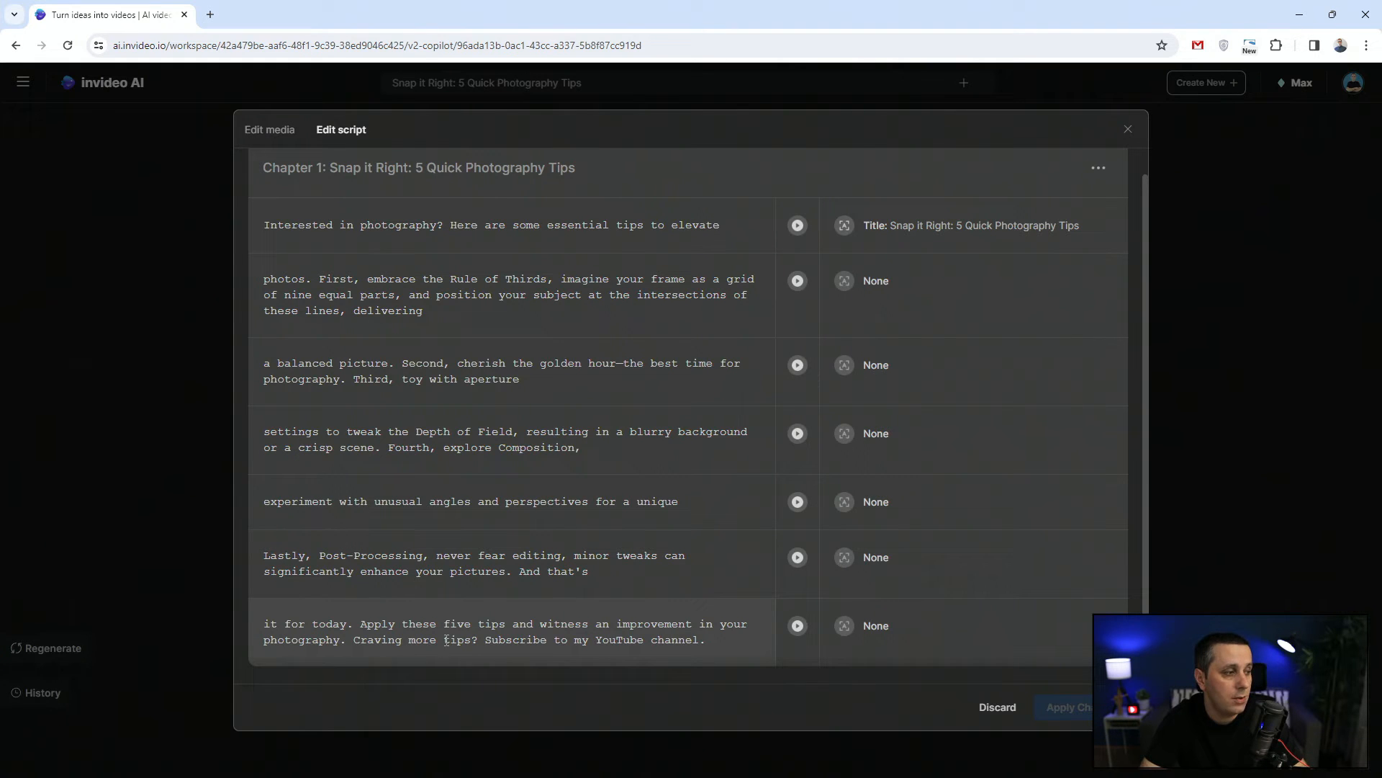
left_click_drag(482, 636, 347, 637)
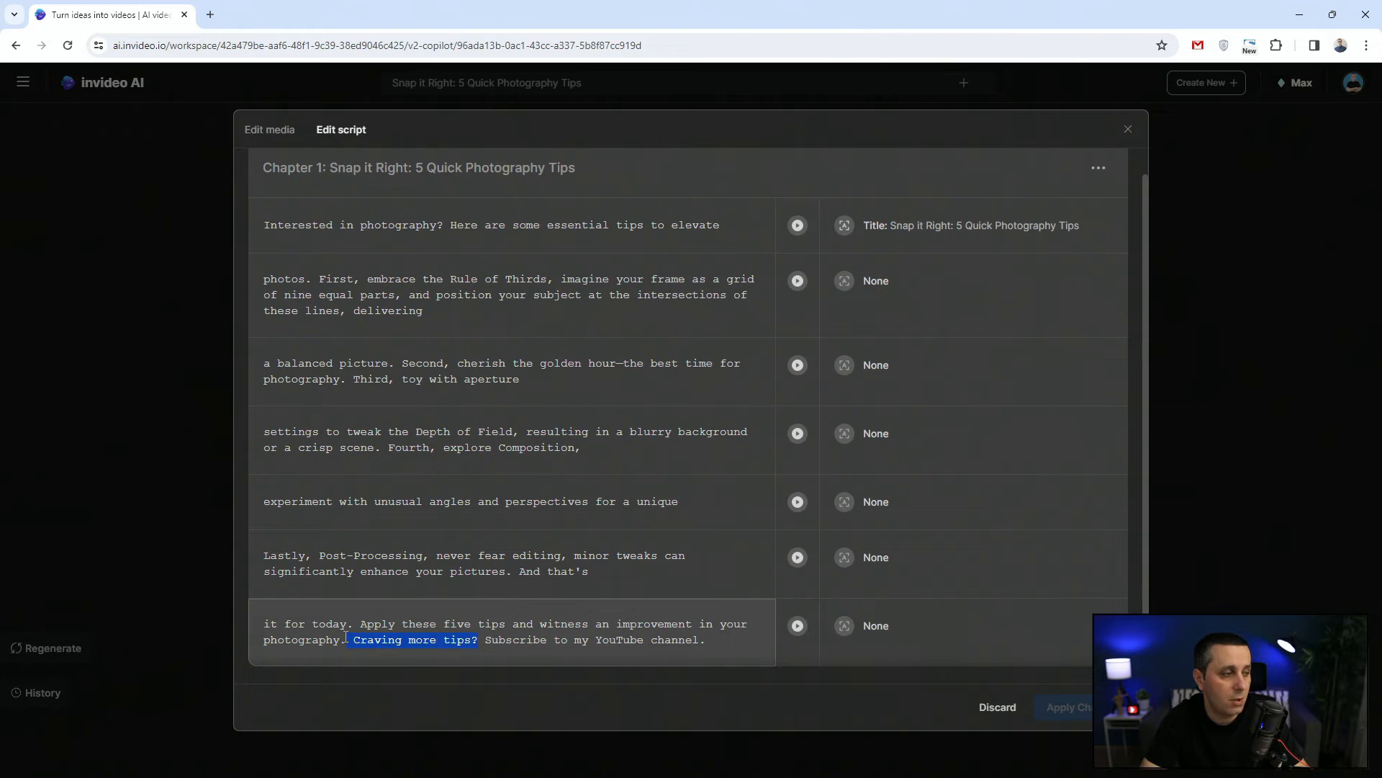
left_click(1128, 129)
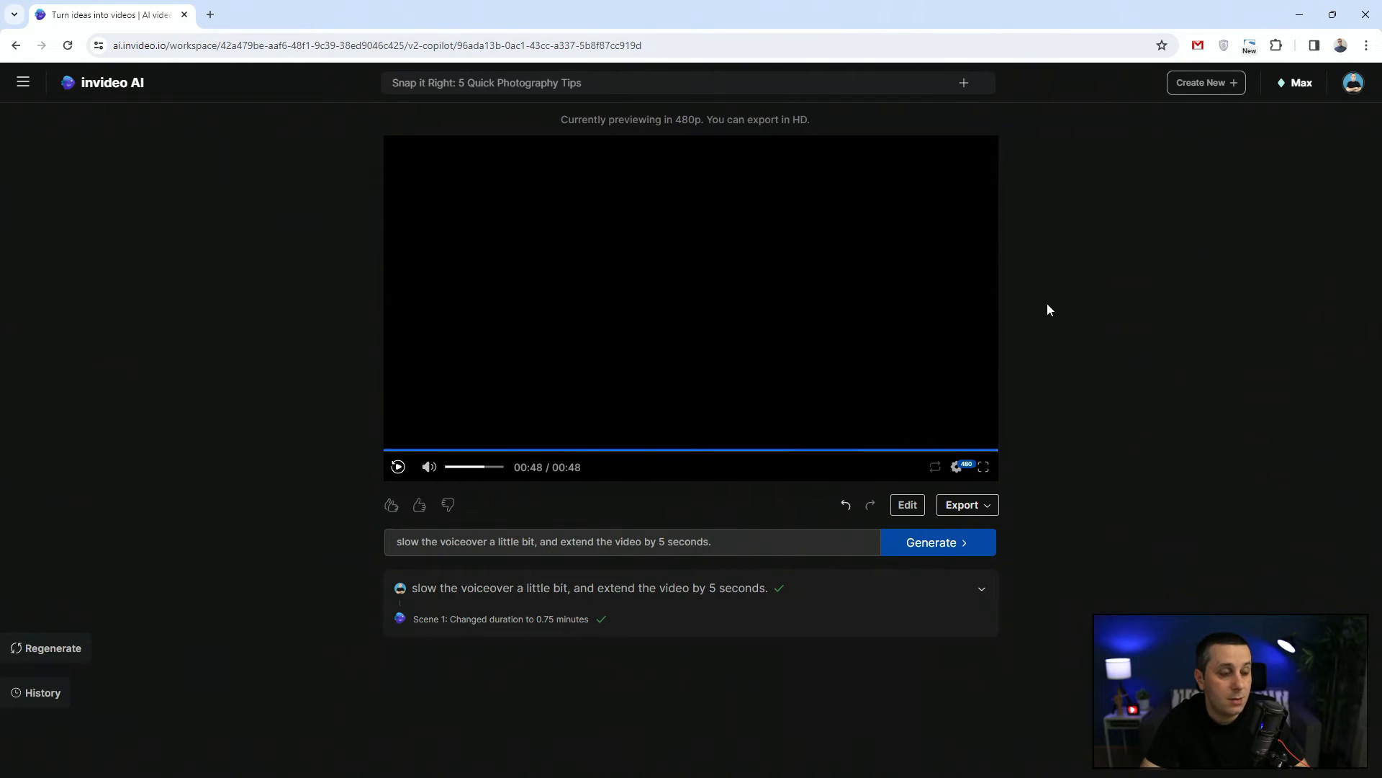
Step: Open the media editor, review the scene's clips with their script passages, and inspect the first clip's duration and center point settings
left_click(906, 506)
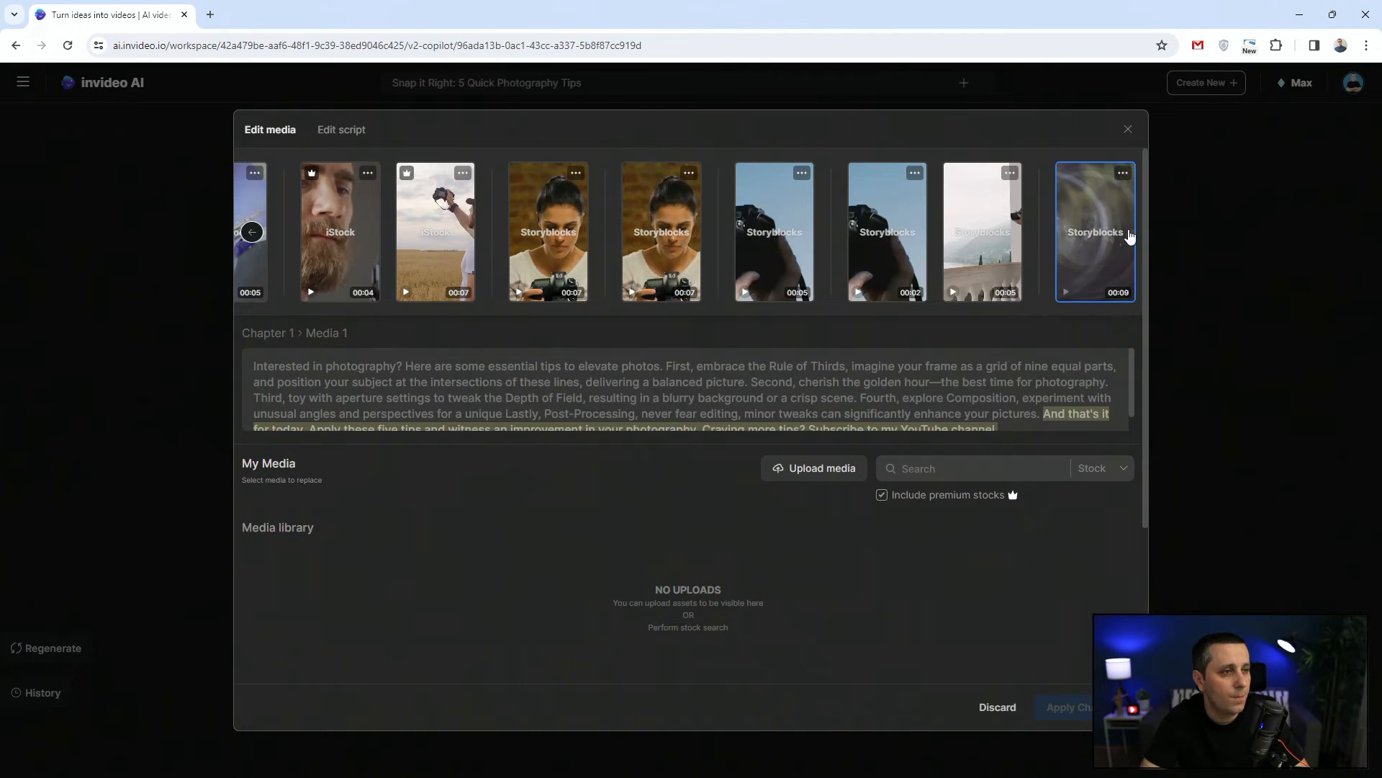
scroll(950, 397, "down", 1)
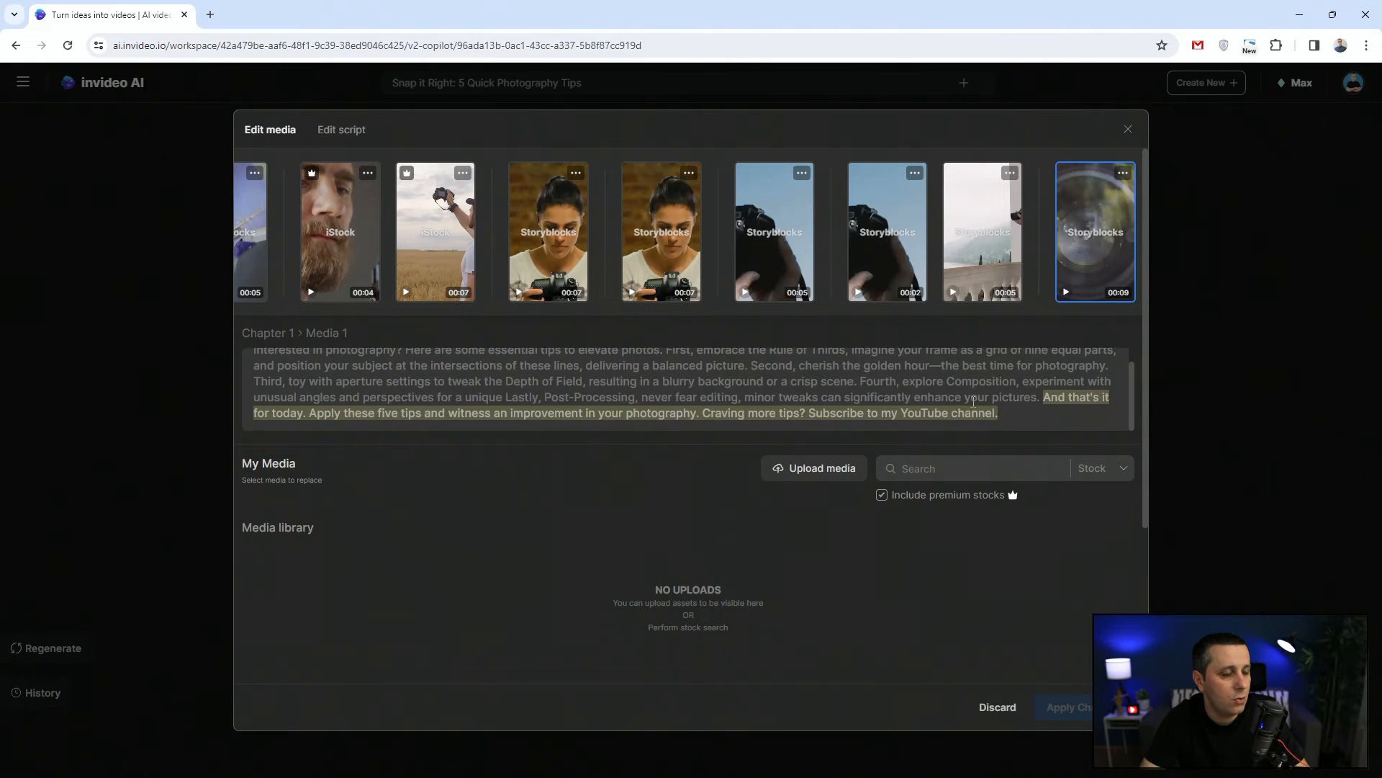
scroll(974, 401, "up", 1)
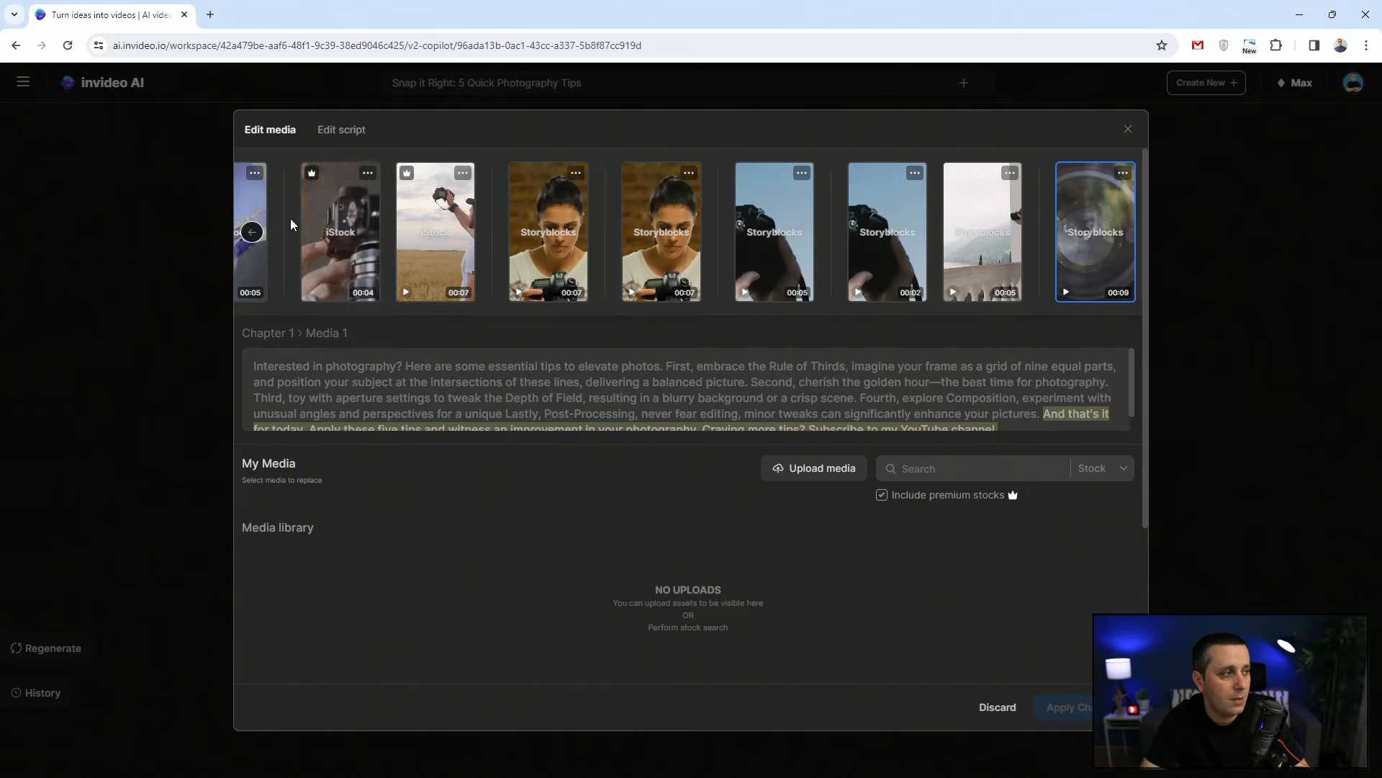
left_click(258, 238)
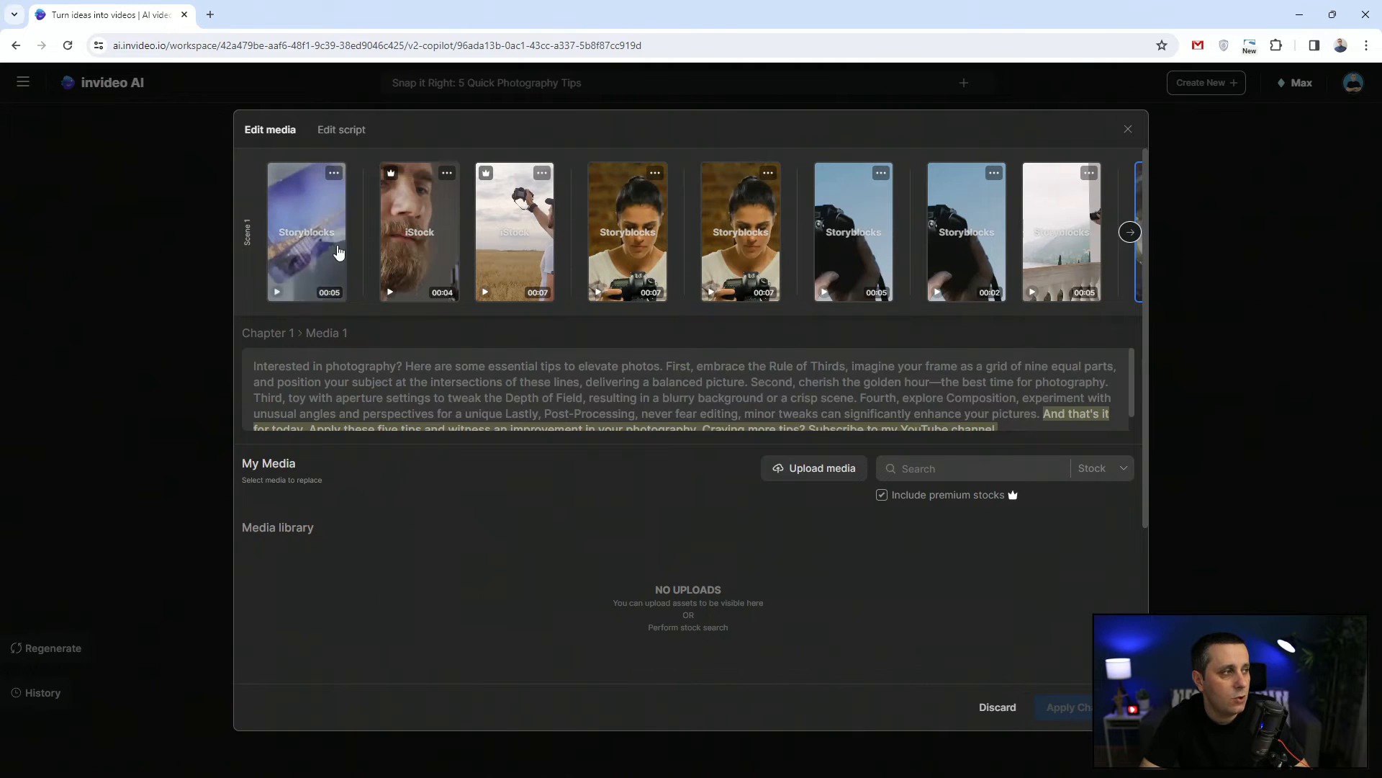
left_click(332, 174)
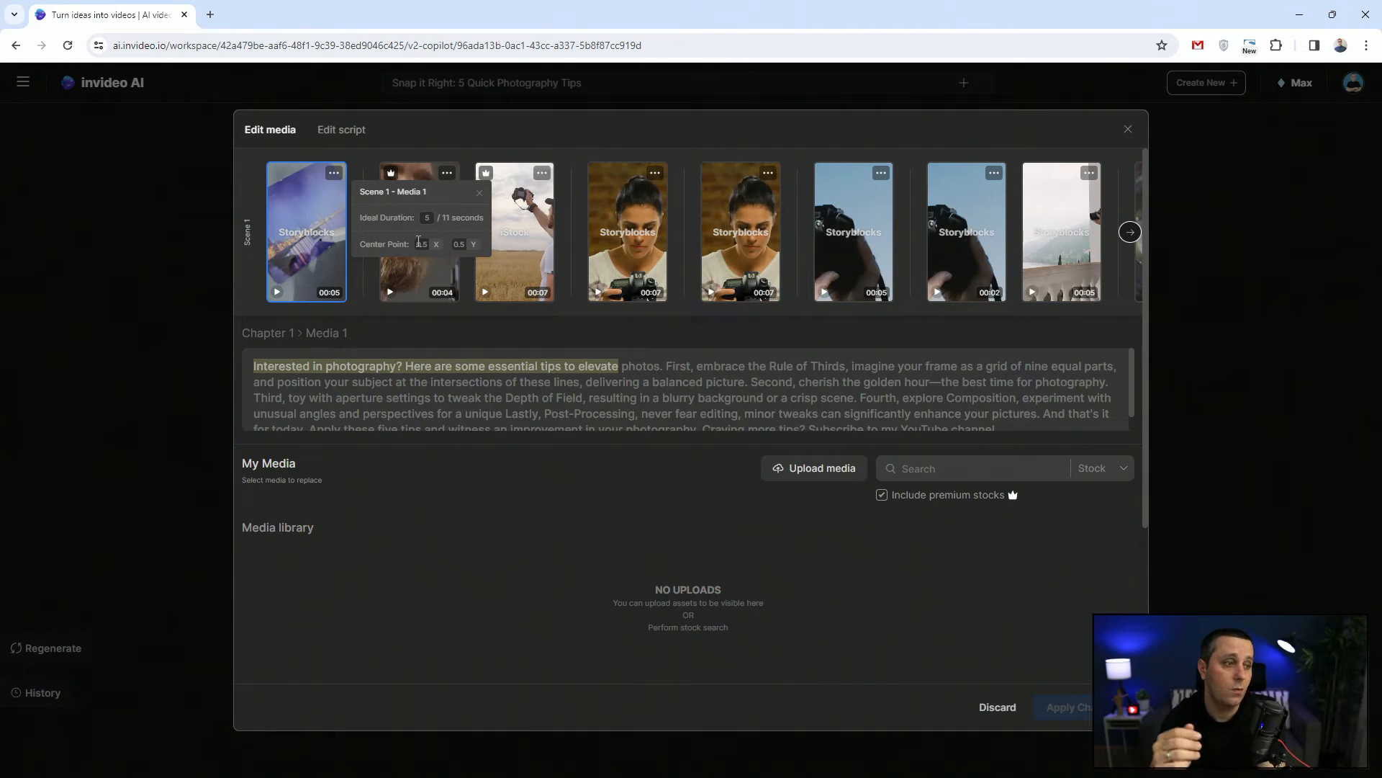
Step: Close the first clip's settings and search the stock media for "printed photos on a table"
left_click(498, 408)
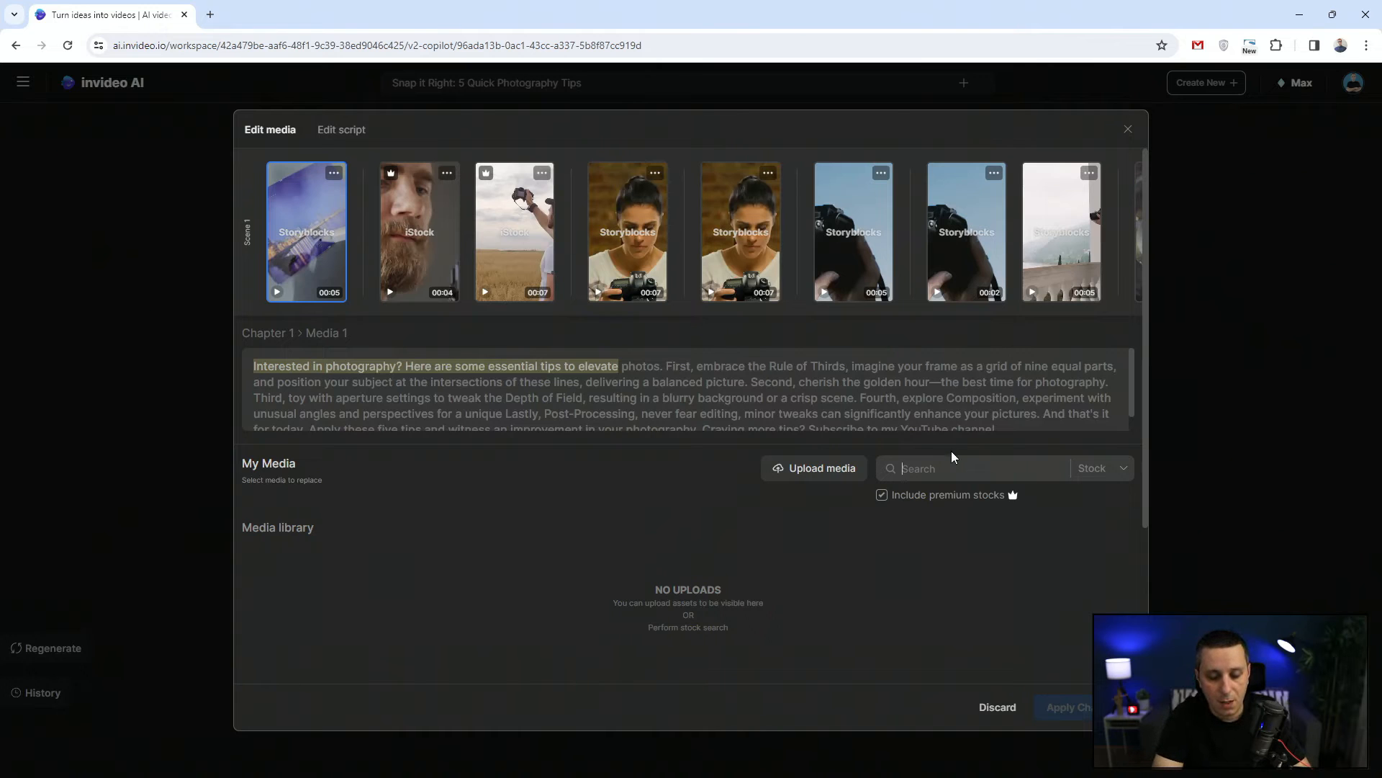
type("prin")
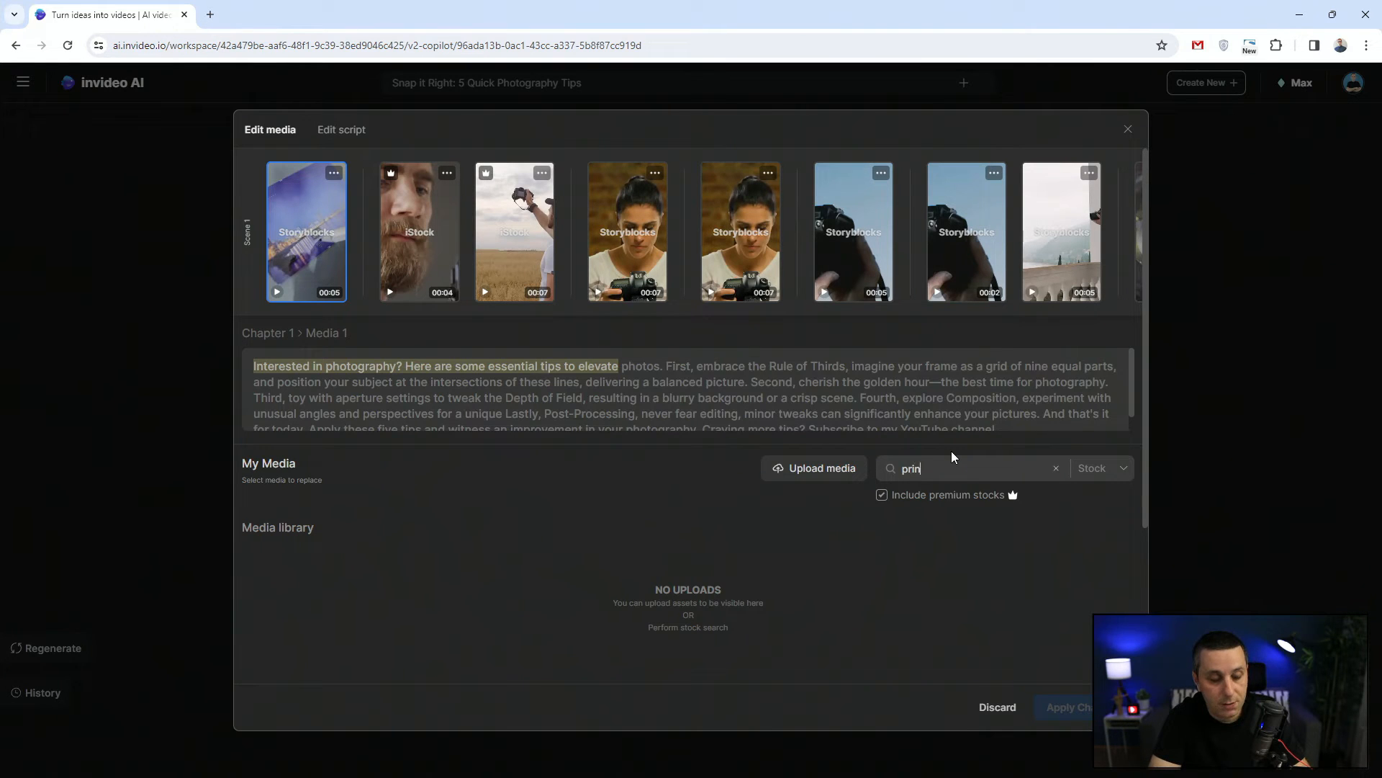
type("ted ")
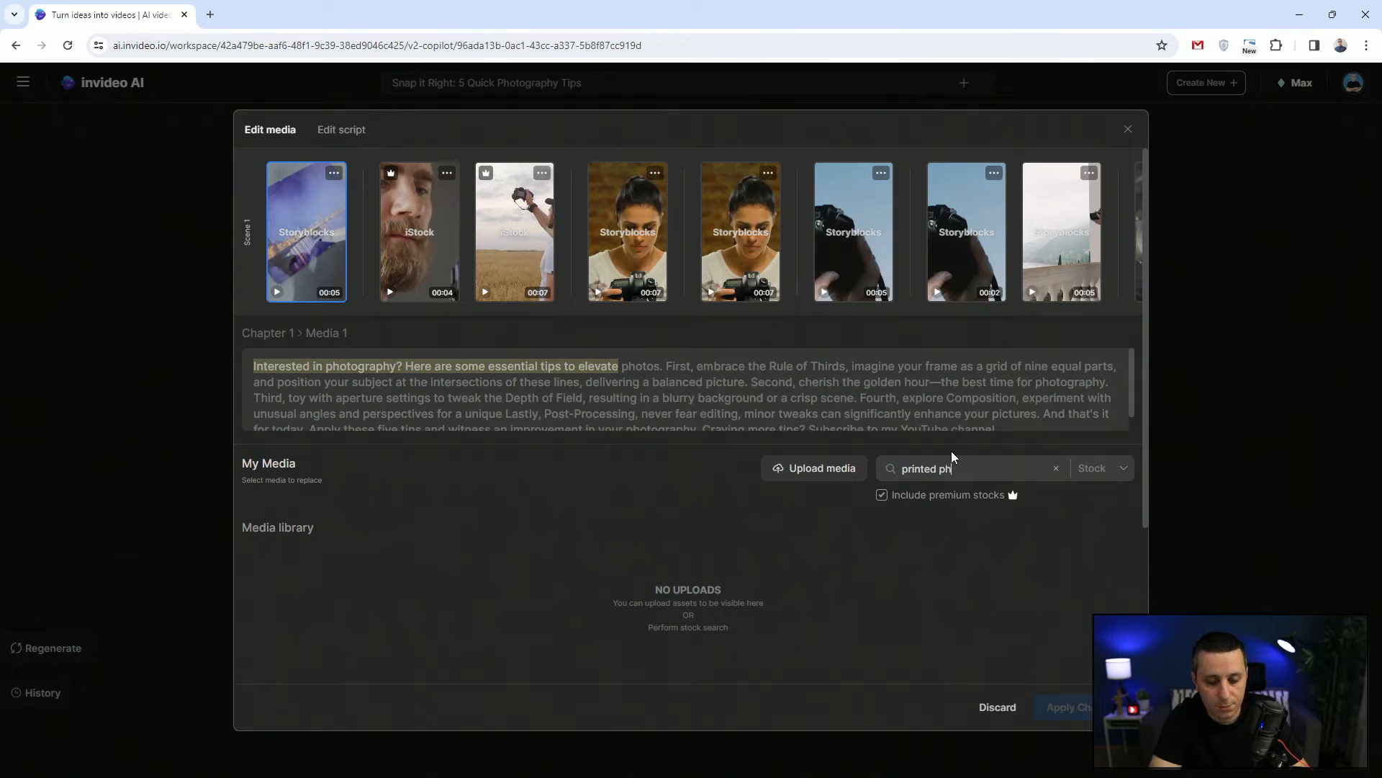
type("photos on a ")
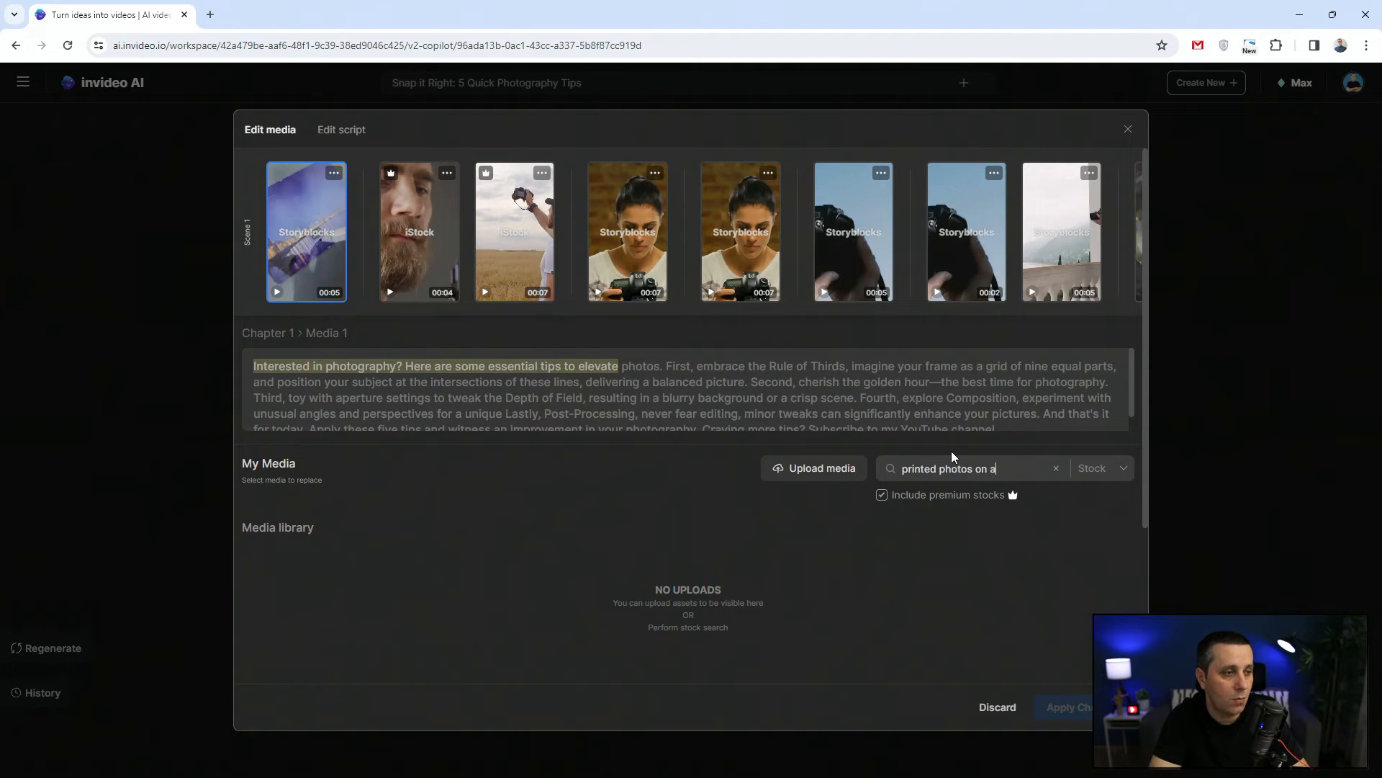
type("table")
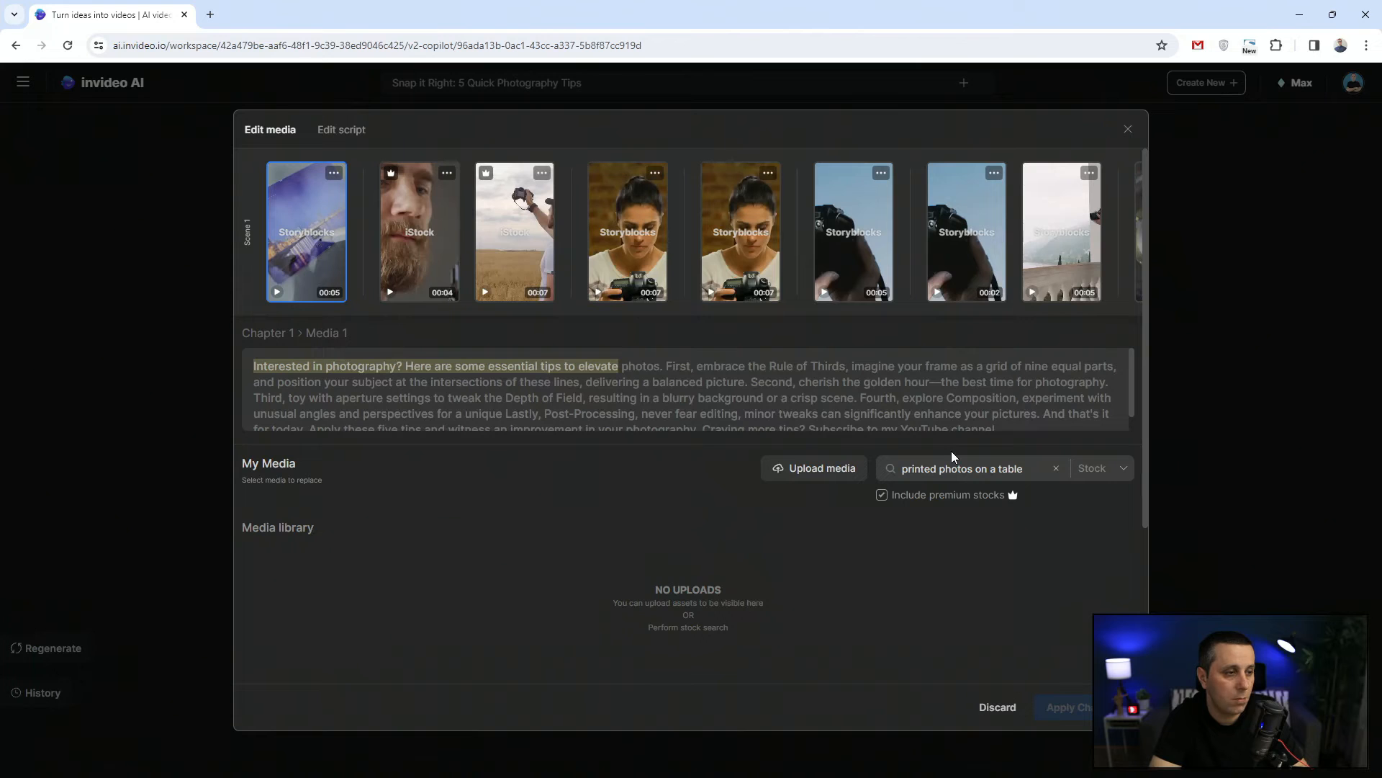
key("Return")
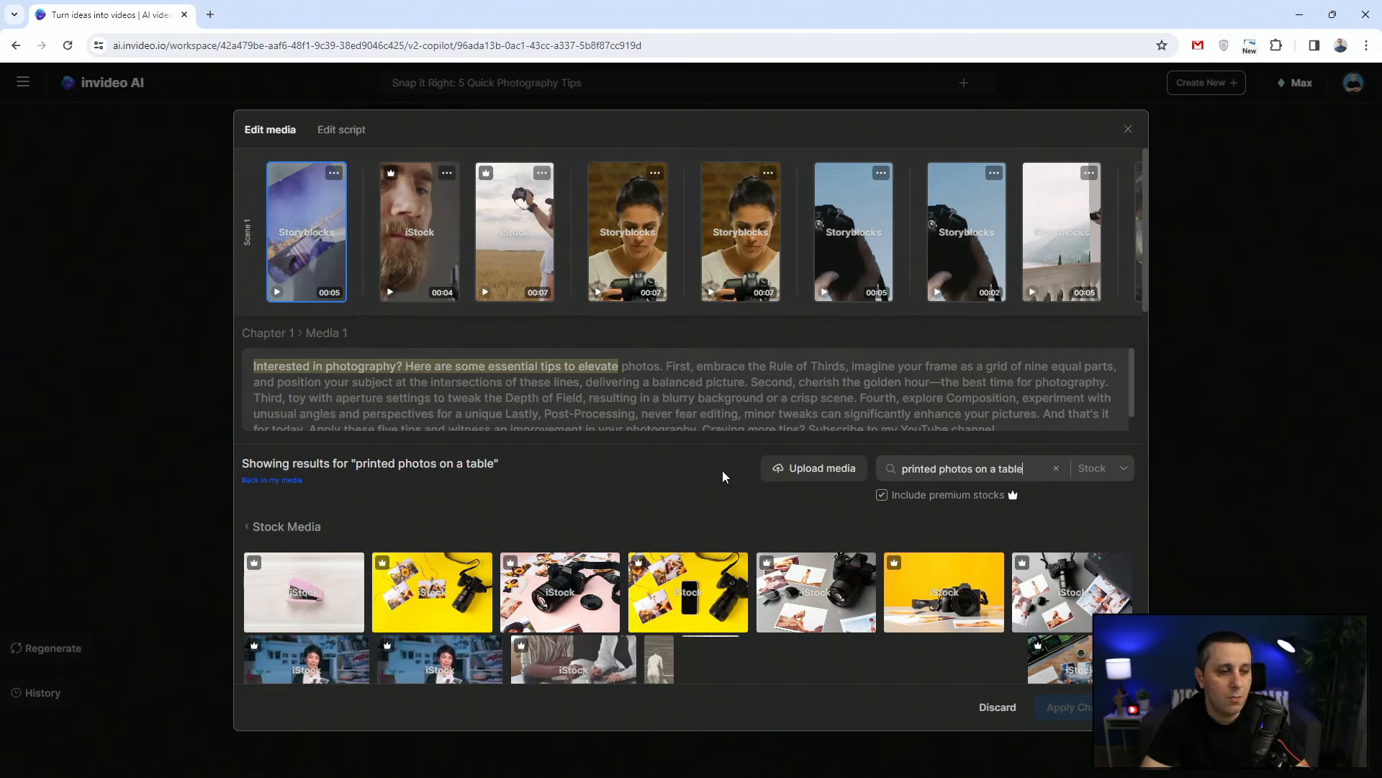
Step: Replace the scene's first clip with the 7-second iStock clip of black-and-white photo prints on a table and apply the change
mouse_move(1102, 609)
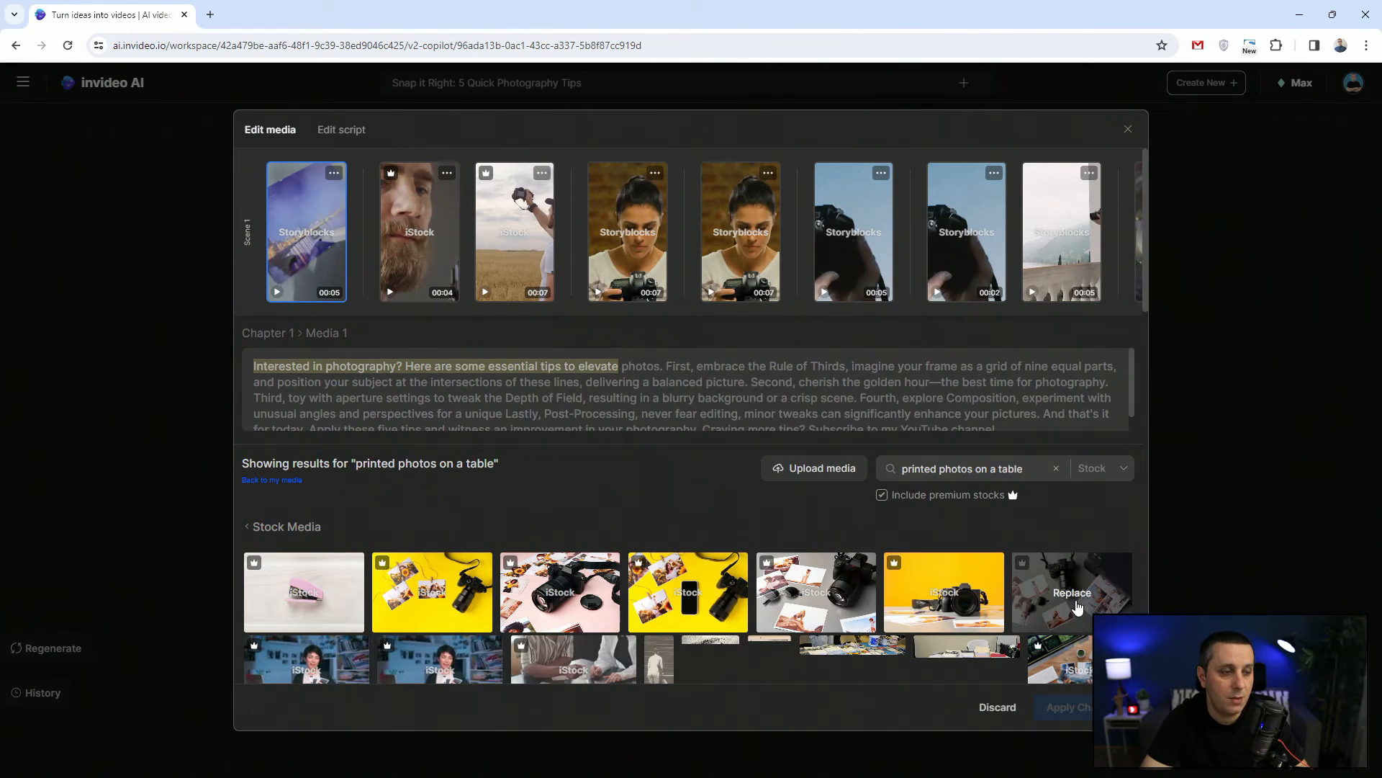
scroll(1078, 606, "down", 1)
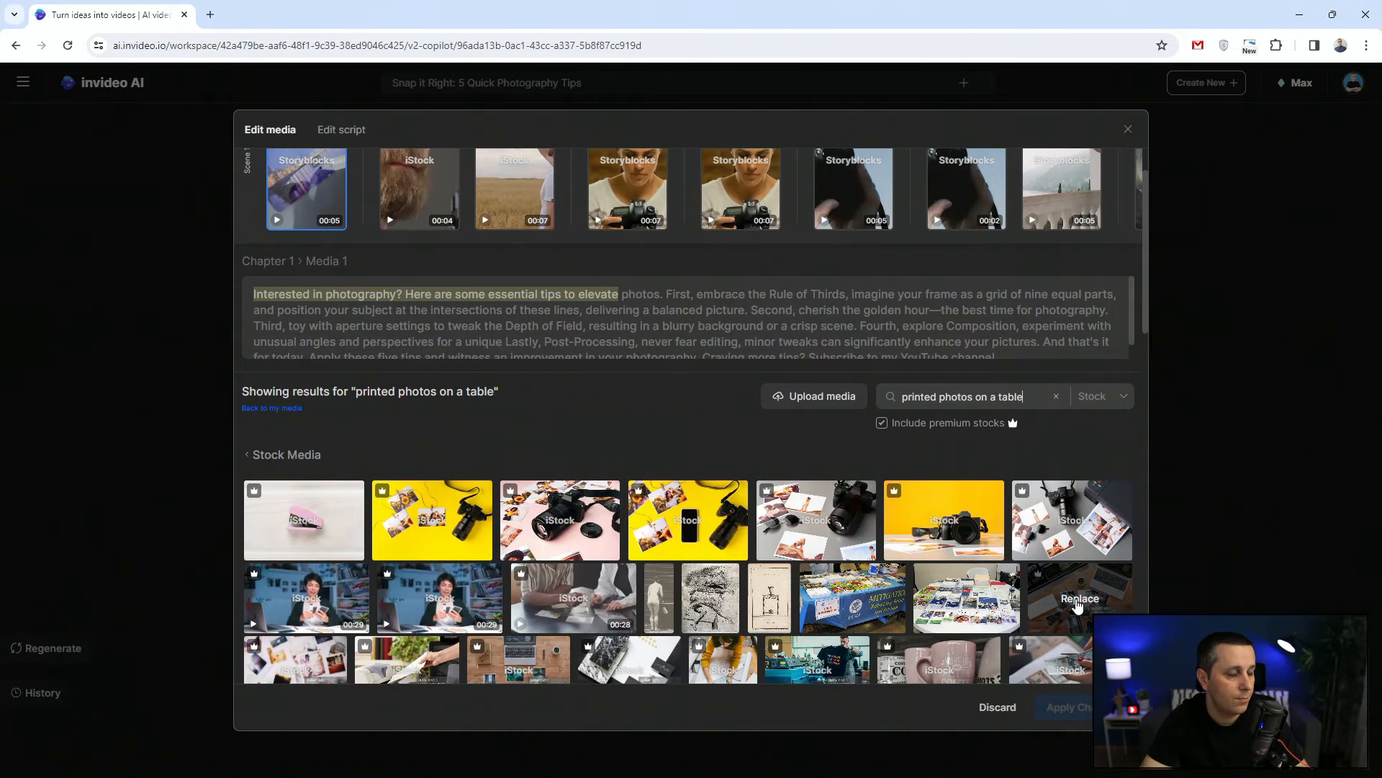
scroll(1078, 607, "down", 1)
mouse_move(299, 617)
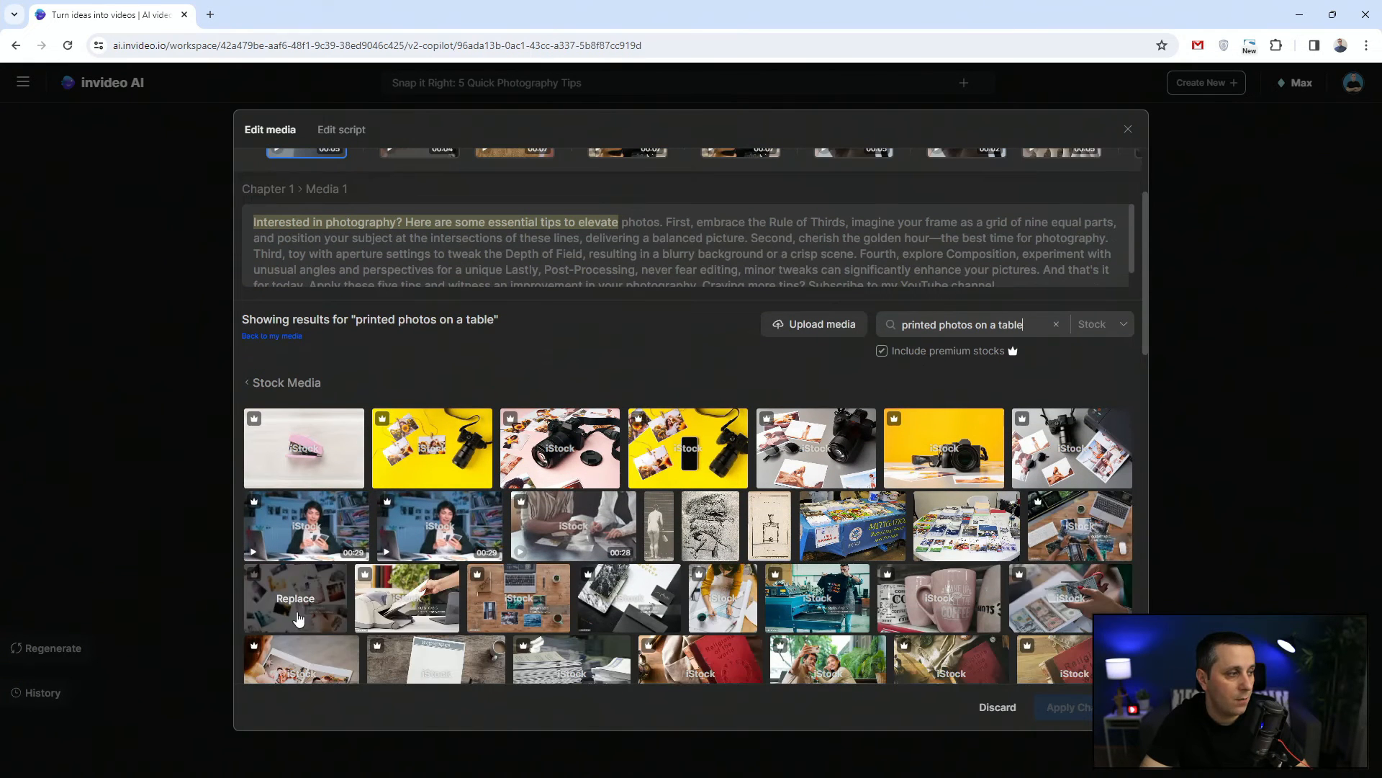
mouse_move(461, 542)
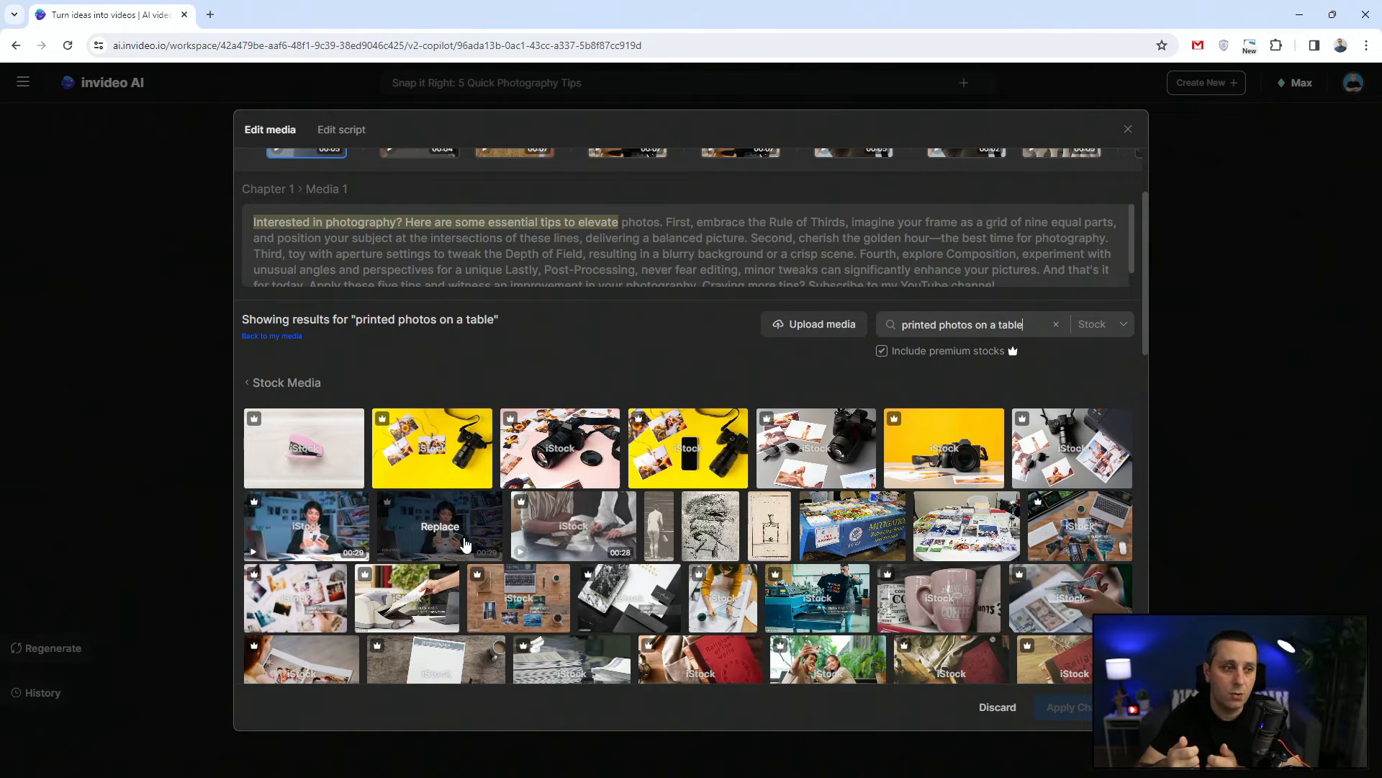
scroll(464, 545, "down", 2)
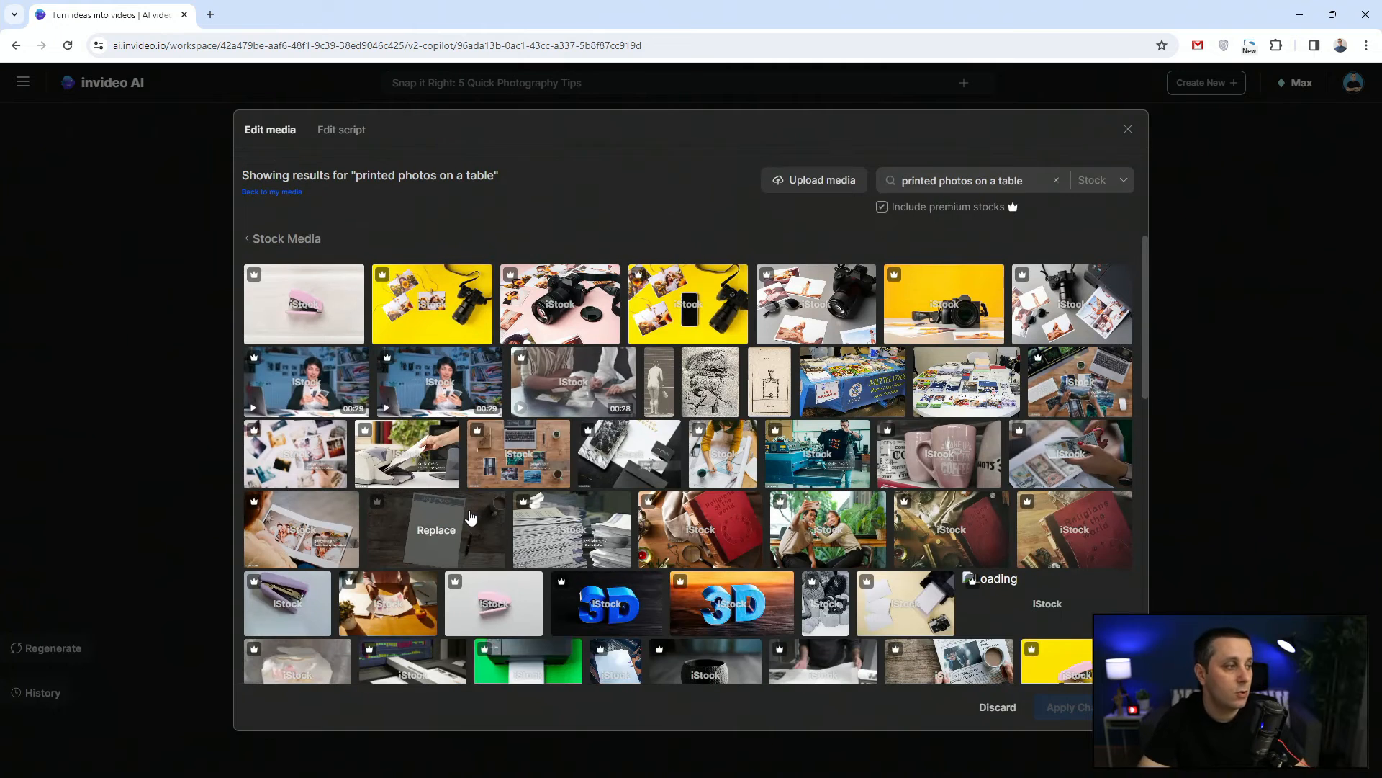
mouse_move(301, 551)
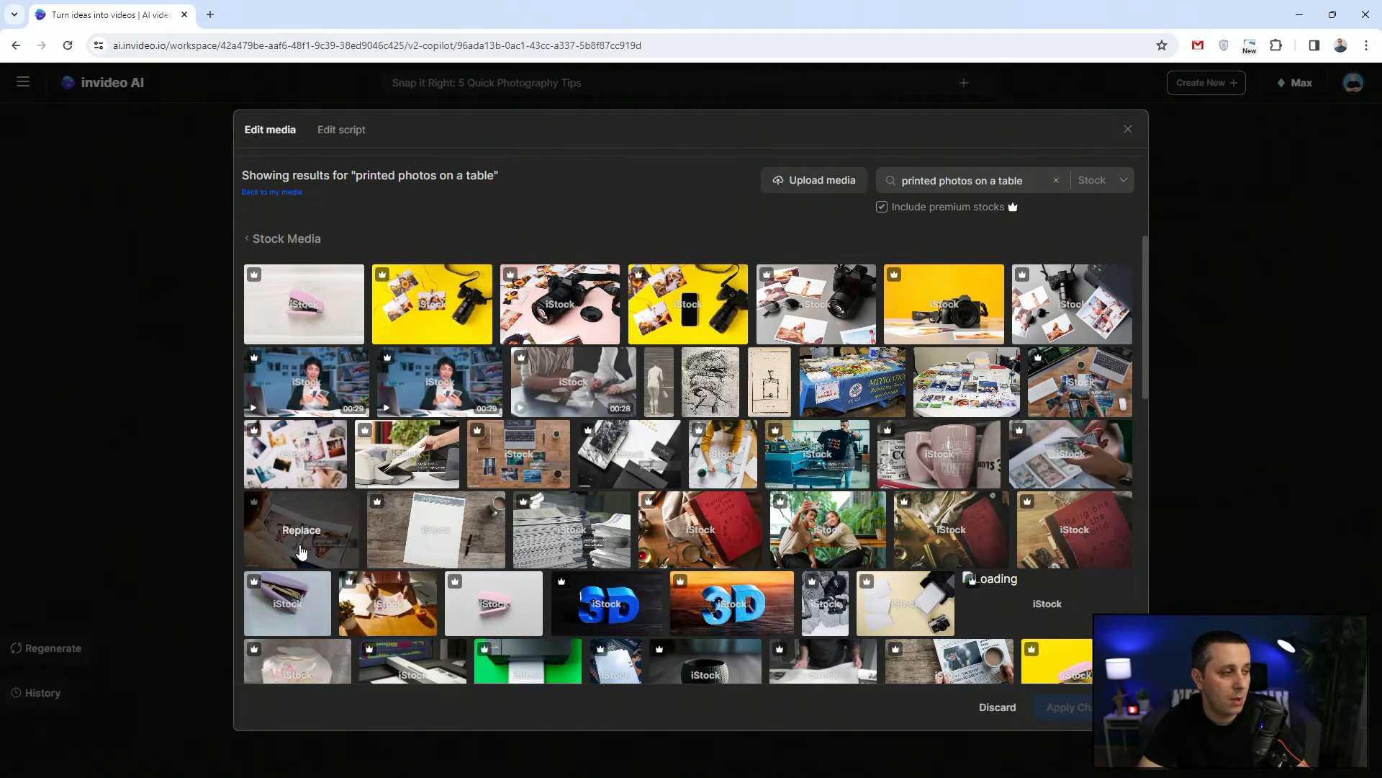
scroll(301, 551, "down", 1)
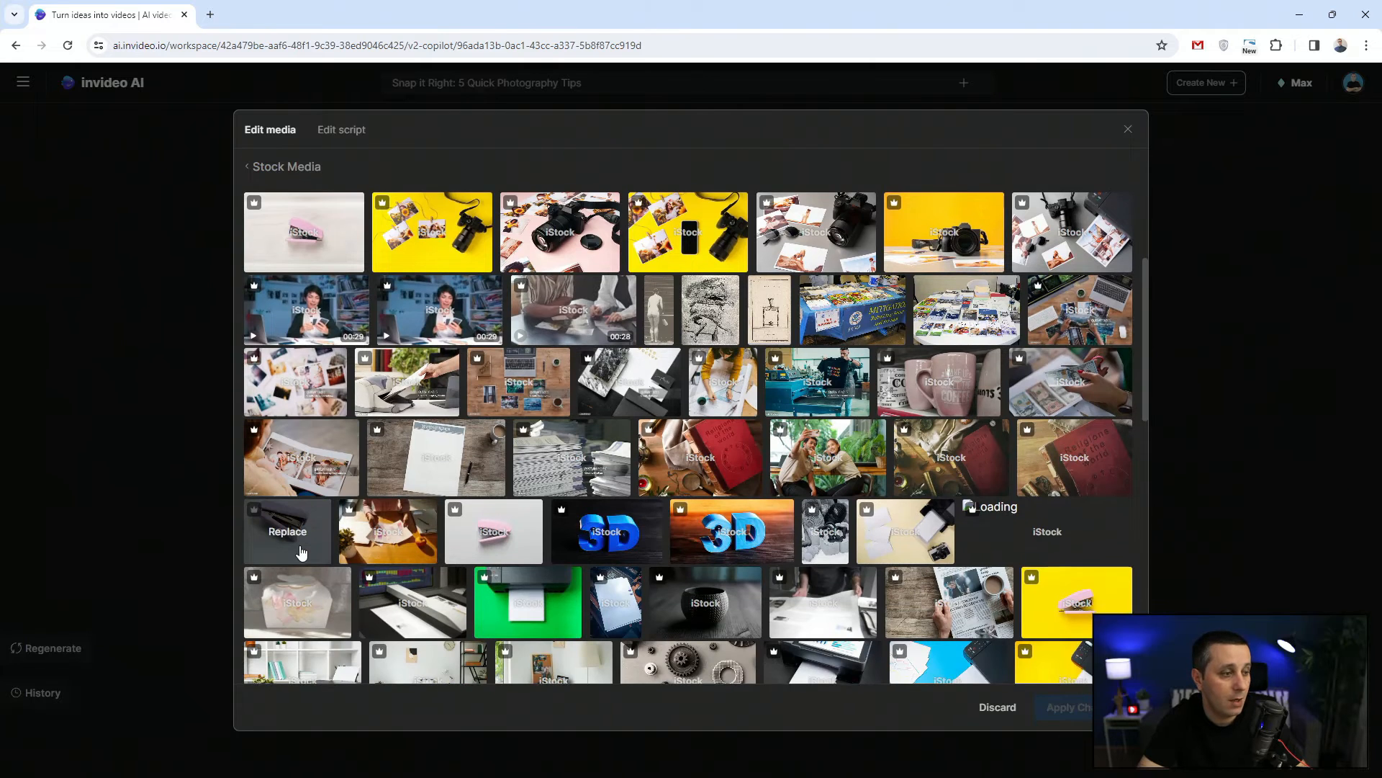
scroll(301, 552, "down", 4)
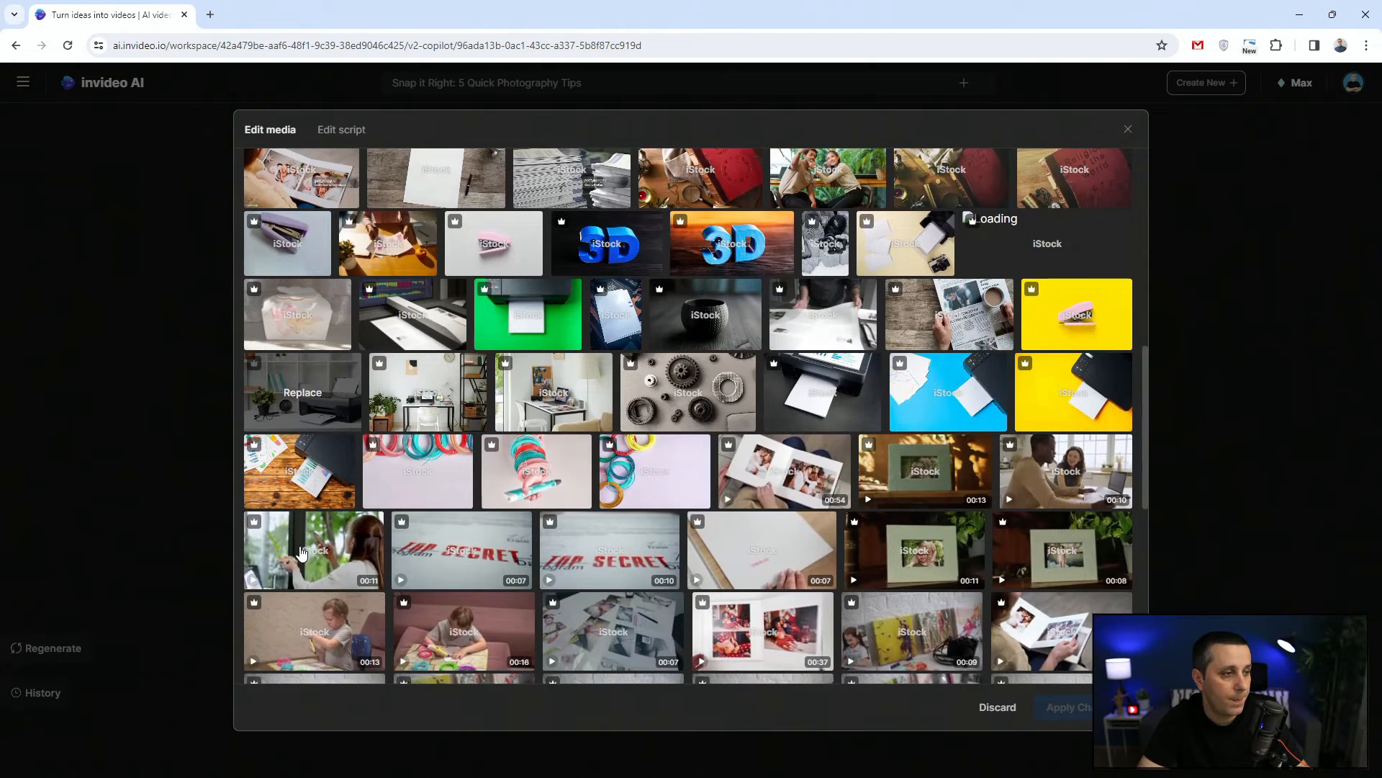
mouse_move(827, 492)
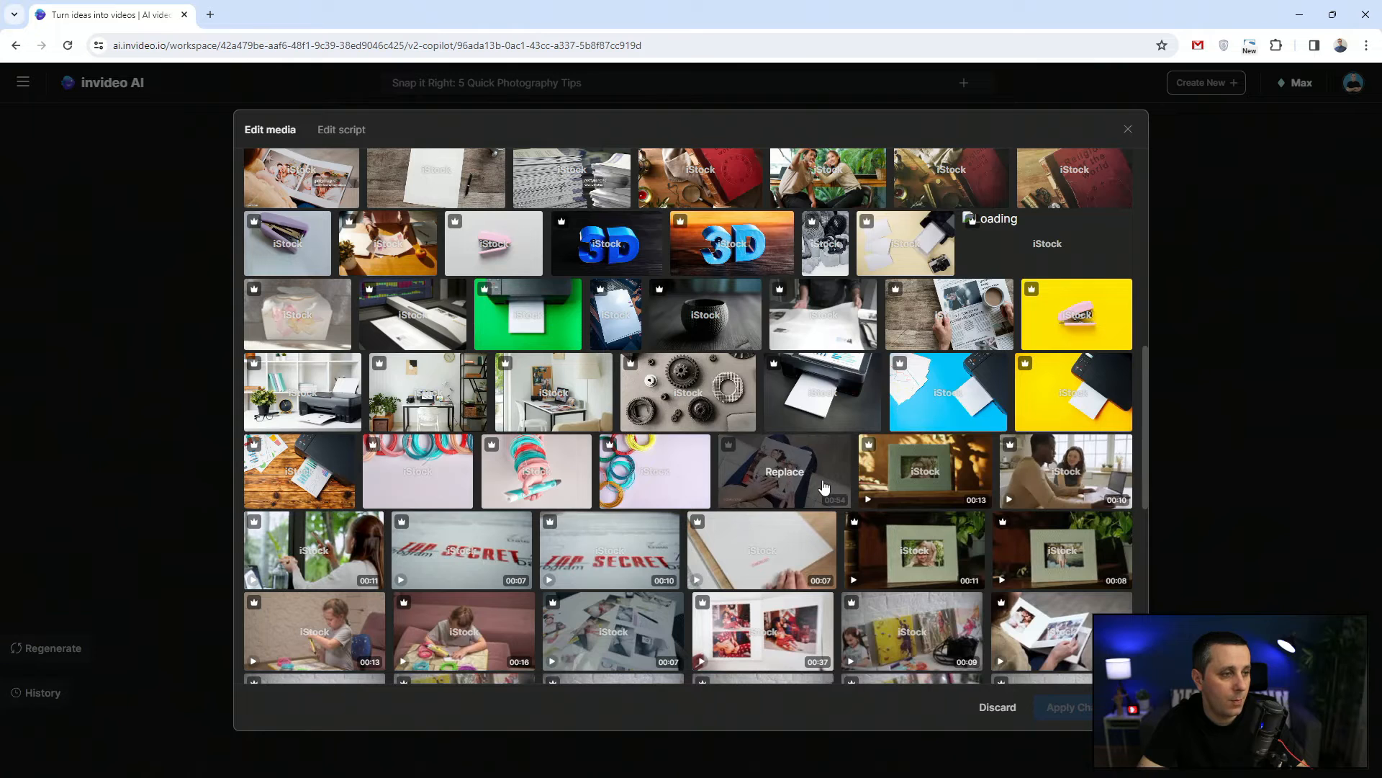
scroll(807, 475, "down", 2)
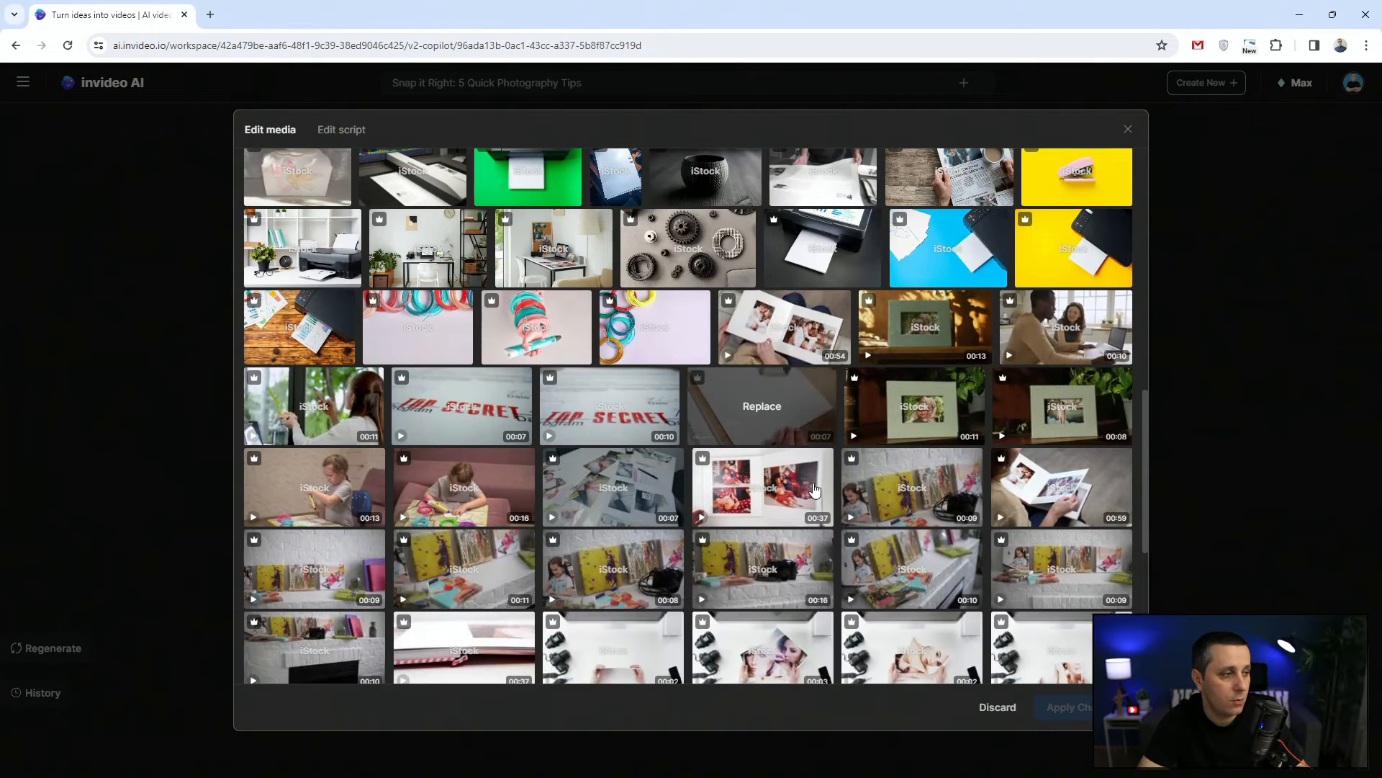
scroll(621, 492, "up", 6)
left_click(621, 496)
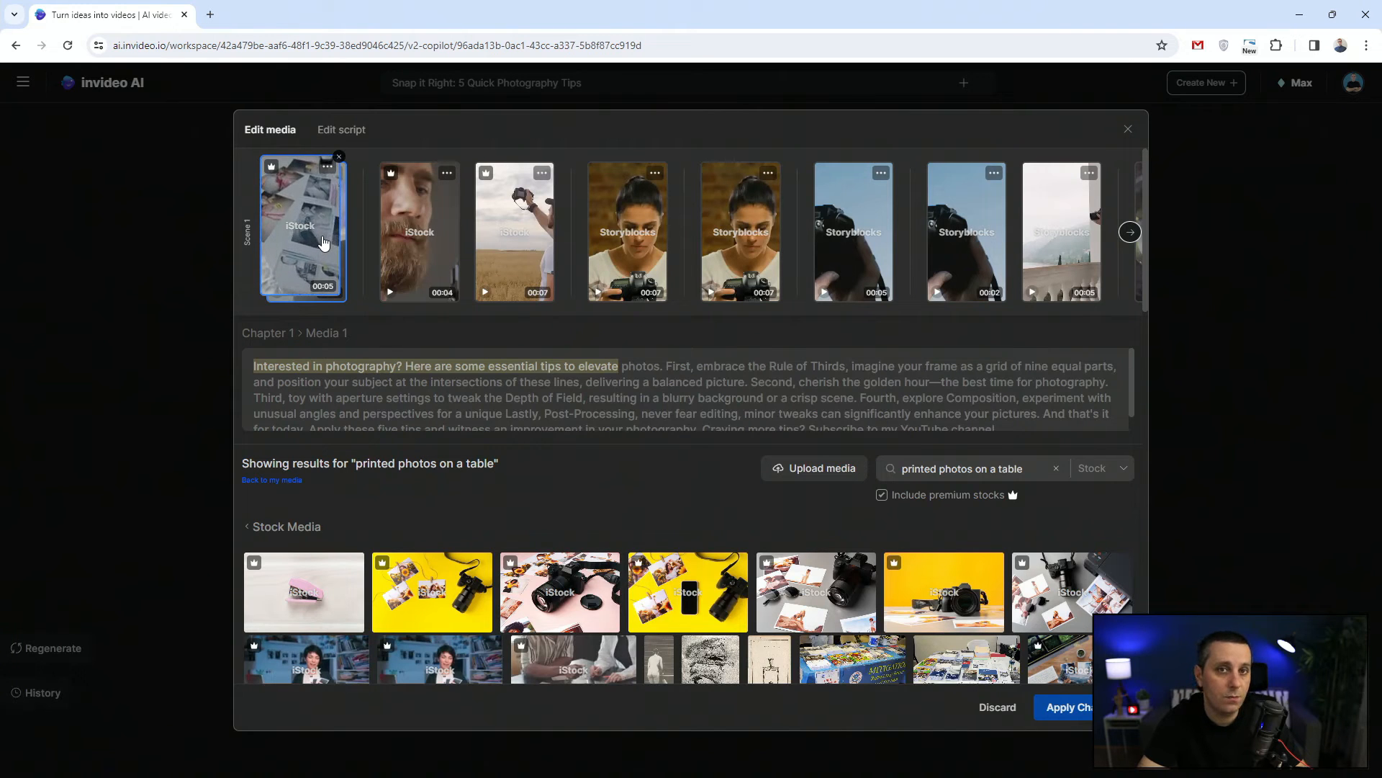
left_click(1062, 708)
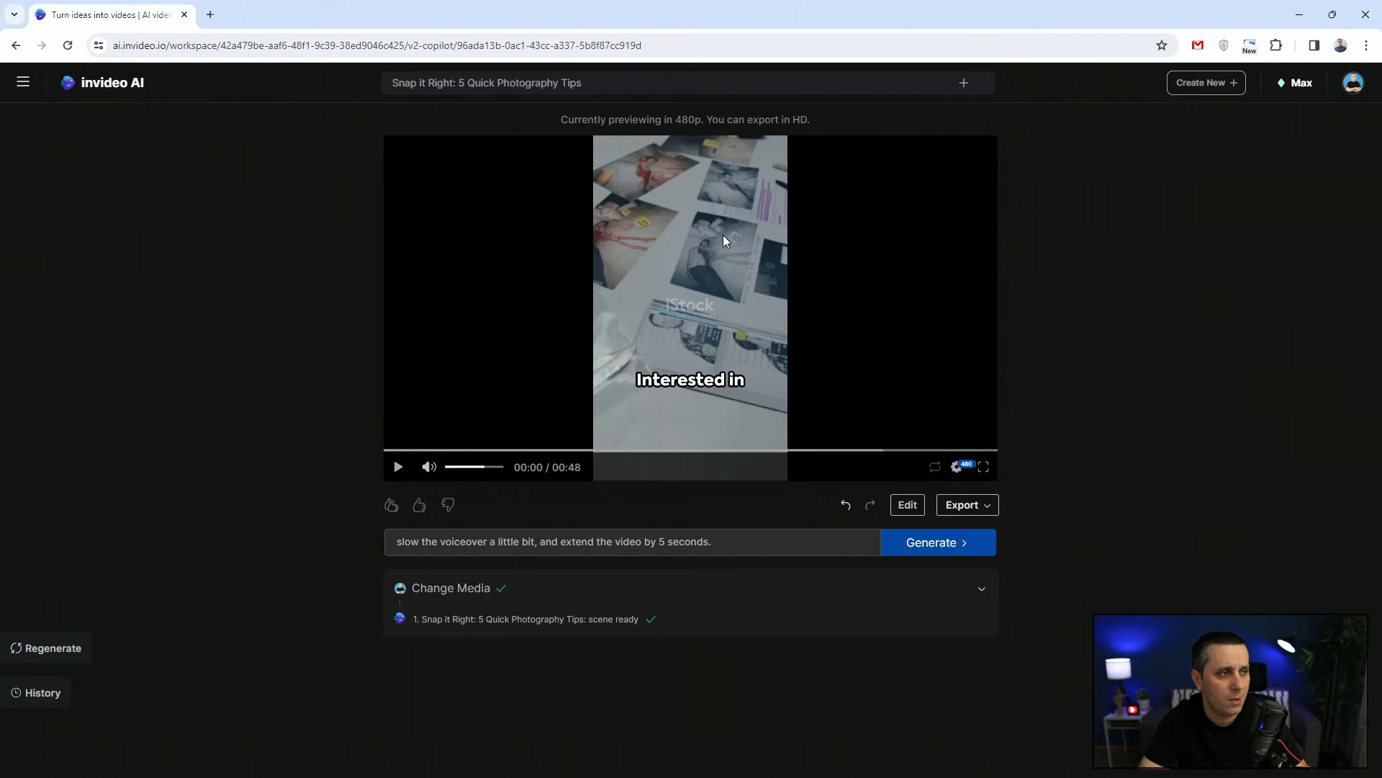
Step: Reopen the media editor to search stock media for "pictures on a desk", and revert the first clip to its original Storyblocks footage
left_click(909, 504)
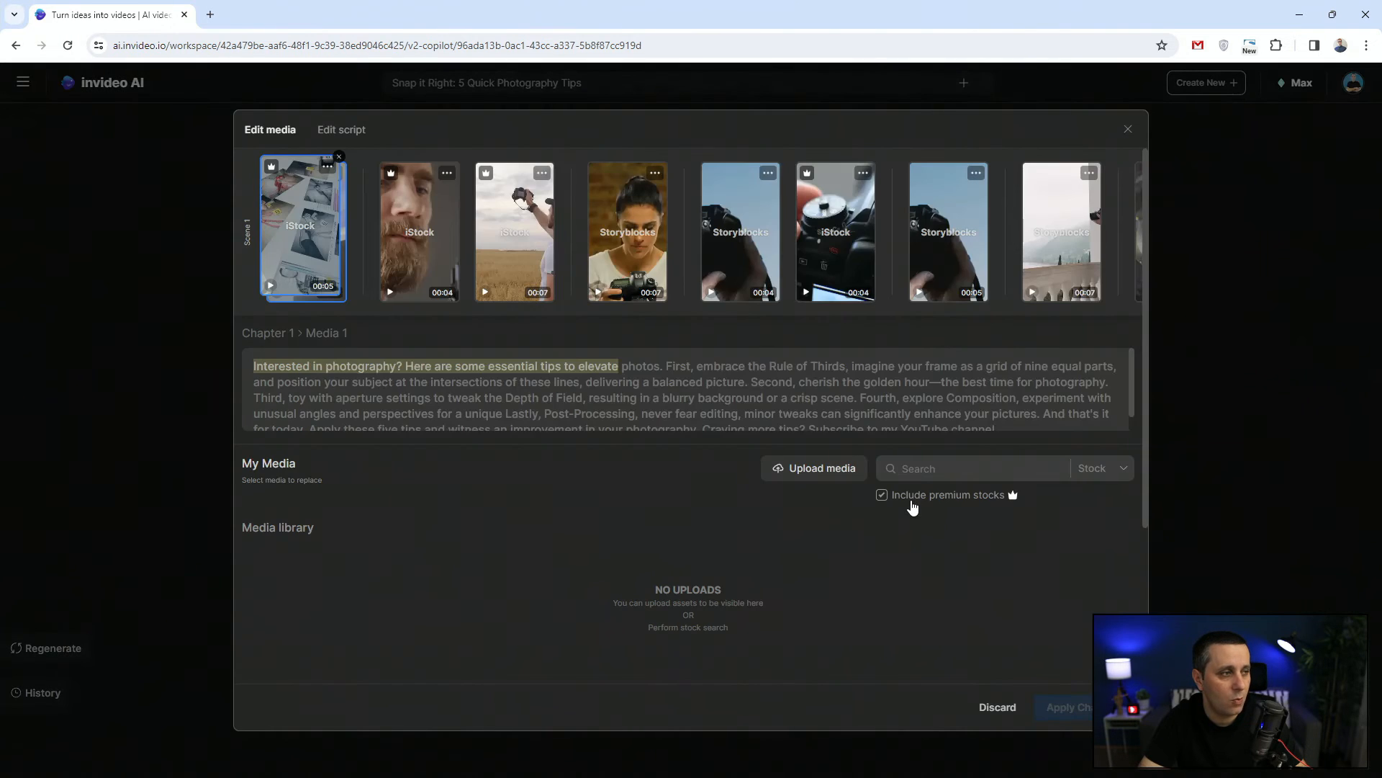
left_click(951, 464)
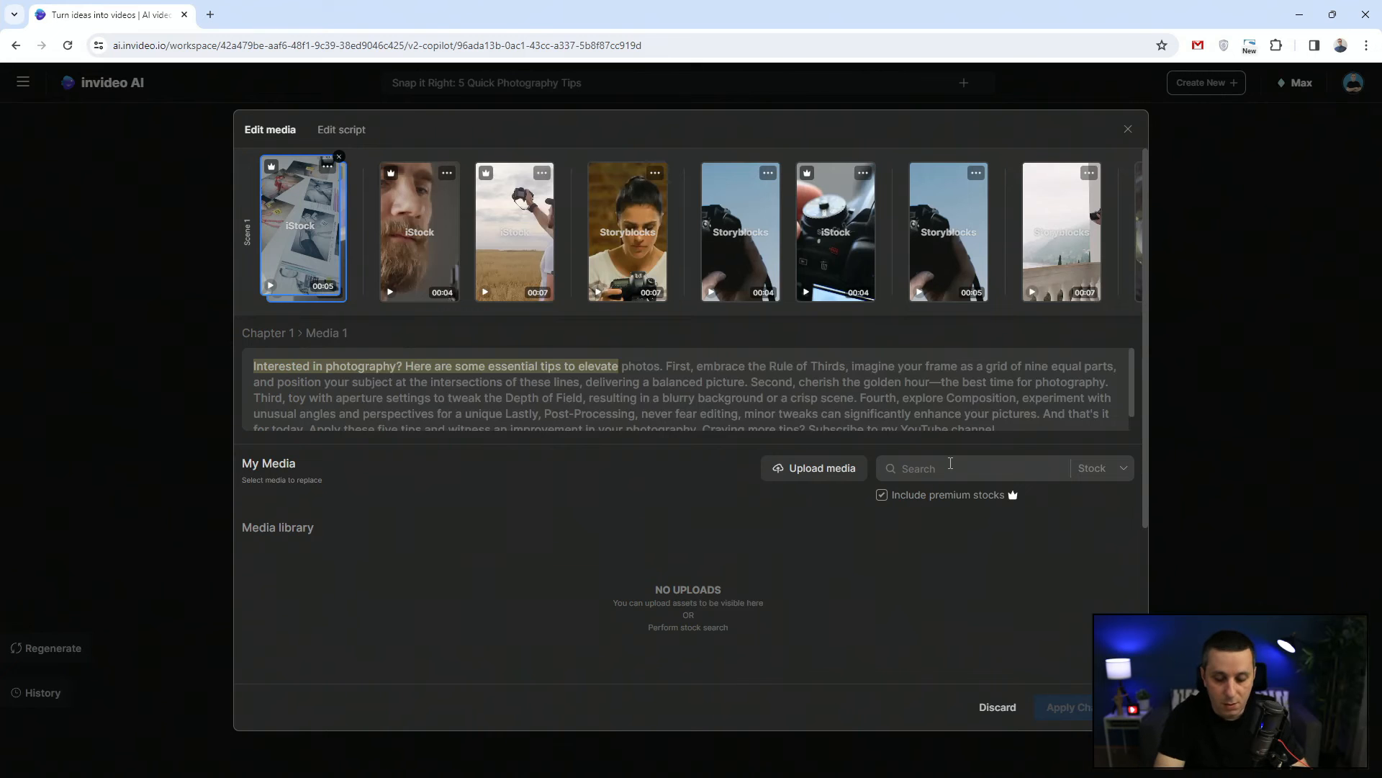
type("pictures on ")
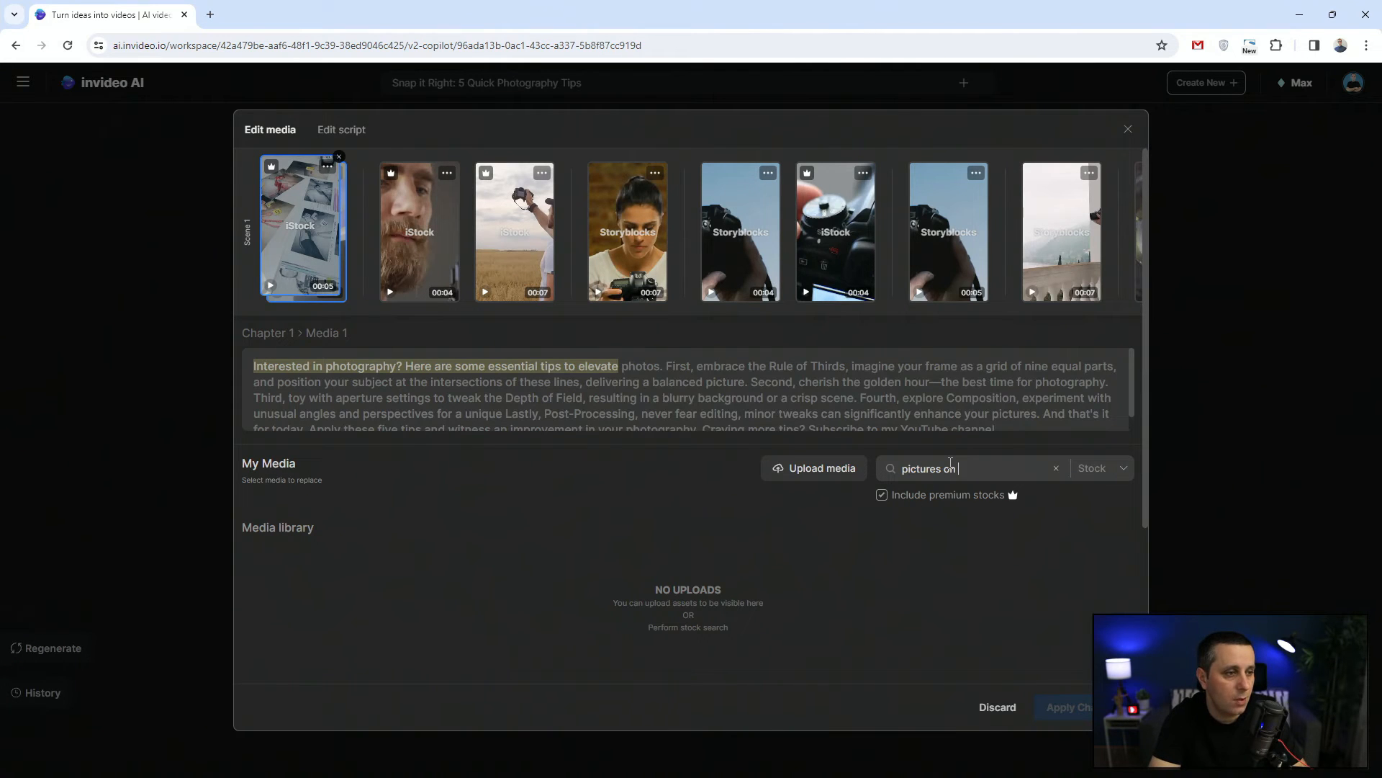
type("a desk")
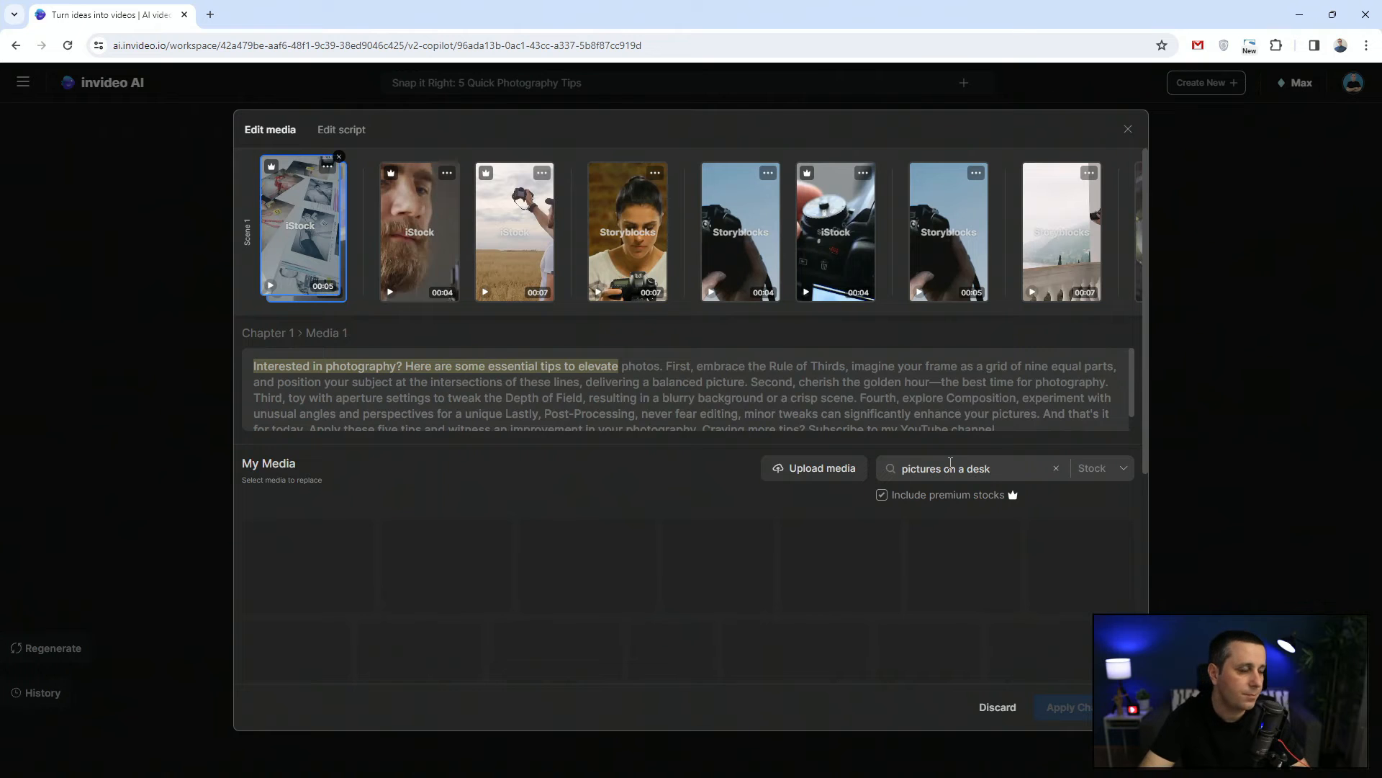
left_click(339, 156)
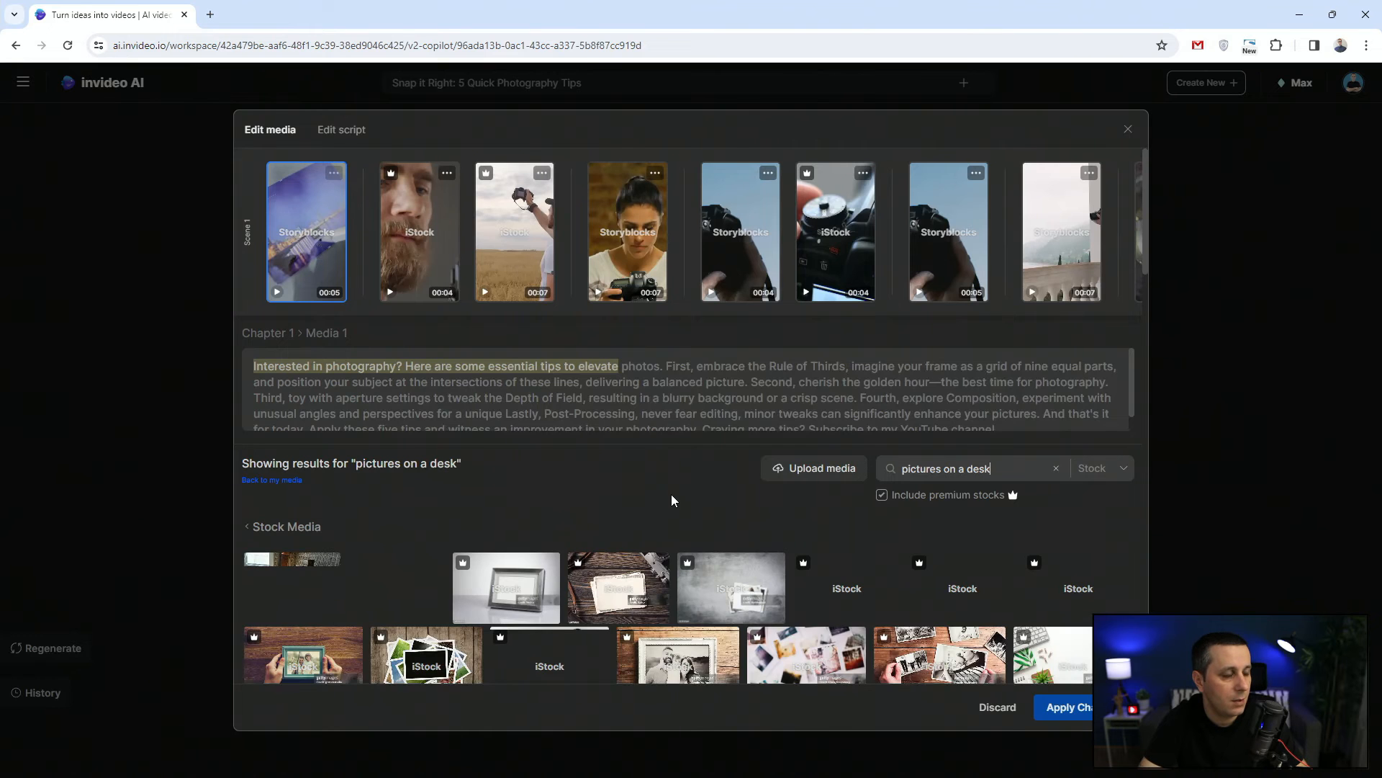
Step: Browse the "pictures on a desk" results and replace the first clip with the 18-second iStock clip of a man at a laptop
scroll(862, 579, "down", 4)
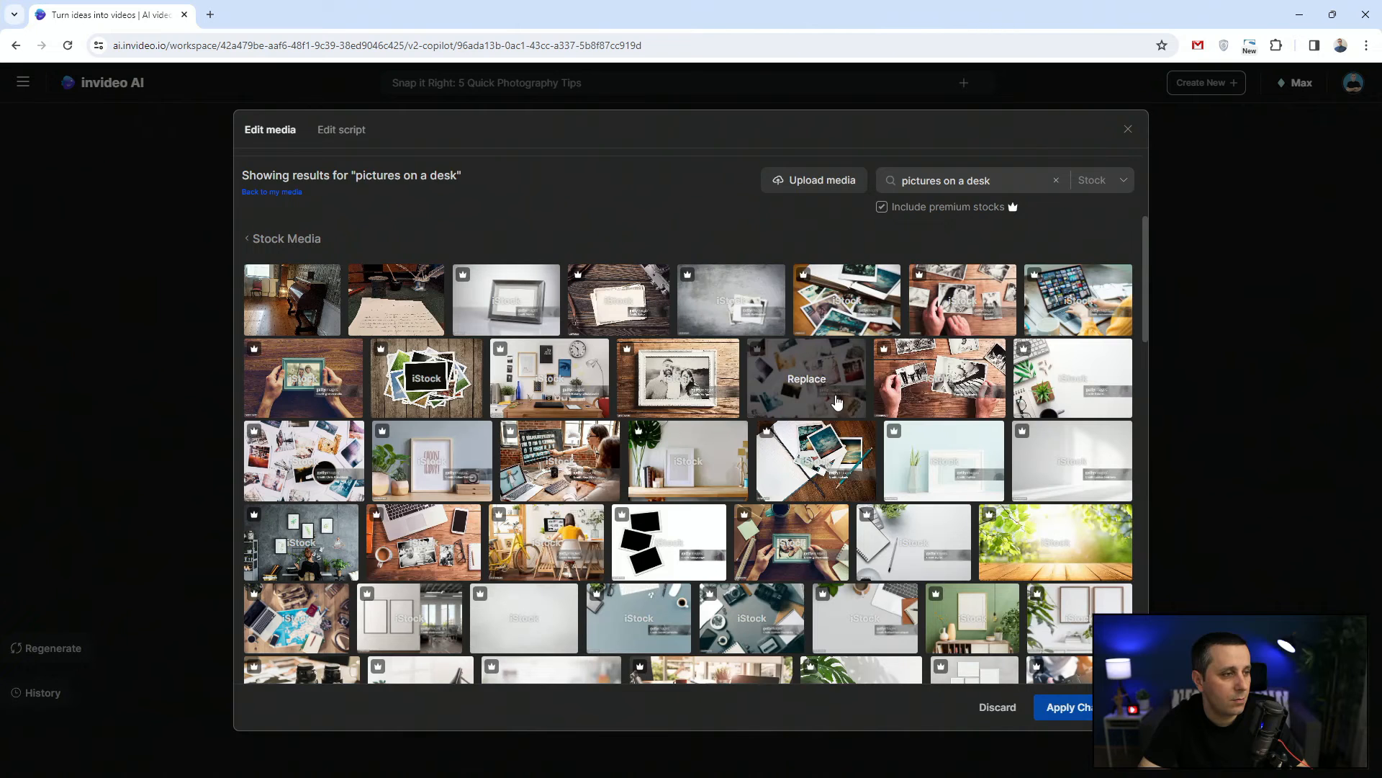
scroll(838, 402, "down", 4)
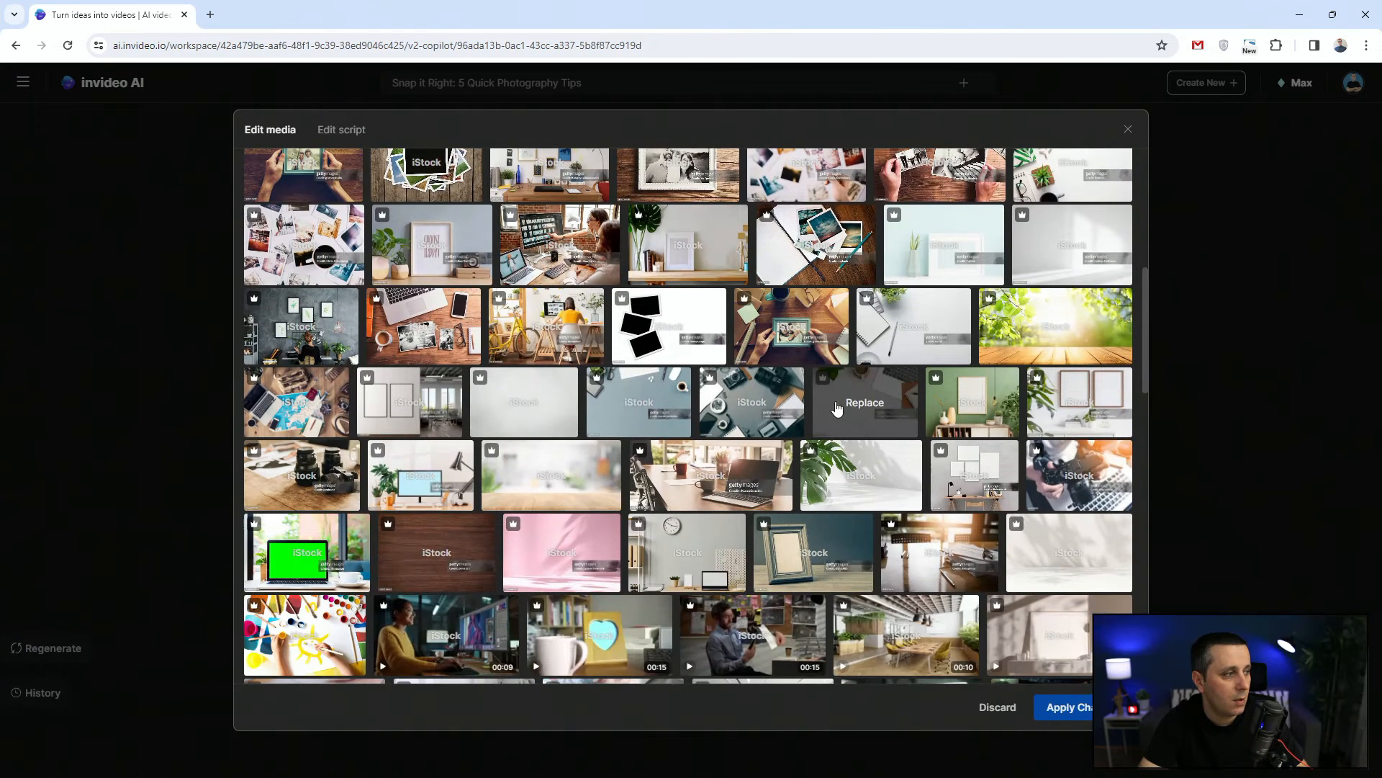
scroll(838, 407, "down", 1)
scroll(837, 408, "down", 2)
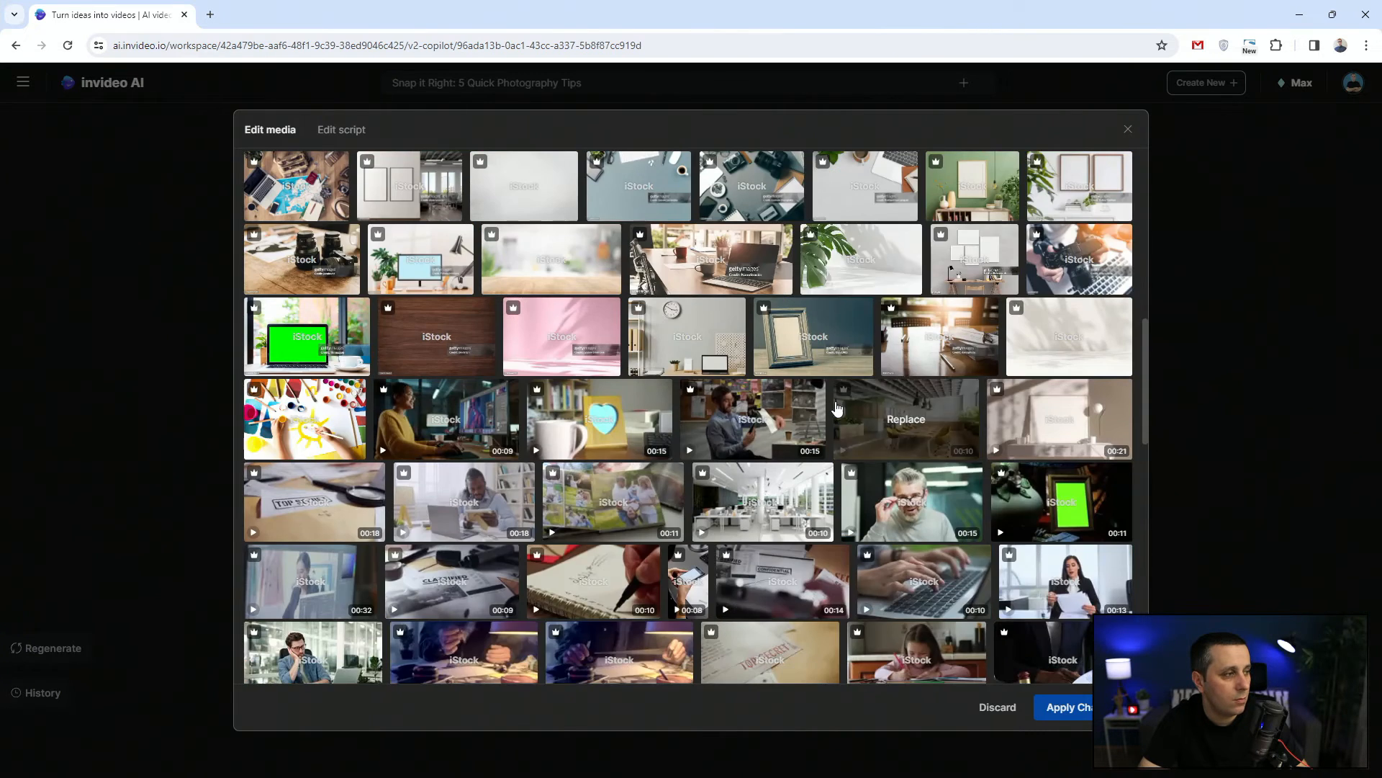
scroll(839, 412, "down", 2)
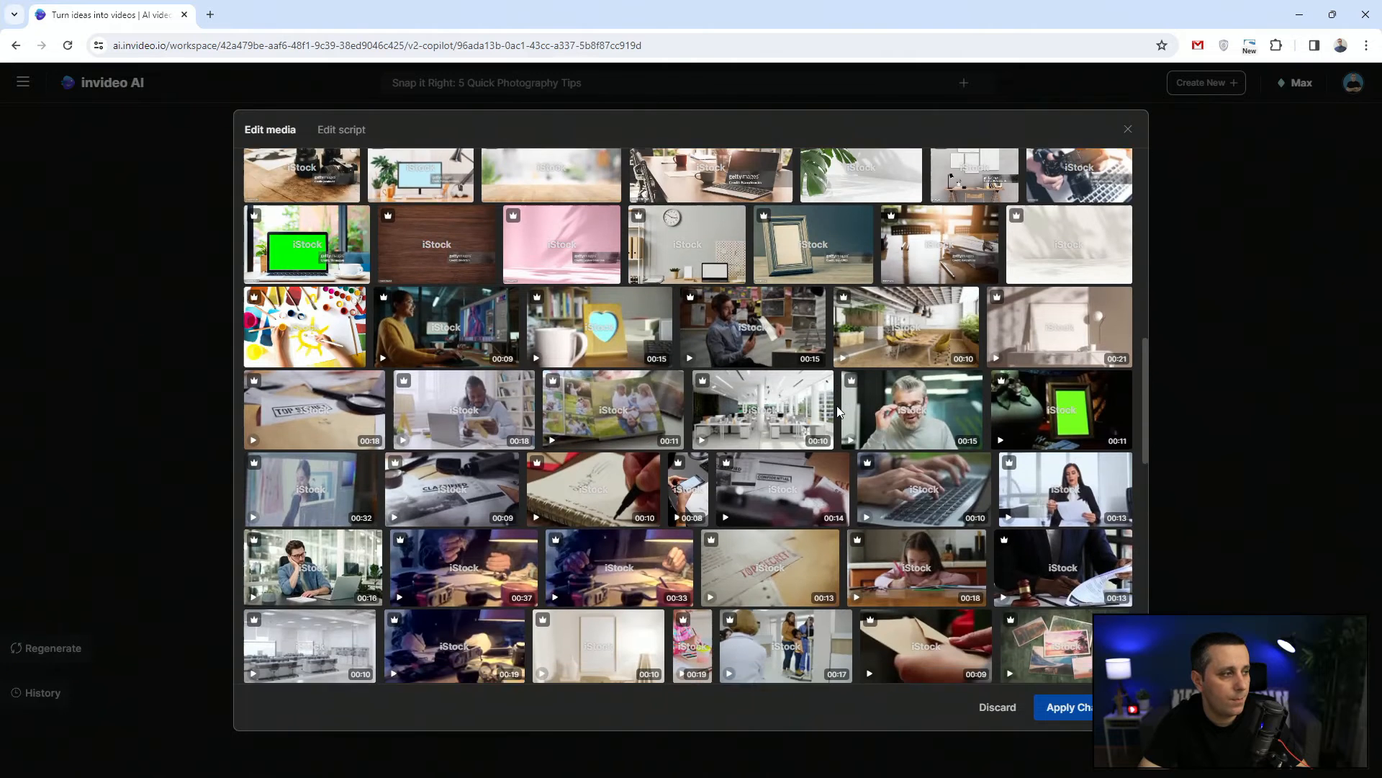
scroll(839, 412, "down", 1)
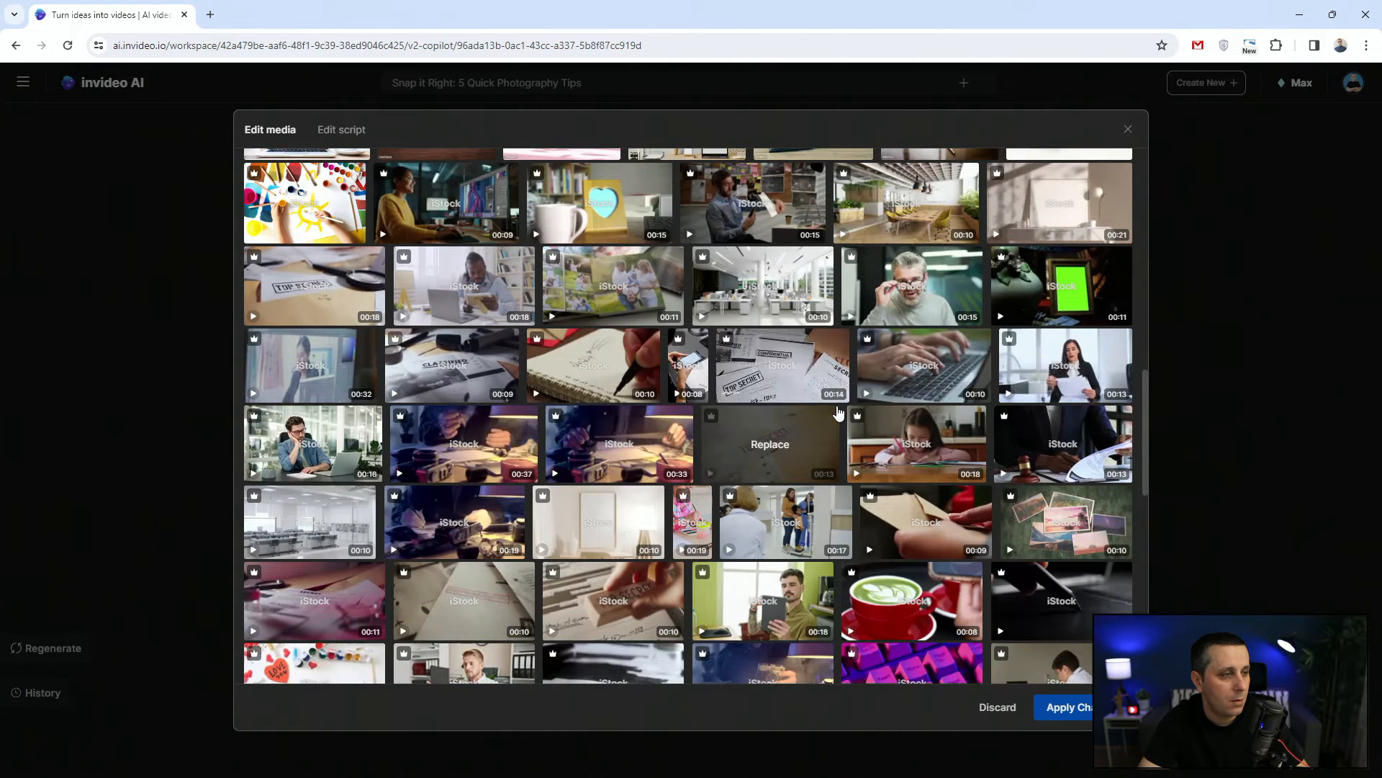
scroll(839, 411, "down", 1)
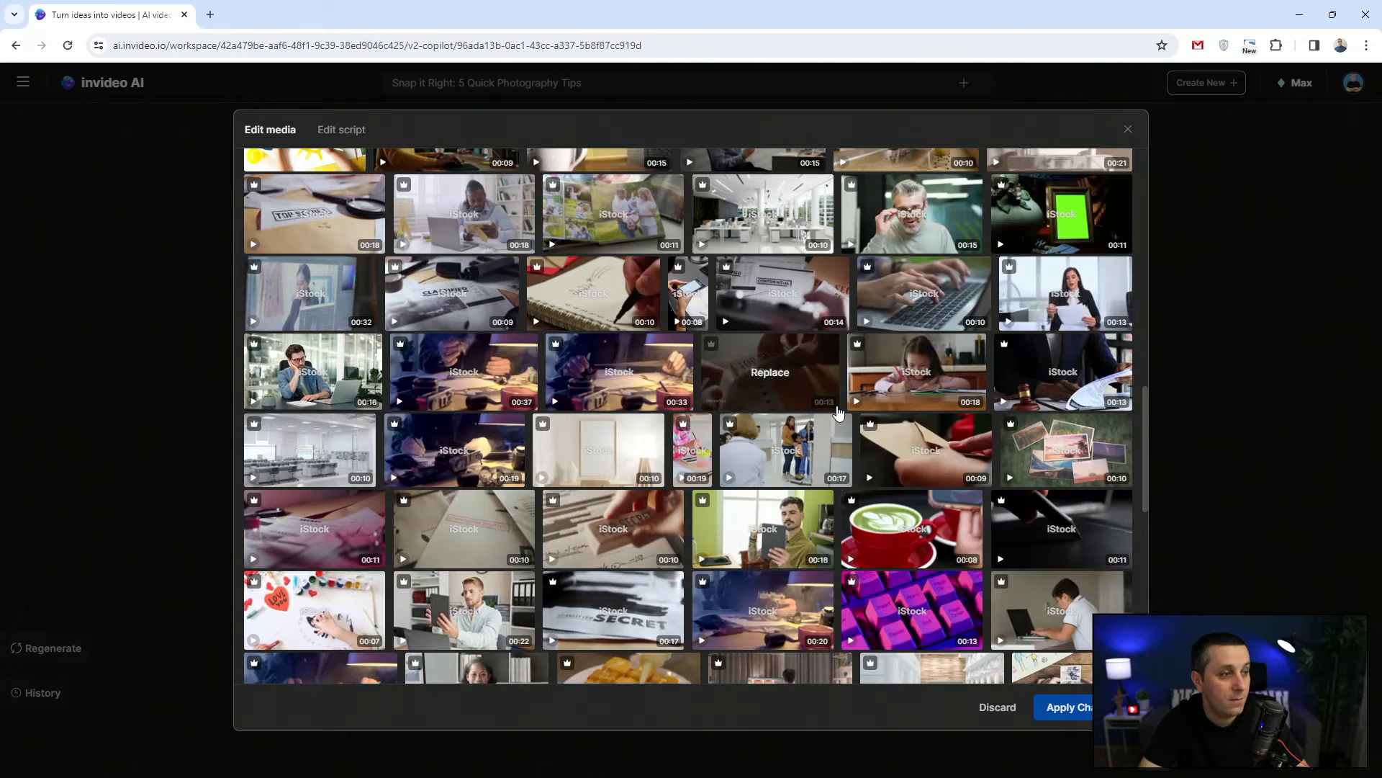
scroll(839, 411, "down", 2)
scroll(839, 412, "down", 2)
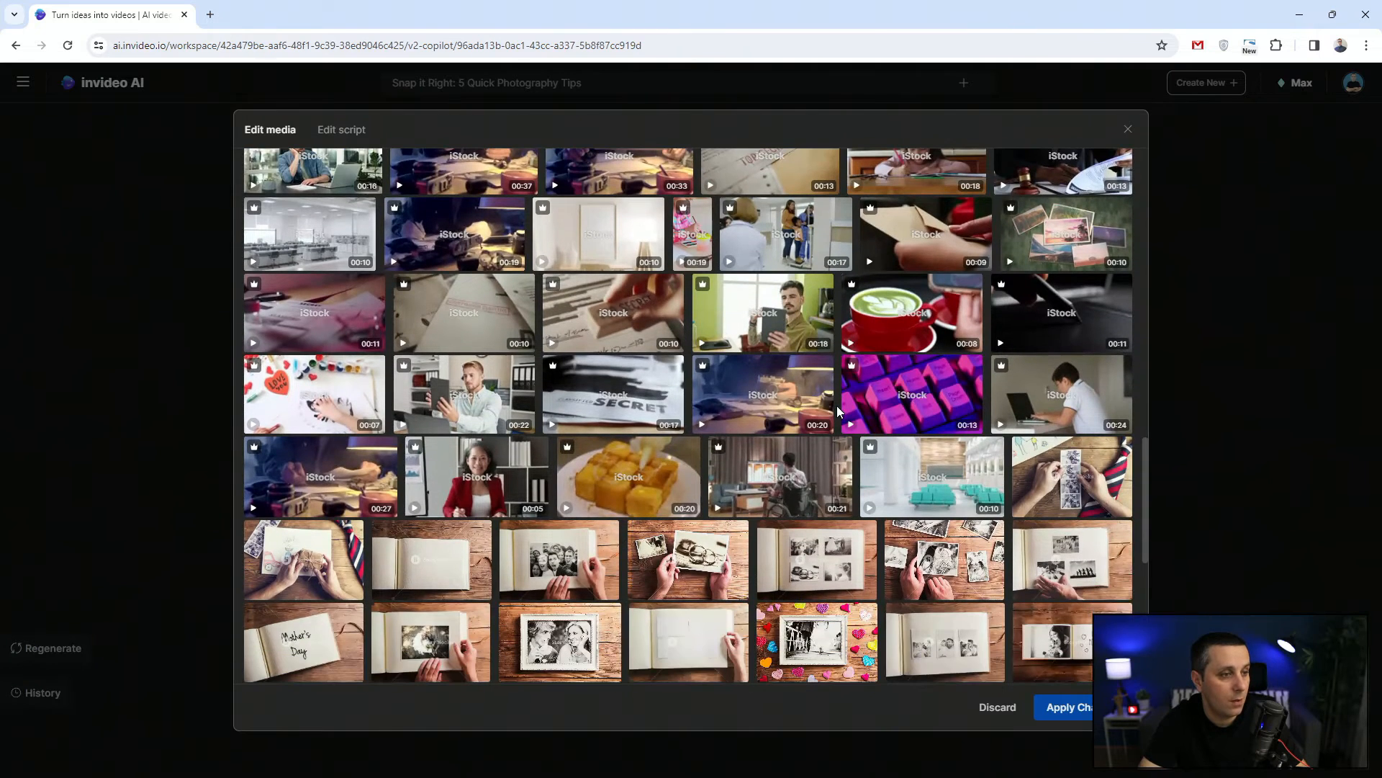
scroll(838, 412, "down", 5)
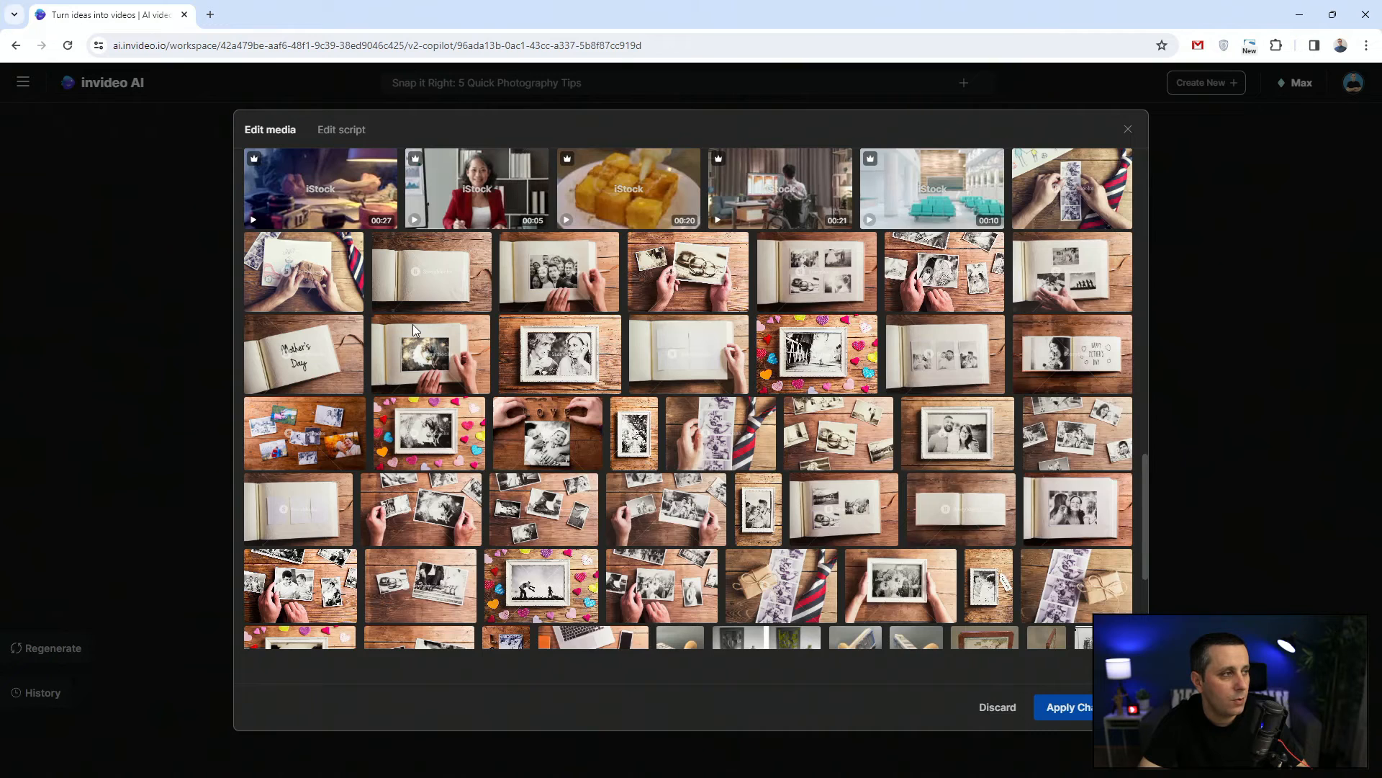
scroll(579, 273, "up", 7)
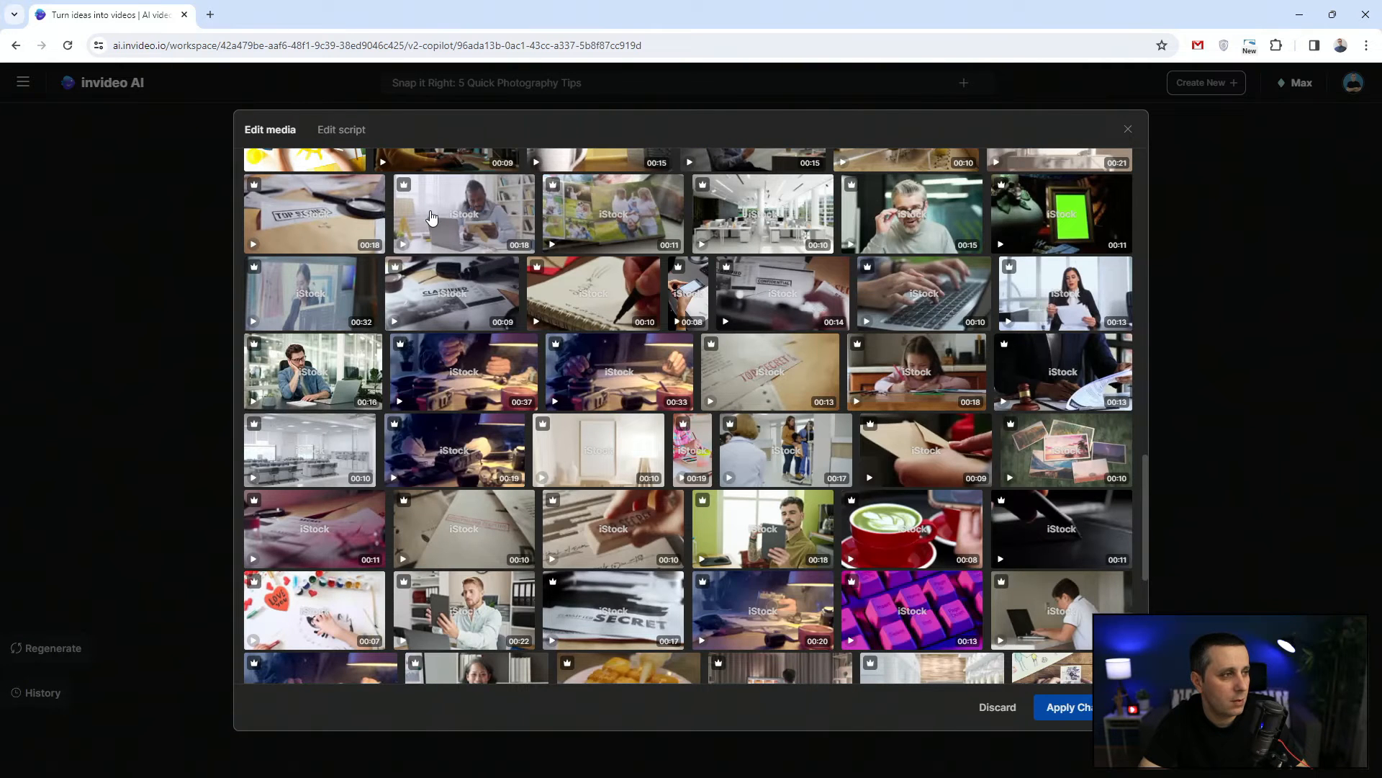
scroll(432, 217, "up", 10)
scroll(567, 553, "down", 2)
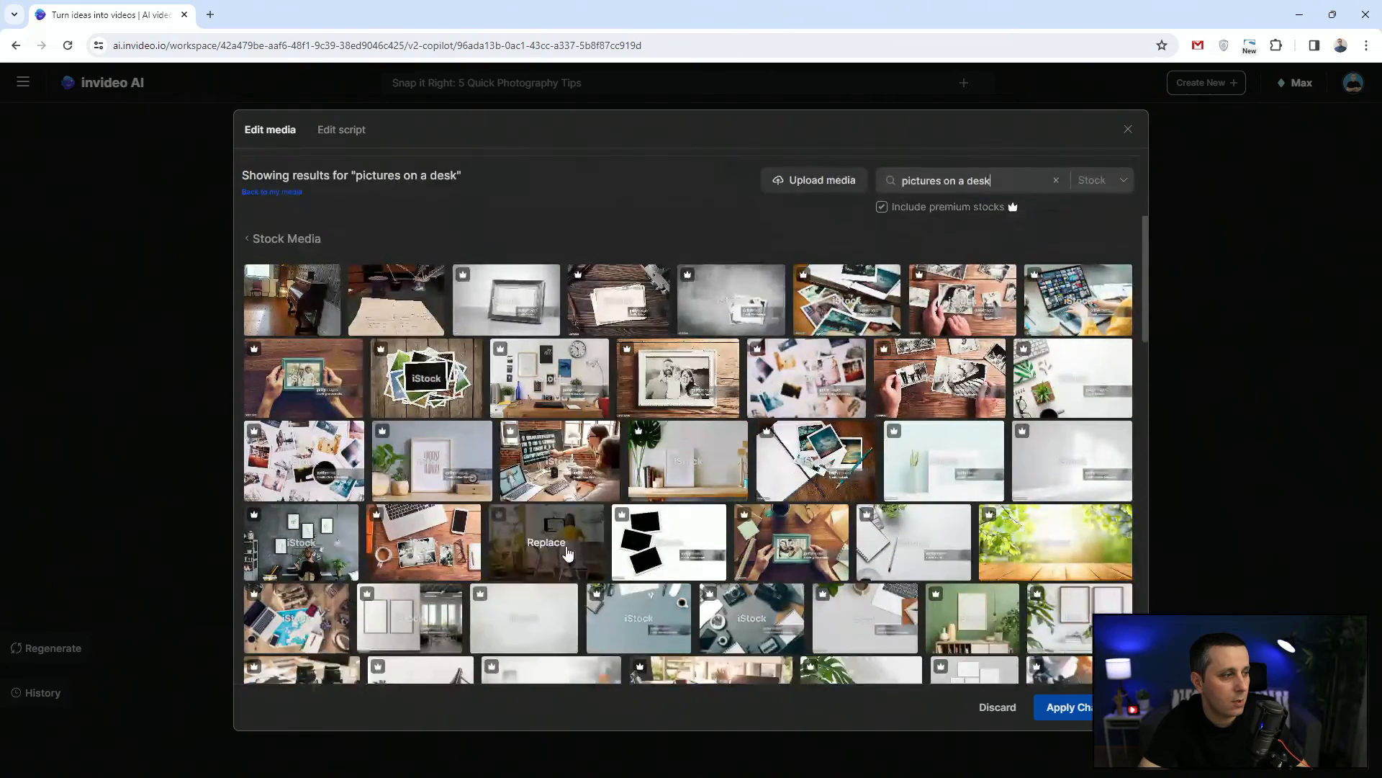
scroll(567, 553, "down", 6)
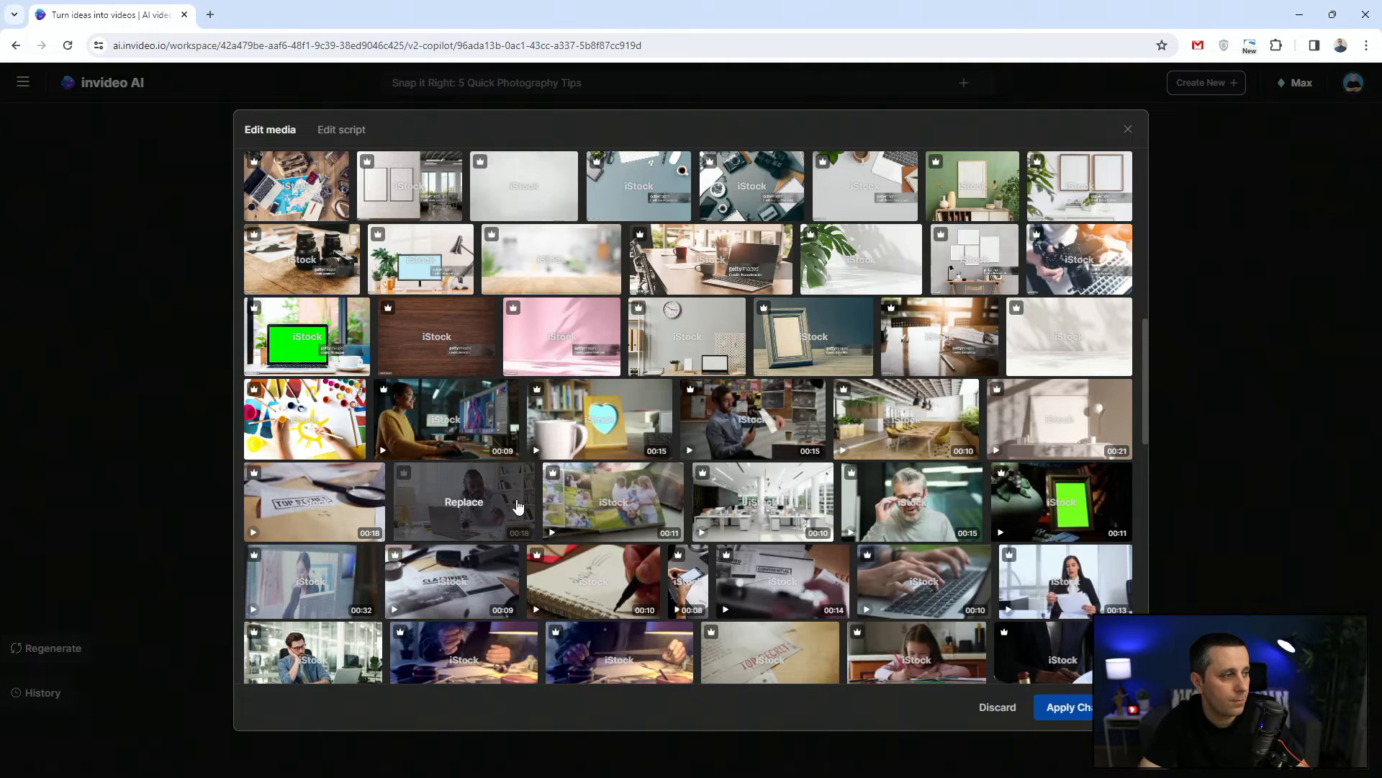
scroll(778, 550, "up", 15)
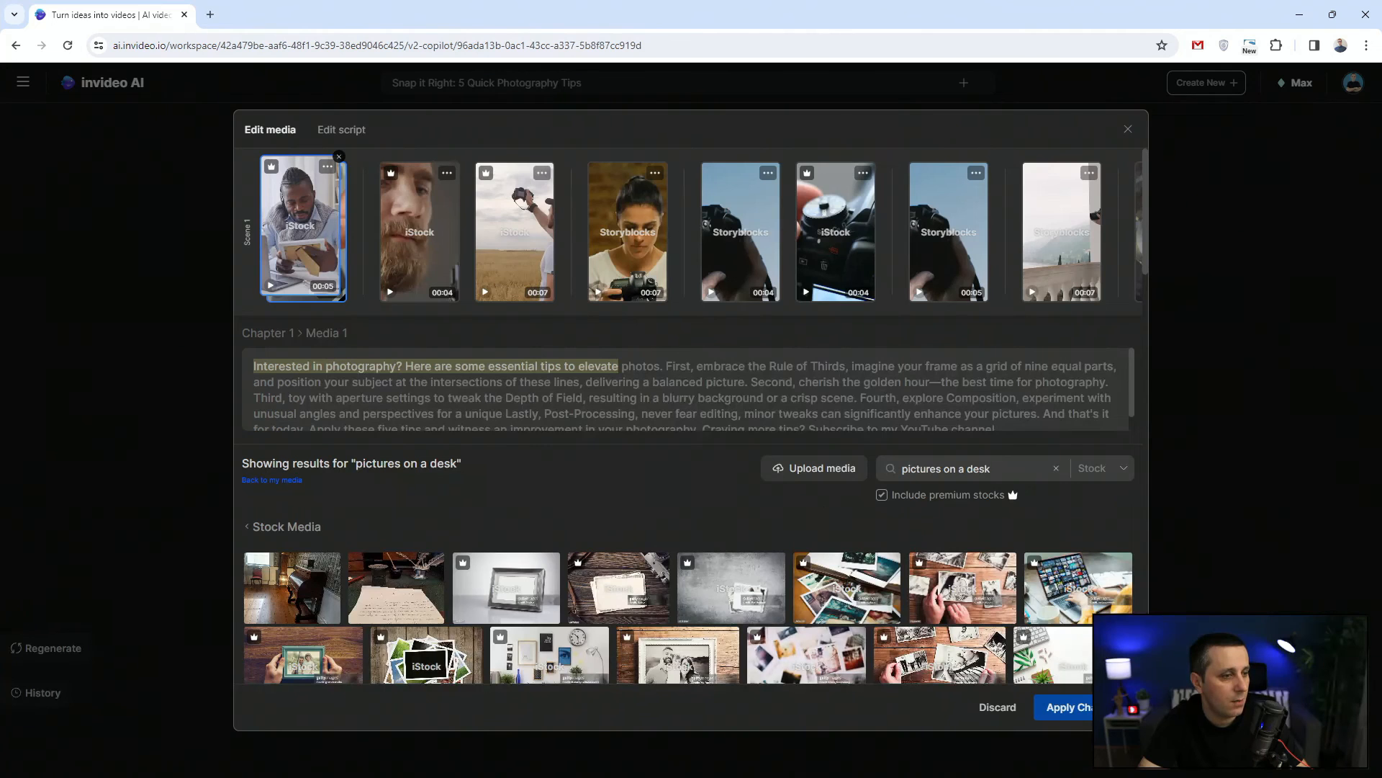
Step: Apply the first clip's replacement with the man-at-a-laptop footage and play back the video's opening seconds
left_click(1063, 707)
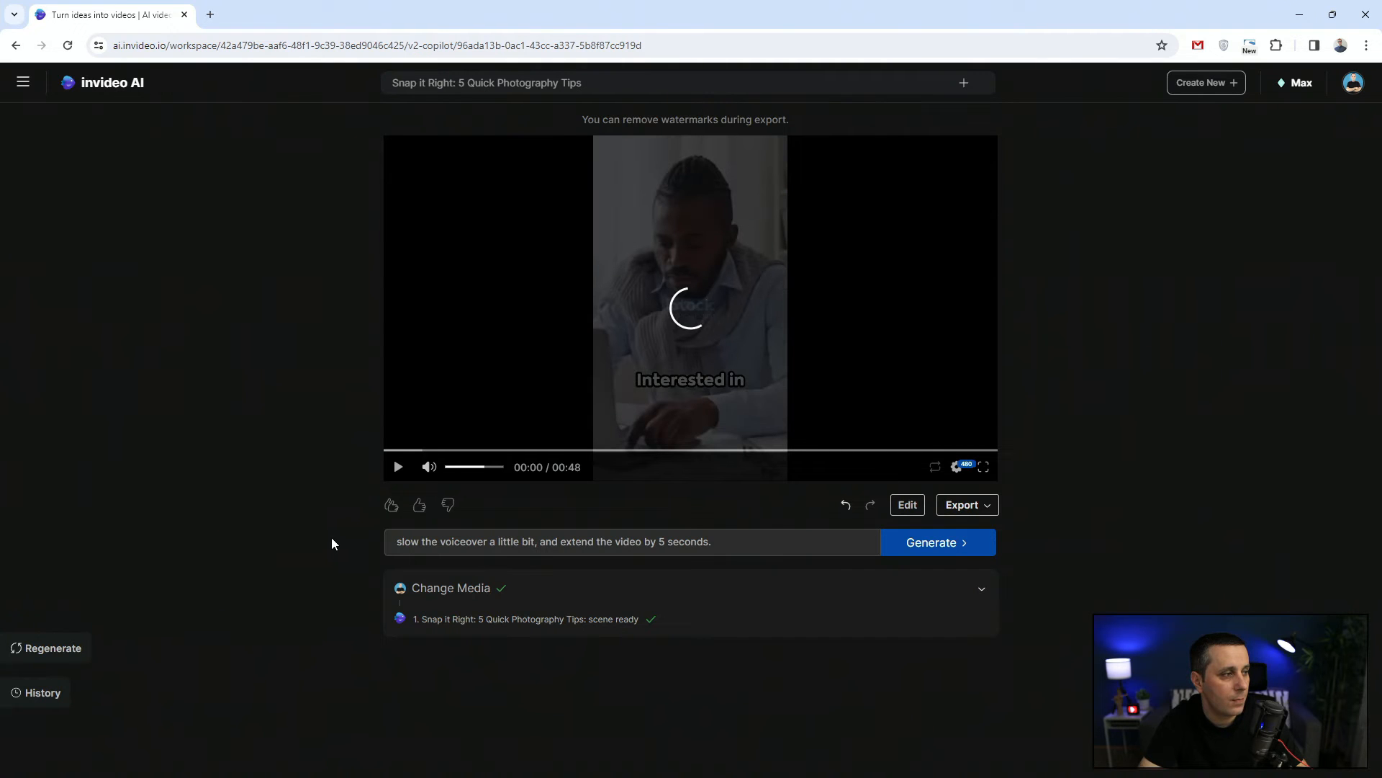
left_click(400, 475)
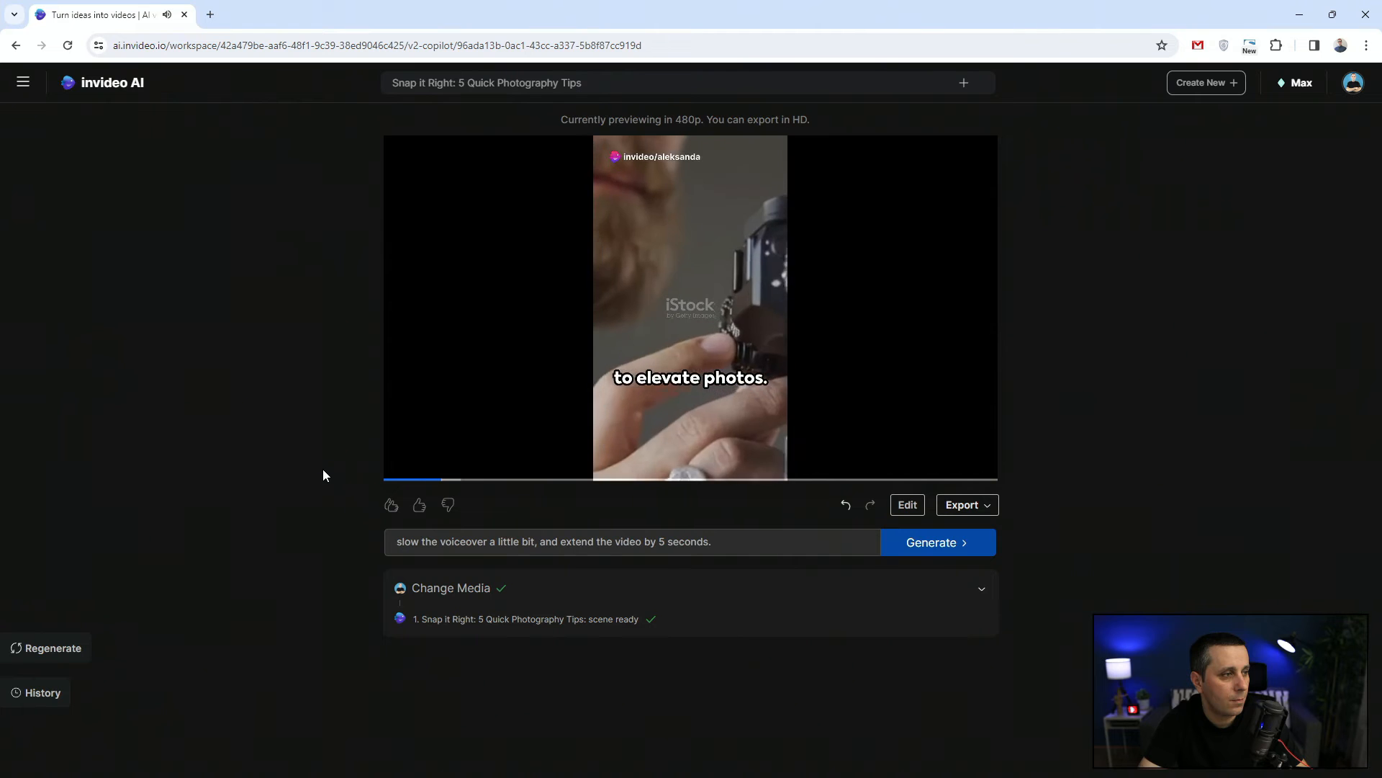
left_click(400, 470)
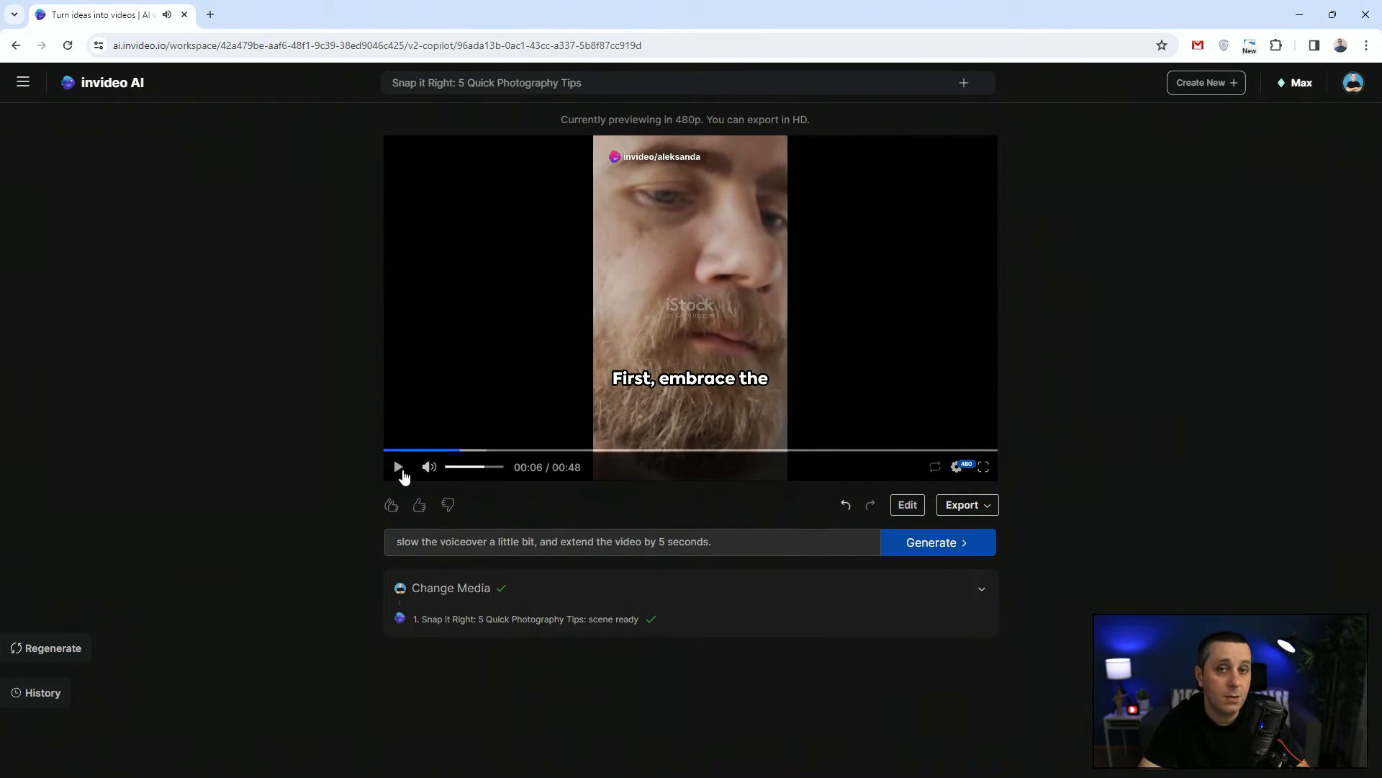
Step: Reopen the media editor, revert the first clip to its original Storyblocks footage, and search the stock media for "DSLR camera on a table"
left_click(908, 505)
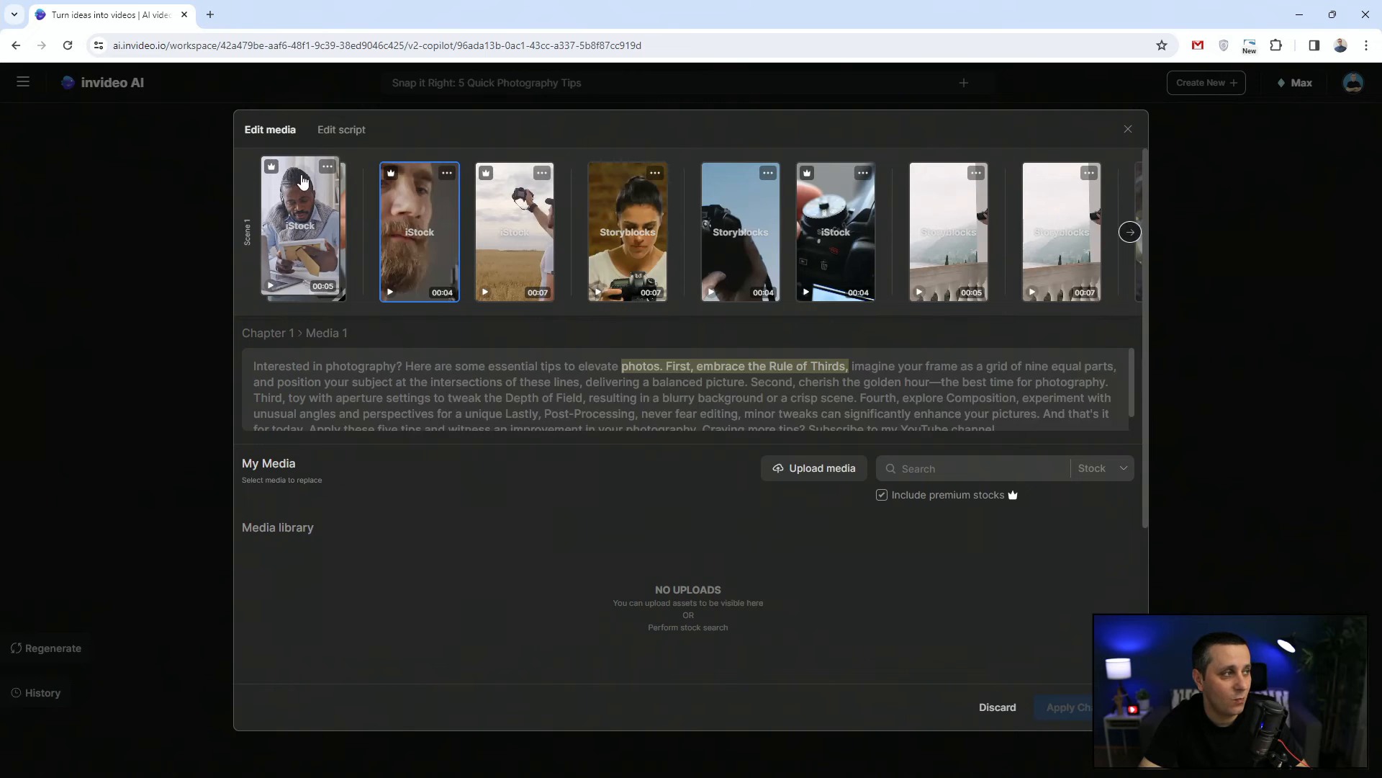
left_click(327, 171)
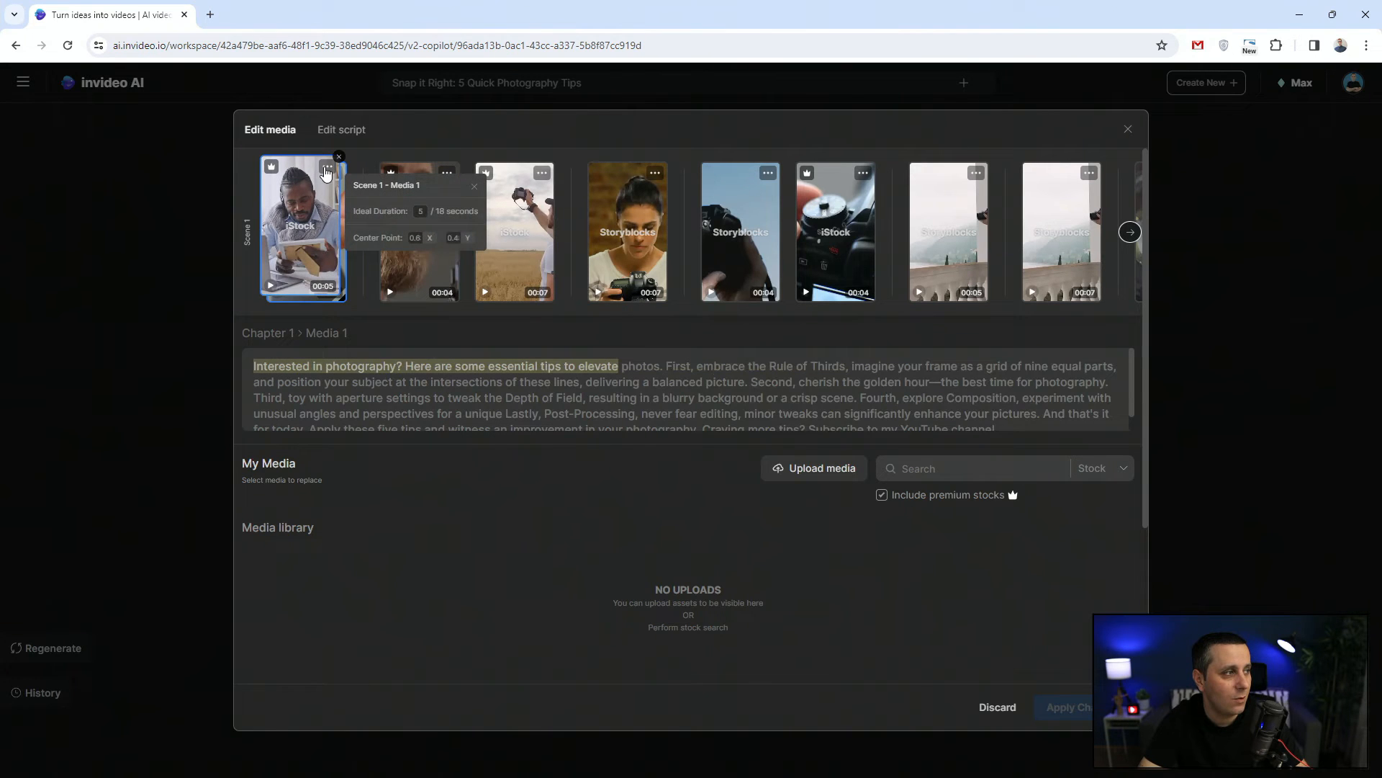
left_click(338, 157)
left_click(1020, 476)
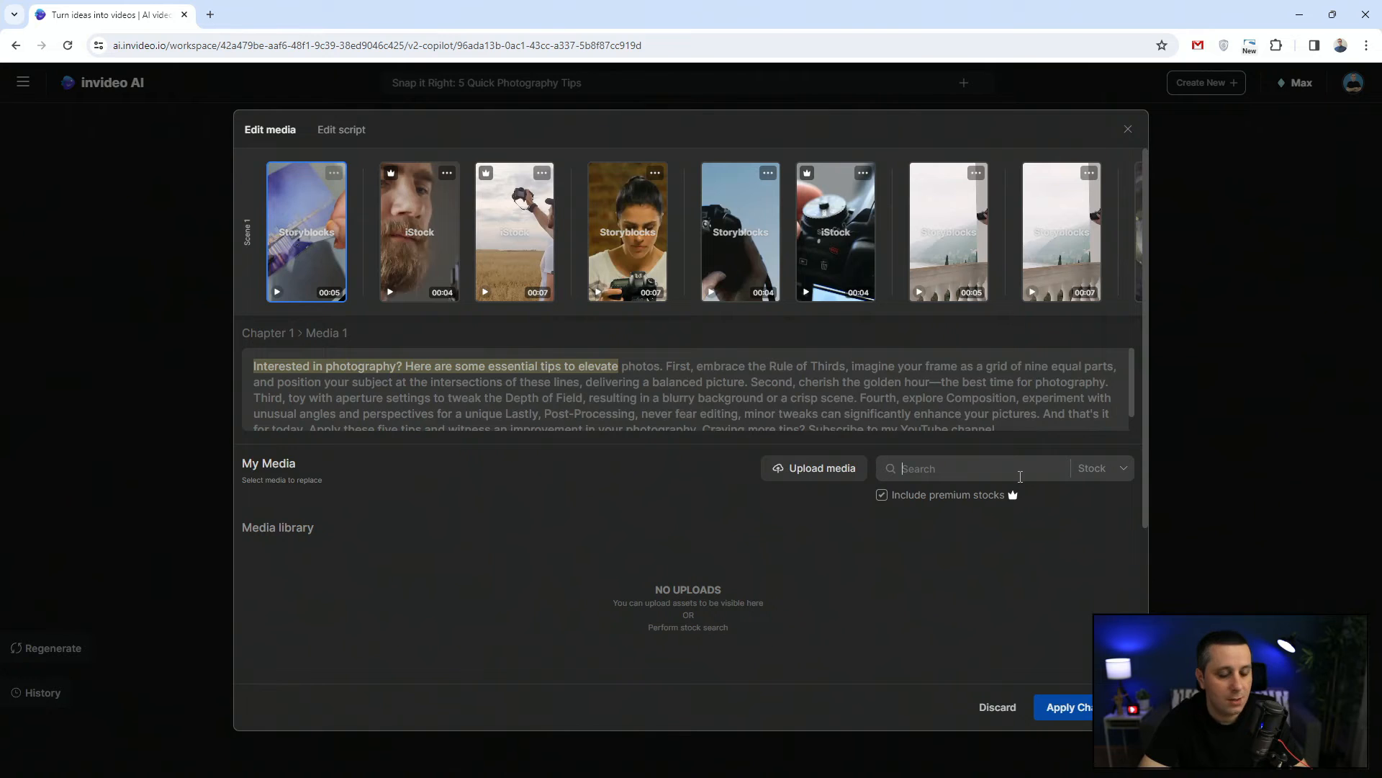
type("camera on a")
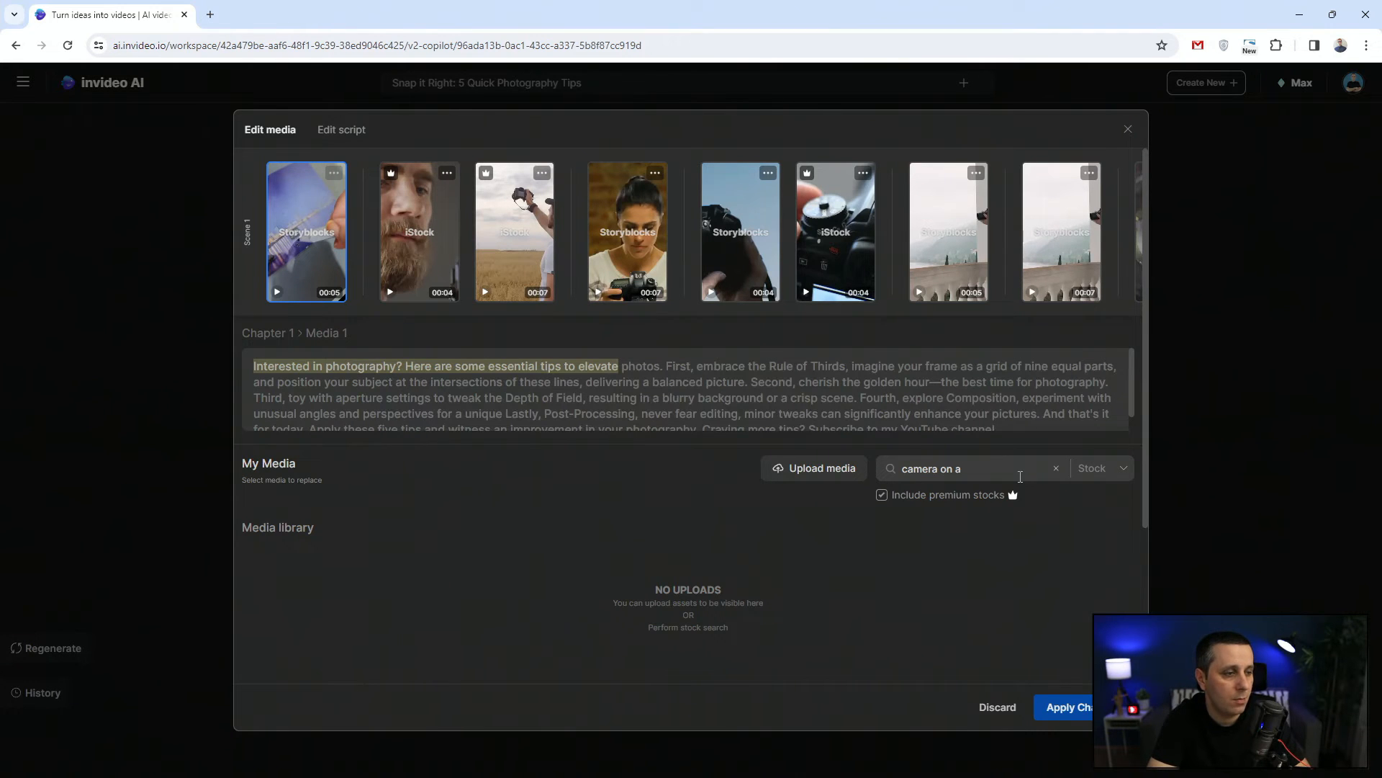
key("ctrl+a")
type("DS")
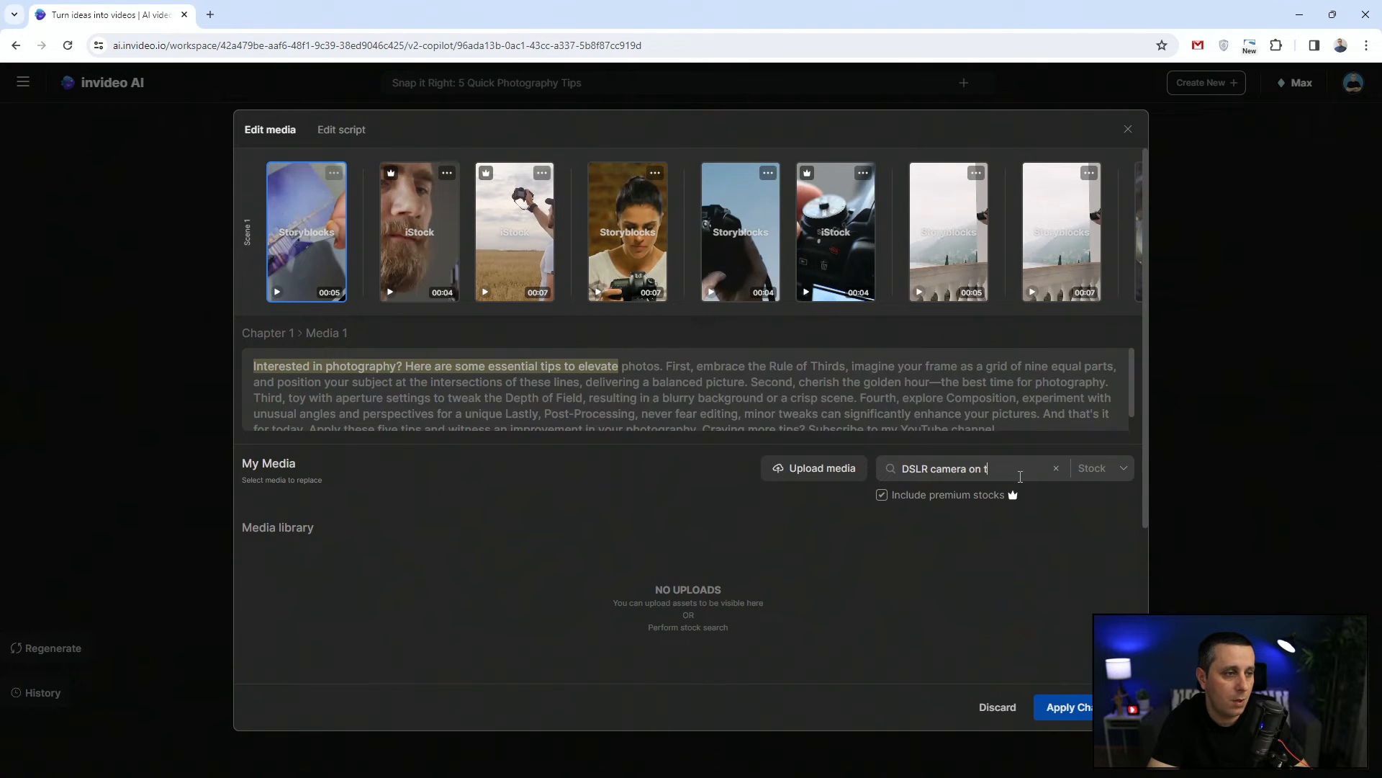
type("LR camera on a table")
key("Return")
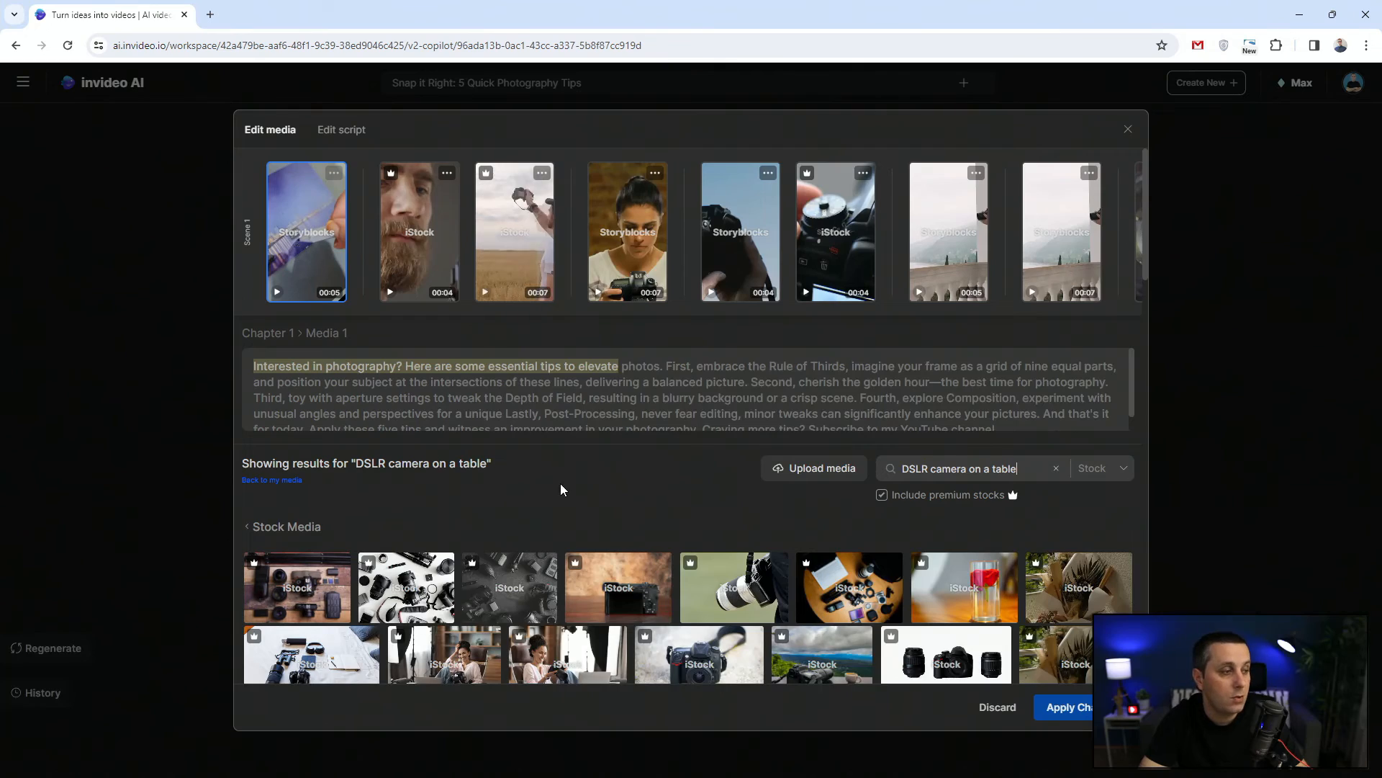
Step: Replace the first clip with the iStock photo of a camera being held over a laptop and apply the change
scroll(563, 487, "down", 1)
scroll(563, 487, "down", 2)
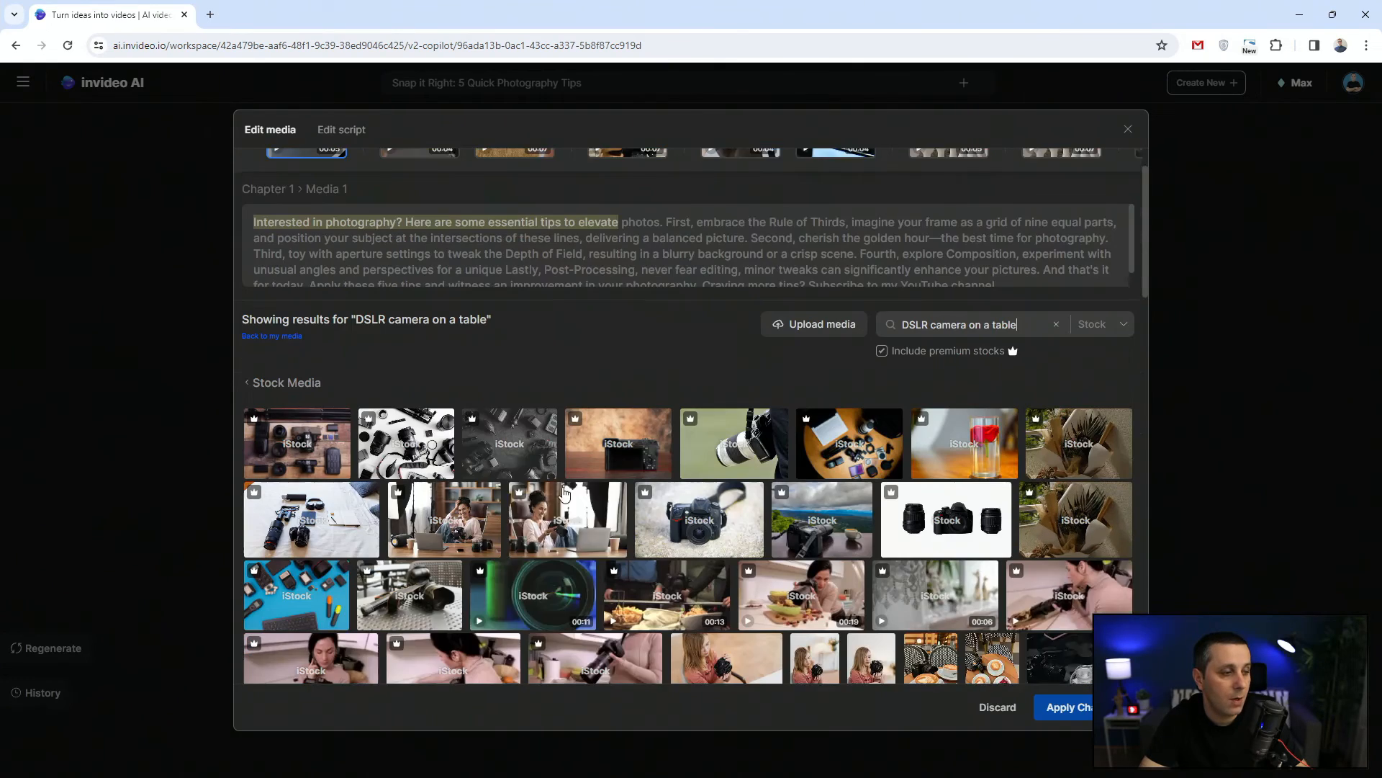
scroll(568, 495, "down", 3)
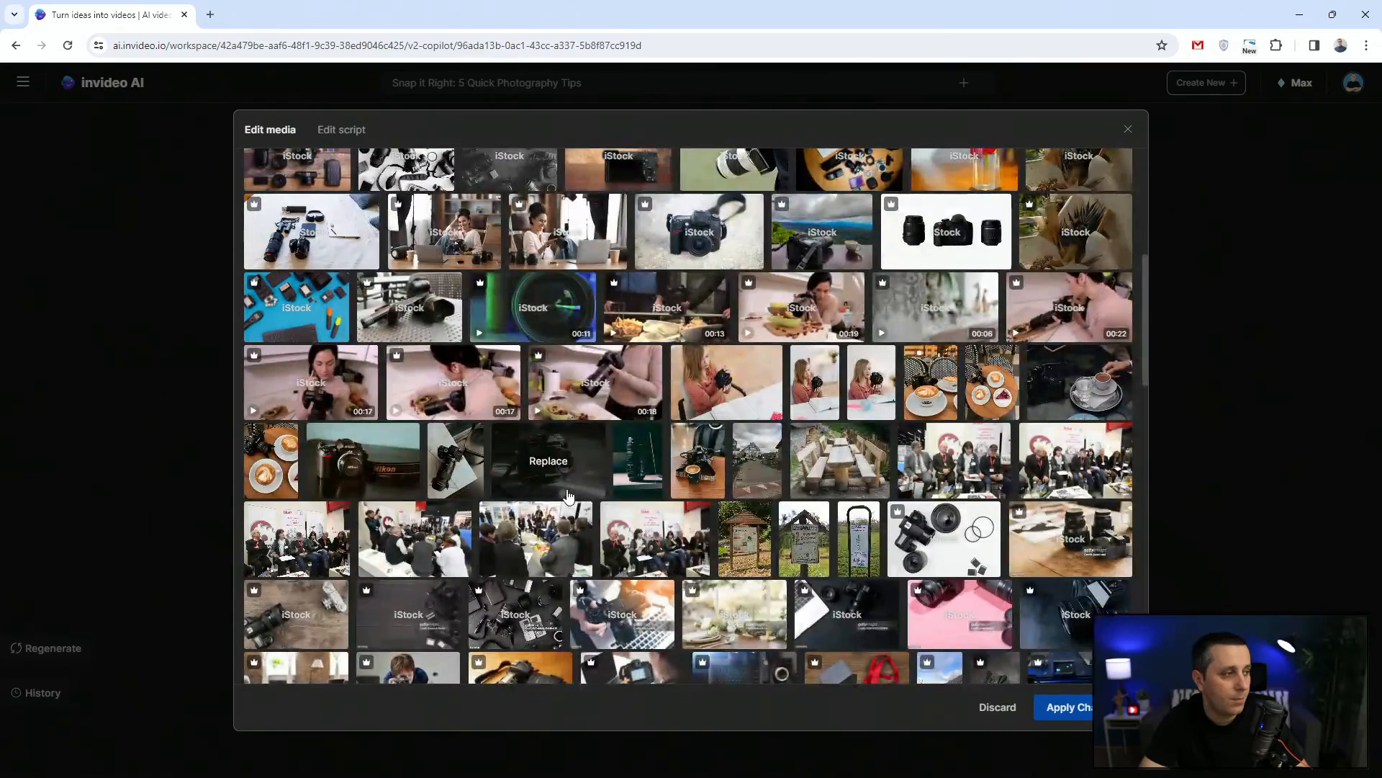
scroll(568, 495, "down", 1)
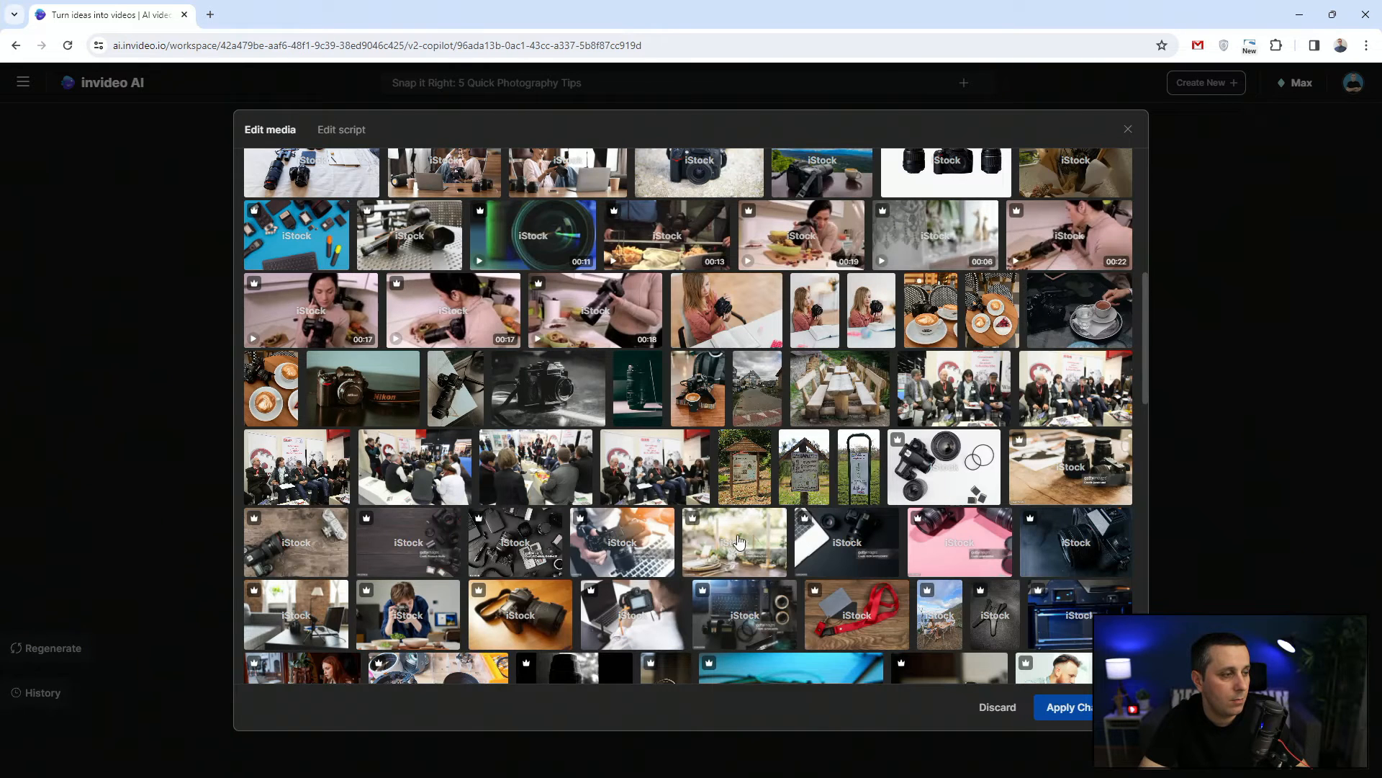
left_click(607, 549)
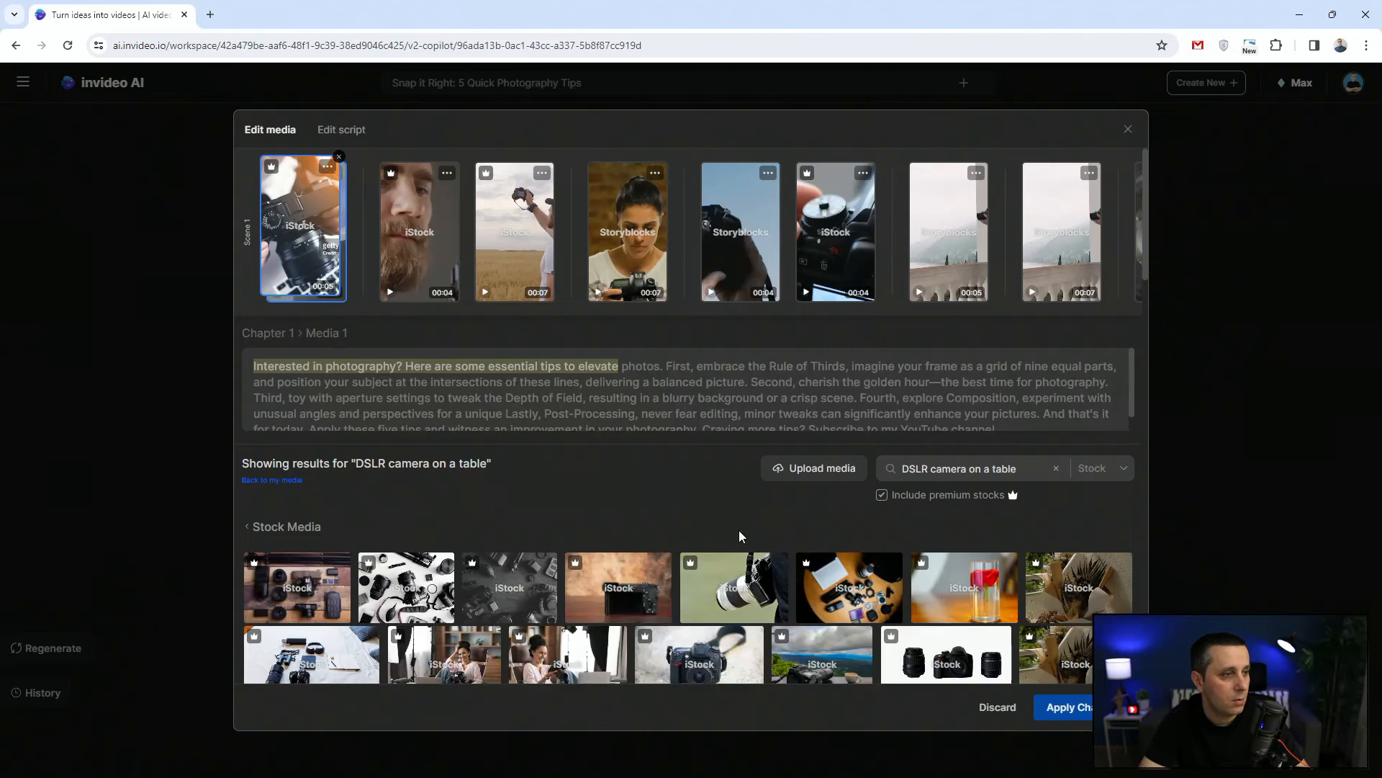
left_click(1063, 707)
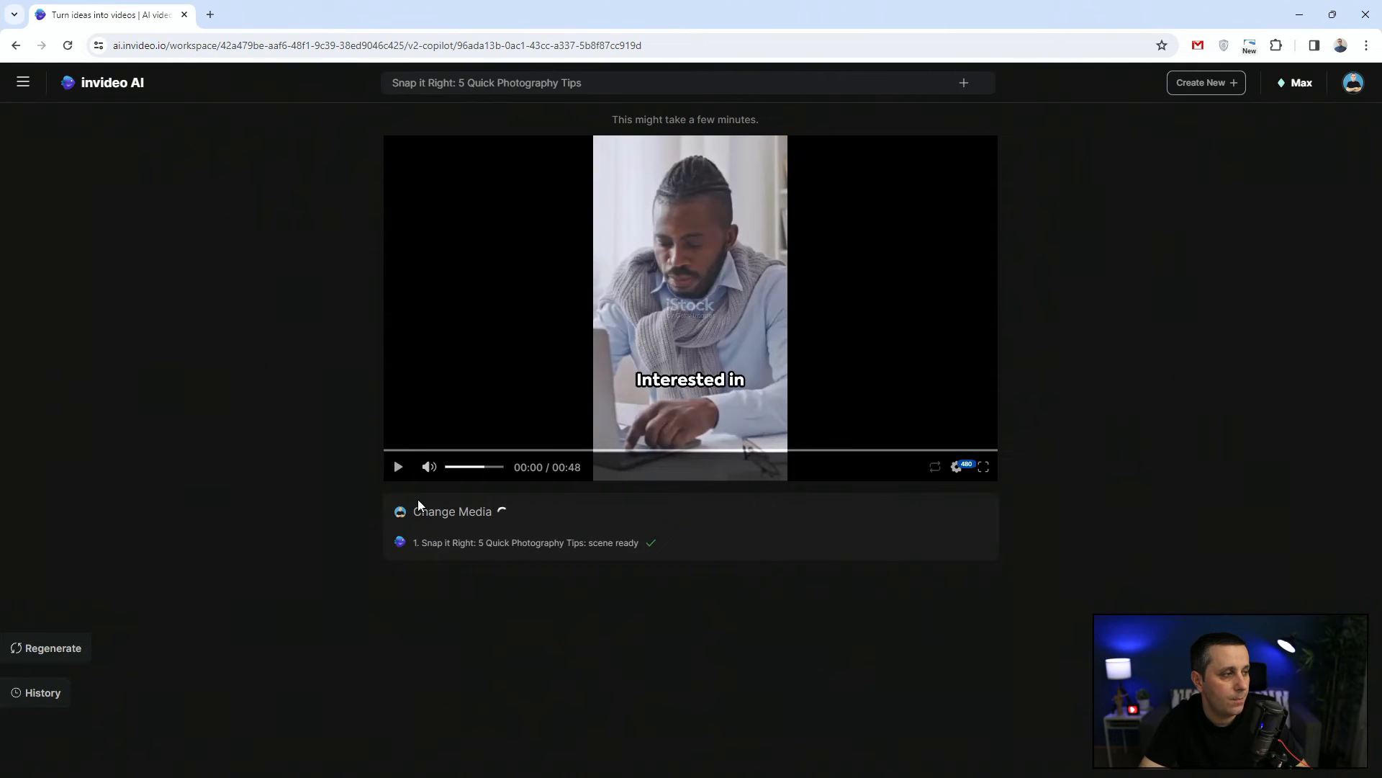
Step: Play the updated video from the start through the golden hour tip to review its clips
left_click(397, 468)
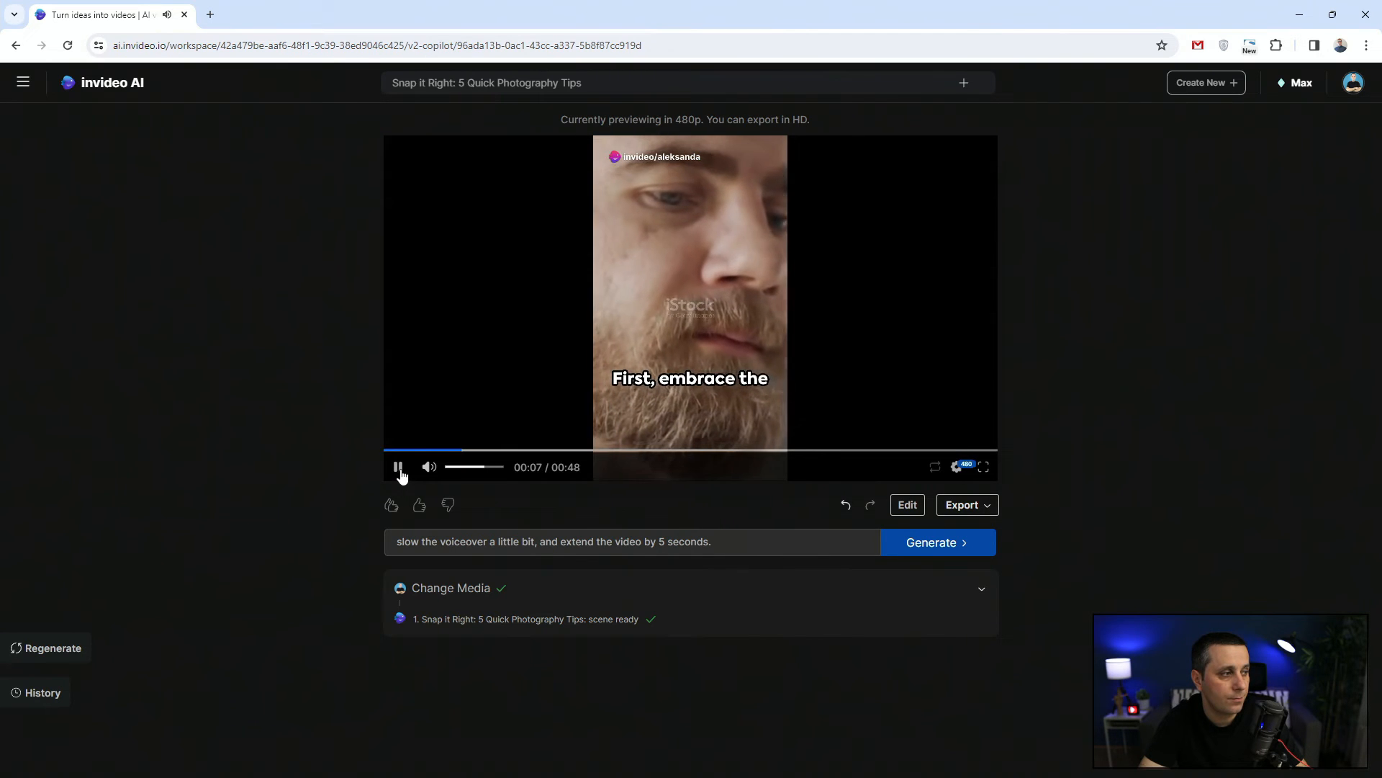
left_click(399, 468)
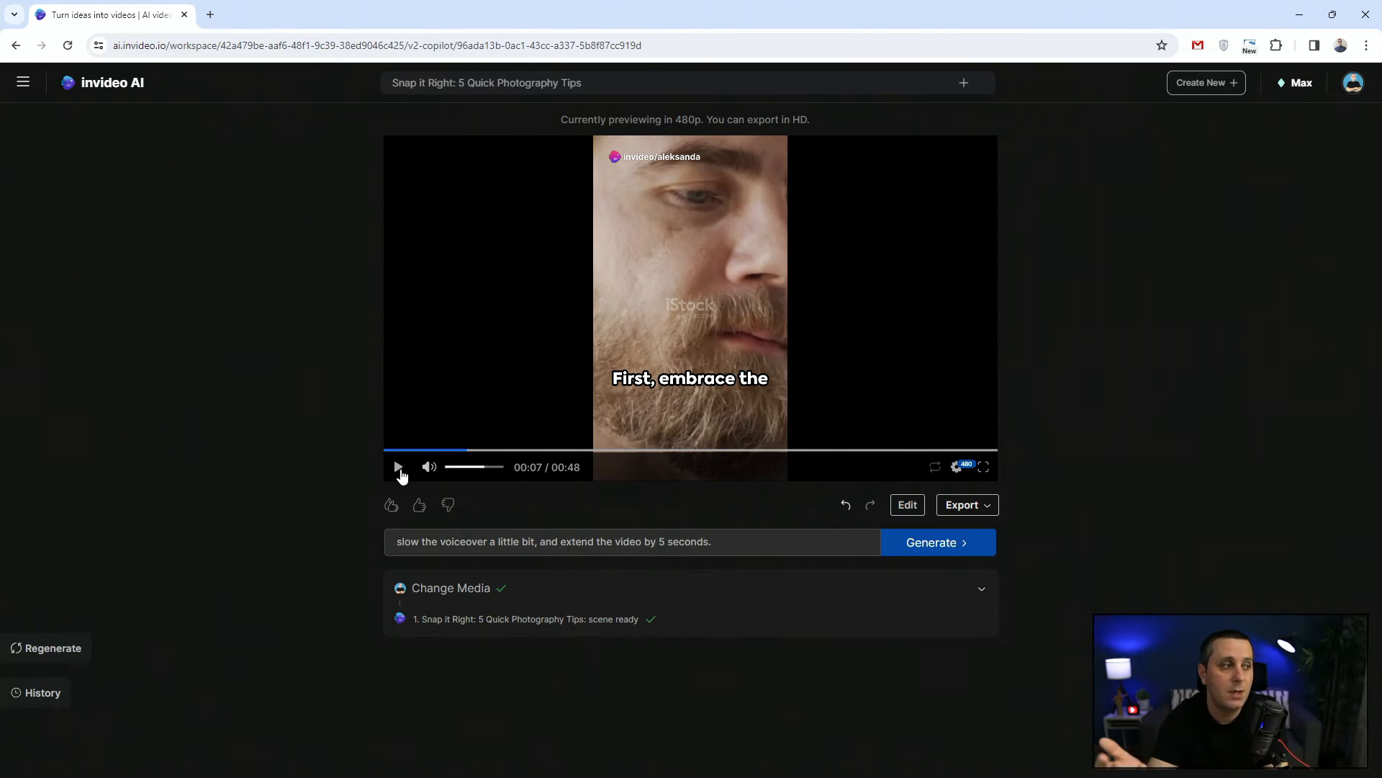
left_click(400, 471)
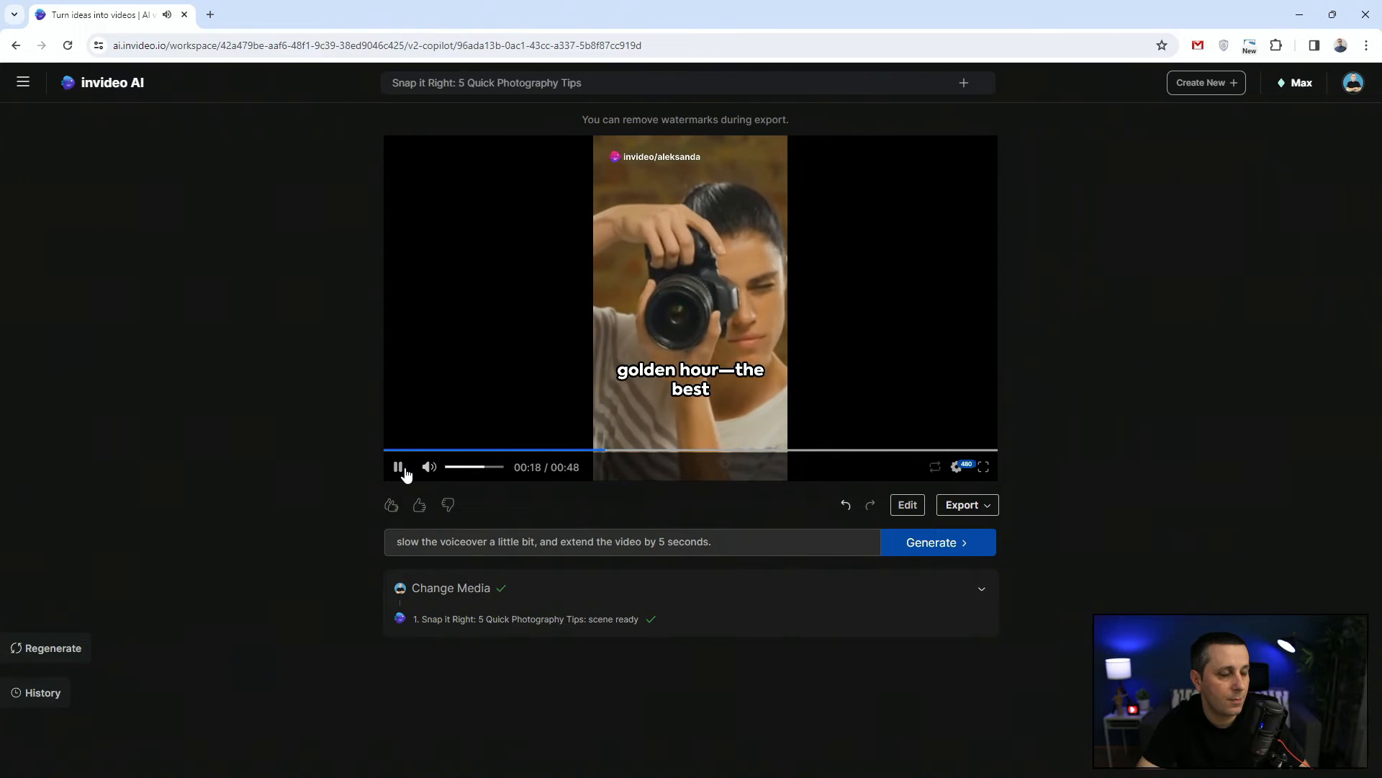
left_click(400, 468)
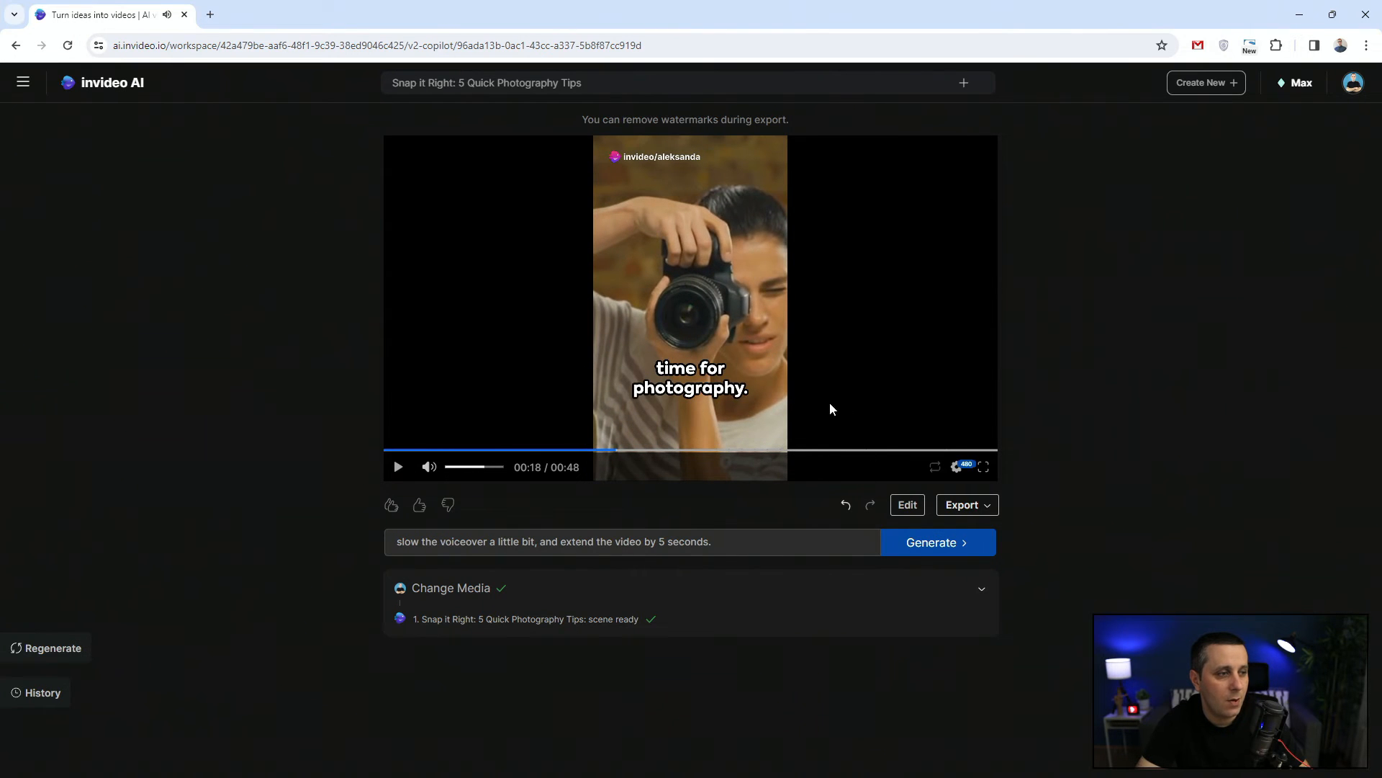
Step: Reopen the media editor on the golden hour clip of the woman with a camera and search stock media for "golden hour Paris"
left_click(906, 504)
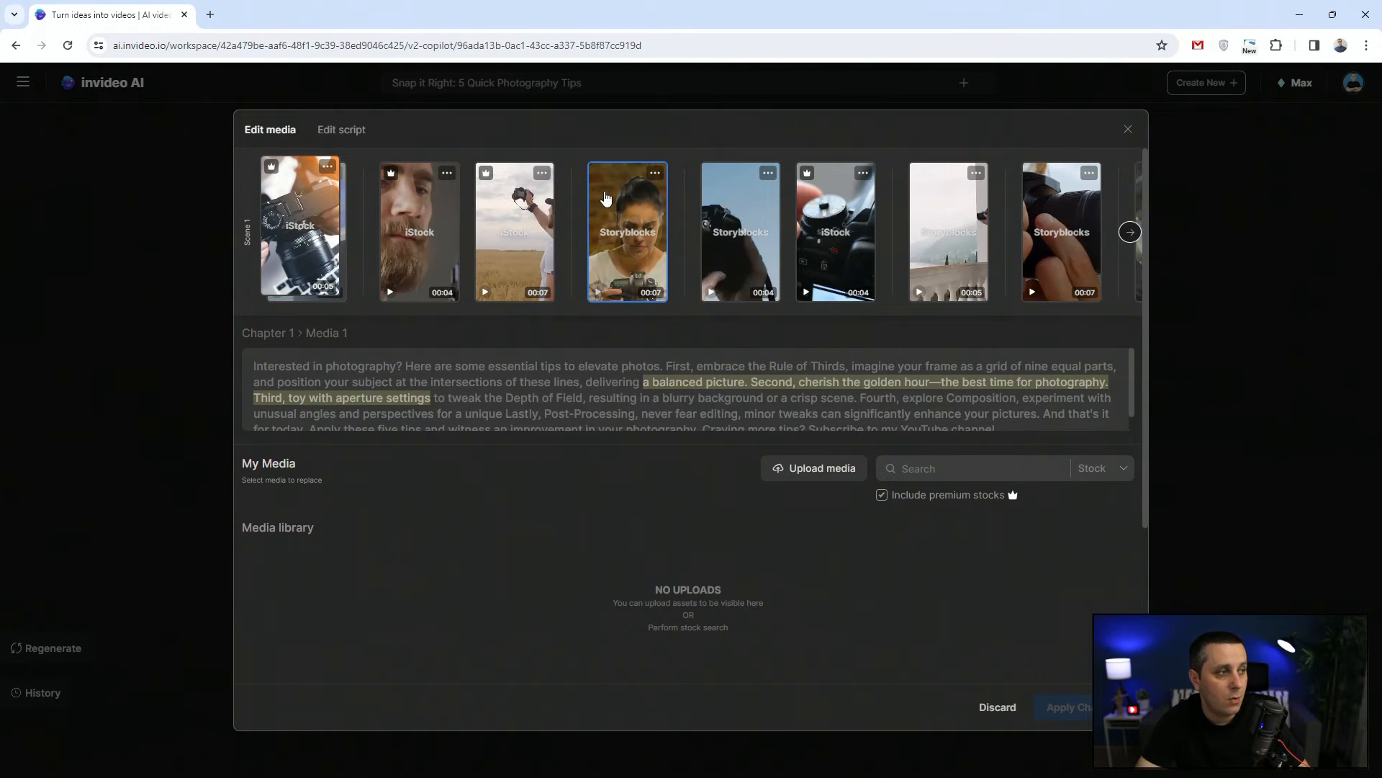
left_click(979, 470)
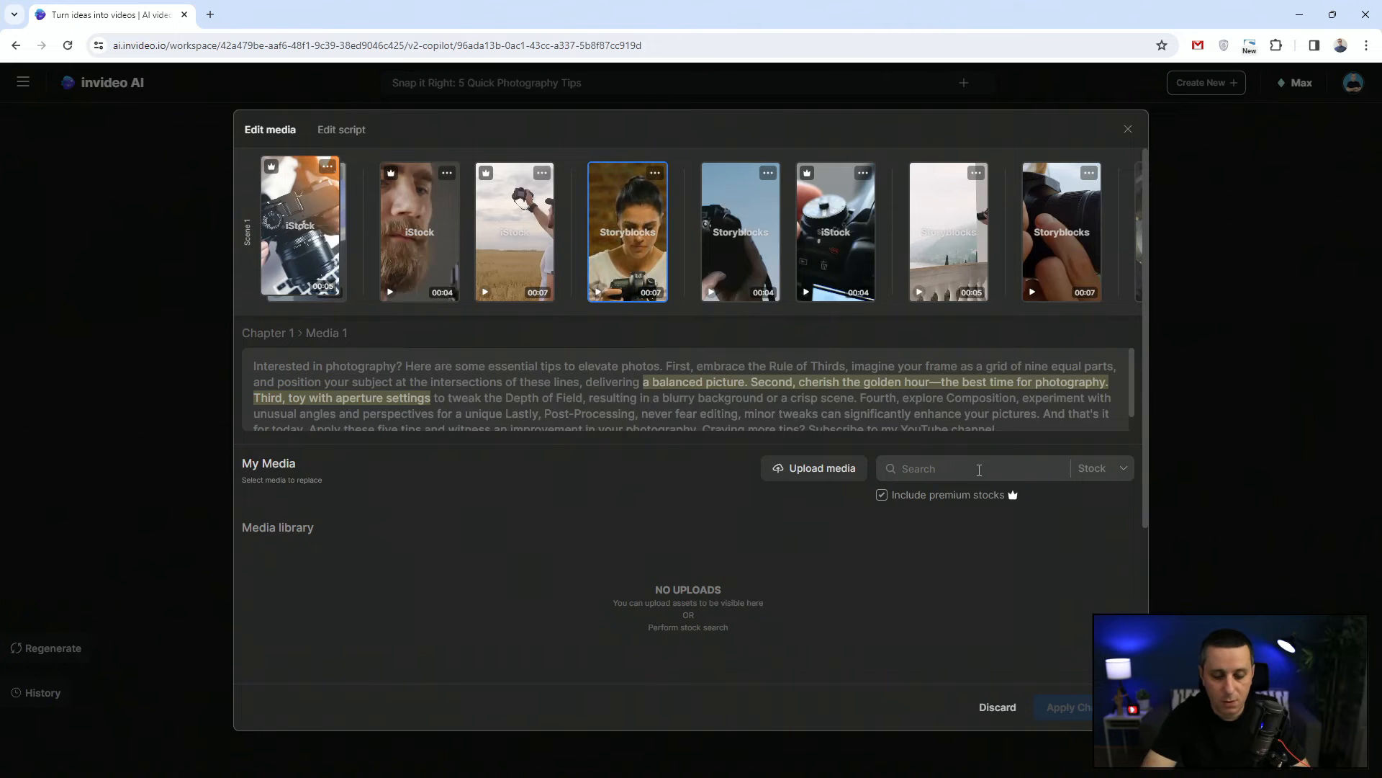
type("g")
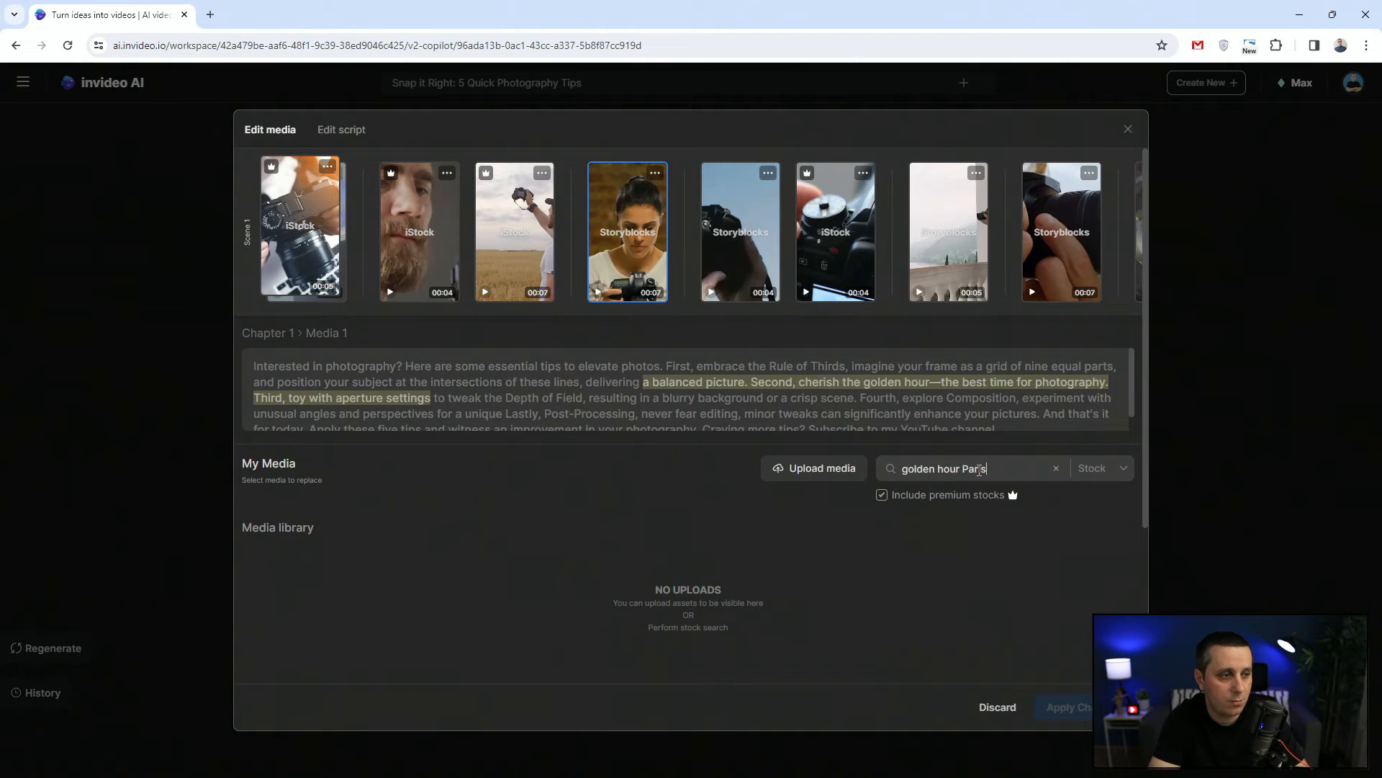
type("olden hour Paris")
key("Return")
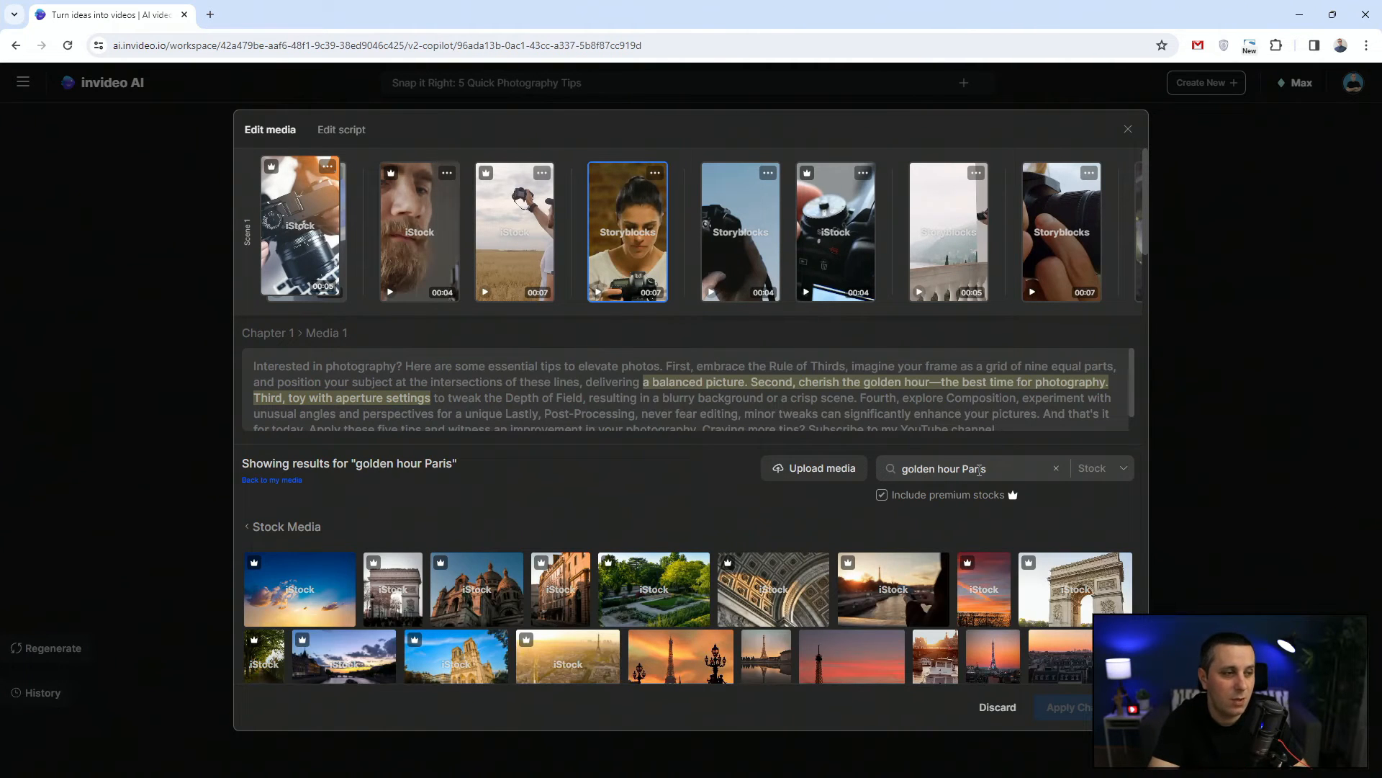
Step: Look through the stock results for the golden hour clip and refine the search to "golden hour Paris video"
mouse_move(749, 589)
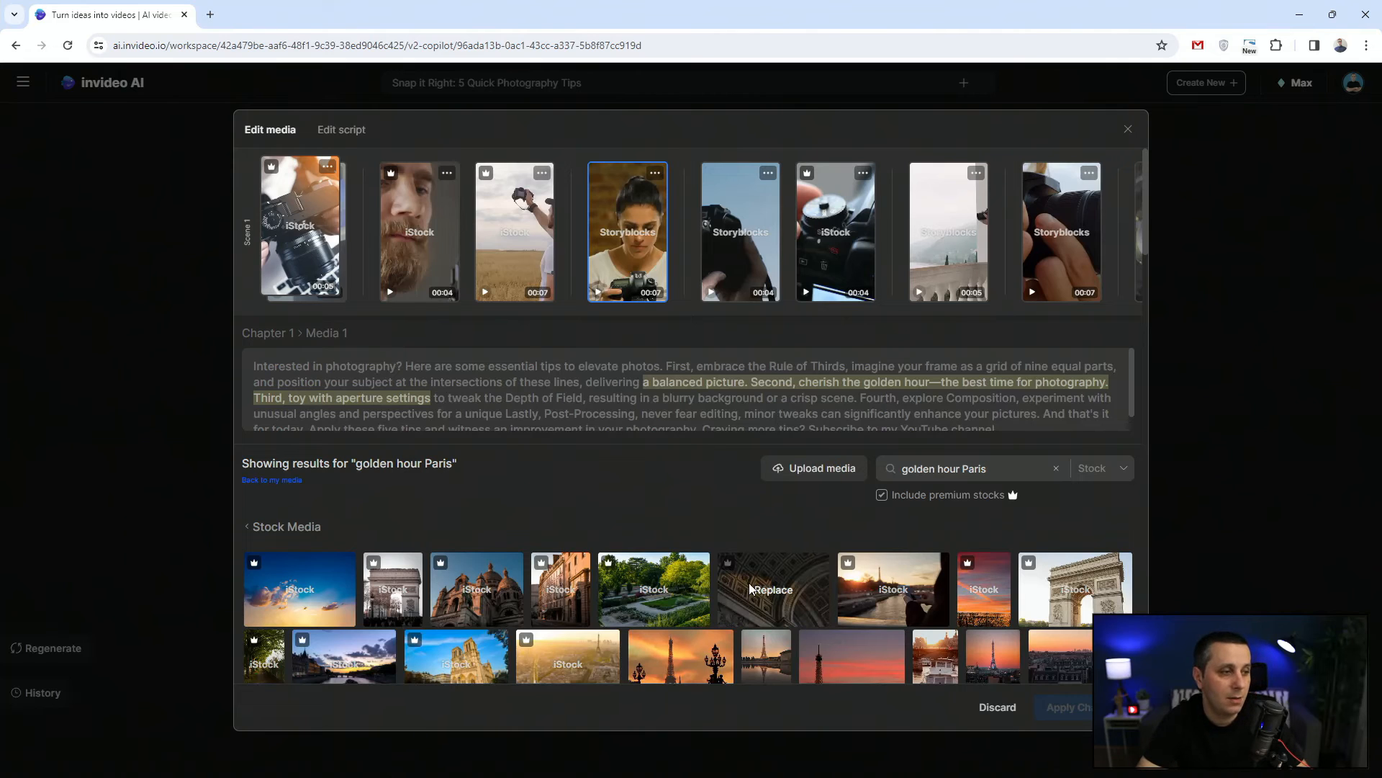
scroll(749, 589, "down", 1)
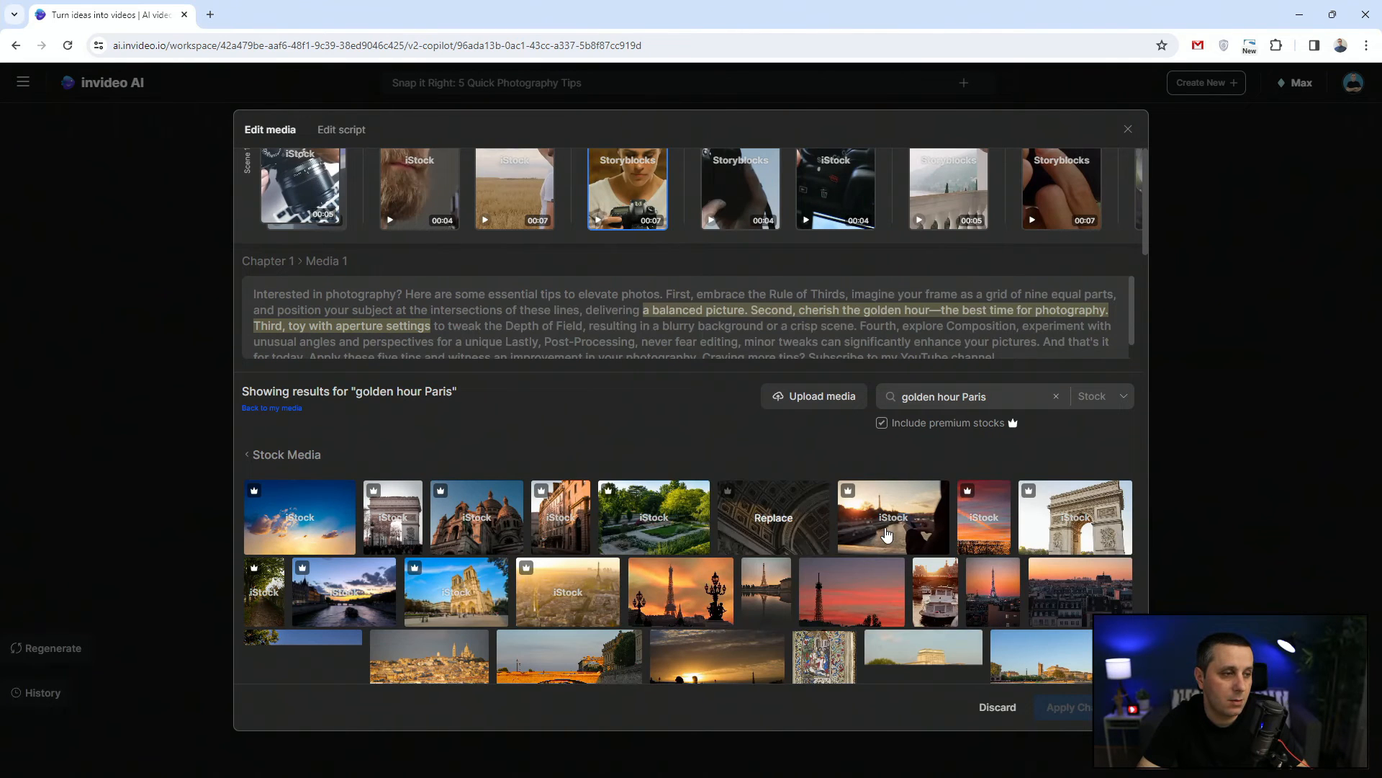
mouse_move(893, 533)
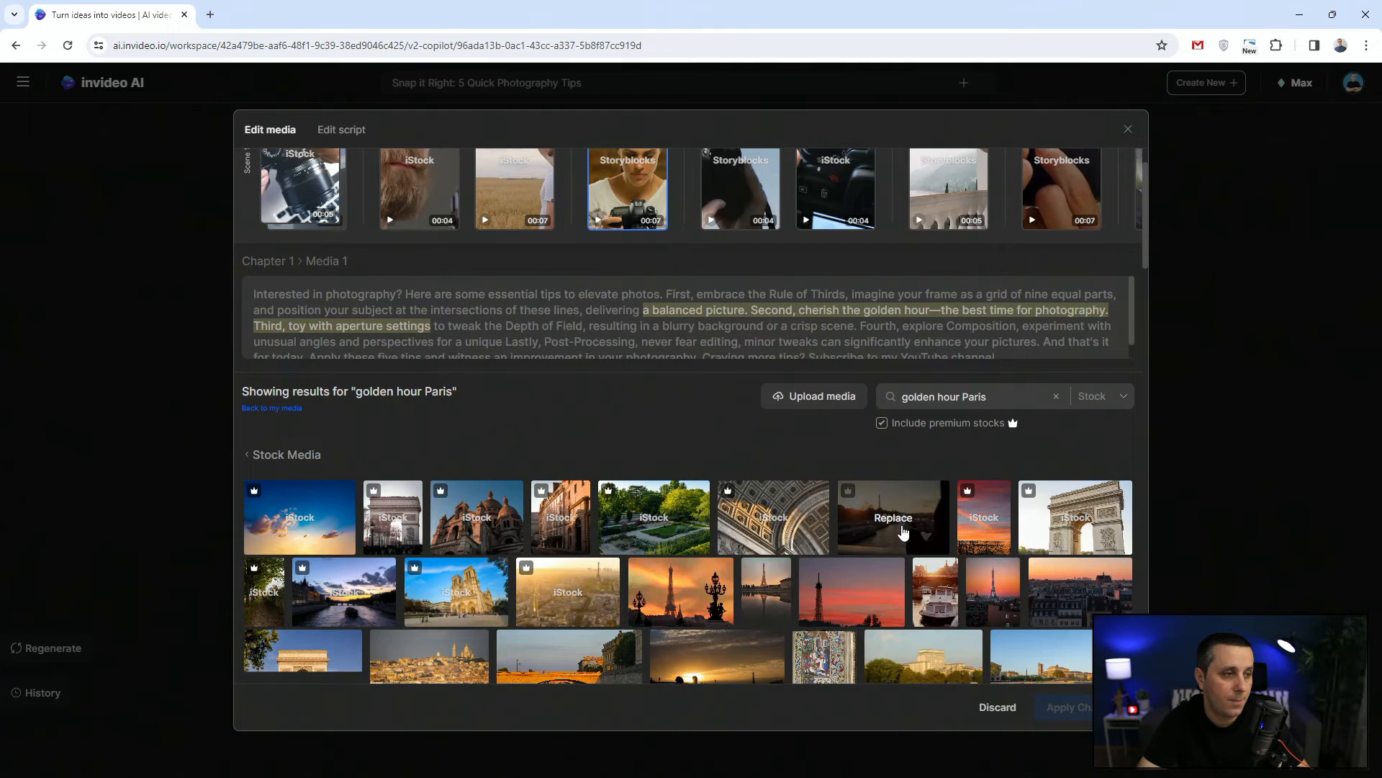
scroll(903, 532, "down", 1)
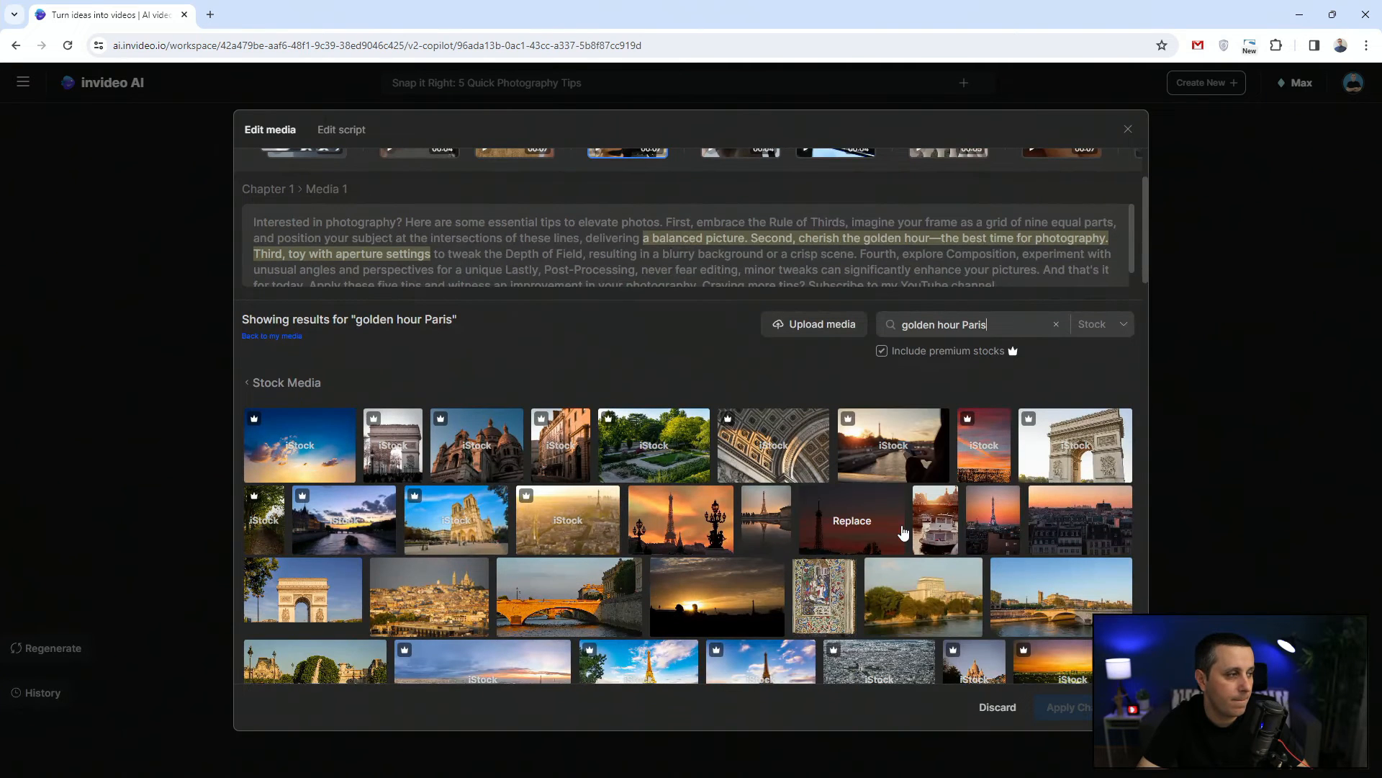
scroll(903, 533, "down", 1)
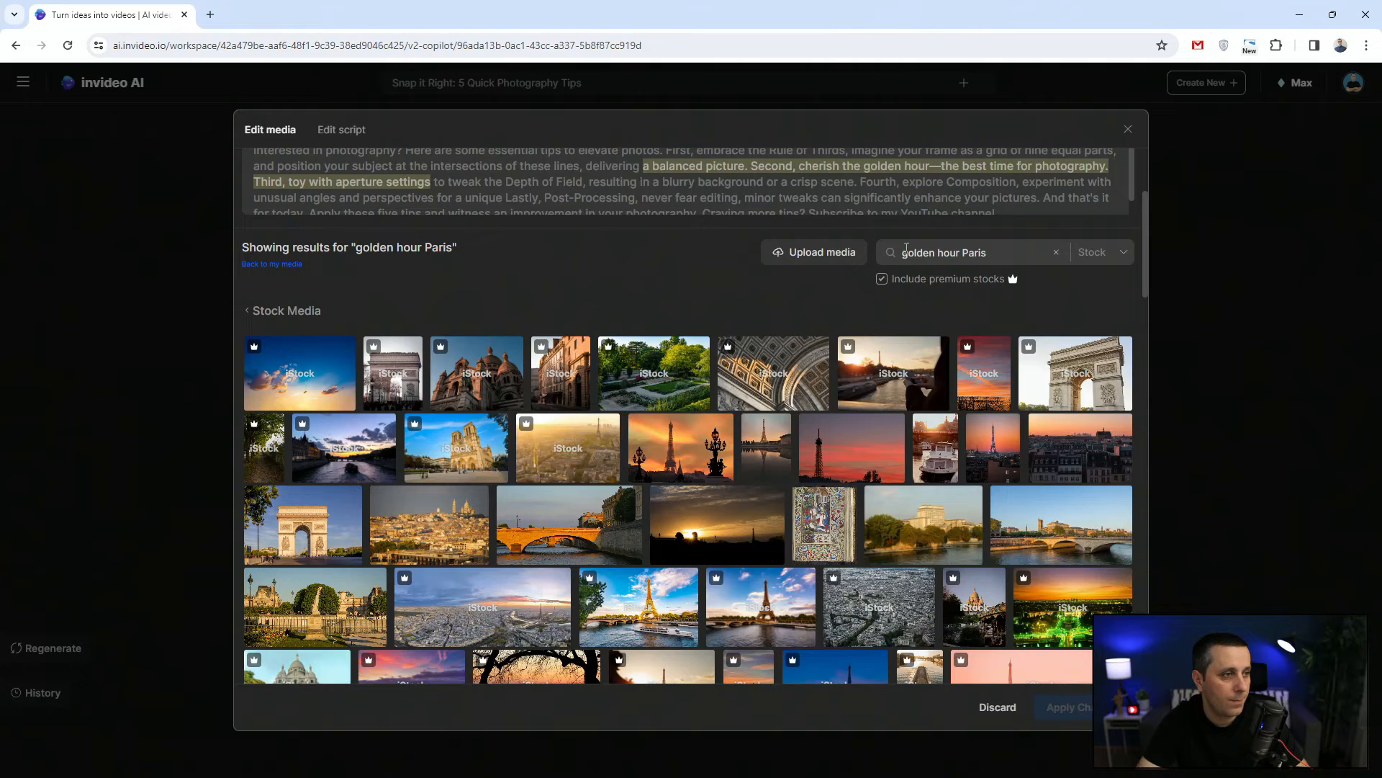
type("video")
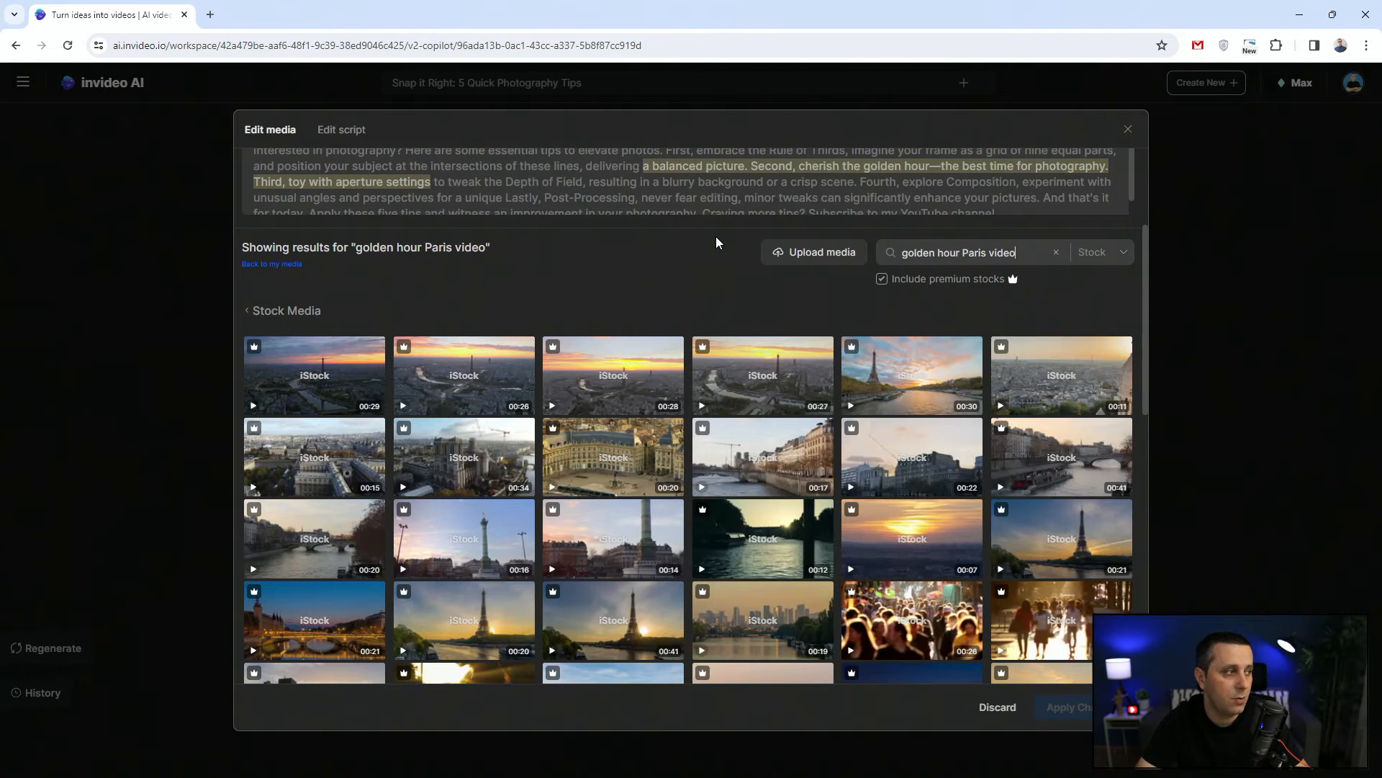
Step: Replace the golden hour clip with the 29-second iStock aerial video of Paris at sunset and apply the change
mouse_move(618, 395)
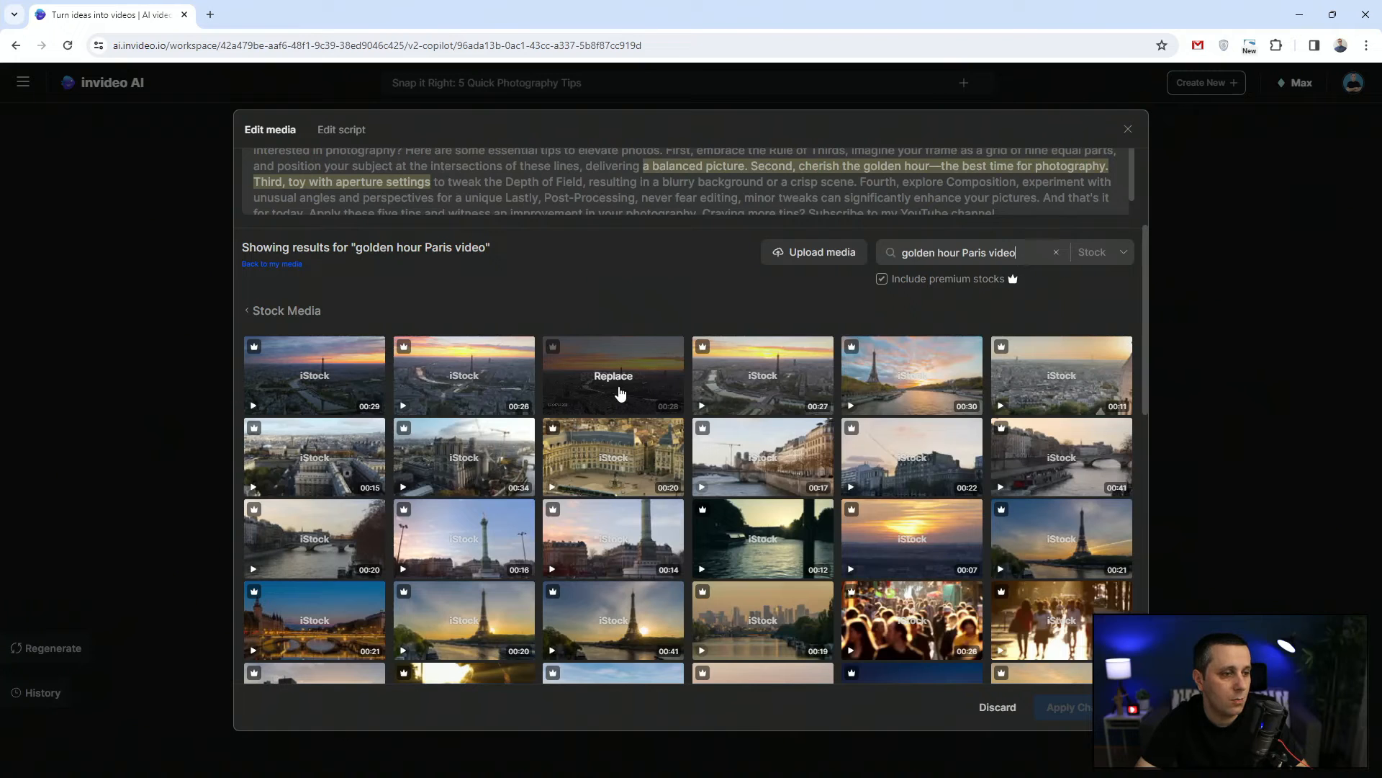
scroll(619, 393, "down", 4)
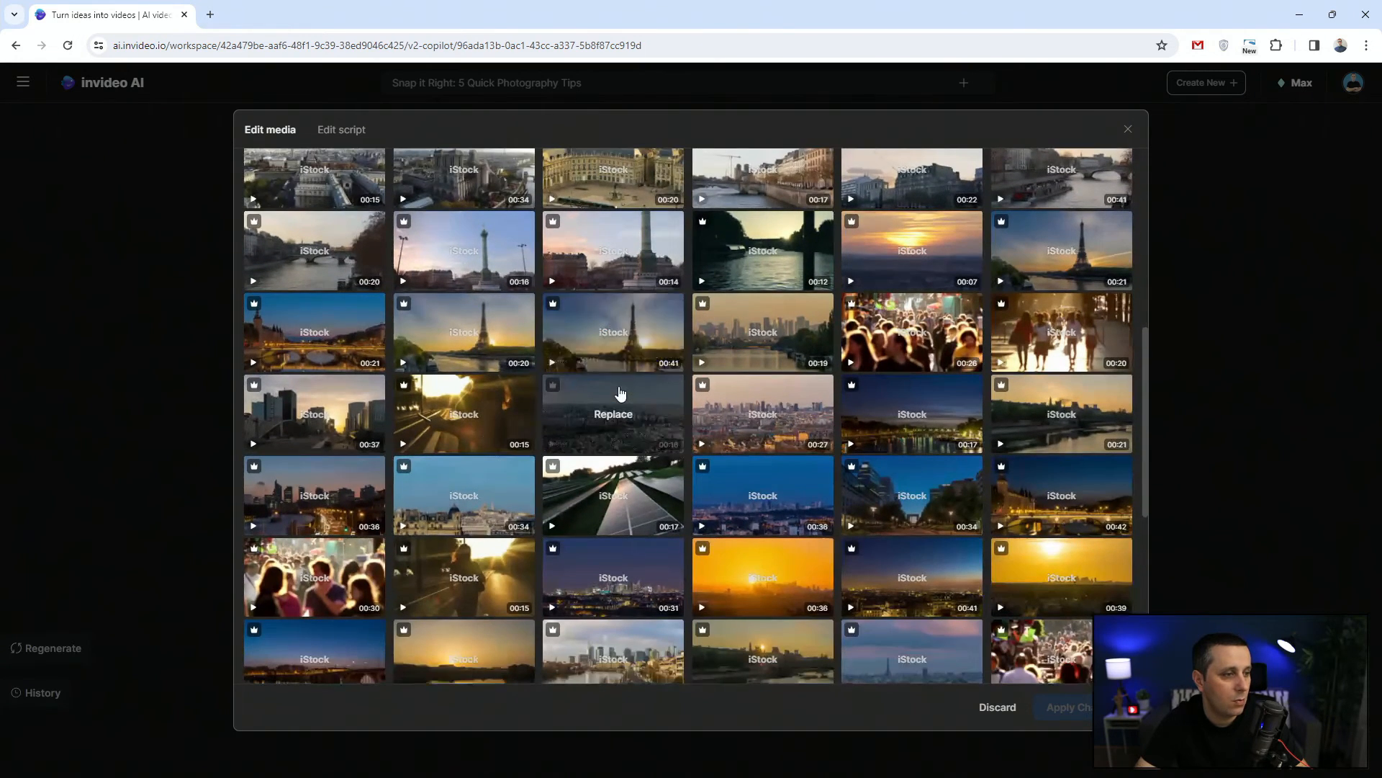
scroll(619, 394, "down", 1)
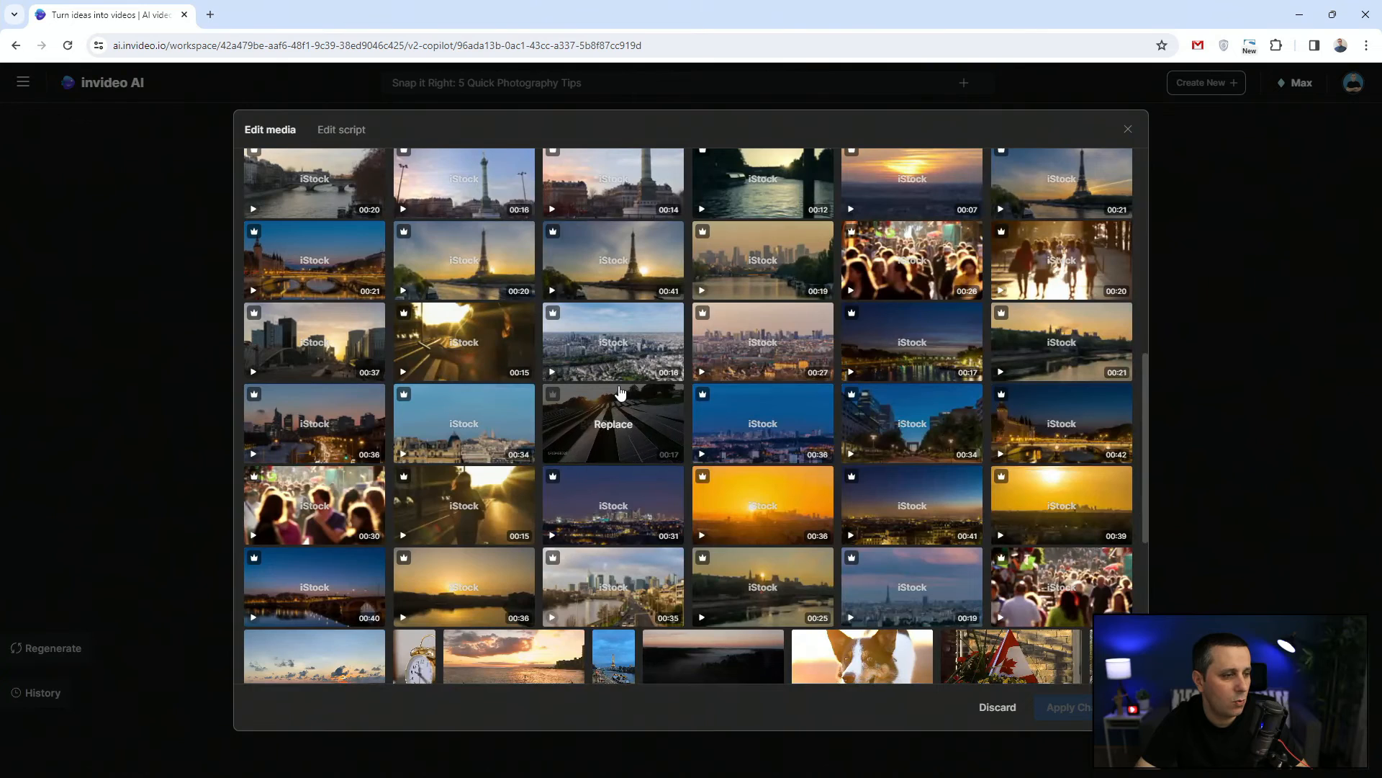
scroll(620, 393, "down", 1)
scroll(620, 393, "up", 10)
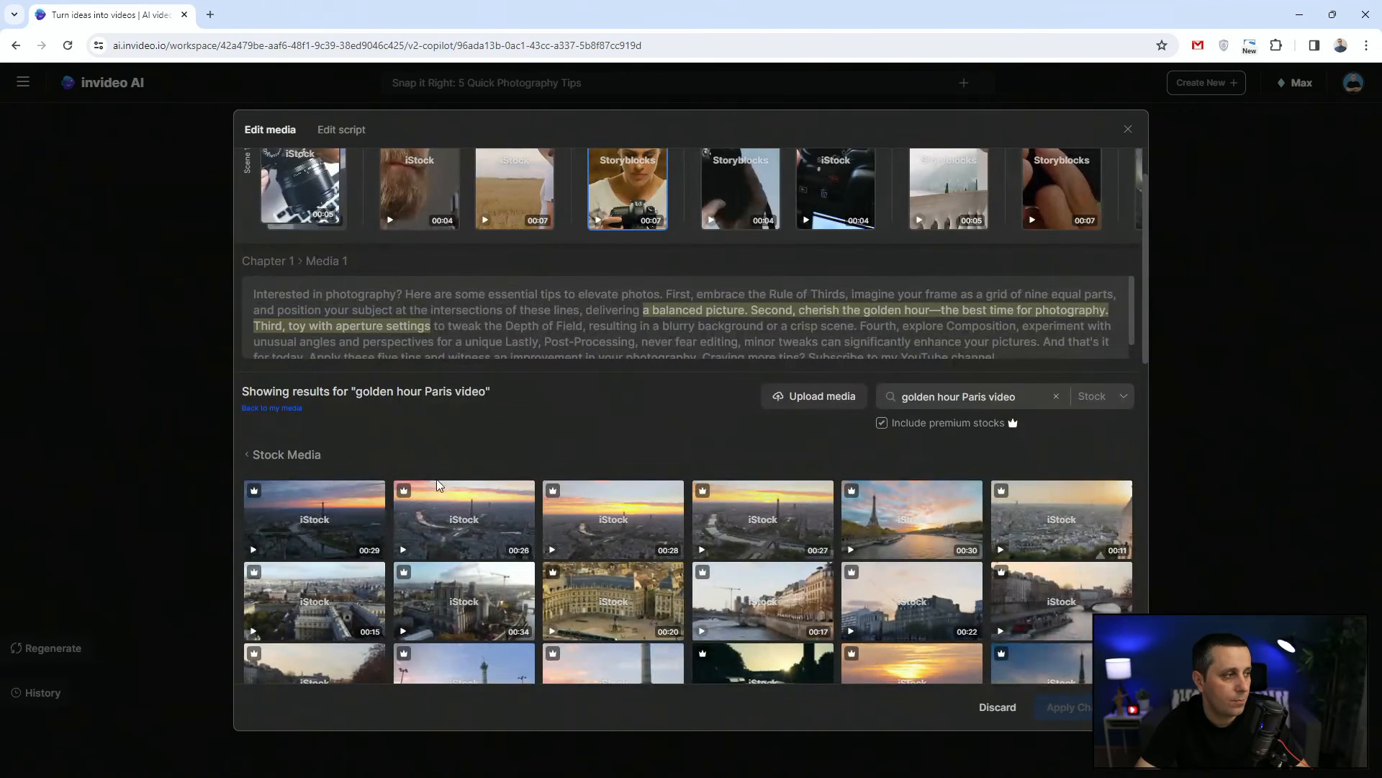
left_click(331, 537)
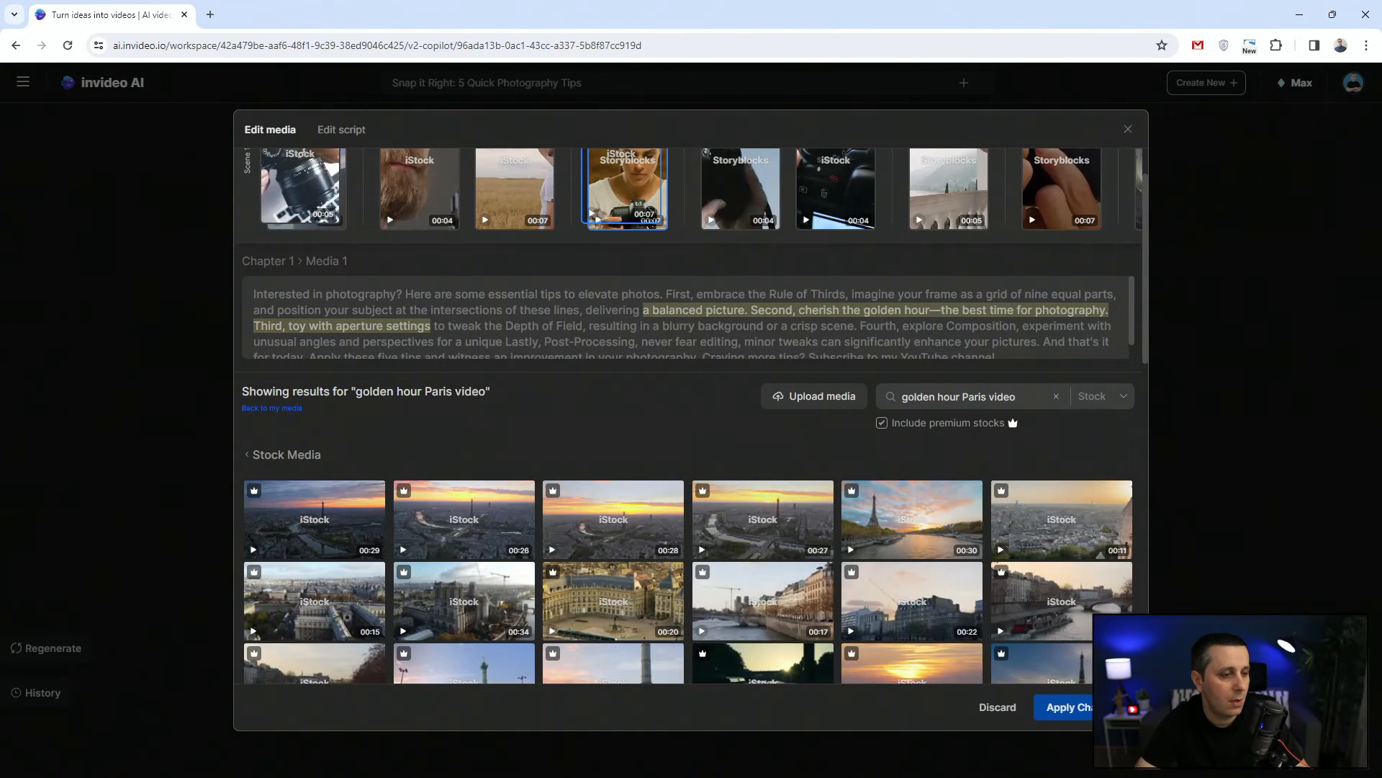
left_click(1066, 707)
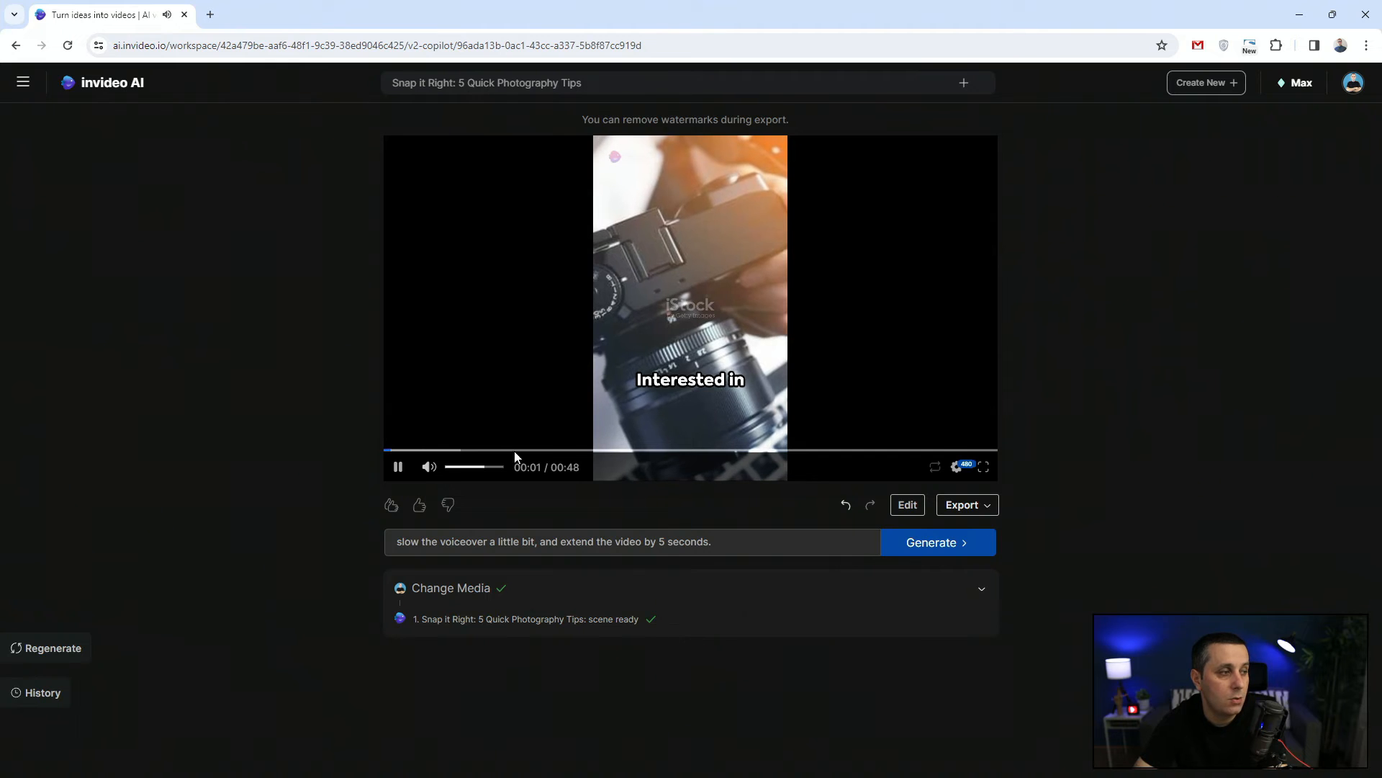
Step: Play the updated video from shortly before the golden hour tip into the aperture tip to review the replaced Paris clip
left_click(590, 449)
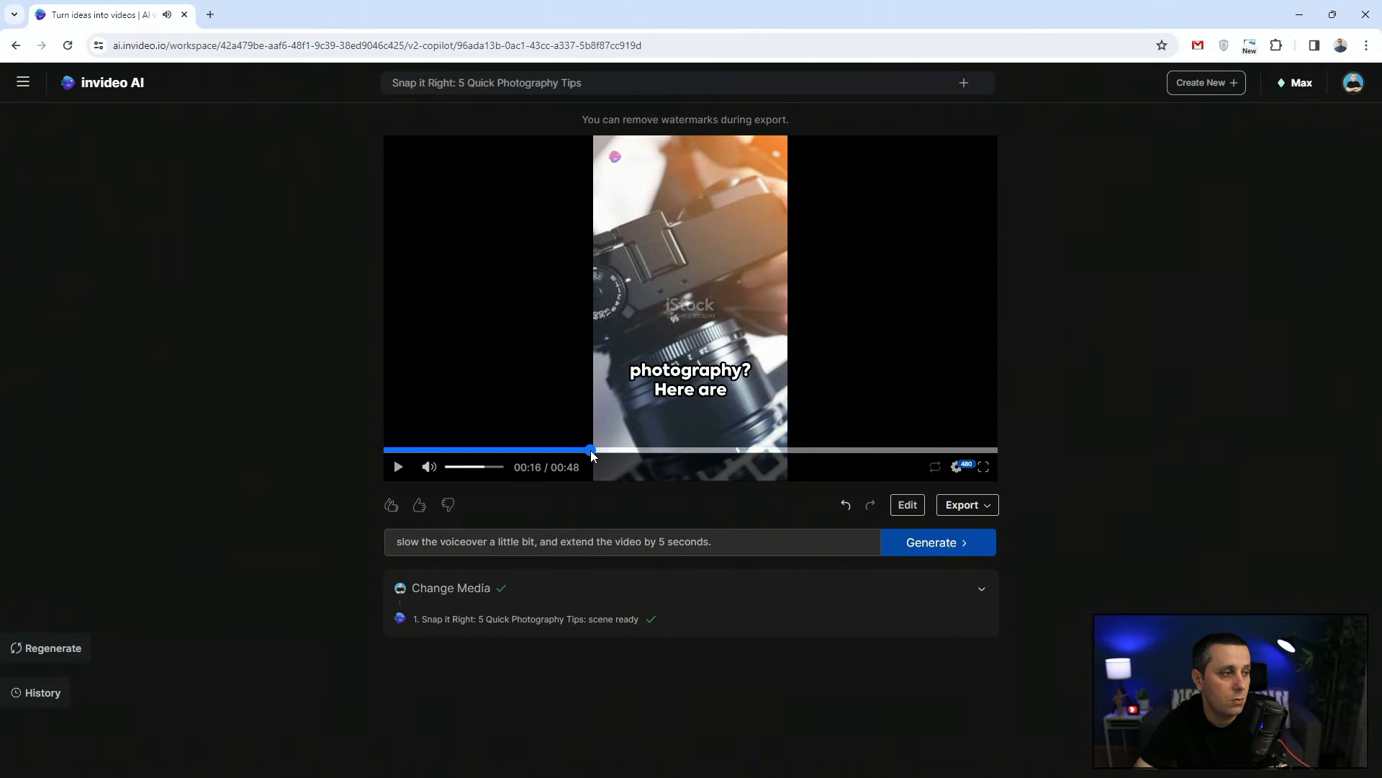
left_click_drag(590, 451, 557, 451)
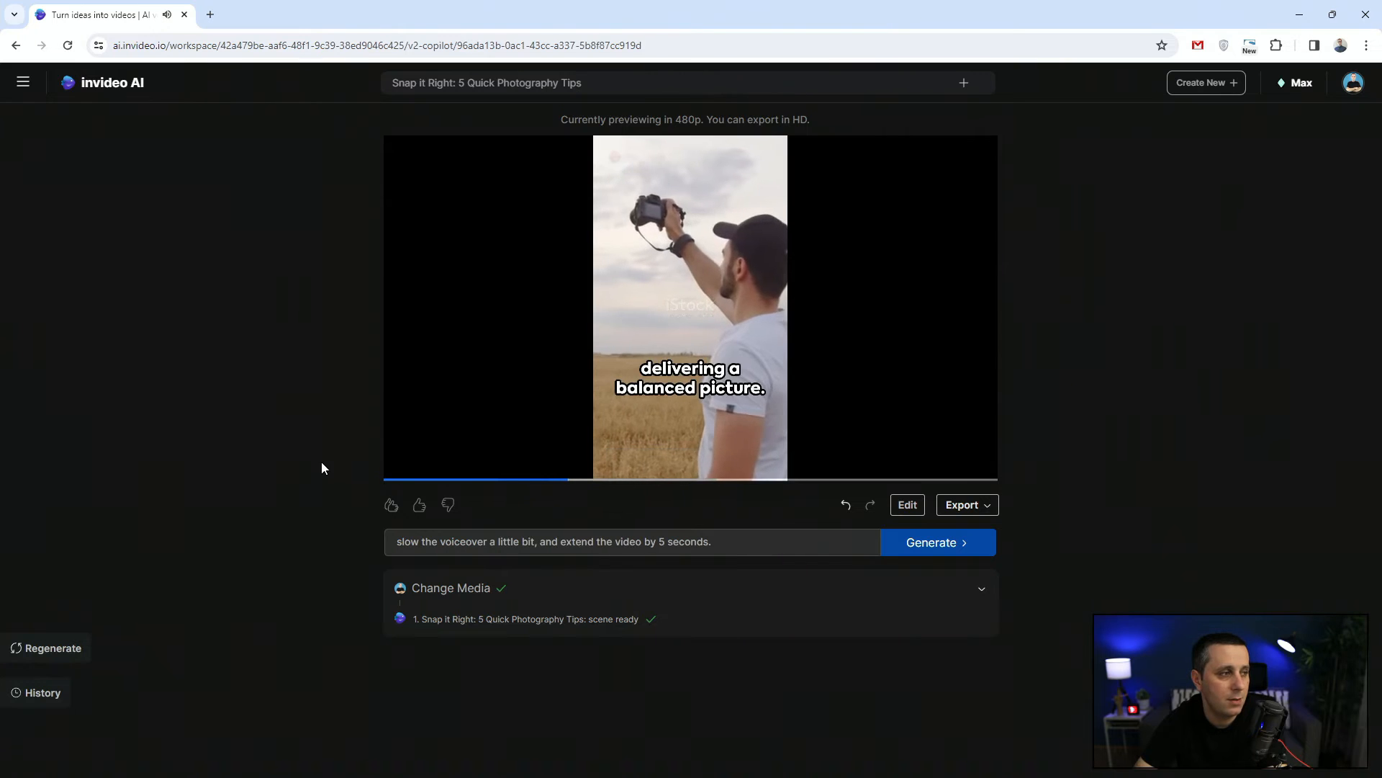
left_click(397, 467)
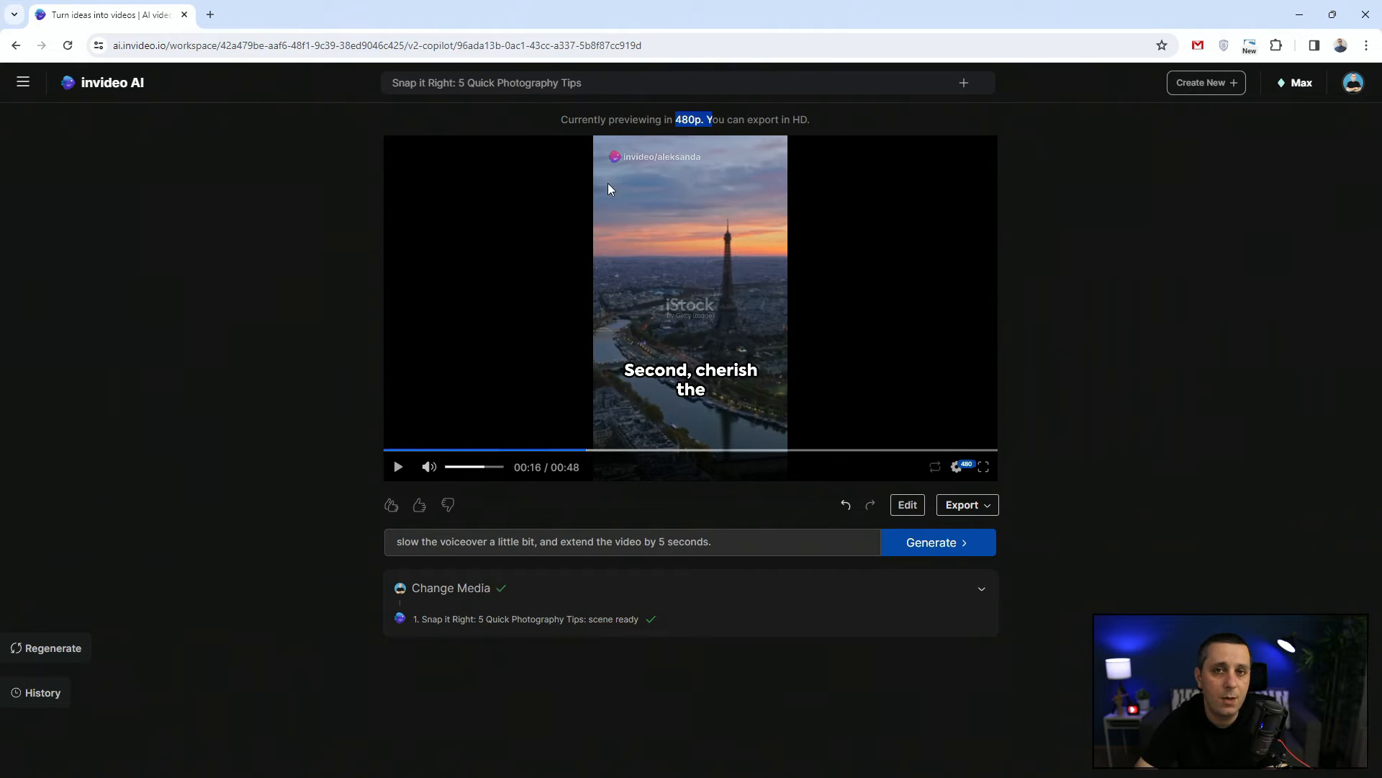
left_click(312, 305)
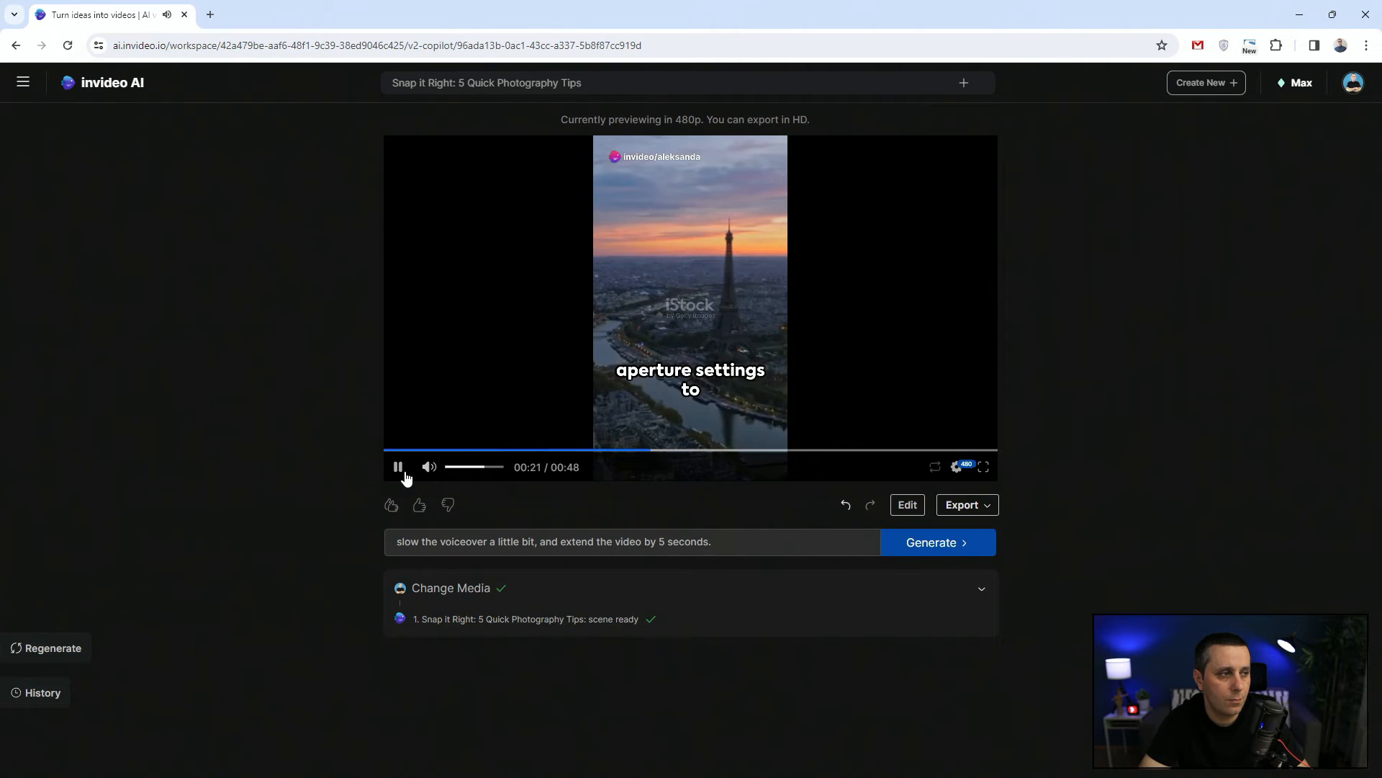
left_click(399, 468)
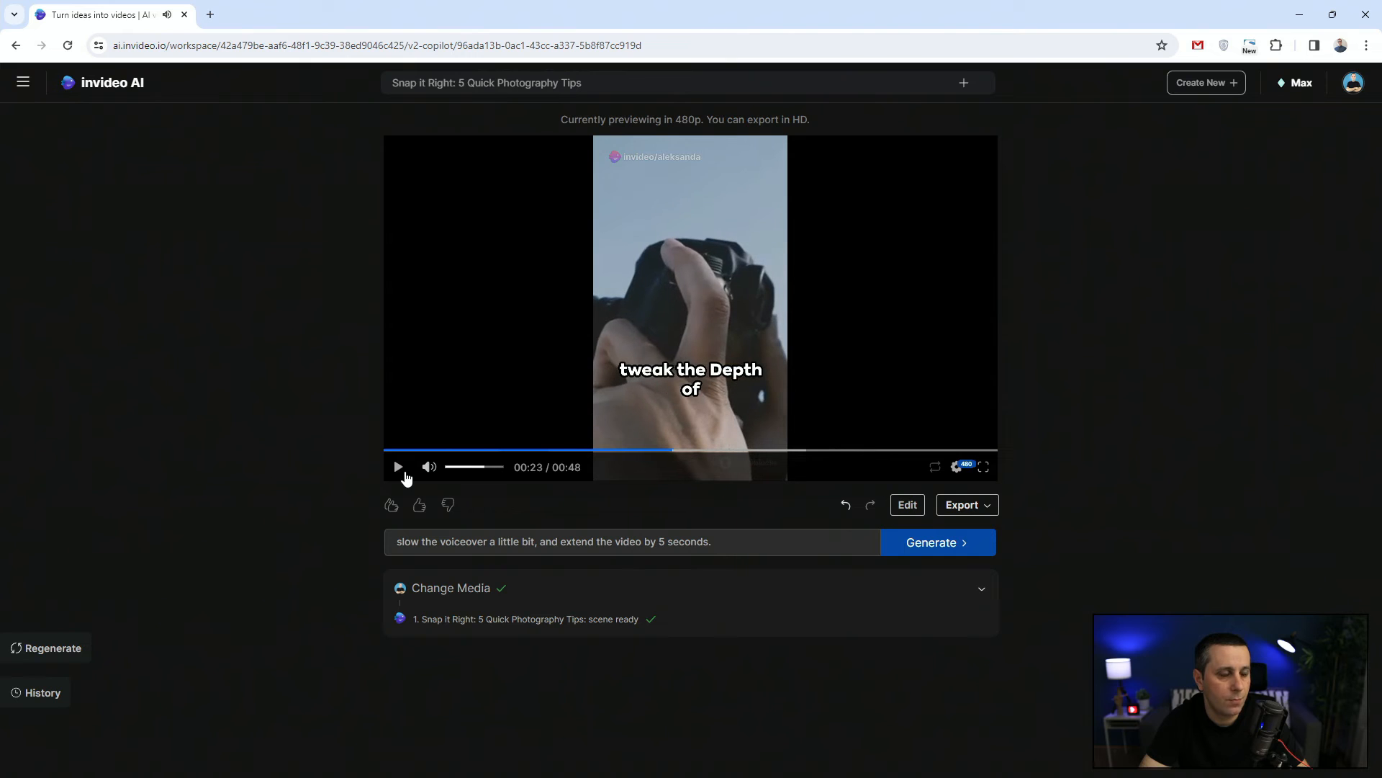
Step: In the media editor, set the Paris sunset clip's ideal duration to 5 seconds and apply the changes
left_click(908, 504)
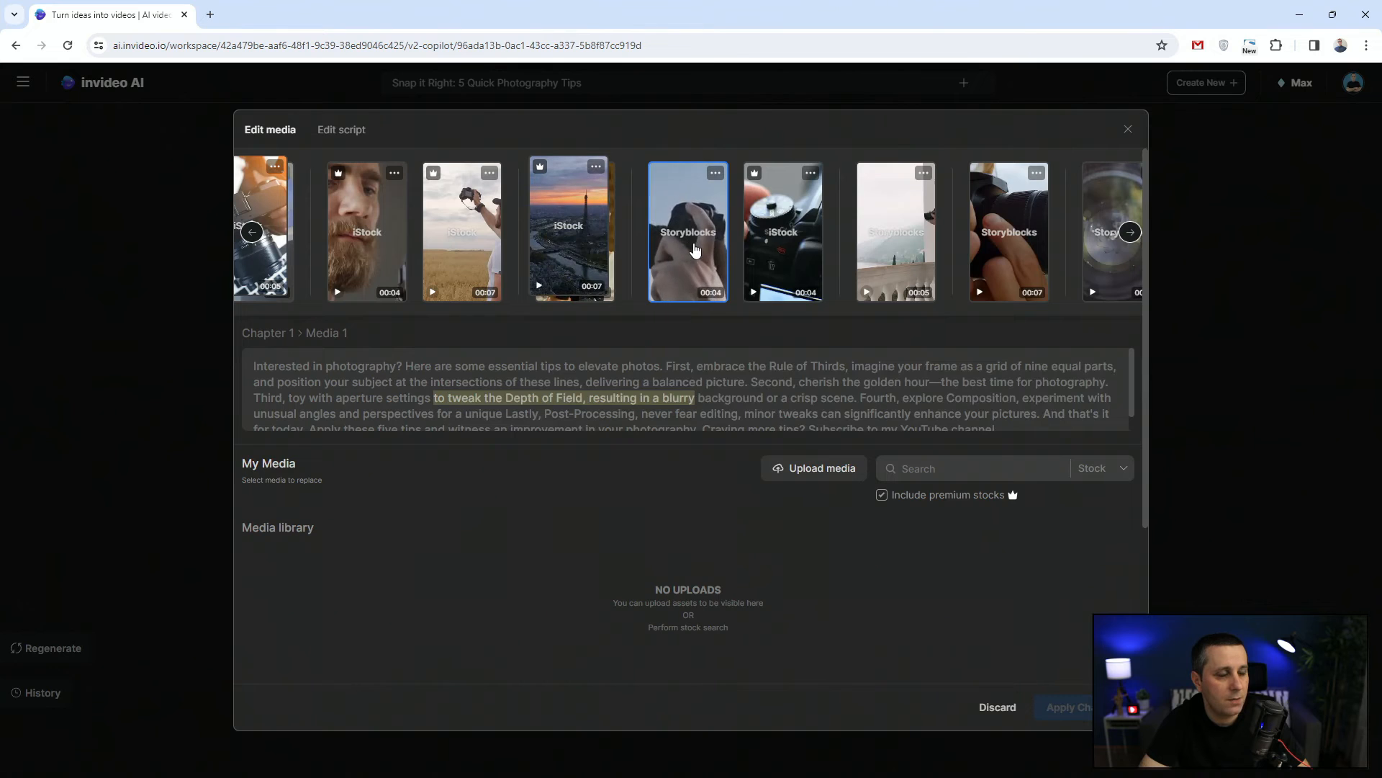
left_click(715, 175)
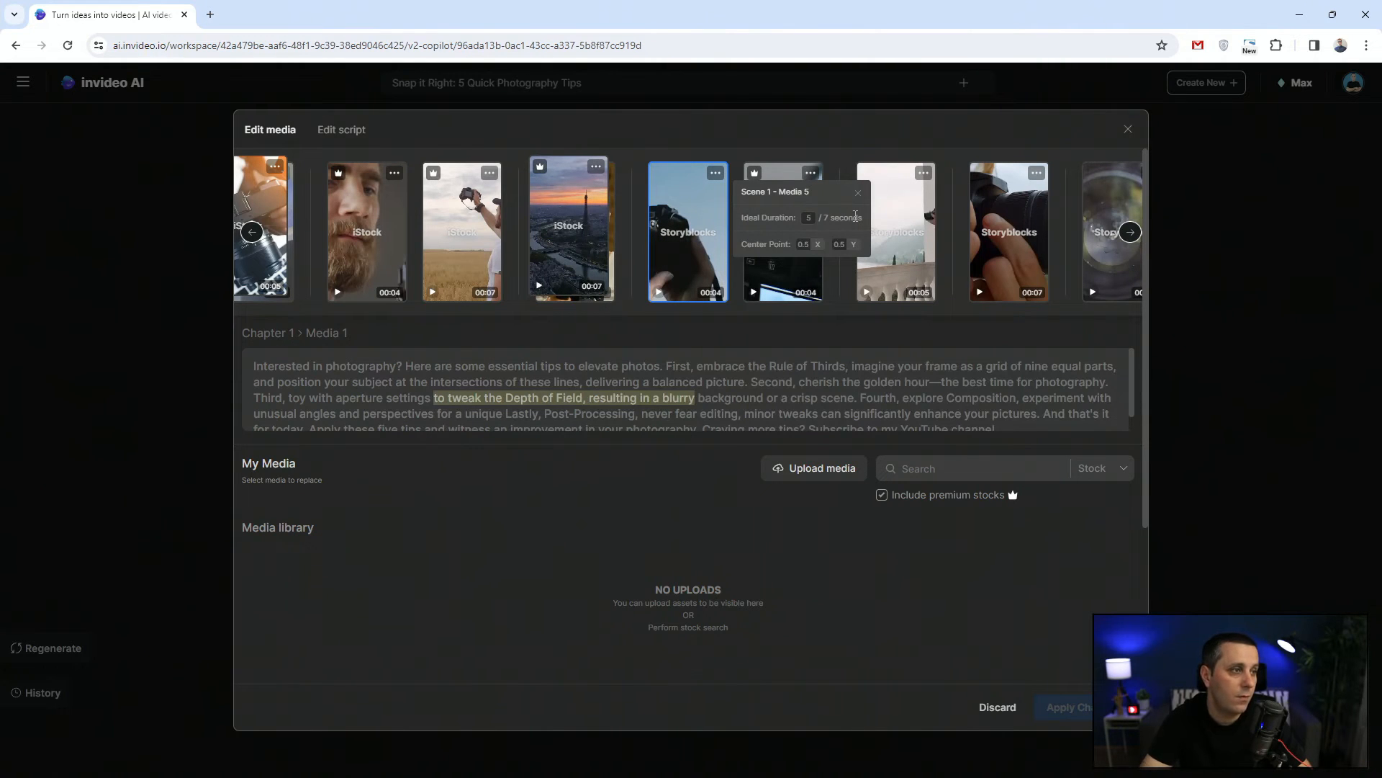
left_click(858, 192)
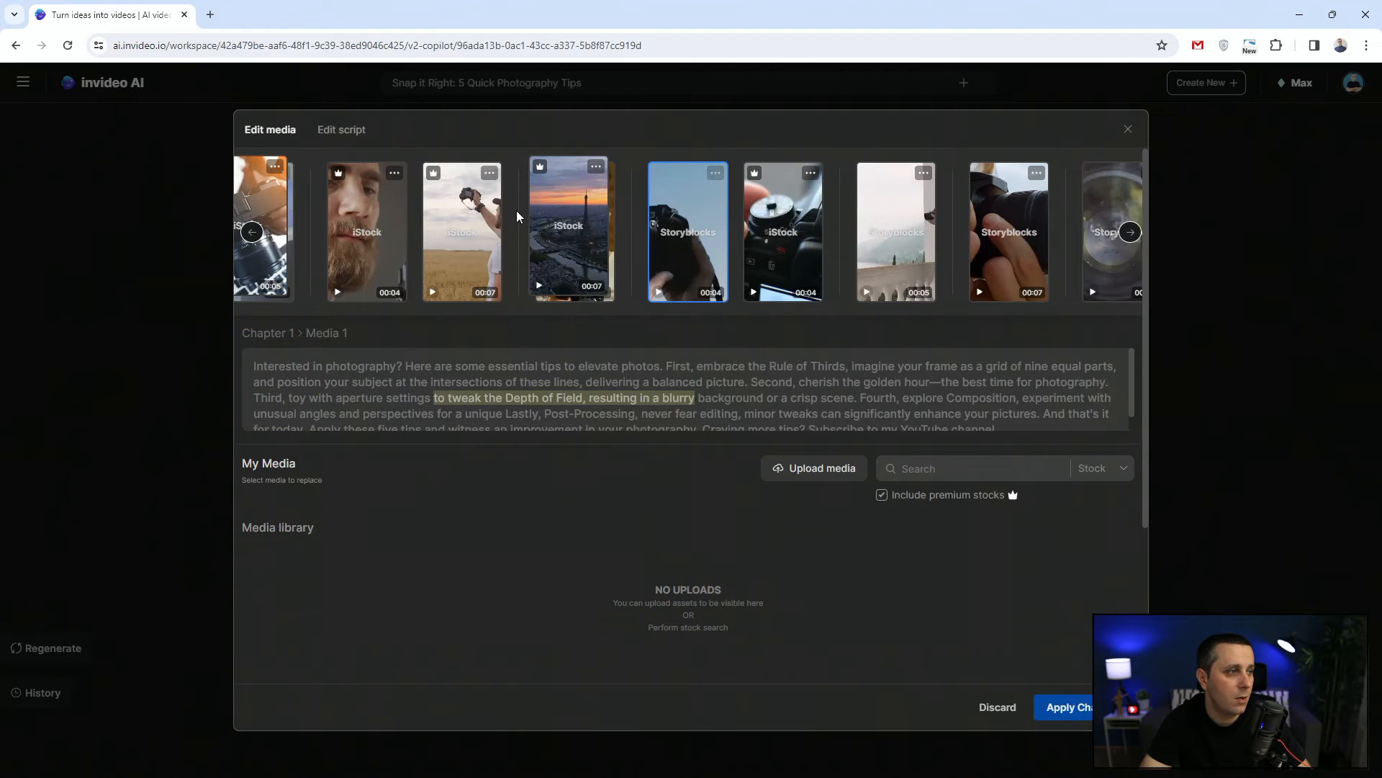
left_click(596, 167)
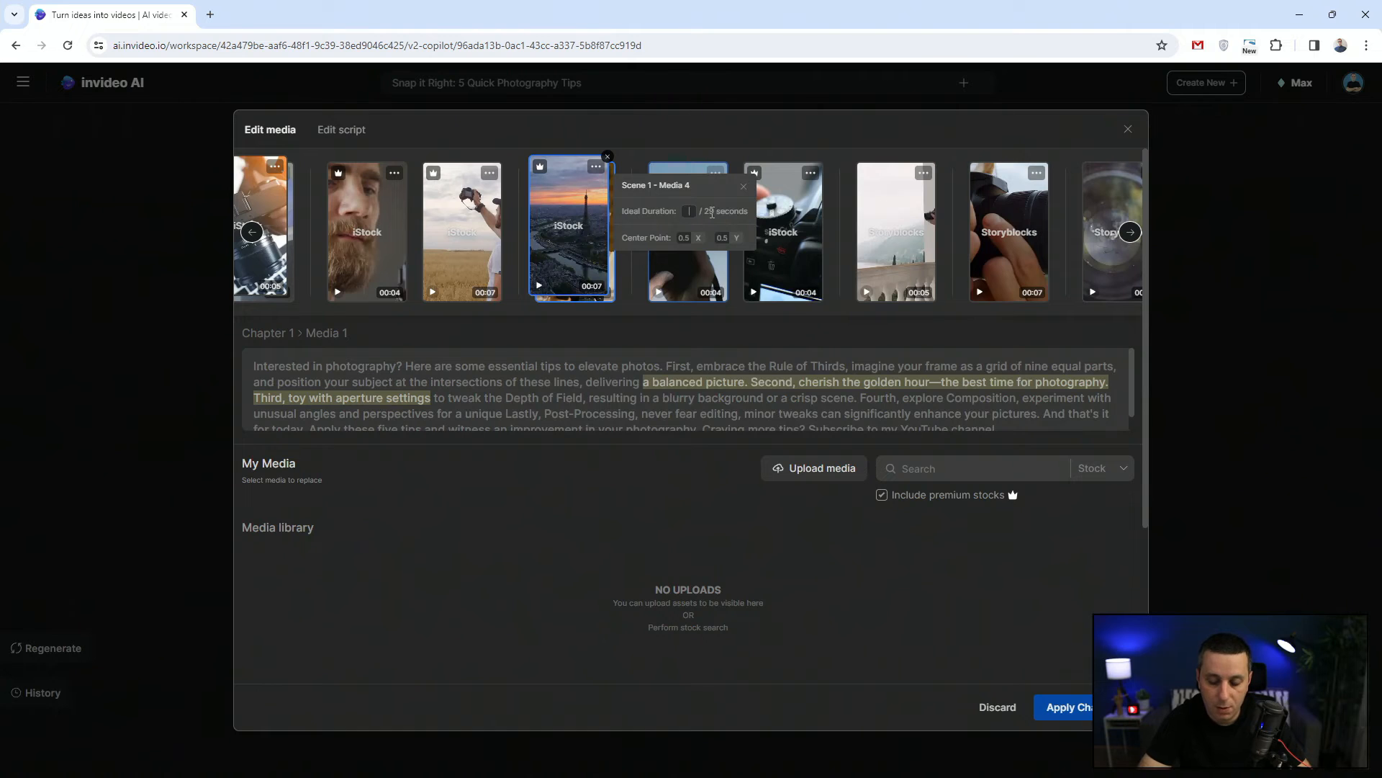
type("5")
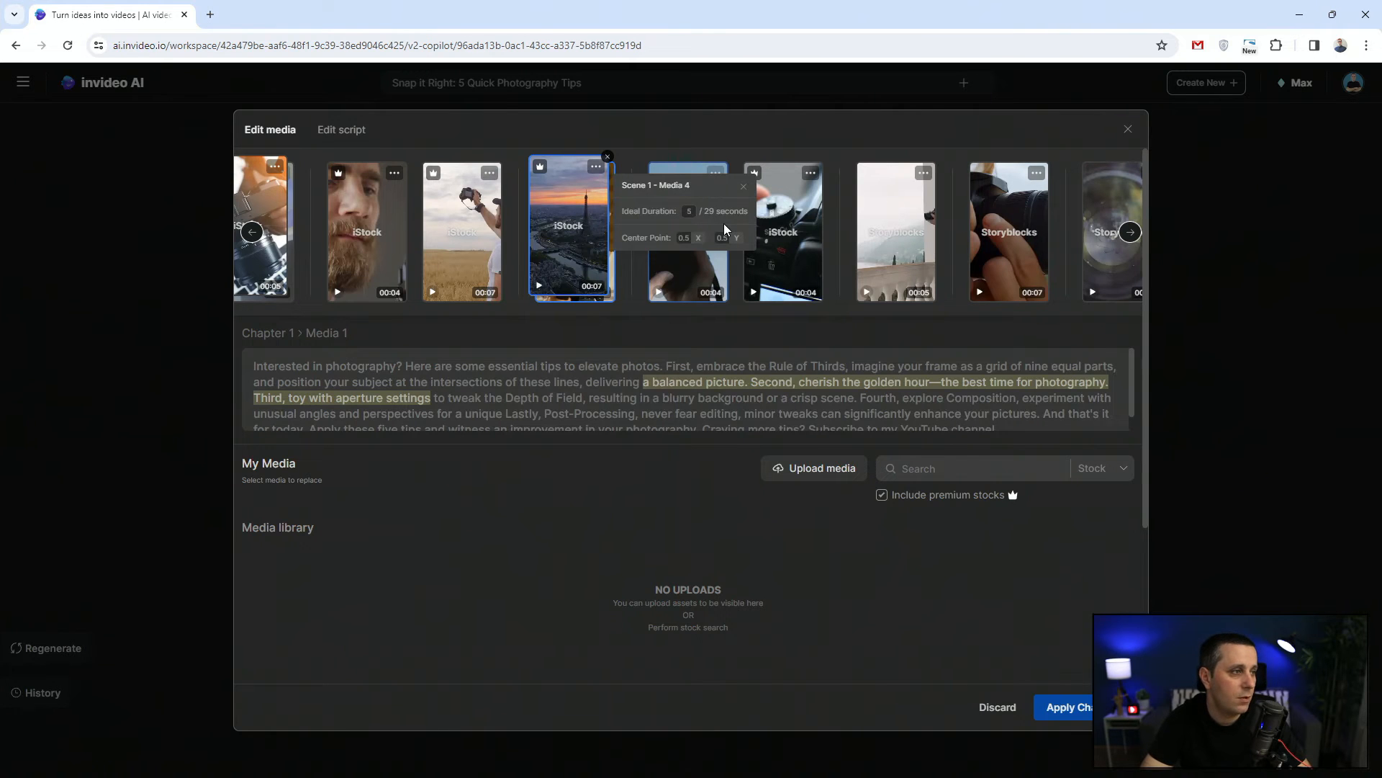
left_click(743, 189)
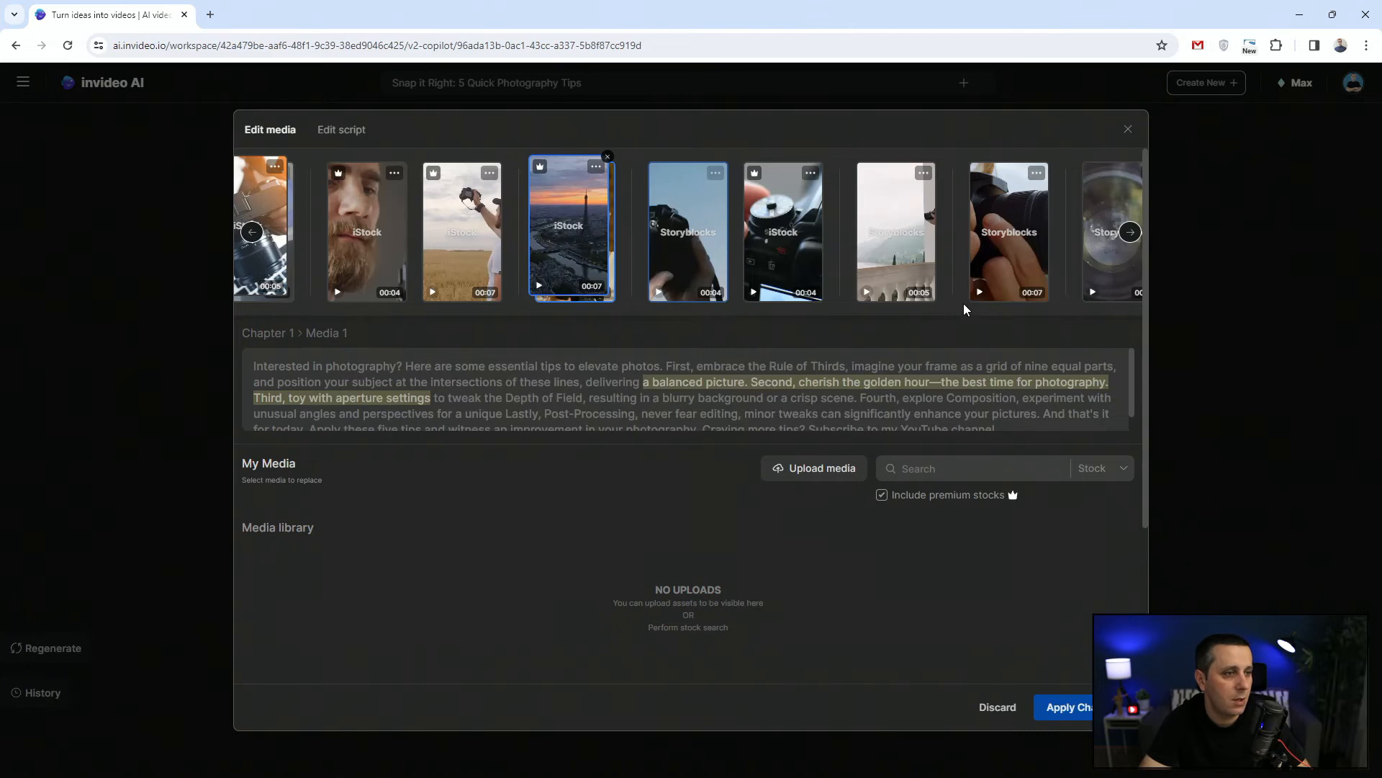
left_click(1130, 232)
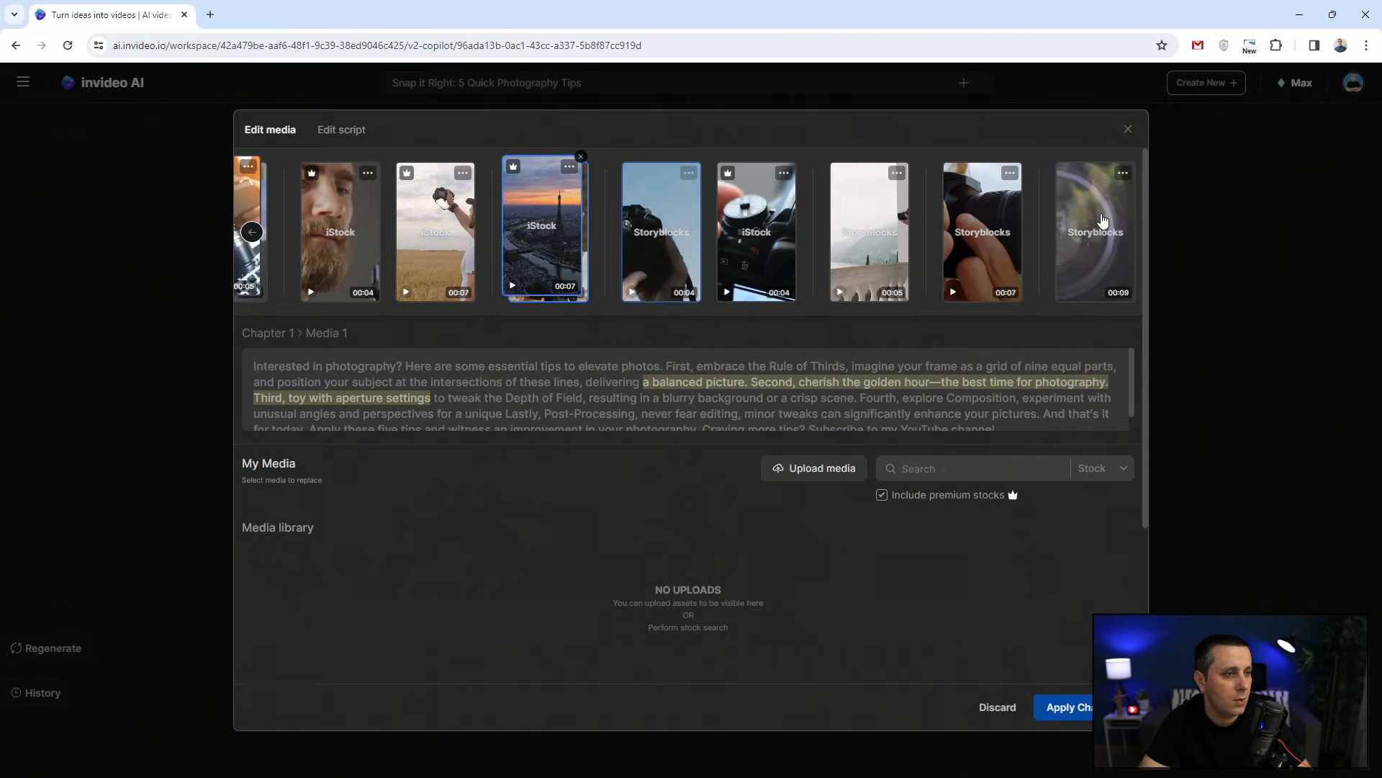
left_click(1130, 129)
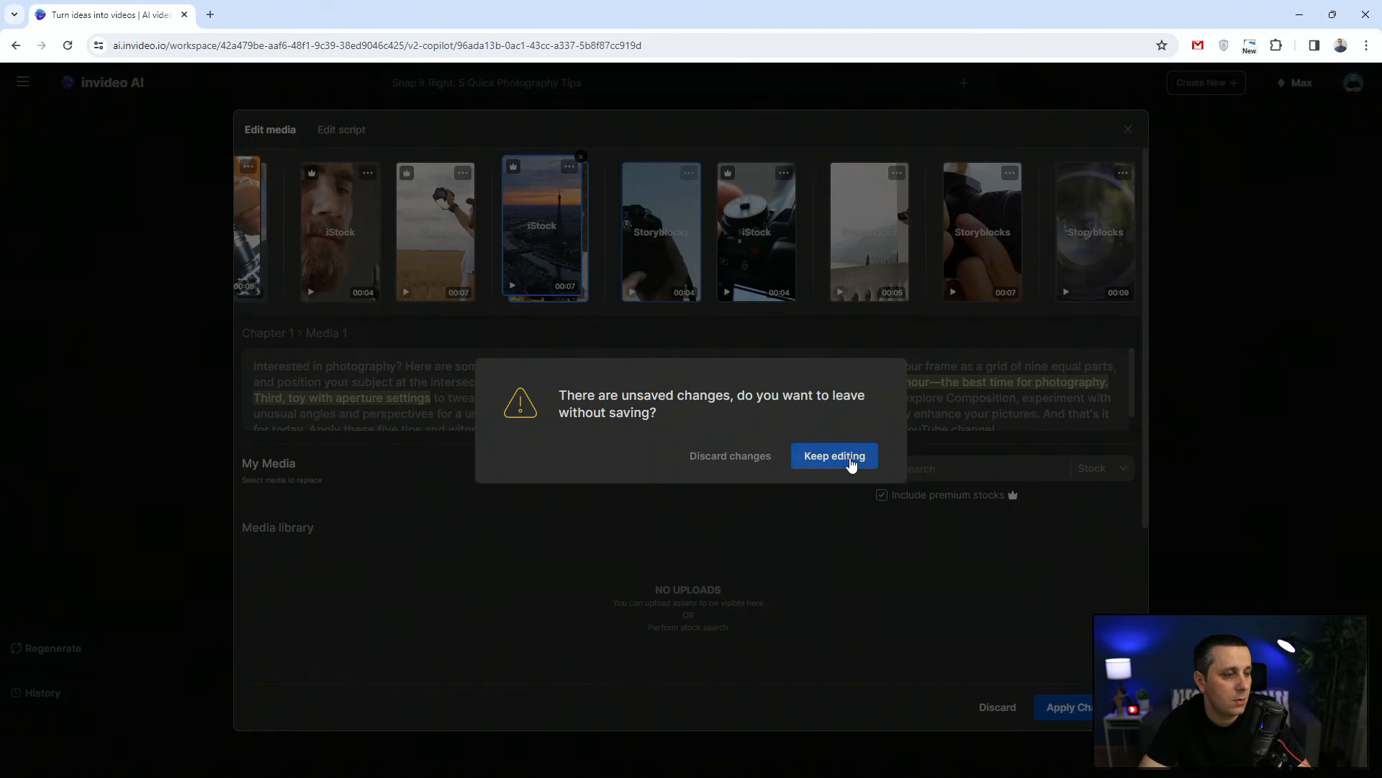
left_click(848, 462)
left_click(1079, 708)
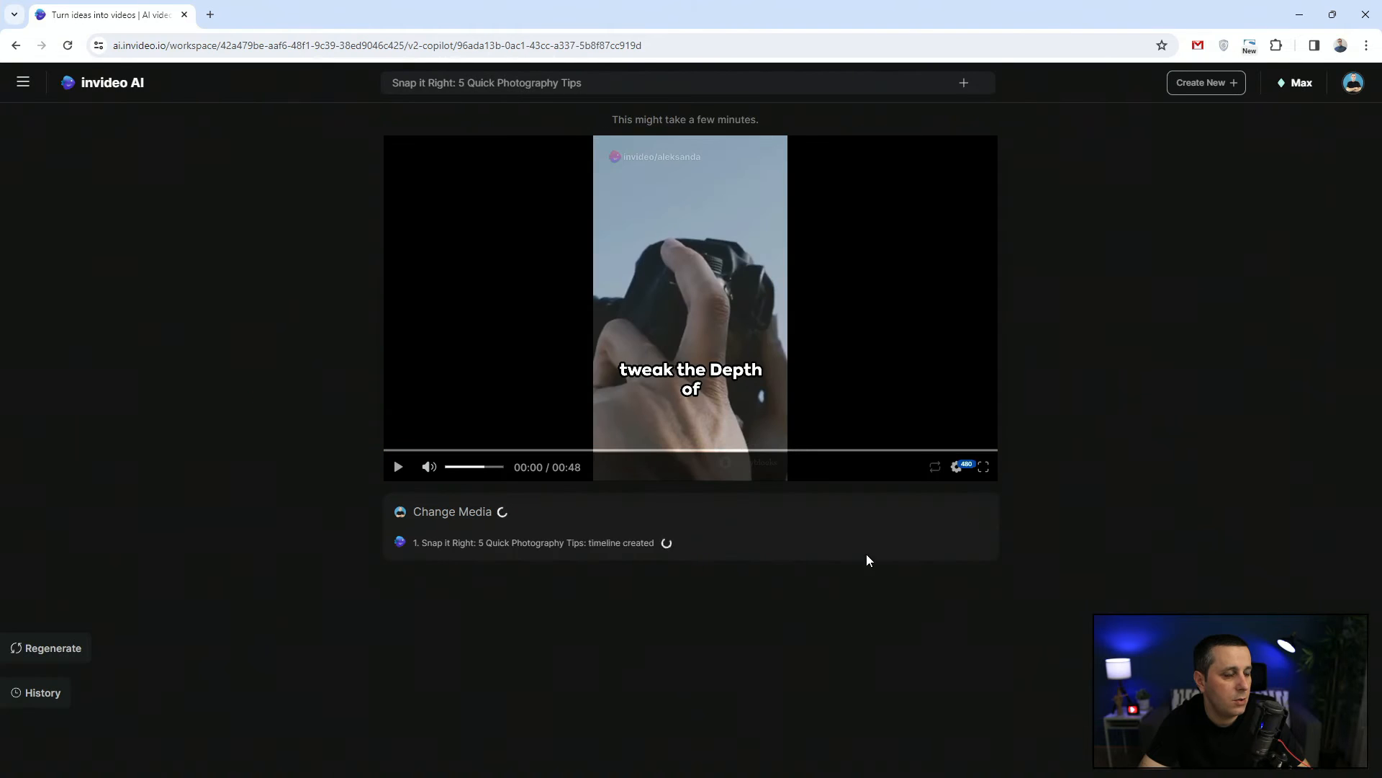
Step: Play the regenerated video from the post-processing tip to the end to review the closing clips
left_click(900, 450)
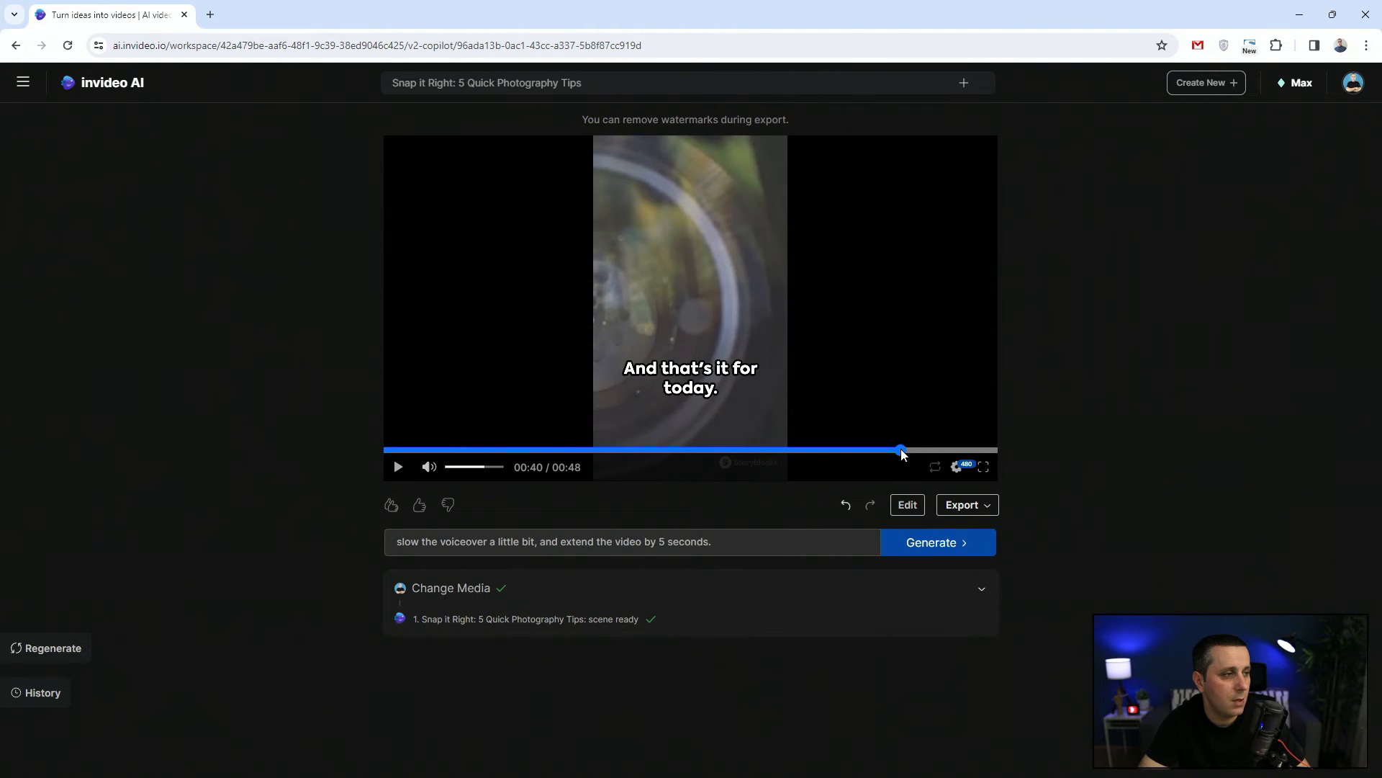
left_click(853, 449)
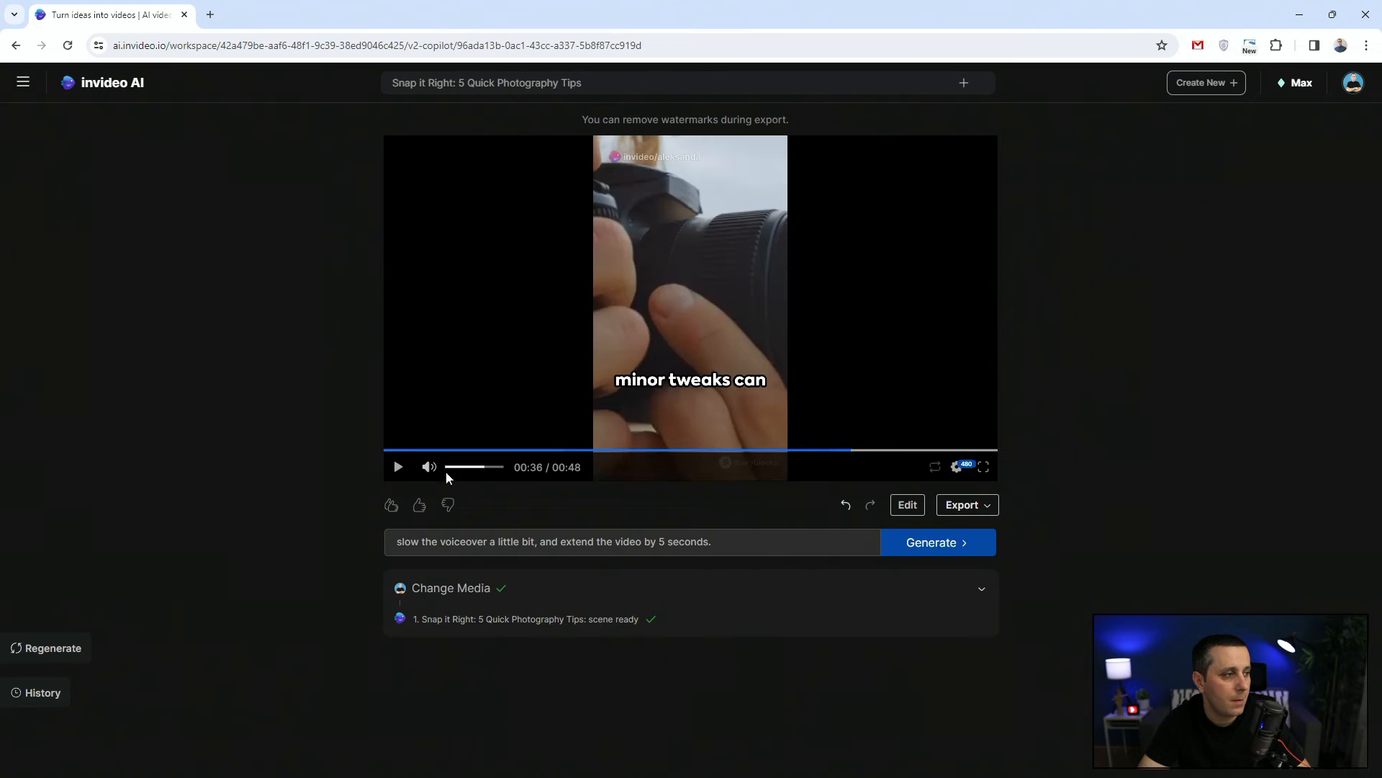
left_click(398, 470)
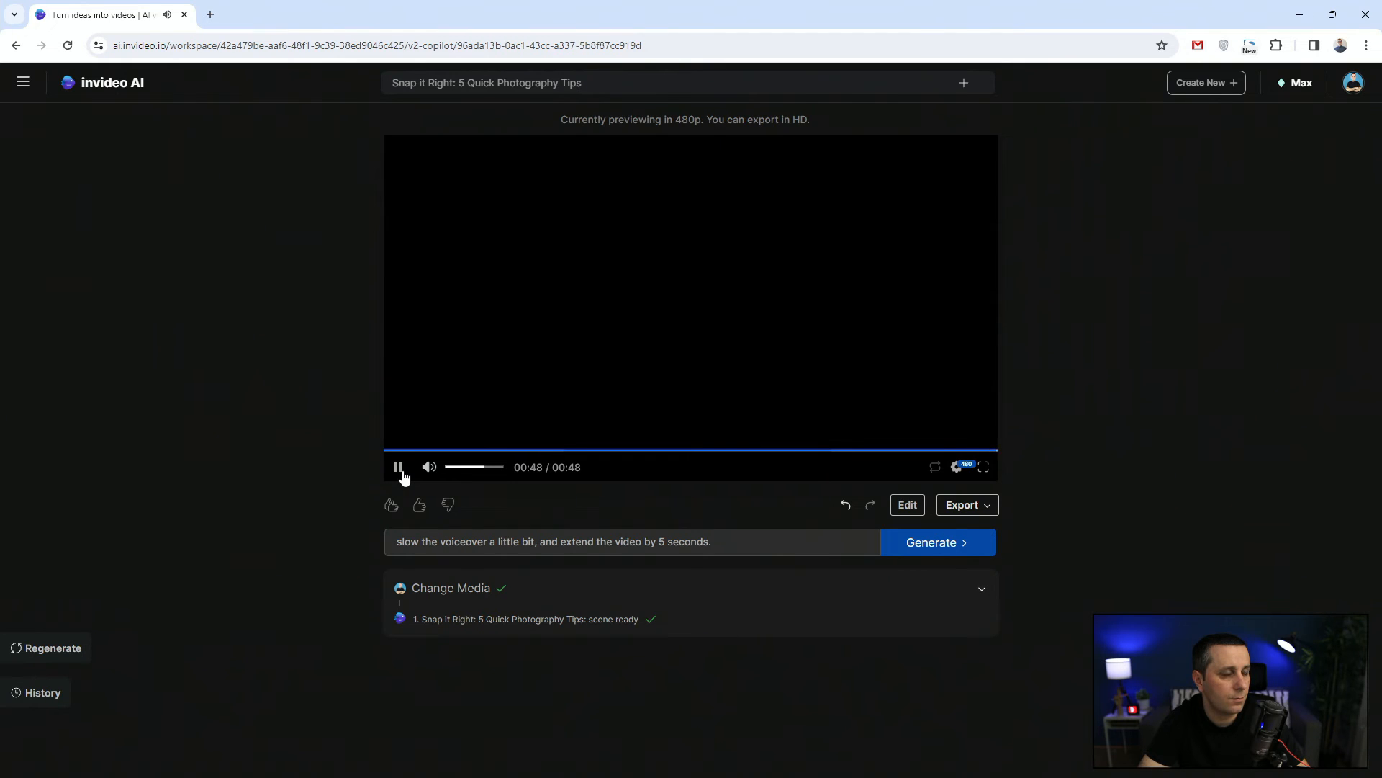
Step: Reopen the media editor on the closing lens clip and search stock media for "video of people taking pictures with DLSR camera"
left_click(908, 505)
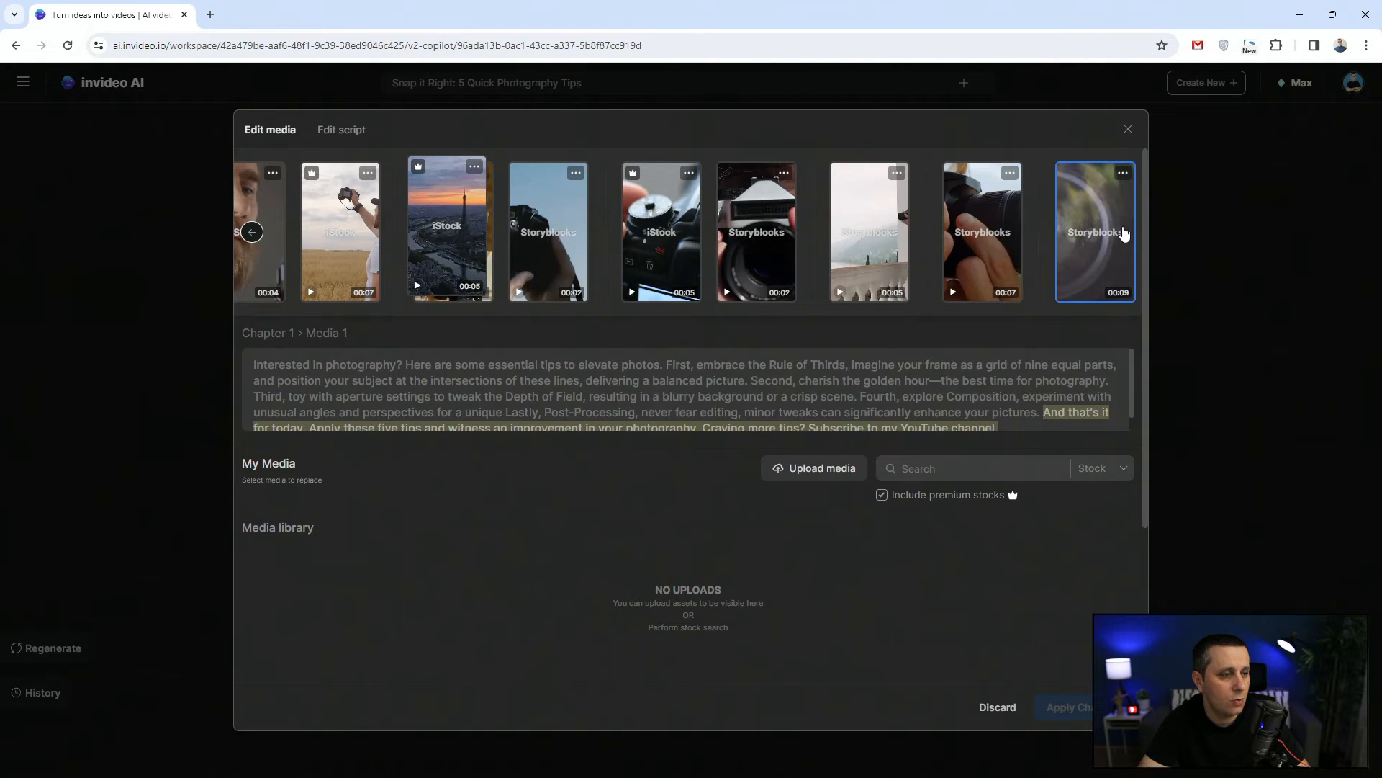
left_click(1006, 469)
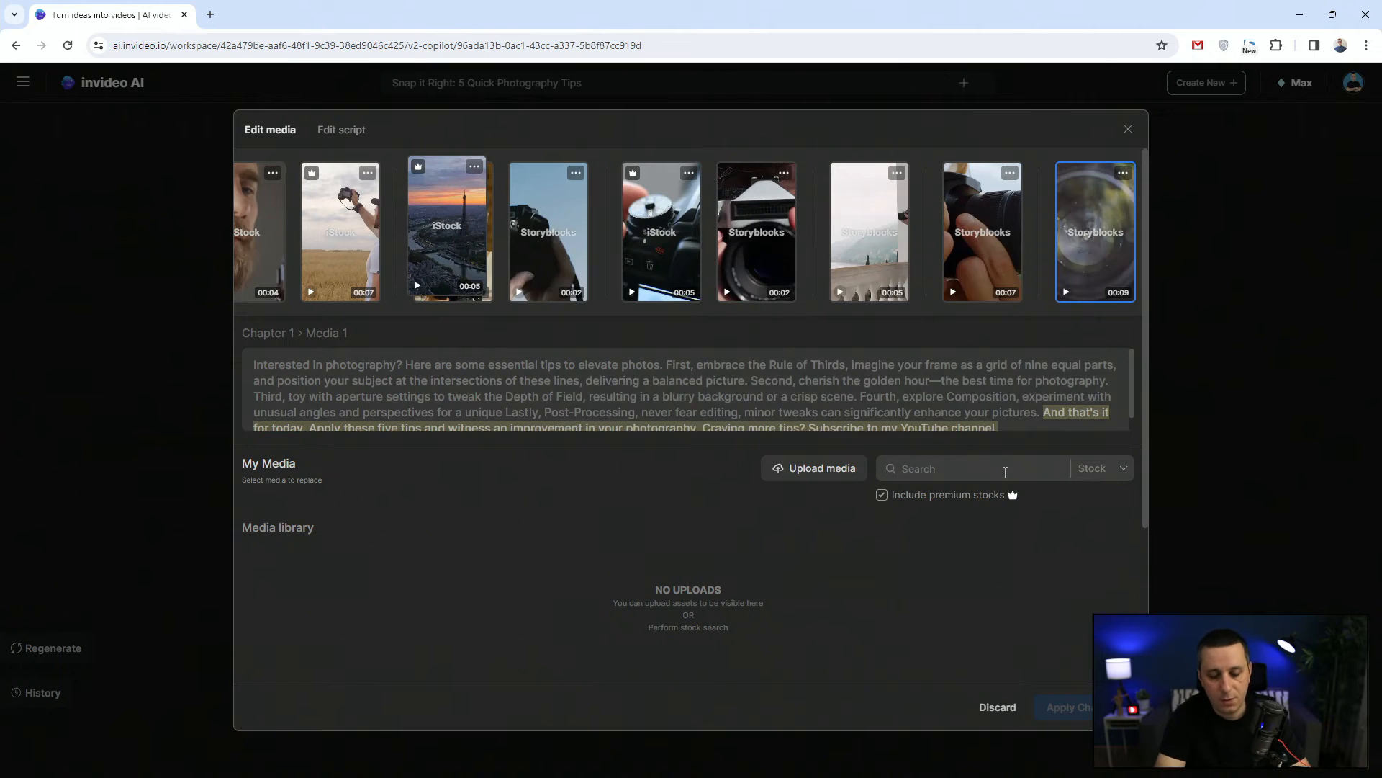
type("video of")
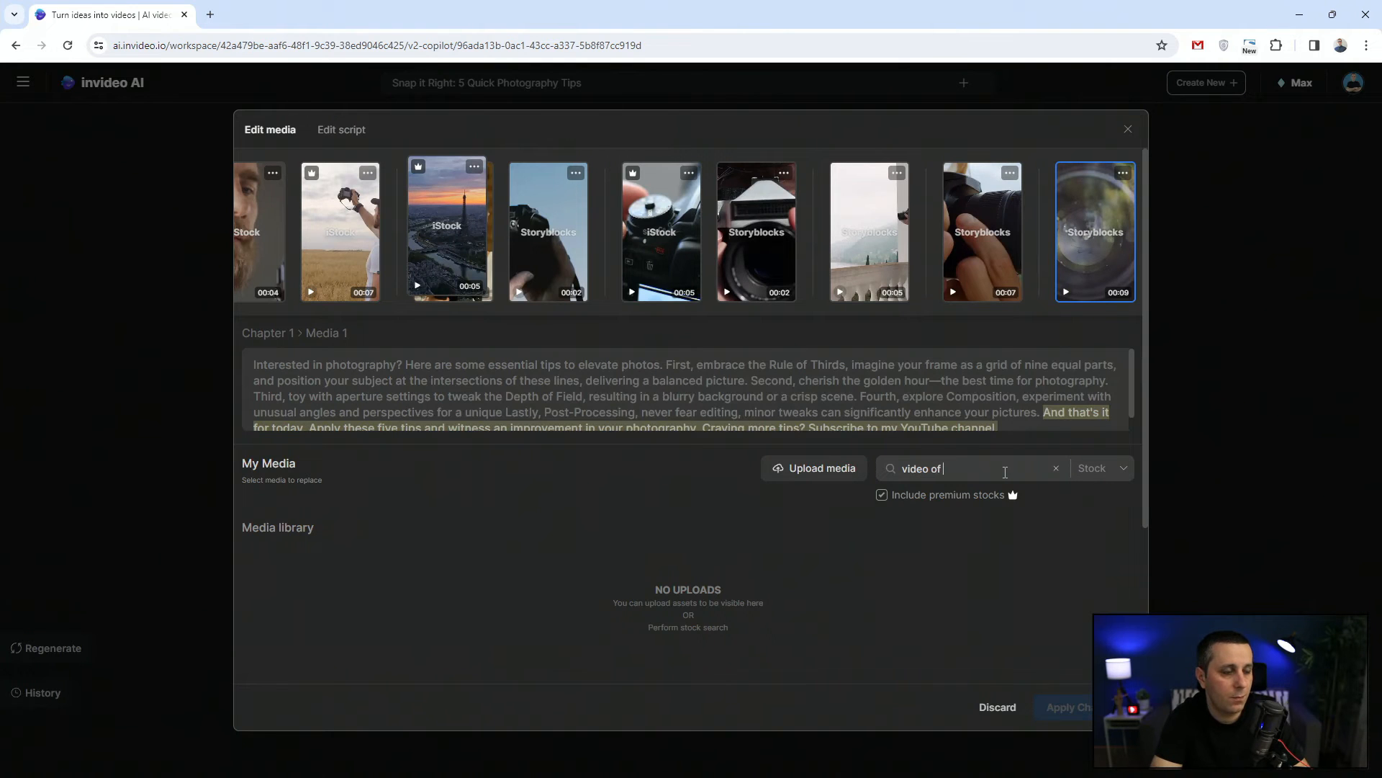
type(" people taking")
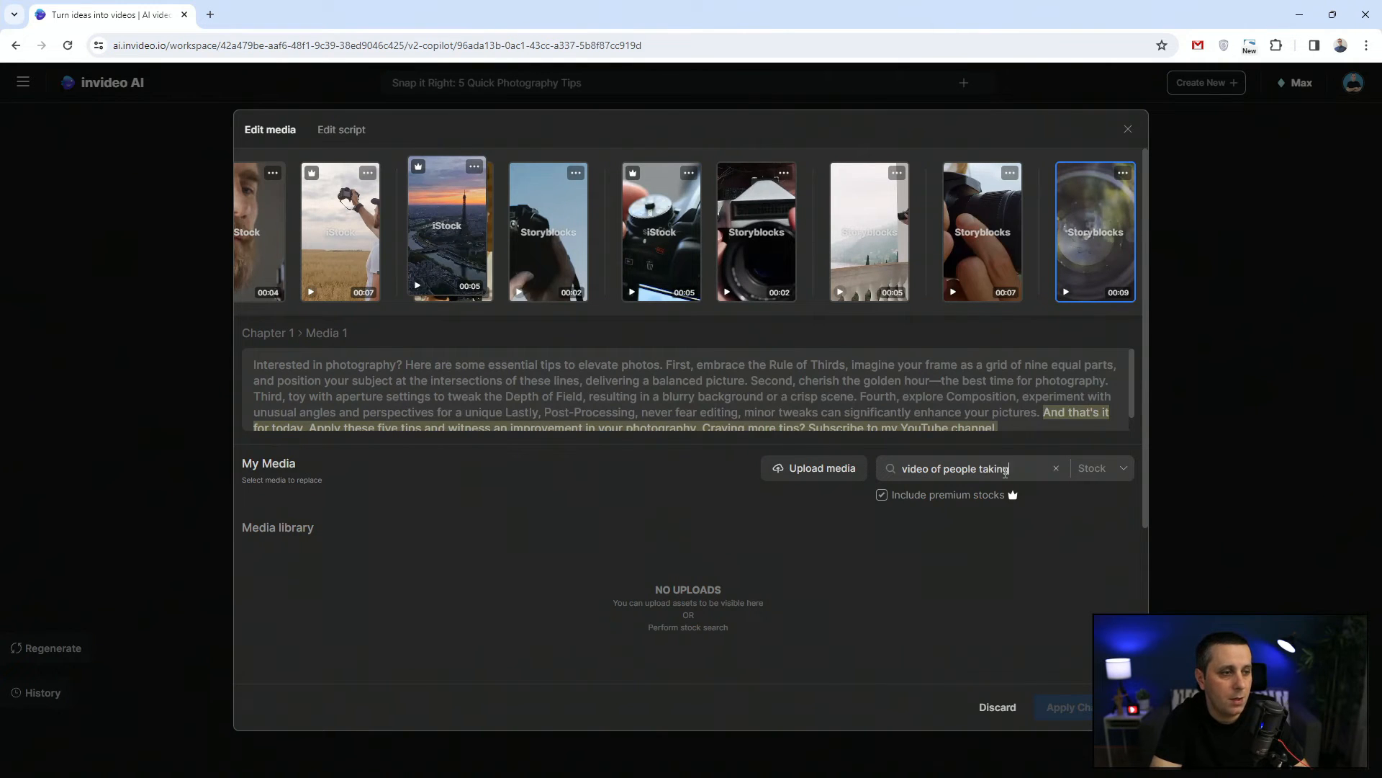
type(" pictures")
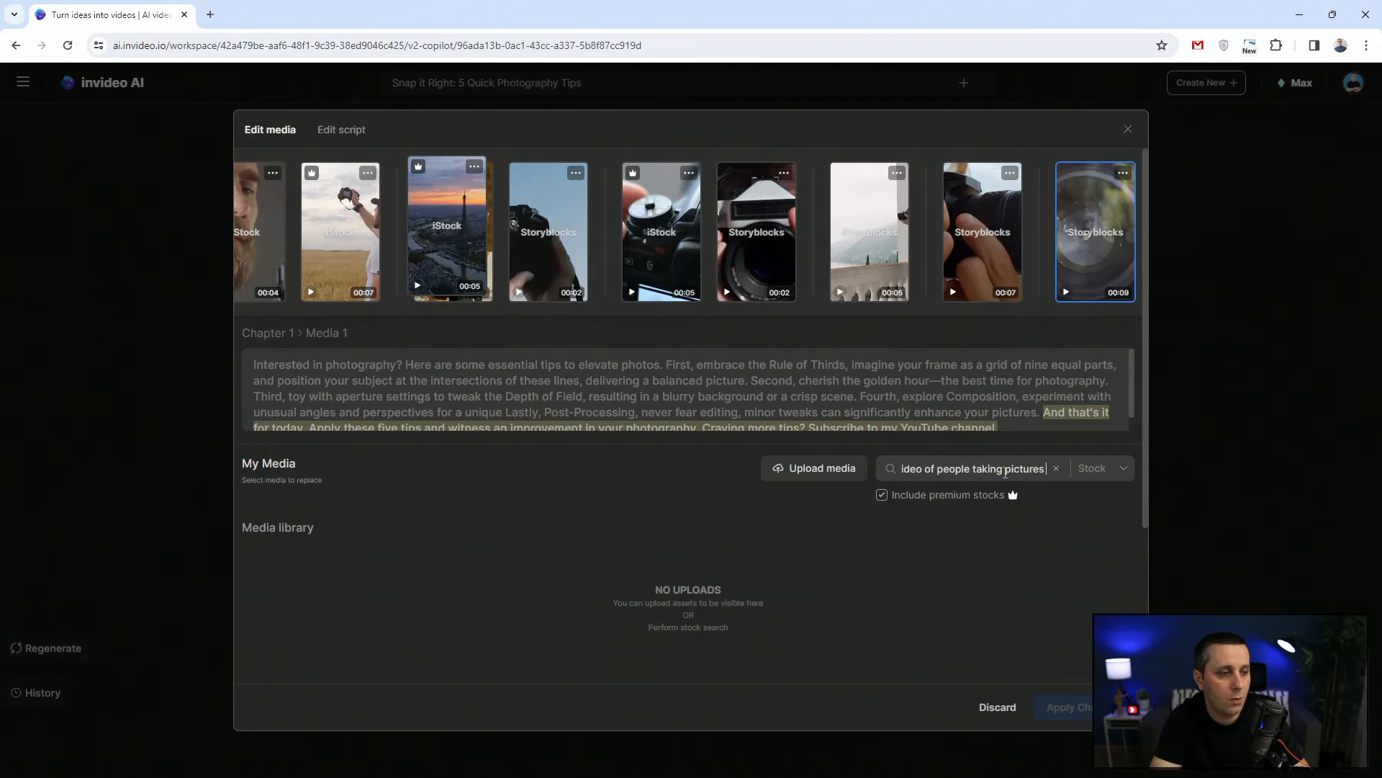
type(" with DLSR")
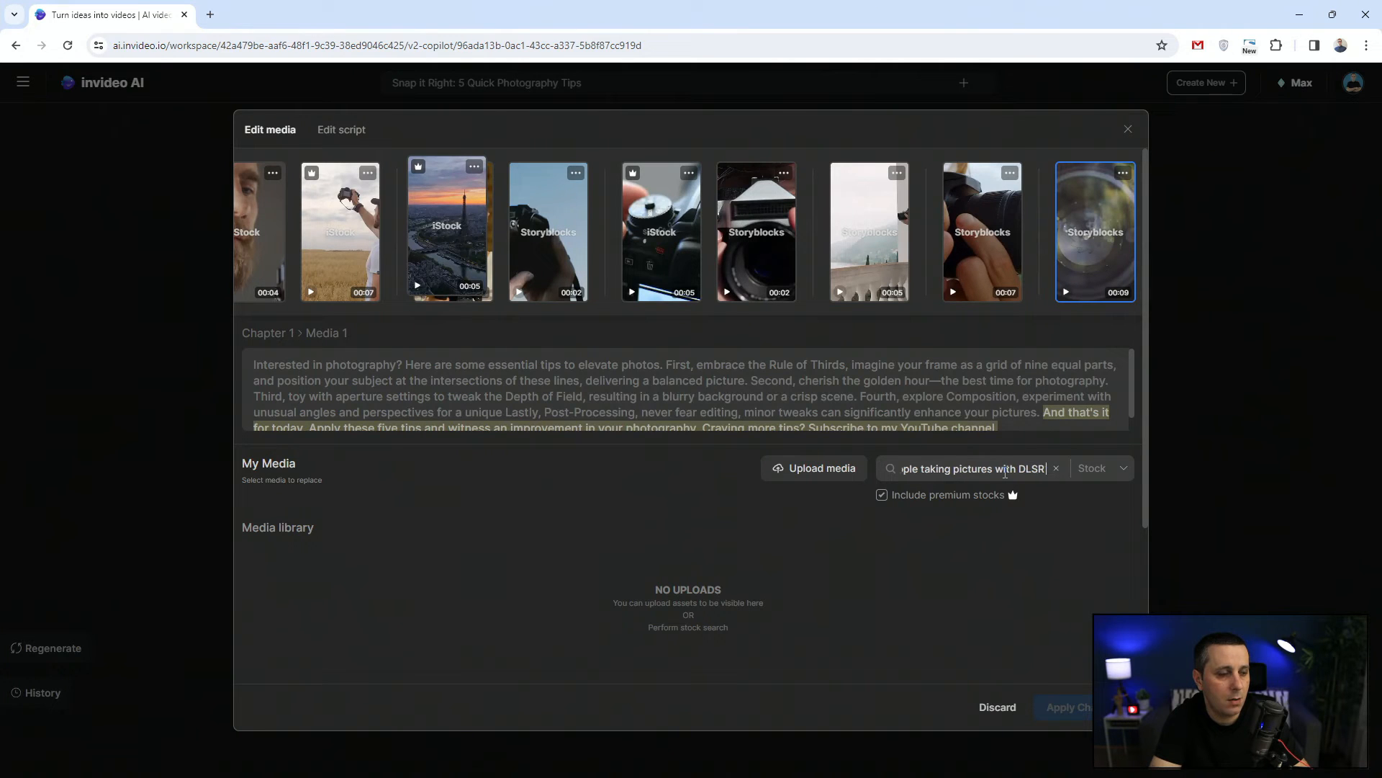
type(" camera")
key("Return")
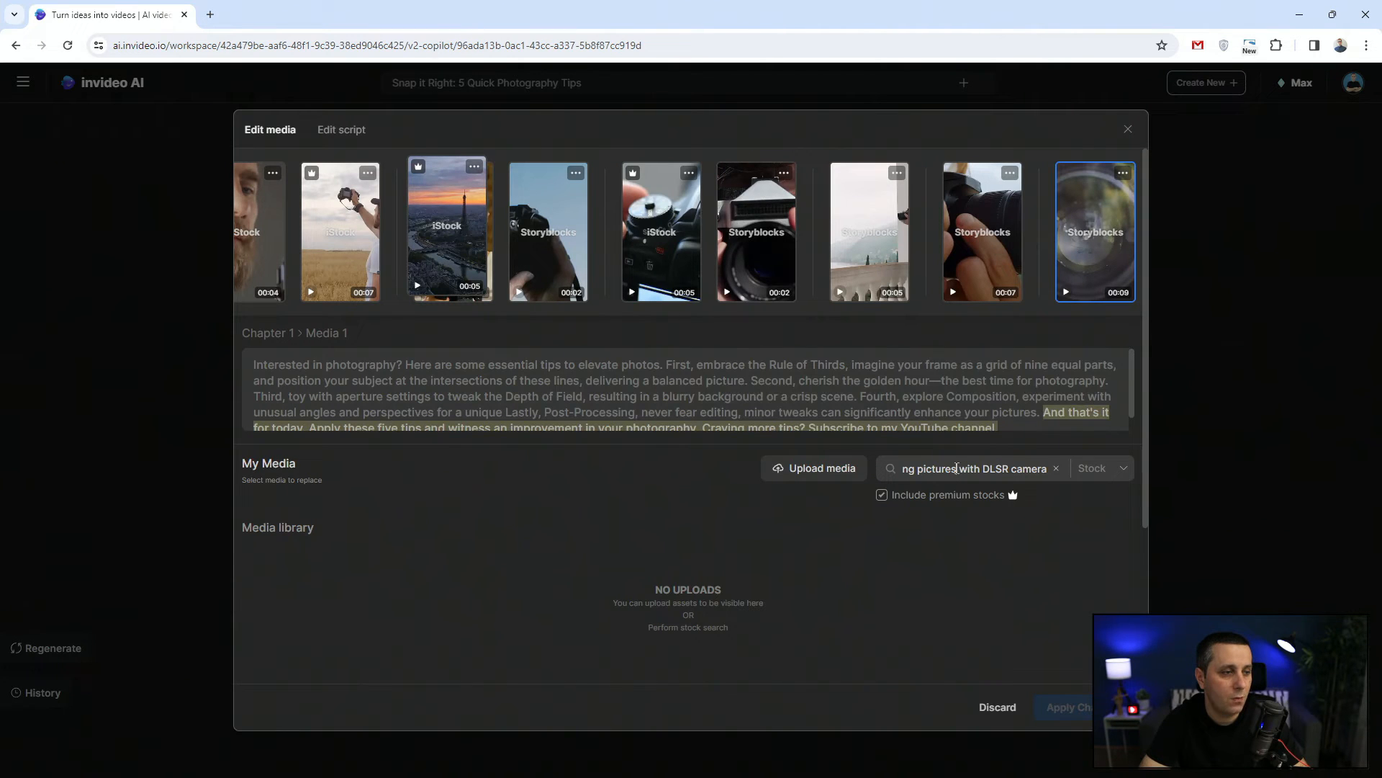
Step: Search stock media for "person with DLSR camera", refine it to "video of a person with DLSR camera" and look through the results
triple_click(949, 468)
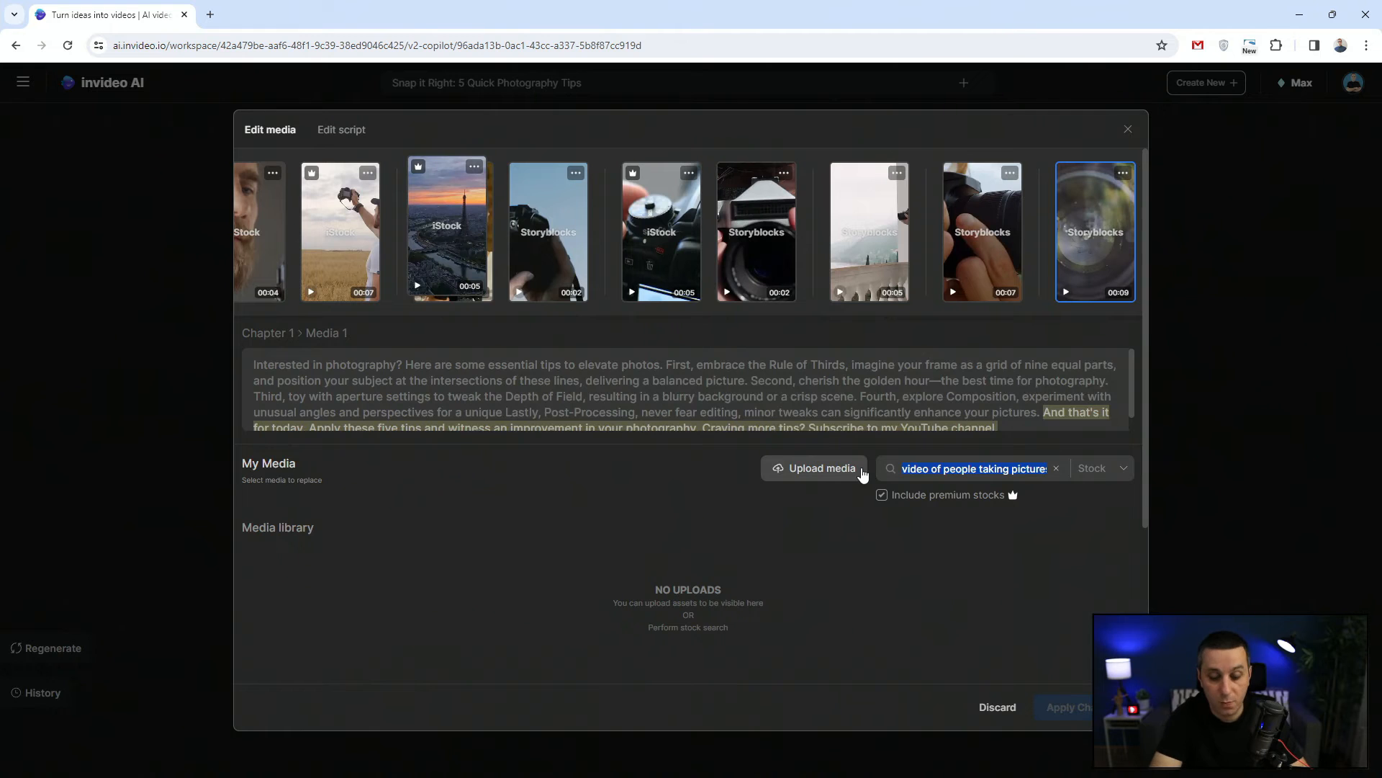
type("person with DLSR camera")
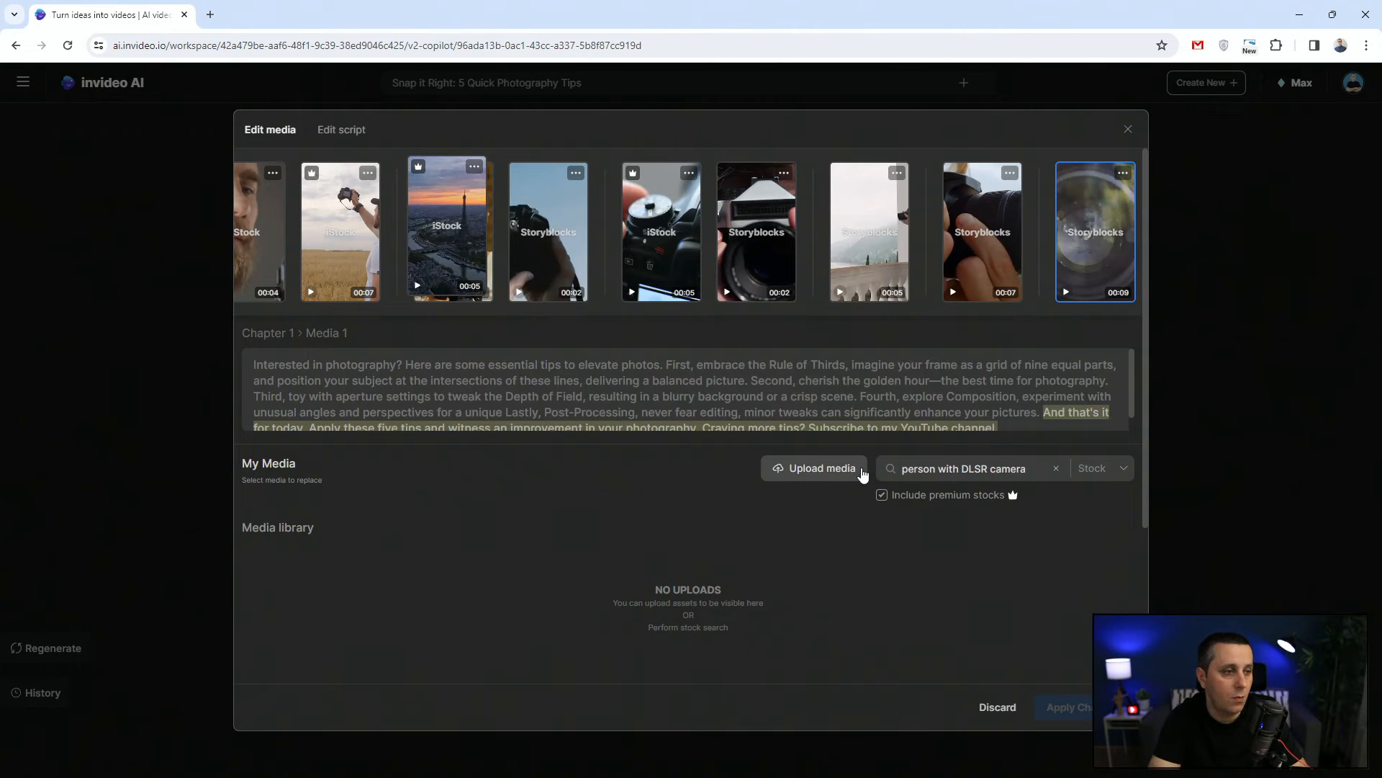
key("Return")
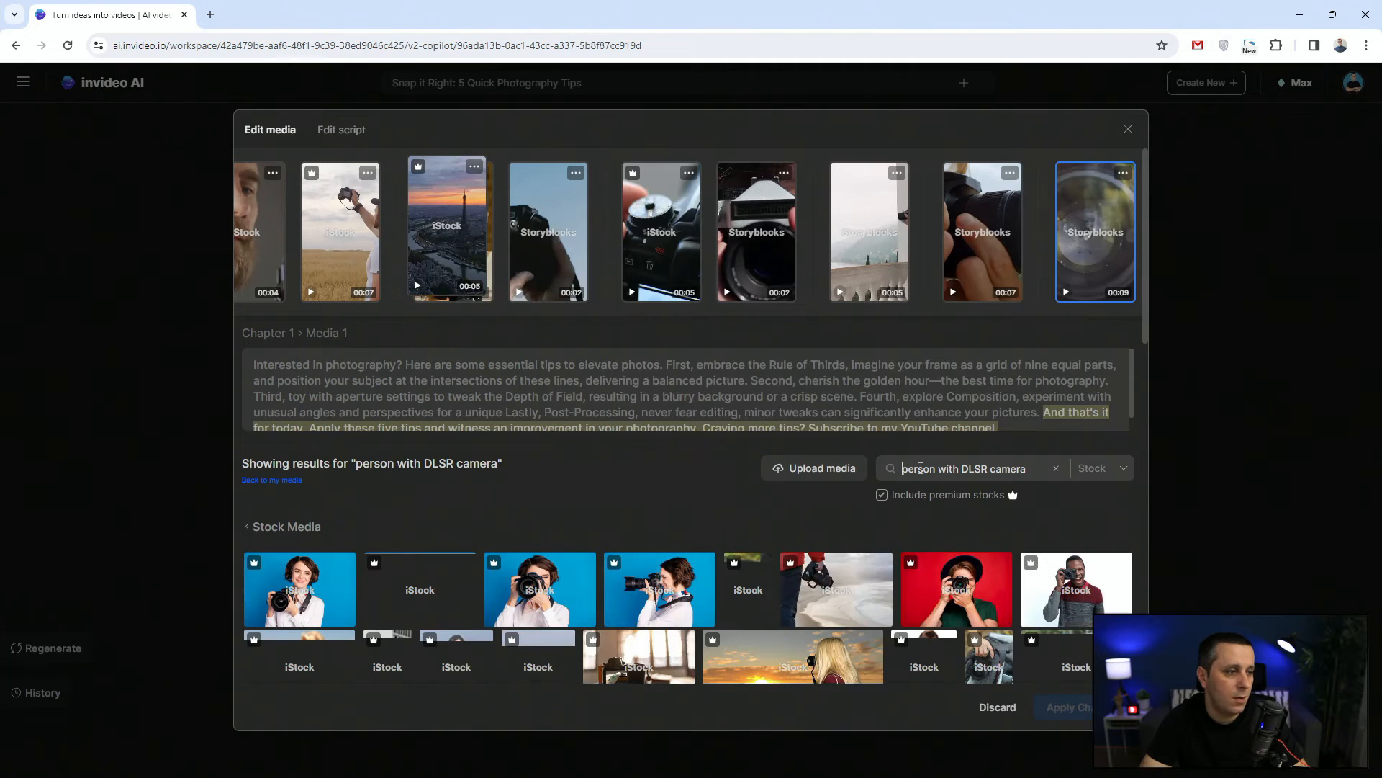
type("video of a")
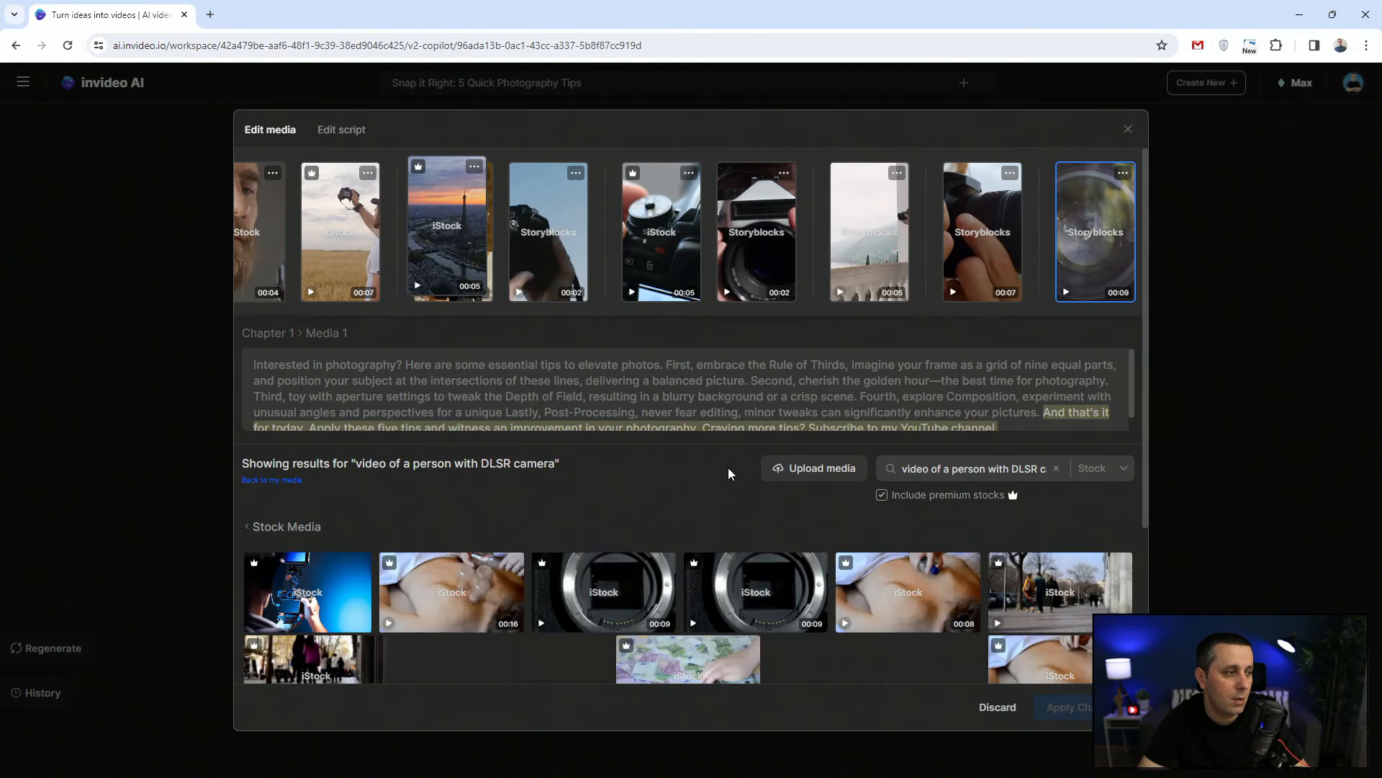
scroll(730, 476, "down", 3)
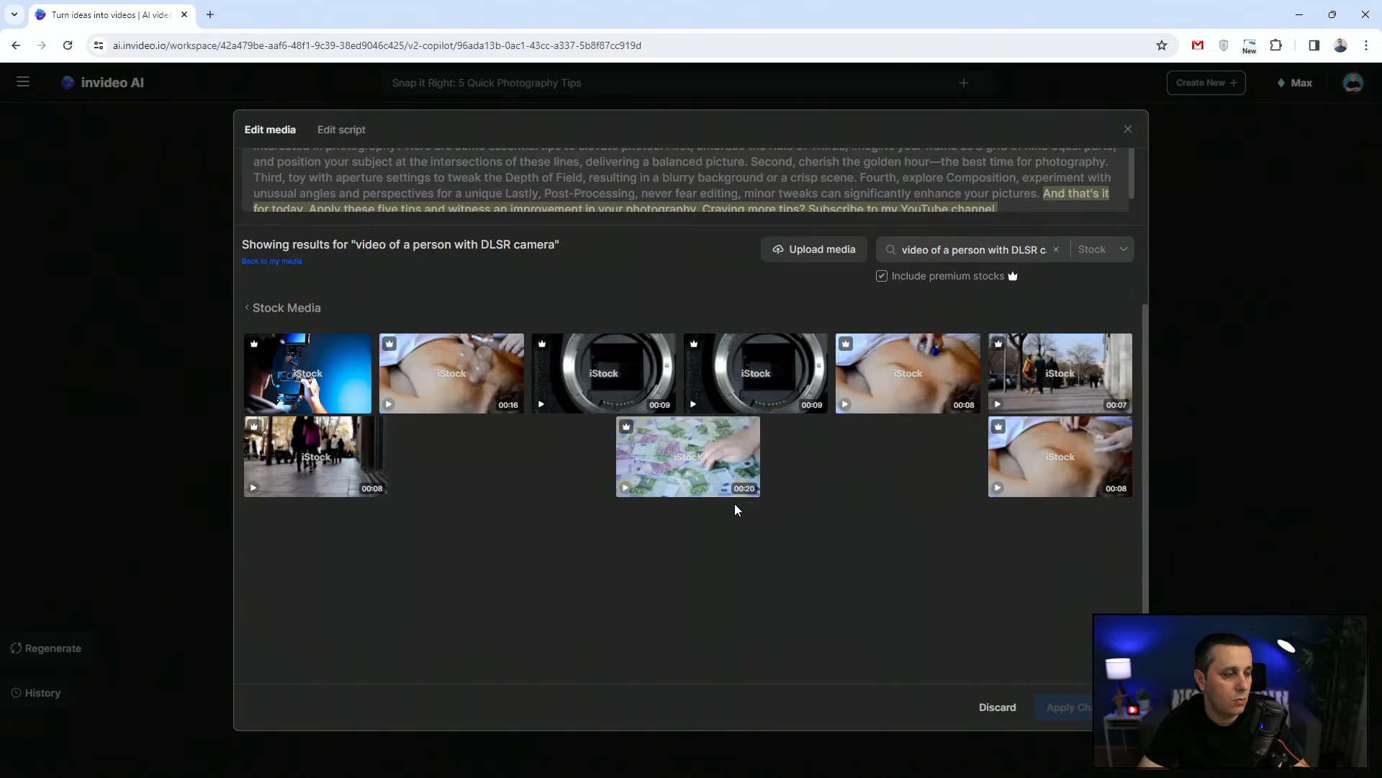
scroll(876, 434, "up", 2)
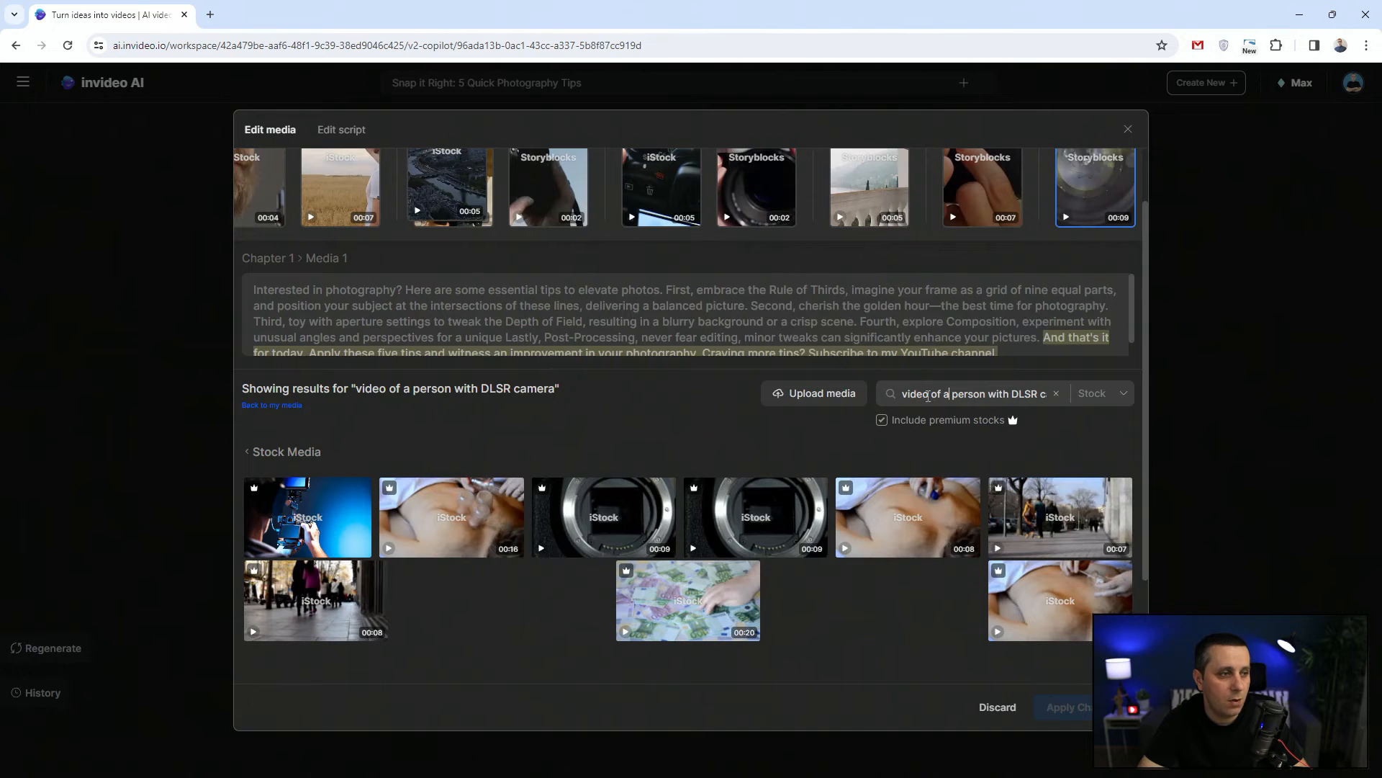
Step: Replace the stock search for the closing clip with "photographer with camera video"
triple_click(961, 394)
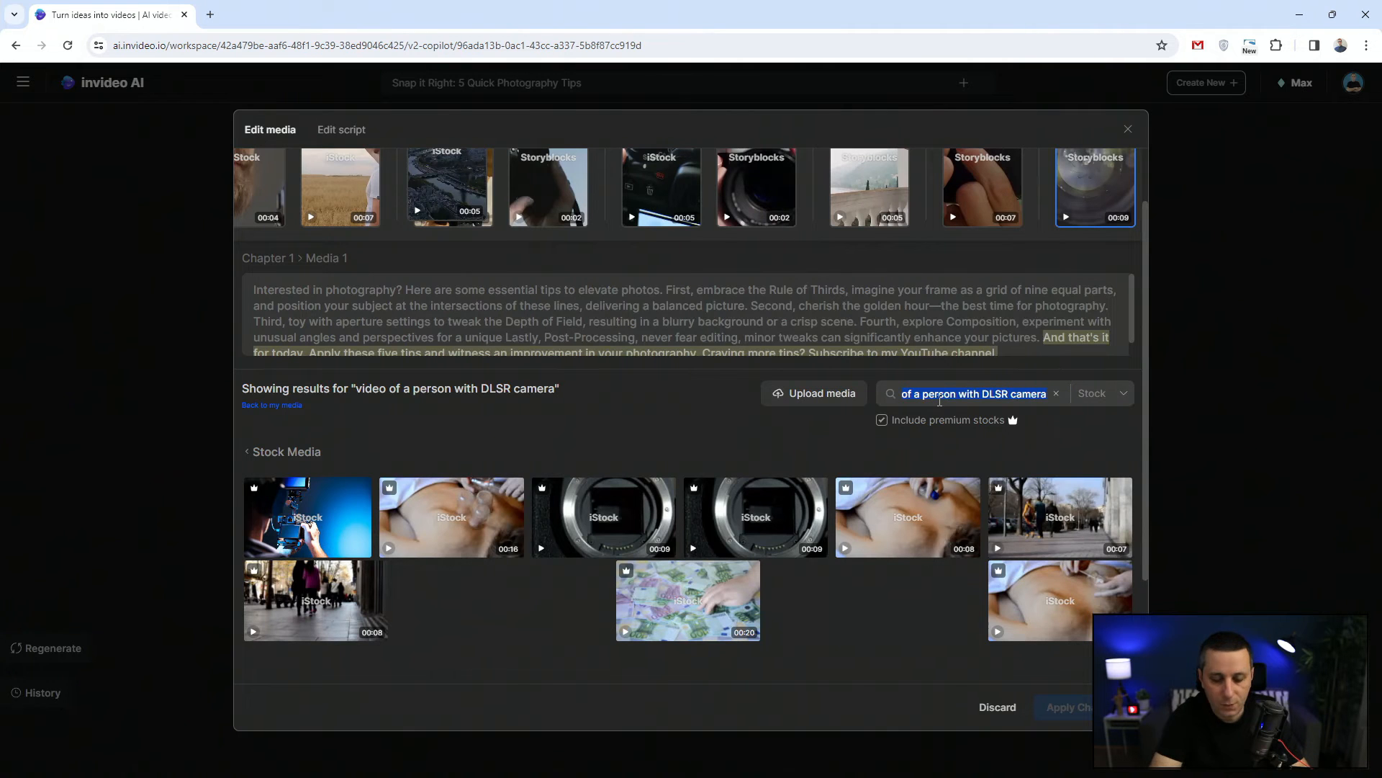
type("photograp")
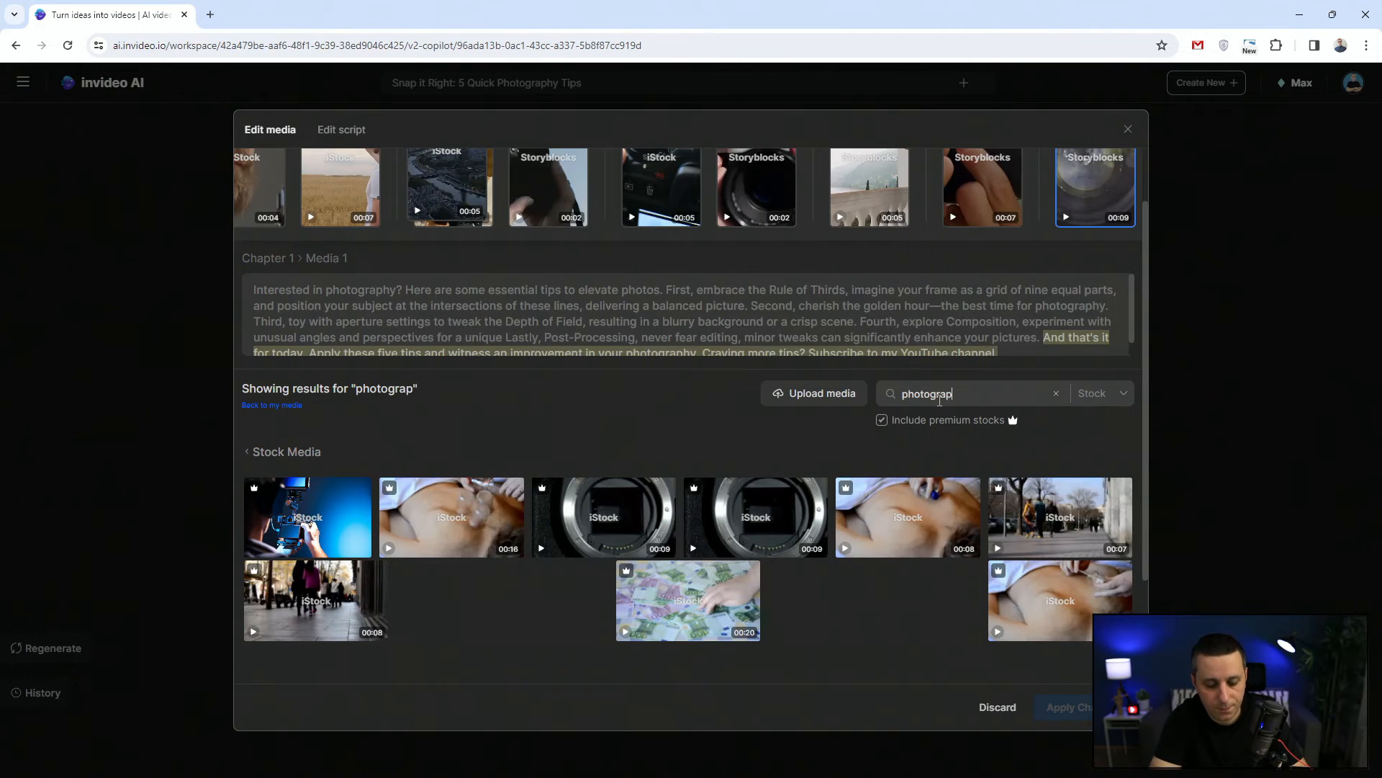
type("her ")
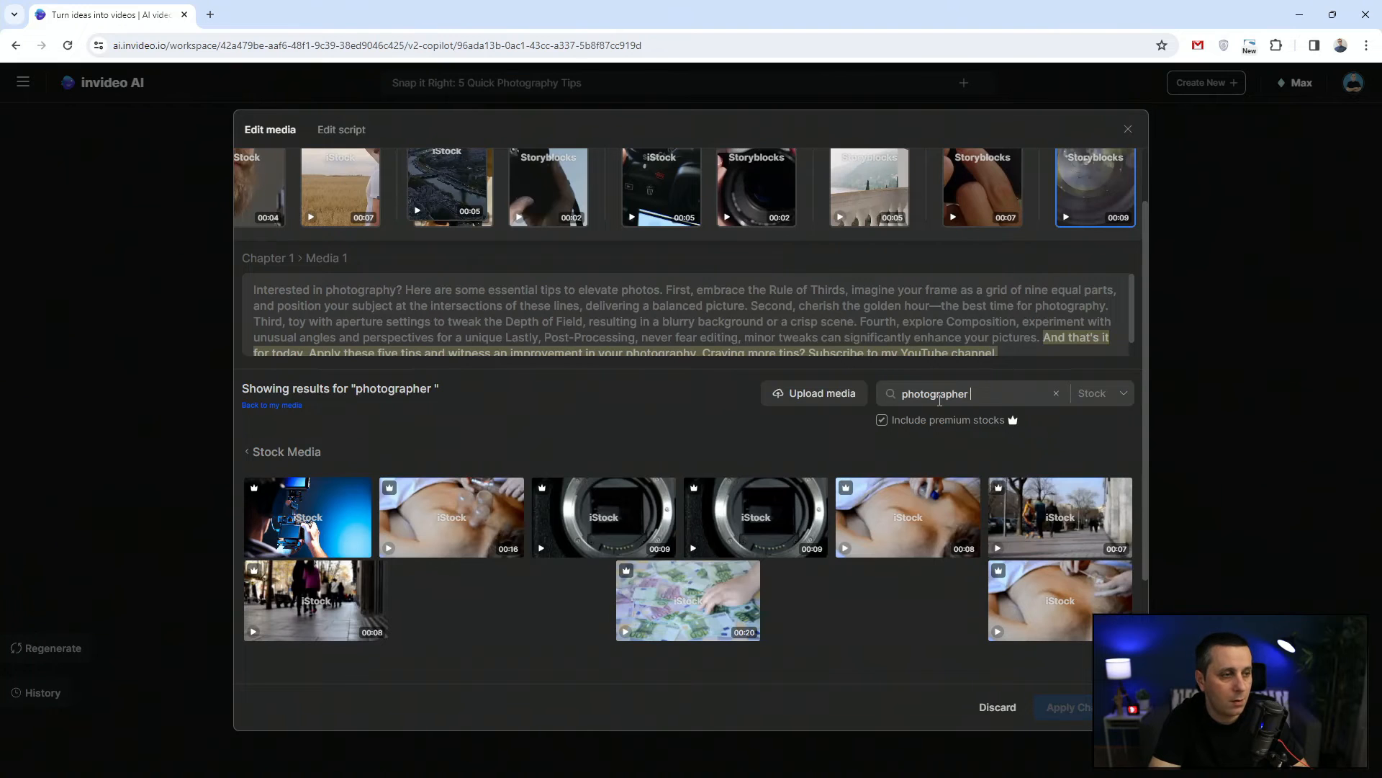
type("with camera")
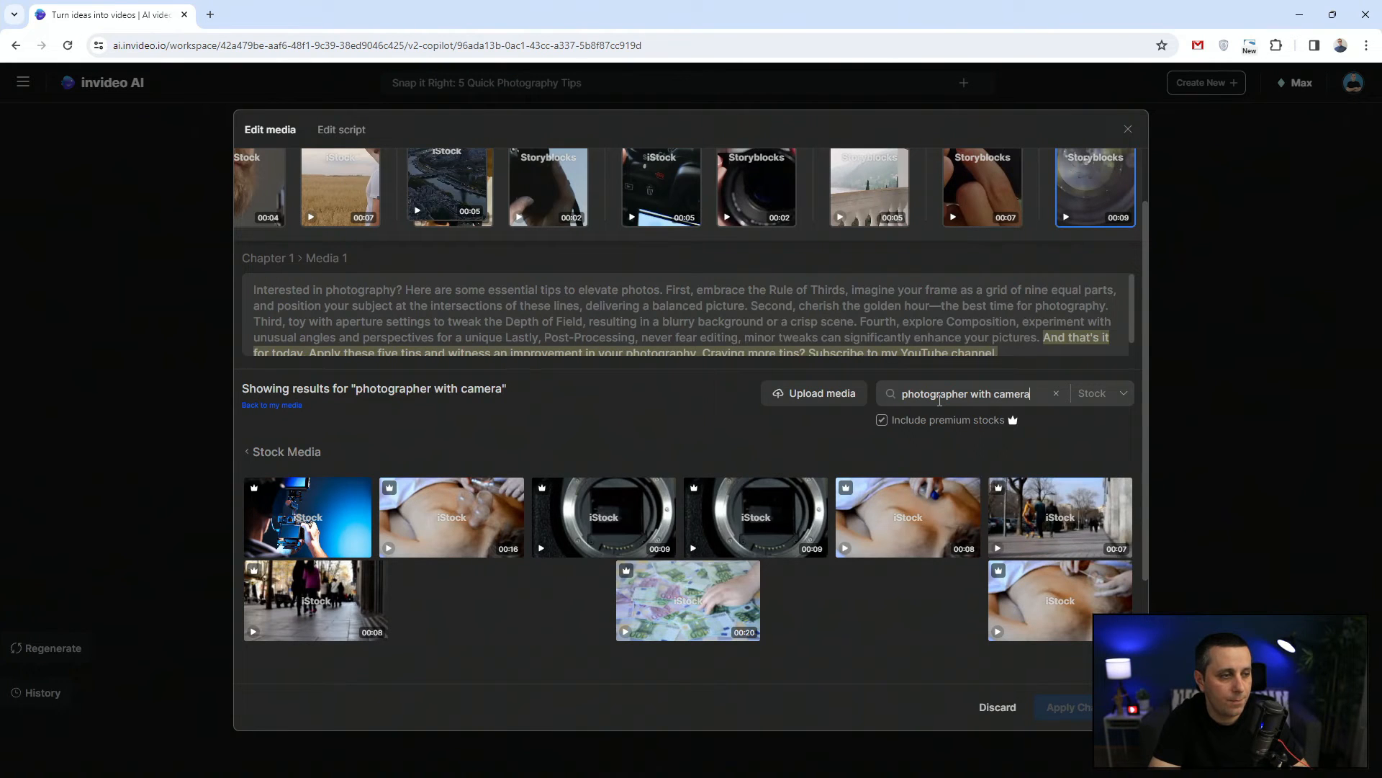
type(" video")
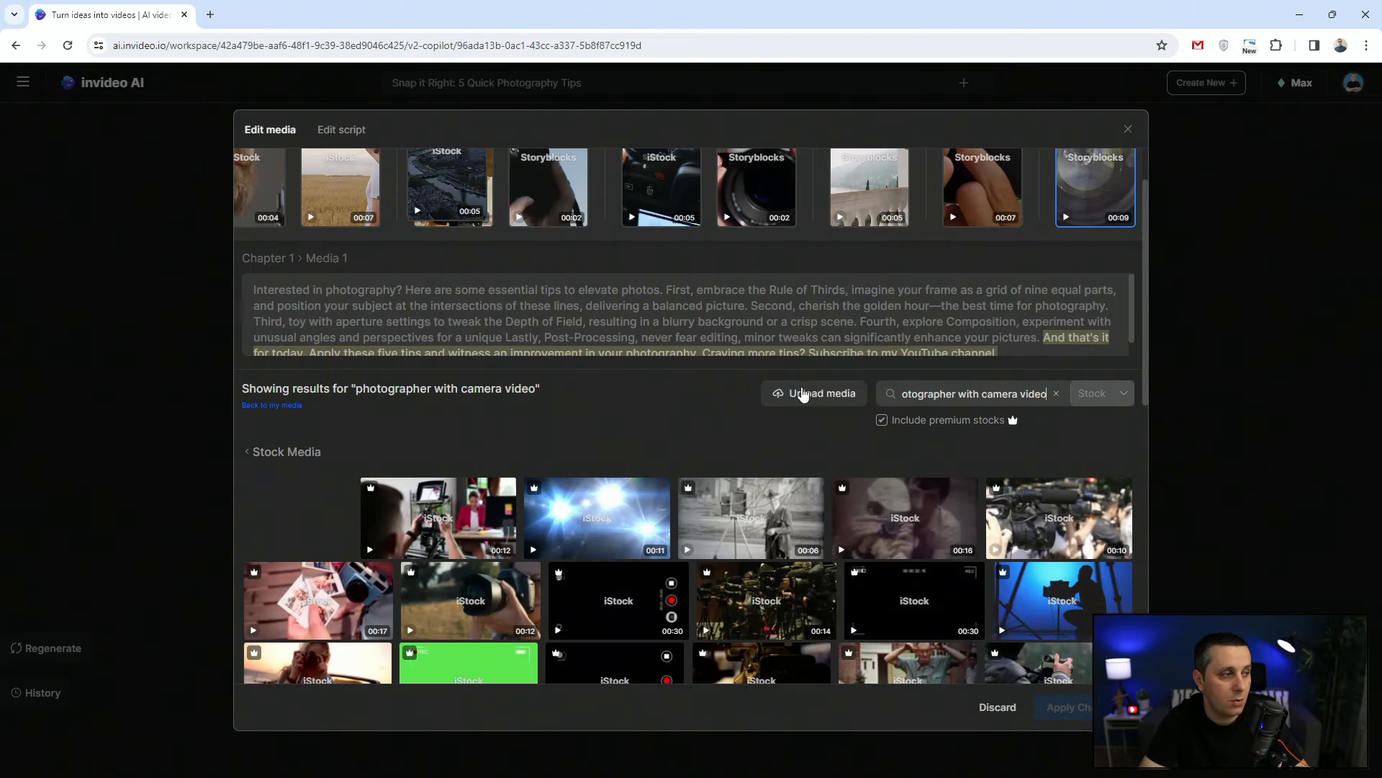
Step: Replace the closing clip with the stock video of a photographer in a dark jacket holding up a camera and apply the change
scroll(609, 414, "down", 1)
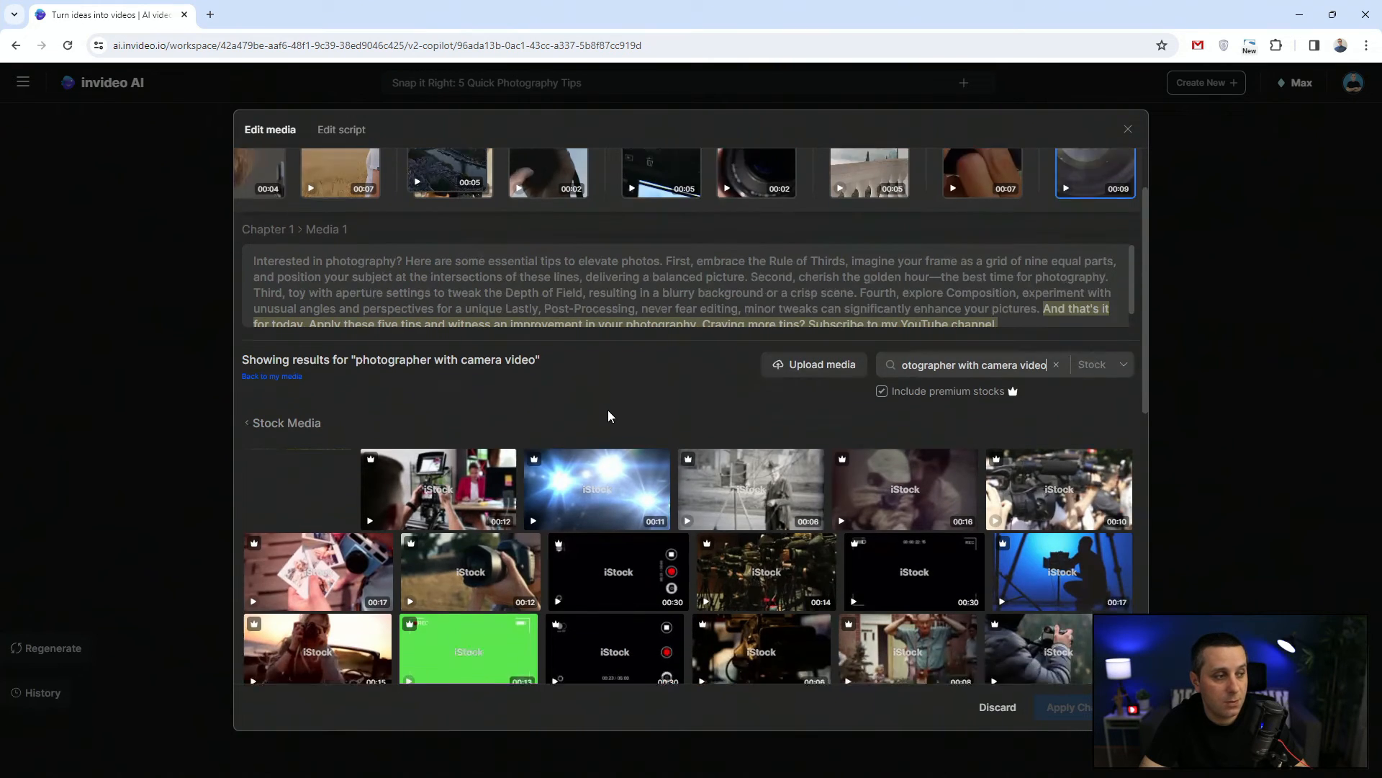
scroll(608, 416, "down", 3)
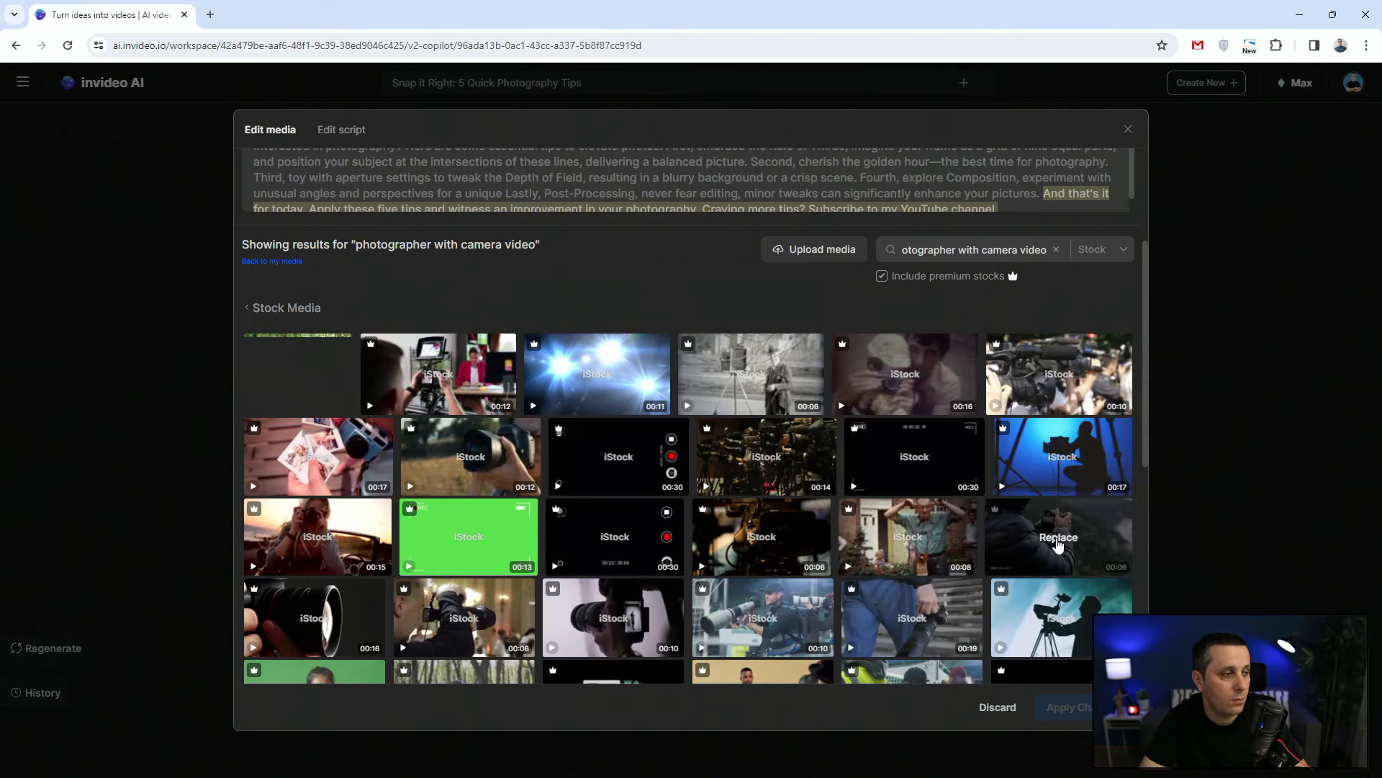
left_click(1057, 540)
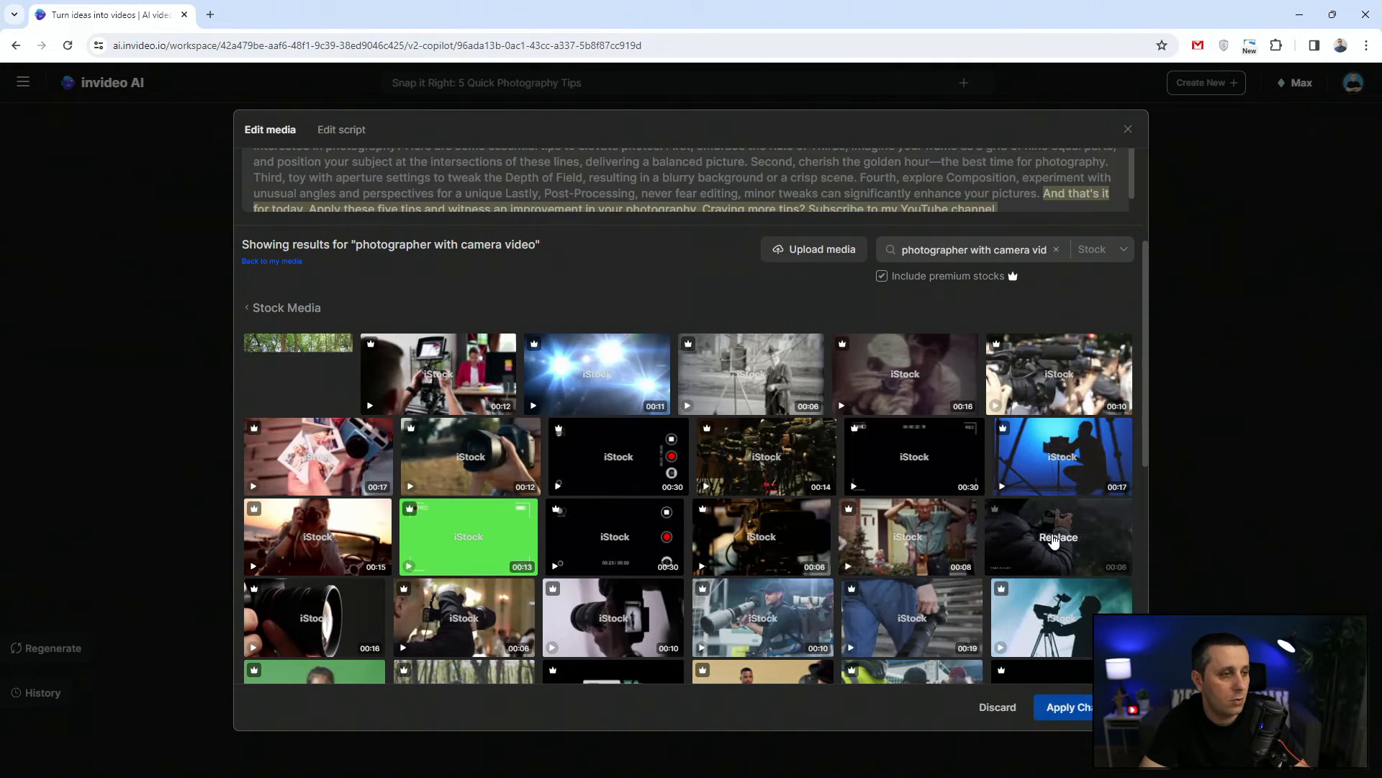
left_click(1072, 705)
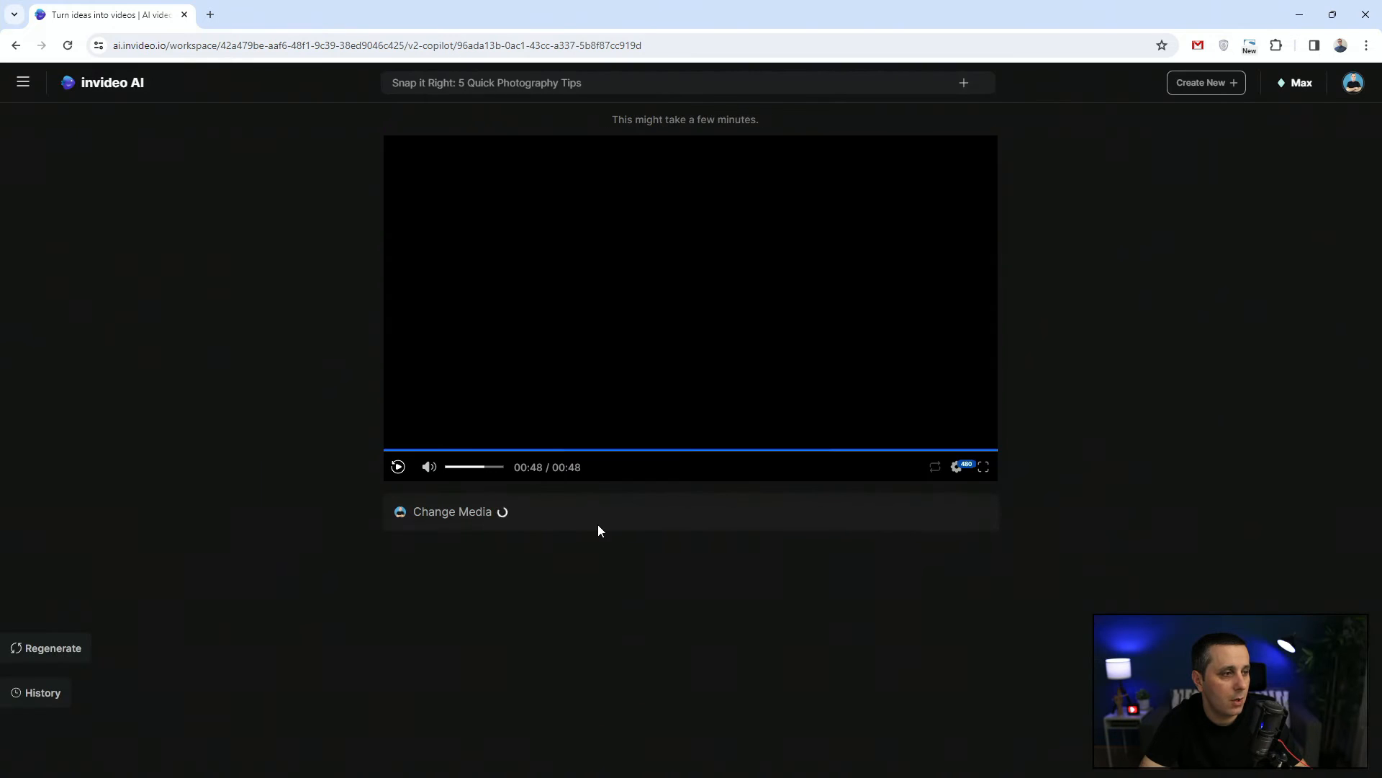
Step: Play the closing section of the updated video to check the replaced clip and pause on the blurred lens clip
left_click(925, 449)
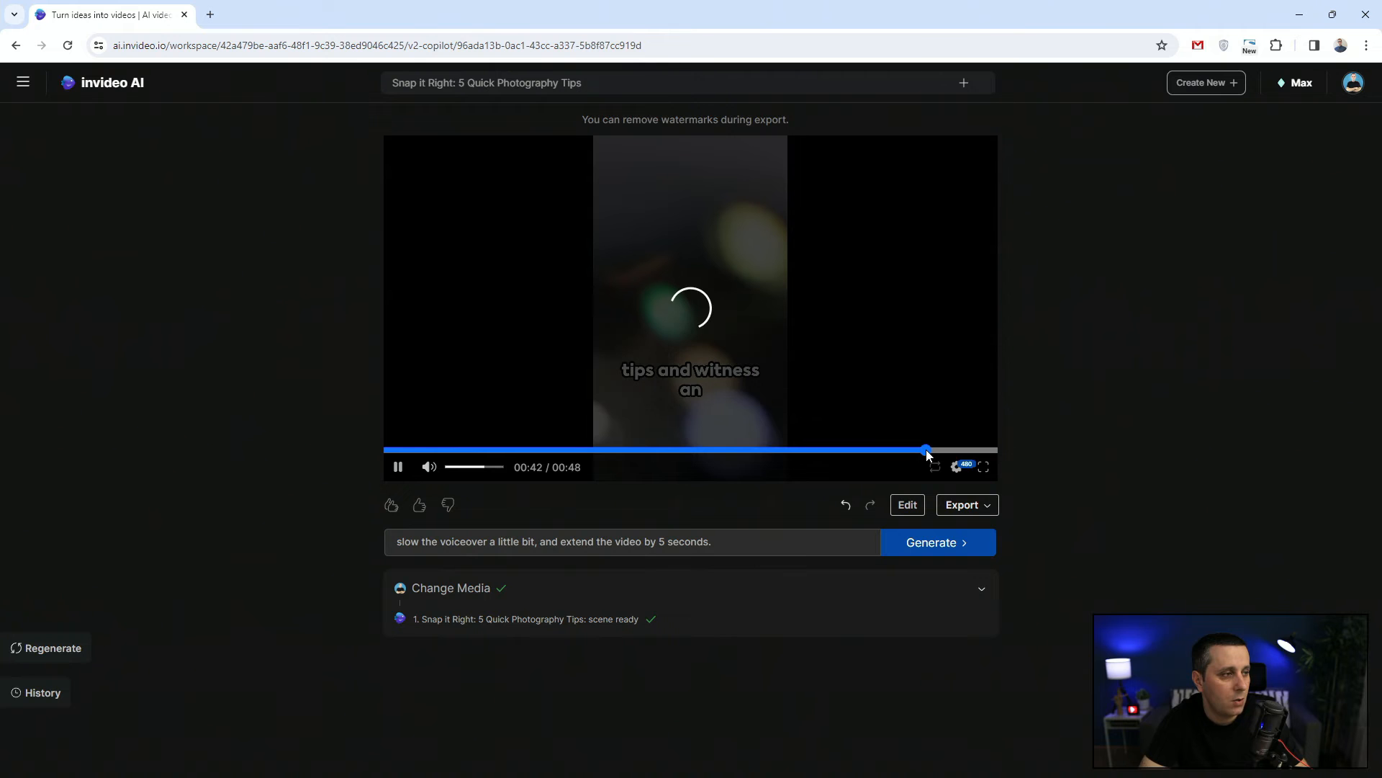
left_click(913, 449)
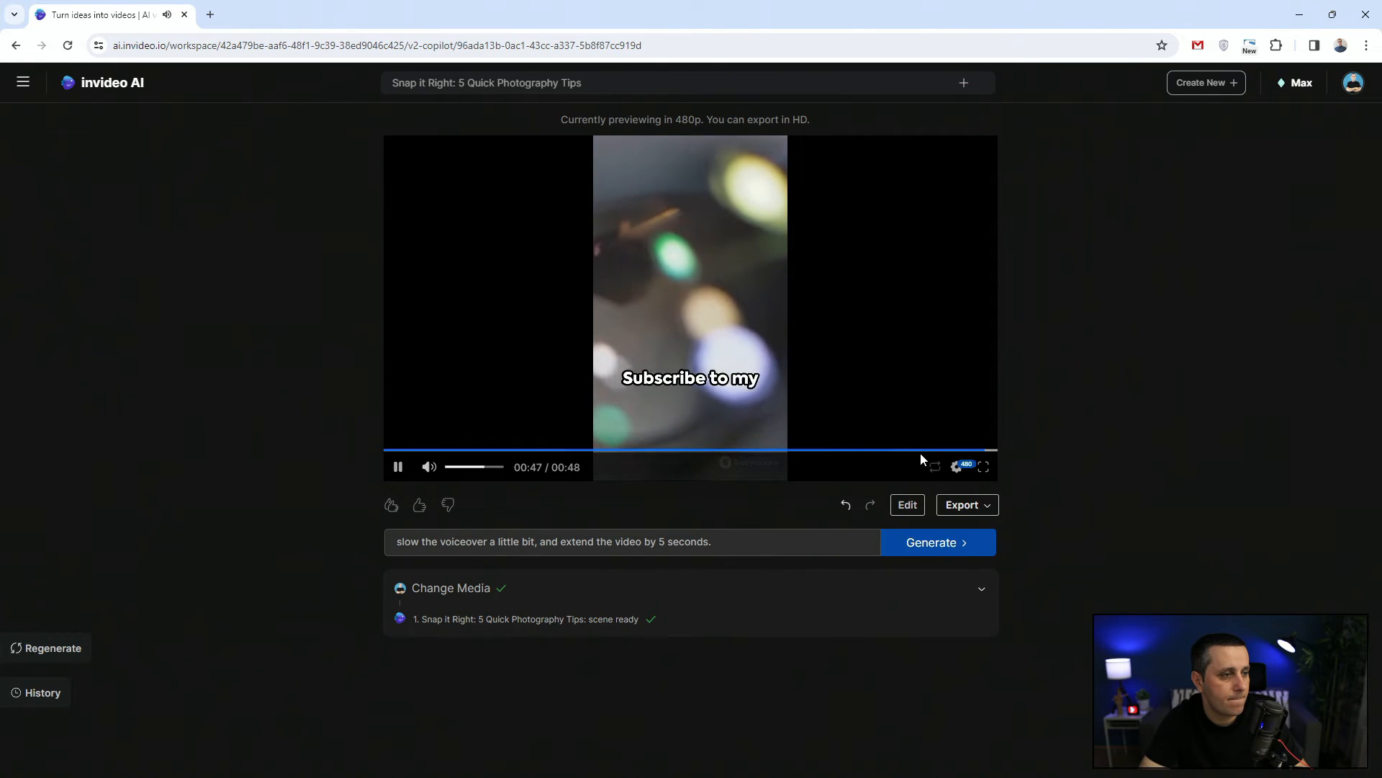
left_click(865, 450)
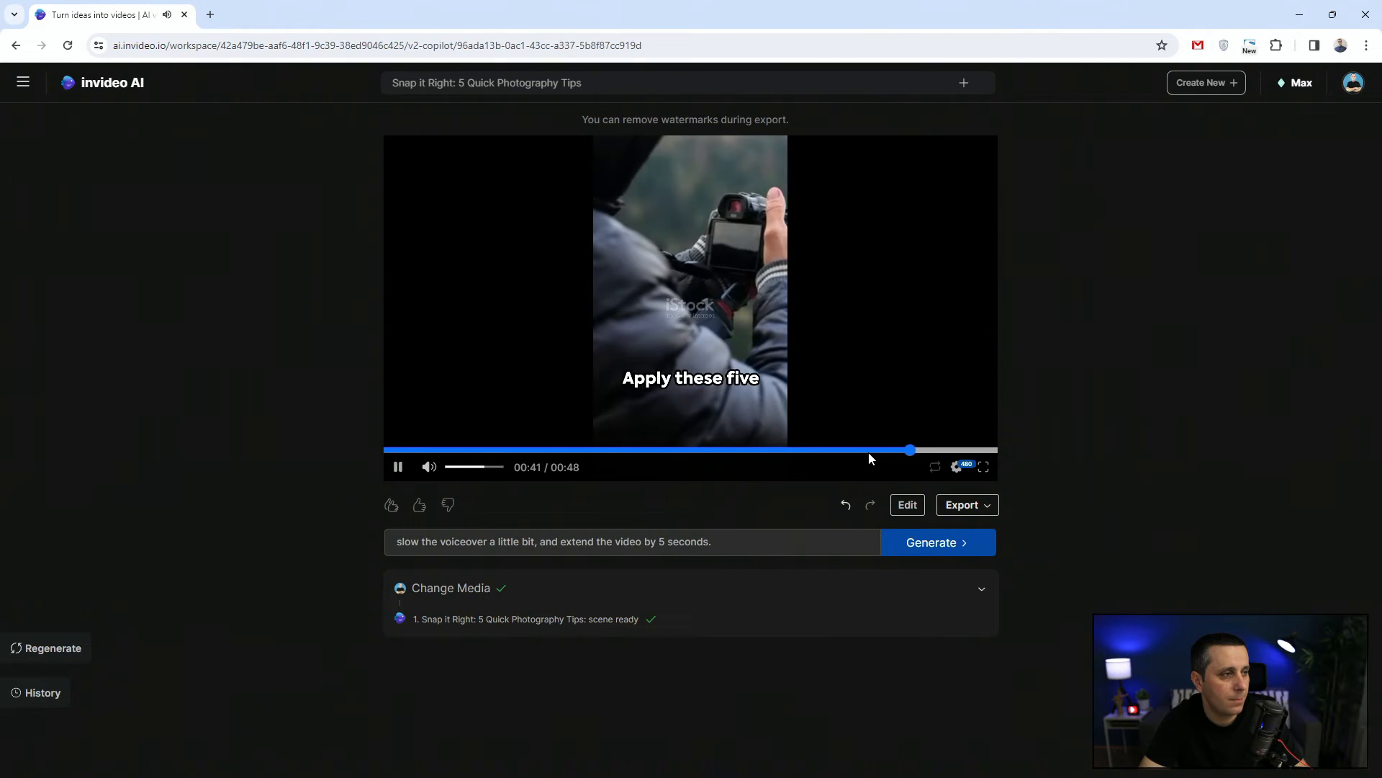
left_click(801, 348)
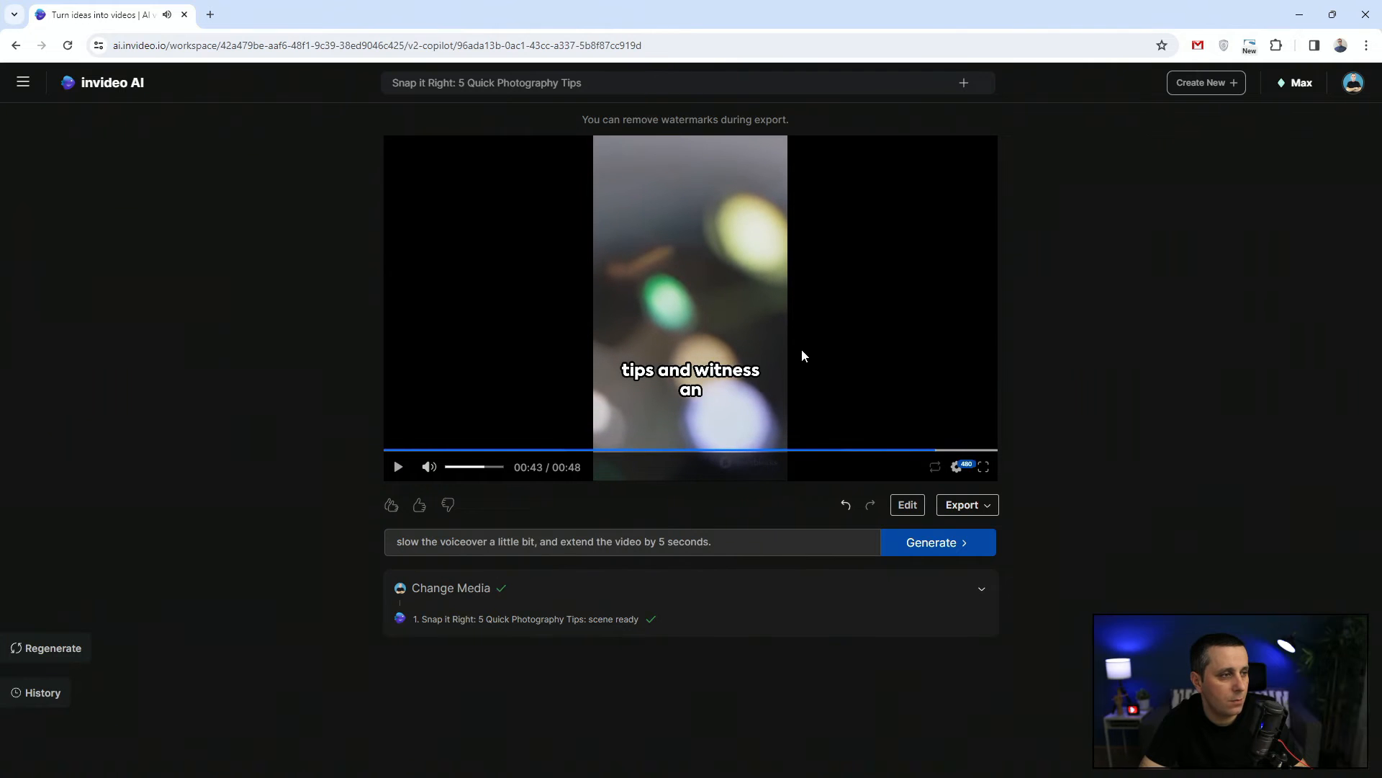
Step: Reopen the media editor on the final lens clip and search stock media for "person with a DSLR camera"
left_click(906, 505)
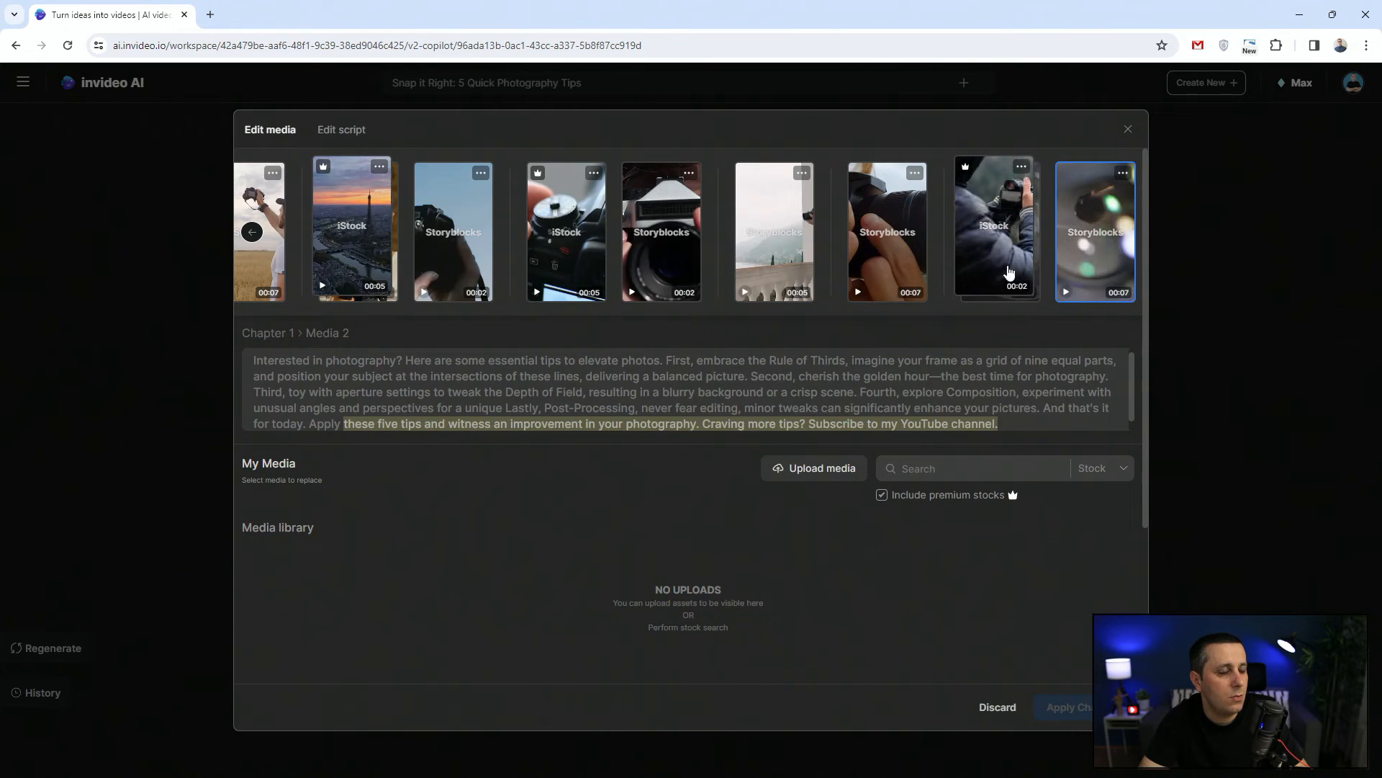
left_click(999, 475)
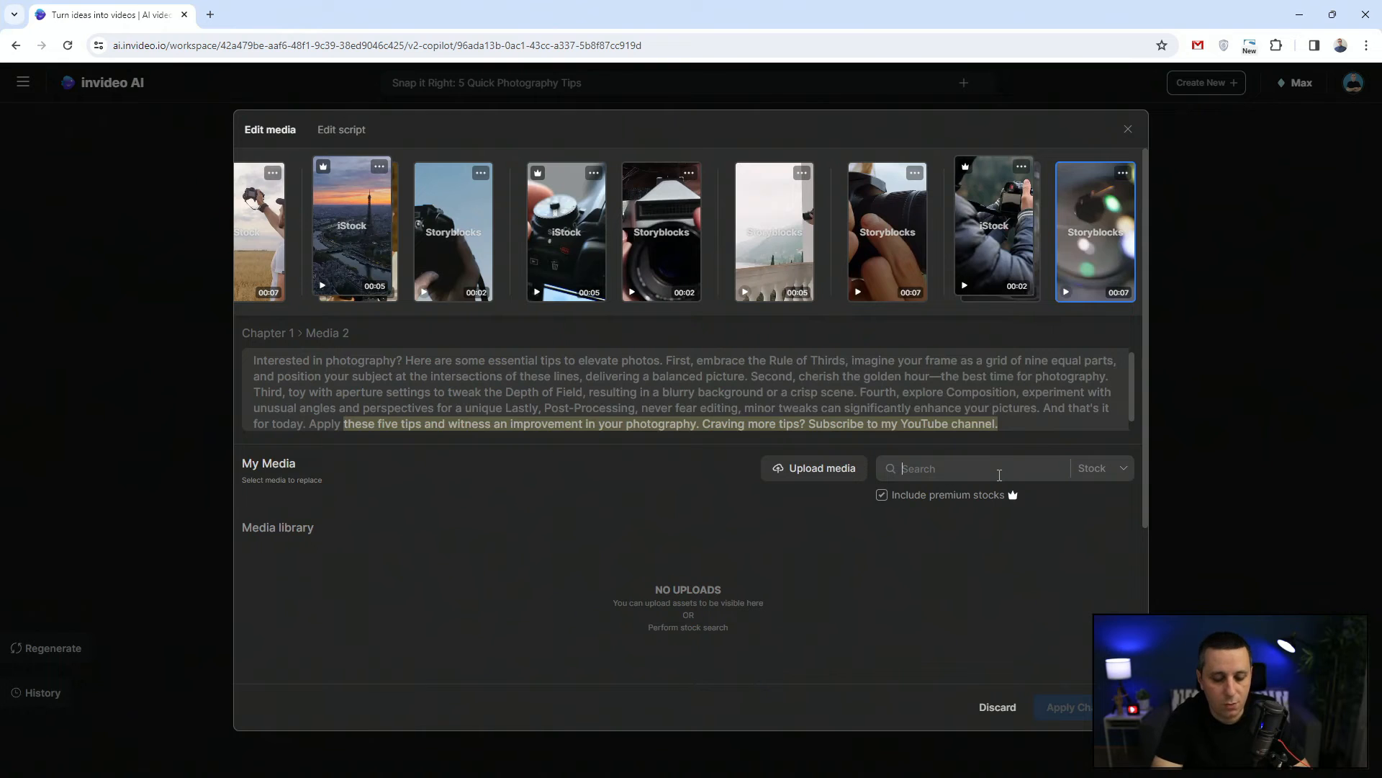
type("person with a came")
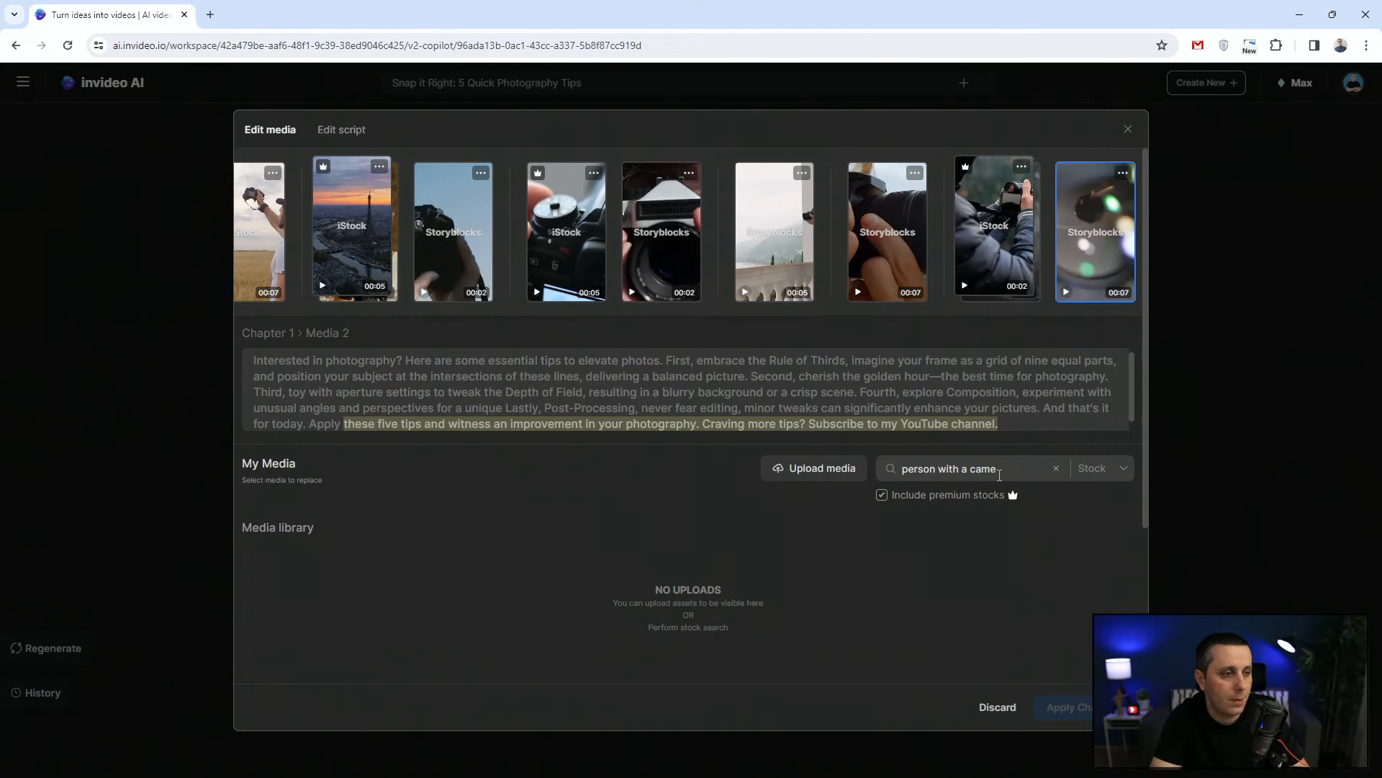
type("DL")
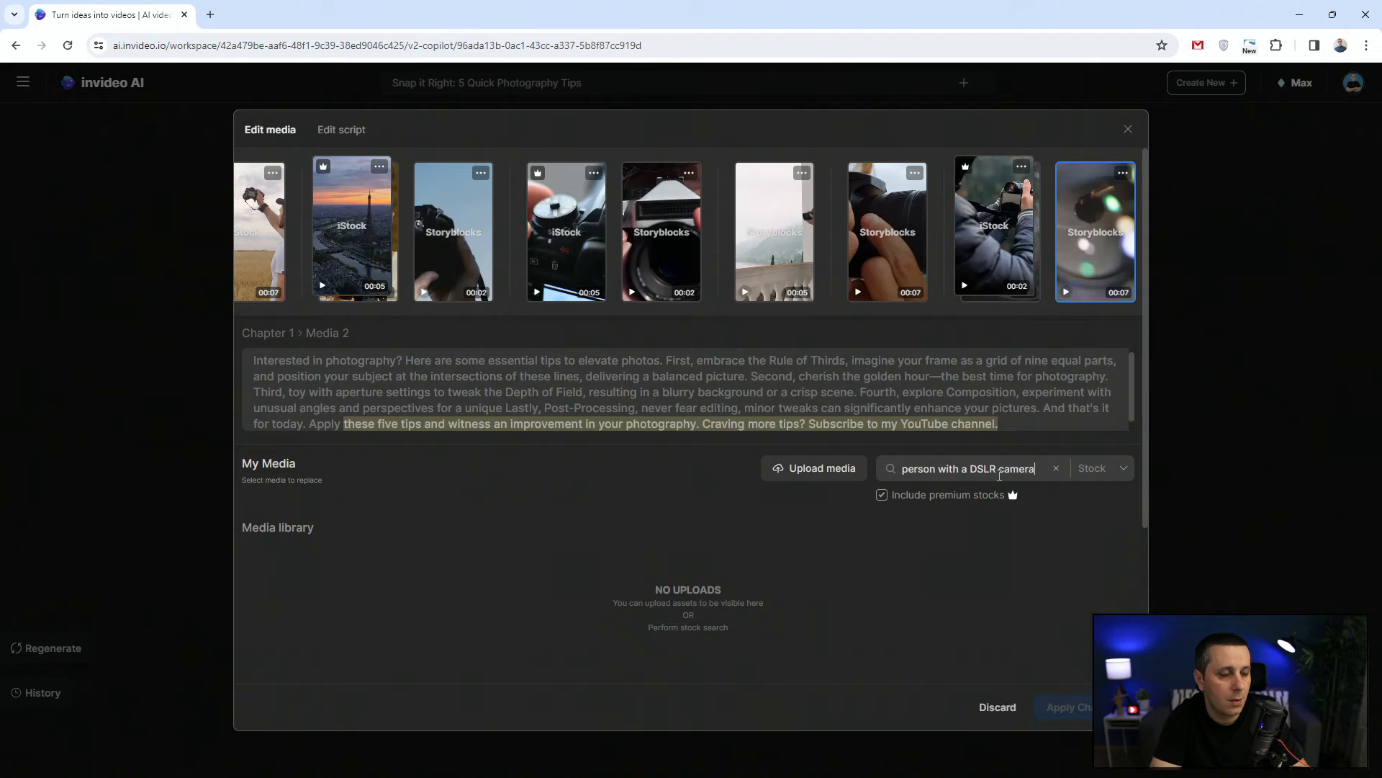
key("Return")
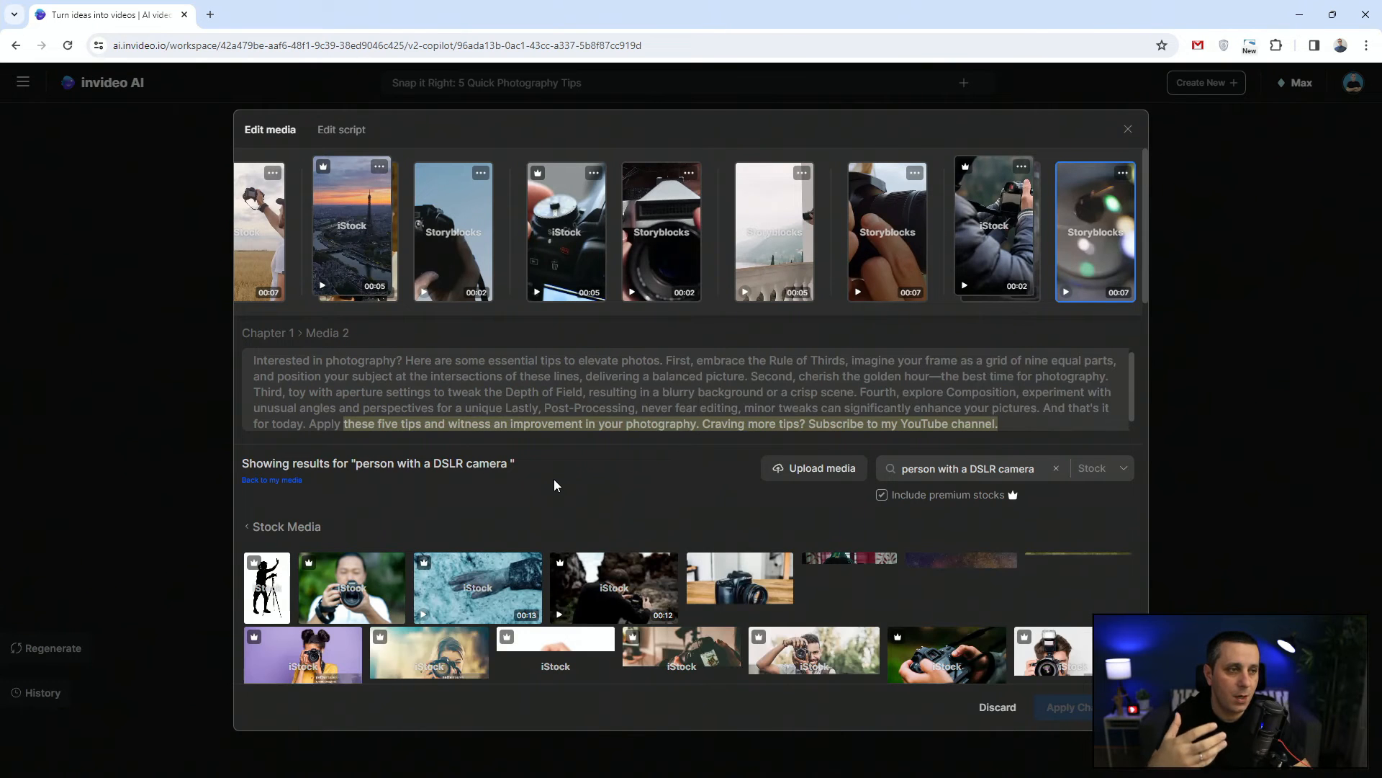
Step: Replace the final lens clip with the 15-second backlit video of a person photographing towards the viewer and apply the change
scroll(576, 493, "down", 1)
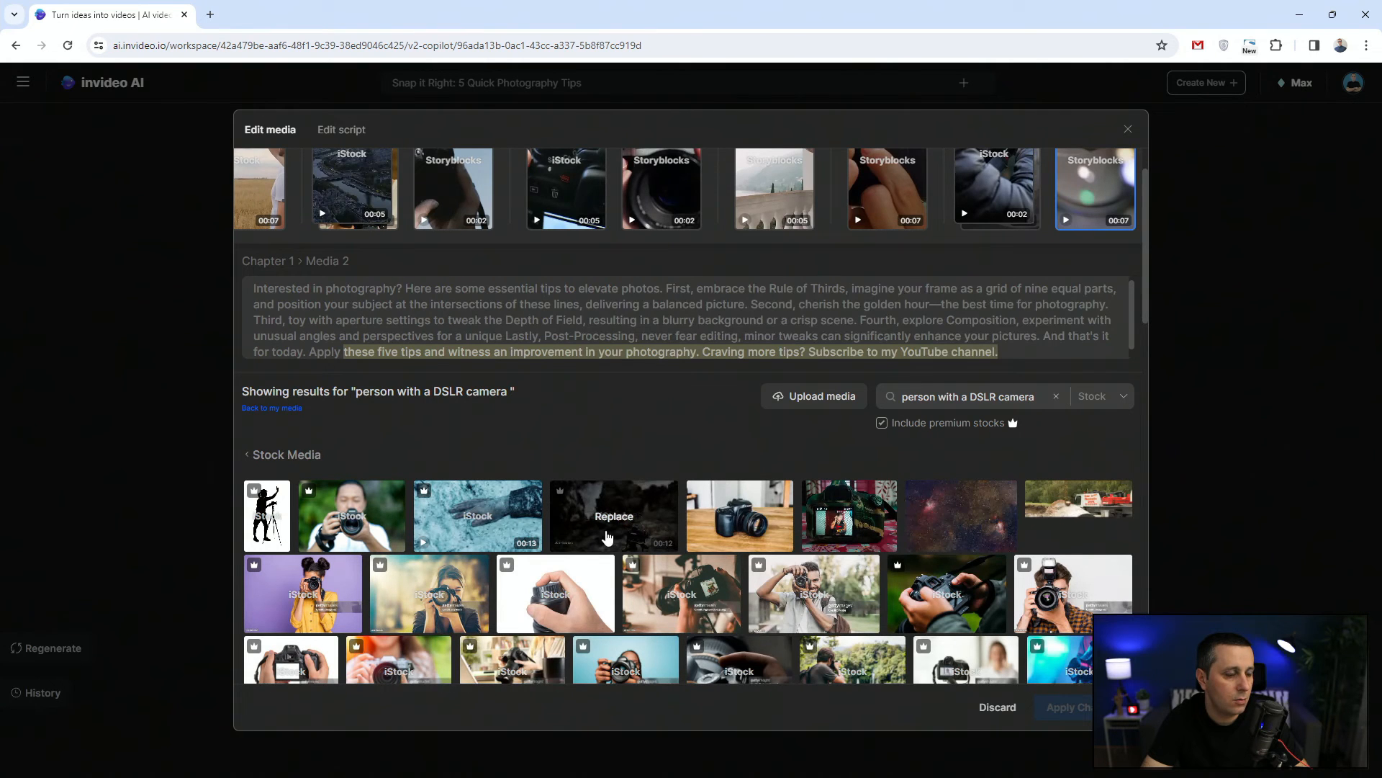
scroll(607, 537, "down", 4)
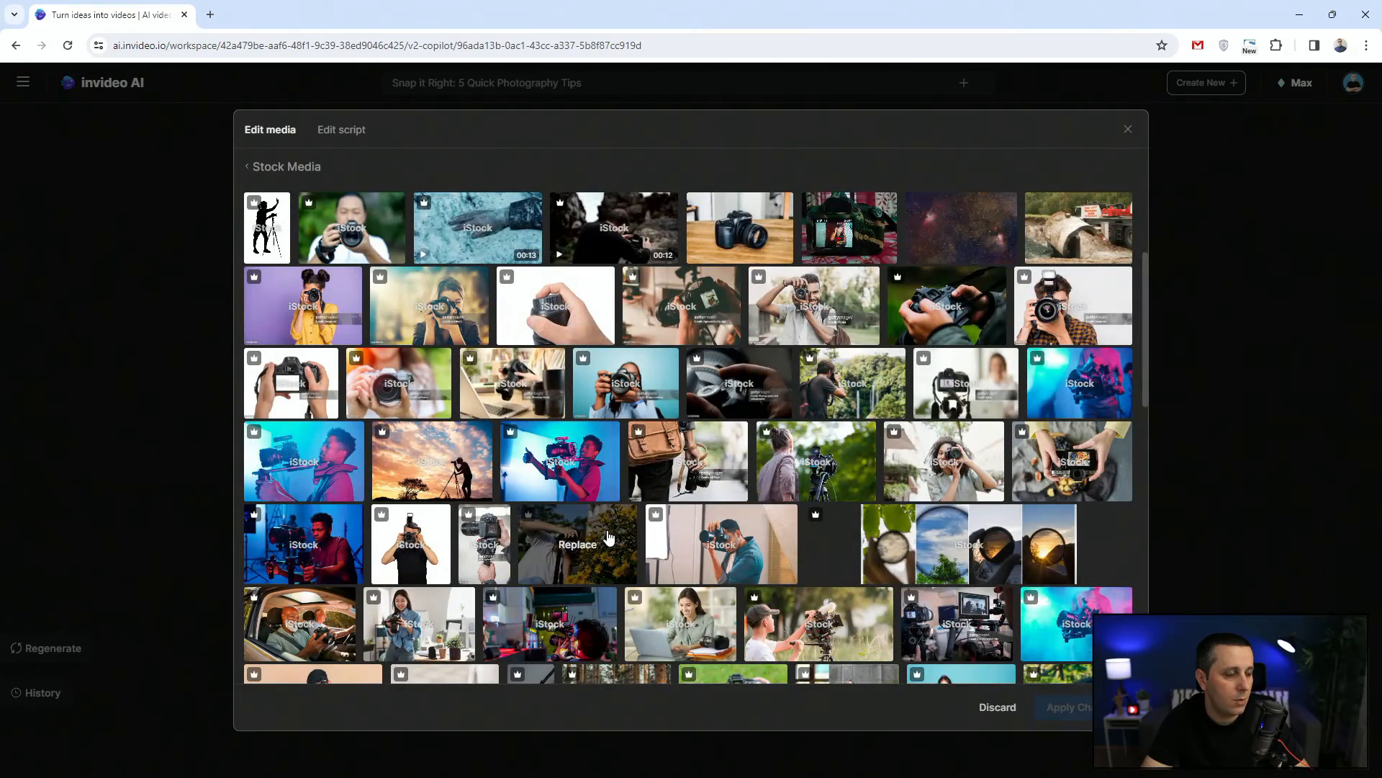
scroll(609, 537, "down", 2)
scroll(608, 537, "down", 2)
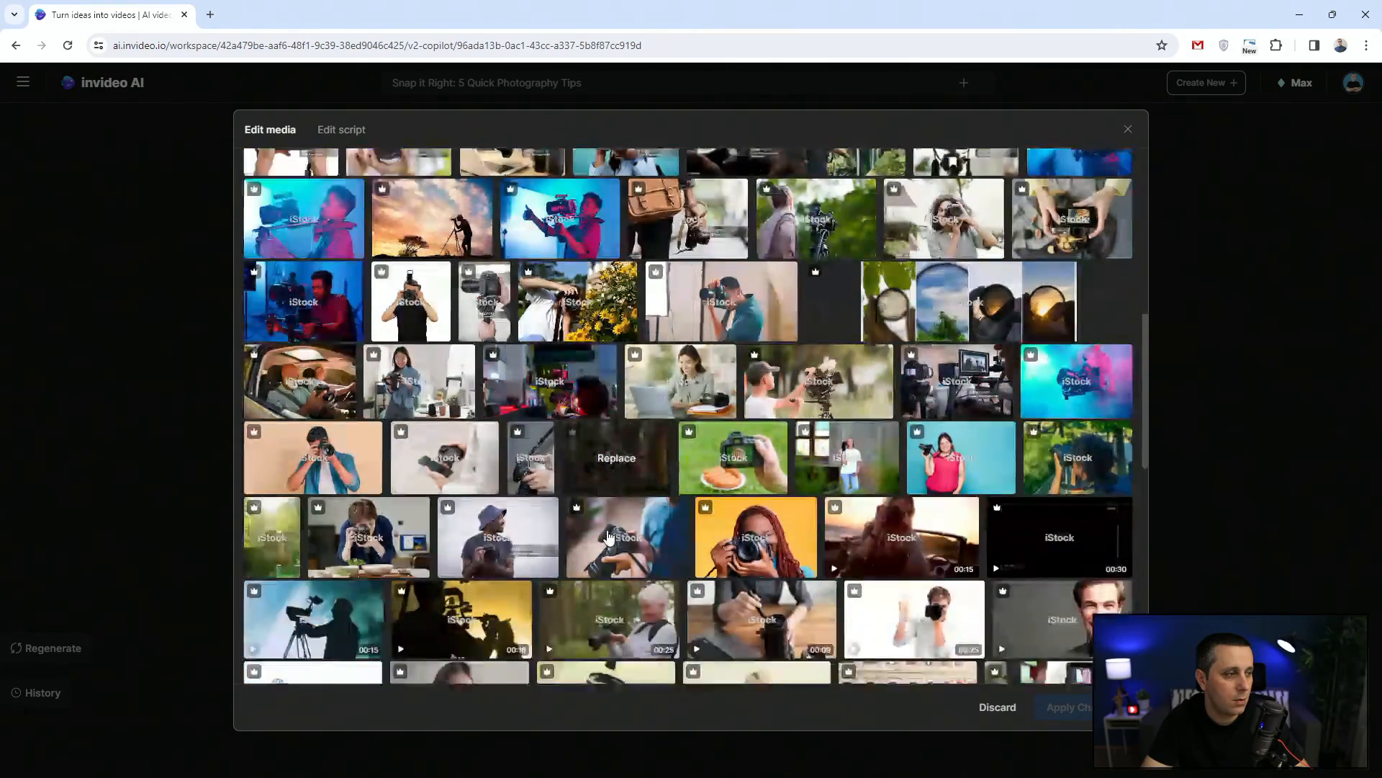
scroll(608, 537, "down", 1)
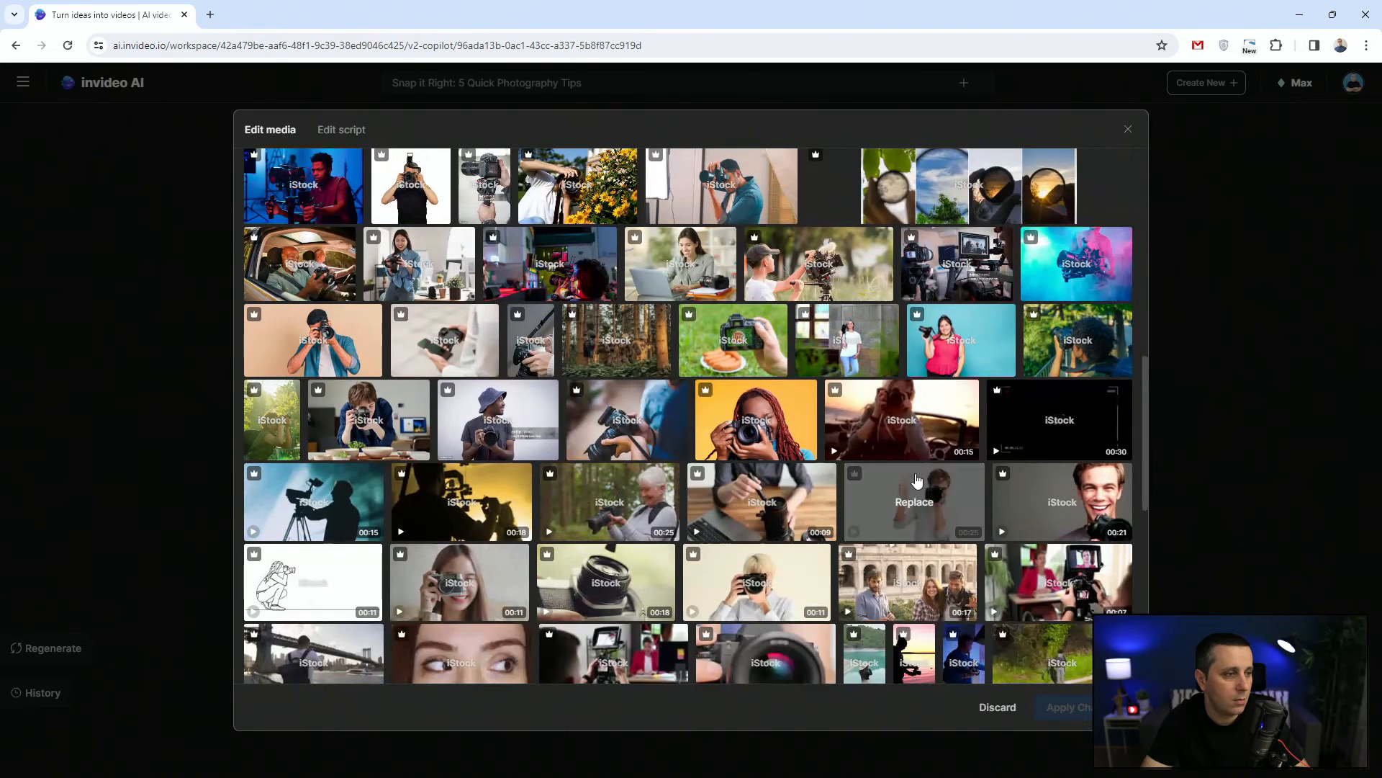
left_click(918, 416)
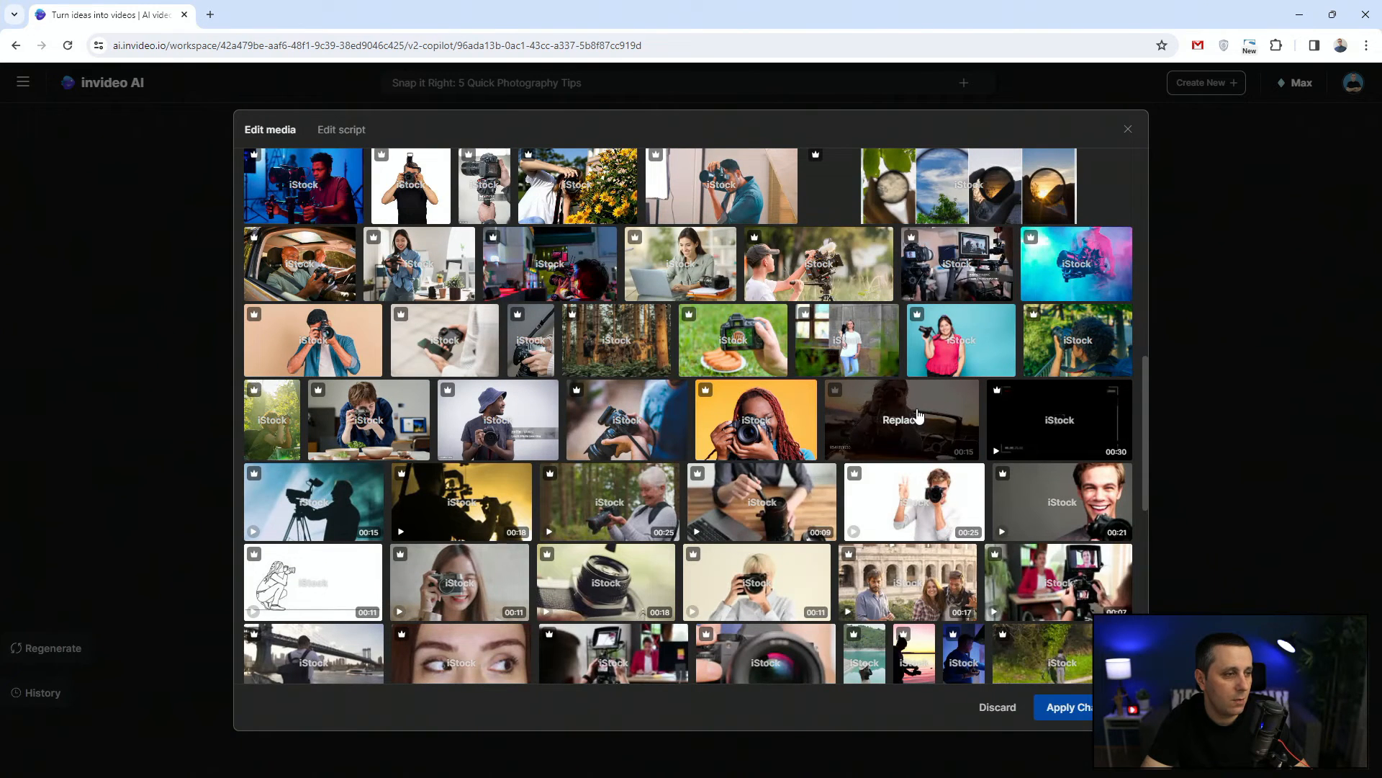
left_click(1113, 707)
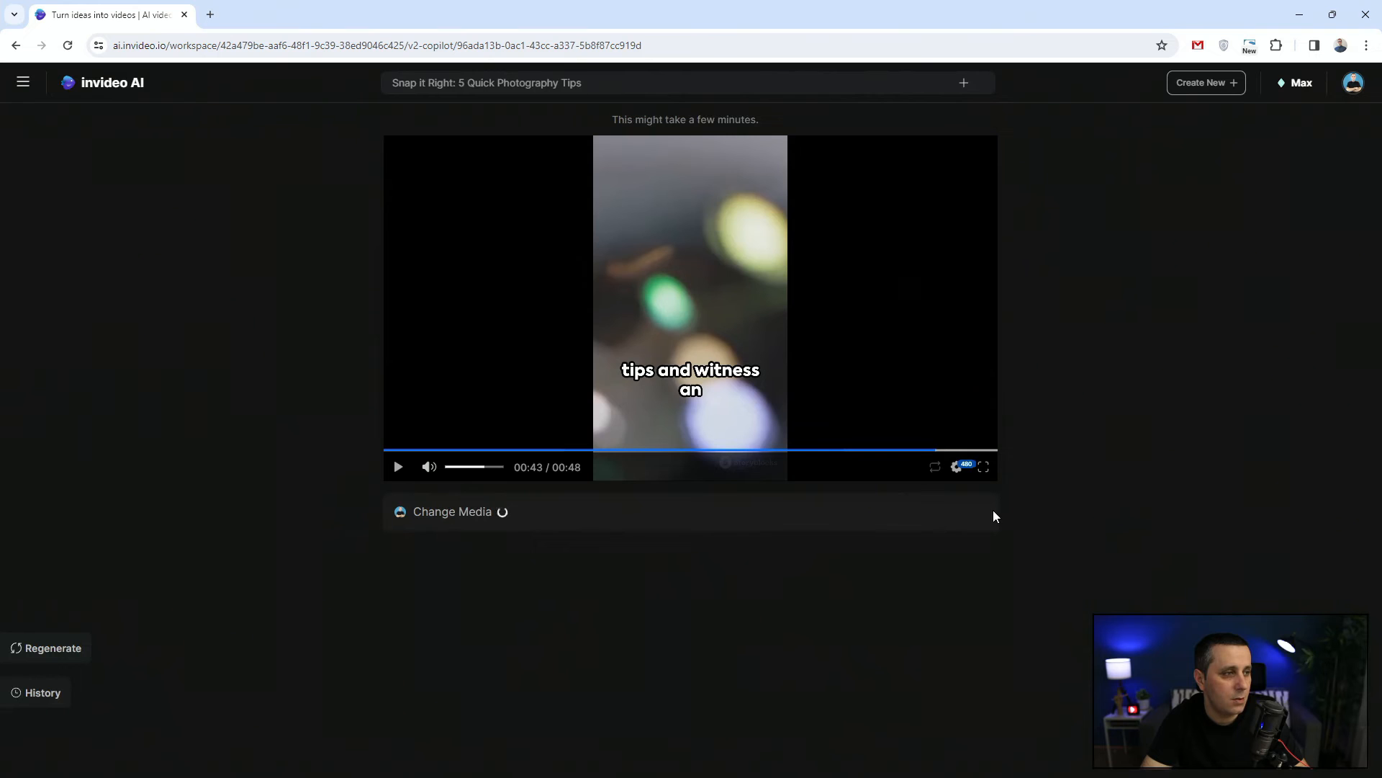
Step: Play the updated video from the 40-second mark to the end to review both closing clips
left_click(934, 451)
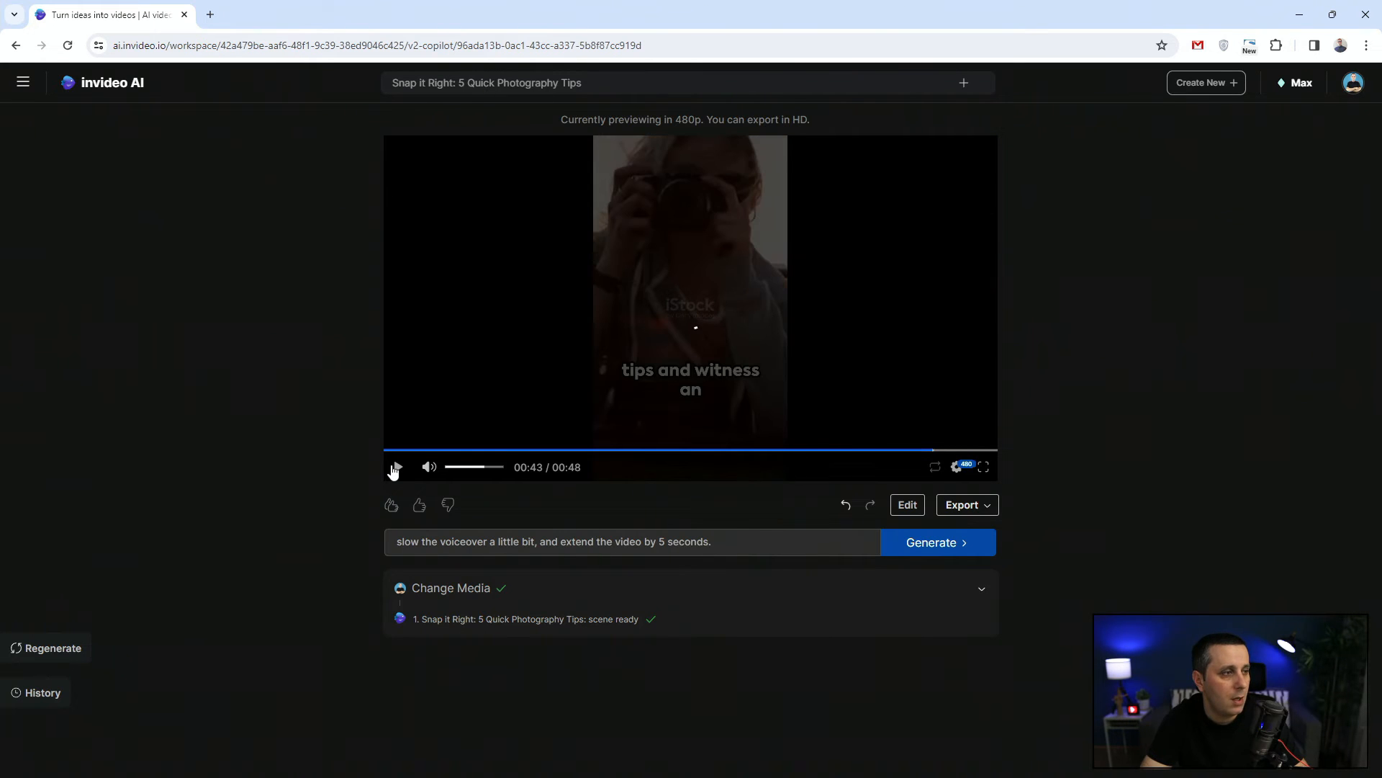
left_click(957, 449)
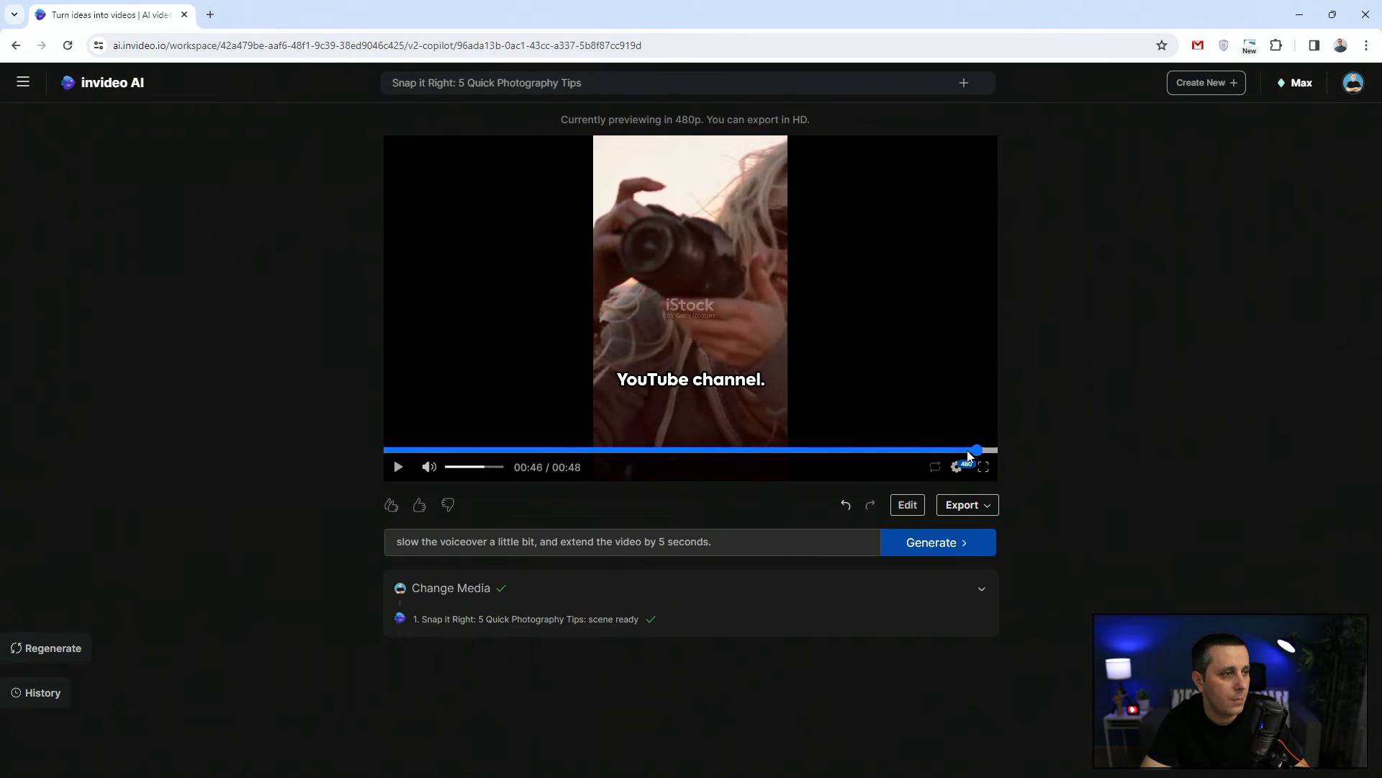
left_click(922, 450)
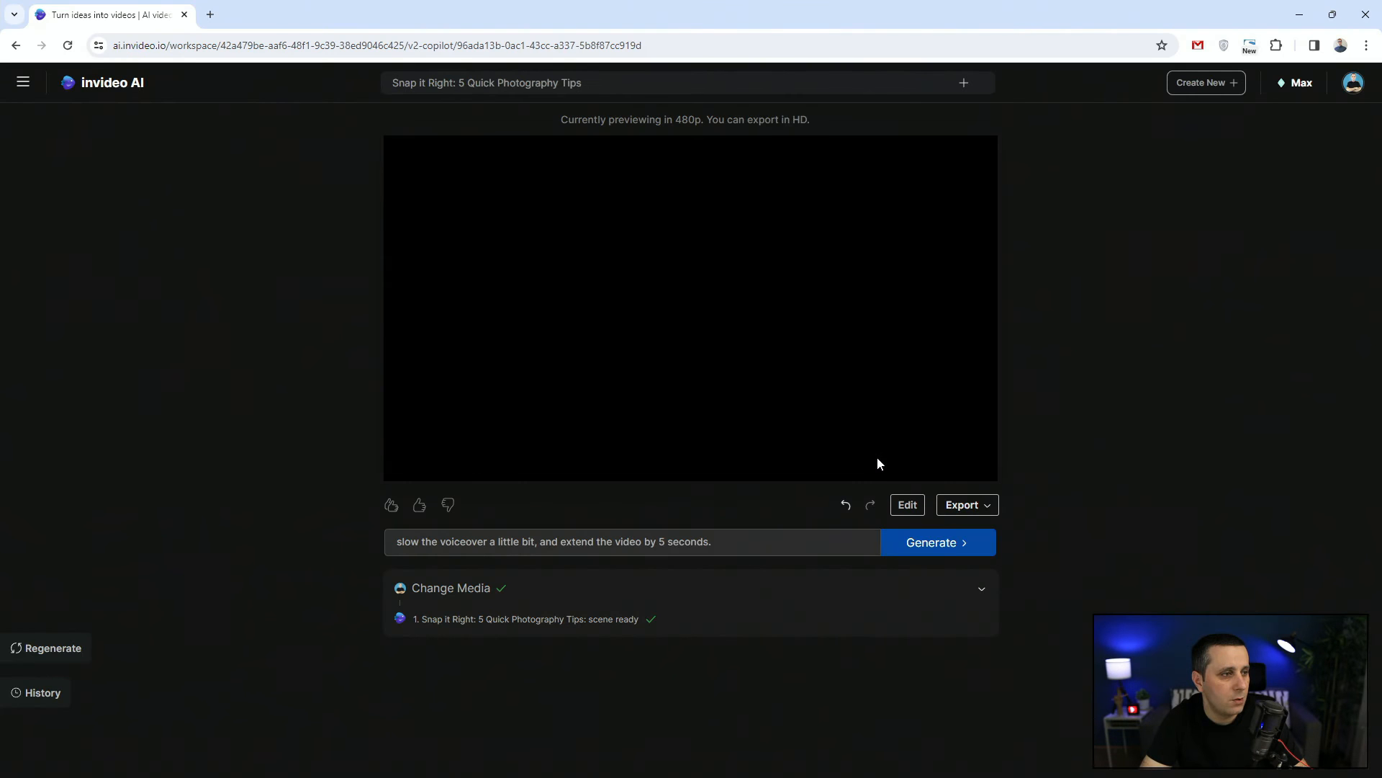
left_click(896, 450)
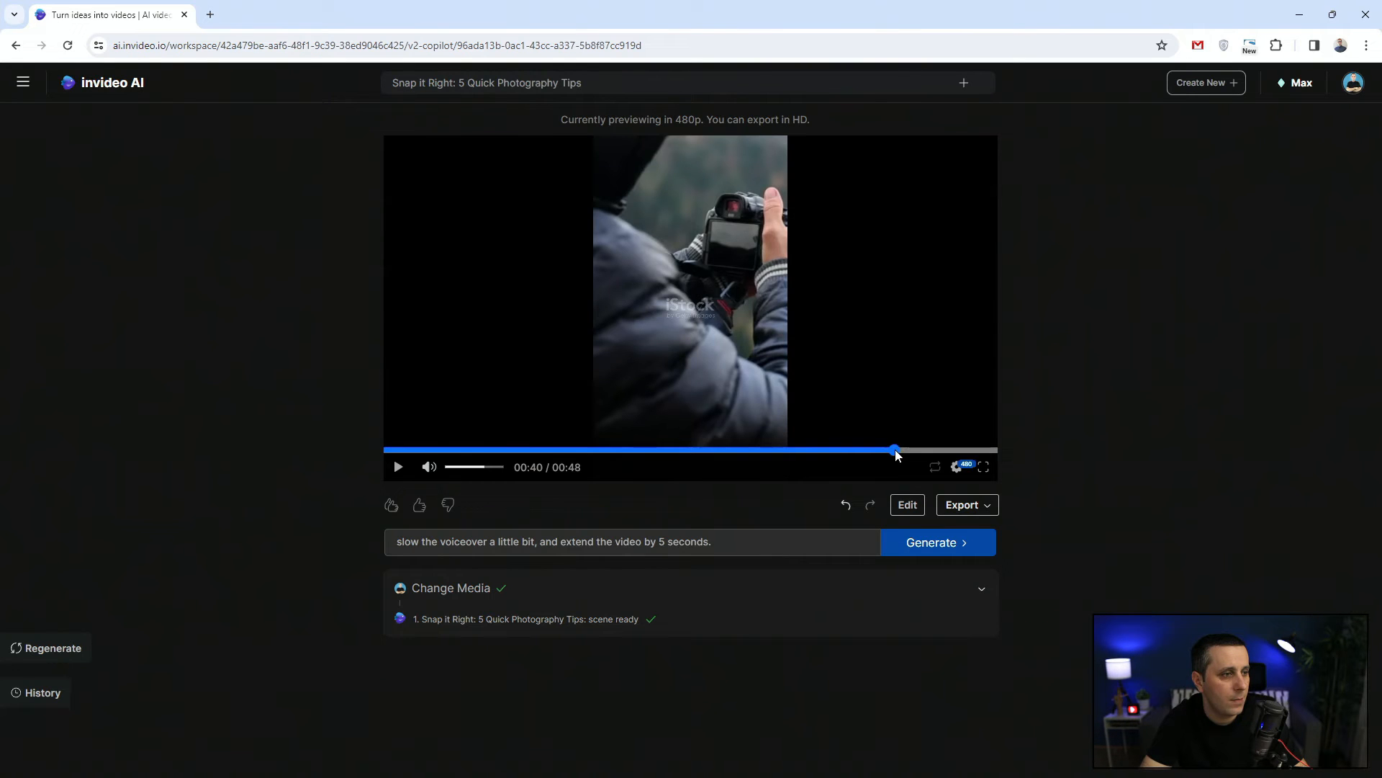
left_click(398, 468)
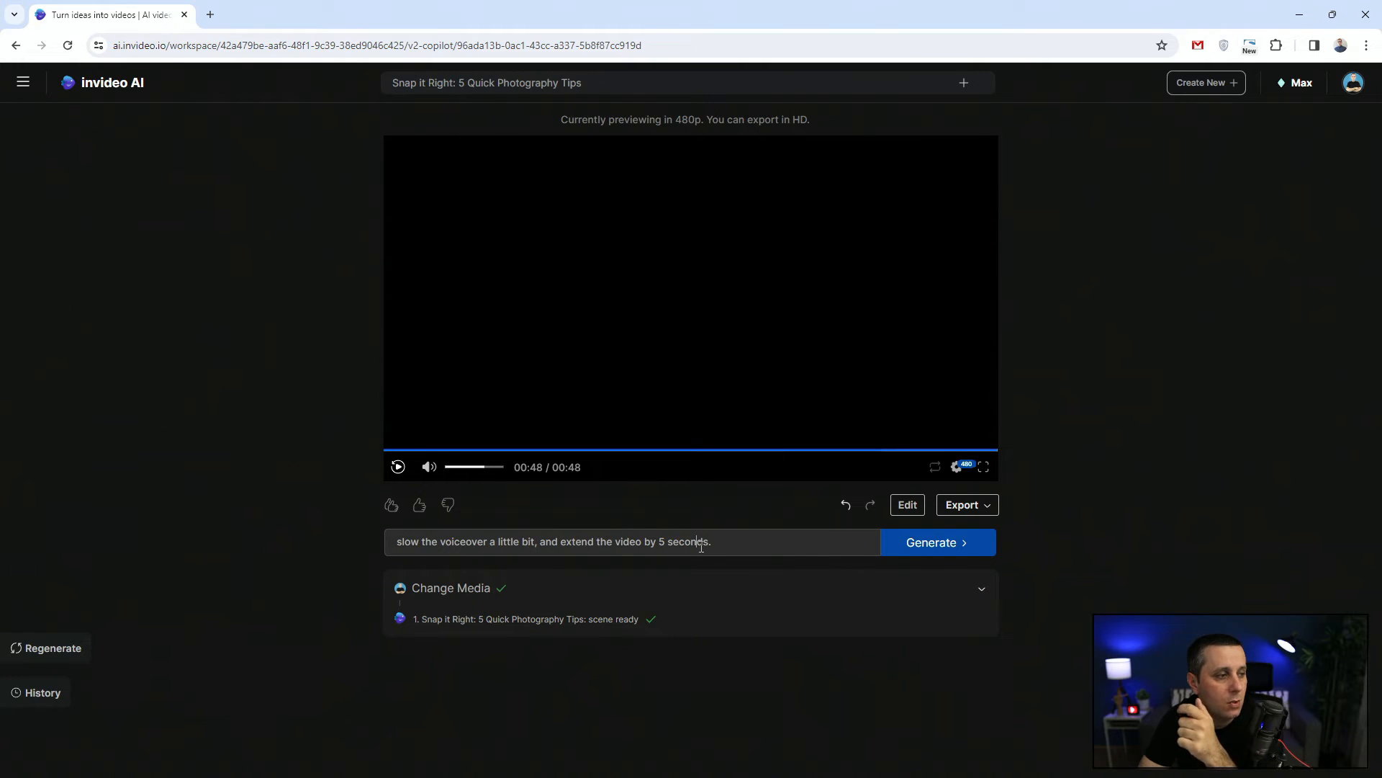
left_click_drag(728, 542, 274, 543)
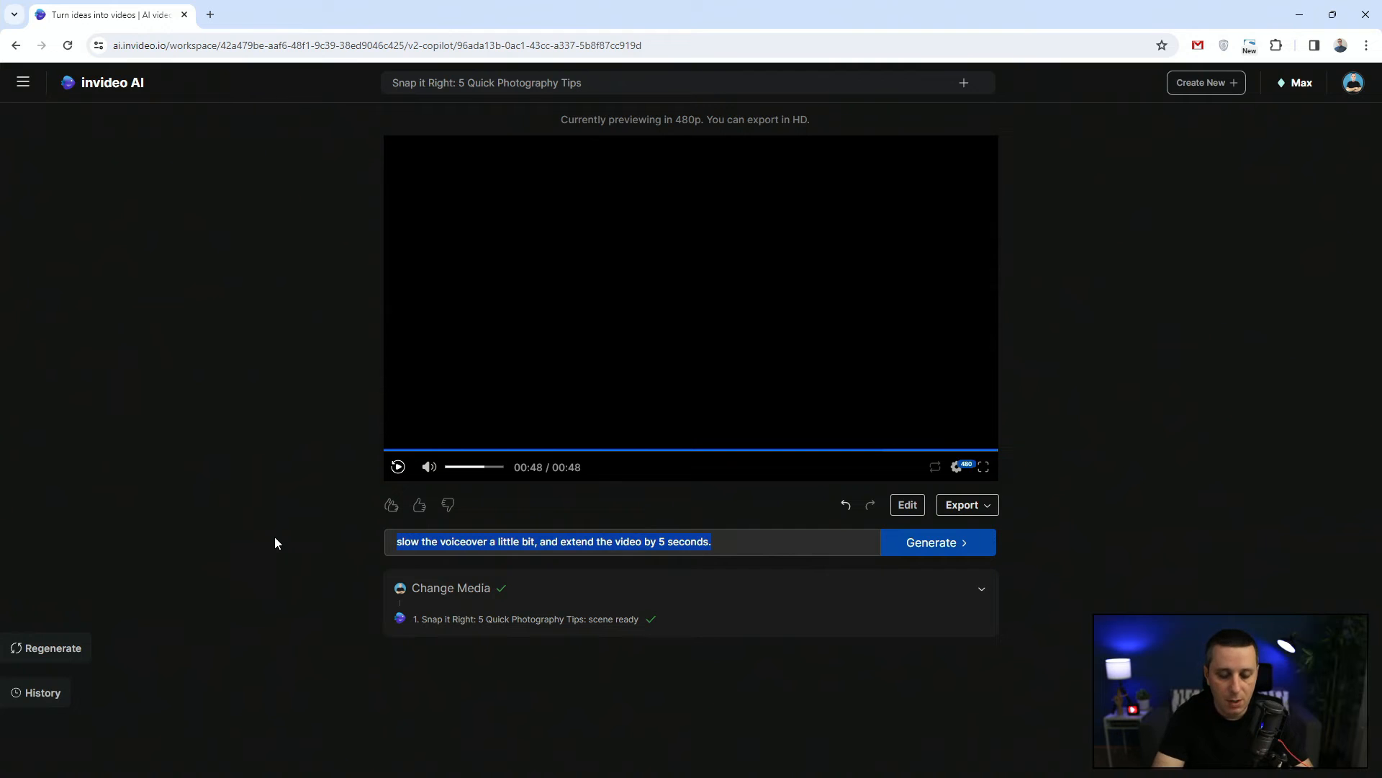
type("redu")
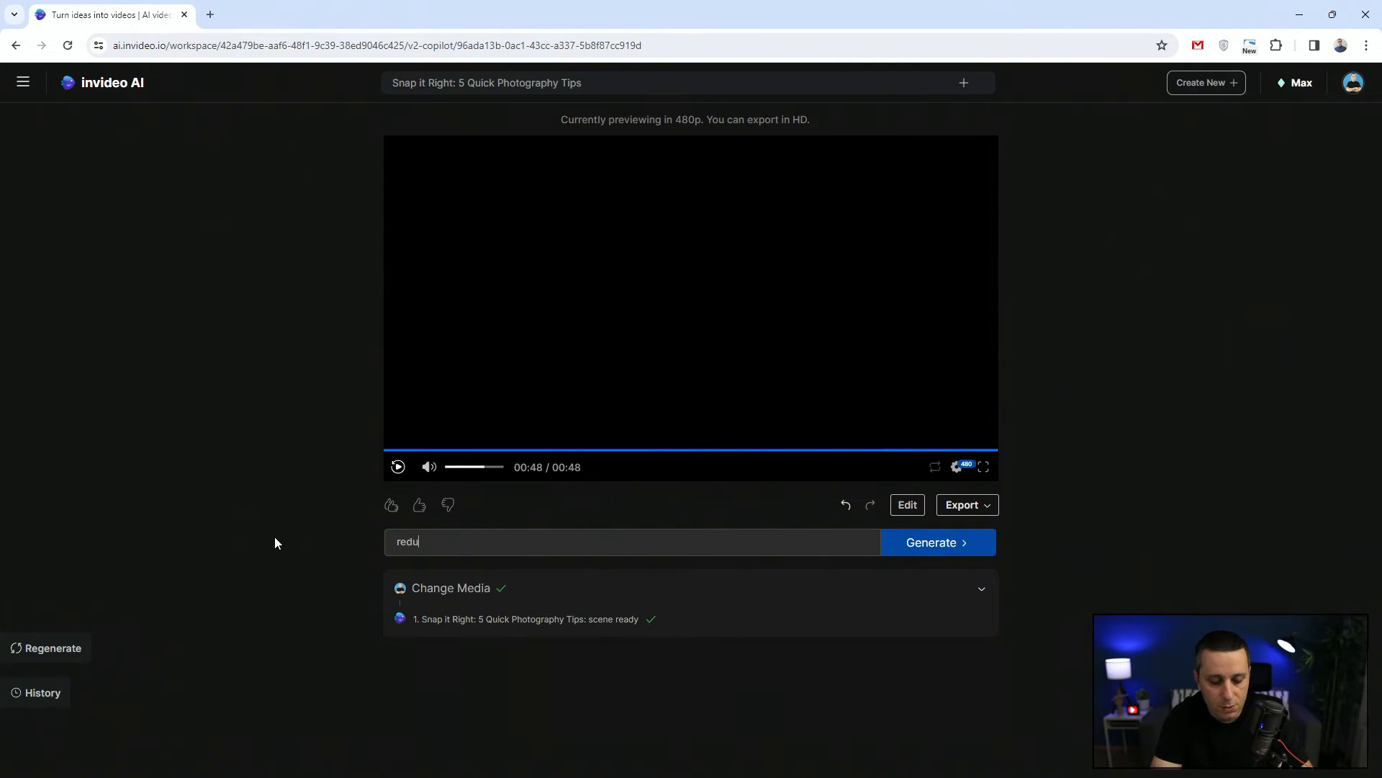
type("ce the volu")
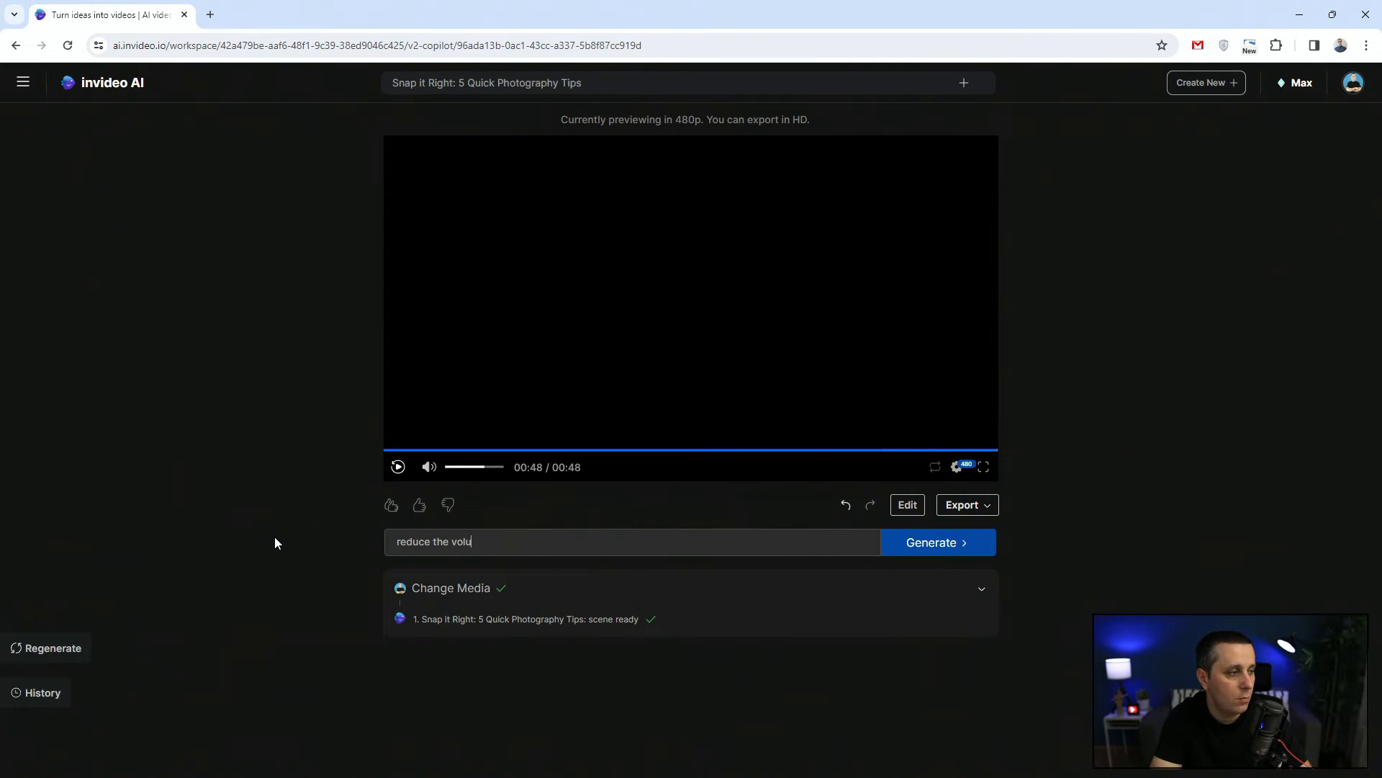
type("me of the voi")
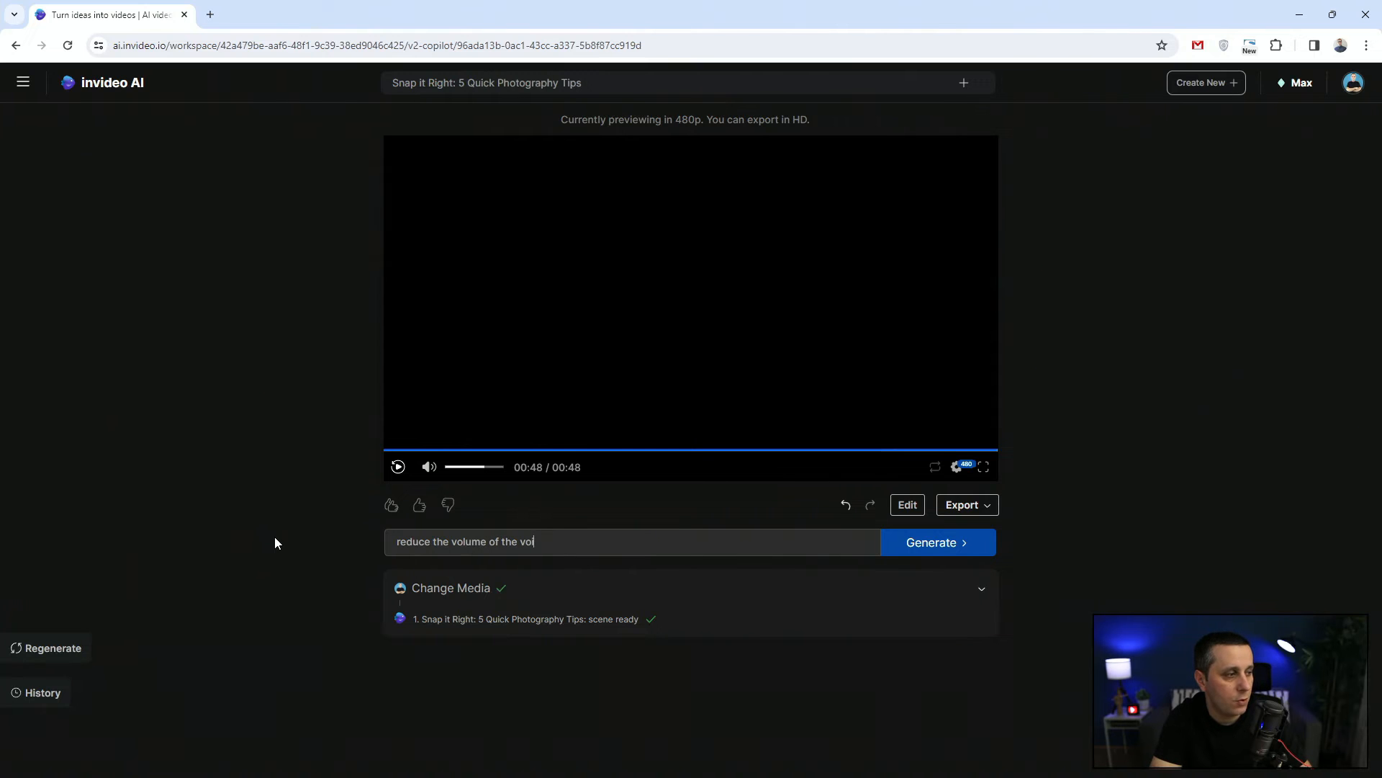
type("ceover")
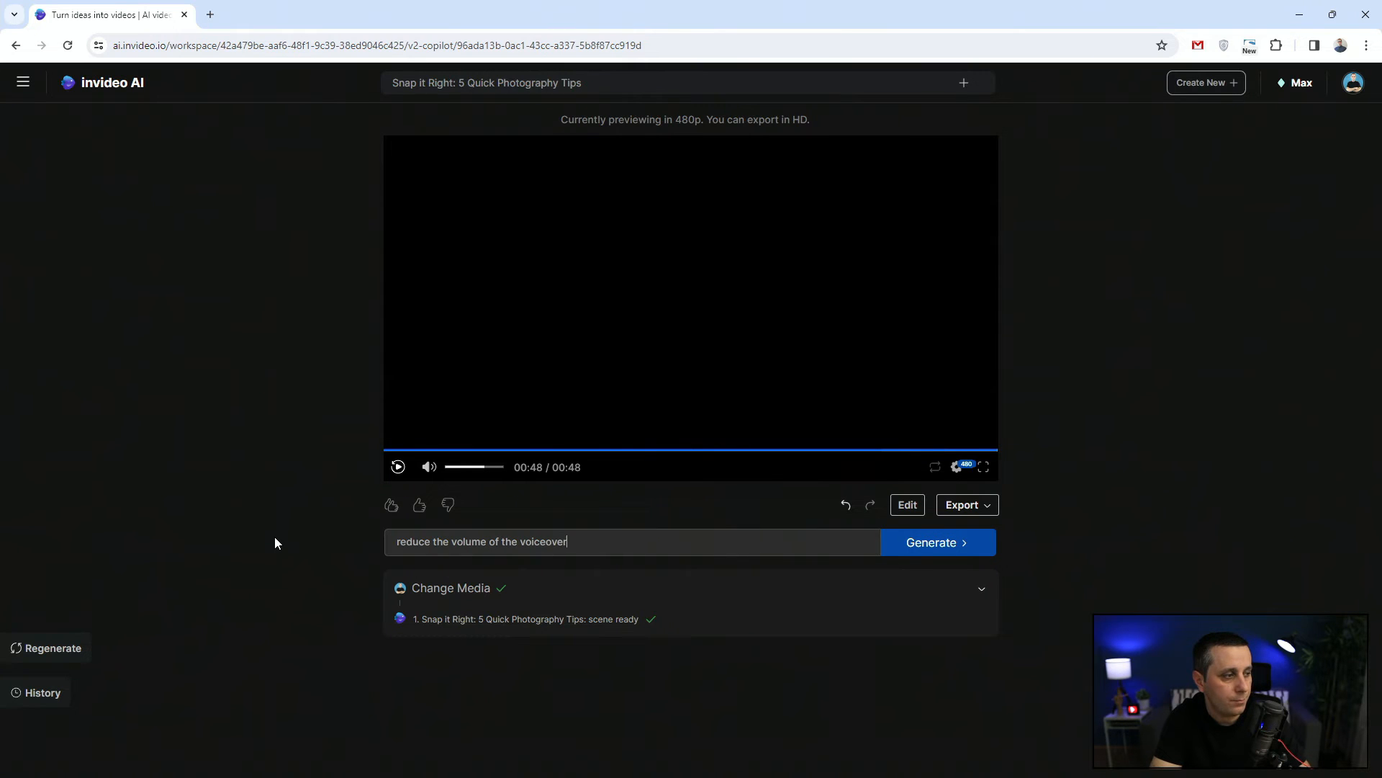
key("ctrl+a")
type("use a d")
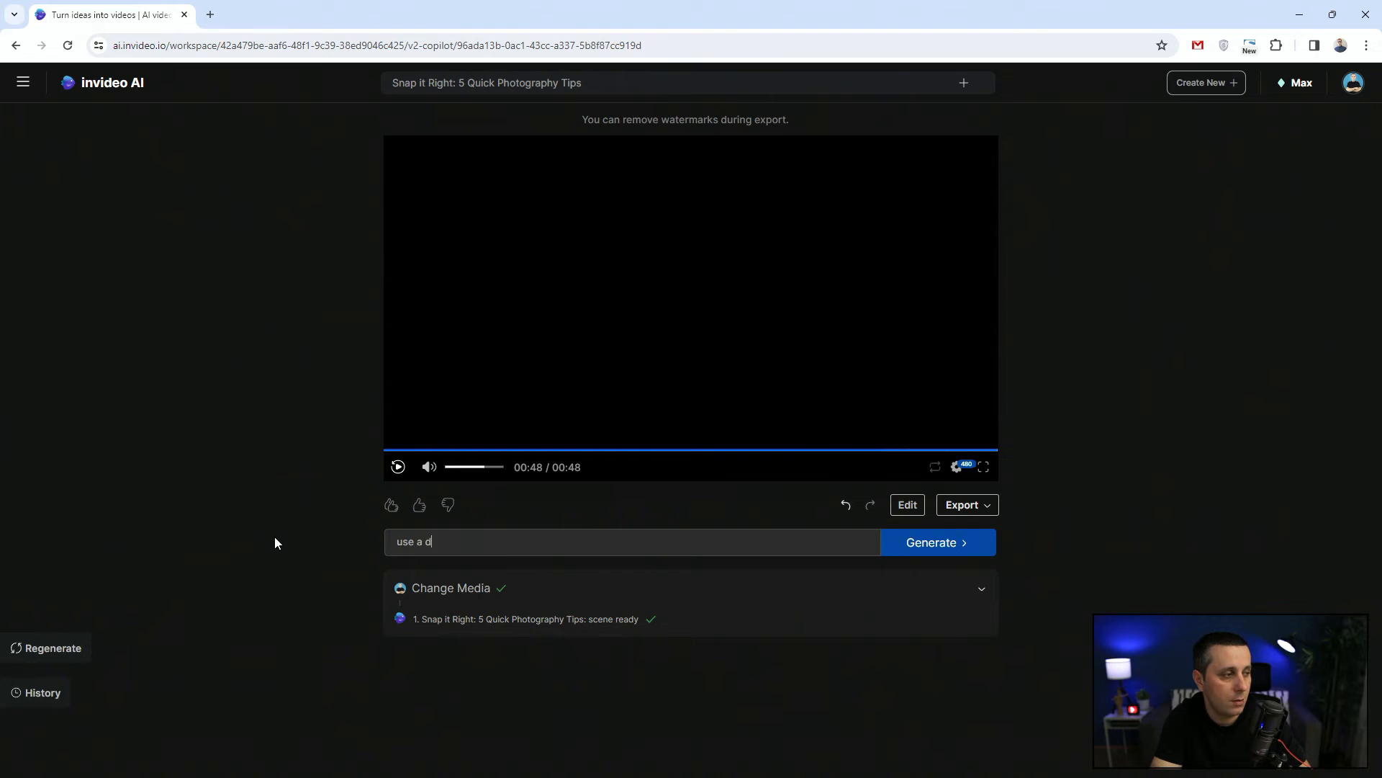
type("ife")
Step: Regenerate the video with the prompt "use a background song which has more tempo" and play it from the start
key("ctrl+a")
type("use a")
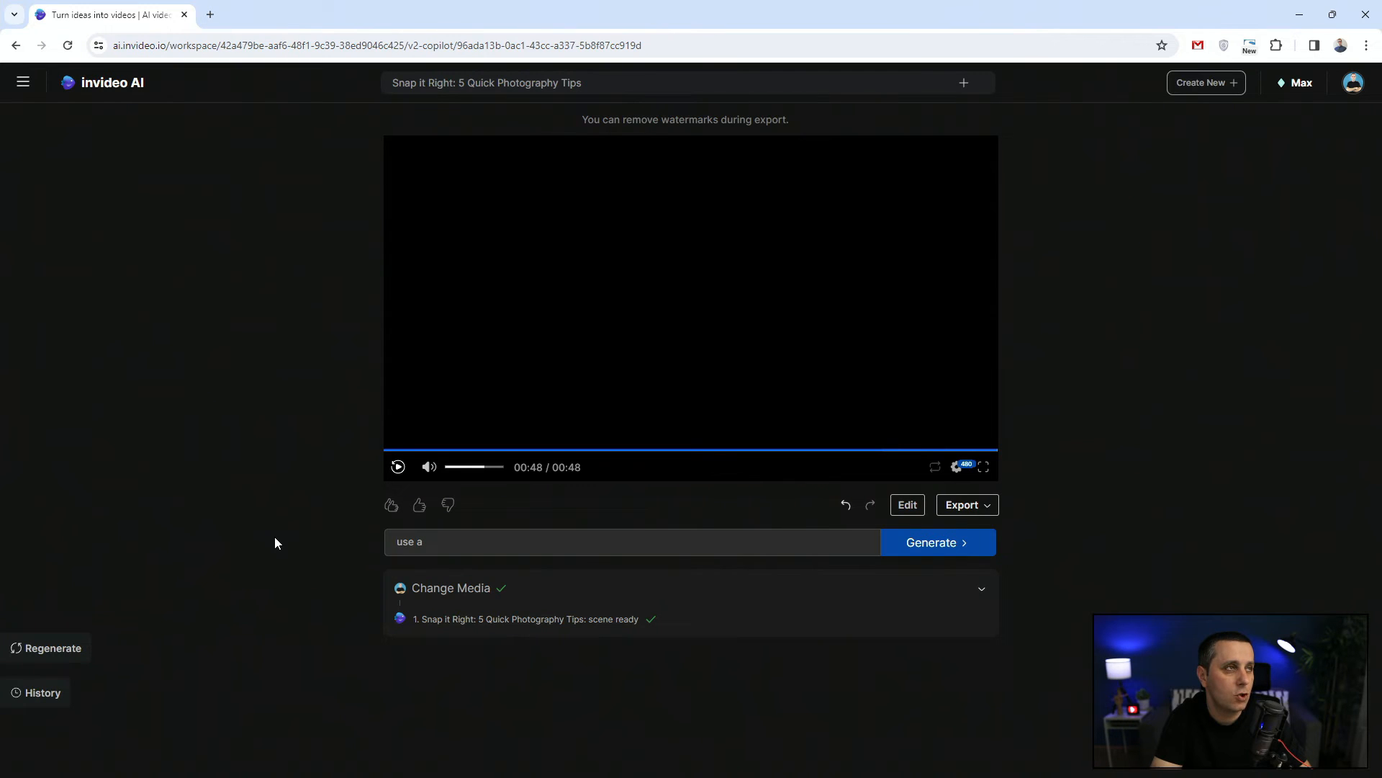
type("backgro")
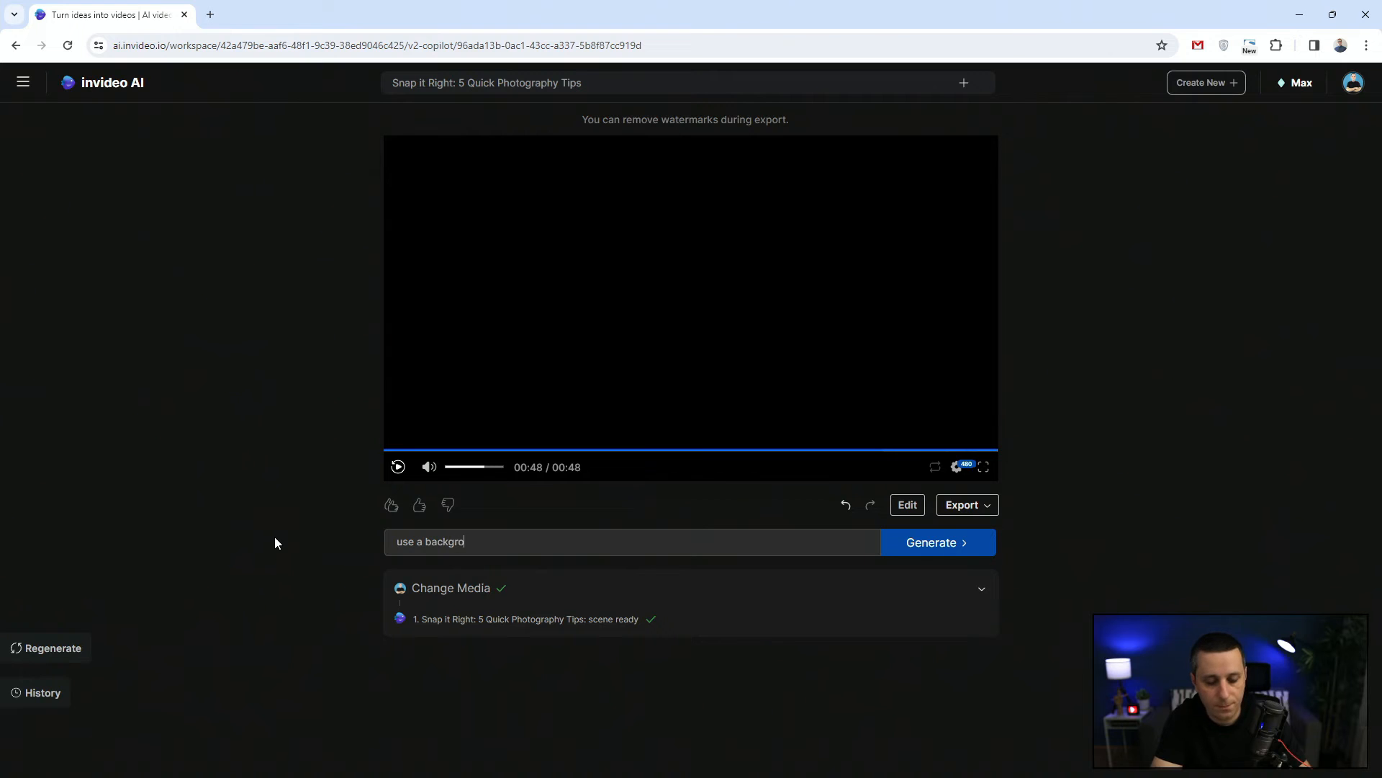
type("und song which has more tempo")
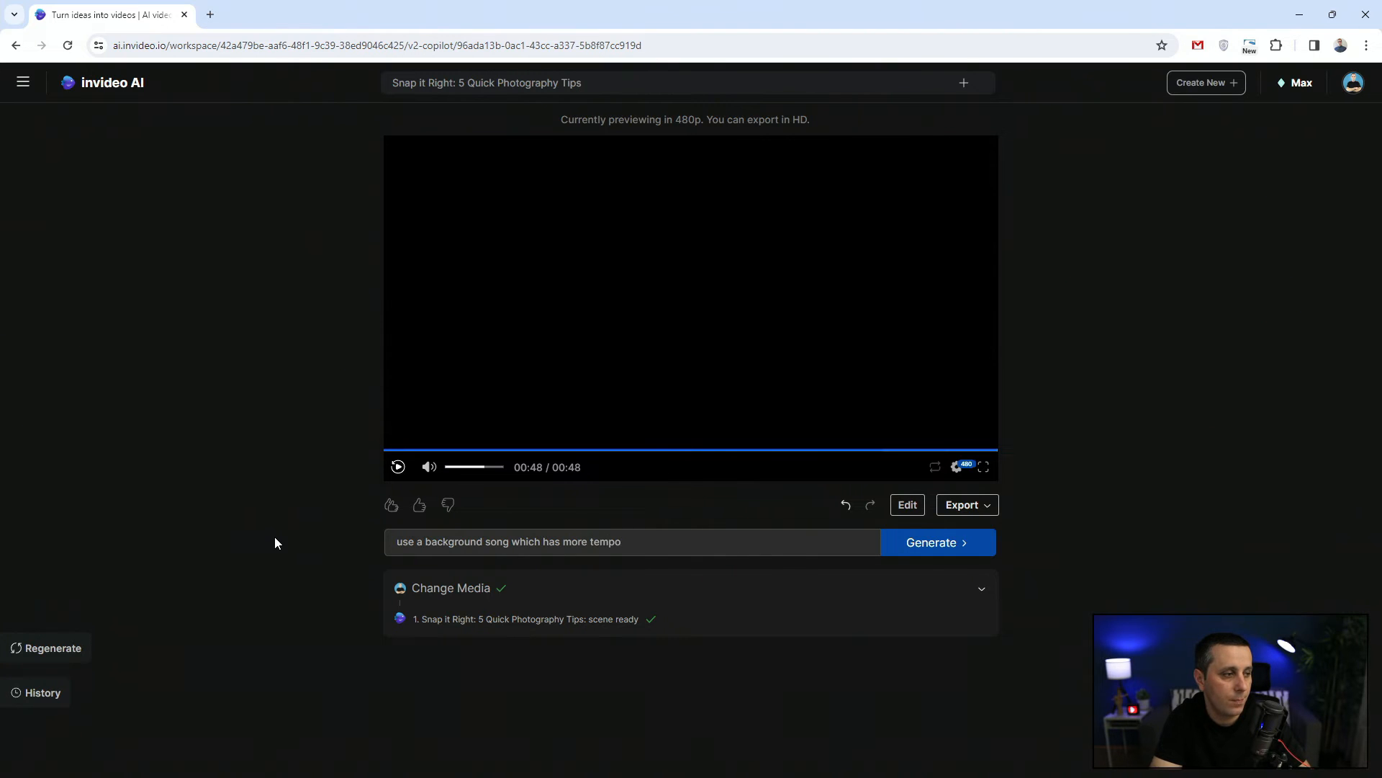
key("Return")
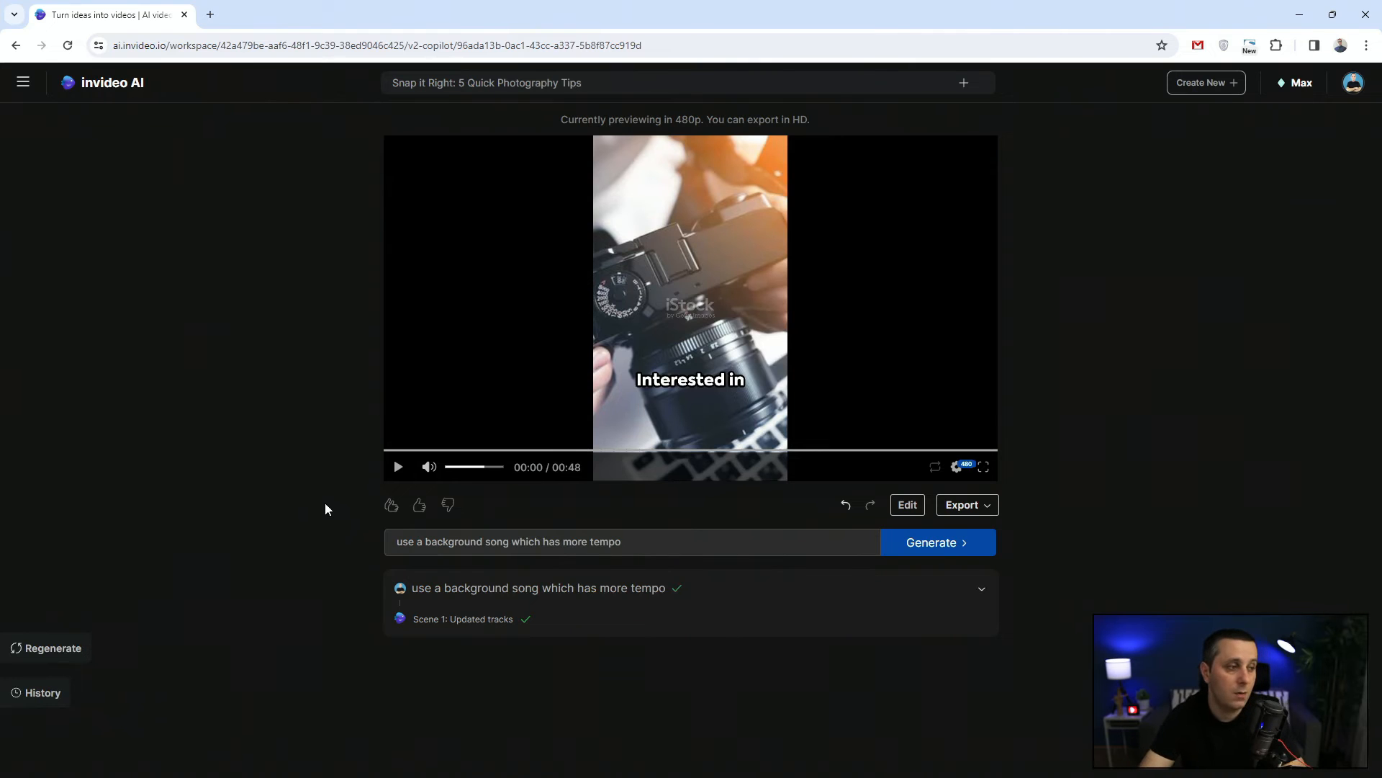
left_click(397, 467)
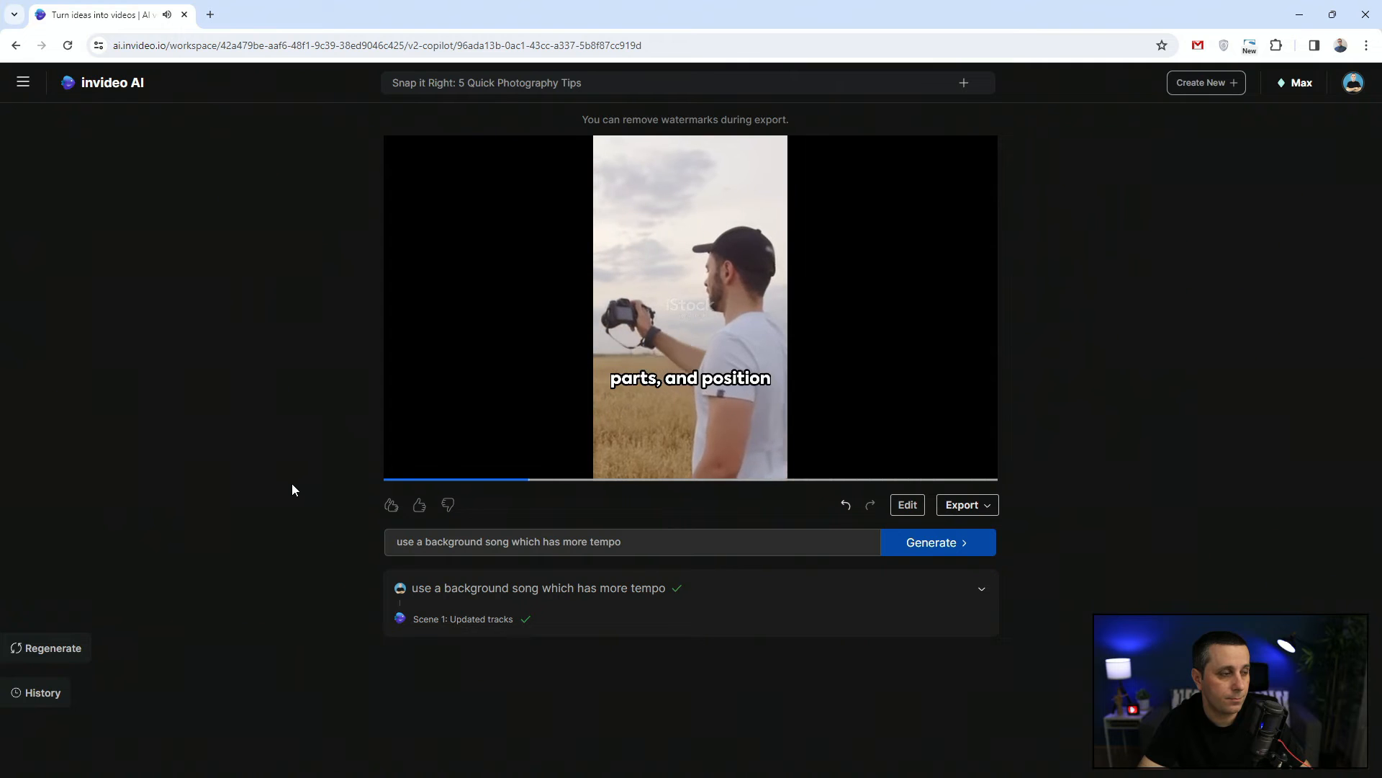
mouse_move(737, 468)
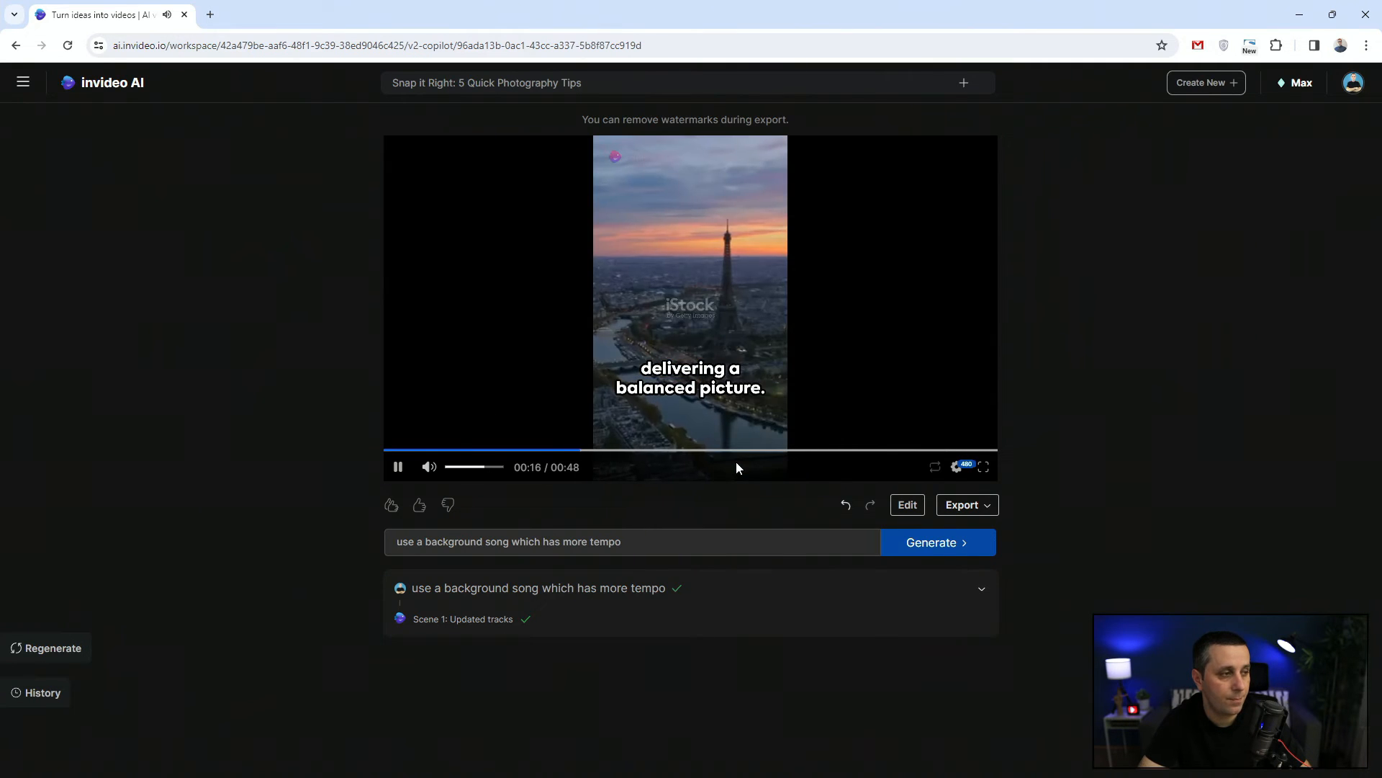
Step: Pause the video preview and move playback back to the opening clip
left_click(400, 473)
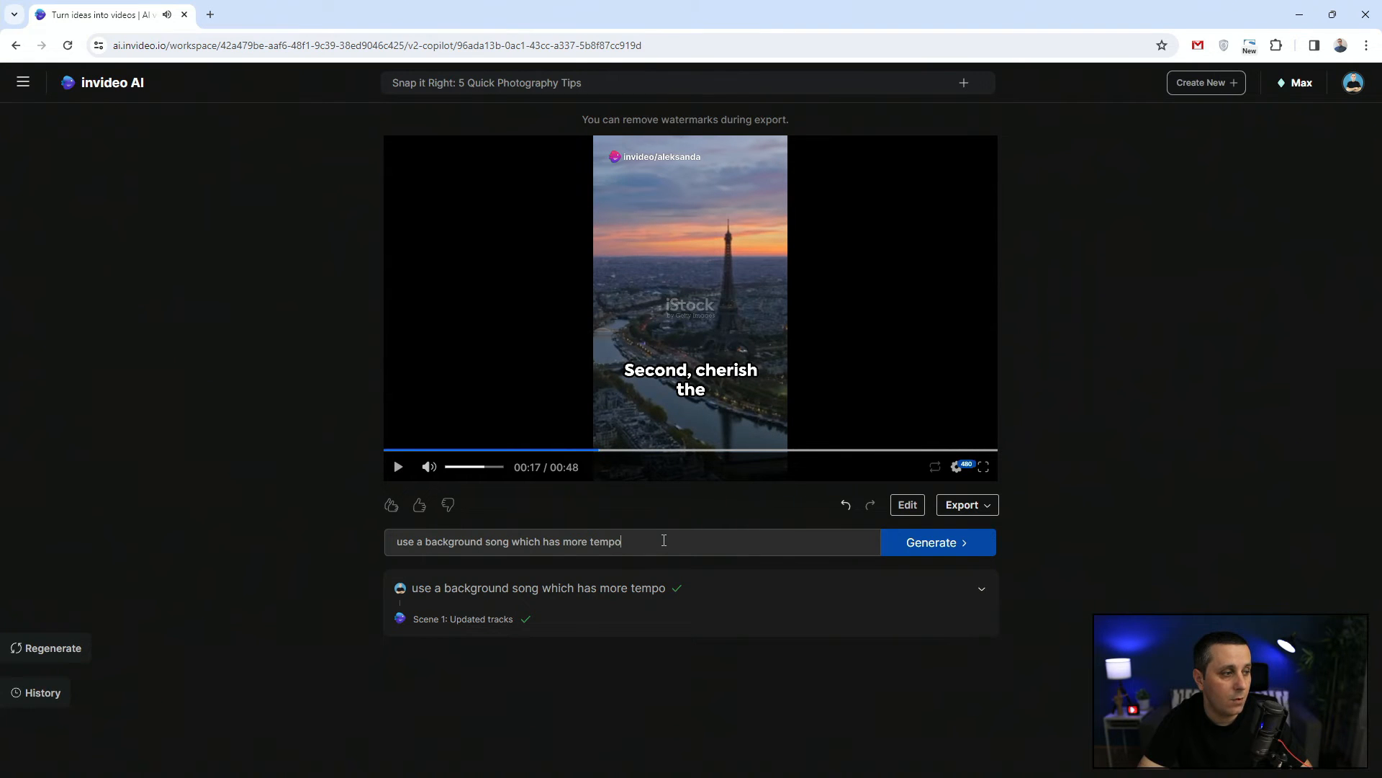
key("ctrl+a")
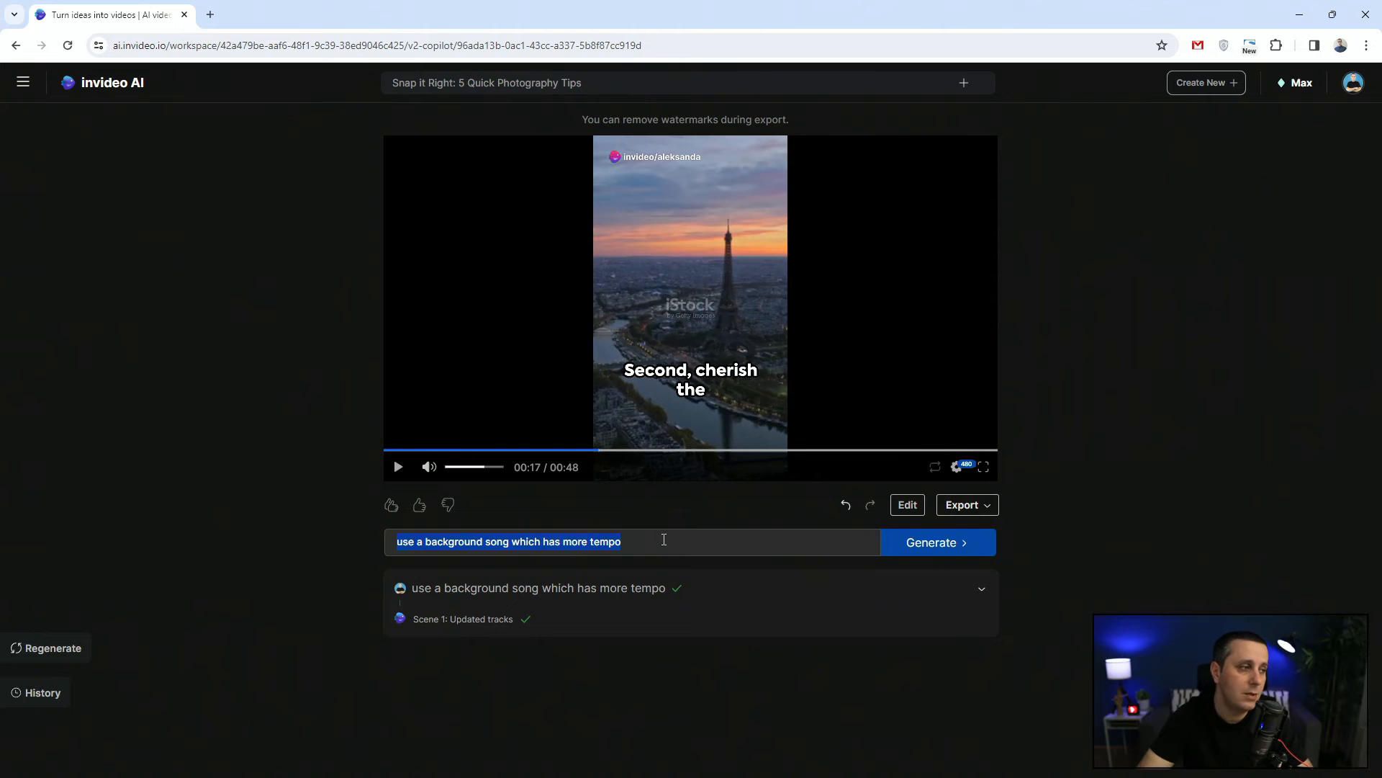
left_click(275, 495)
left_click(406, 450)
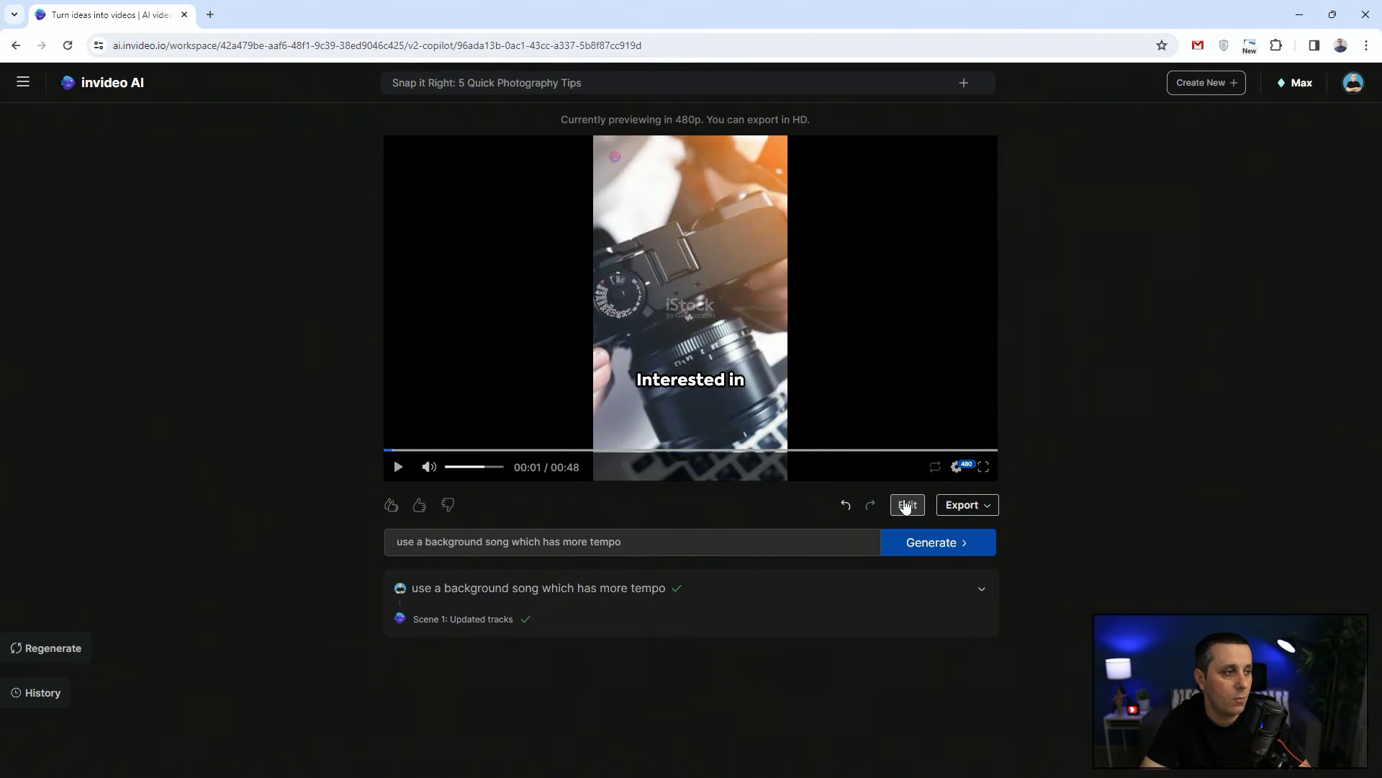
Step: Open the media editor, remove the first slot's current iStock clip, and search stock media for "DLSR camera in a store video"
left_click(906, 507)
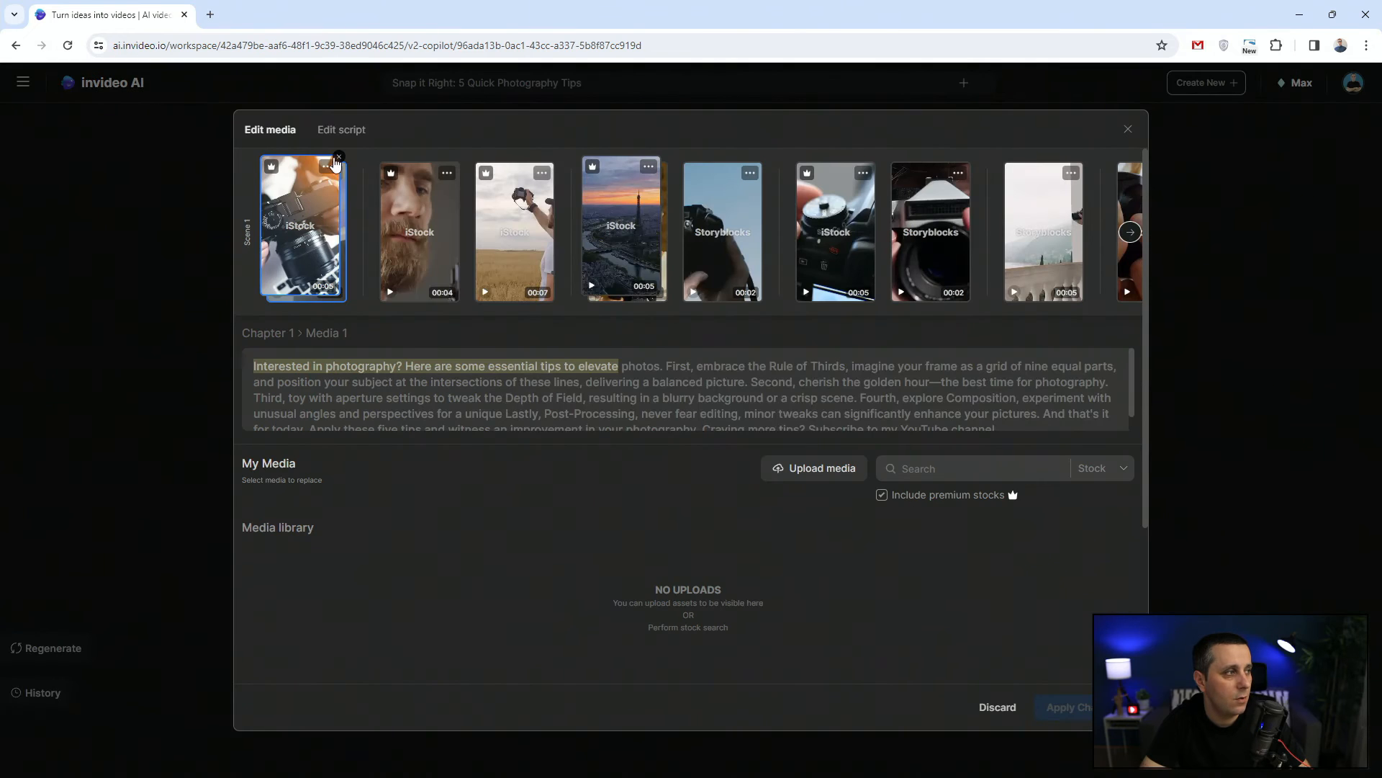
left_click(339, 157)
left_click(1011, 477)
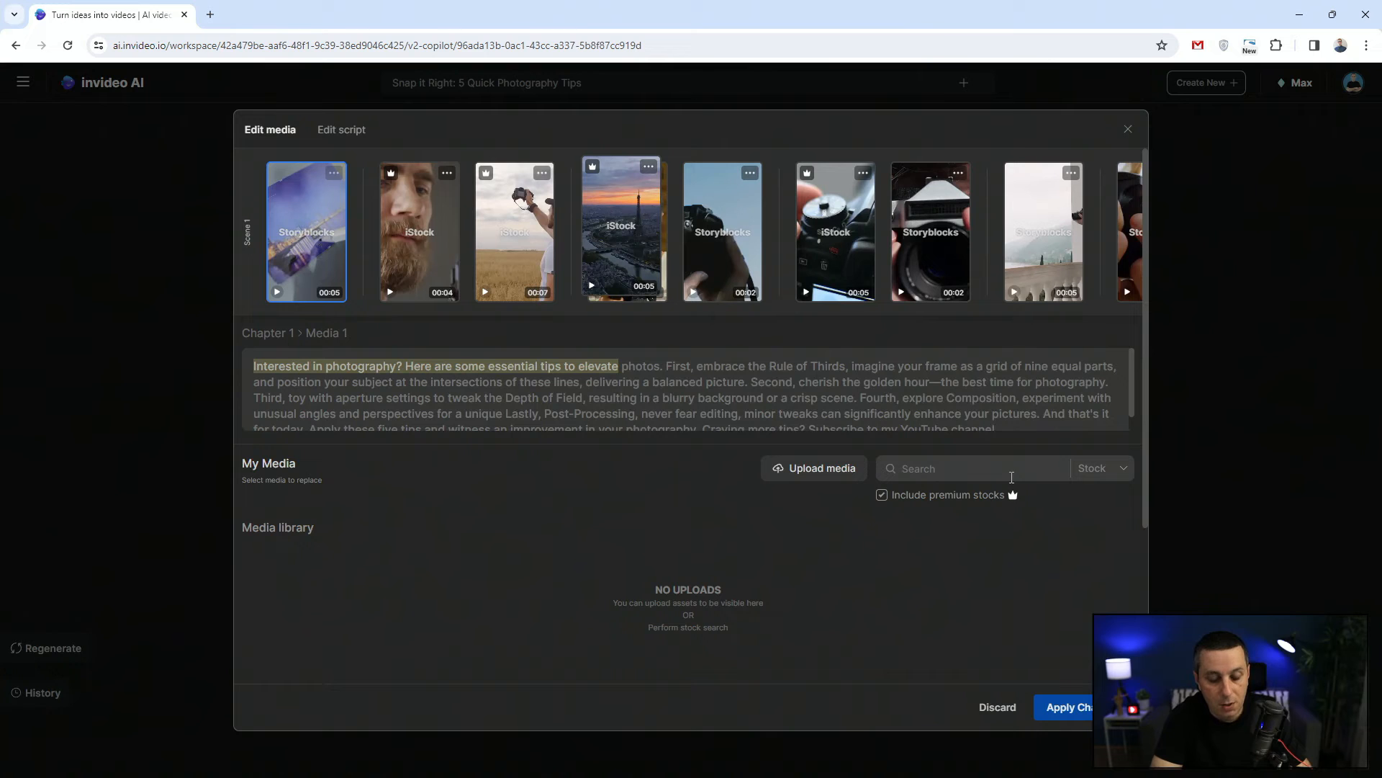
type("DLSR camera in a store")
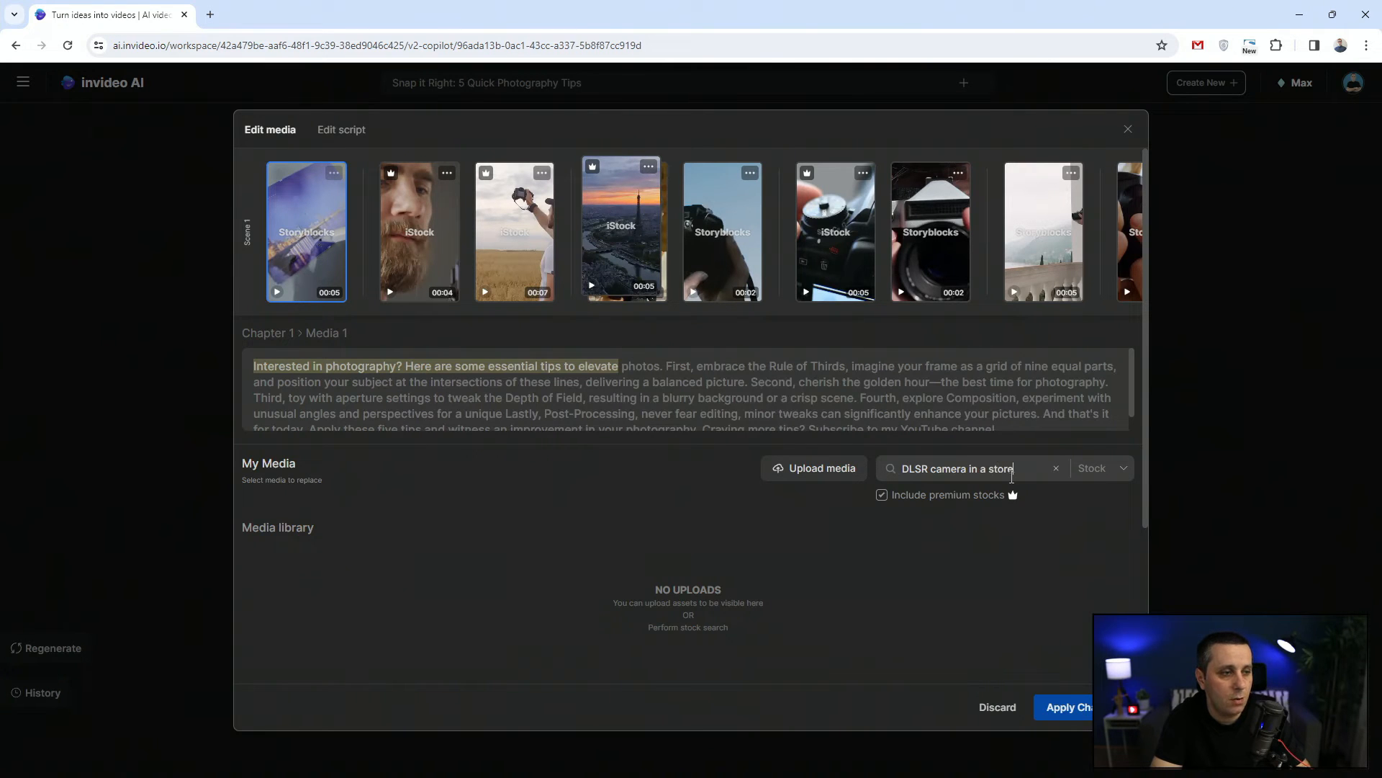
type(" video")
key("Return")
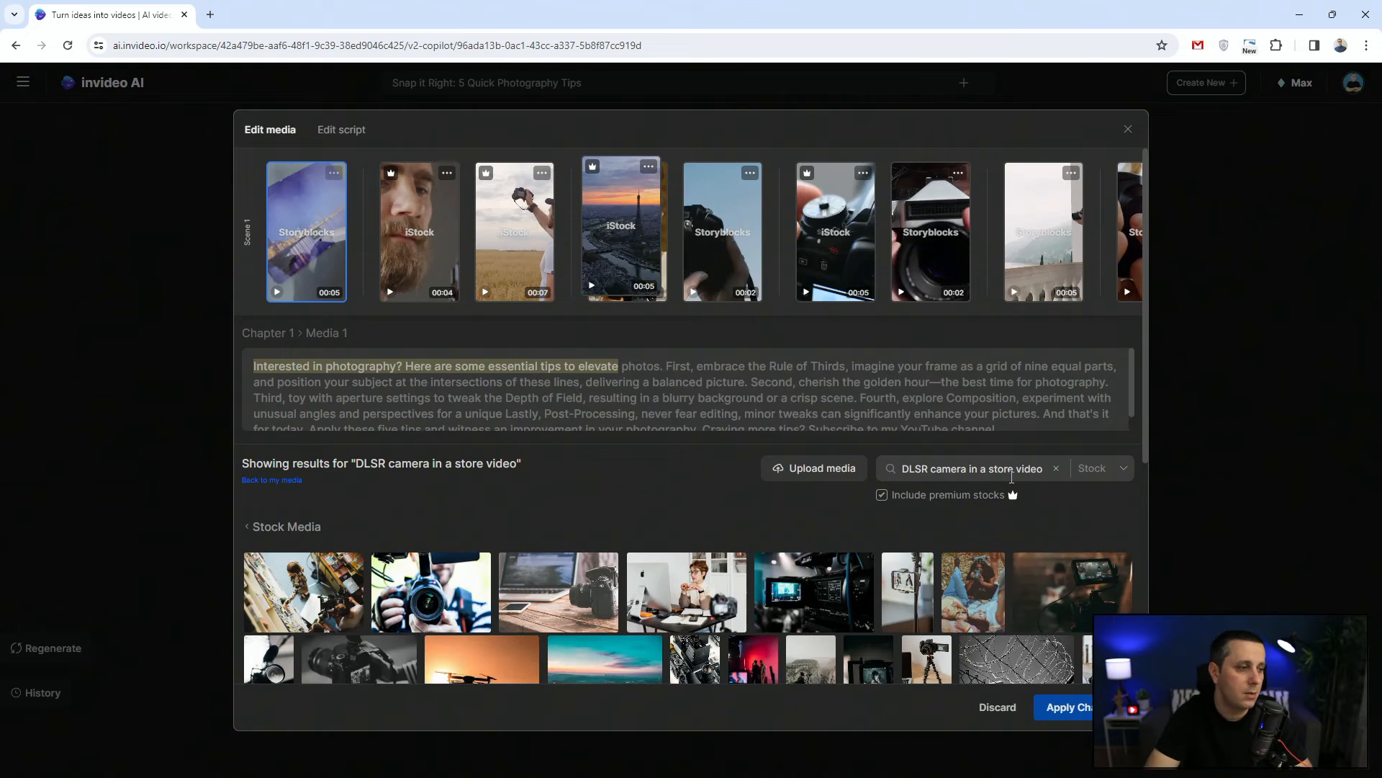
scroll(572, 508, "down", 2)
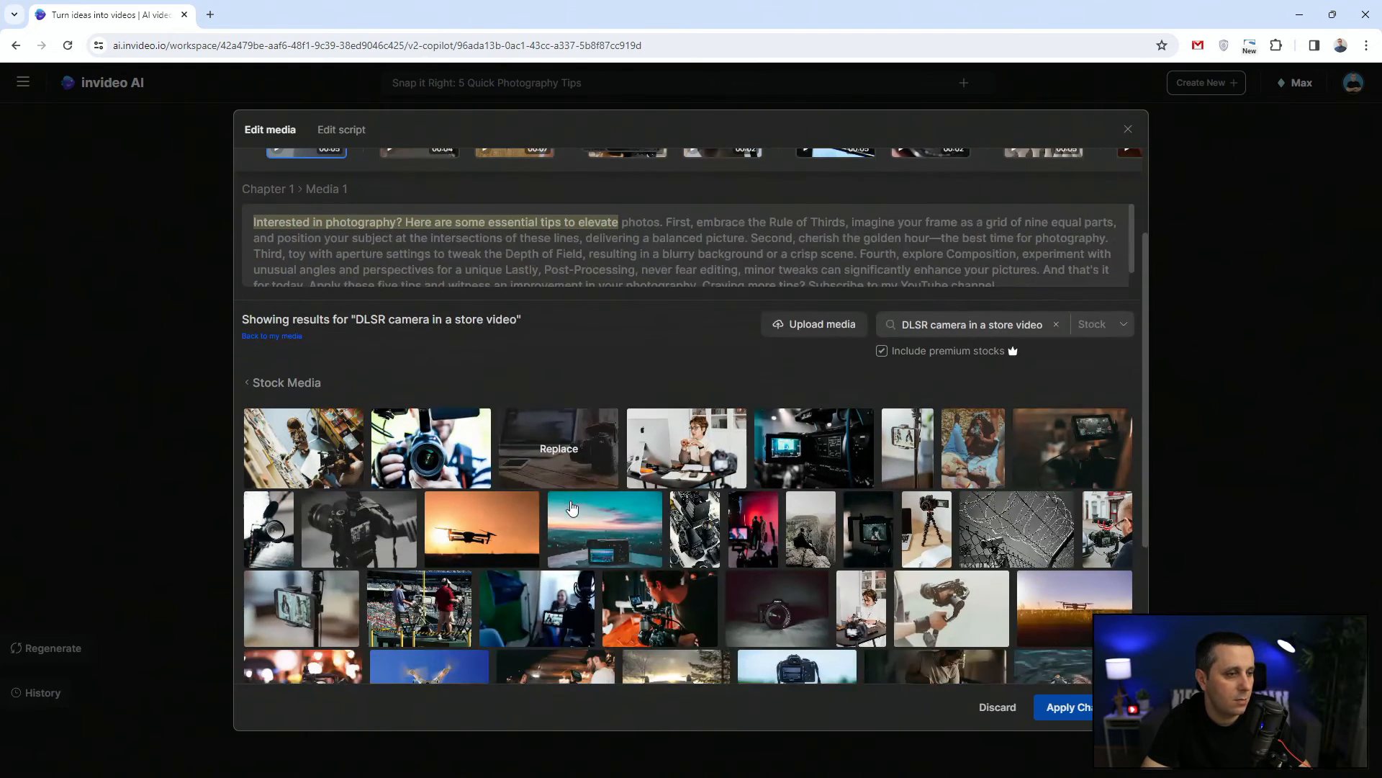
scroll(573, 508, "down", 3)
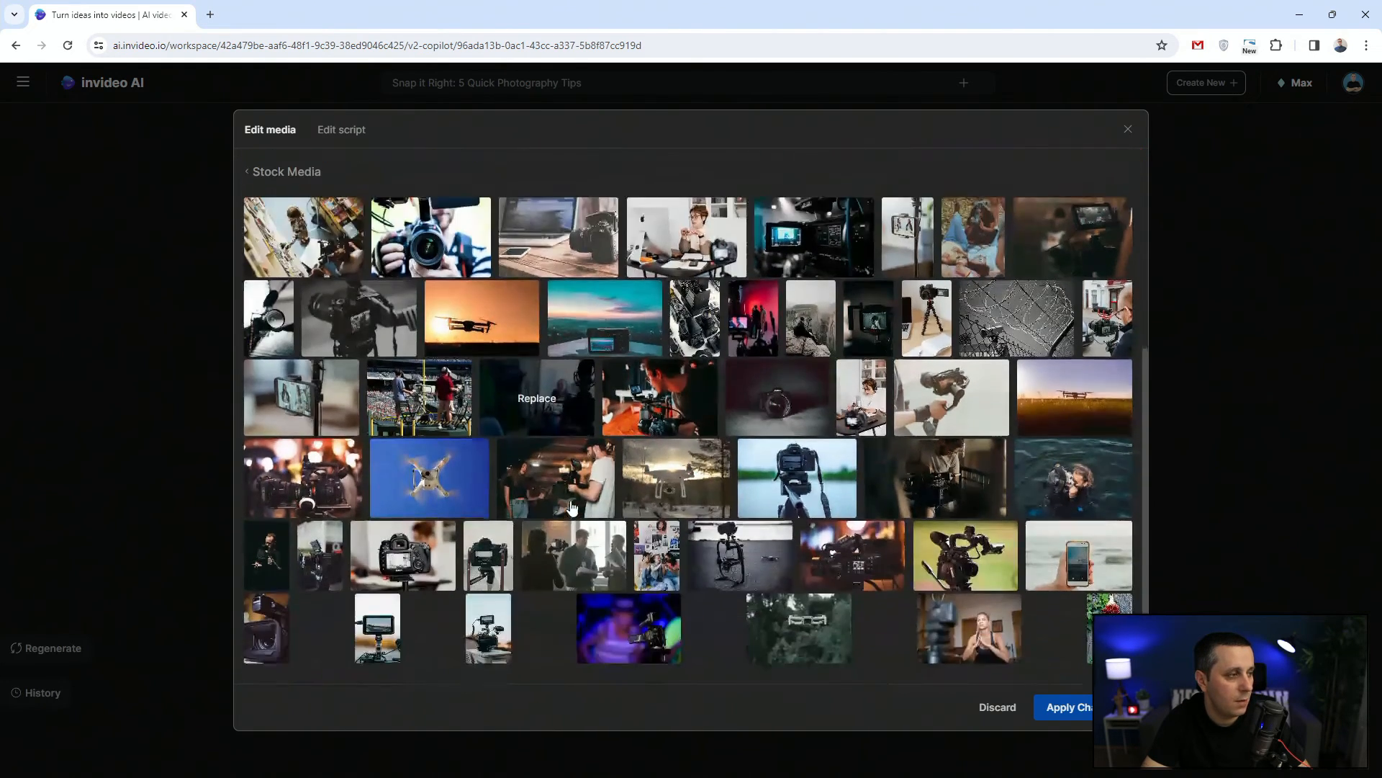
scroll(572, 507, "down", 1)
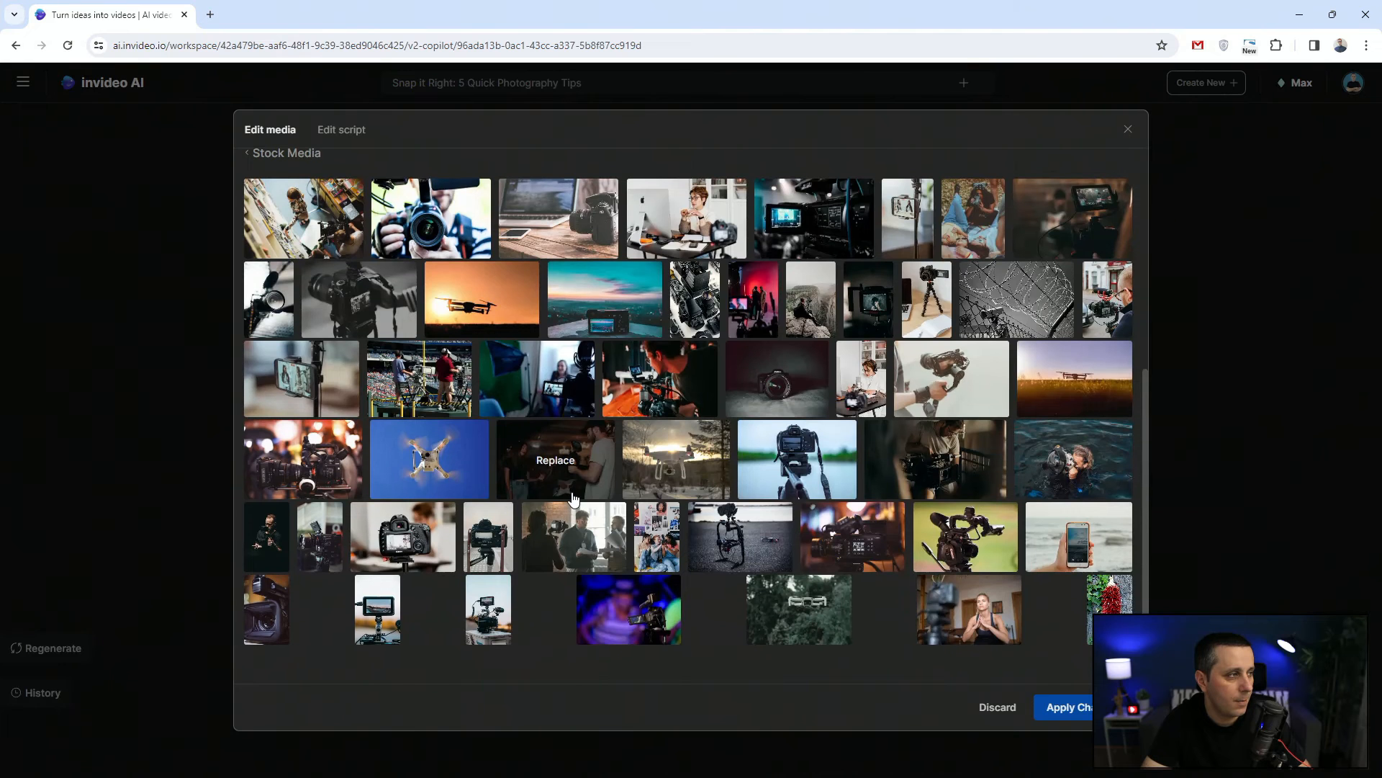
scroll(573, 504, "up", 5)
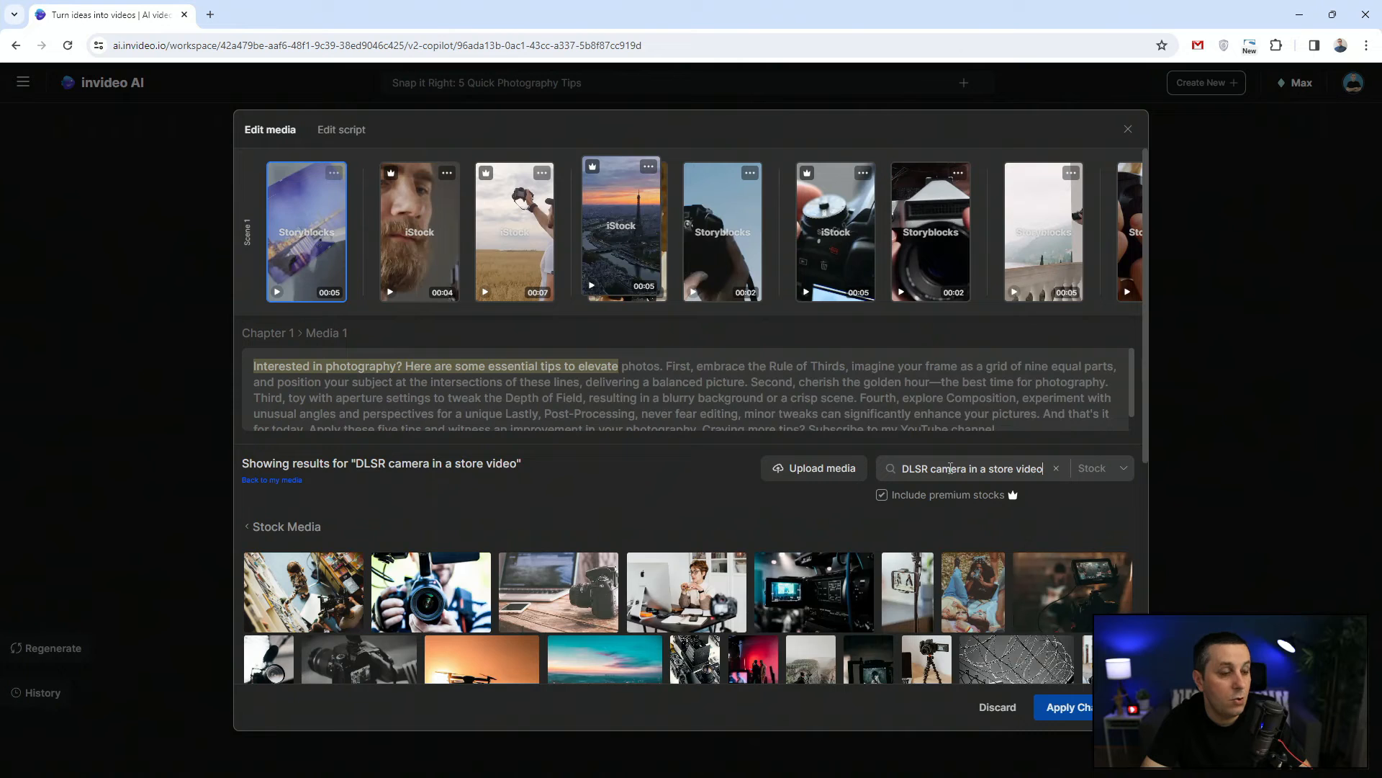
Step: Change the stock media search to "New DLSR camera"
left_click(902, 468)
type("New")
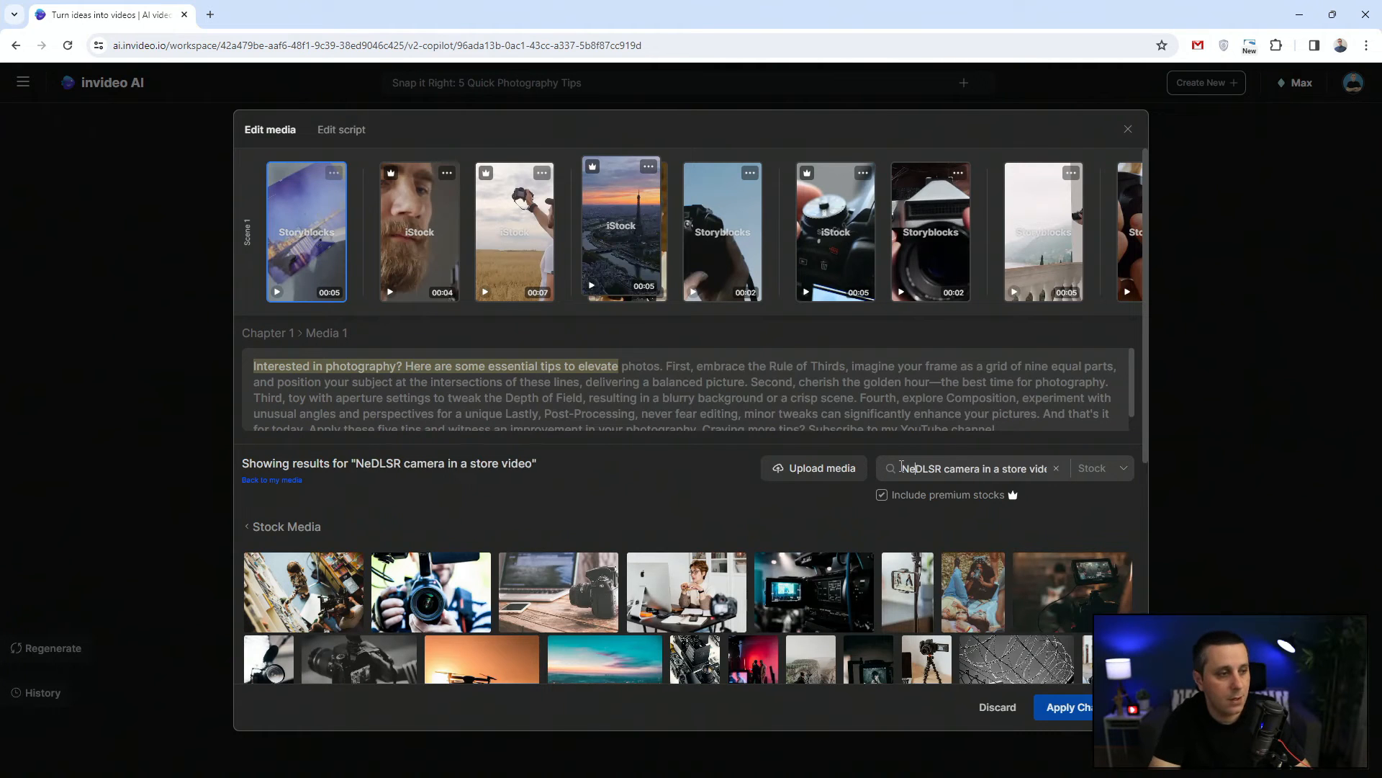
key("Right")
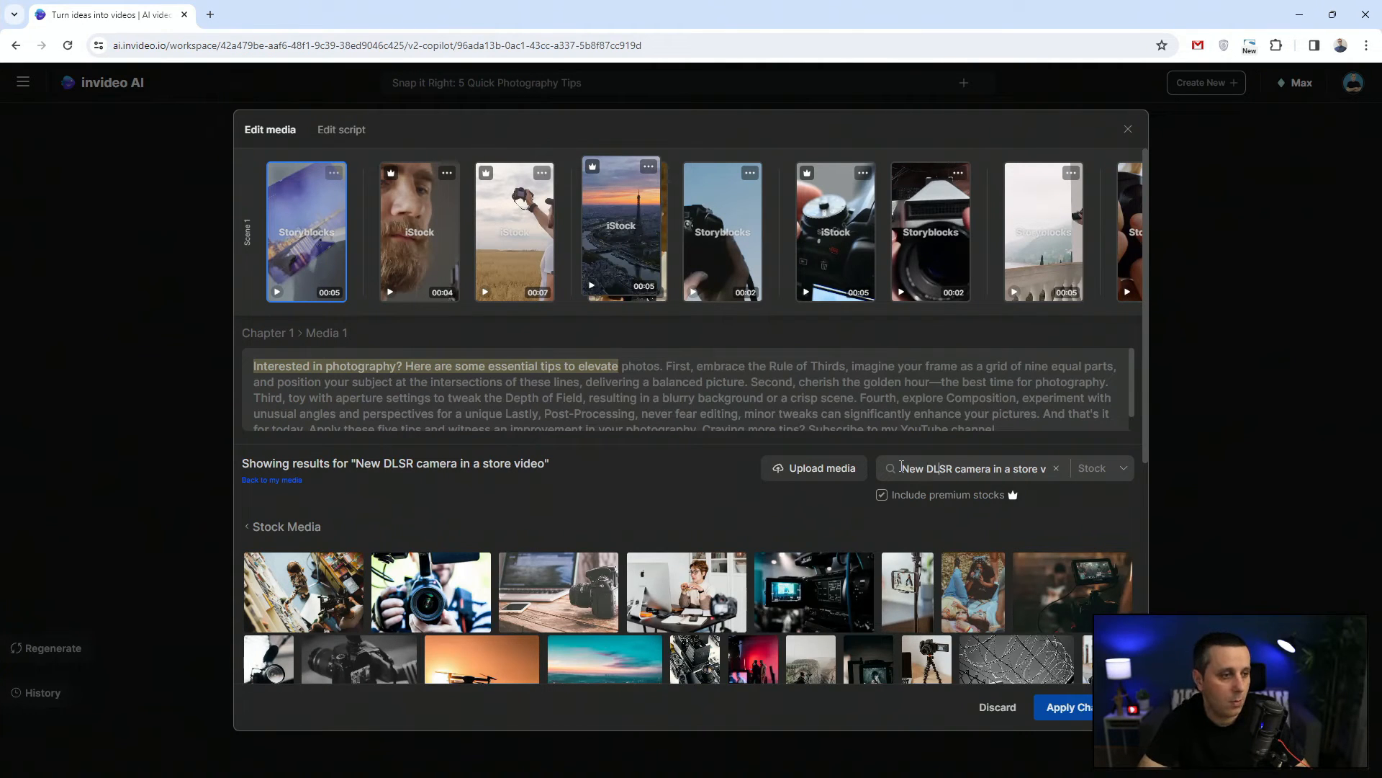
key("shift+Right")
key("shift+Right")
key("shift+Right")
key("shift+Right")
key("shift+Right")
key("shift+Right")
key("shift+Right")
key("shift+Right")
key("shift+Right")
key("shift+Right")
key("shift+Right")
key("shift+Right")
key("shift+Right")
key("shift+Right")
key("shift+Right")
key("BackSpace")
key("BackSpace")
key("Return")
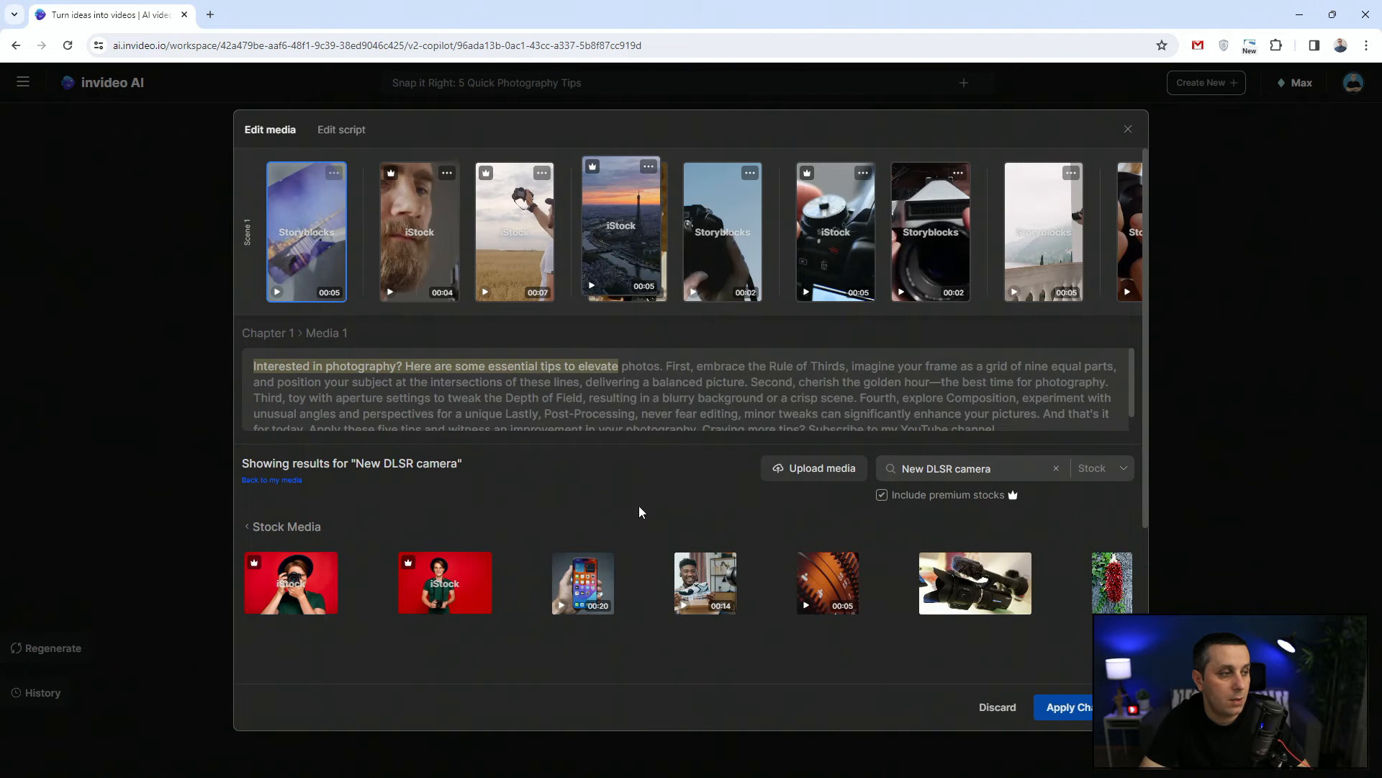
Step: Try the 14-second stock video of a smiling man with a sneaker as the first clip, and remove it again
mouse_move(698, 600)
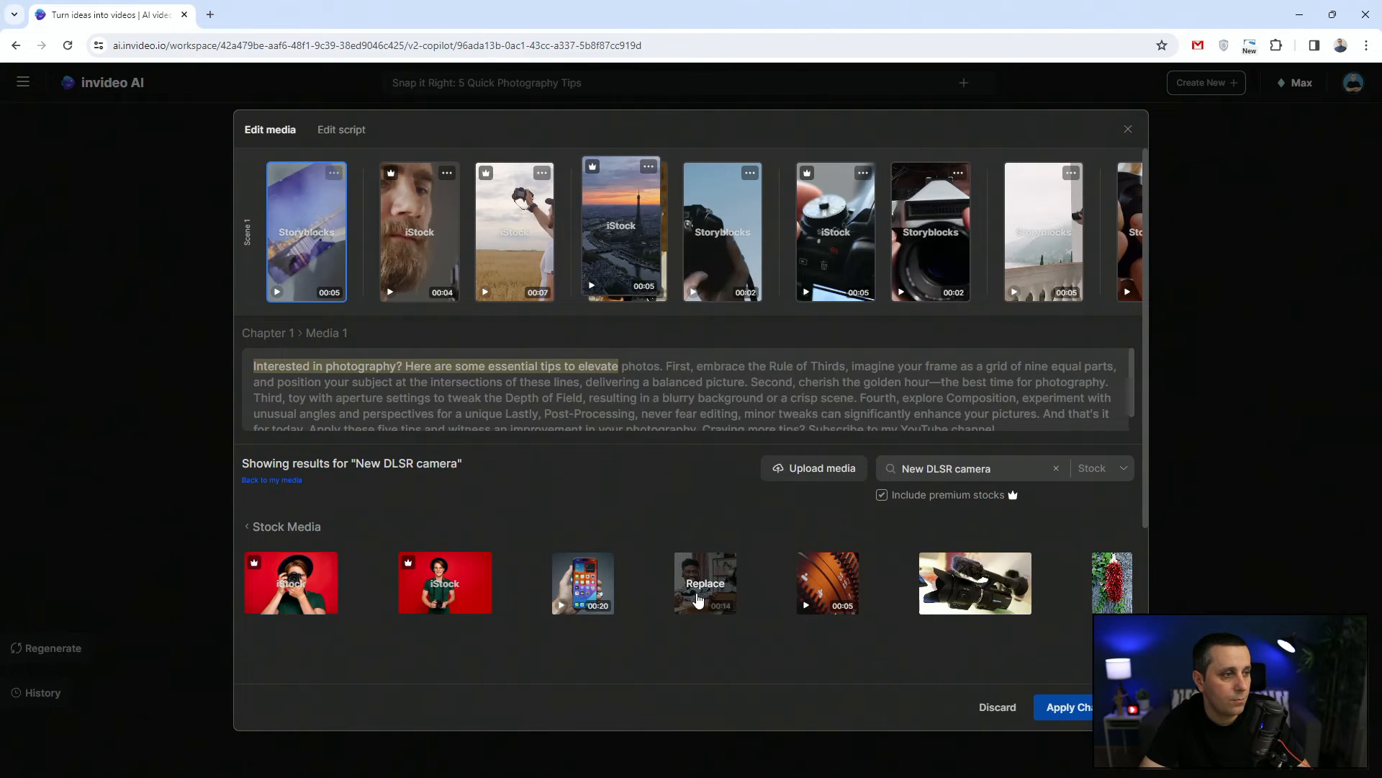
left_click(702, 591)
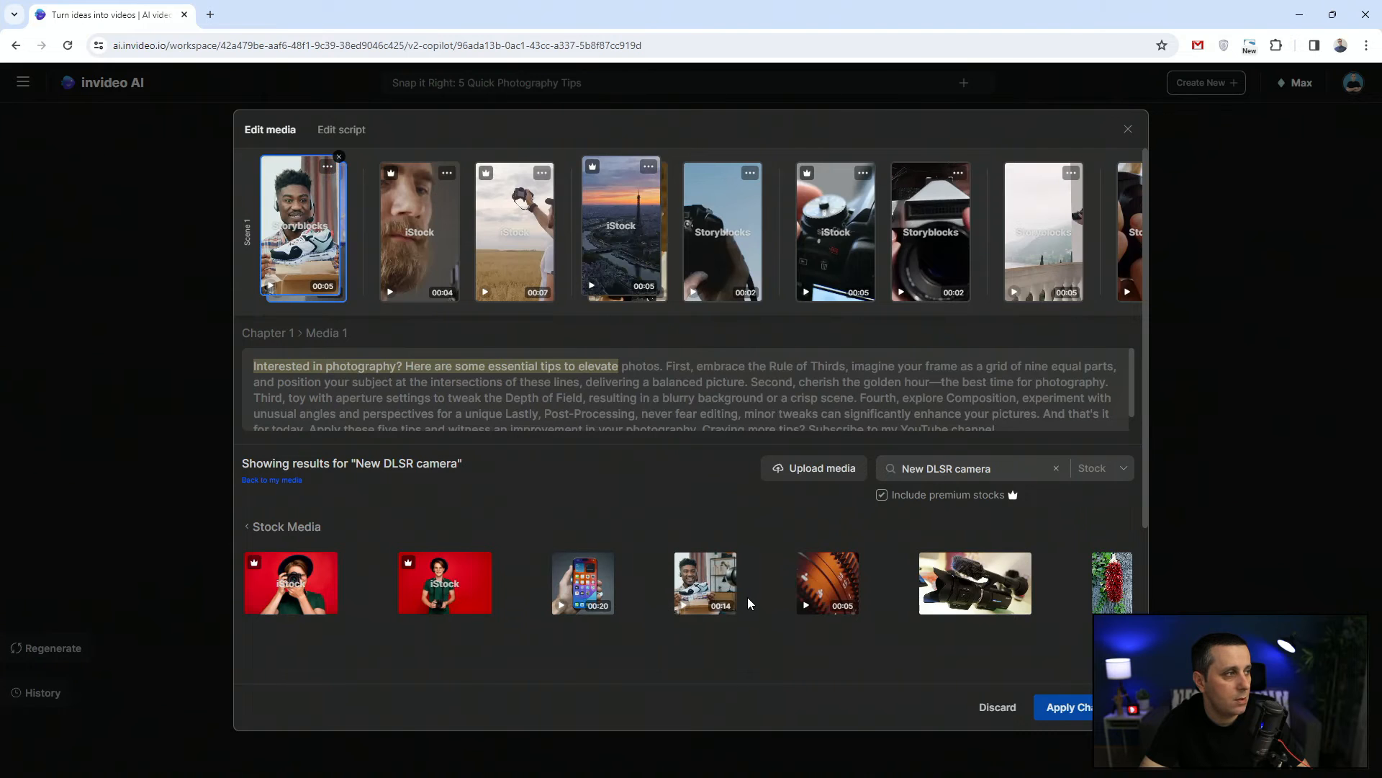
mouse_move(304, 241)
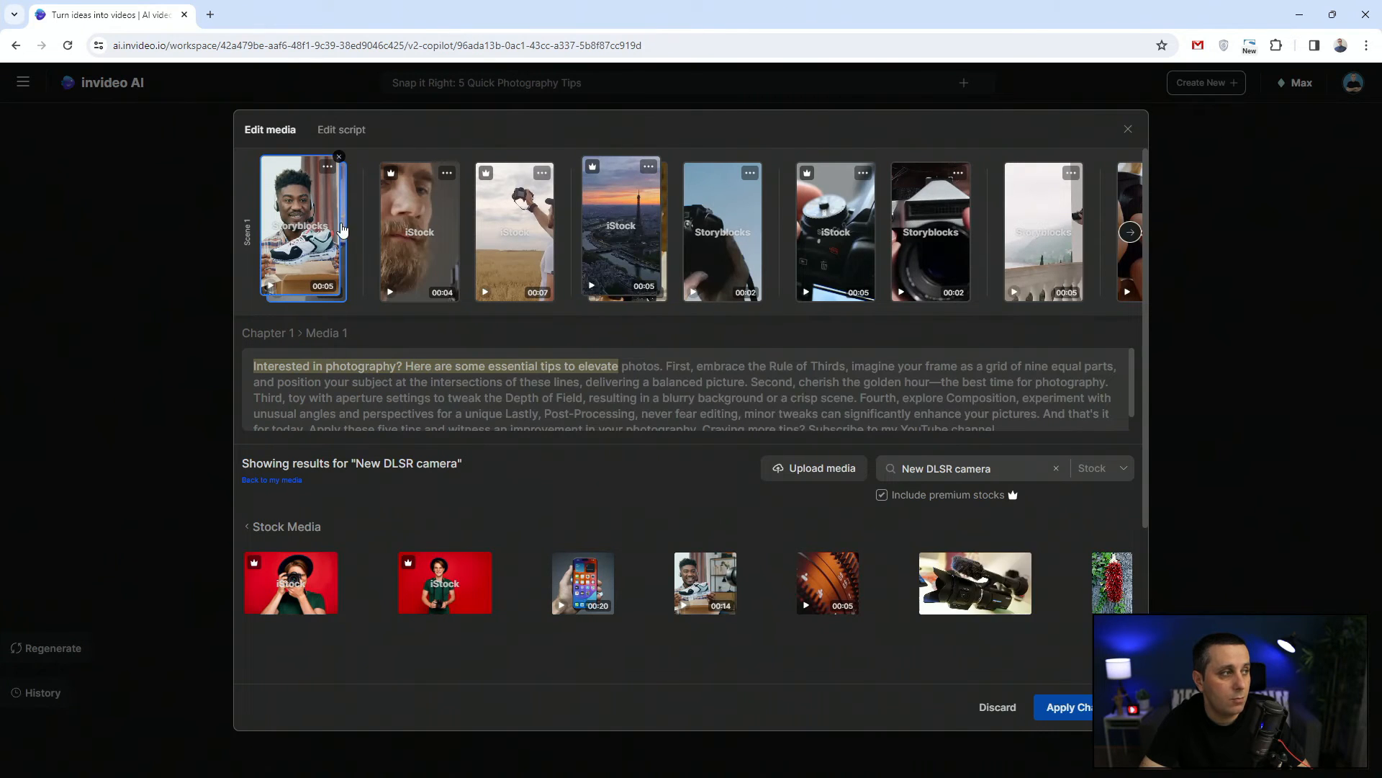
Step: Search the stock media for "person using DSLR camera"
left_click_drag(996, 465, 874, 471)
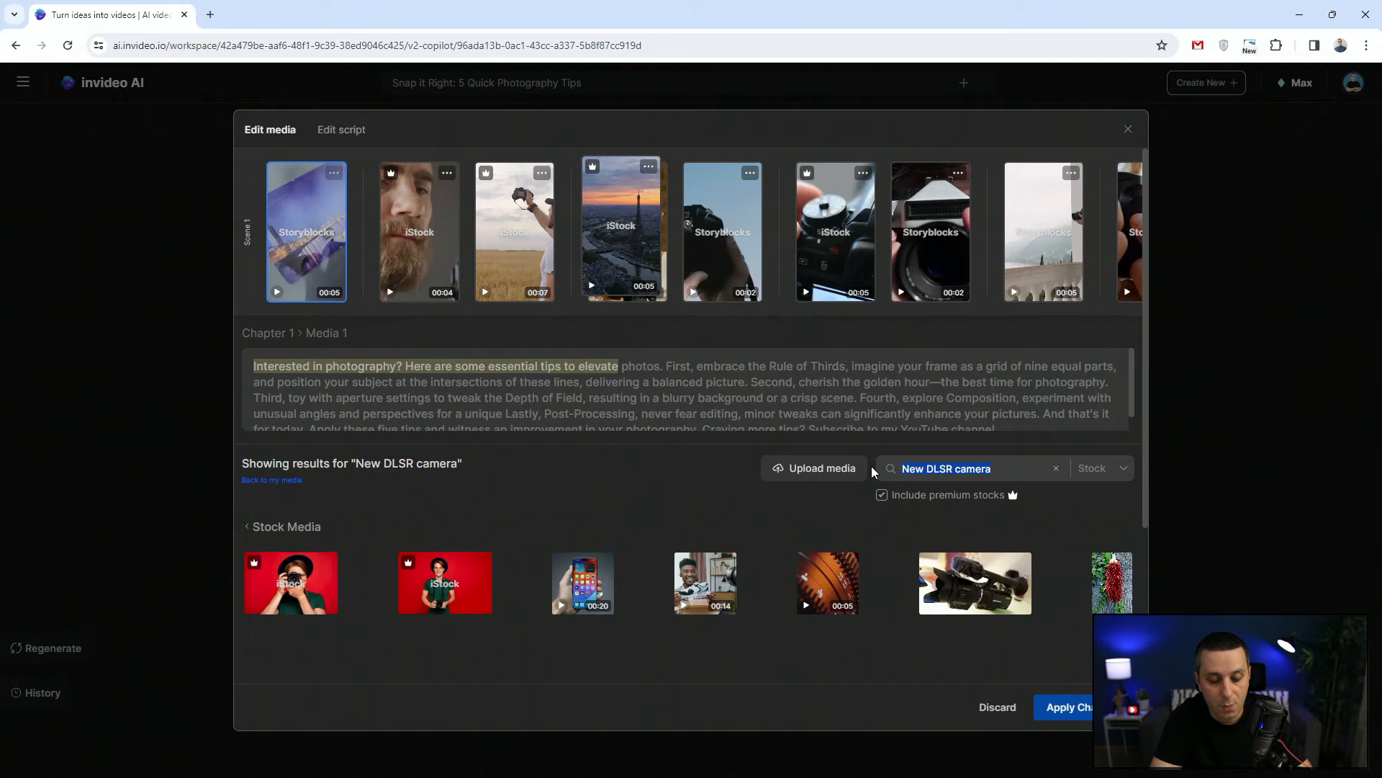
type("person using ")
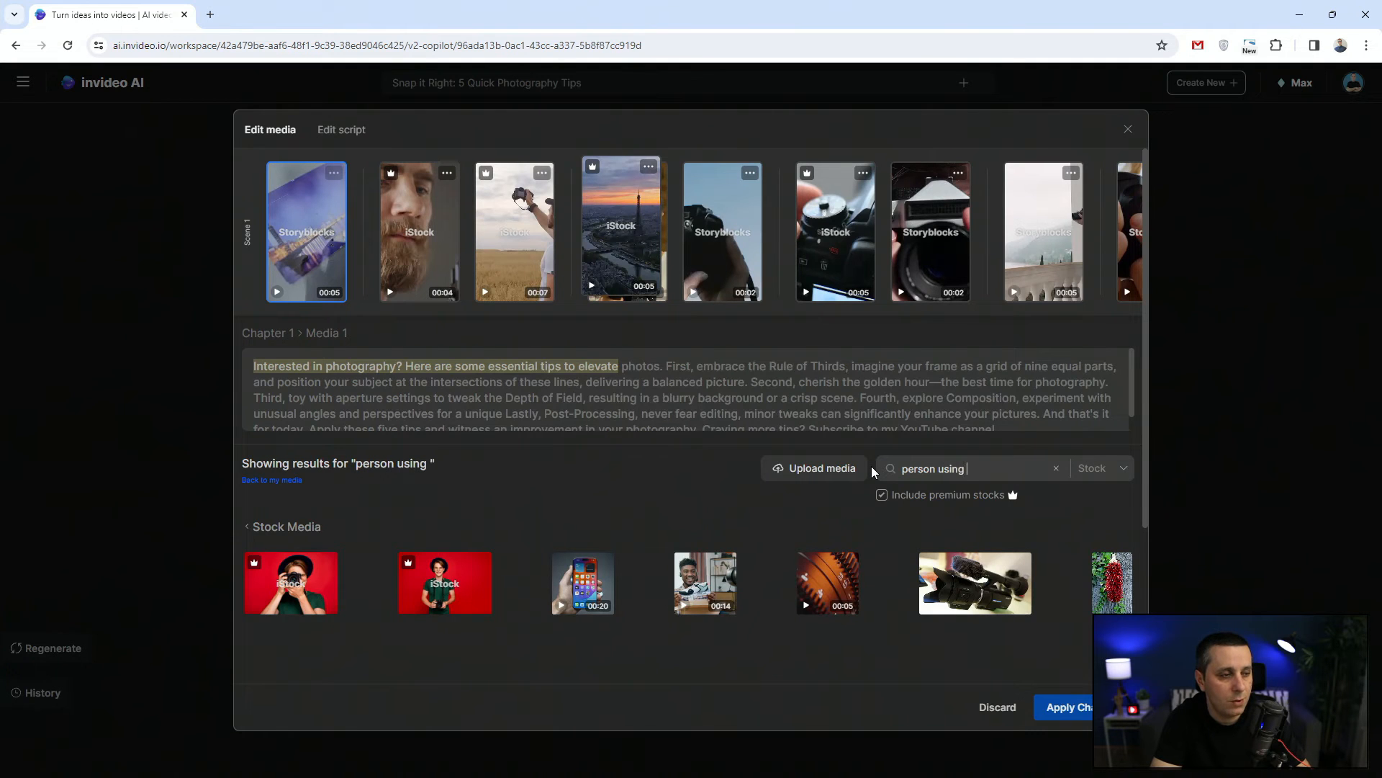
type("DL")
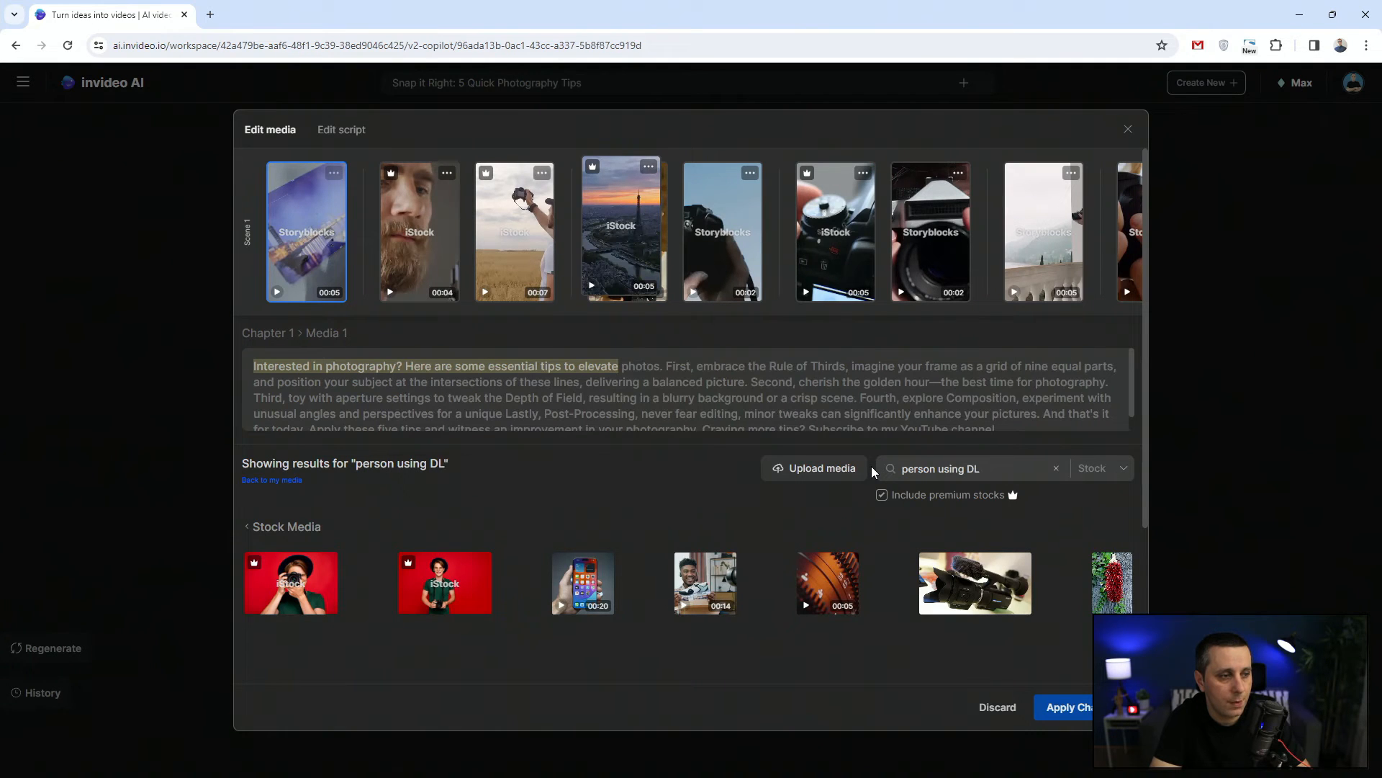
type("S")
key("BackSpace")
key("BackSpace")
type("SLR ")
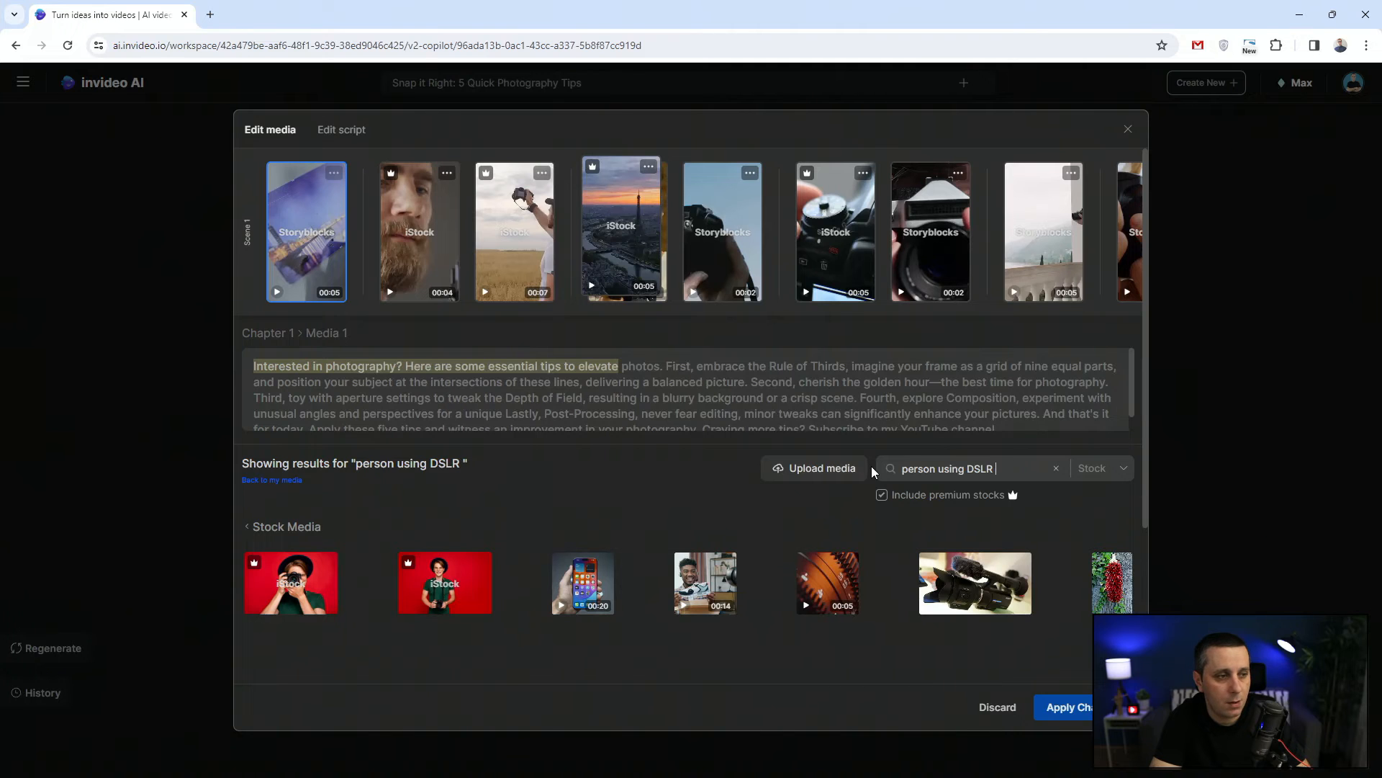
type("camera")
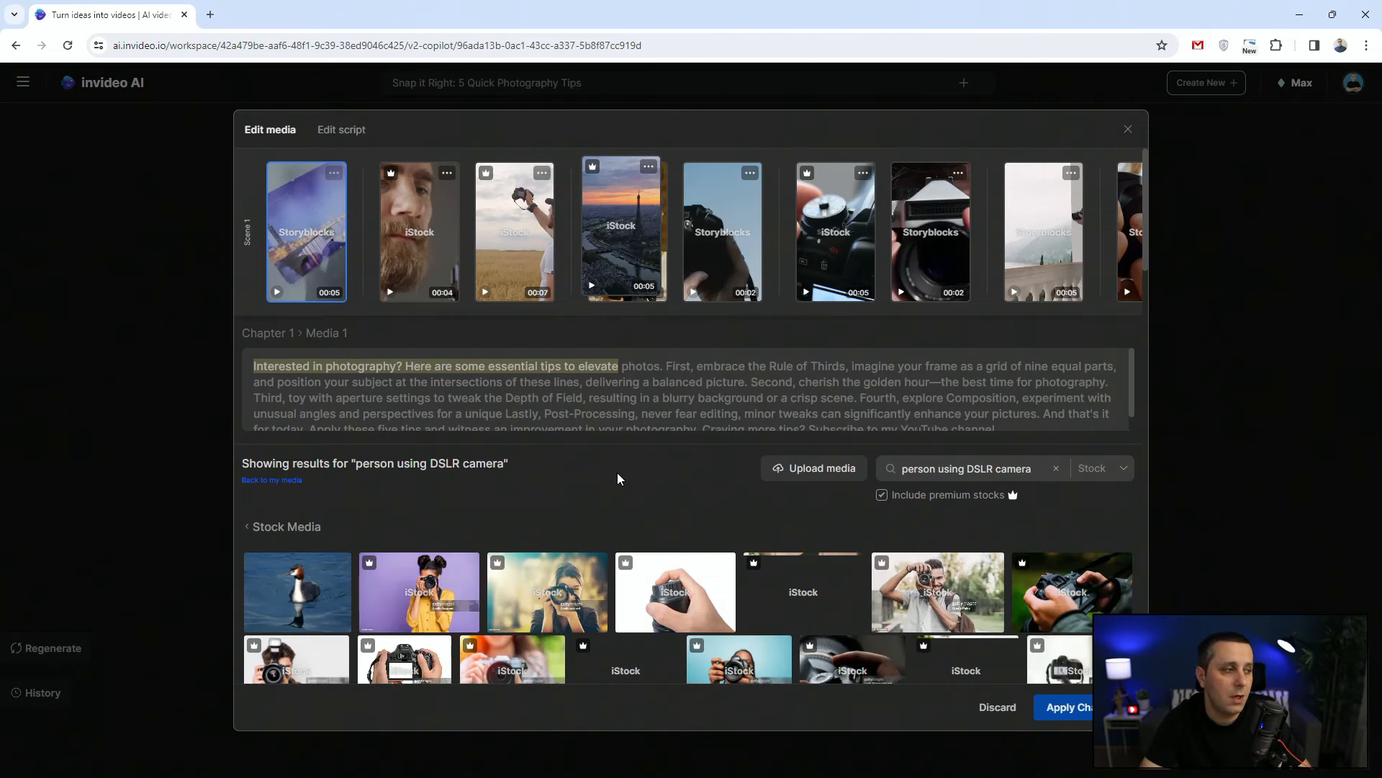
Step: Replace the first clip with the 25-second iStock video of a man in a hat holding a camera, and apply the changes
scroll(618, 479, "down", 3)
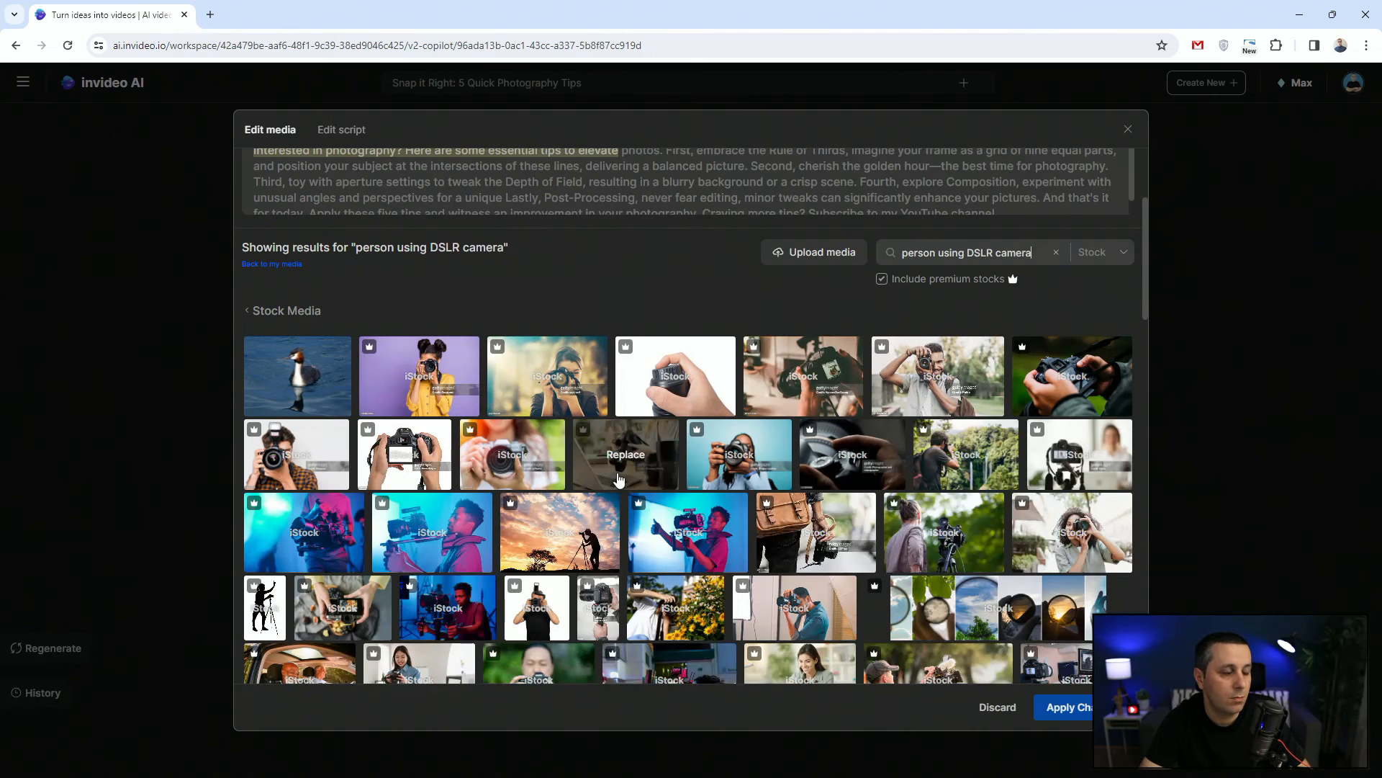
scroll(618, 479, "down", 5)
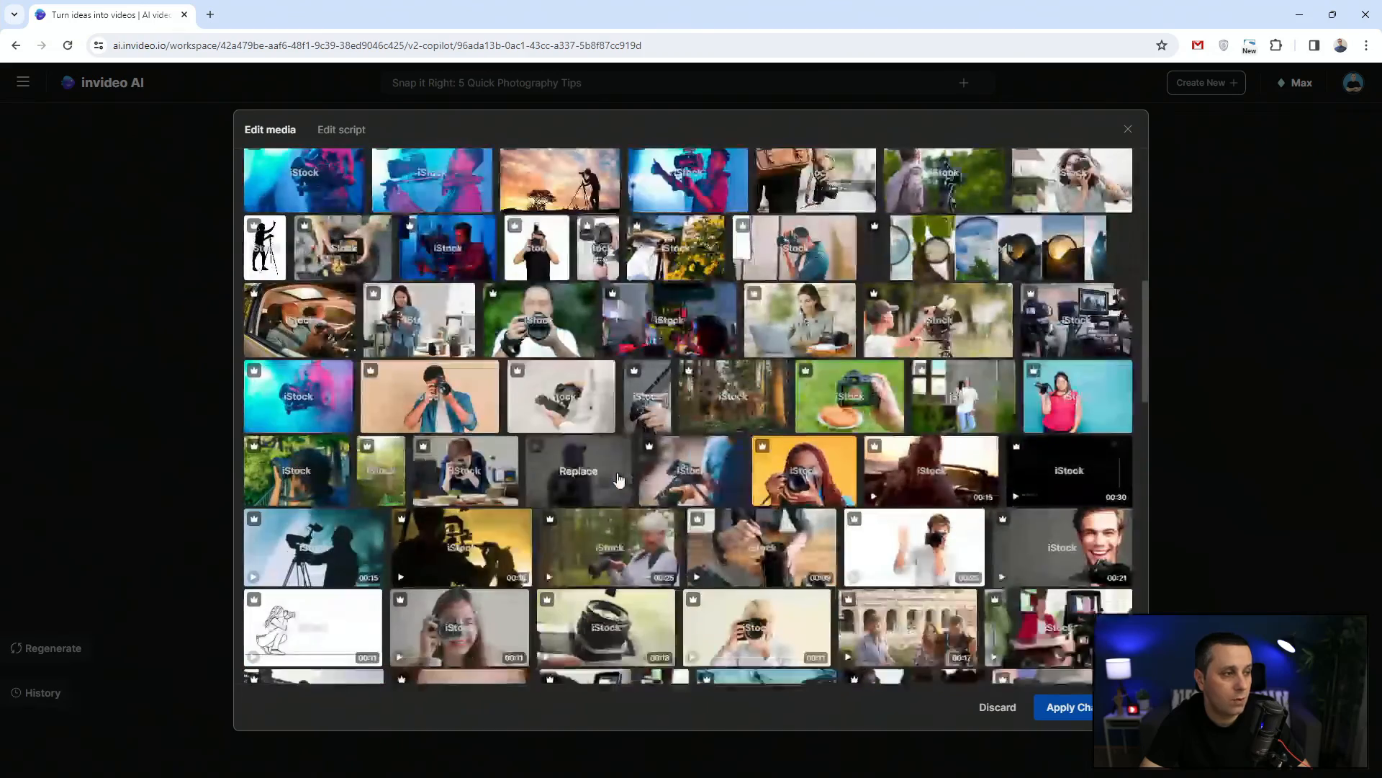
scroll(618, 478, "down", 2)
scroll(617, 479, "down", 1)
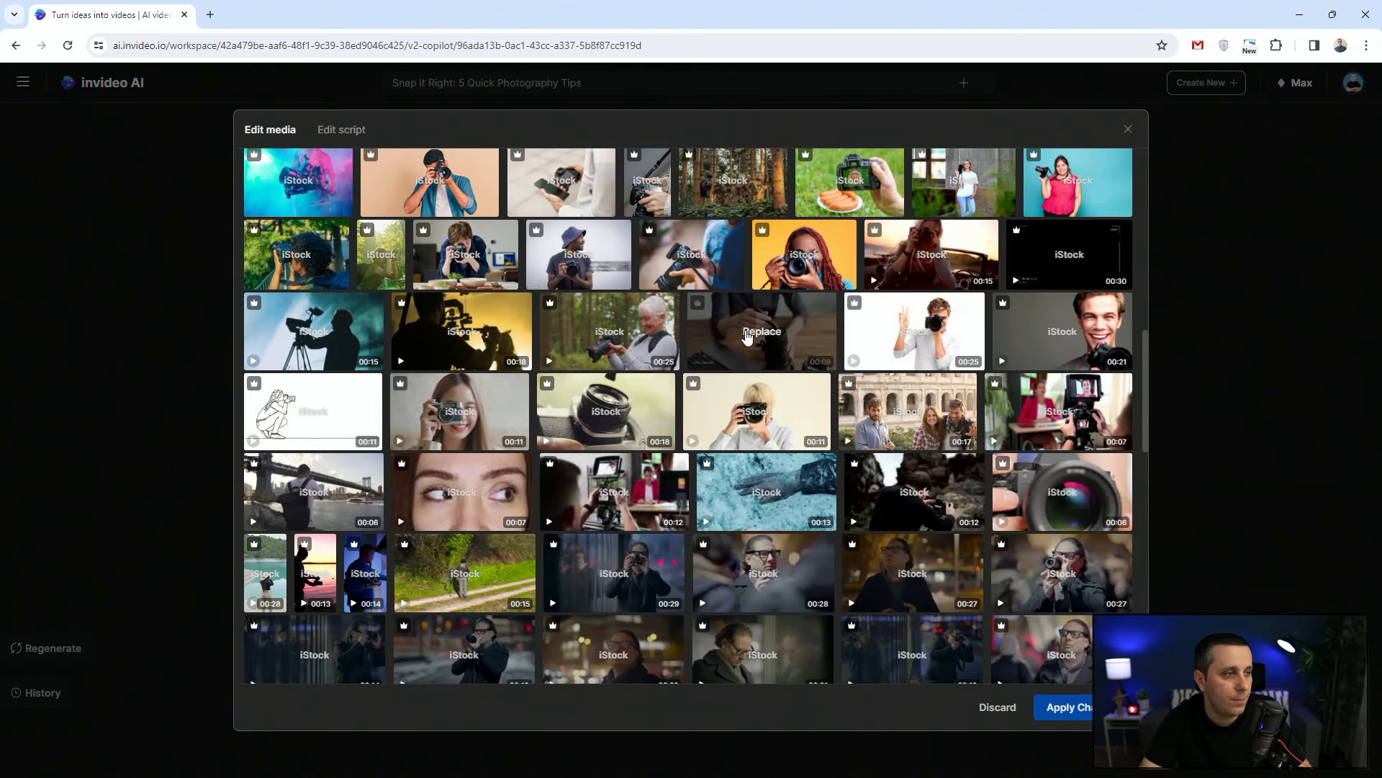
scroll(595, 355, "down", 1)
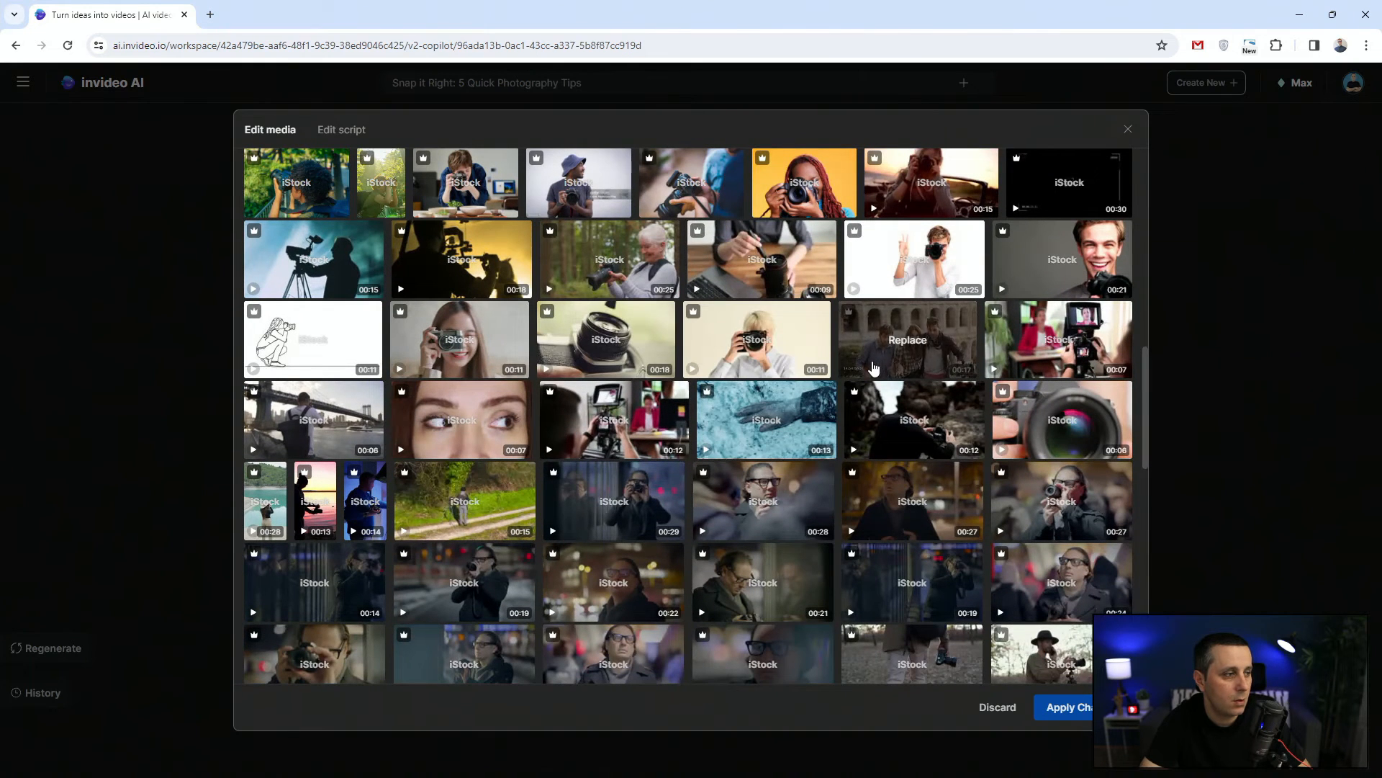
scroll(611, 368, "down", 2)
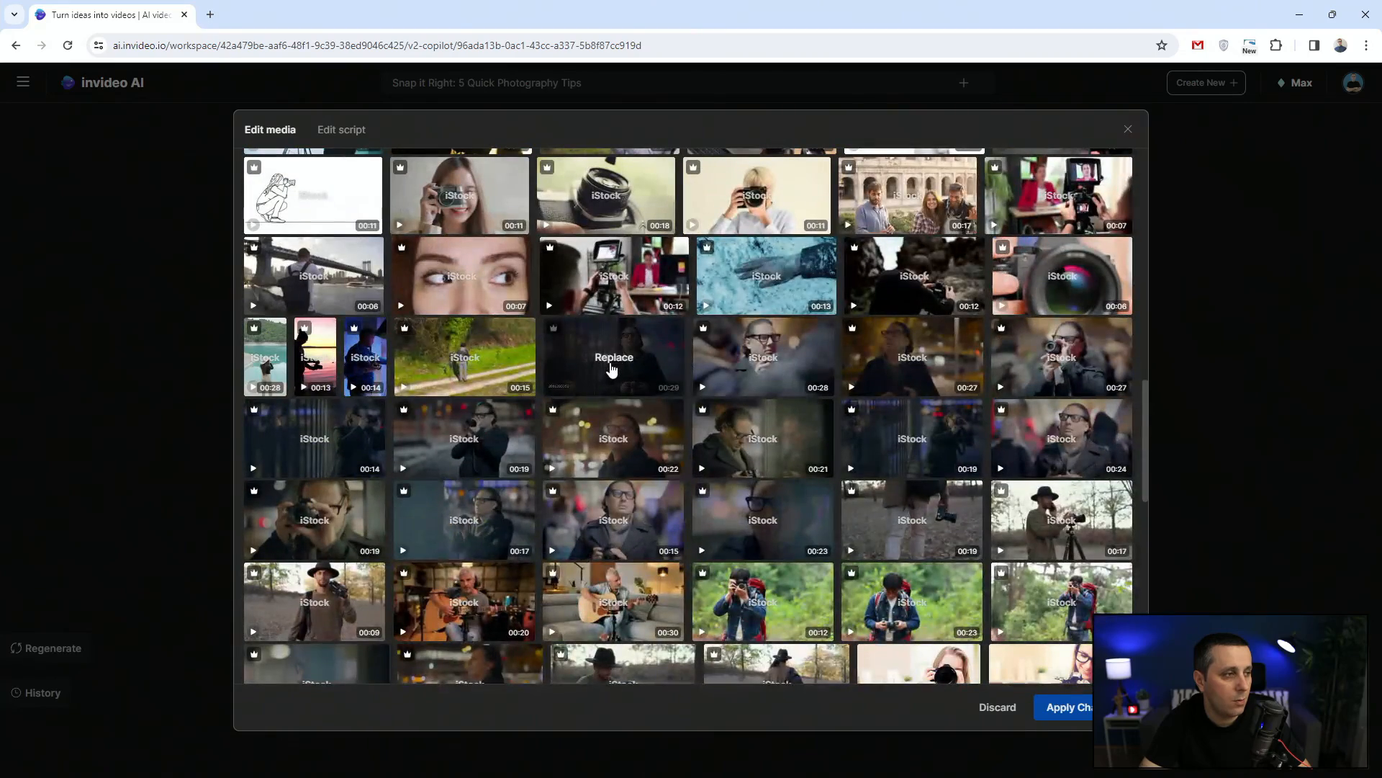
scroll(612, 369, "down", 2)
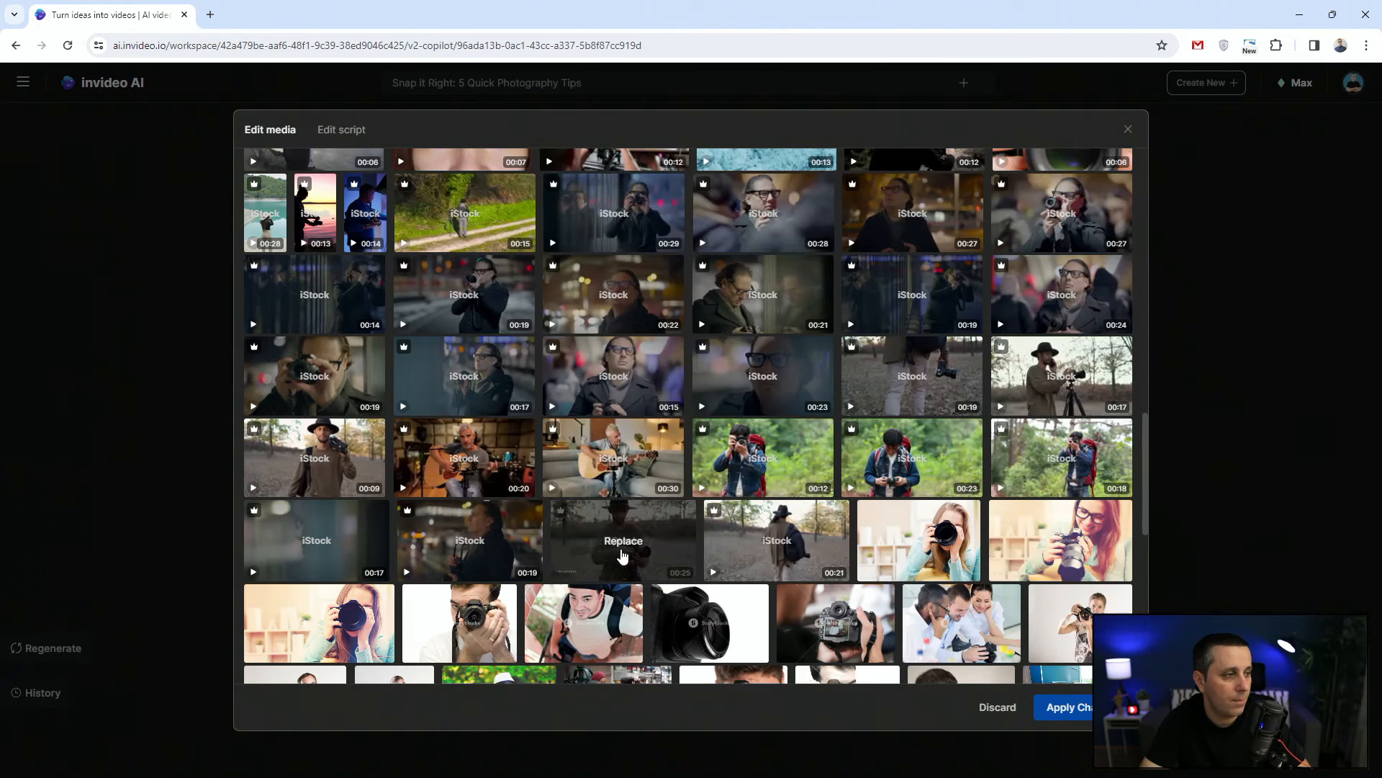
left_click(624, 539)
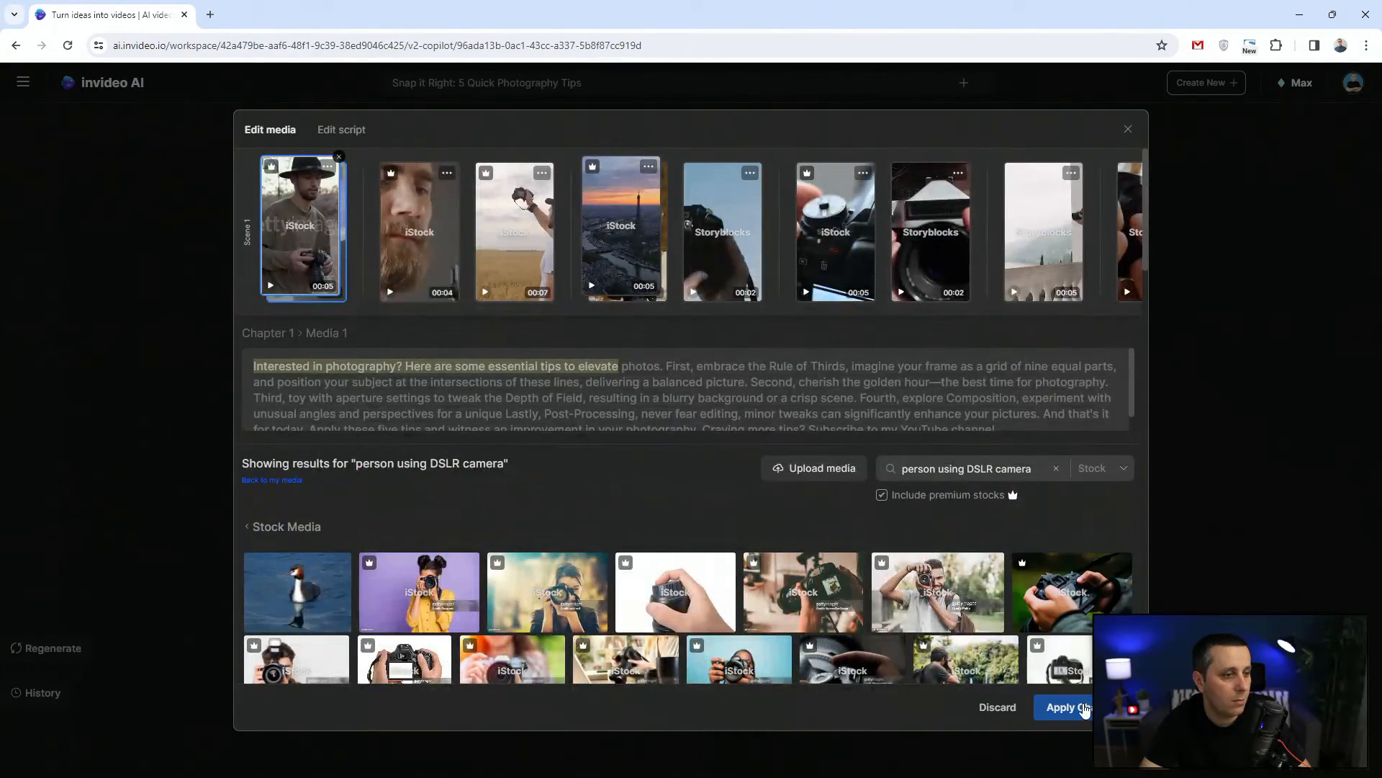
left_click(1076, 706)
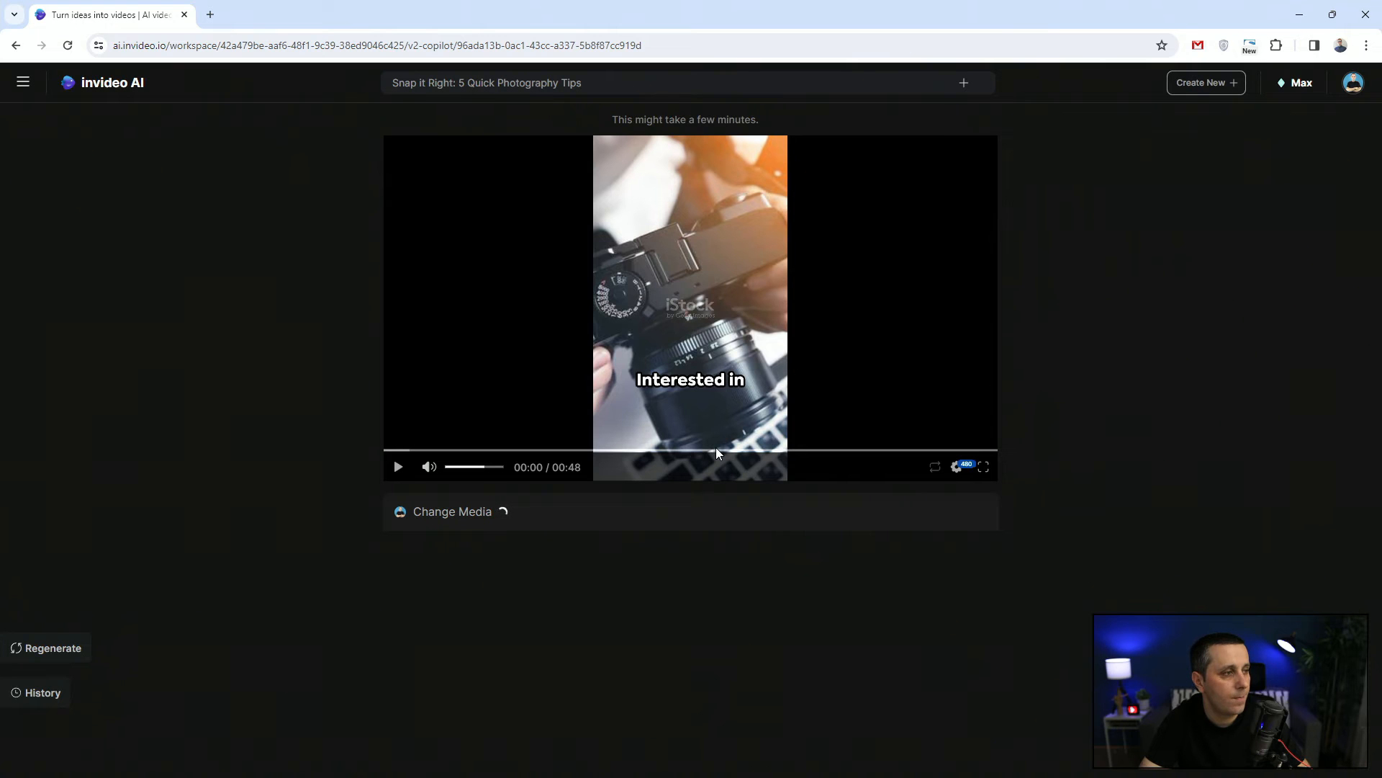
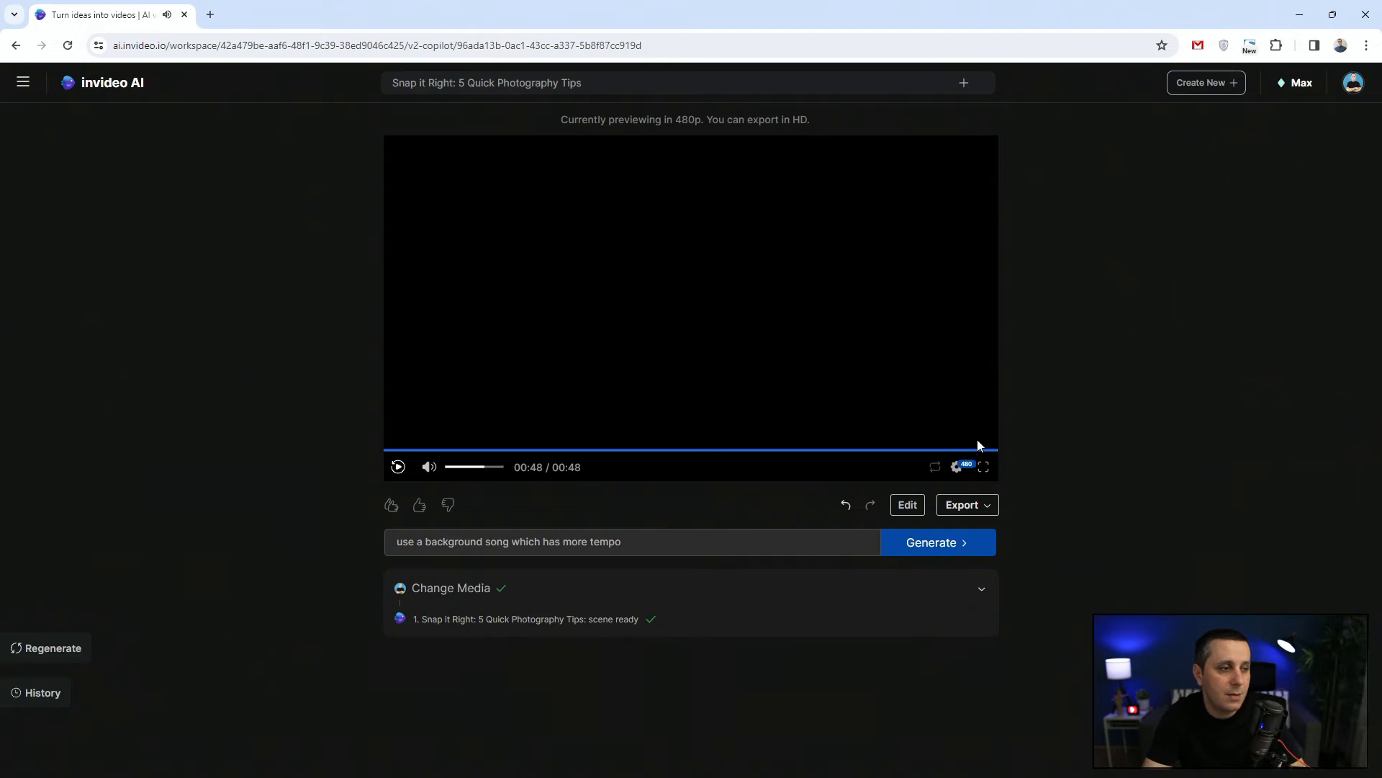
Step: Complete the script line ending "for a unique" by adding "look.", and apply the change
left_click(909, 504)
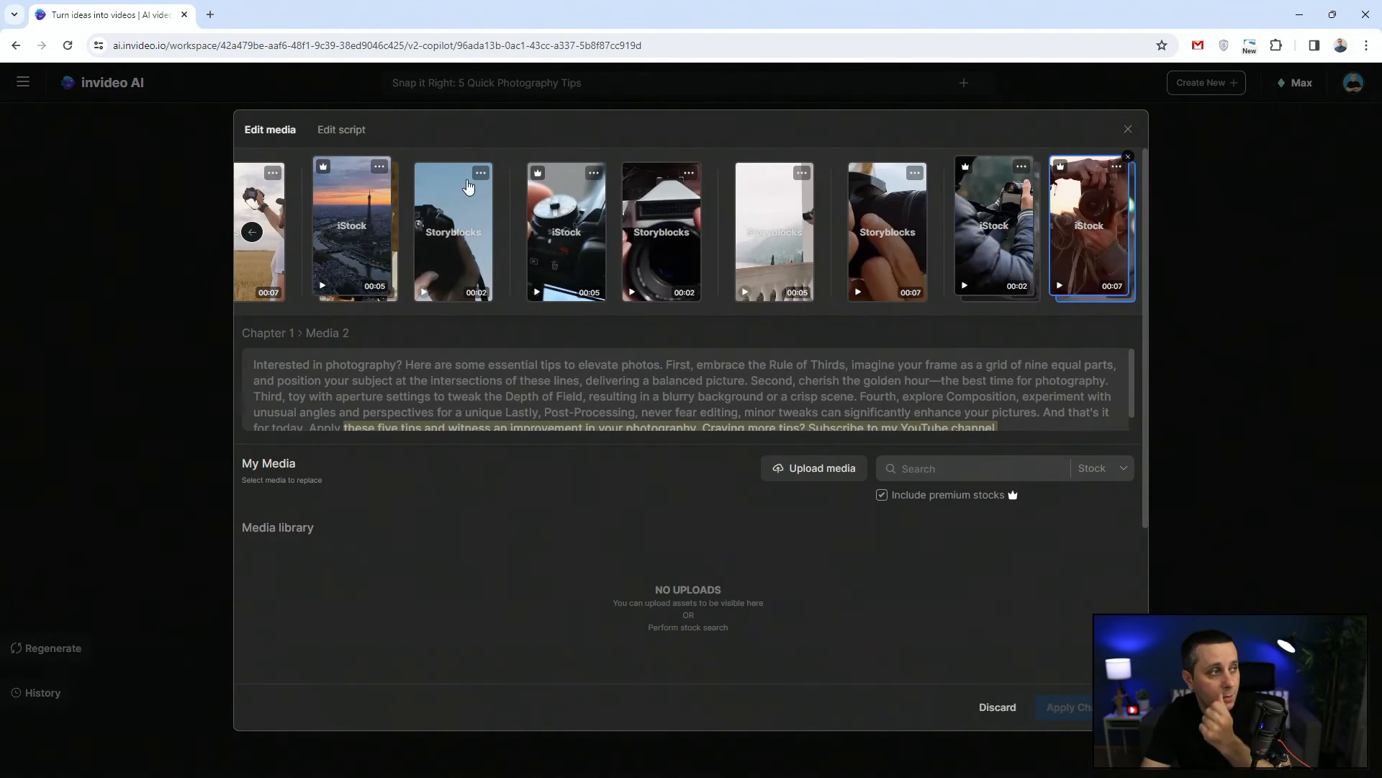
left_click(343, 132)
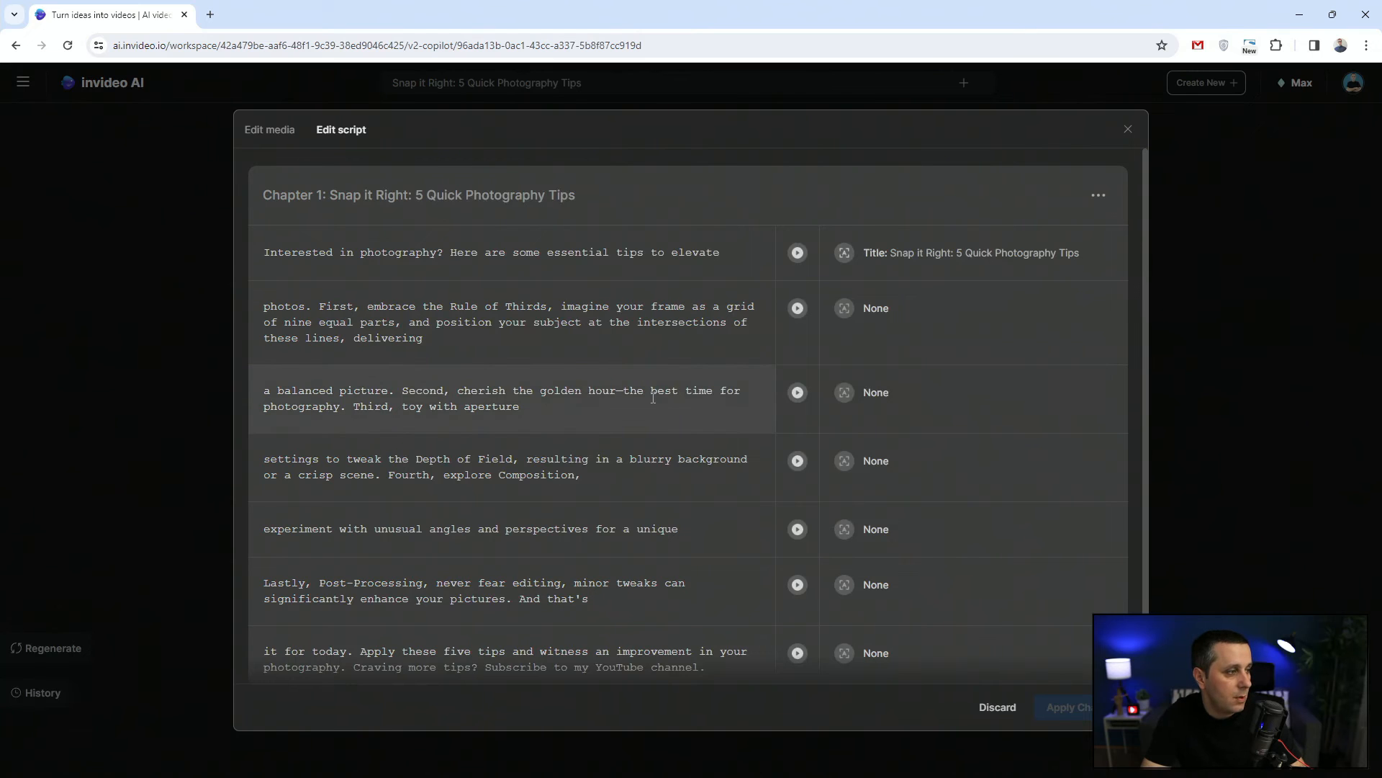
scroll(653, 398, "down", 1)
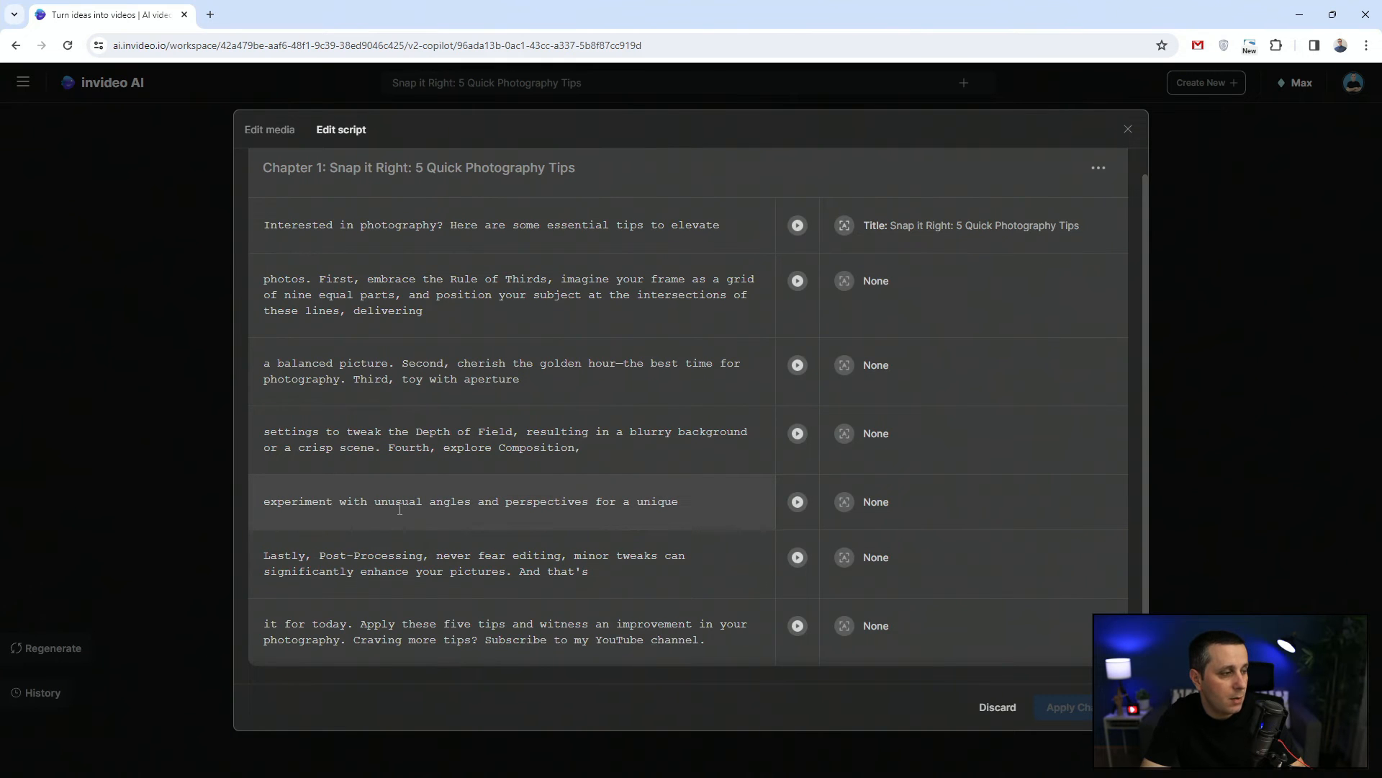
left_click(712, 498)
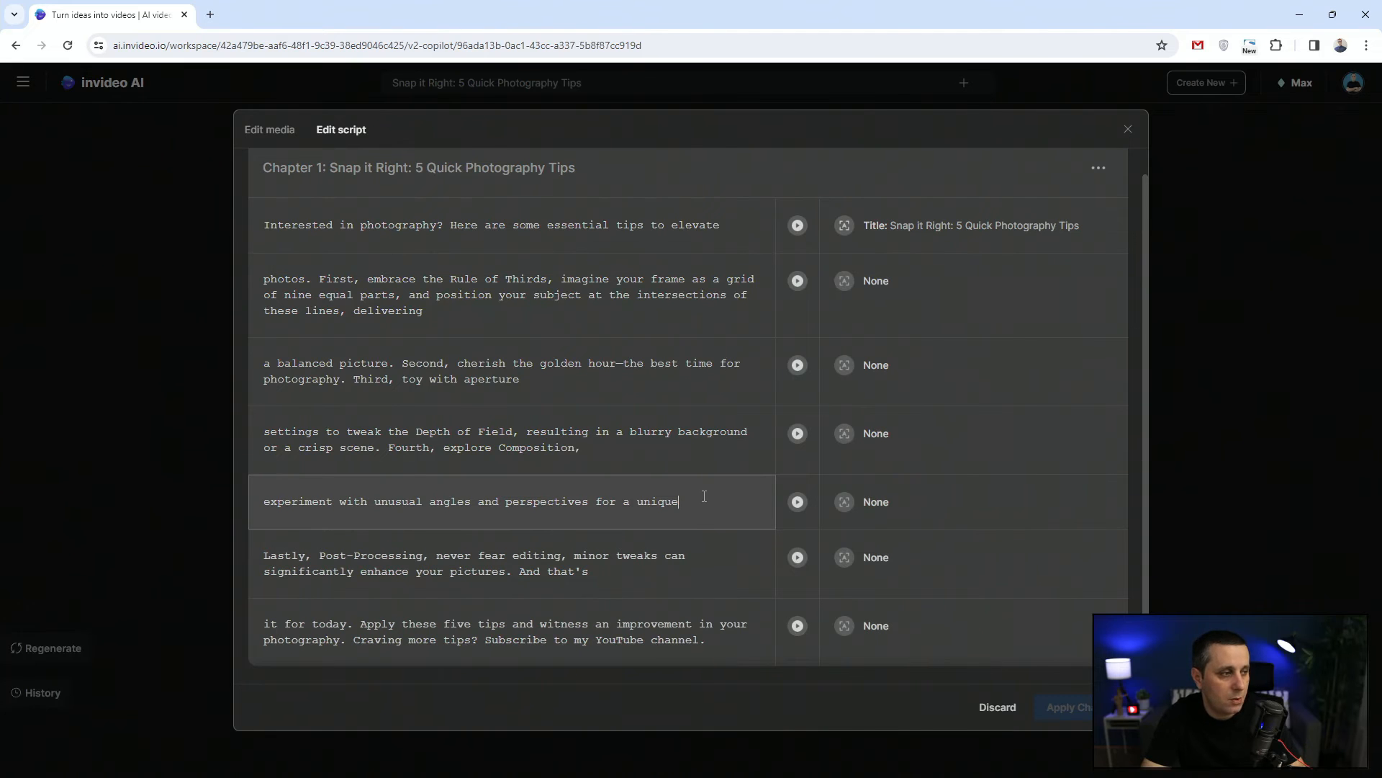
type("lo")
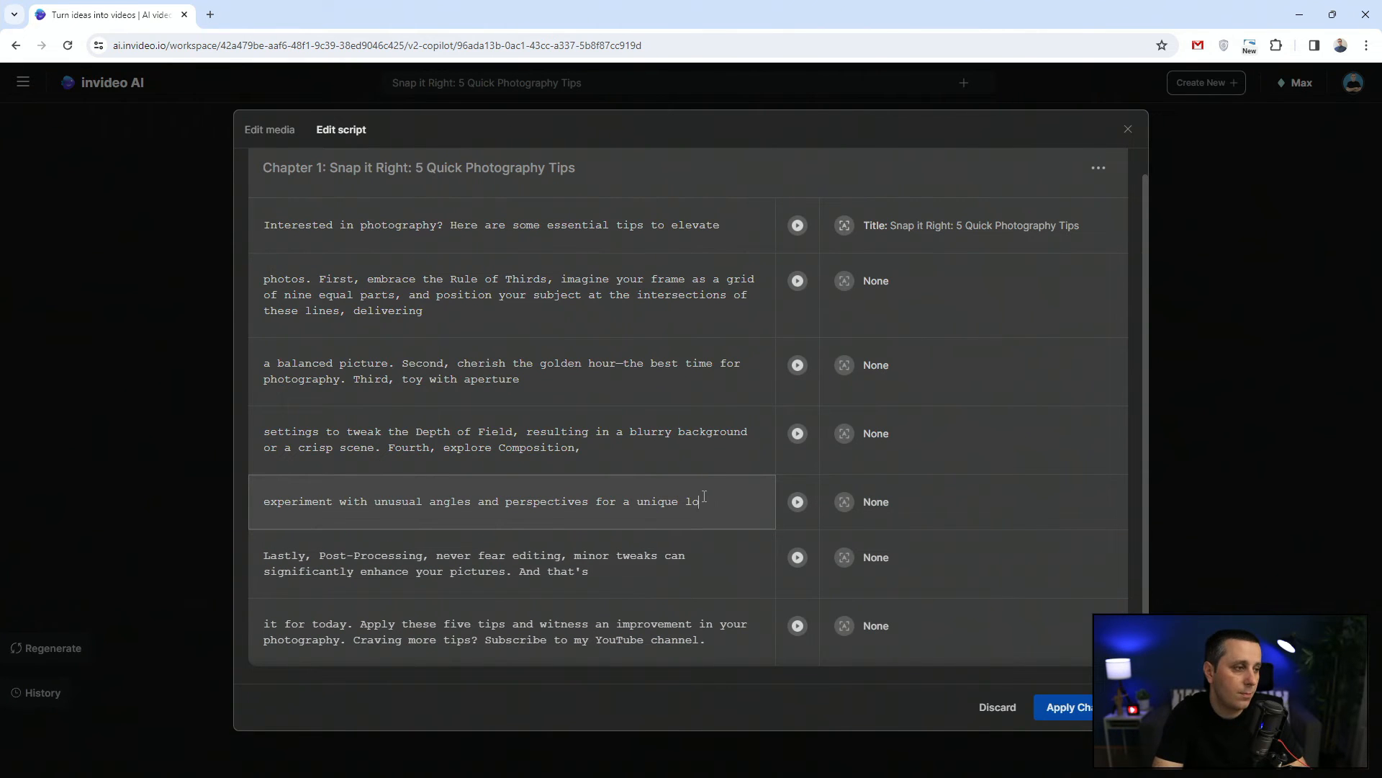
type("ok.")
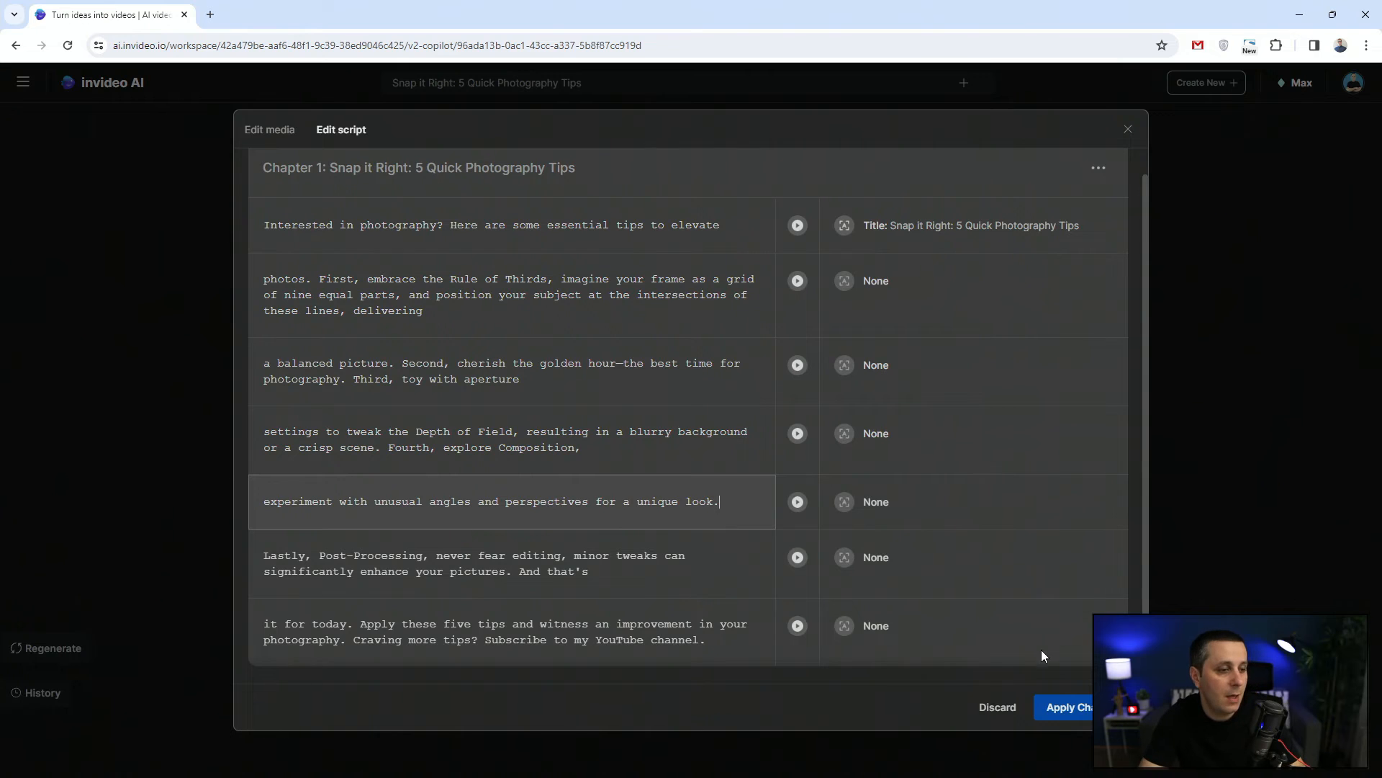
left_click(1069, 710)
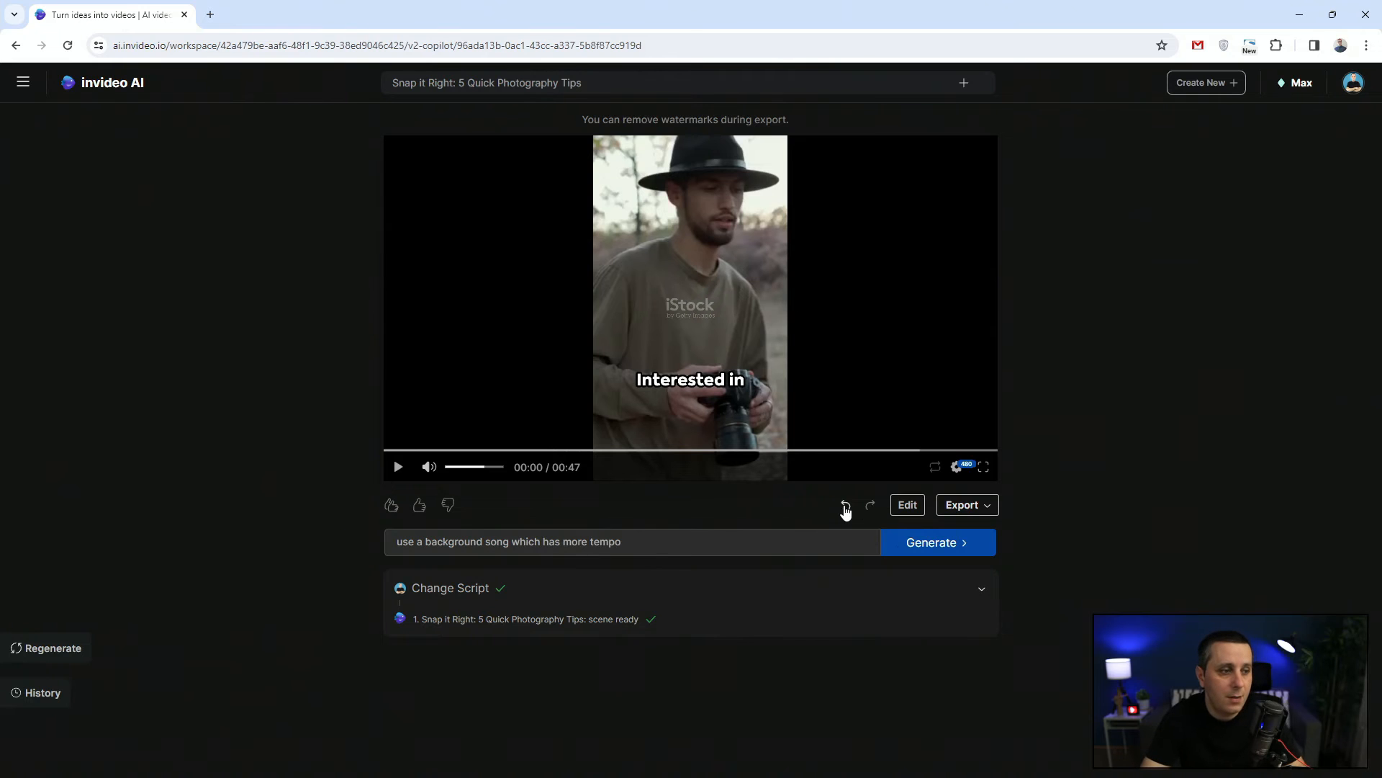
left_click(984, 589)
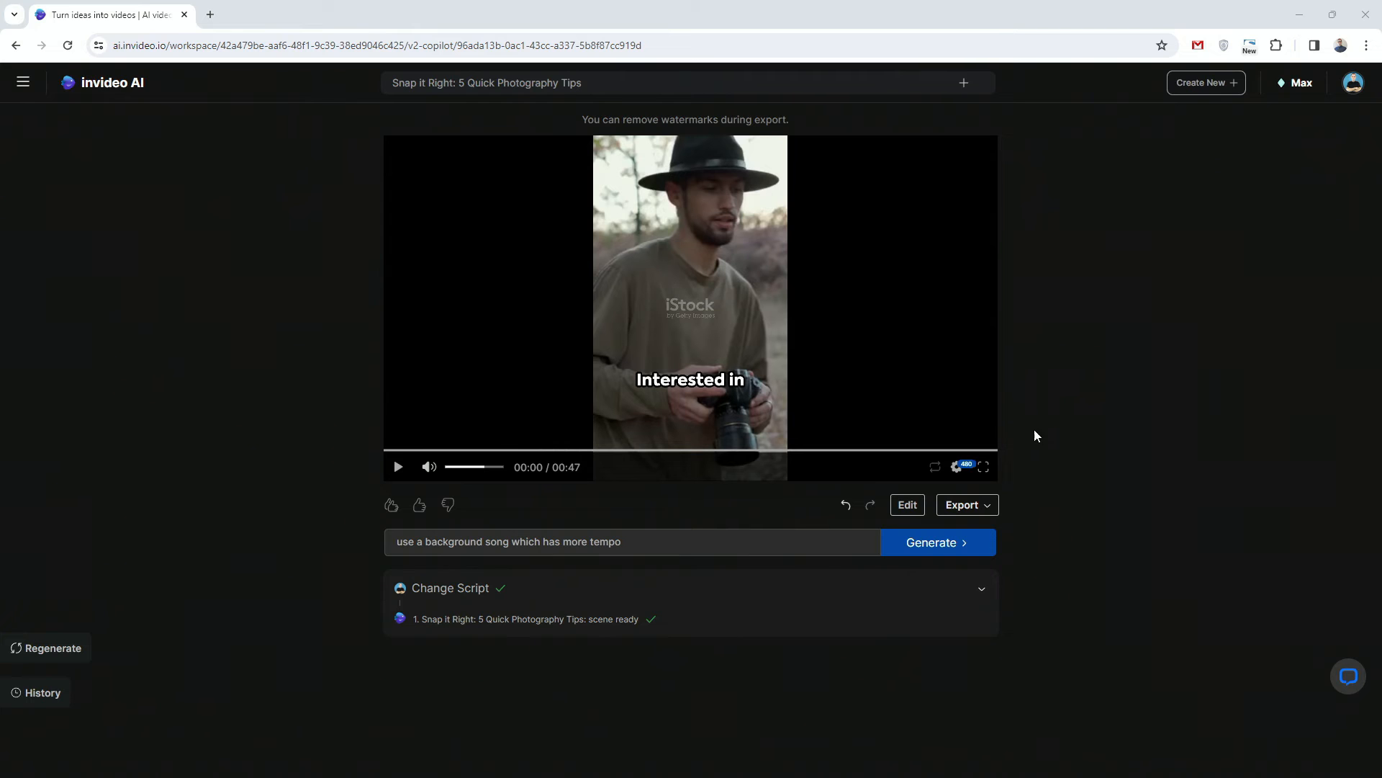
Step: Export the video for YouTube at 1080p with no watermarks and no invideo AI branding
left_click(983, 507)
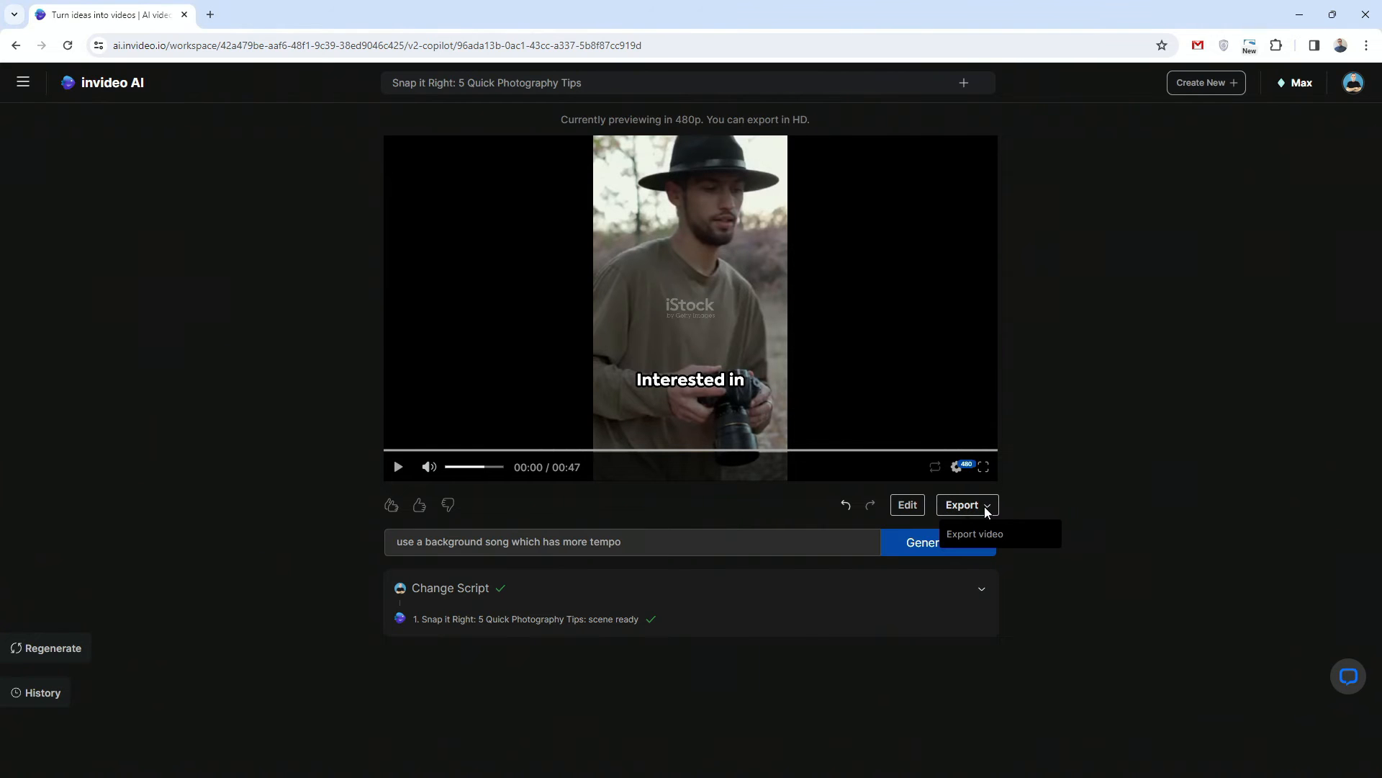
left_click(1011, 540)
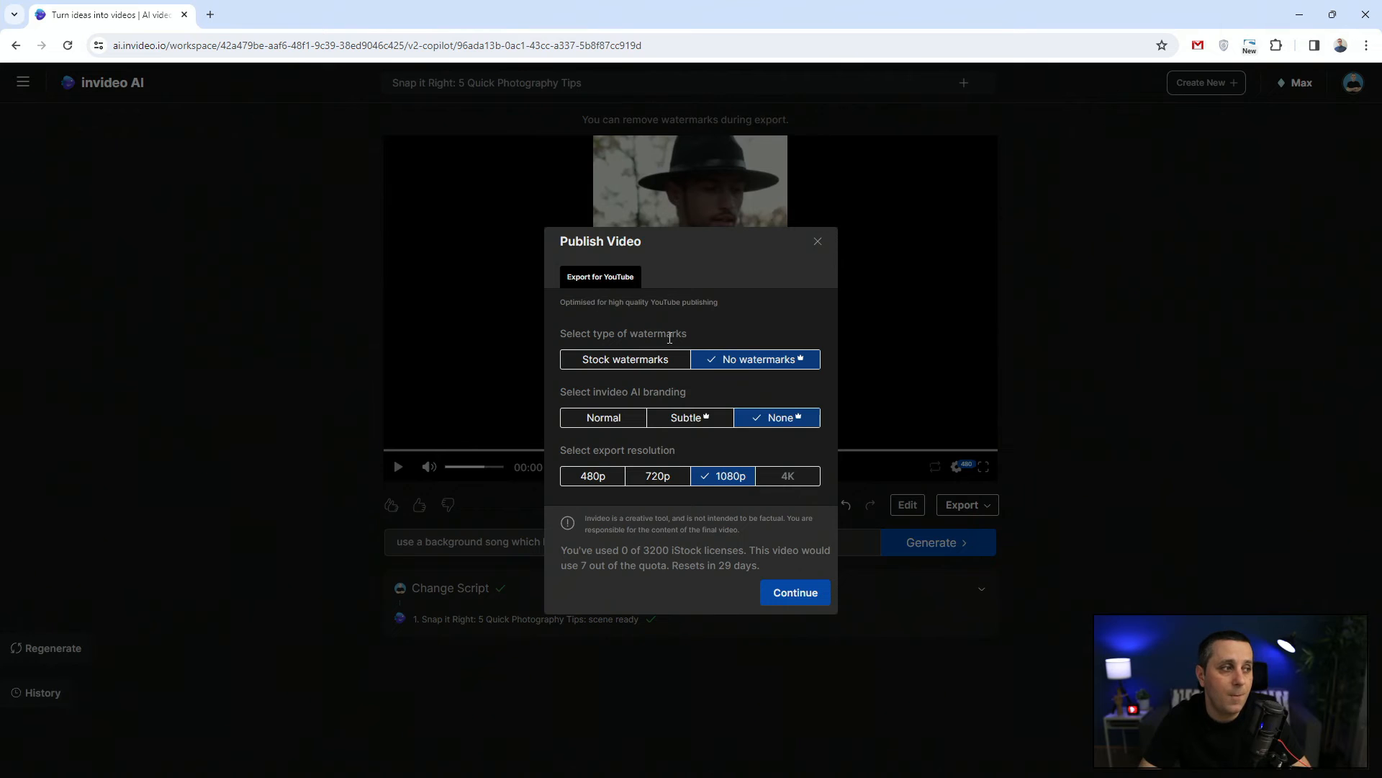
left_click_drag(566, 301, 726, 308)
left_click(726, 307)
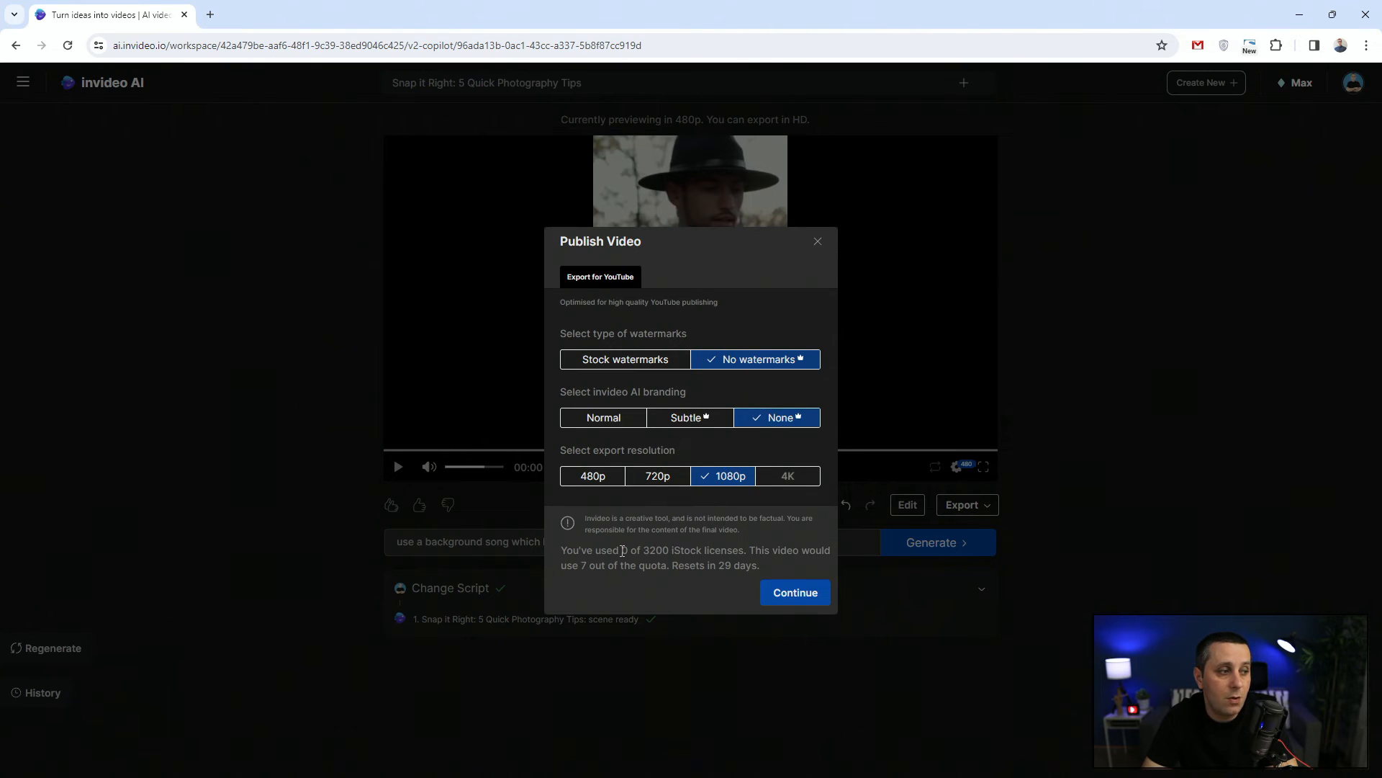
left_click_drag(647, 550, 739, 550)
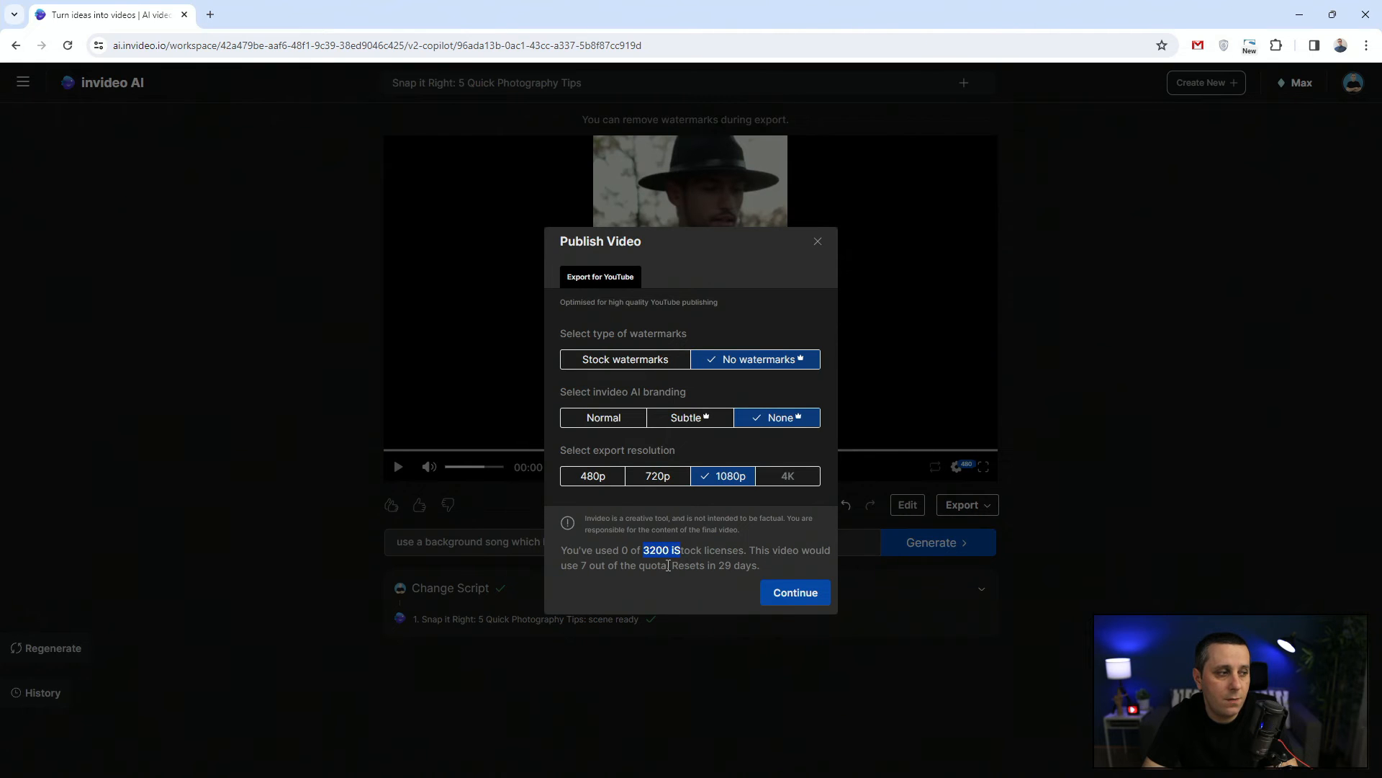
left_click(698, 581)
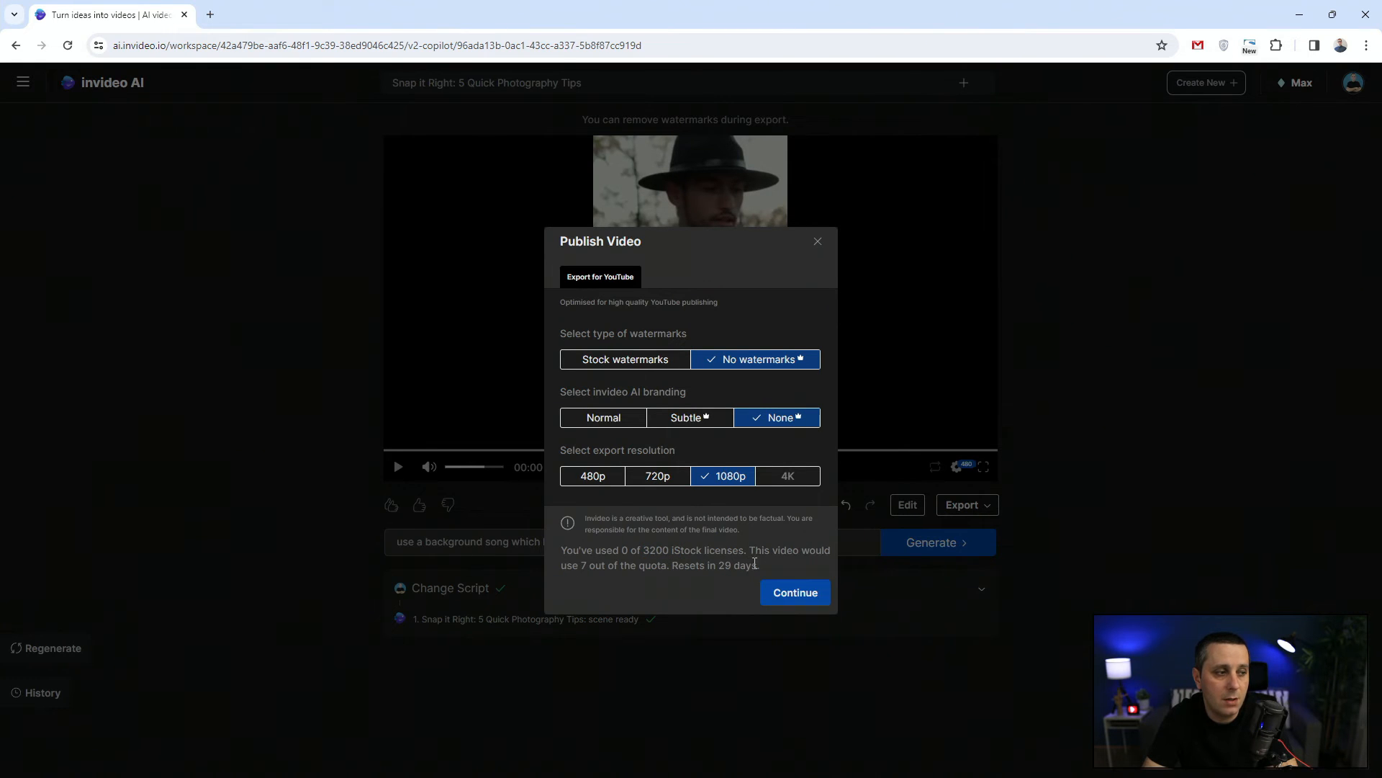
left_click_drag(729, 566, 706, 576)
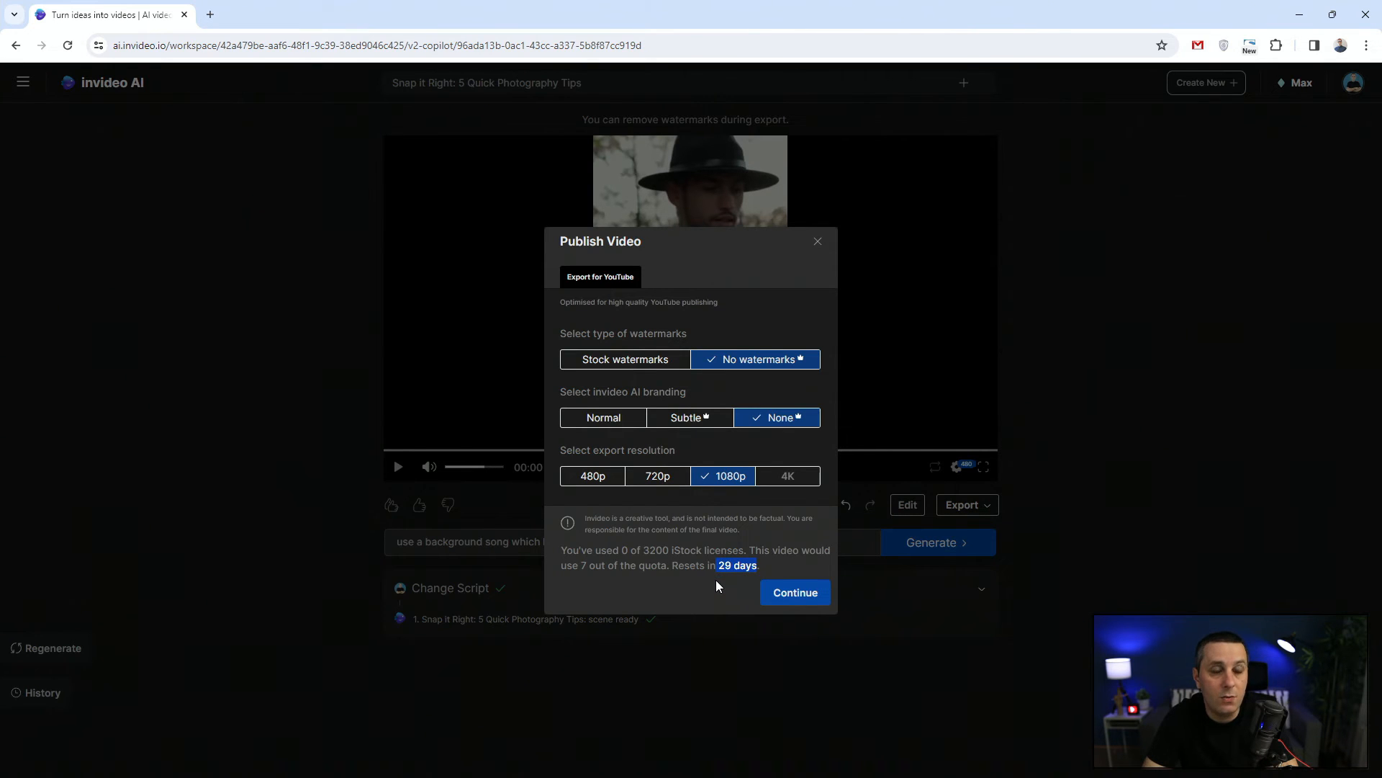
left_click(717, 581)
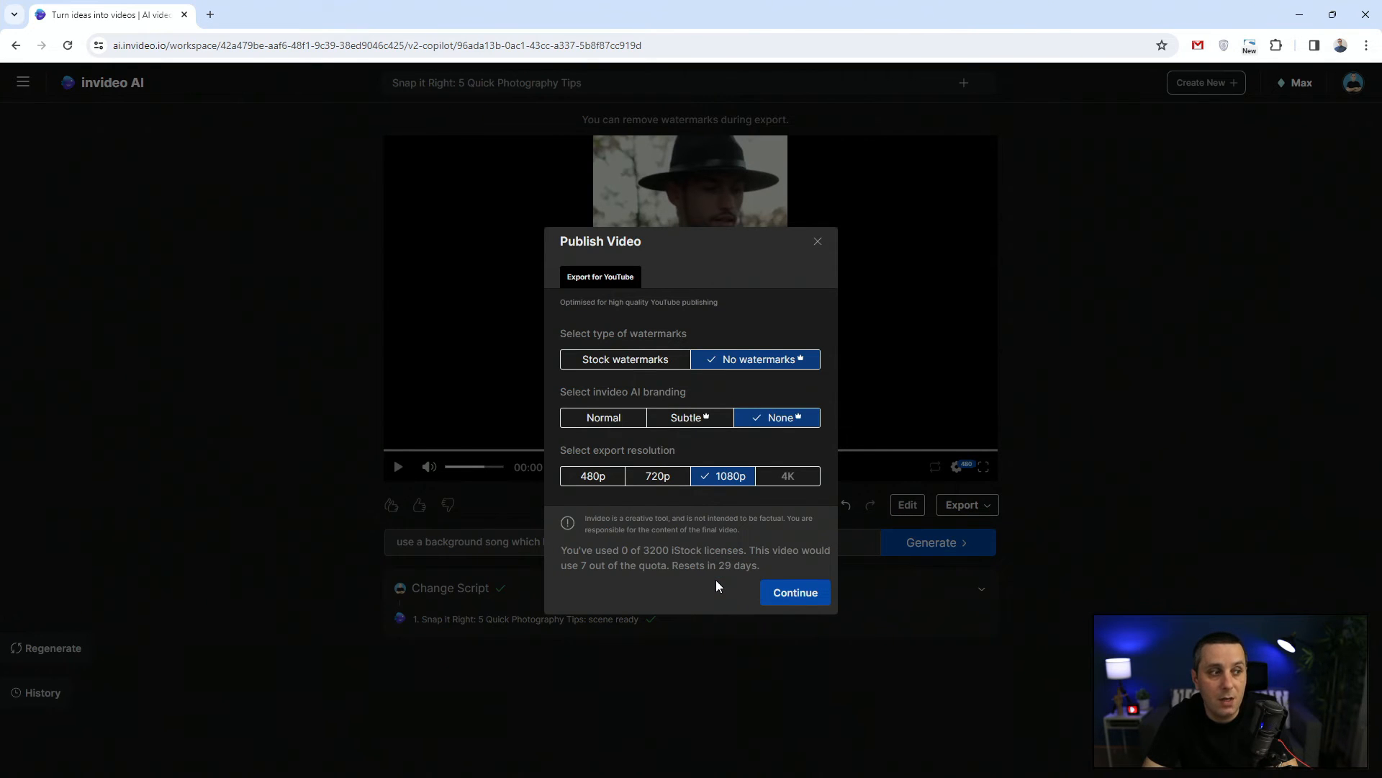
left_click(794, 593)
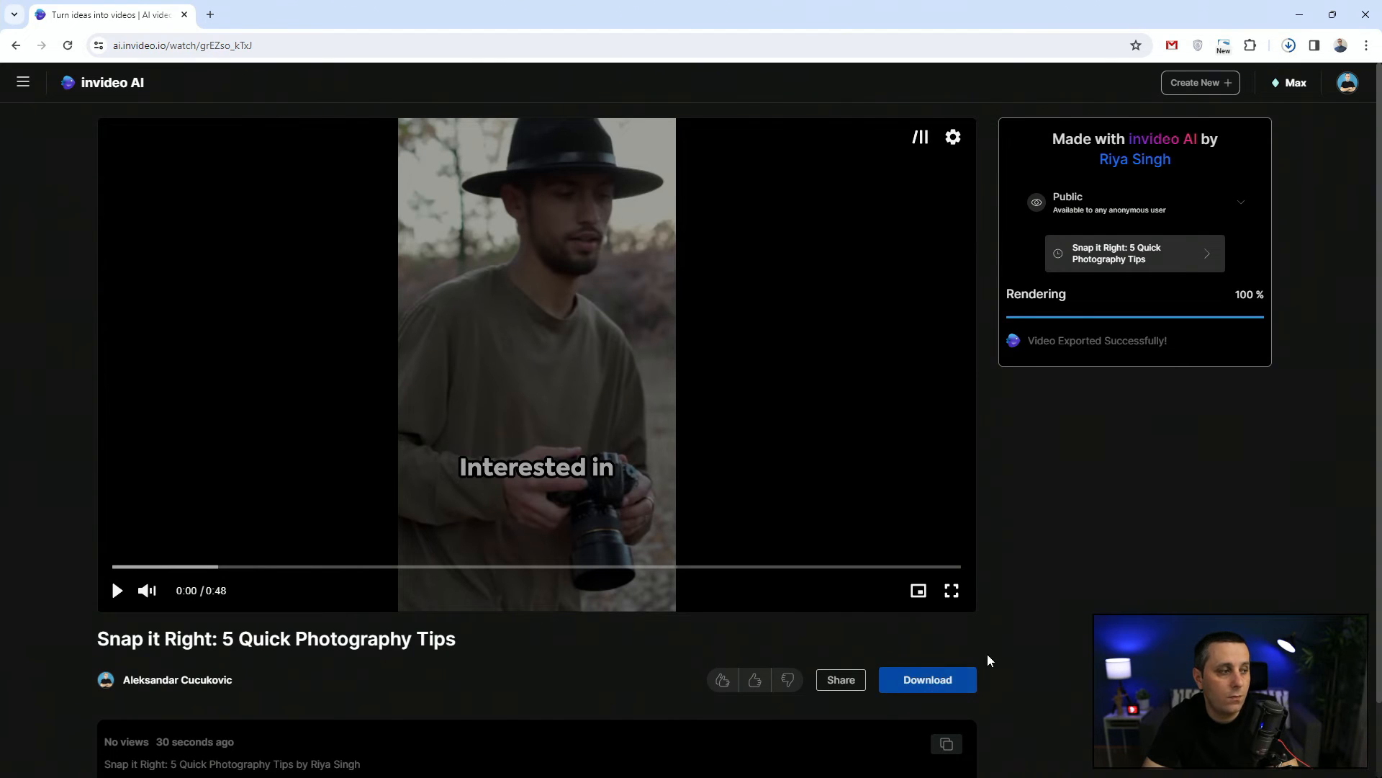
Step: Look over the exported video's page, including the player's chapter list and playback speed options
scroll(1051, 627, "down", 1)
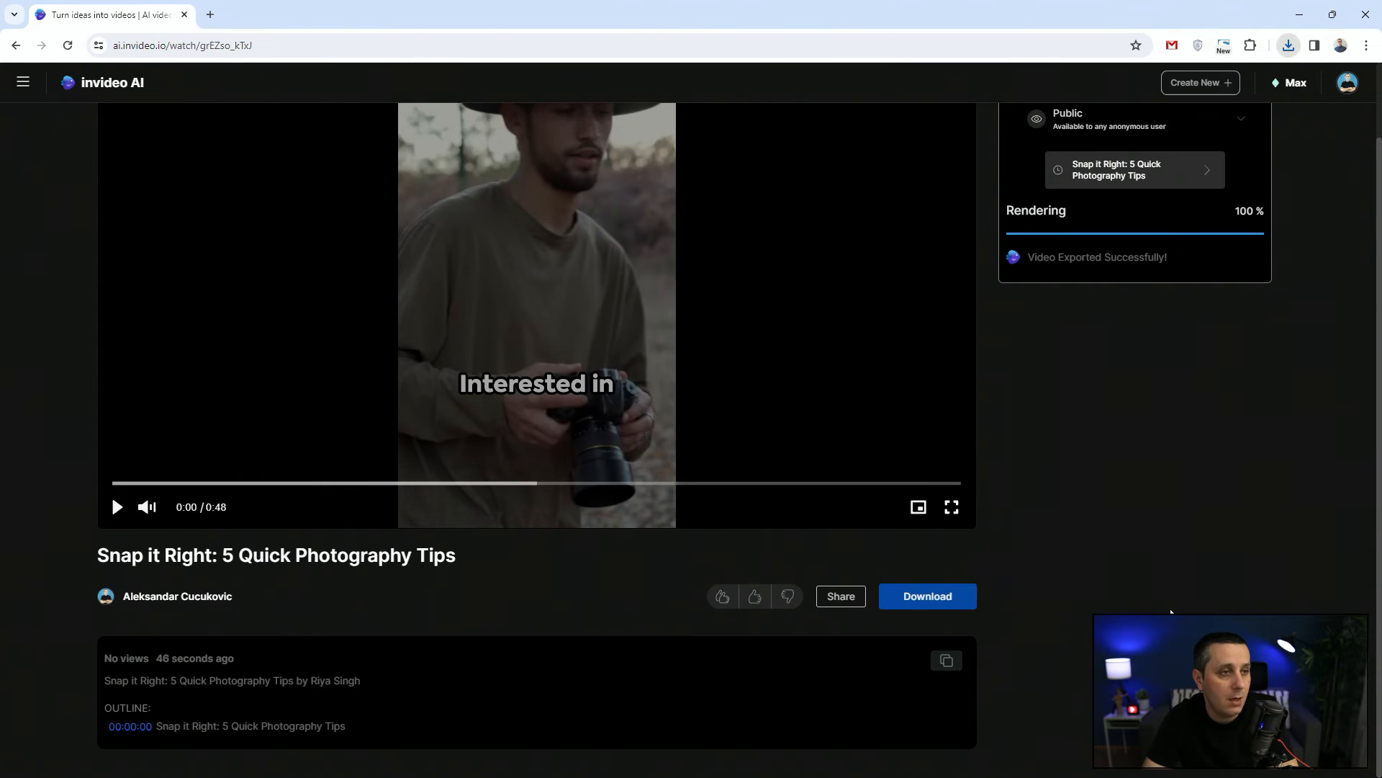
scroll(1129, 598, "up", 1)
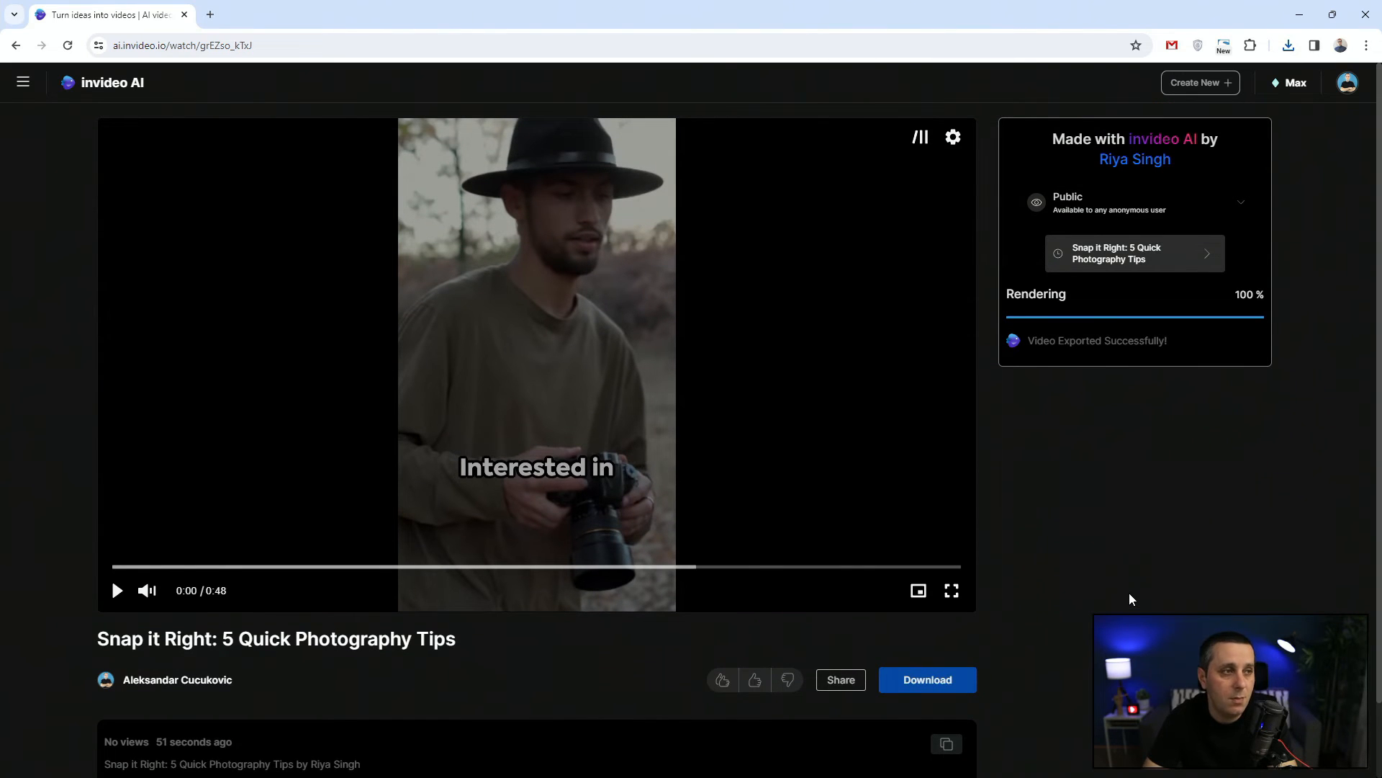
left_click(916, 140)
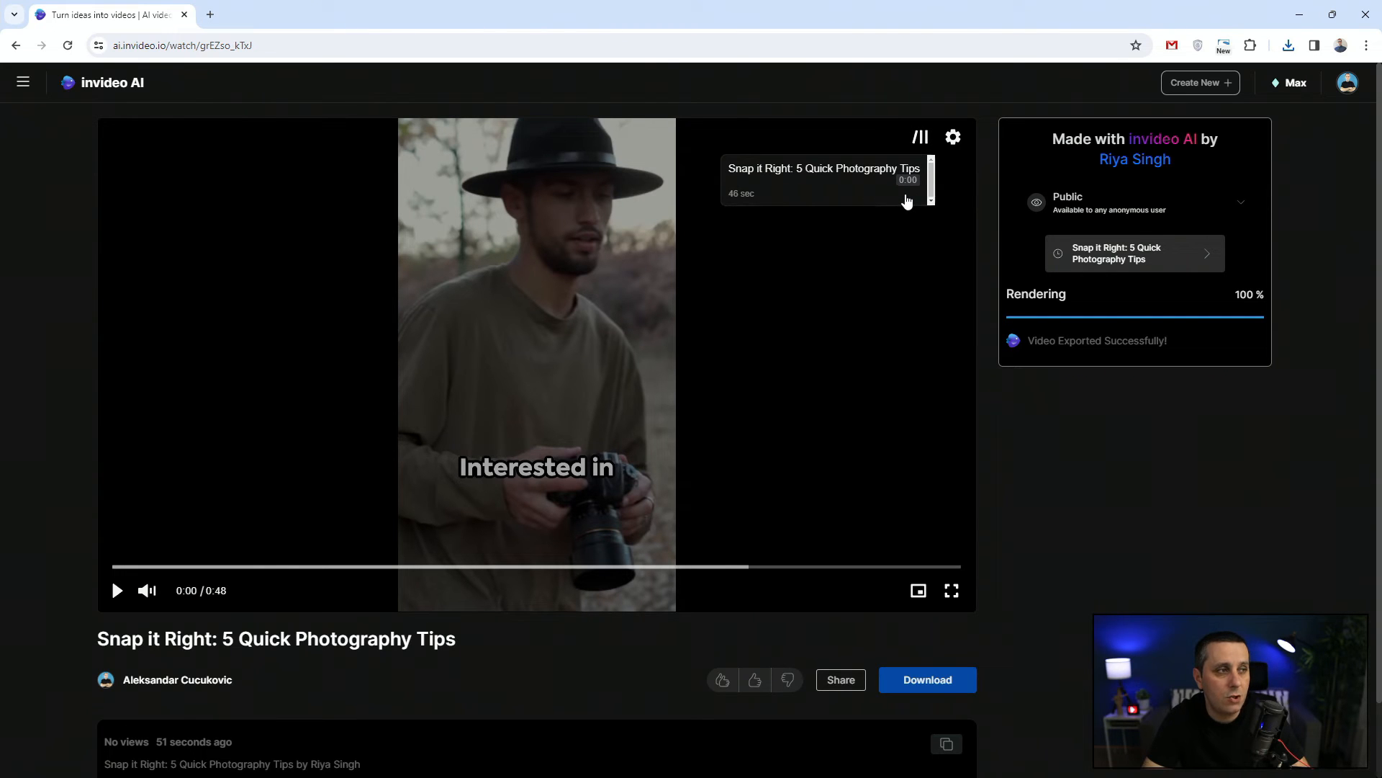
left_click(918, 142)
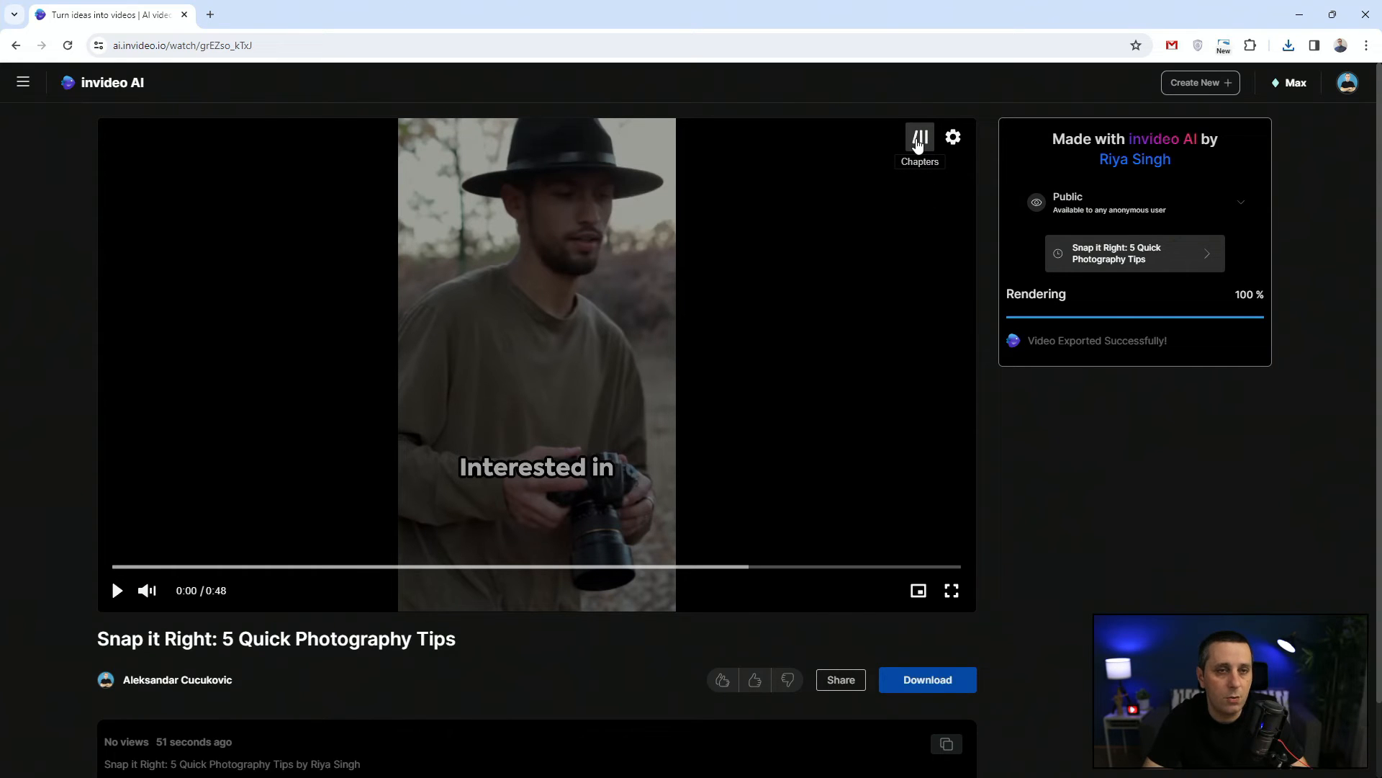
left_click(953, 138)
left_click(953, 185)
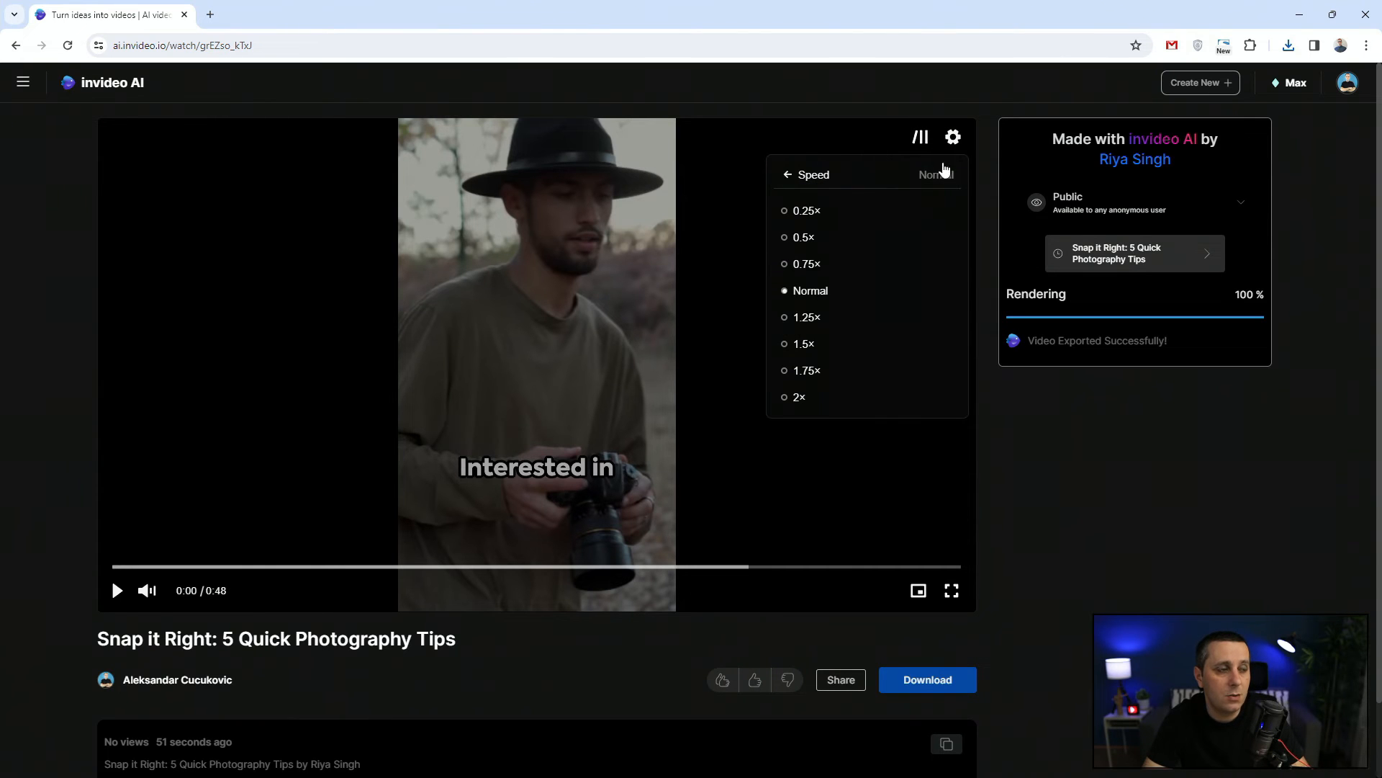
left_click(1044, 515)
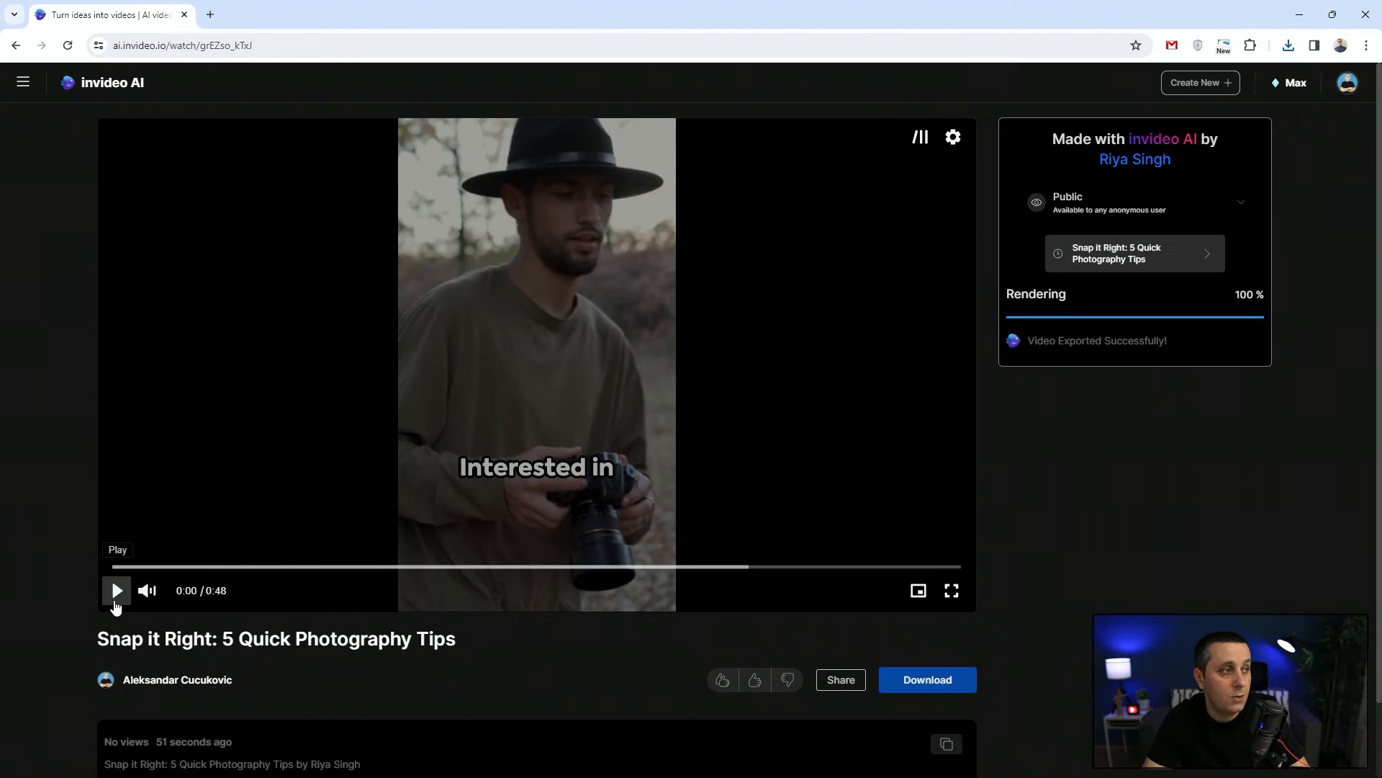
Step: Play the exported photography tips video through to its end with the volume at about 63%
left_click(115, 604)
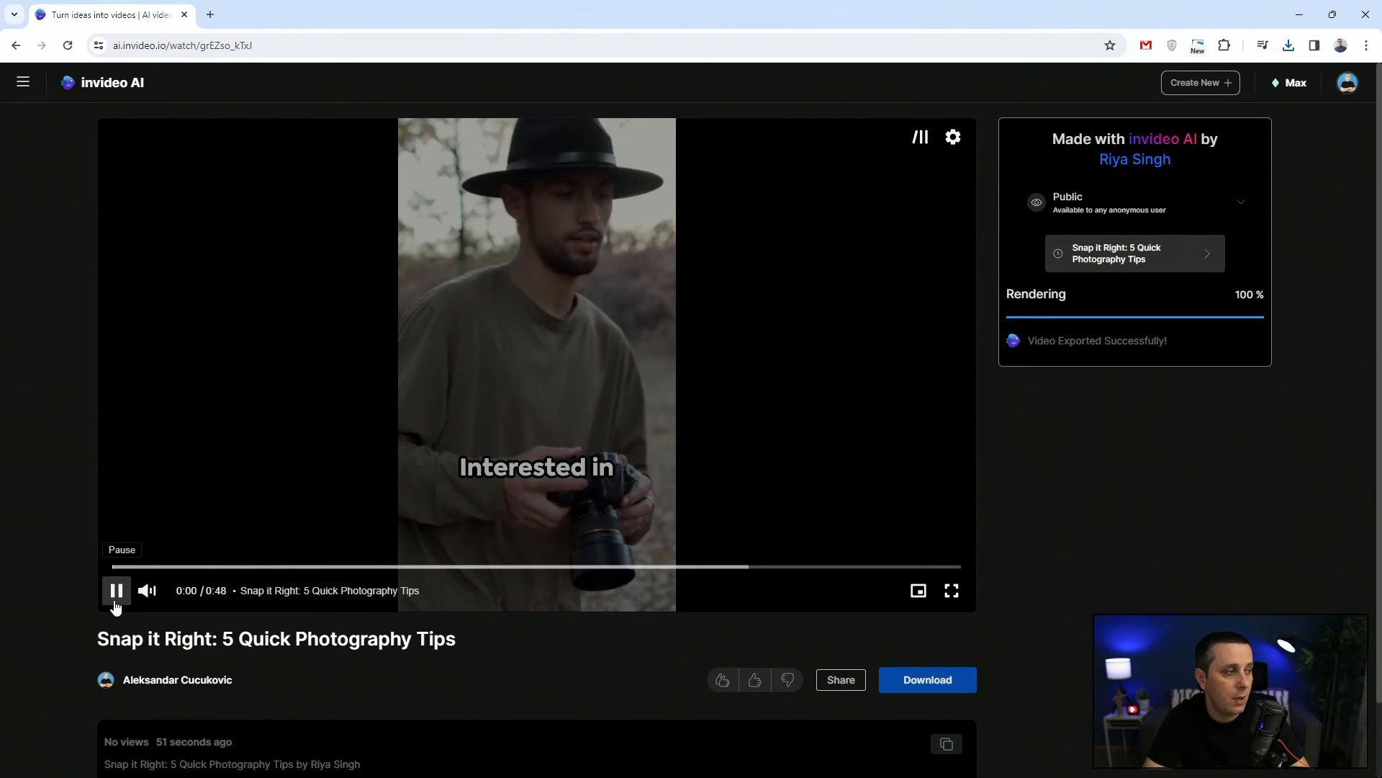
left_click_drag(190, 592, 207, 592)
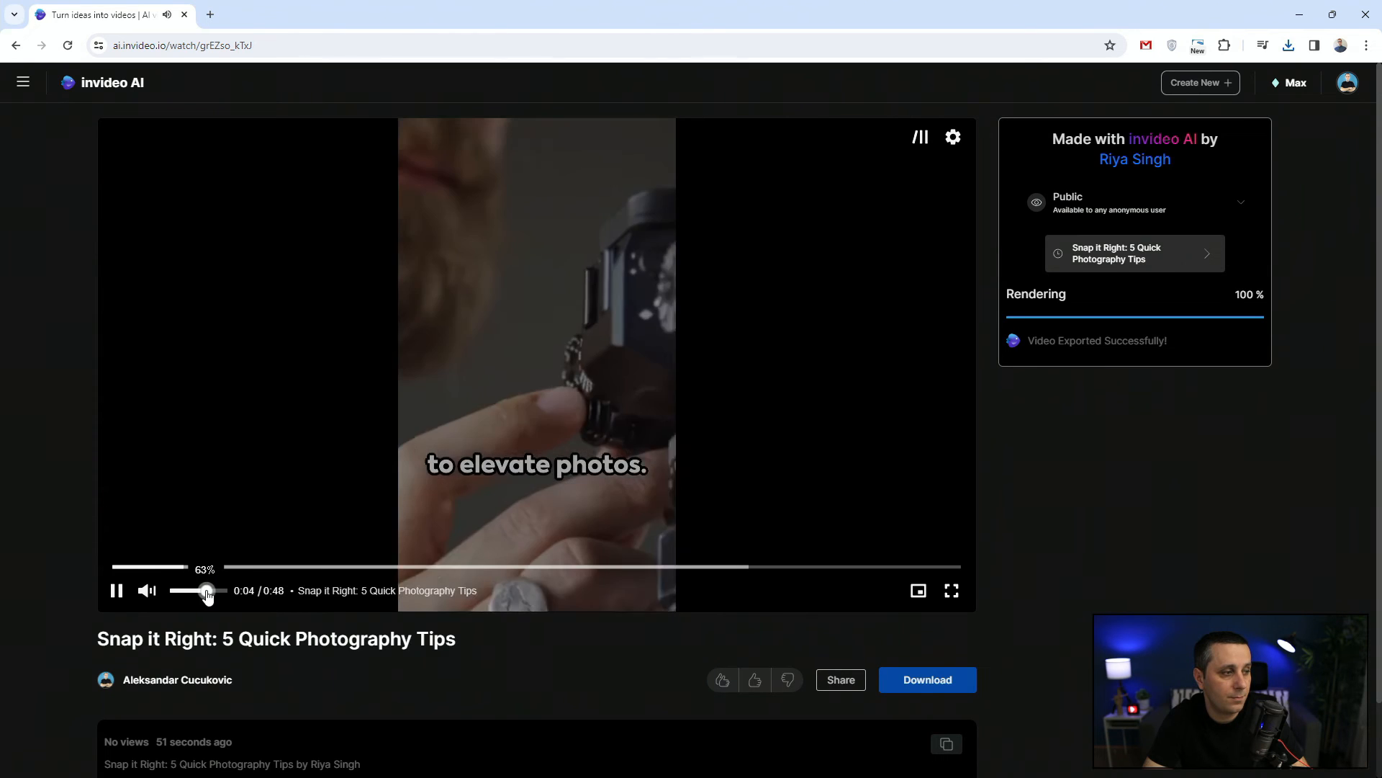
left_click(119, 600)
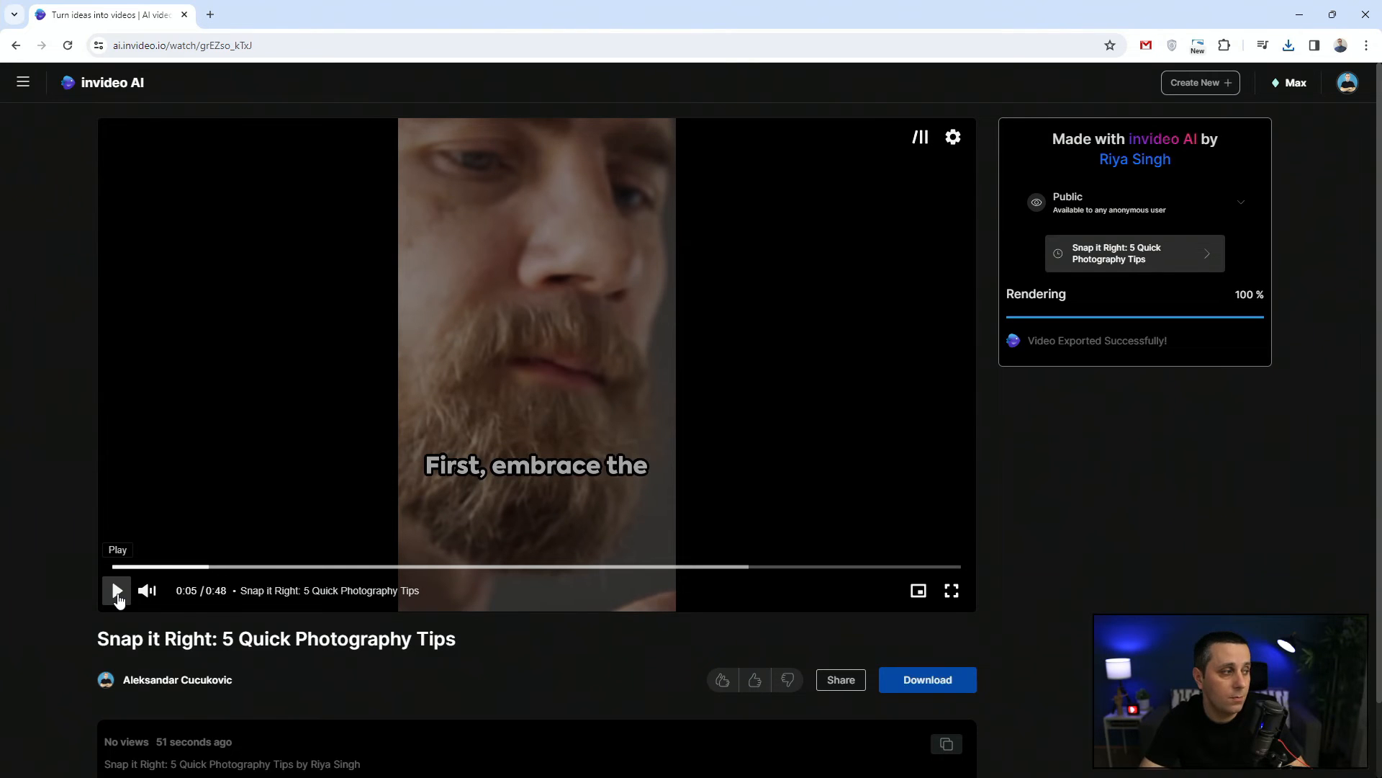
left_click(118, 597)
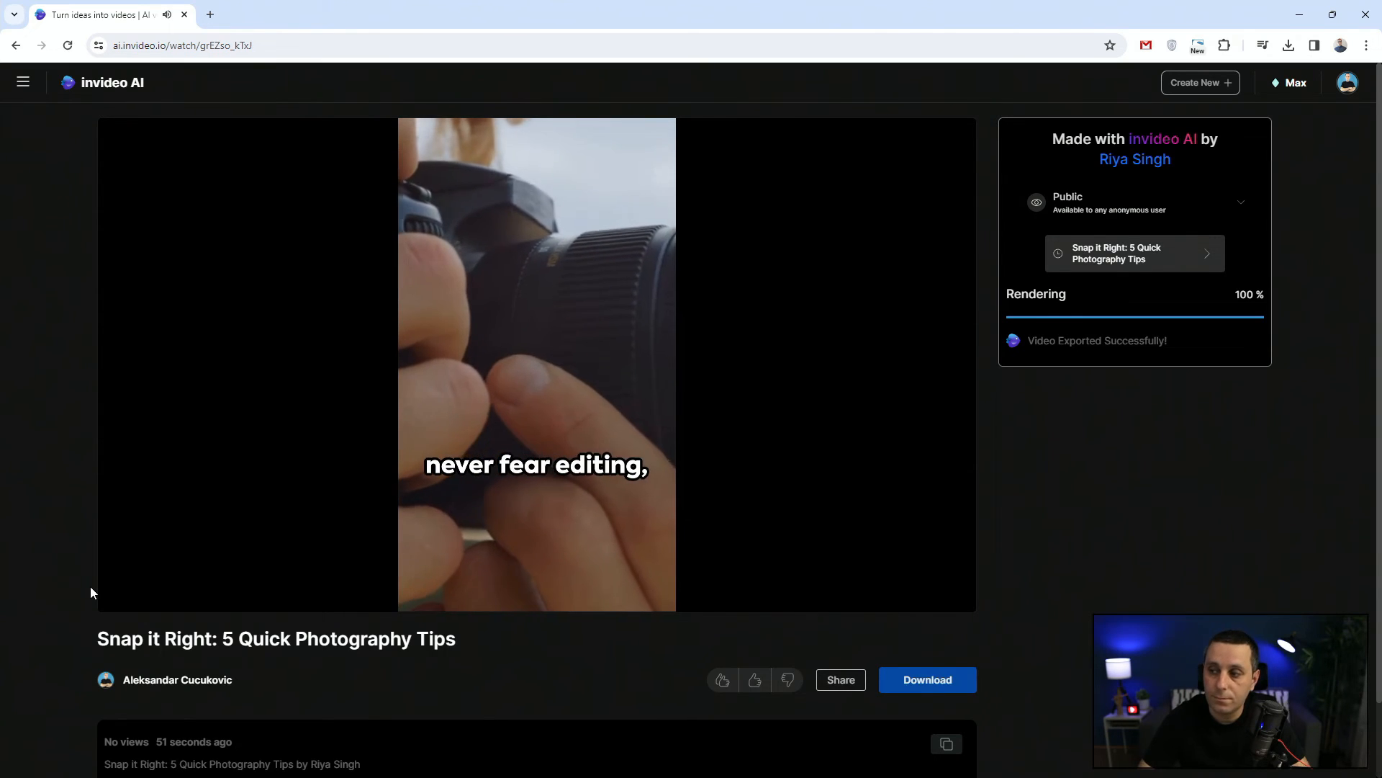
mouse_move(120, 590)
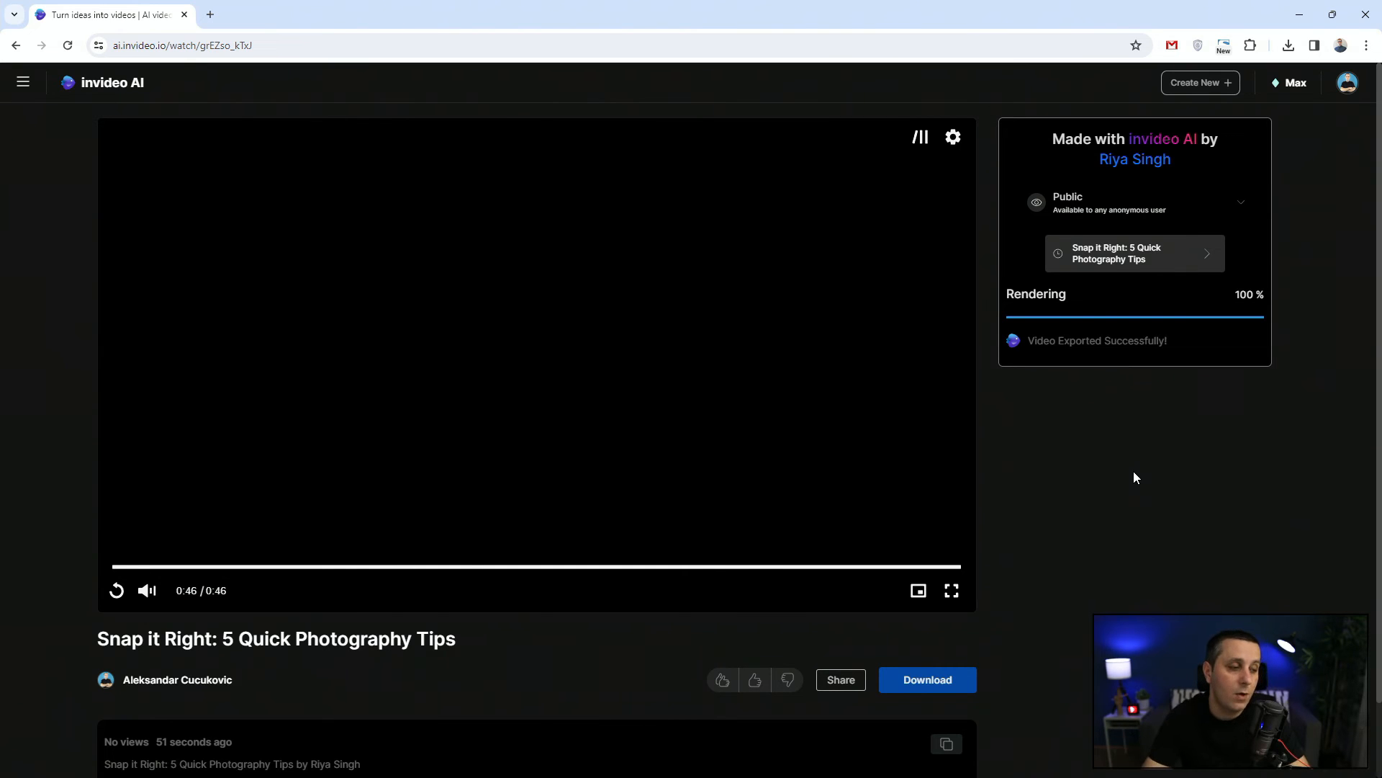
Step: Examine the sharing permission choices for the exported video and close the sharing dialog without changing them
left_click(840, 680)
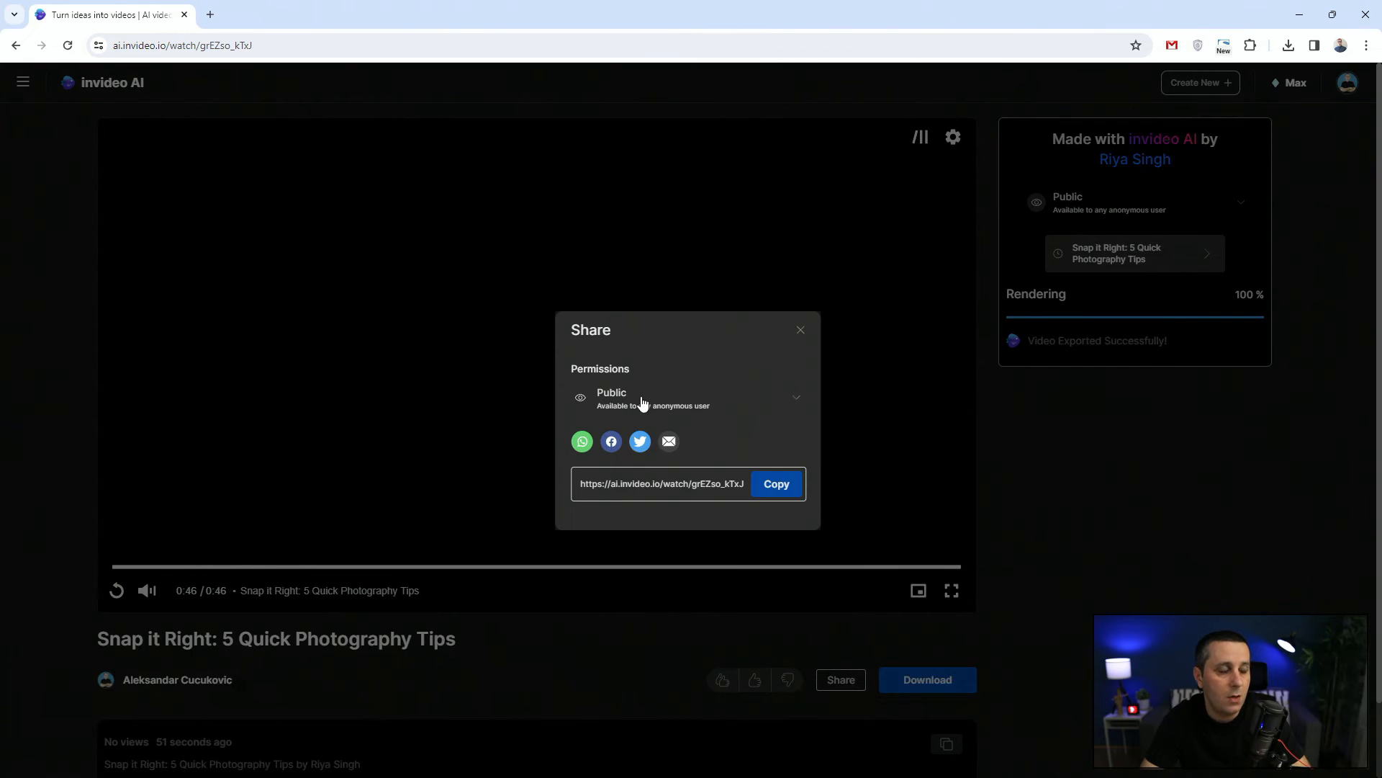
left_click(803, 399)
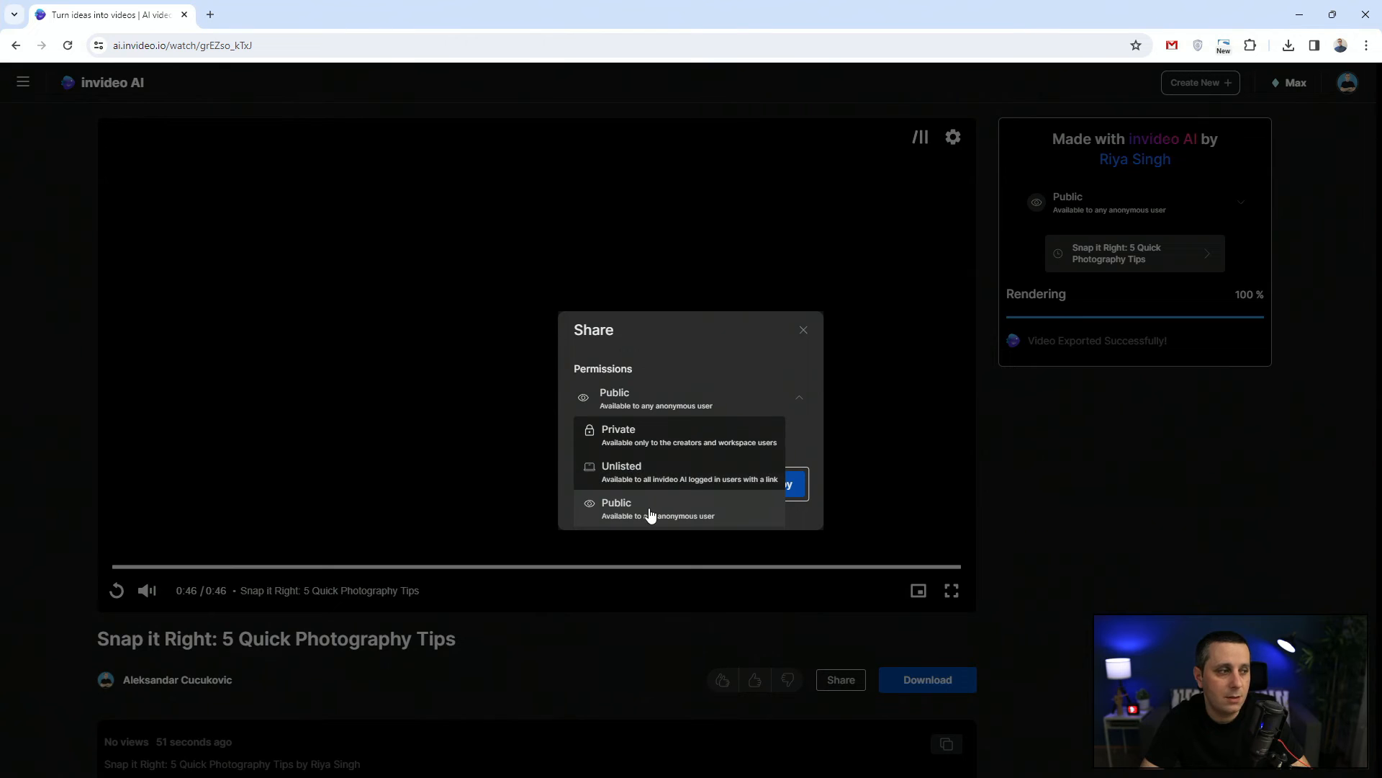
left_click(812, 331)
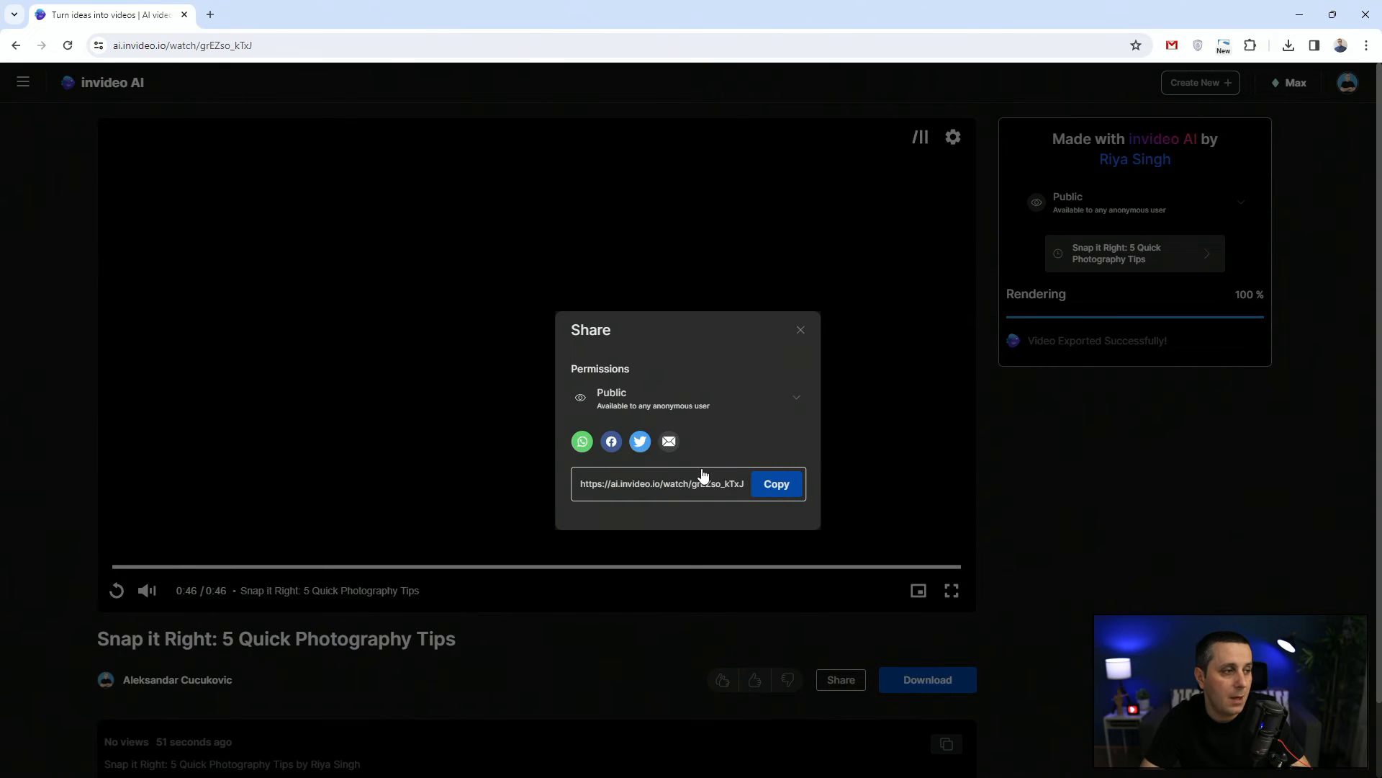
left_click(801, 331)
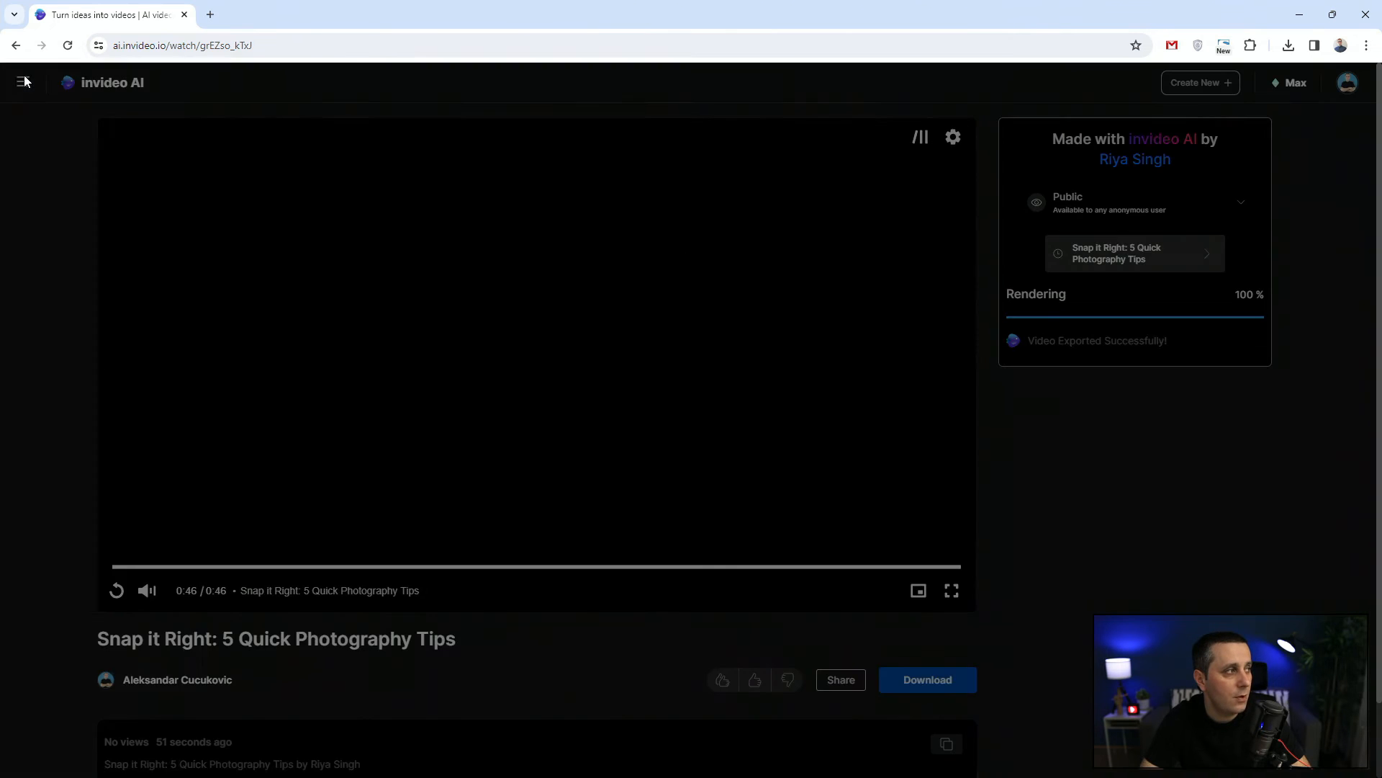
Step: View the workspace's full project history and return to the home page
left_click(23, 82)
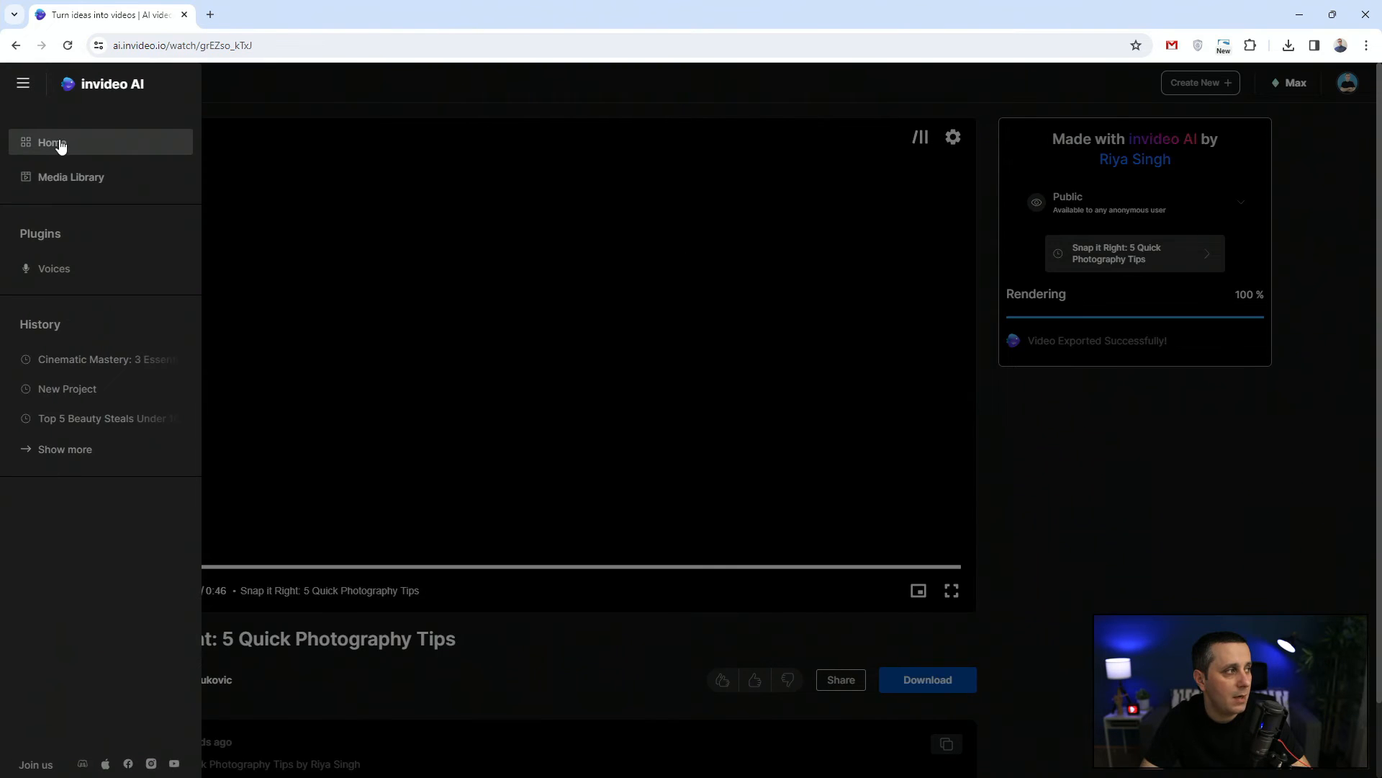
left_click(58, 144)
left_click(67, 449)
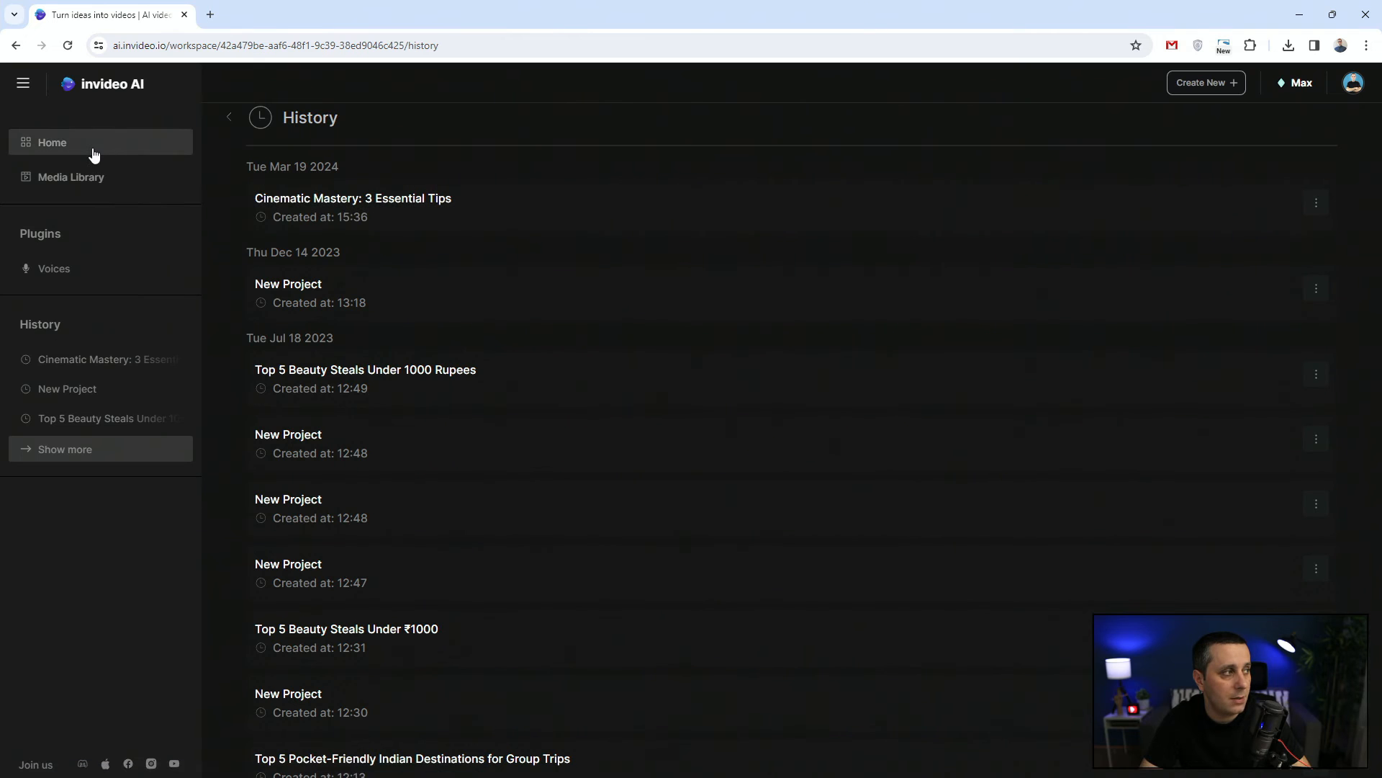
left_click(94, 155)
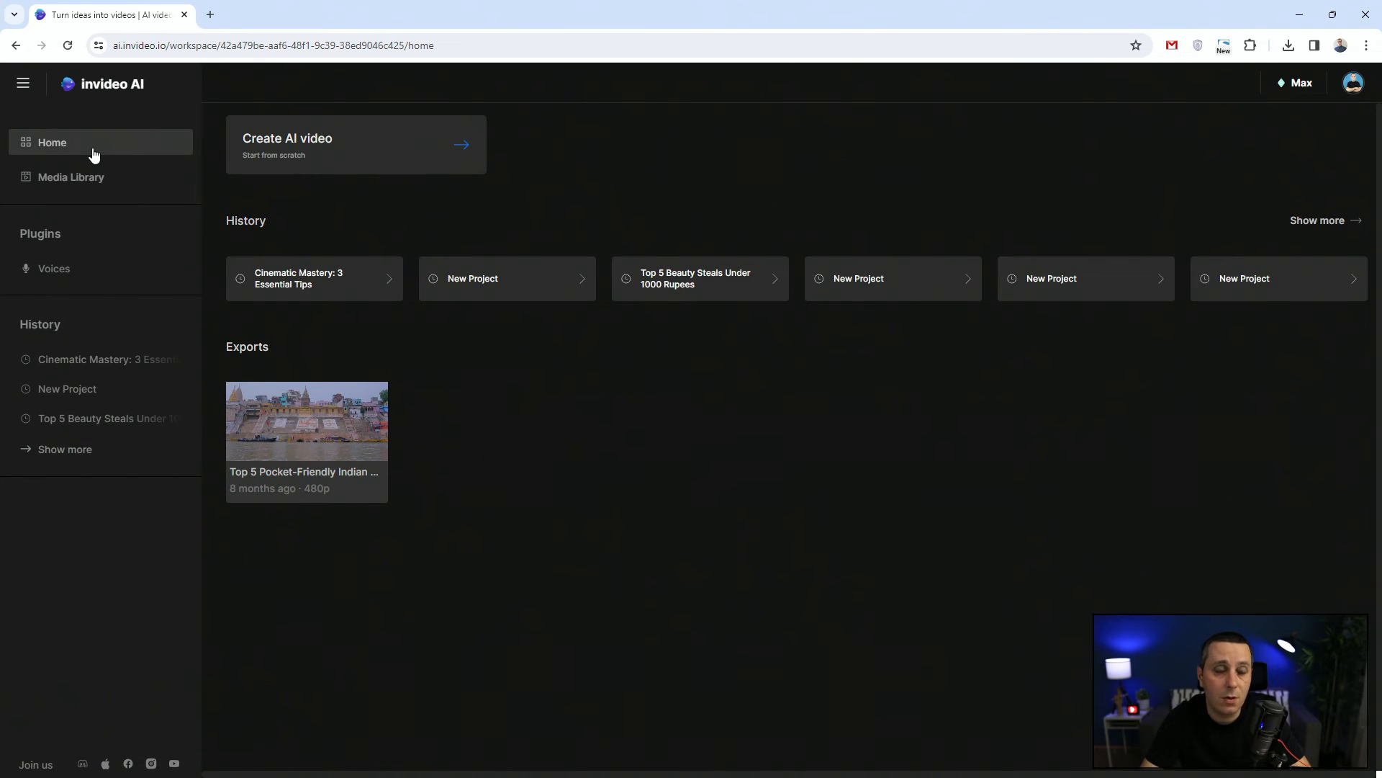
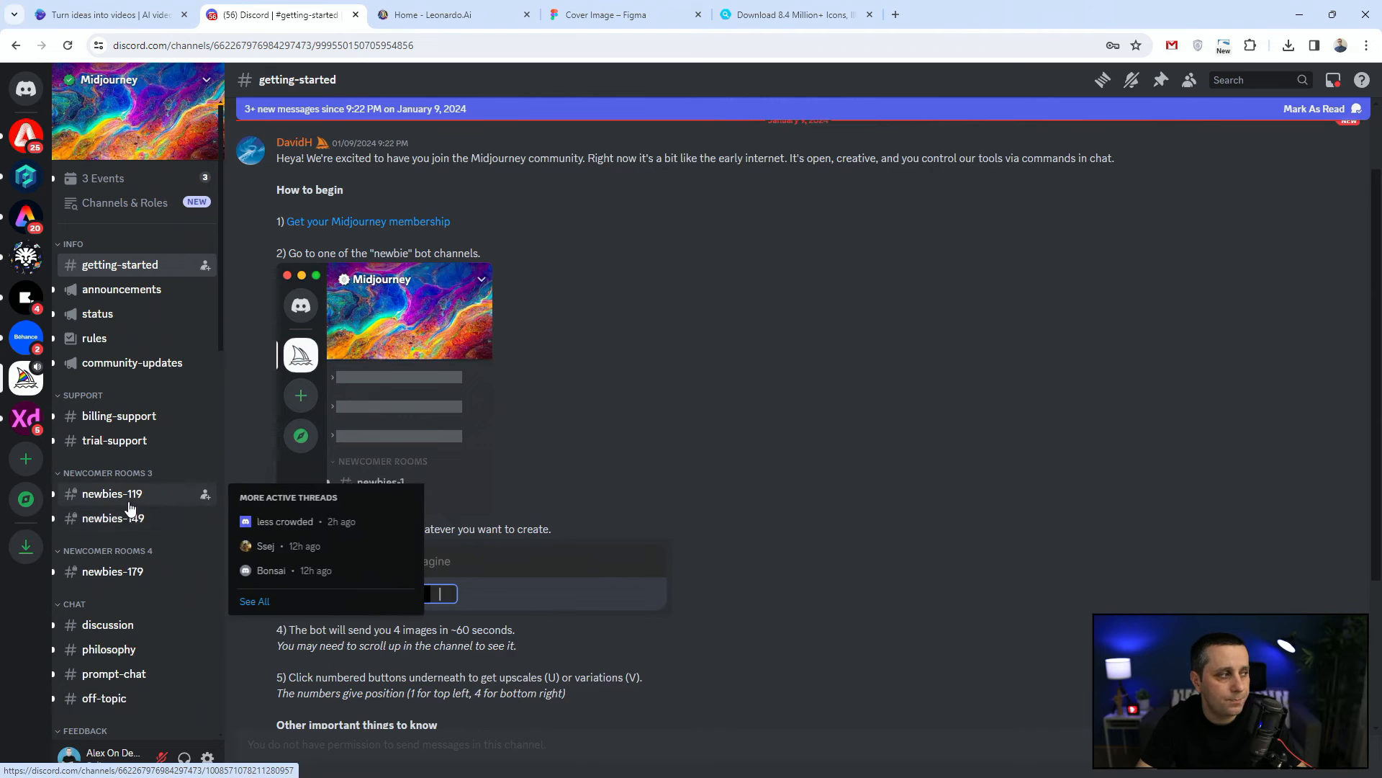
Step: Browse the generated images and prompts that other members posted in Midjourney's newbies-119 channel on Discord
left_click(129, 496)
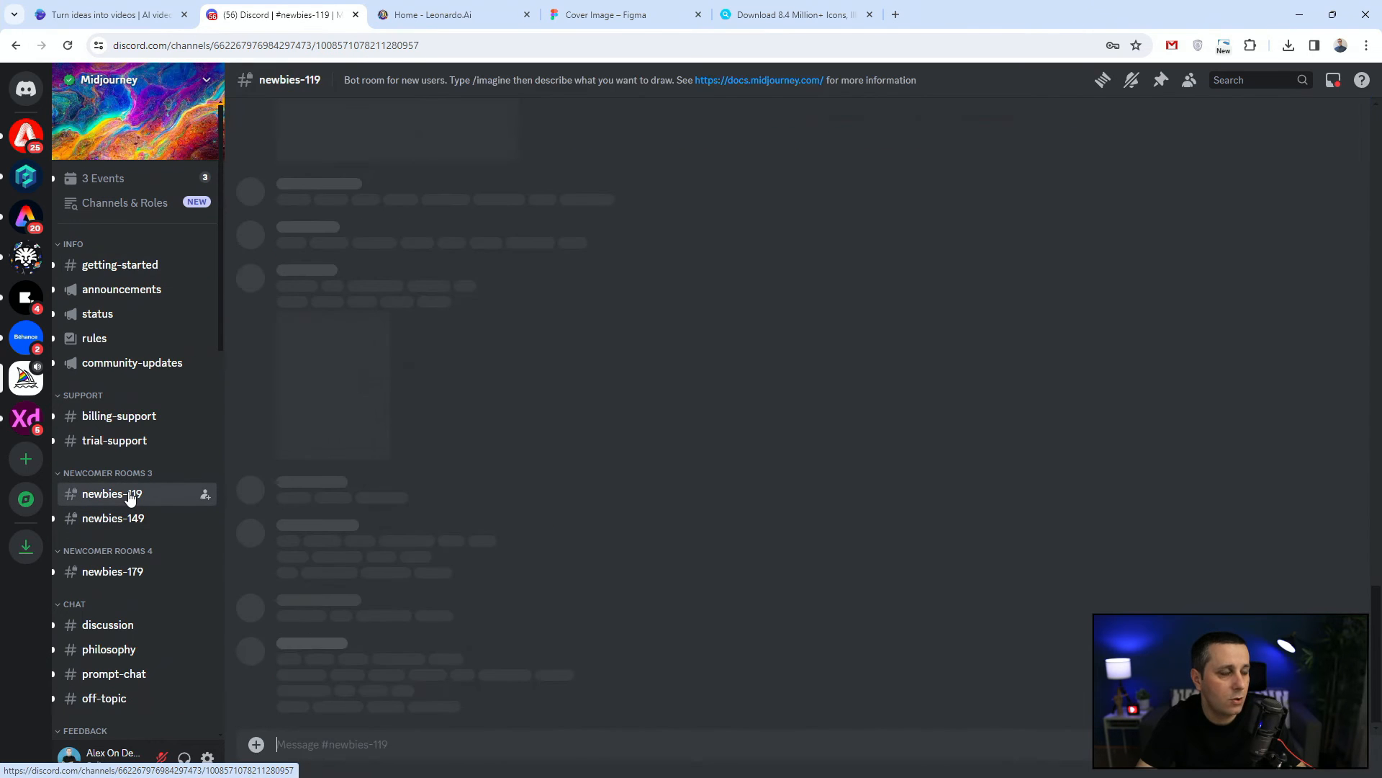
scroll(743, 533, "down", 7)
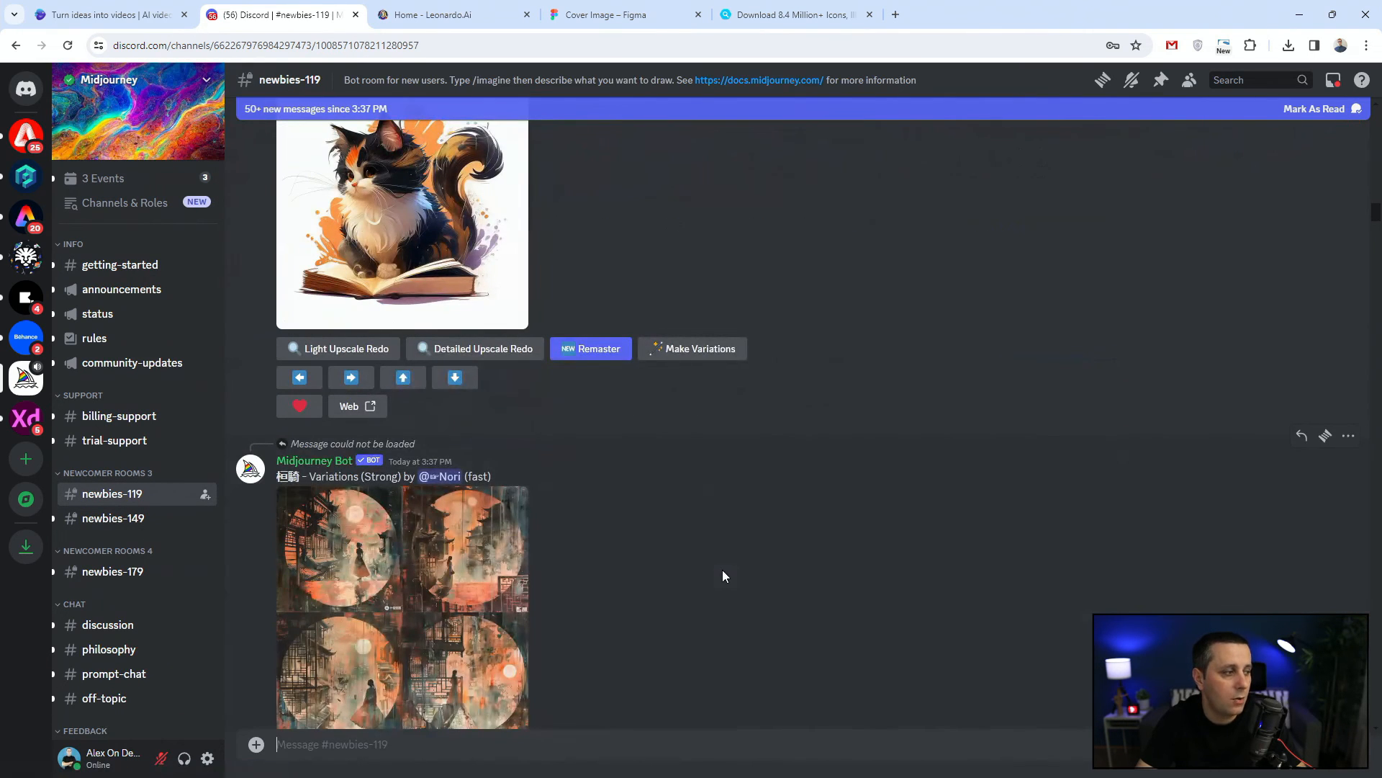
scroll(717, 561, "down", 3)
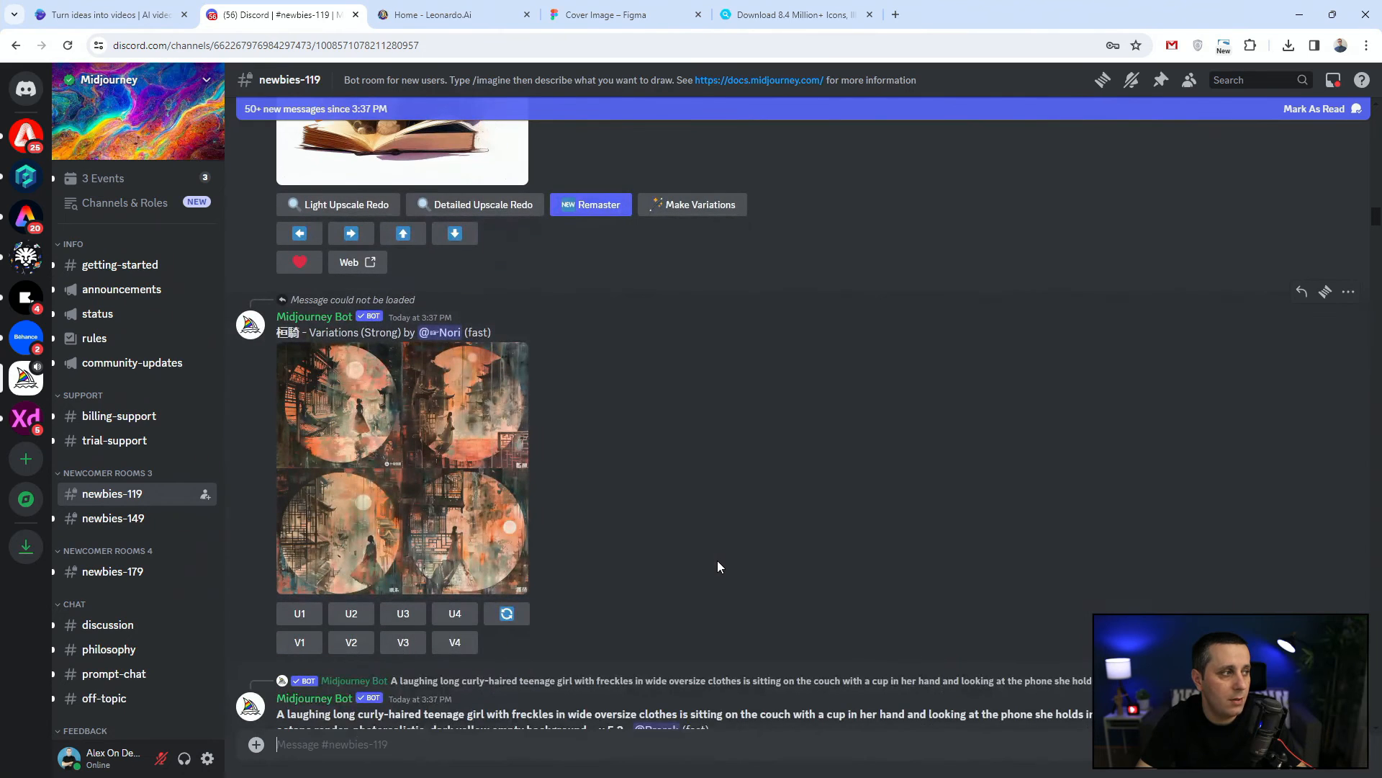
scroll(717, 560, "down", 4)
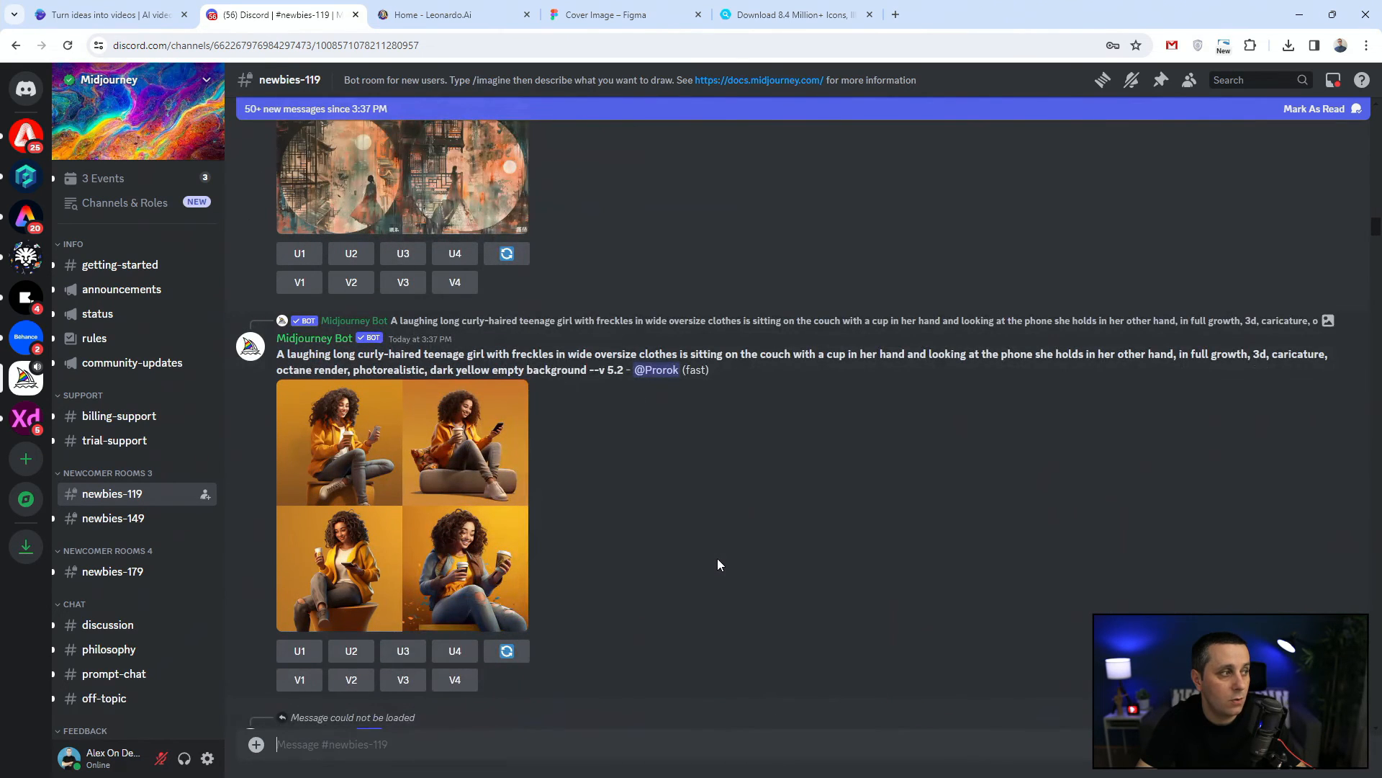
scroll(718, 563, "down", 1)
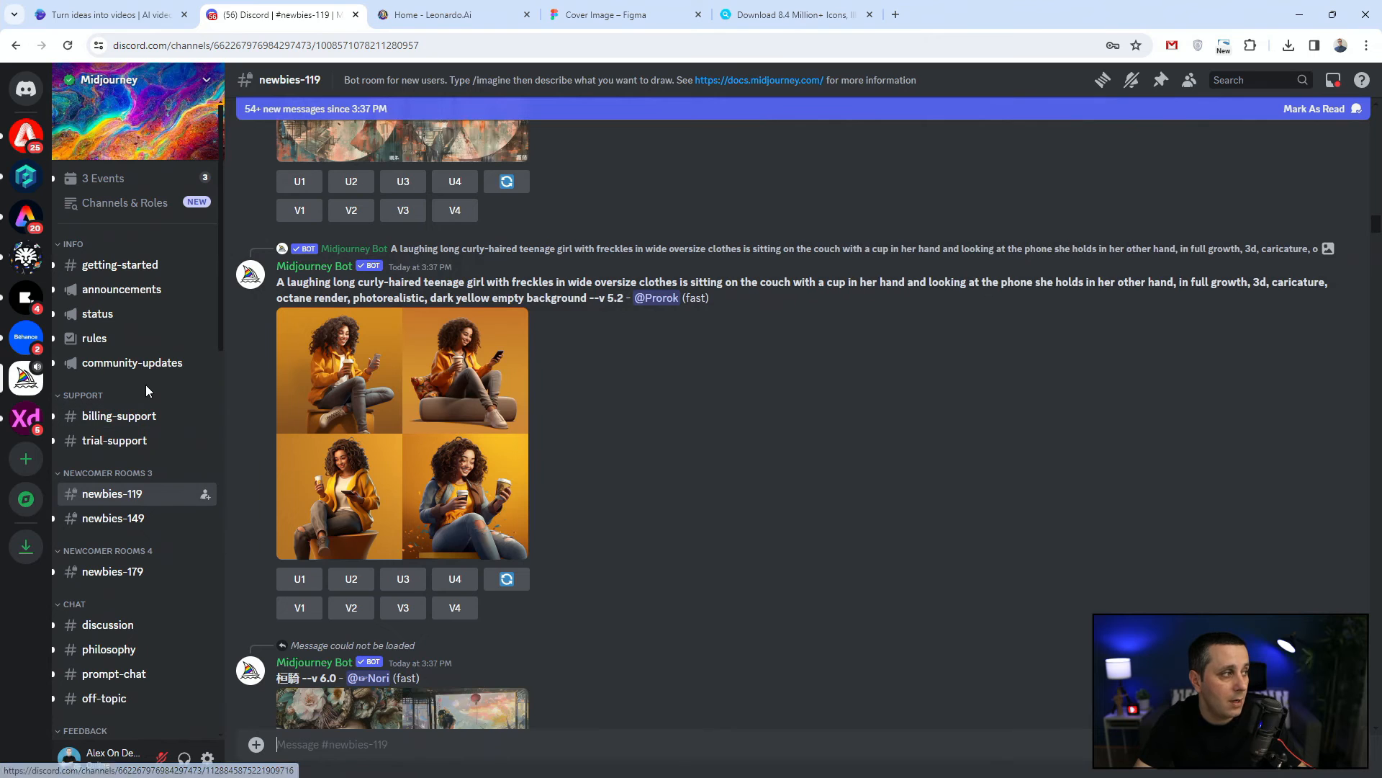
Step: Review the /imagine instructions in the getting-started channel and return to the latest messages in newbies-119
left_click(126, 265)
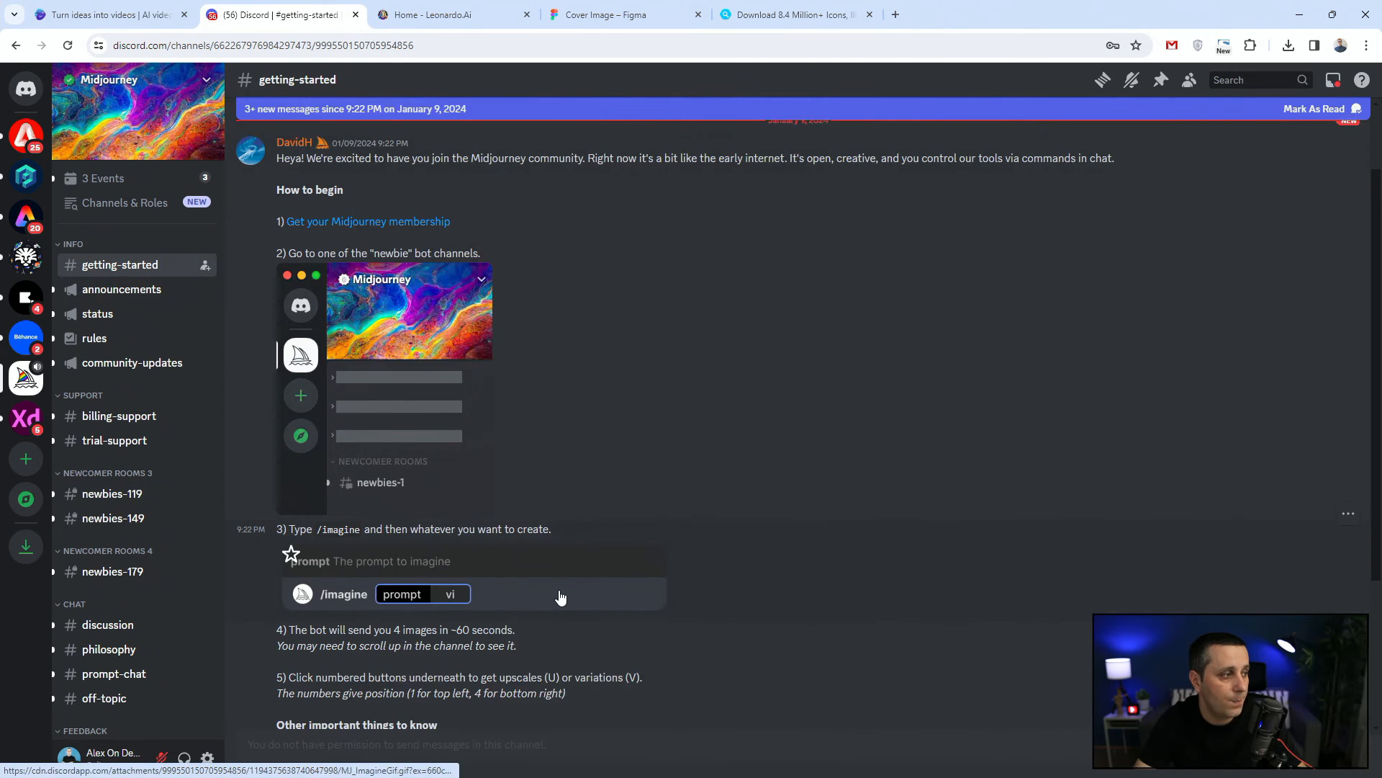
scroll(559, 596, "down", 1)
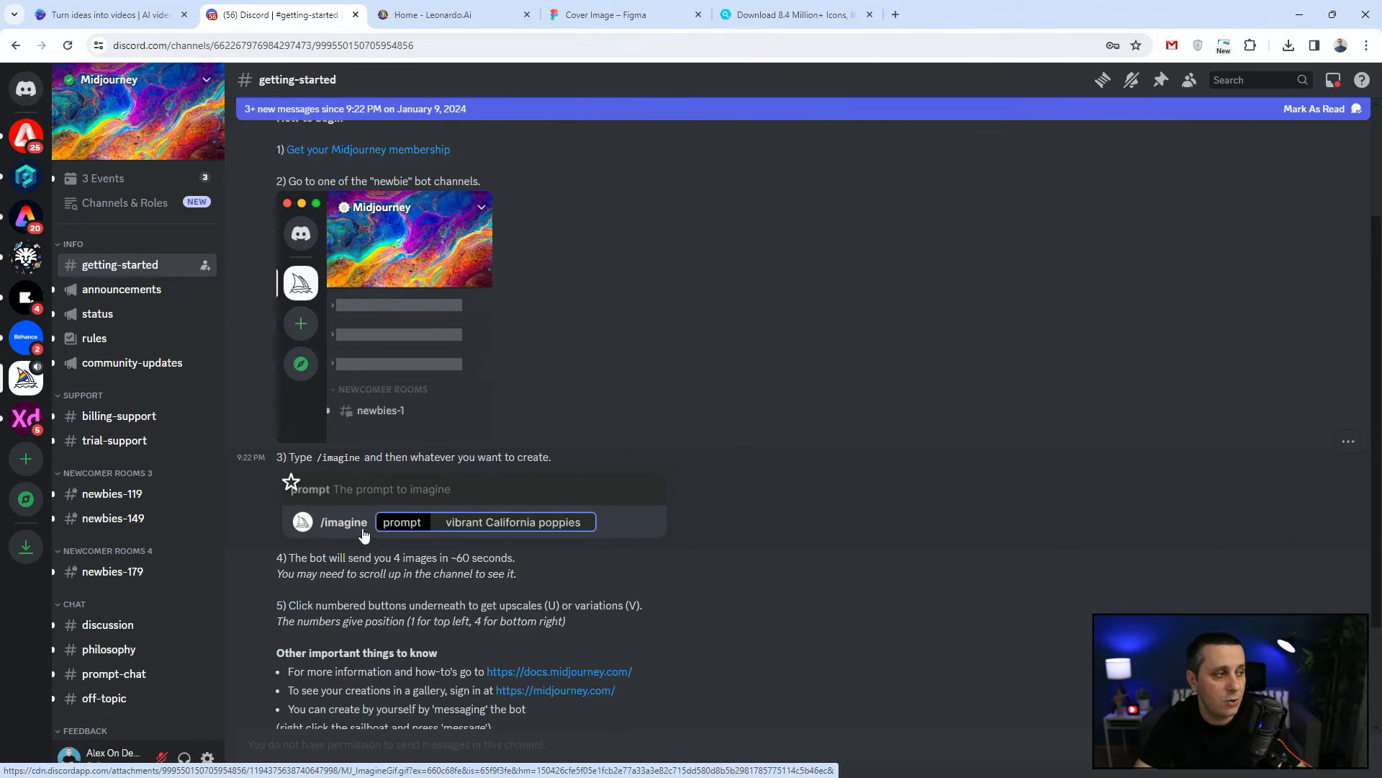
mouse_move(164, 496)
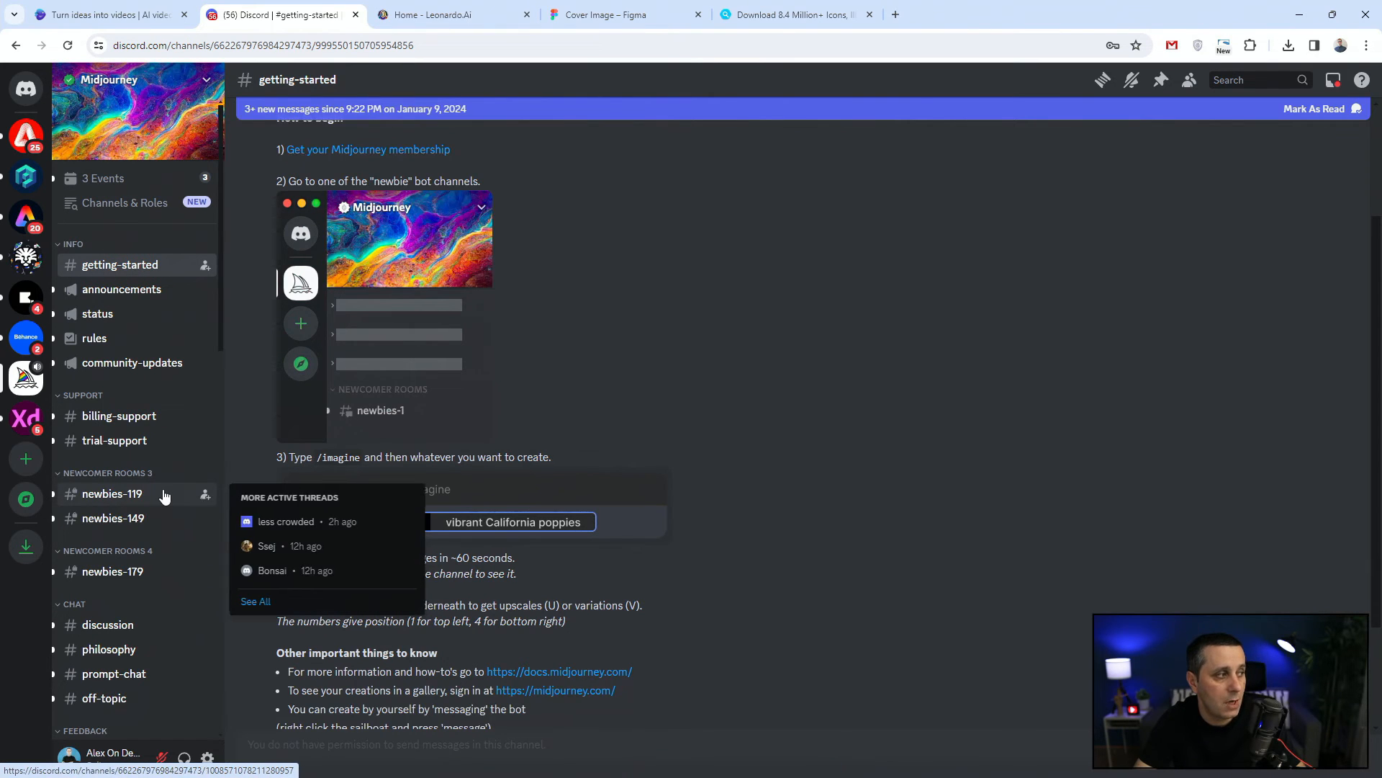
left_click(164, 494)
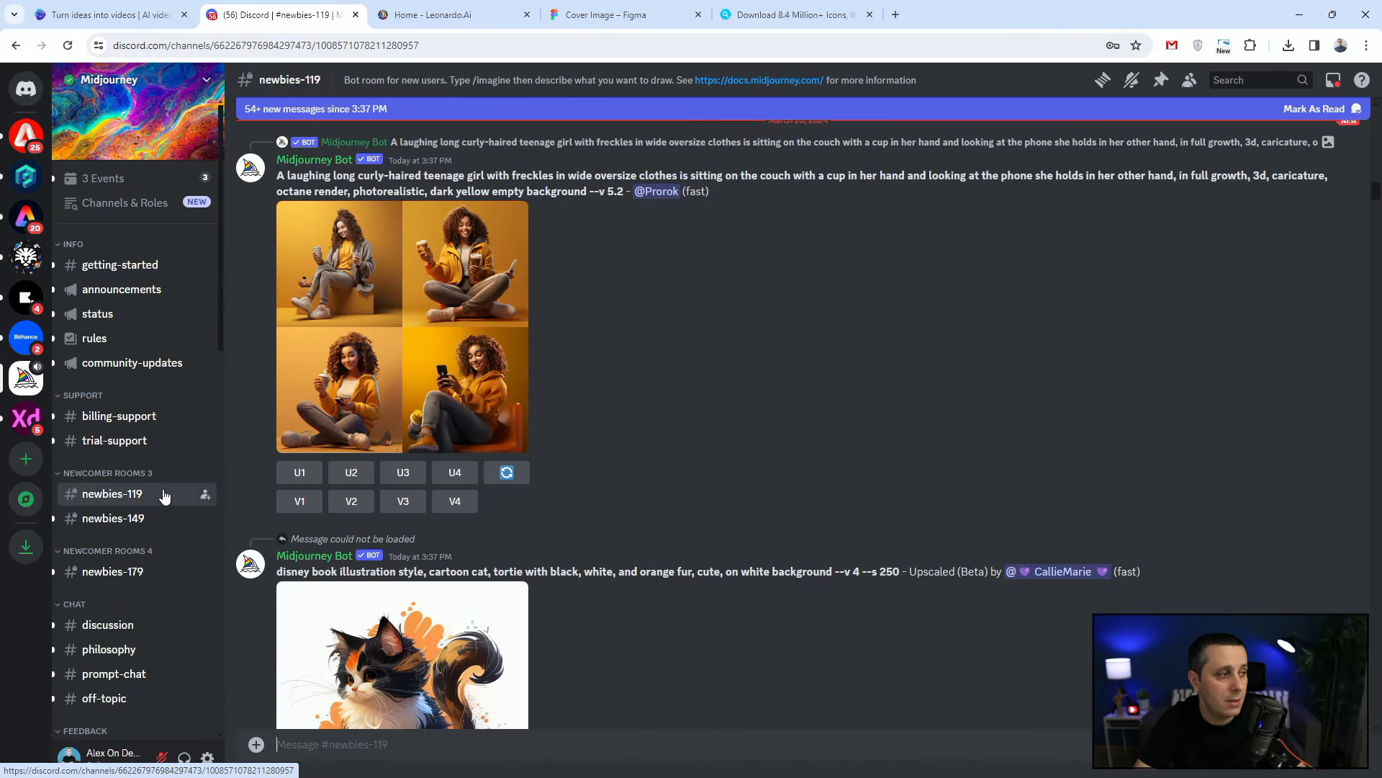
scroll(633, 427, "down", 10)
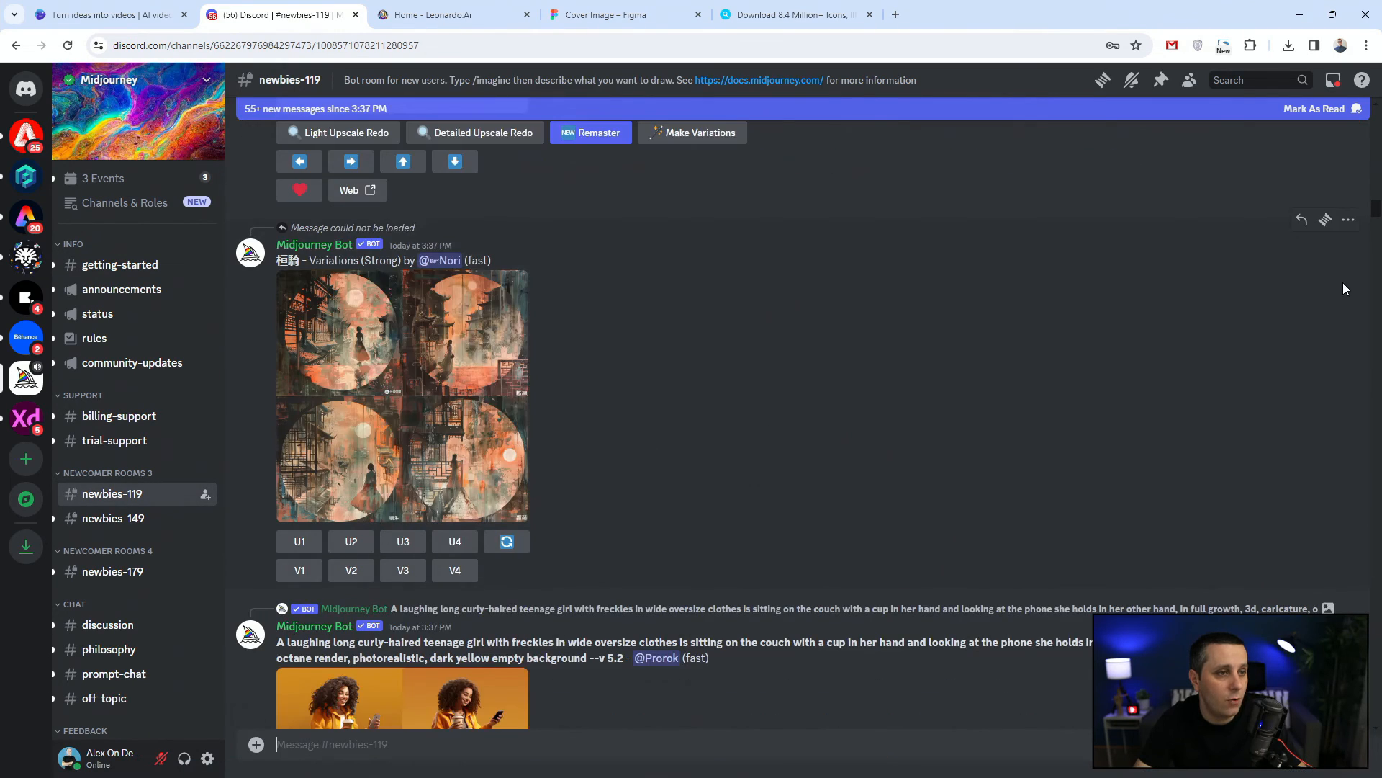
left_click_drag(1376, 211, 1378, 727)
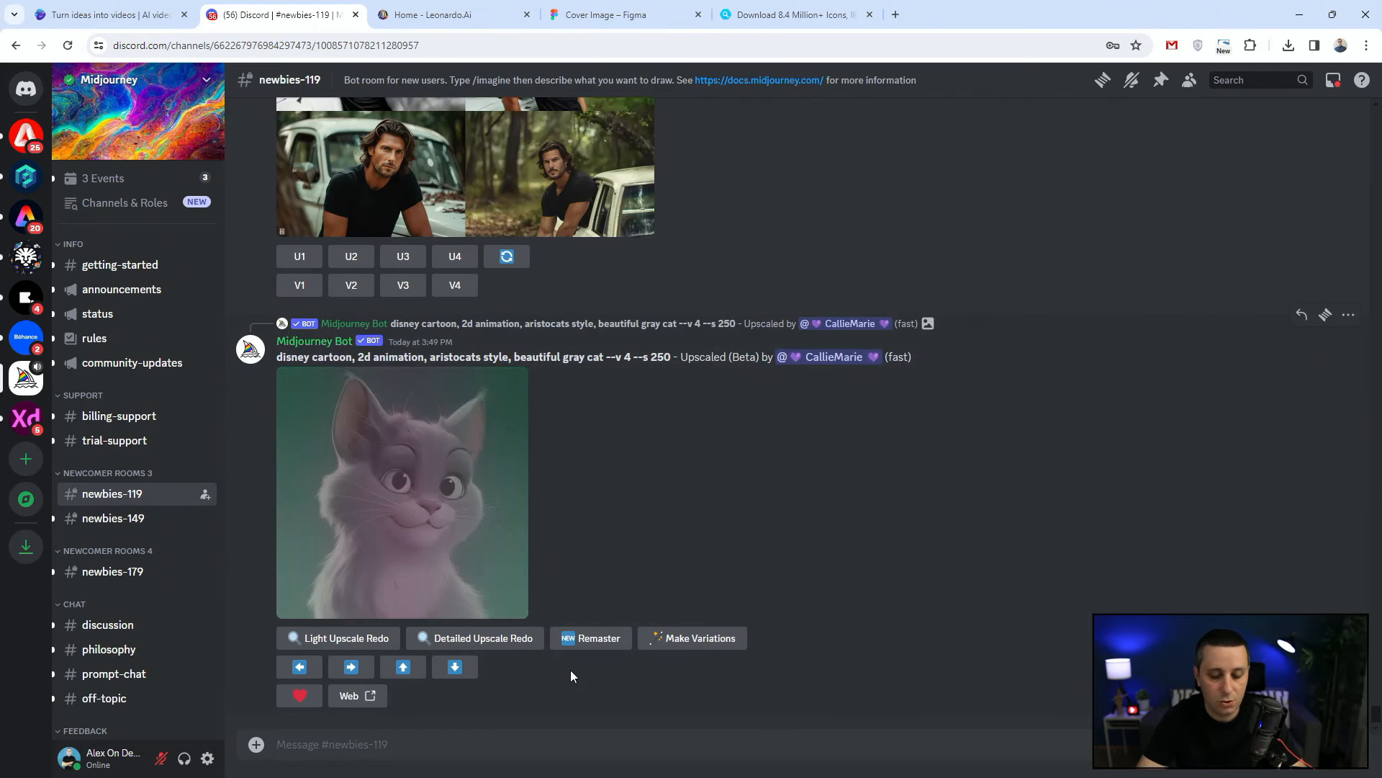
Step: Try to generate Midjourney images with the /imagine prompt "3d model of the DSLR camera, black body with wide angle lens attached."
type("/imagine")
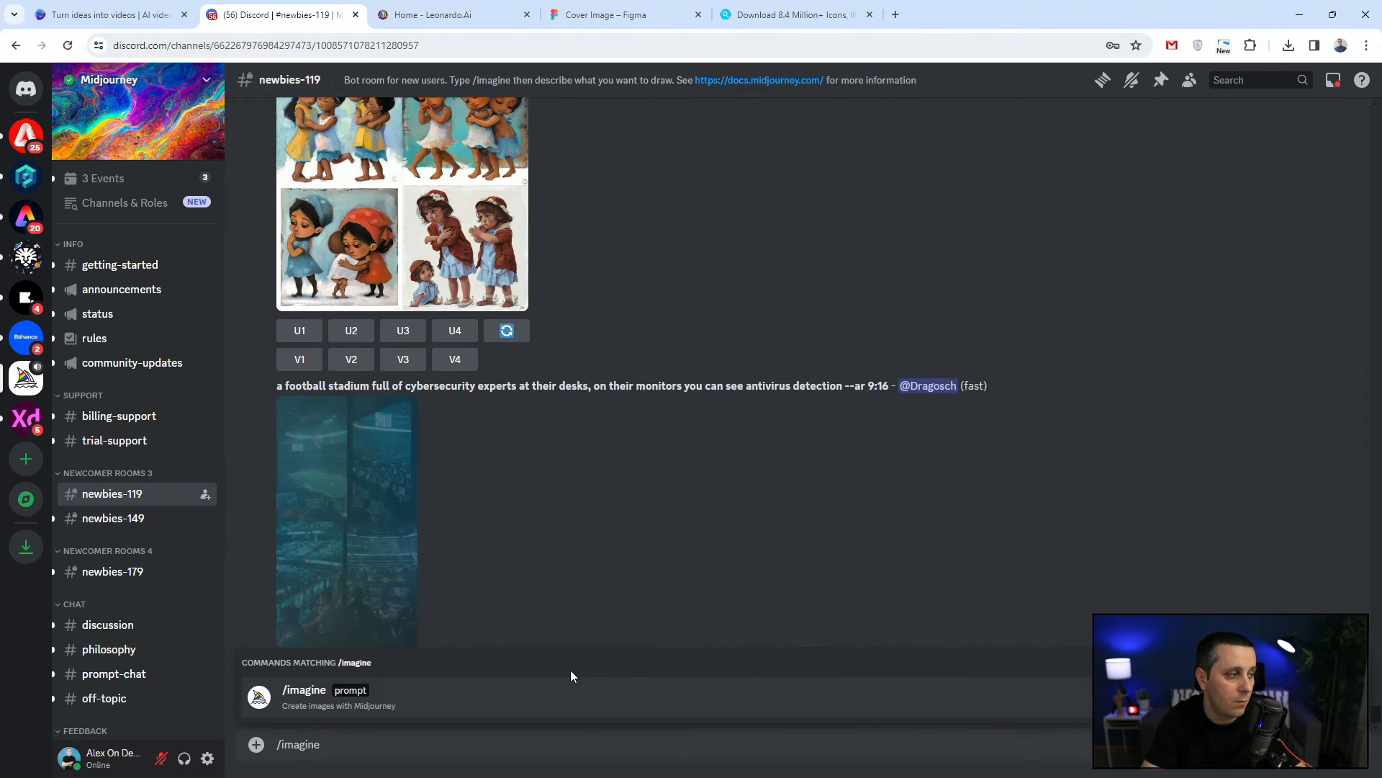
key("Return")
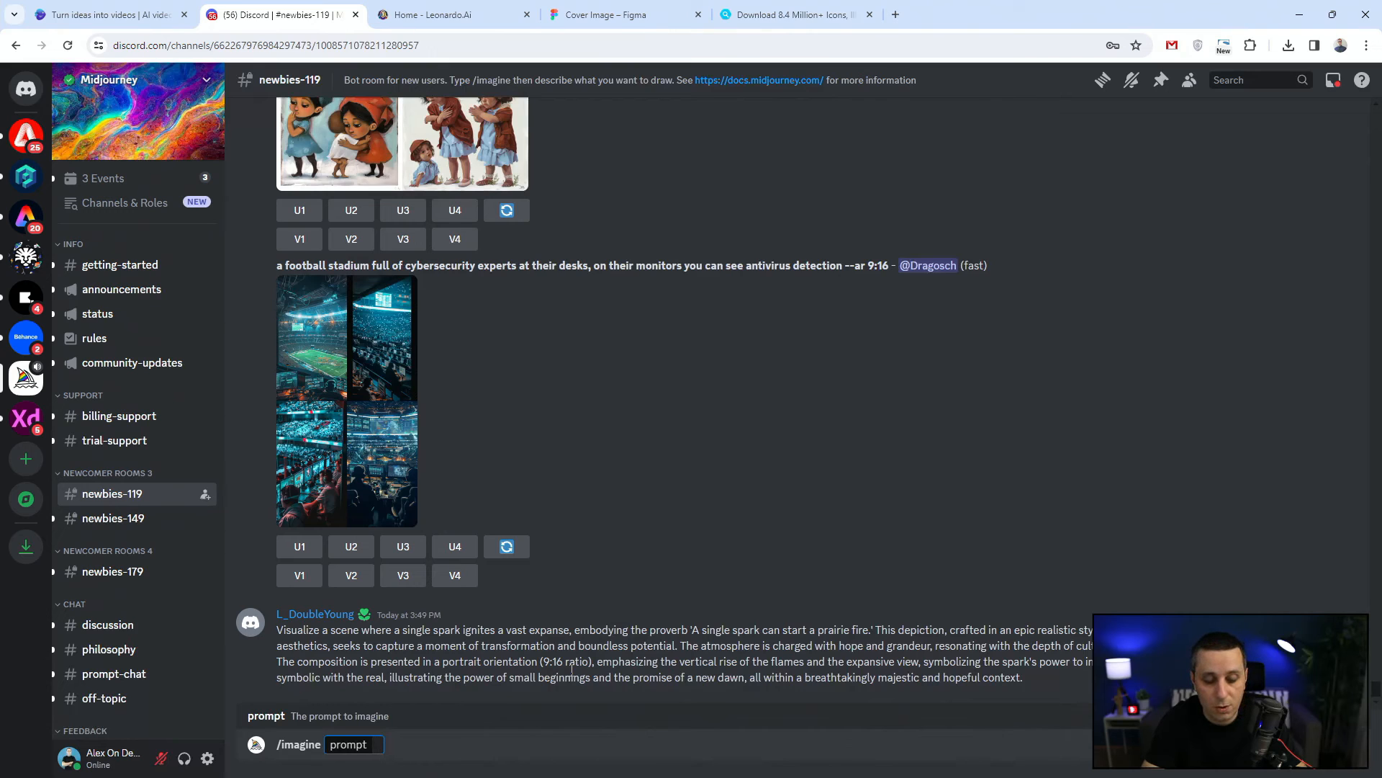
type("3d m")
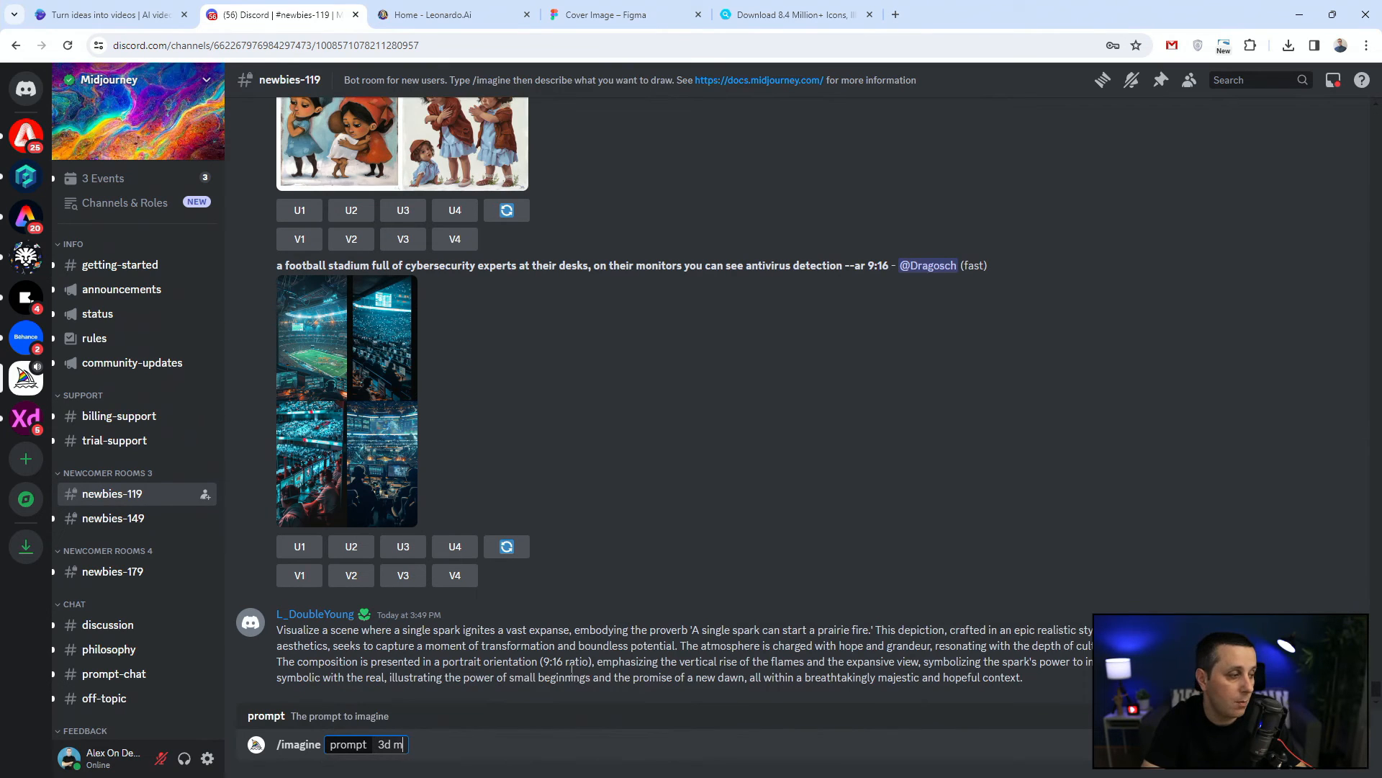
type("odel of the D")
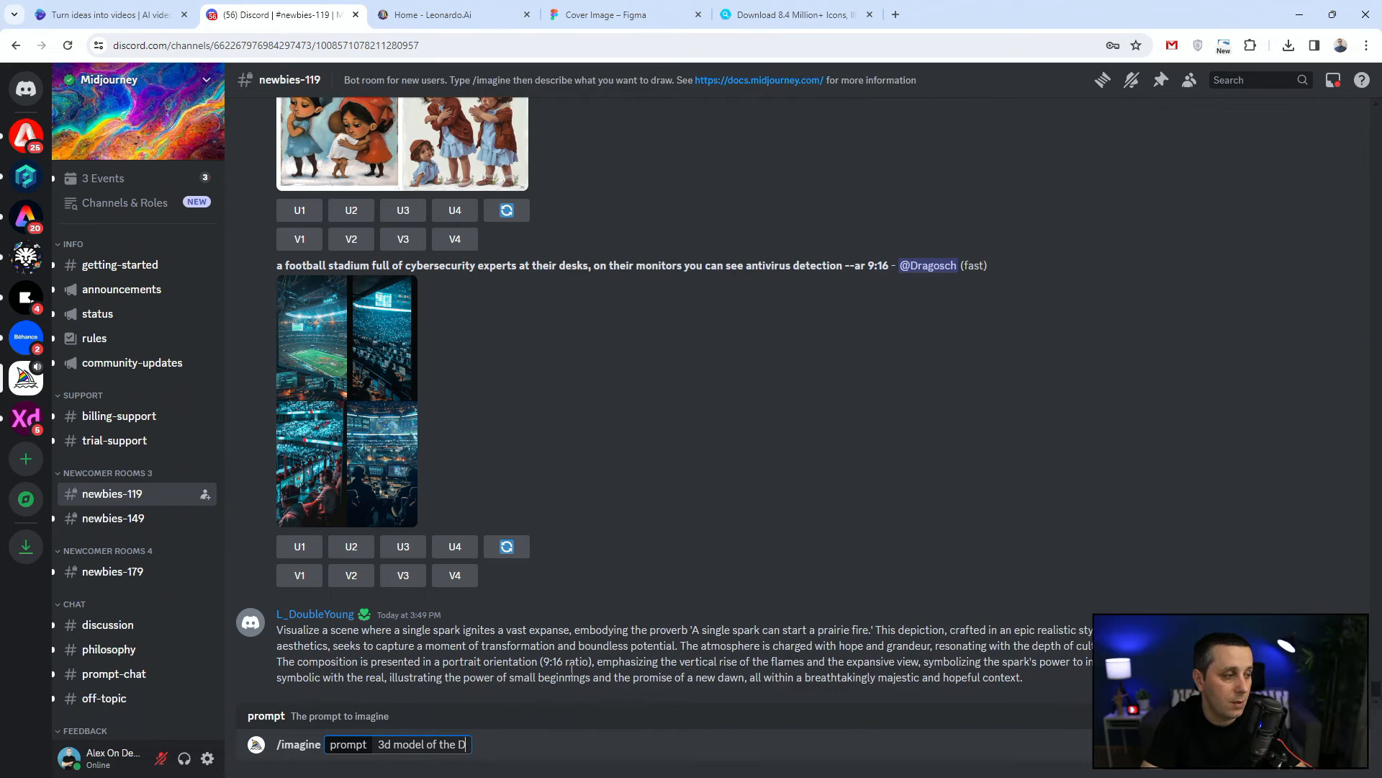
type("SLR camera,")
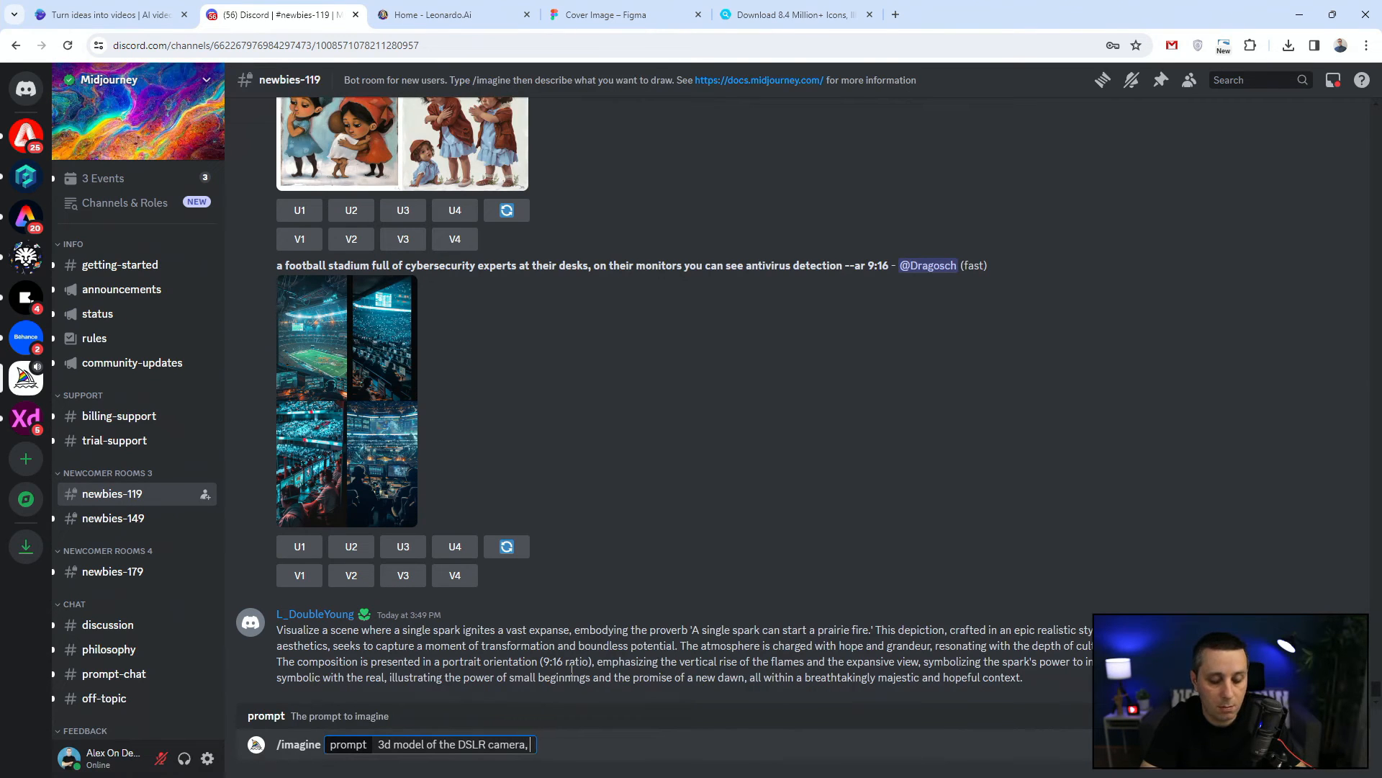
type(" bla")
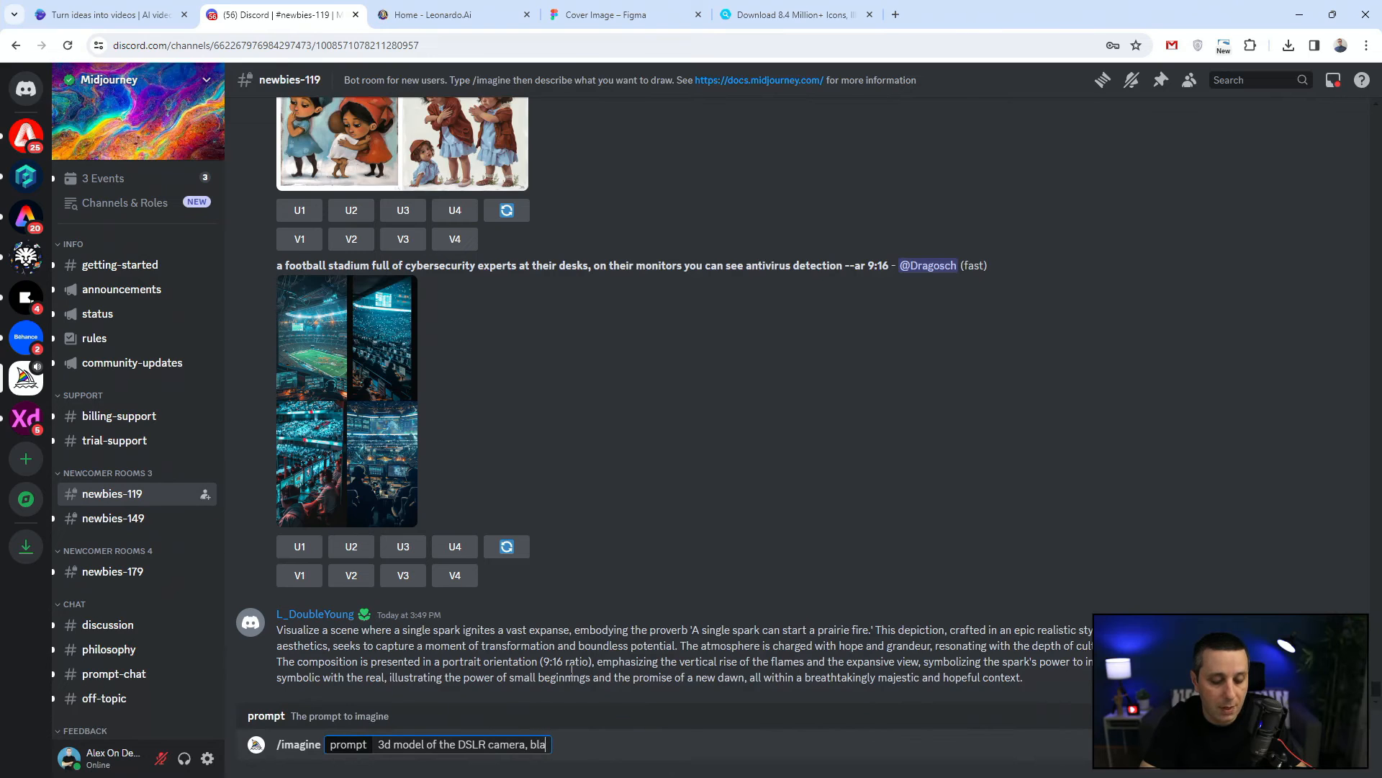
type("ck body with ")
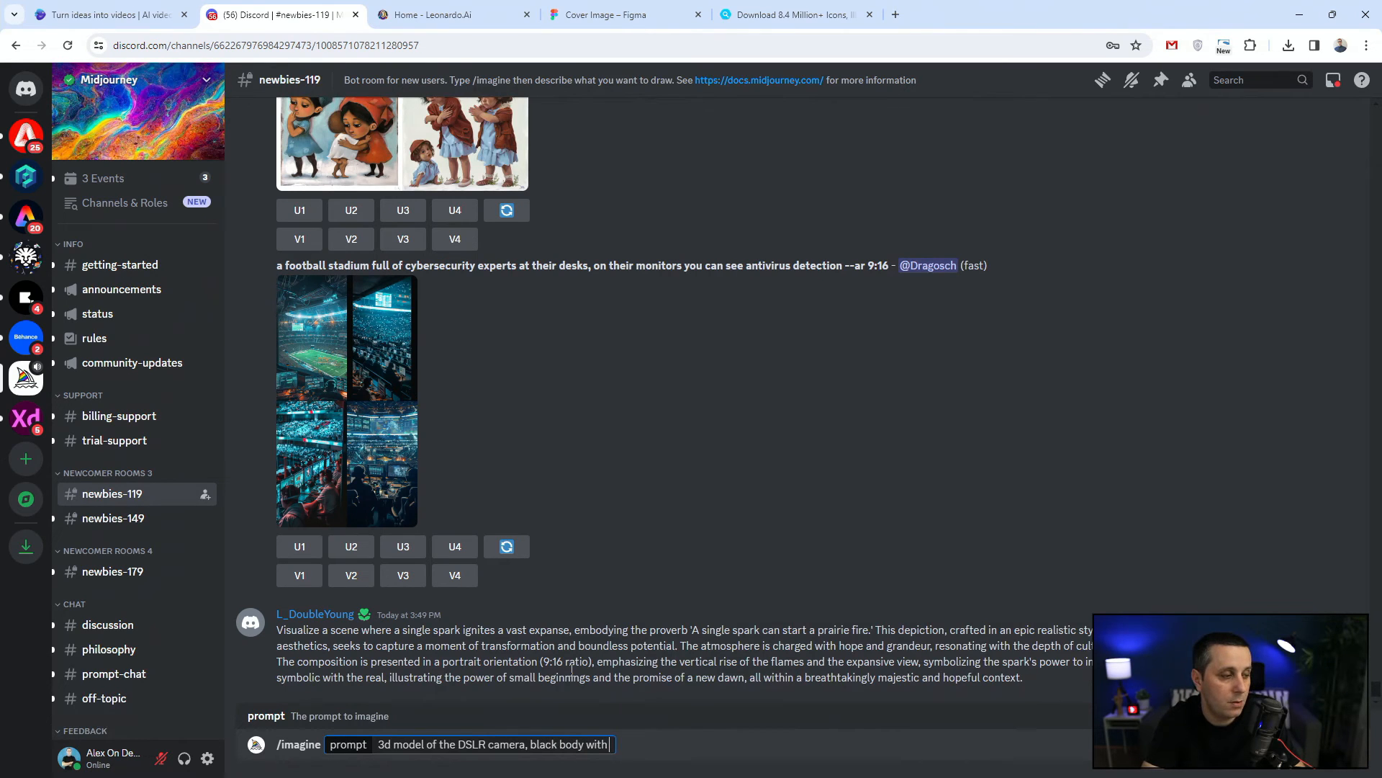
type("wide angle ")
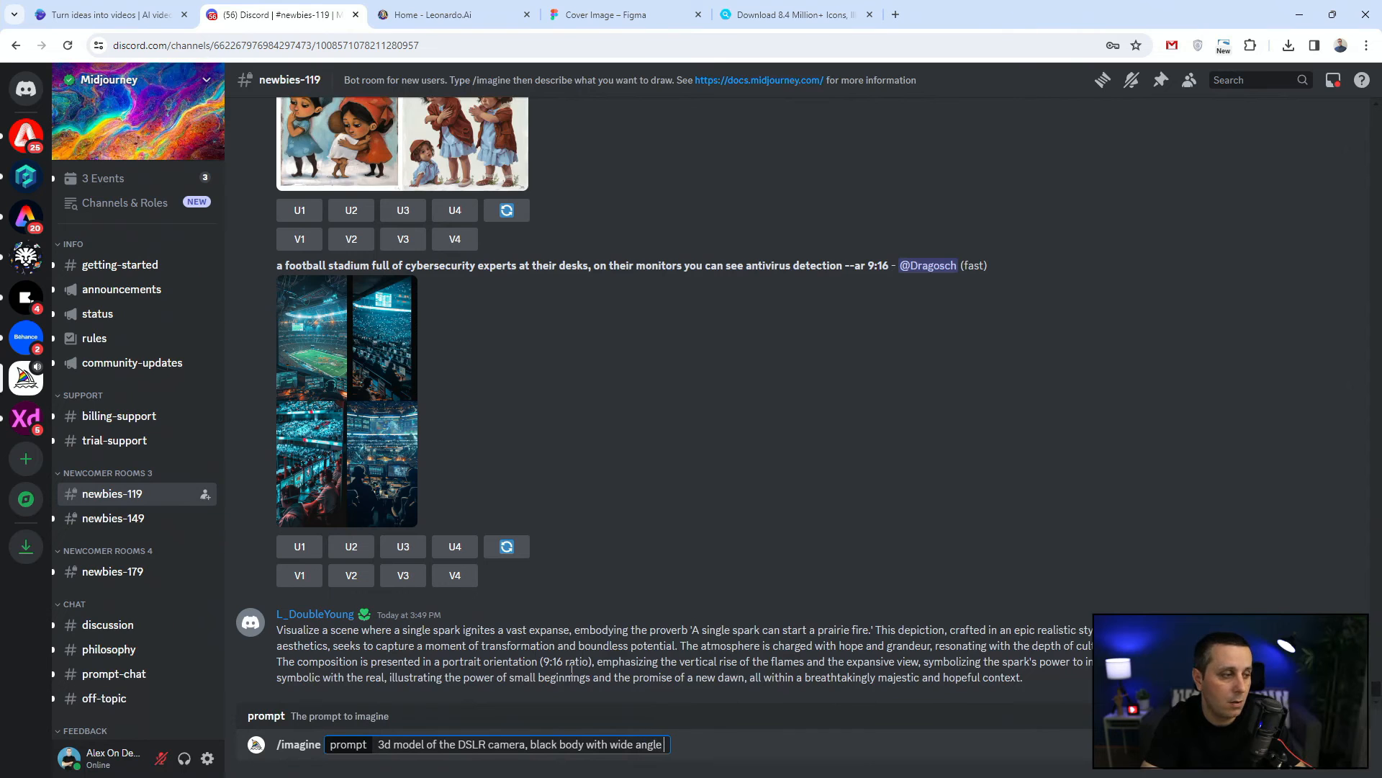
type("lens attached.")
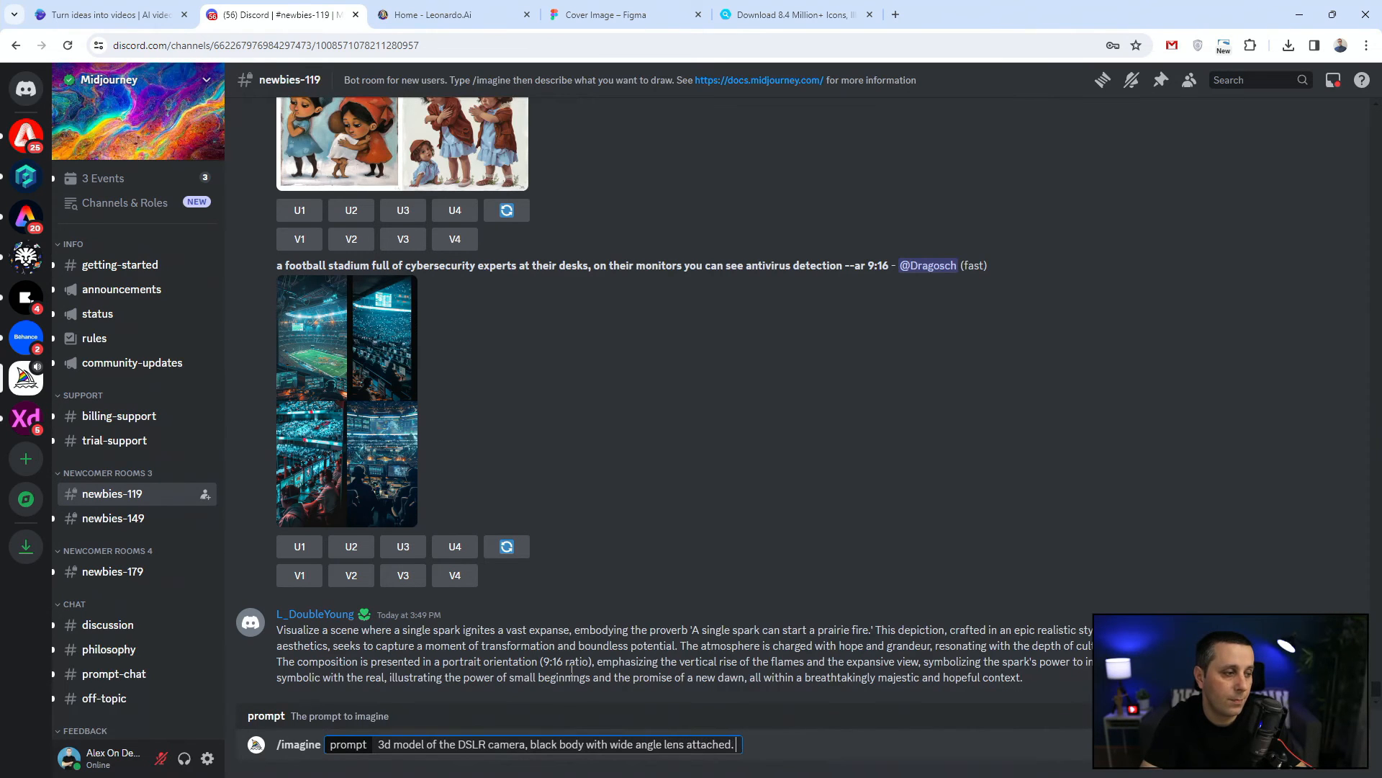
key("Return")
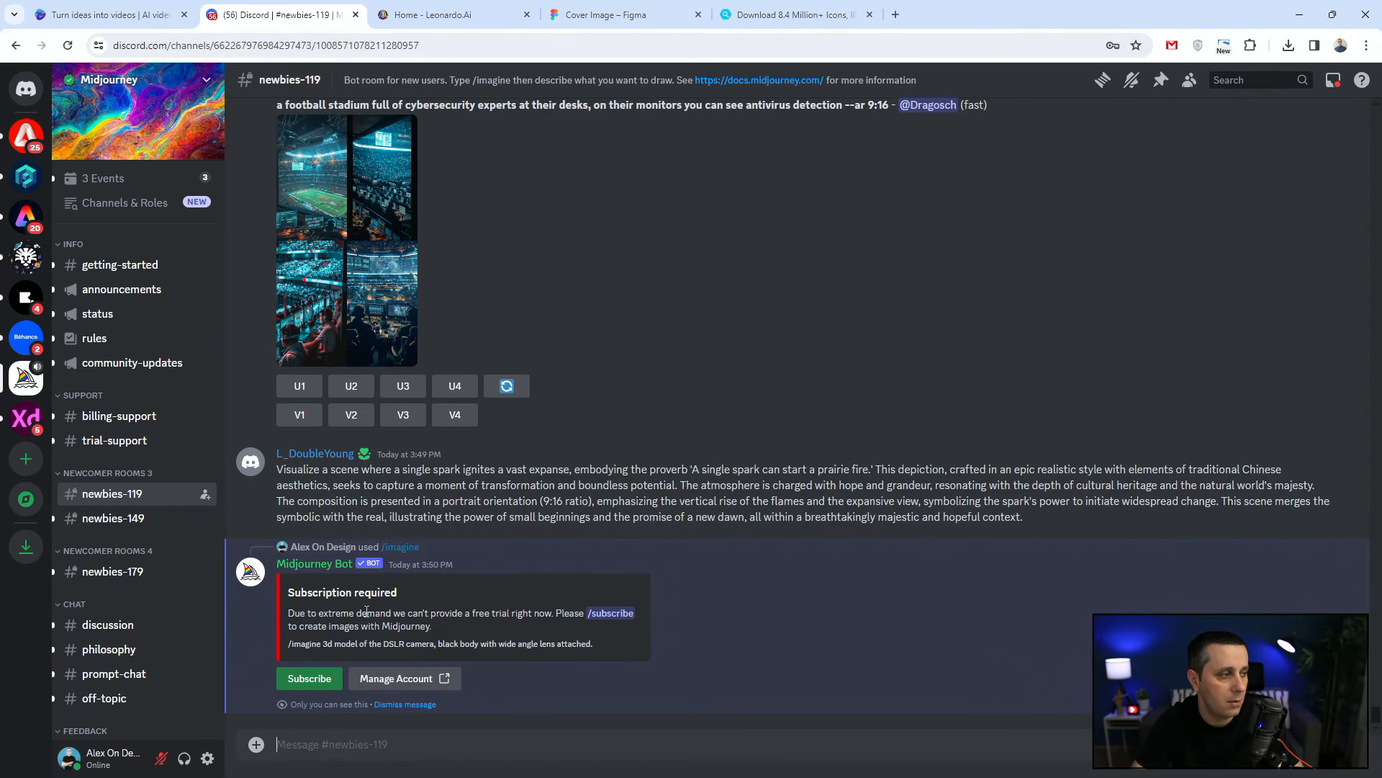
left_click_drag(317, 616, 398, 614)
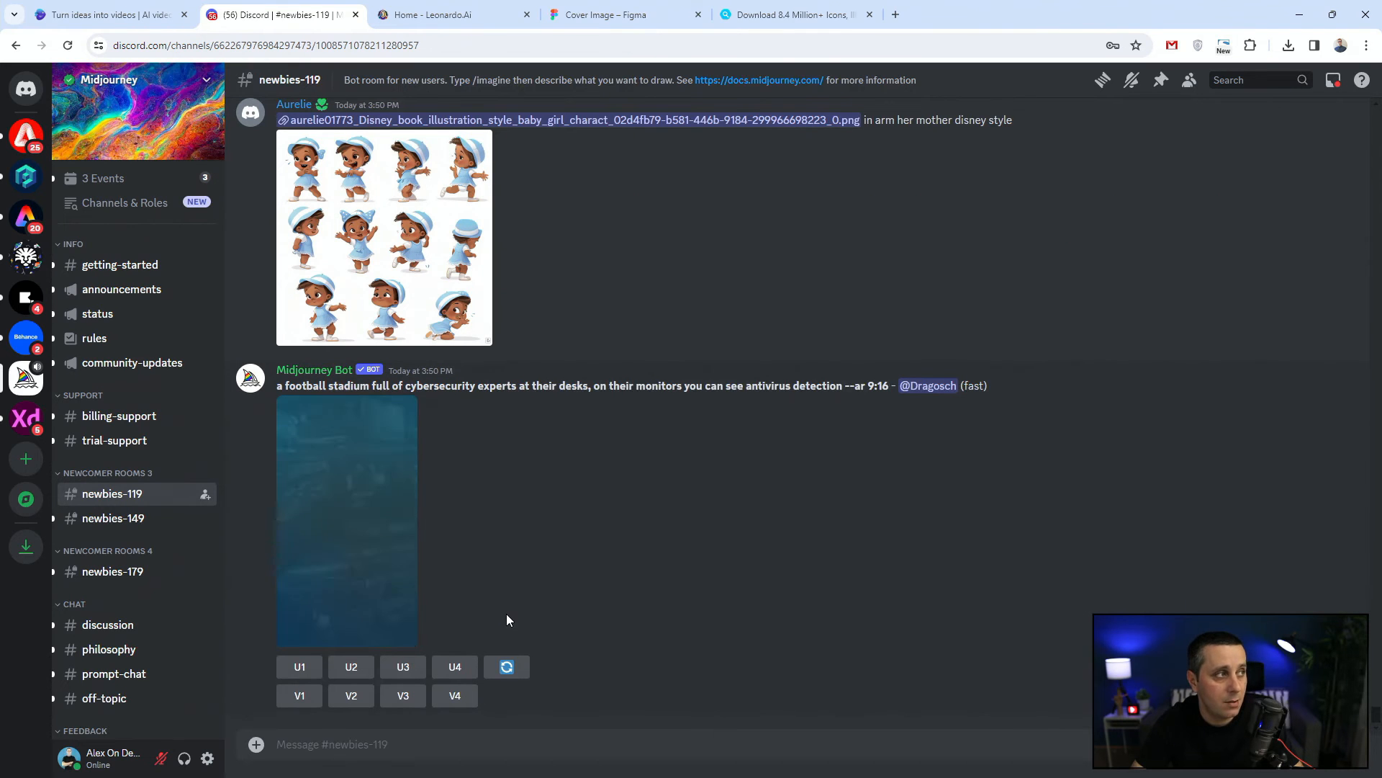
Step: Switch from Discord to Leonardo.Ai, closing Discord, and browse the platform's finetuned models
left_click(420, 16)
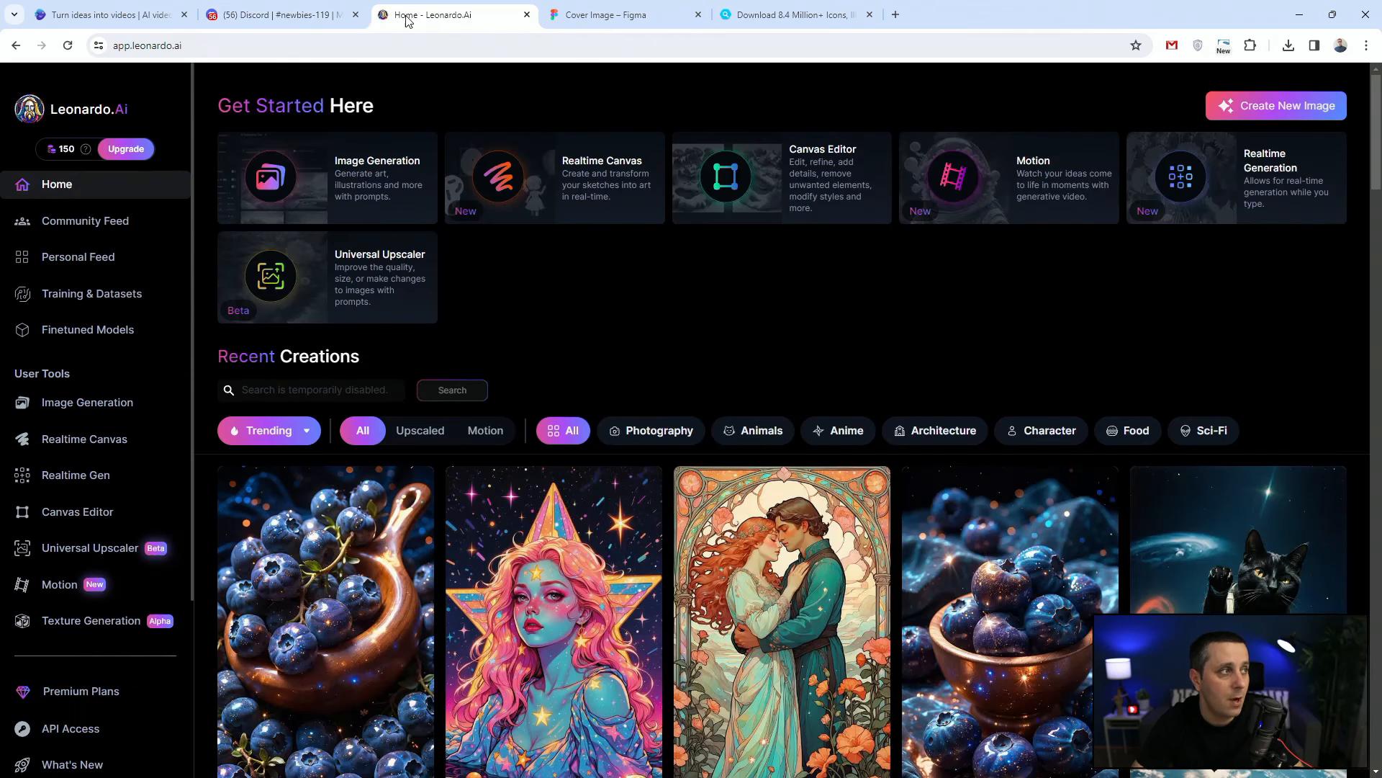
left_click(354, 15)
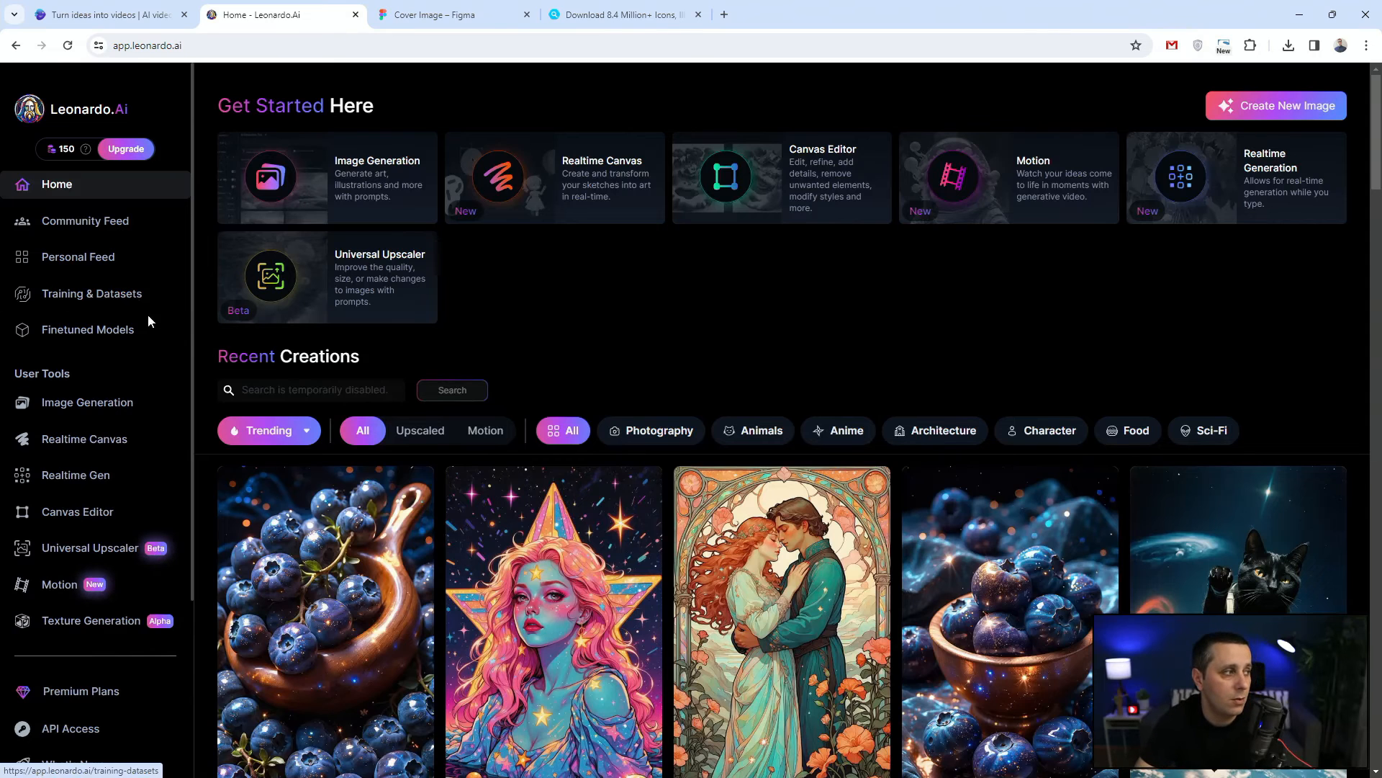
left_click(145, 323)
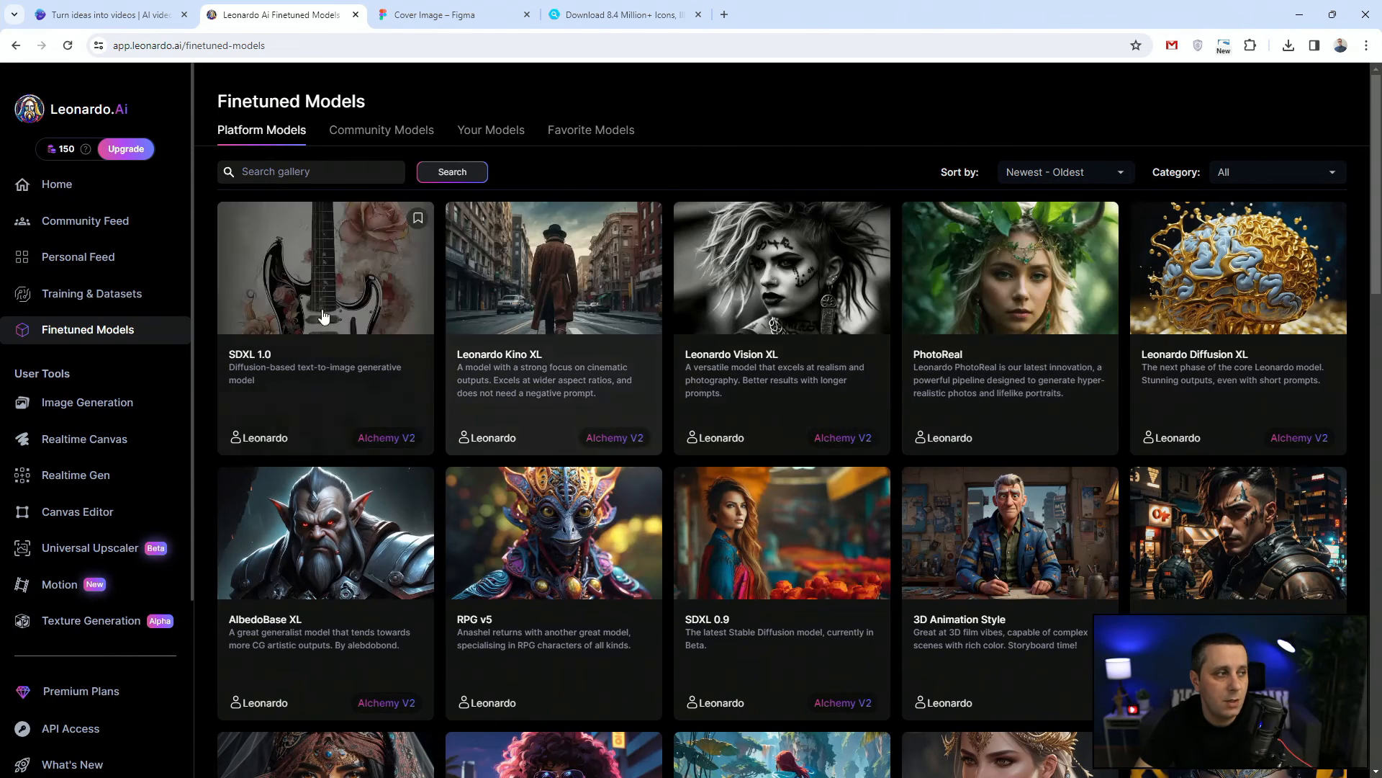
scroll(592, 358, "down", 5)
scroll(1009, 370, "down", 11)
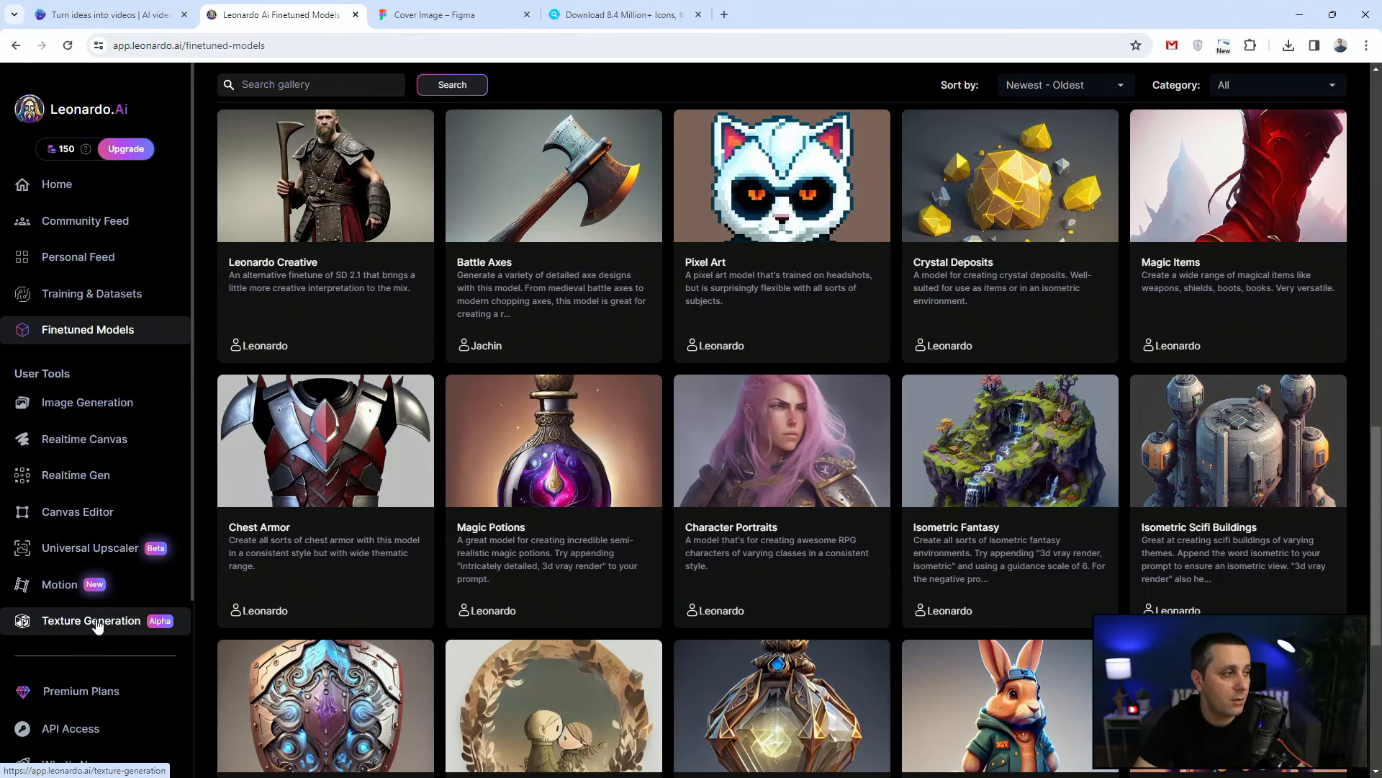
scroll(97, 625, "up", 1)
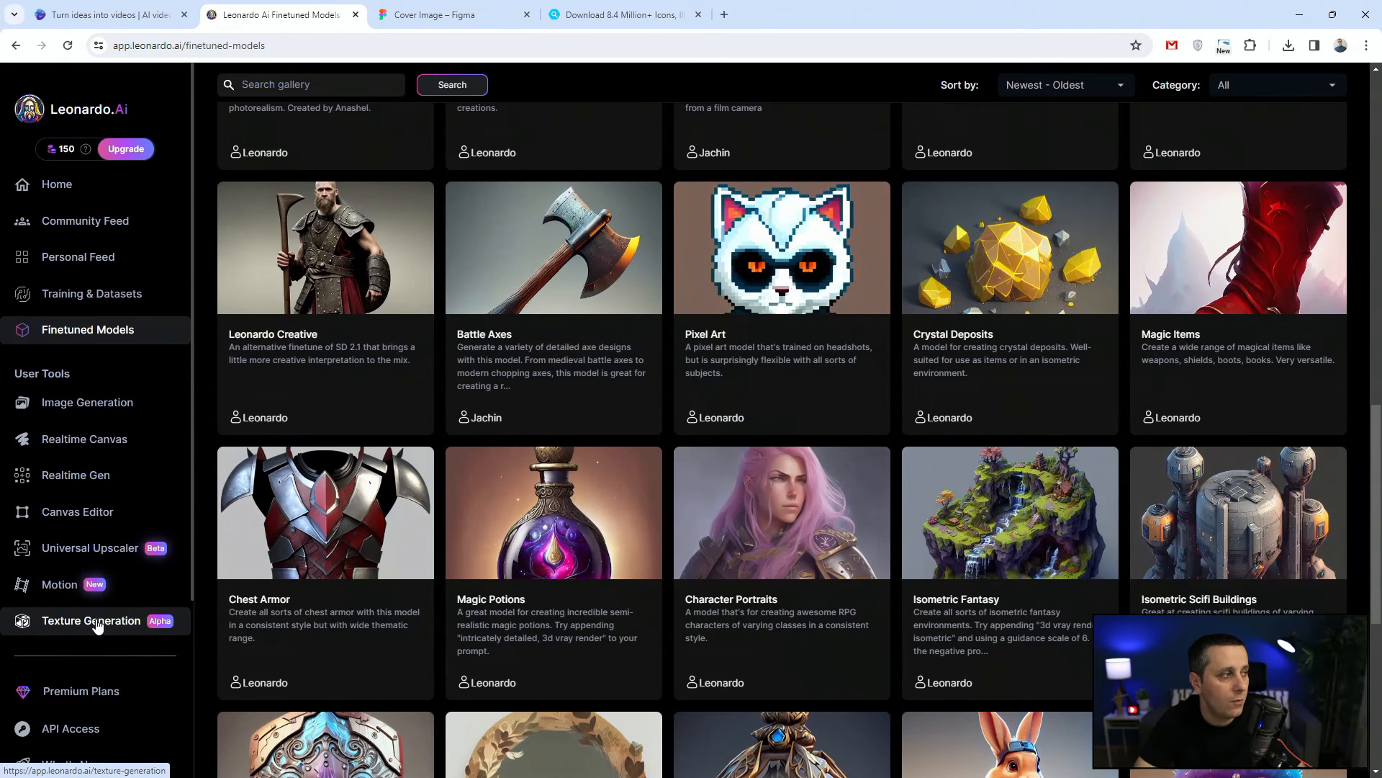
Step: Open Leonardo's image generation and replace the prompt with "3D model of a DSLR camera, black body with a wide angle lens on it. Playful 3D style."
left_click(122, 415)
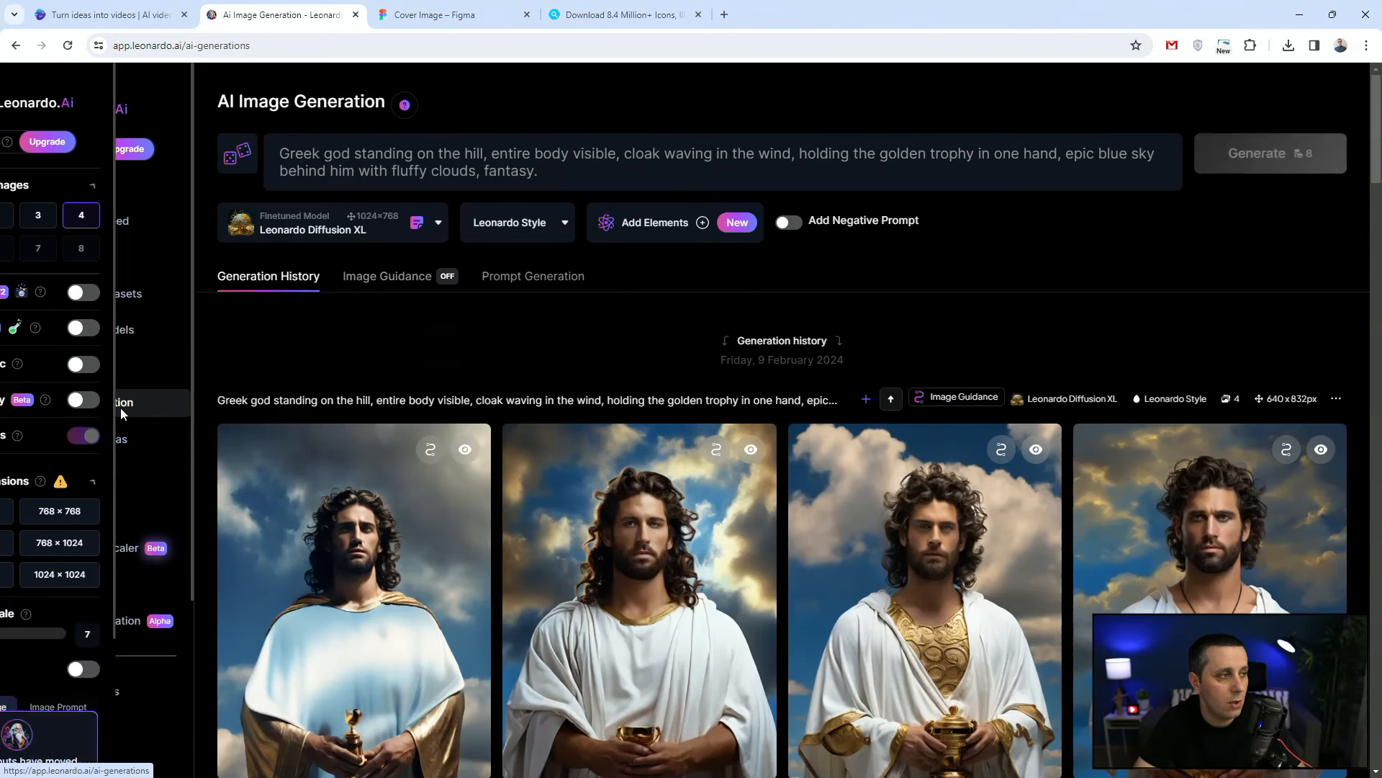
left_click(558, 169)
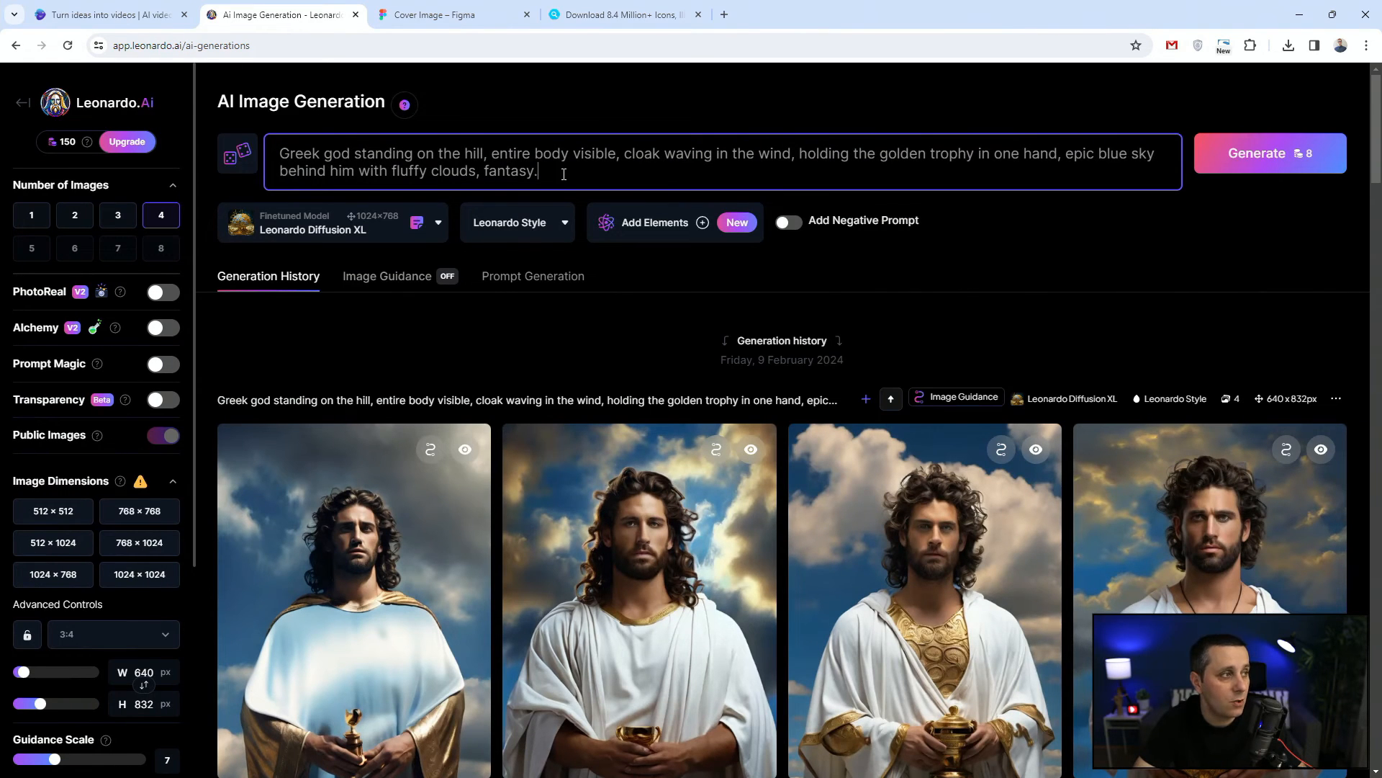
left_click_drag(563, 174, 282, 144)
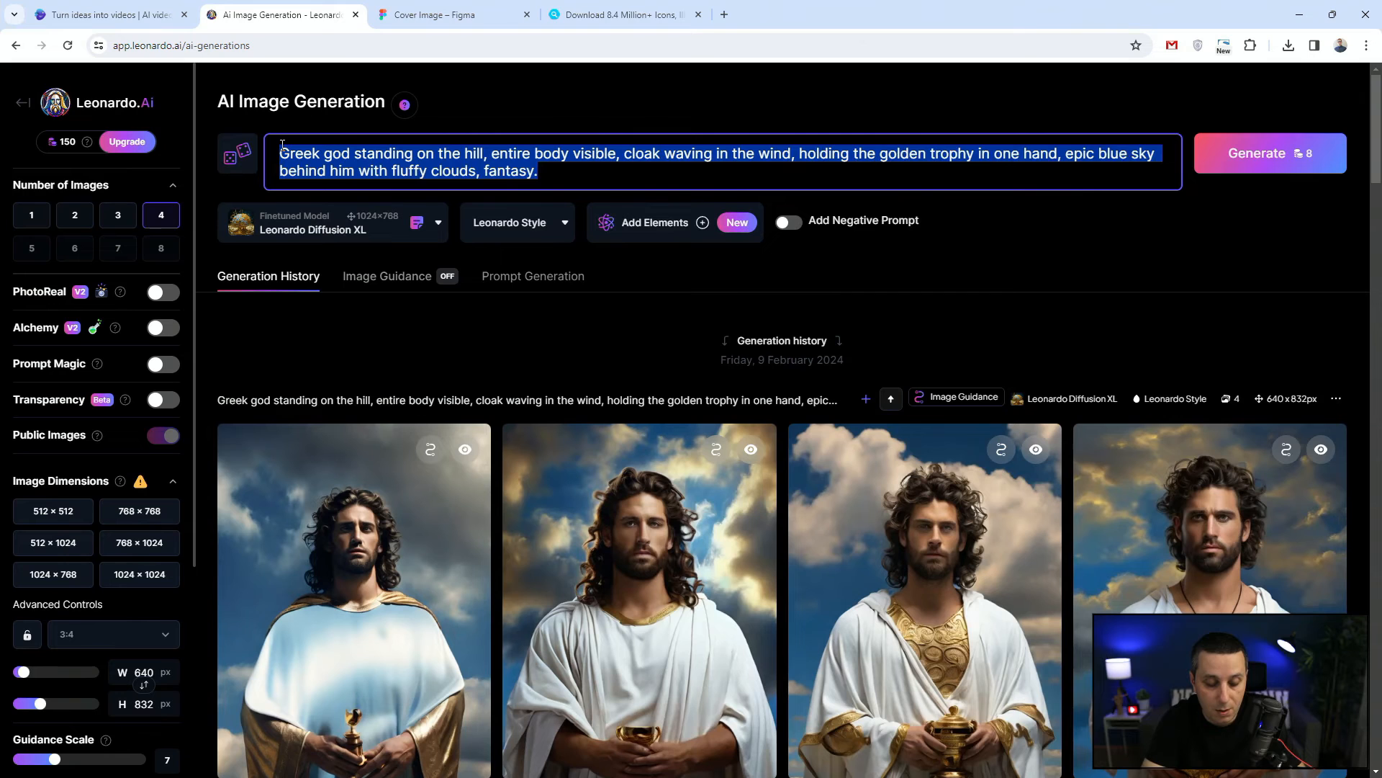
type("3D model")
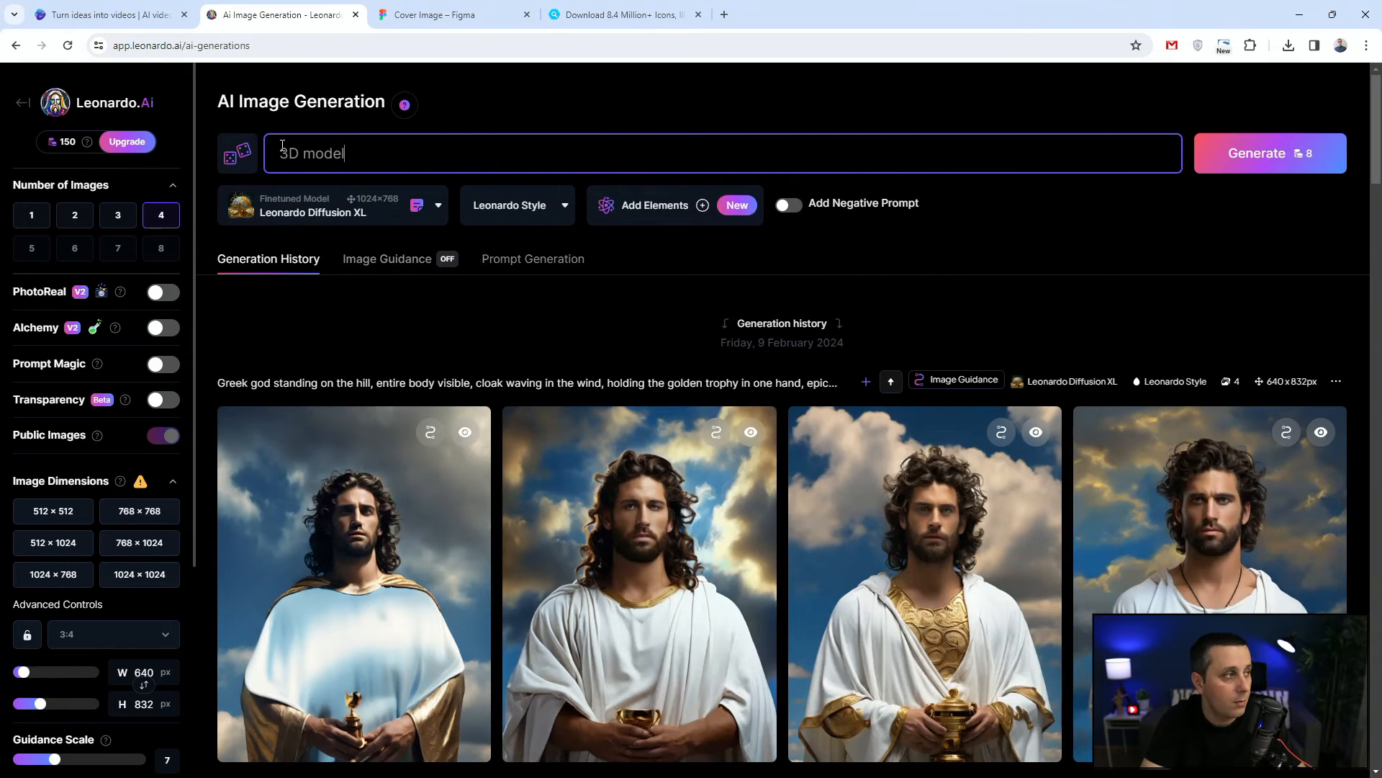
type(" of a DSLR")
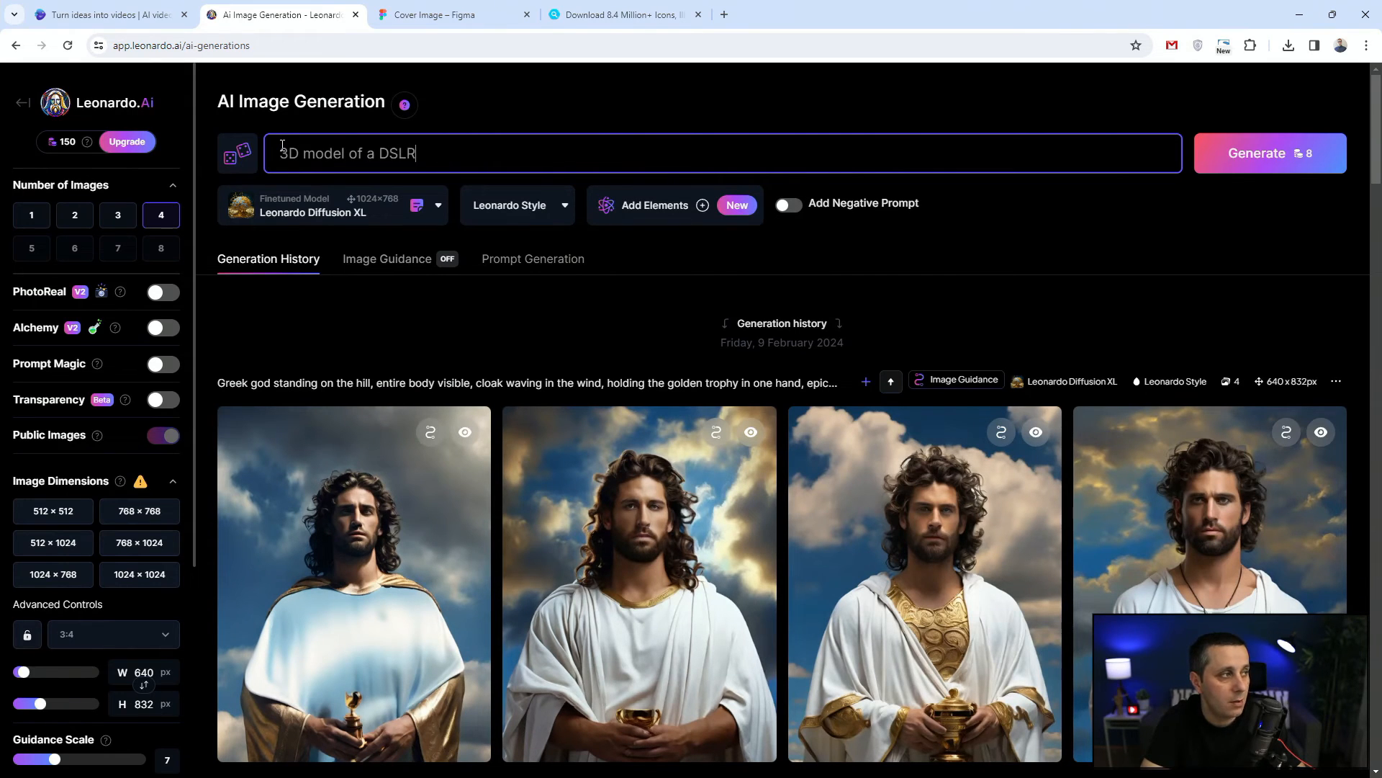
type(" camera")
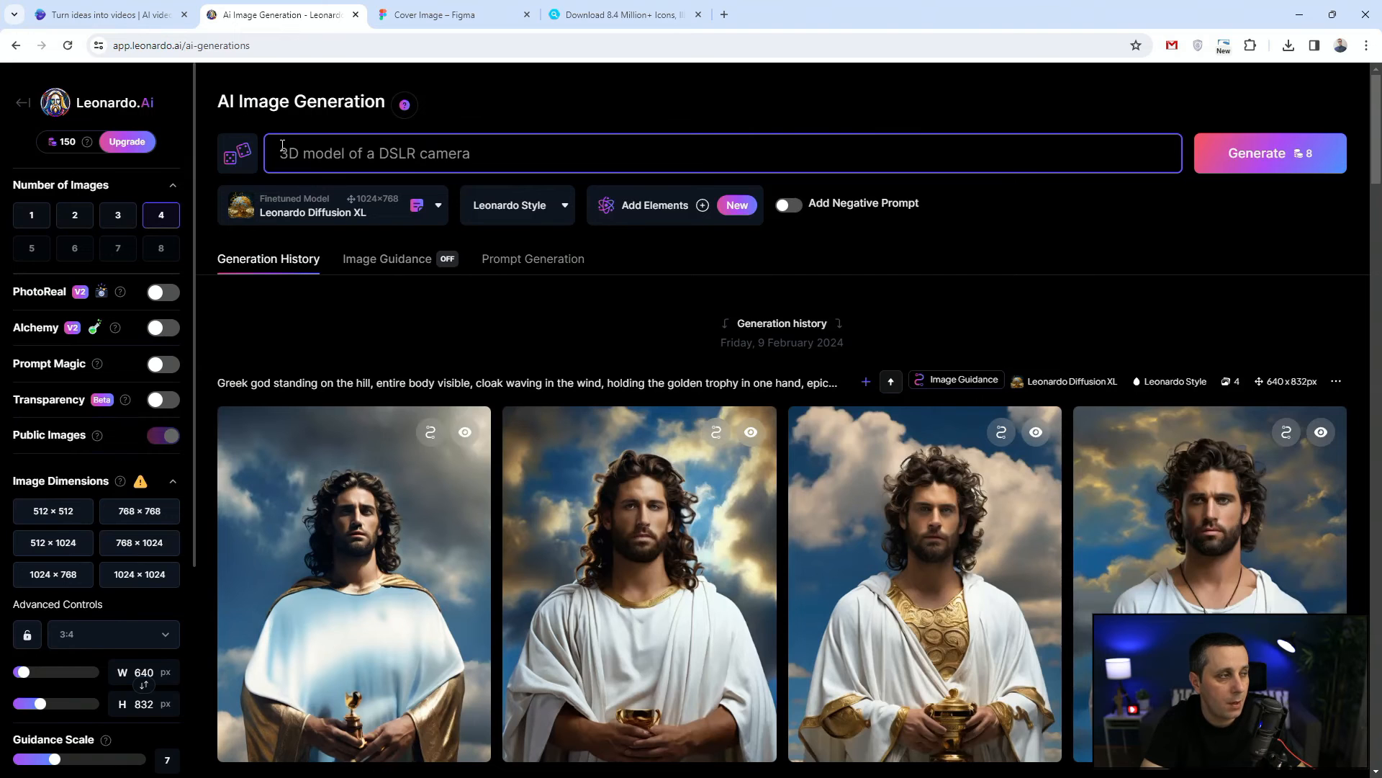
type(", black body ")
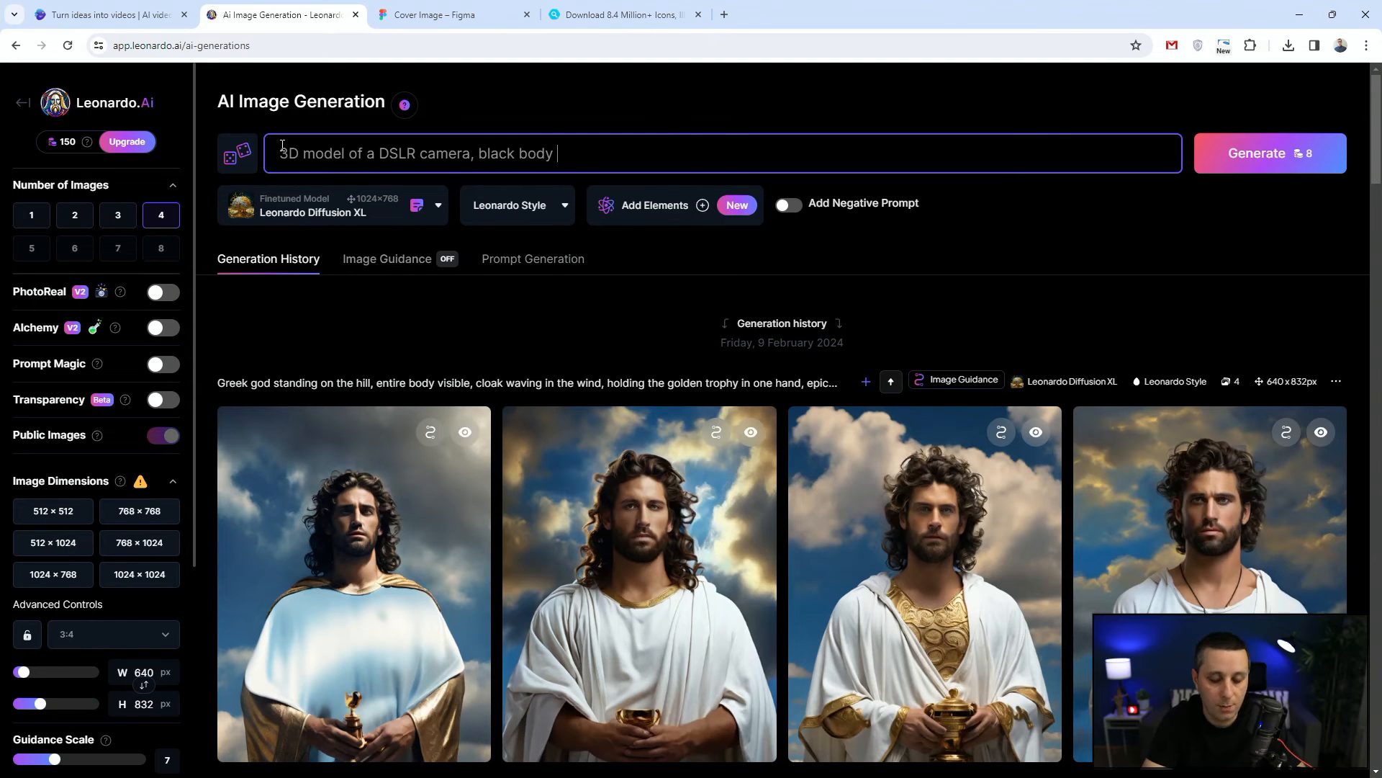
type("with a")
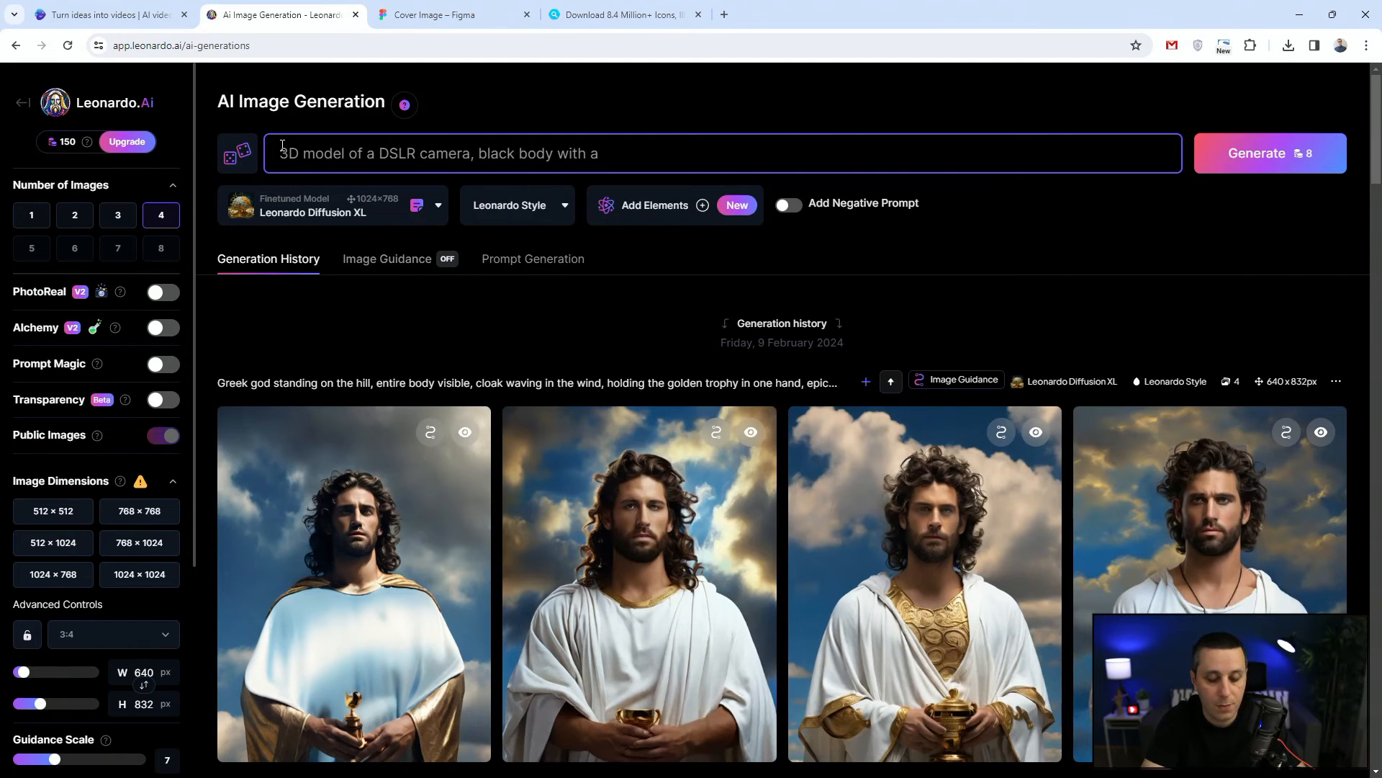
type(" wide angle ")
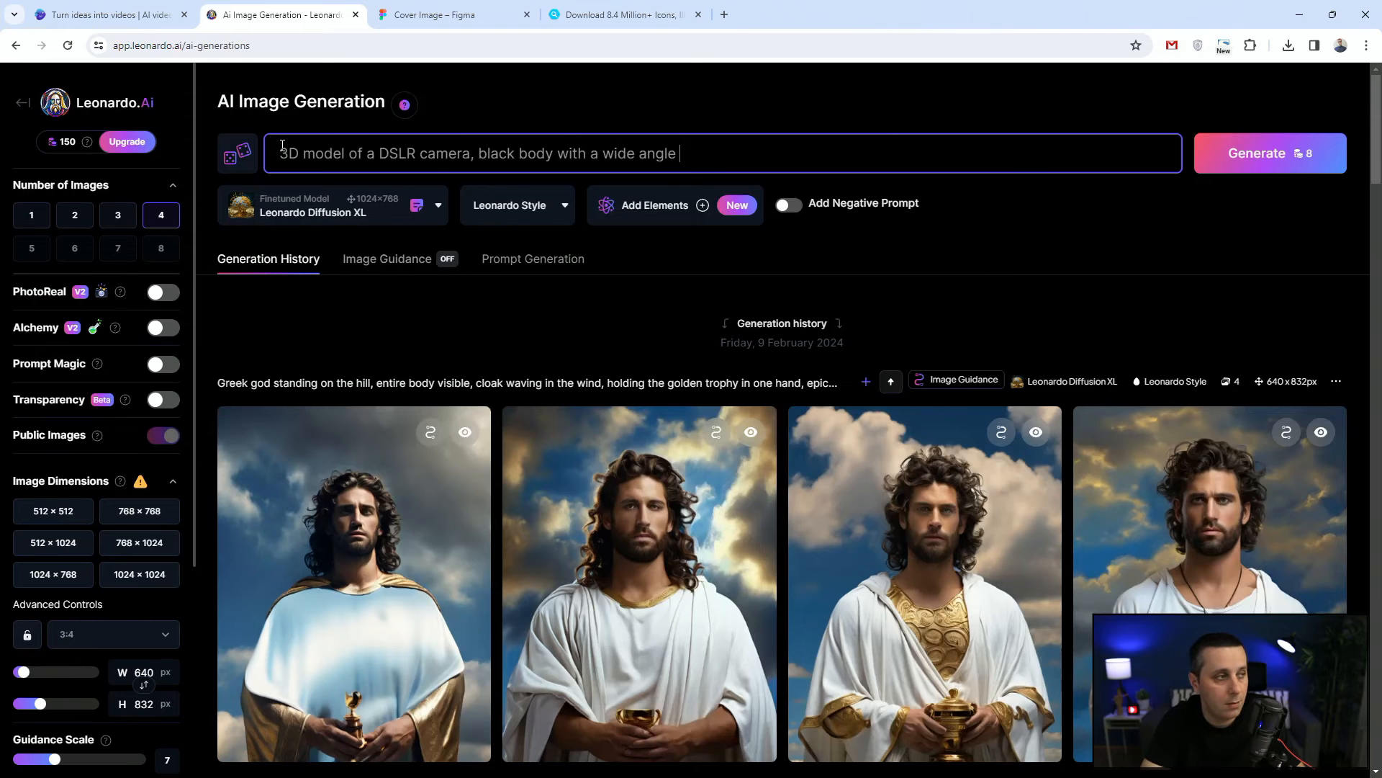
type("lsns")
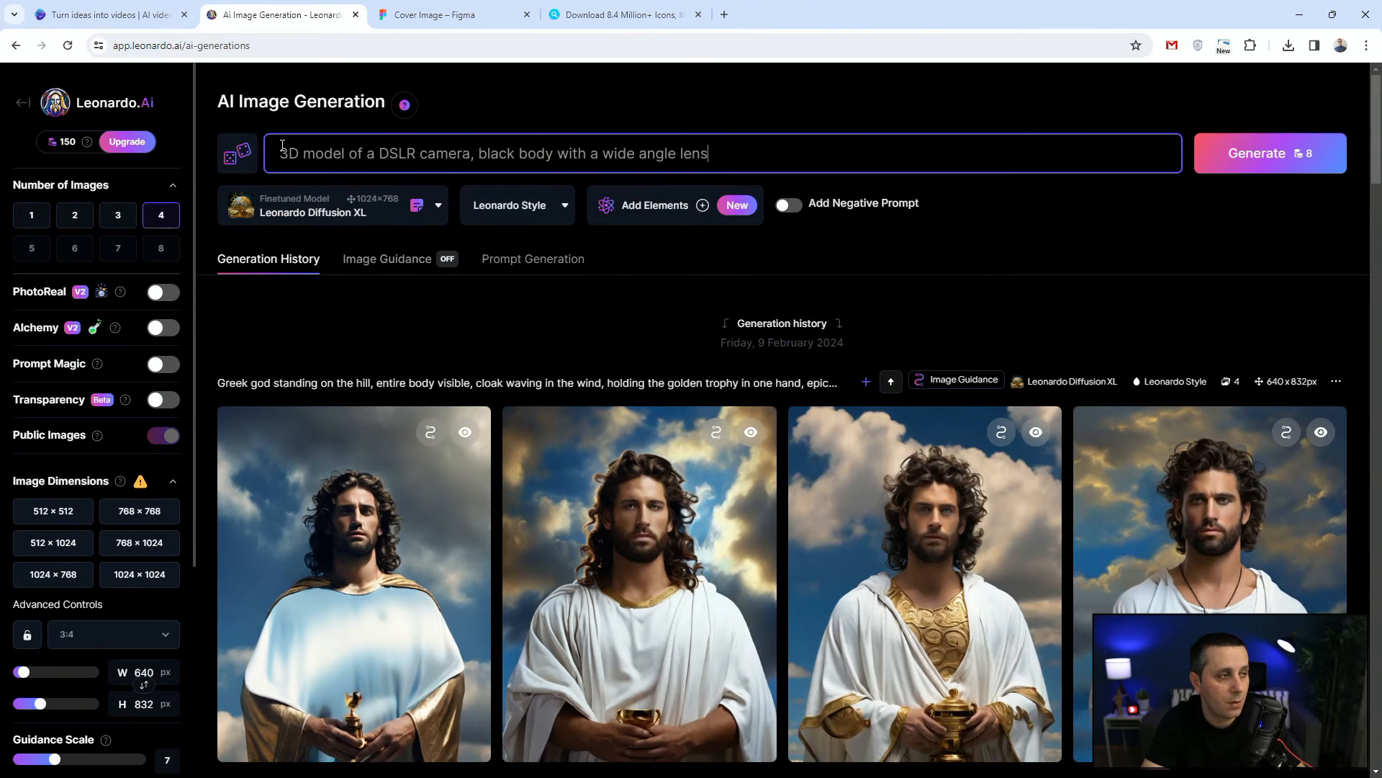
type(" on it.")
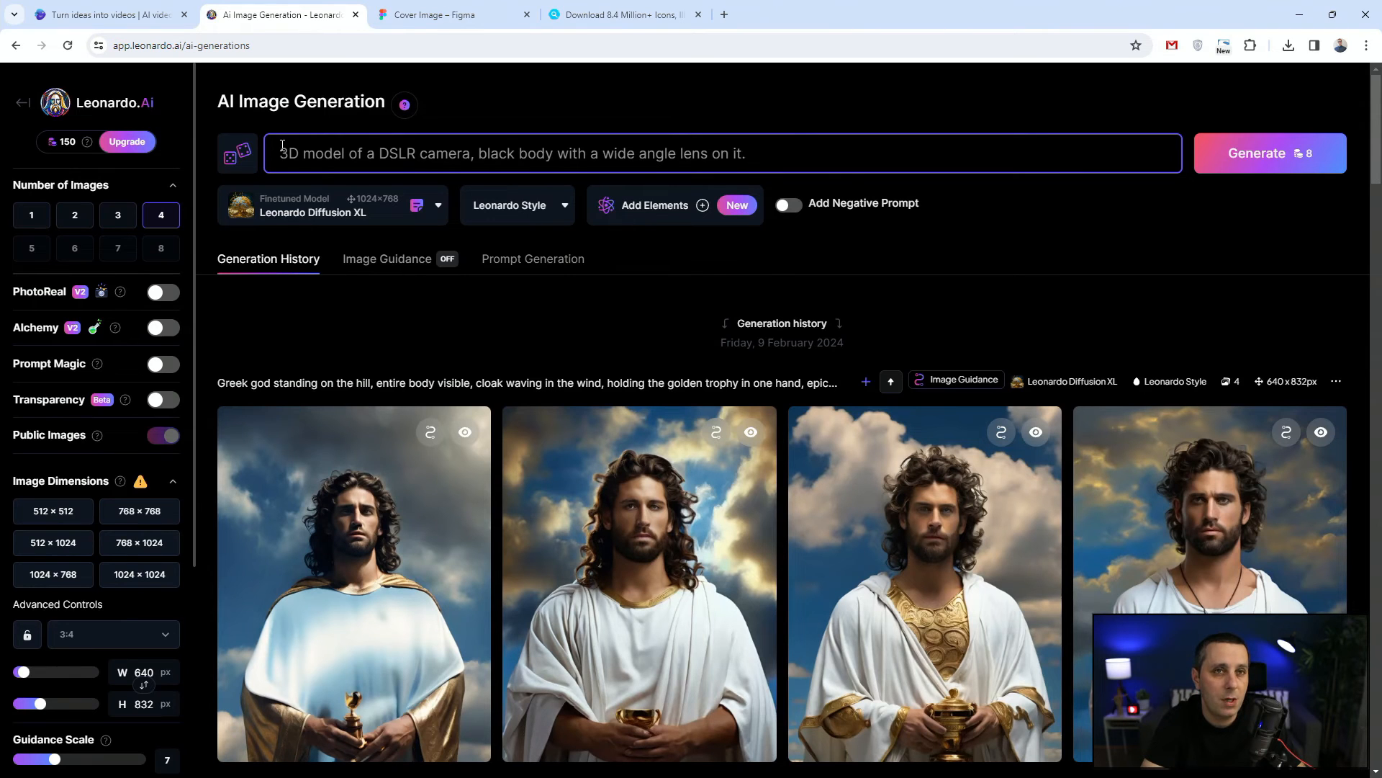
type(" Play")
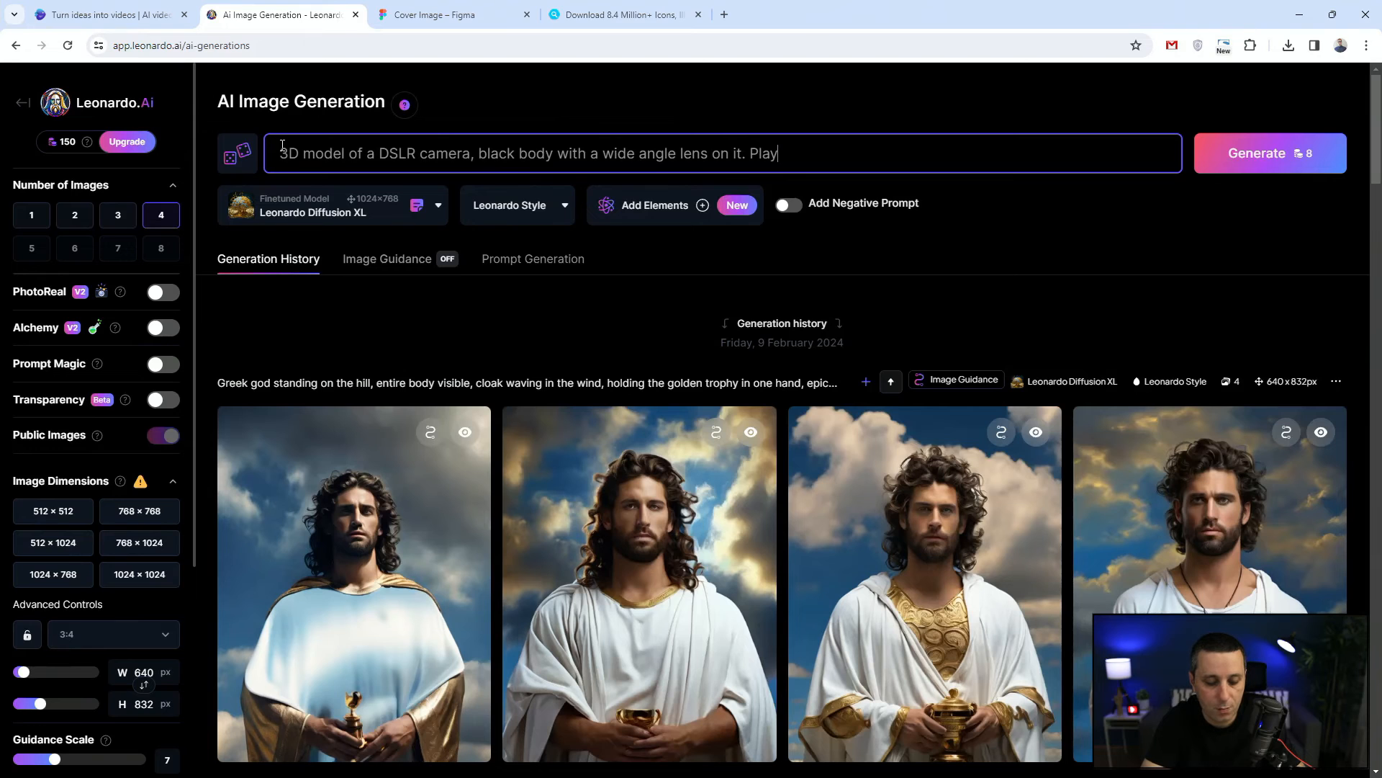
type("ful 3D styl")
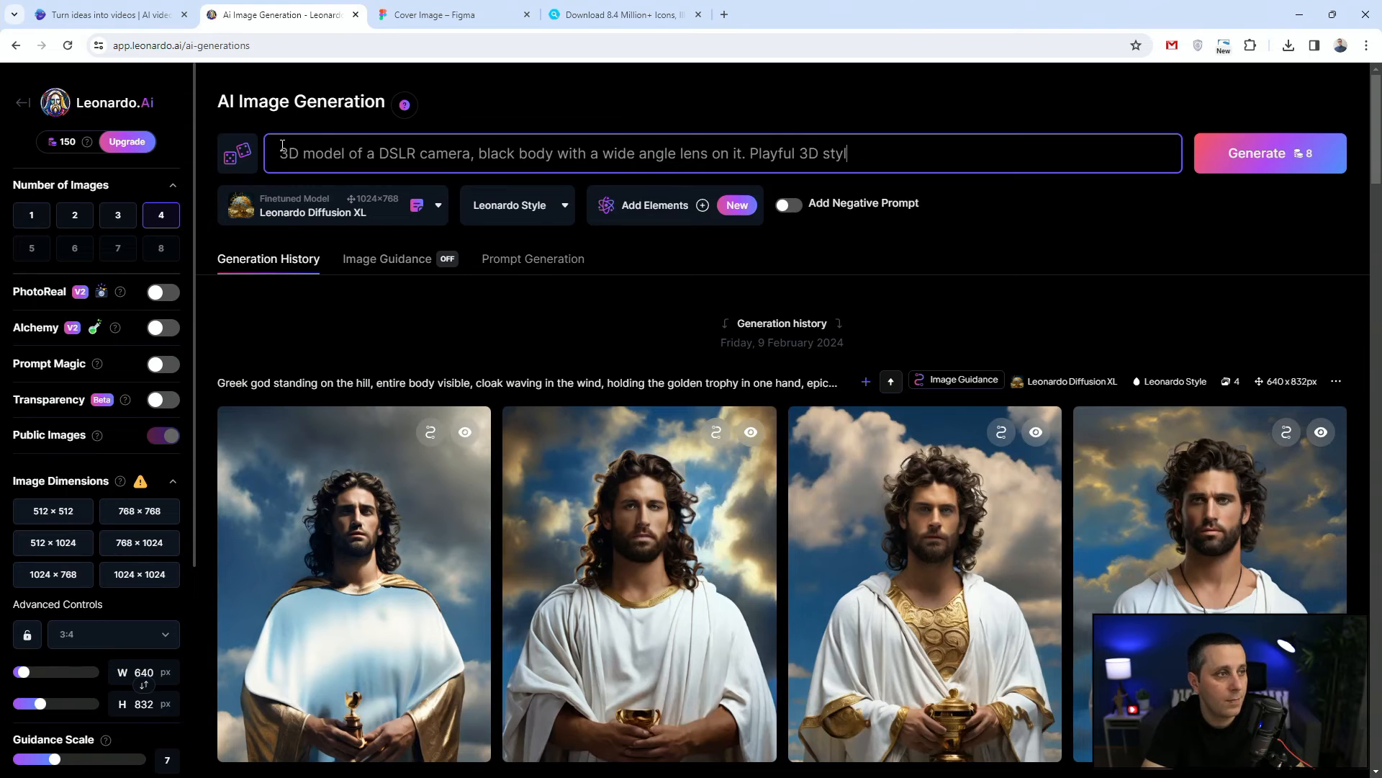
type("e.")
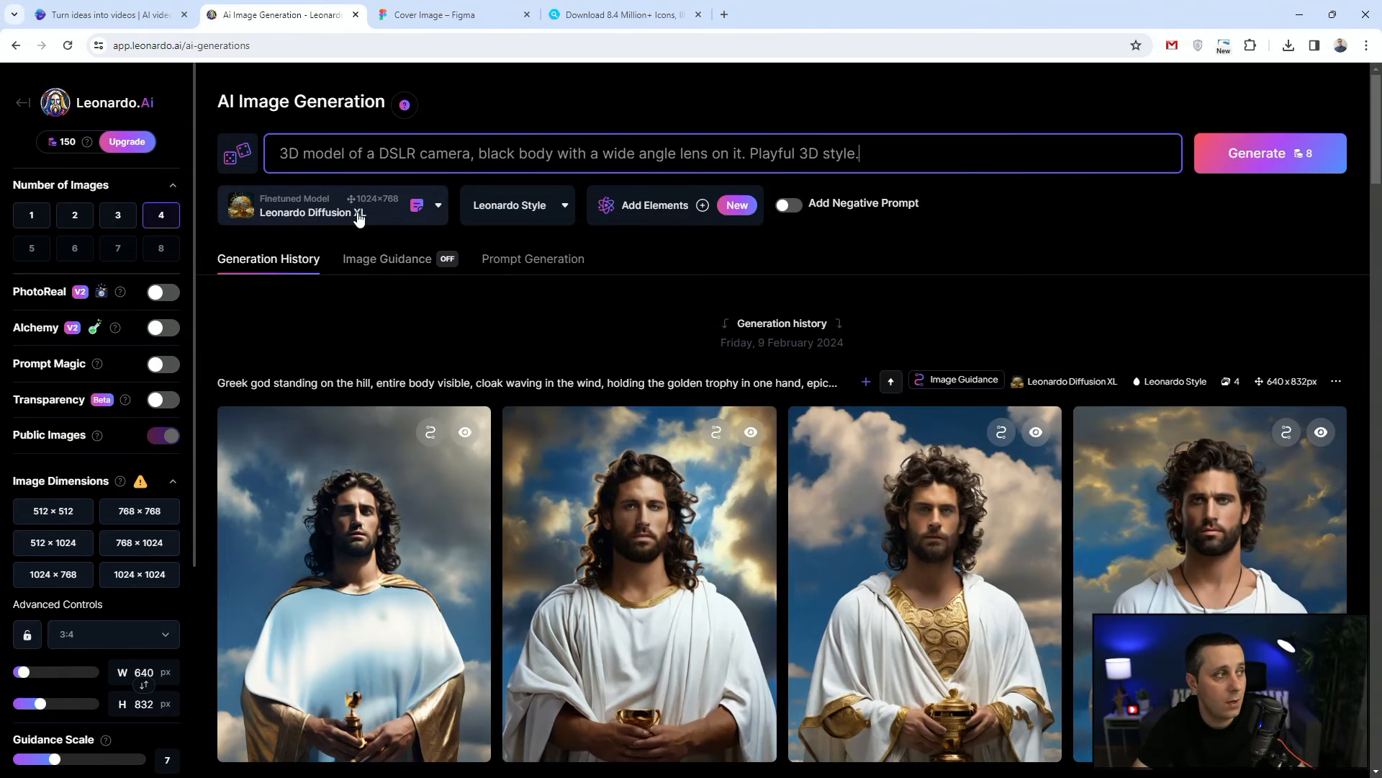
Step: Generate four images from the camera prompt with the Anime Pastel Dream model and look over the results
left_click(437, 207)
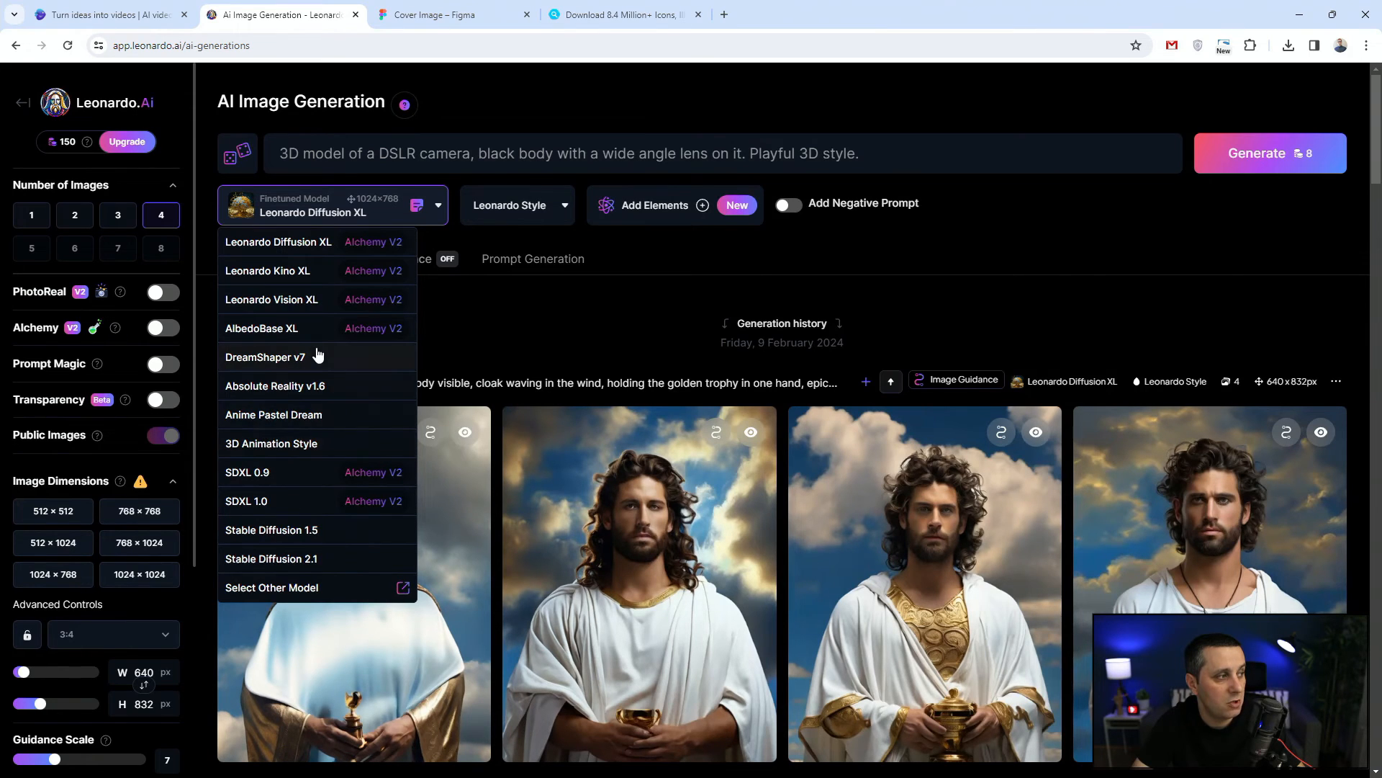
left_click(322, 418)
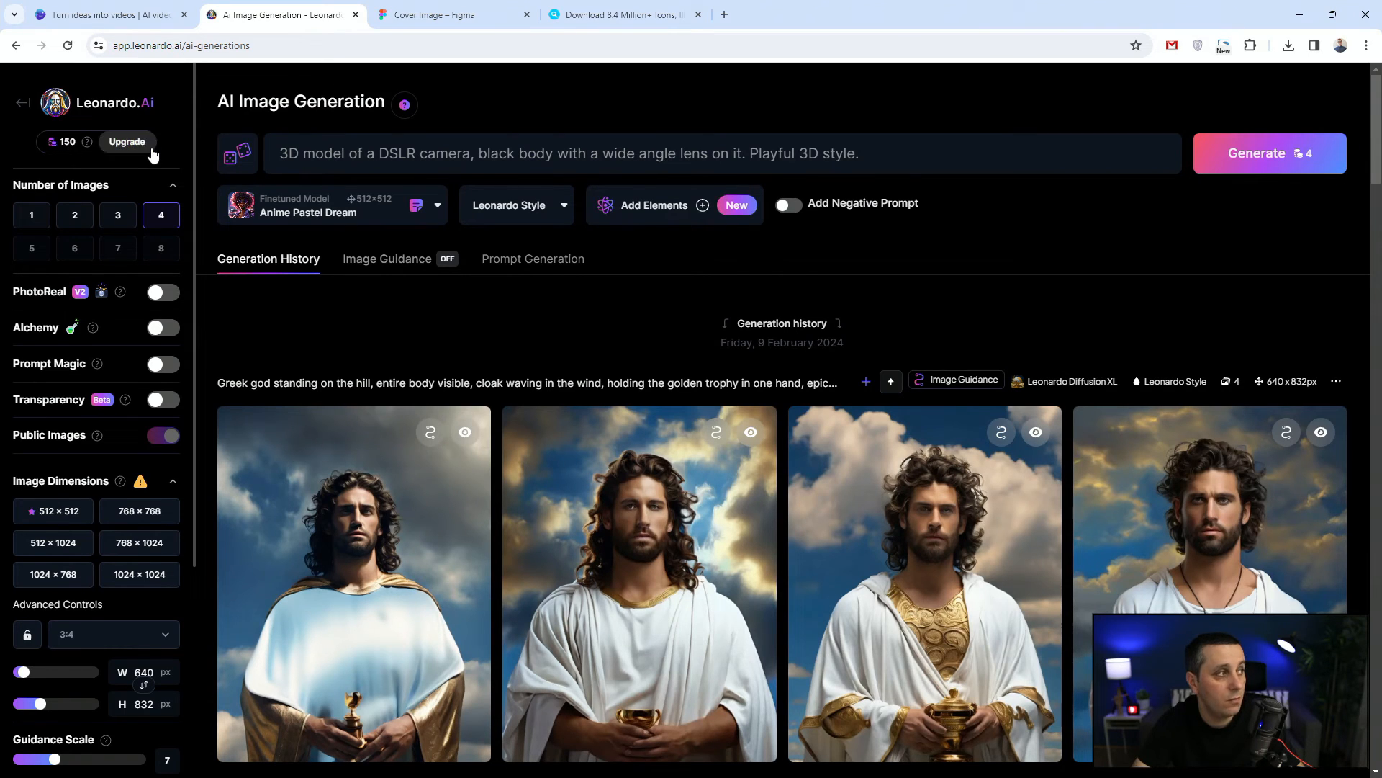
left_click(1254, 165)
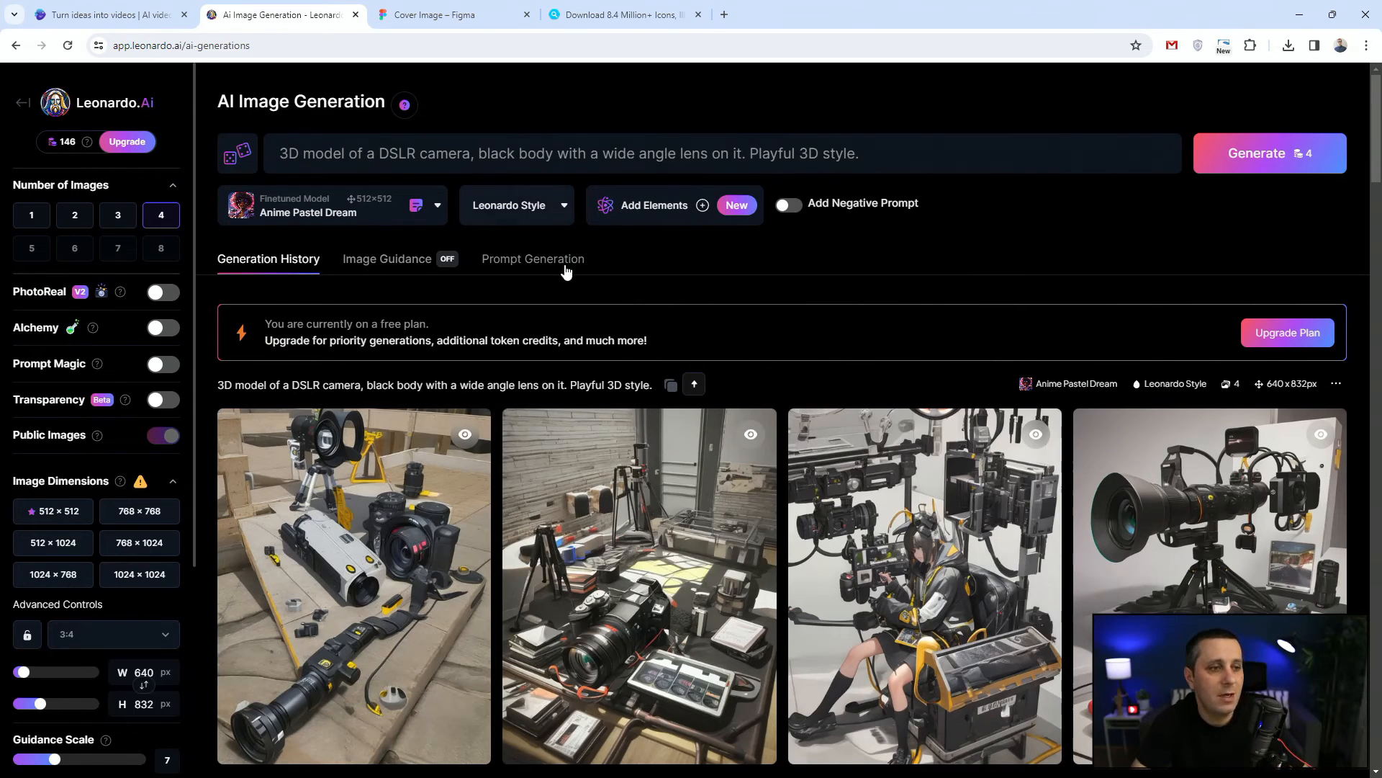
scroll(565, 269, "down", 3)
scroll(553, 319, "up", 3)
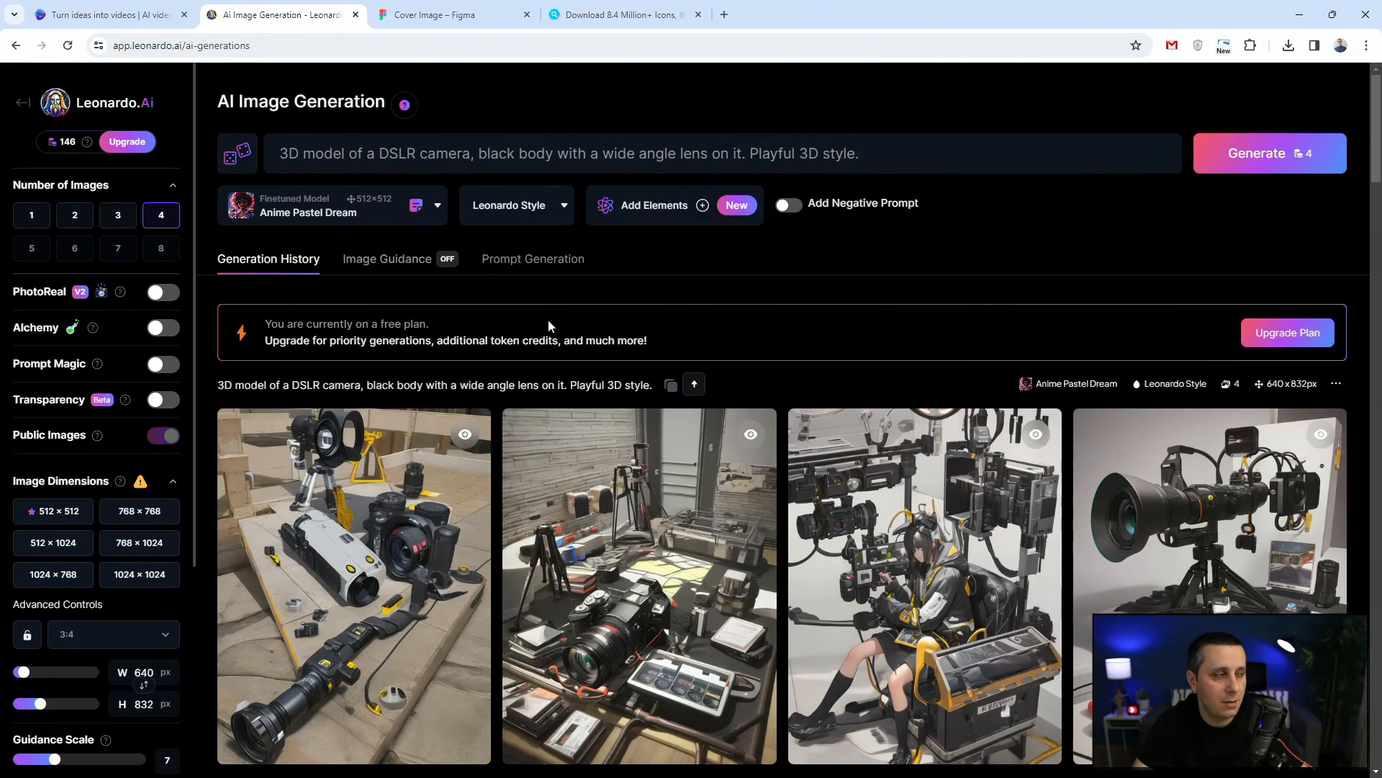
Step: Change the finetuned model to 3D Animation Style and generate four images from the same camera prompt
left_click(387, 209)
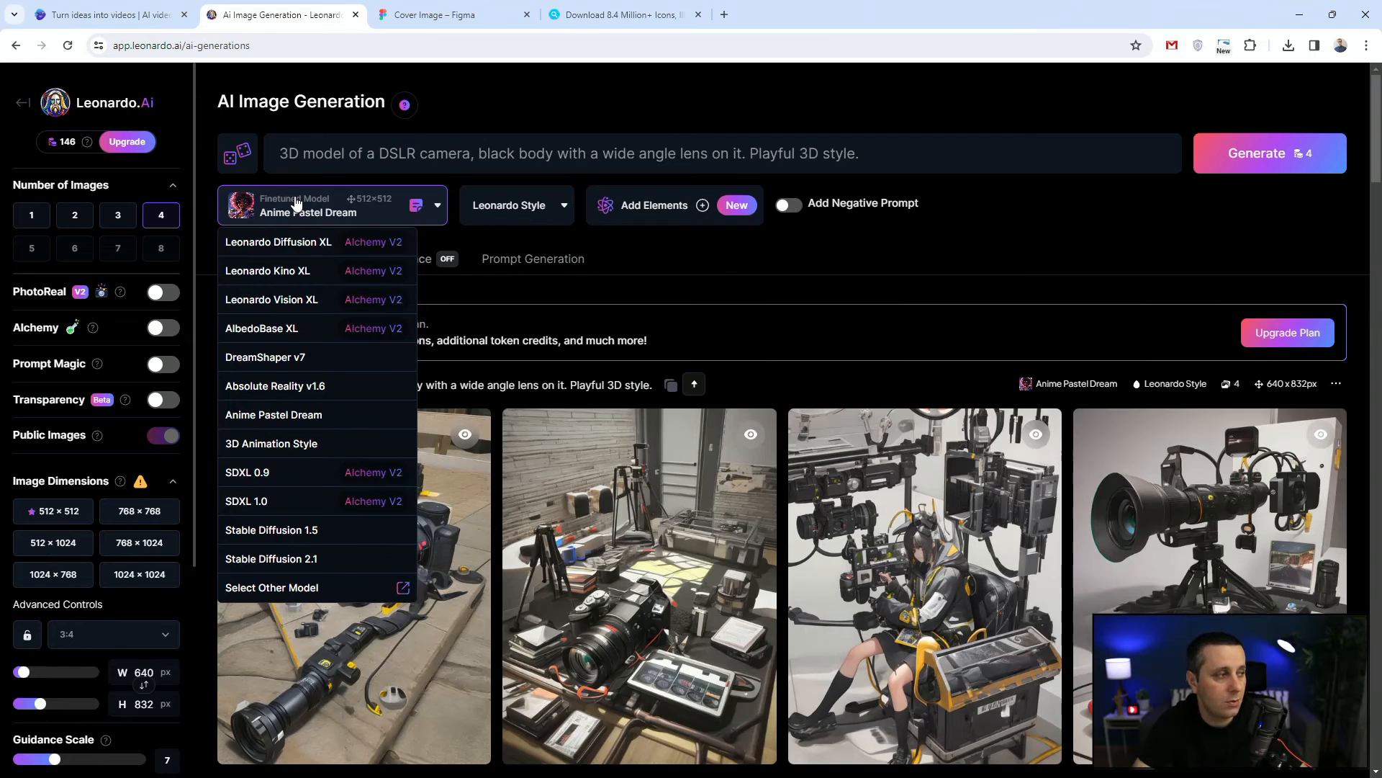
left_click(315, 444)
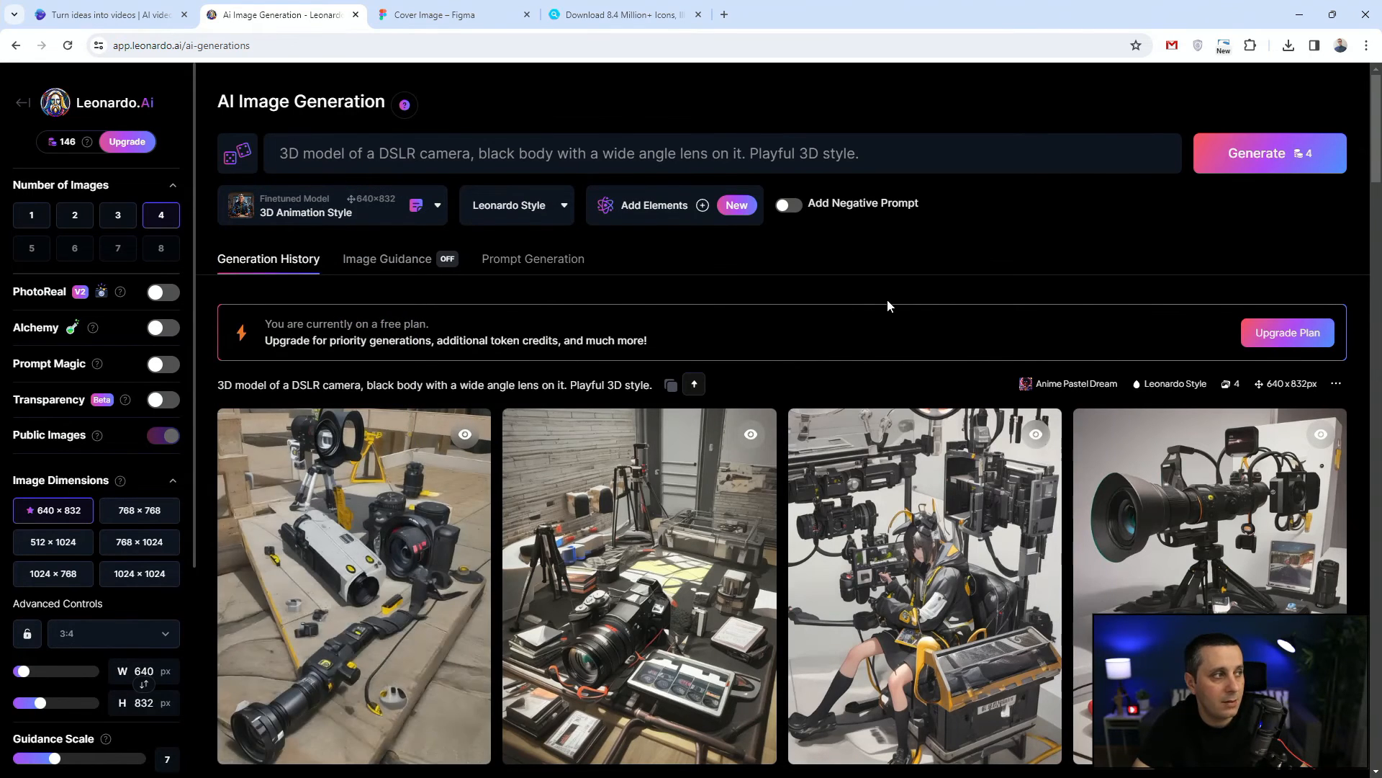
left_click(1251, 159)
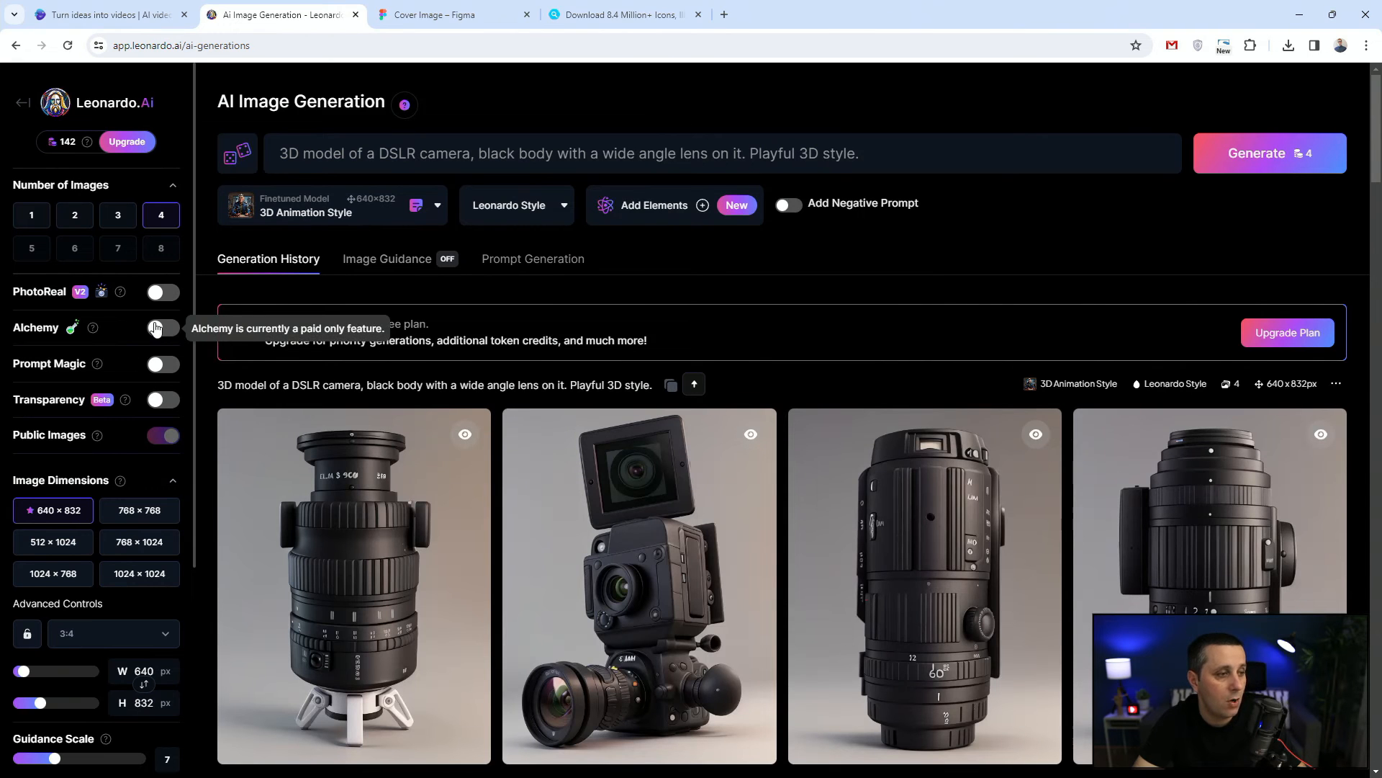
Step: Open the generated image of the stacked camera with the tilted screen on top and download the original
mouse_move(627, 482)
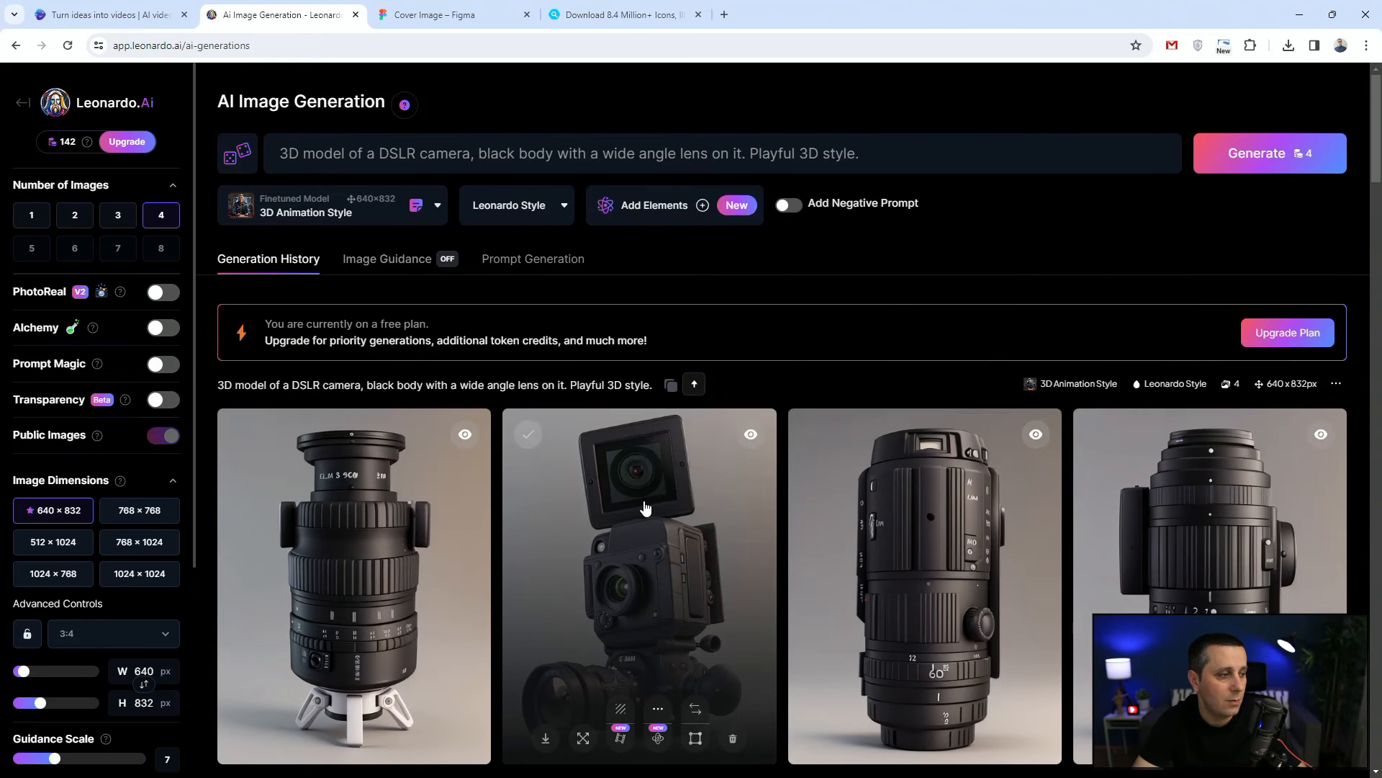
left_click(645, 508)
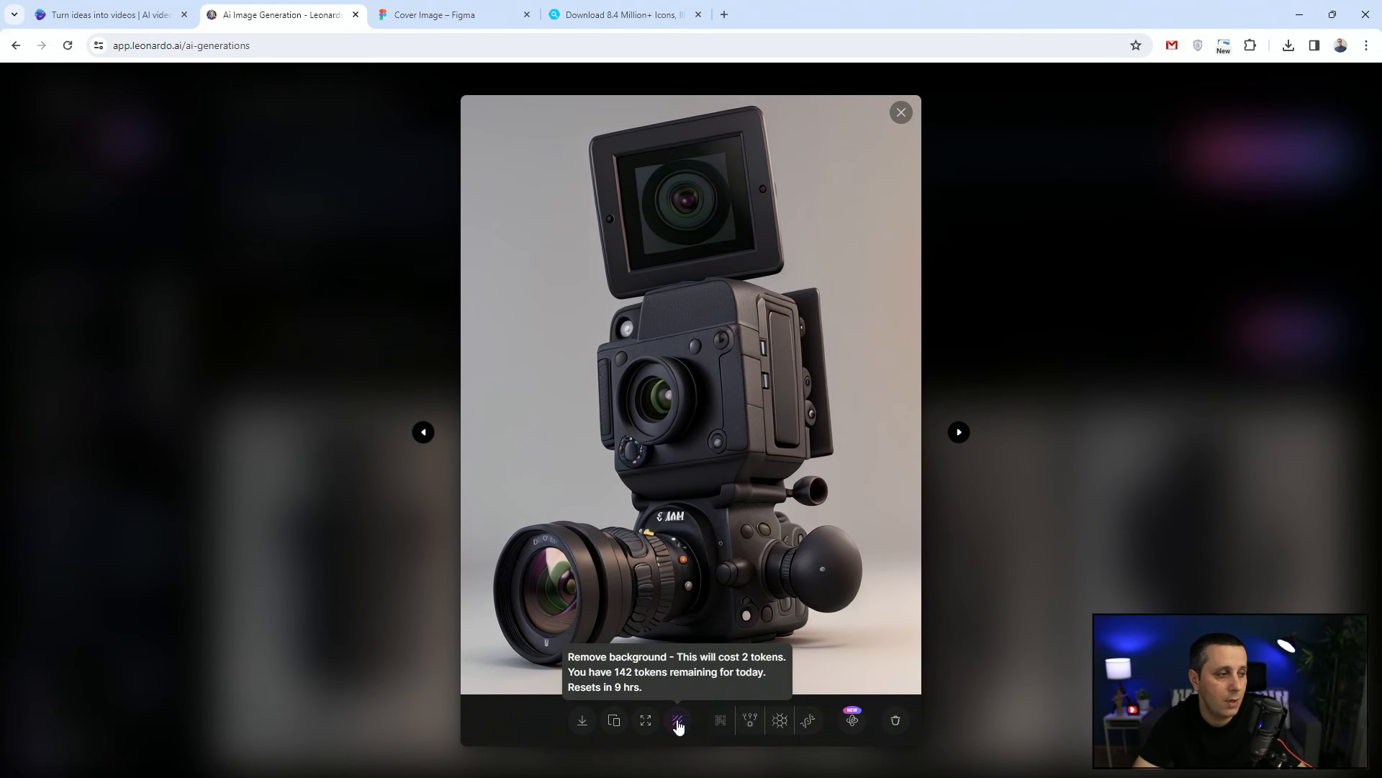
left_click(582, 720)
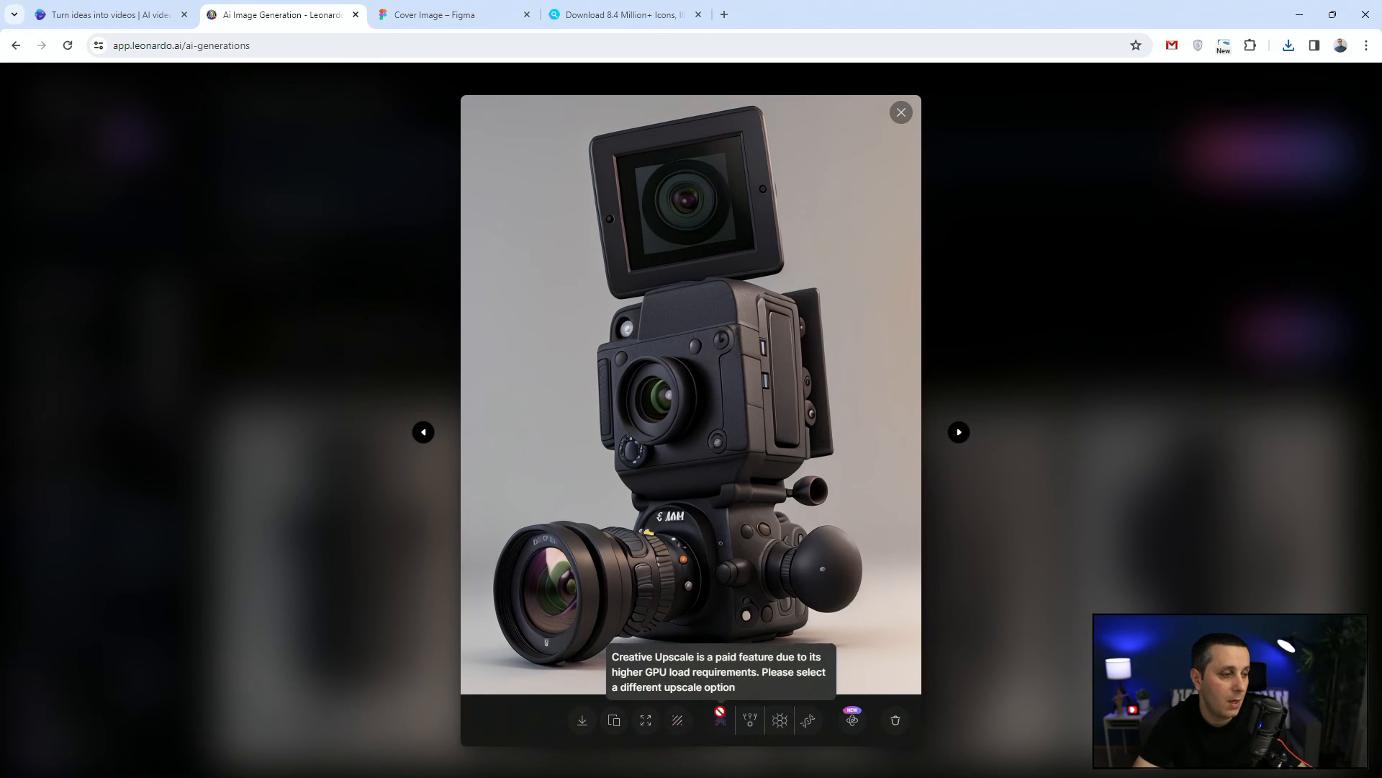
Step: Remove the background from the stacked-camera image, download its No Background version and close the preview
left_click(672, 726)
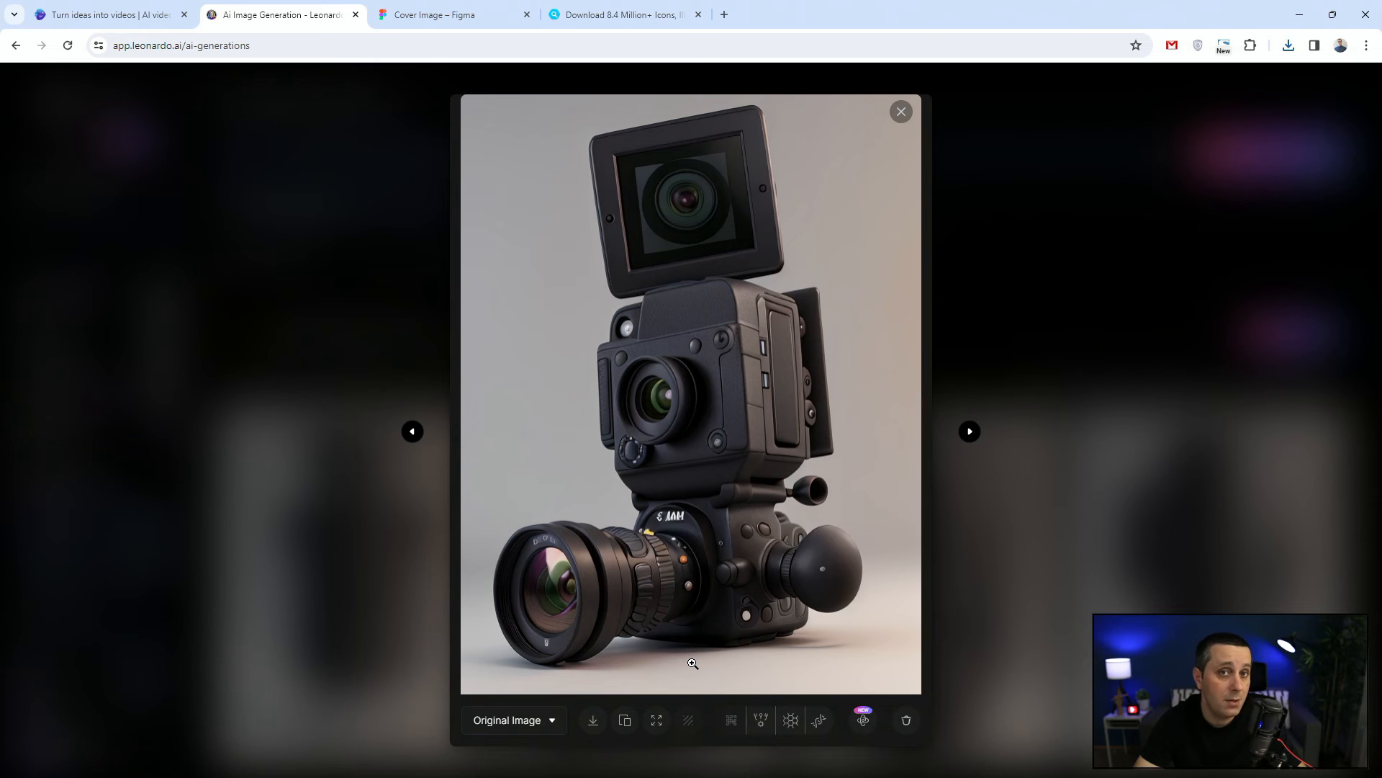
left_click(552, 722)
left_click(550, 695)
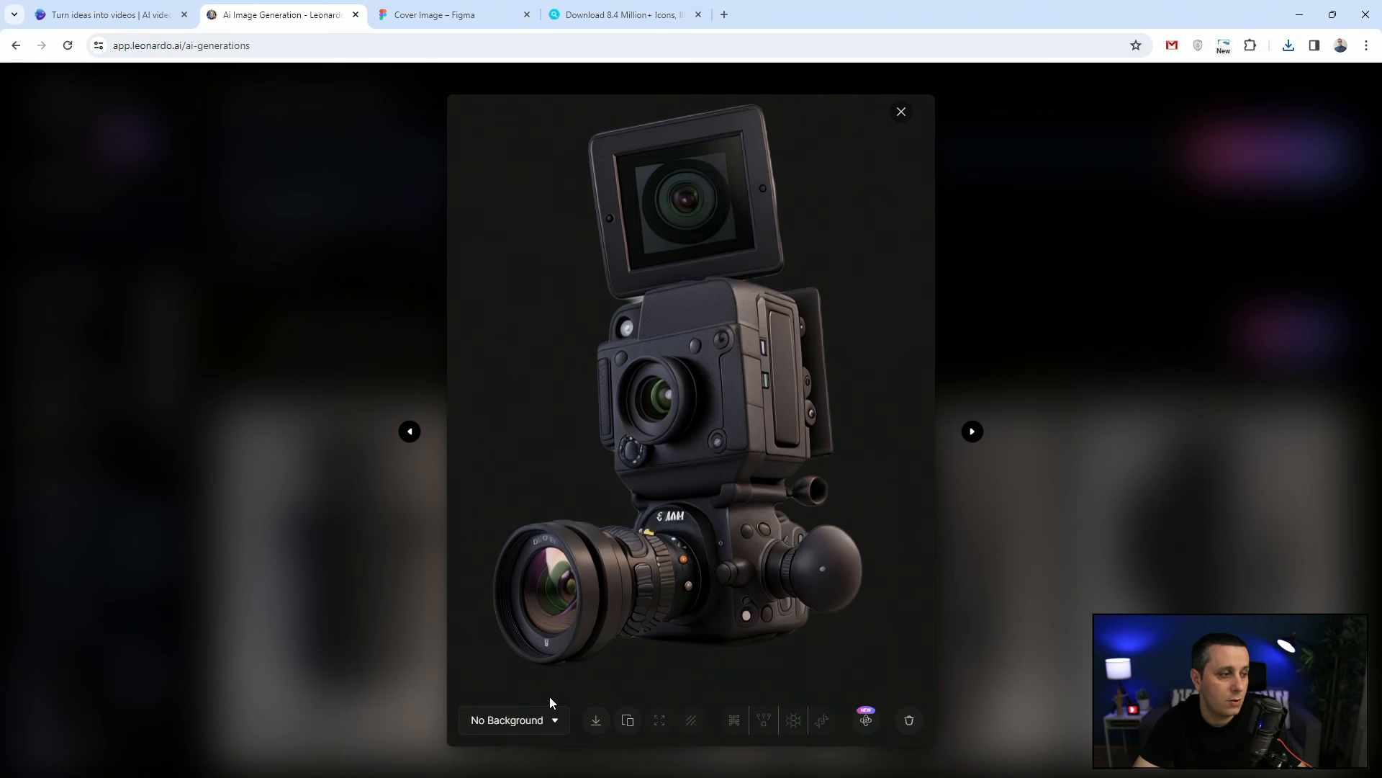
left_click(596, 720)
left_click(880, 364)
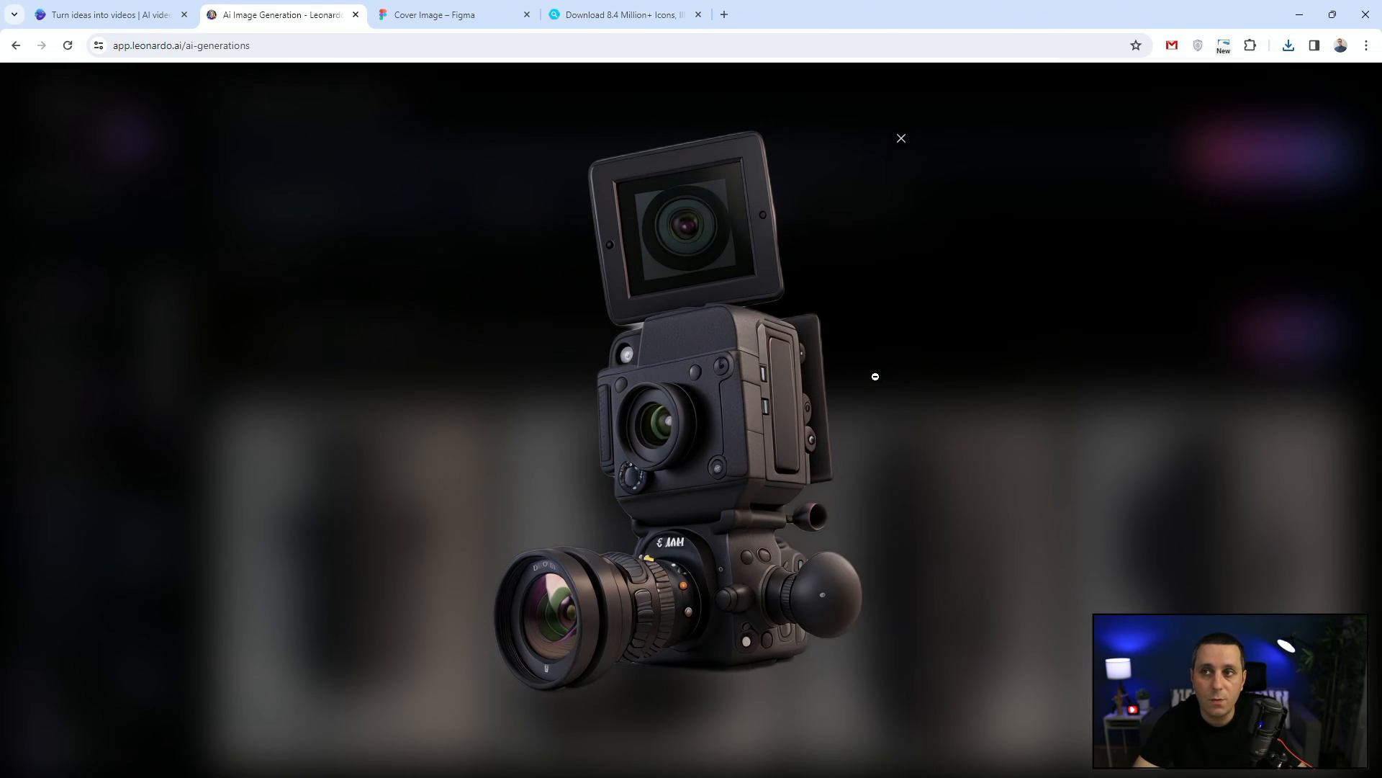
left_click(902, 138)
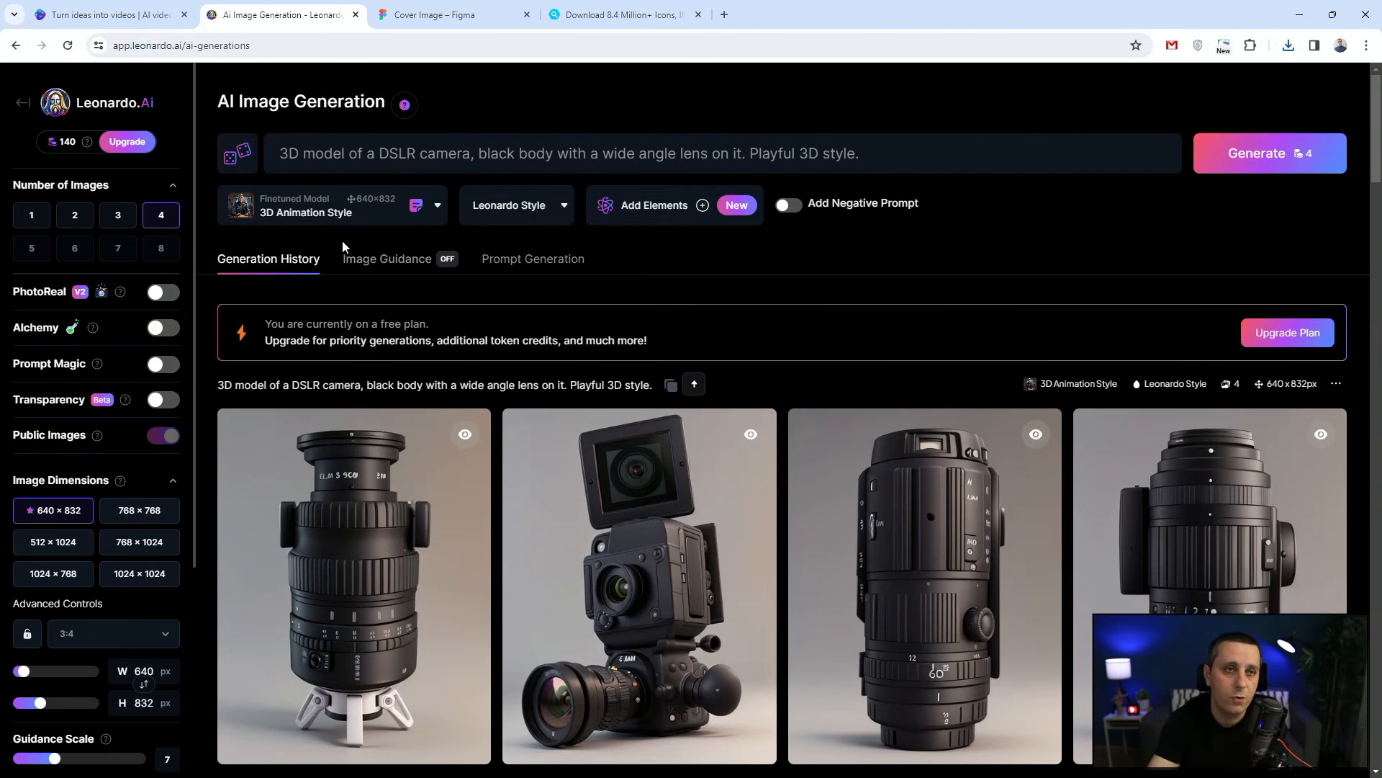
Step: Switch to the Cover Image file in Figma and create a frame 1080 wide and 1920 high
left_click(437, 8)
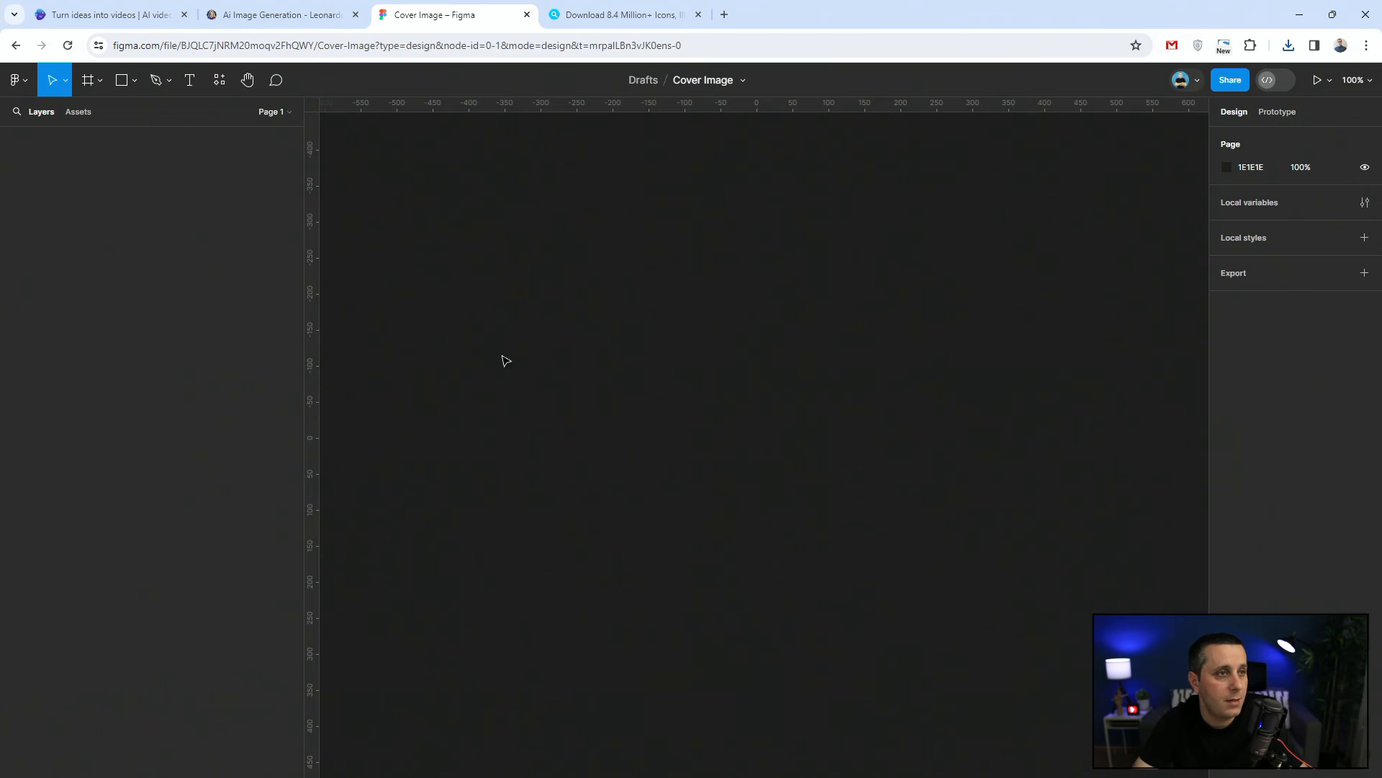
key("f")
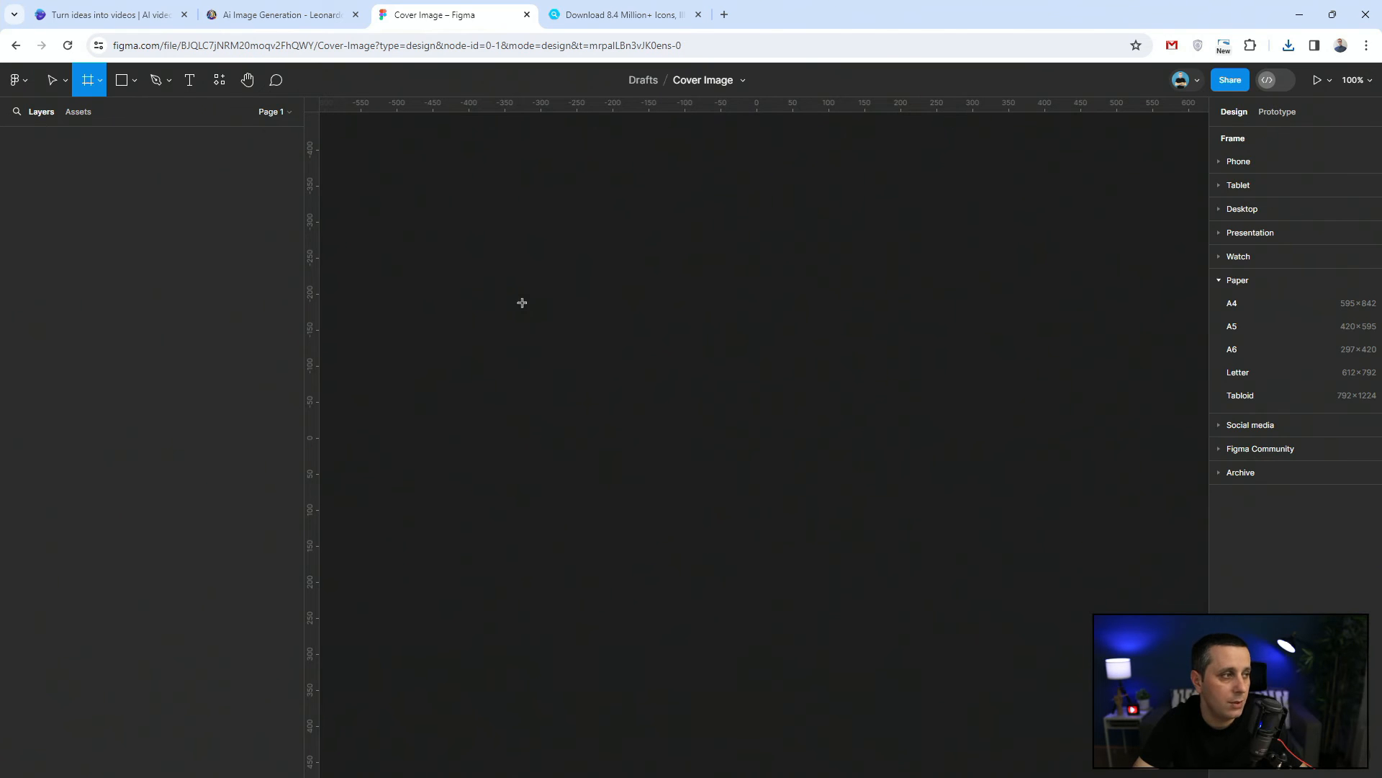
left_click_drag(505, 246, 672, 646)
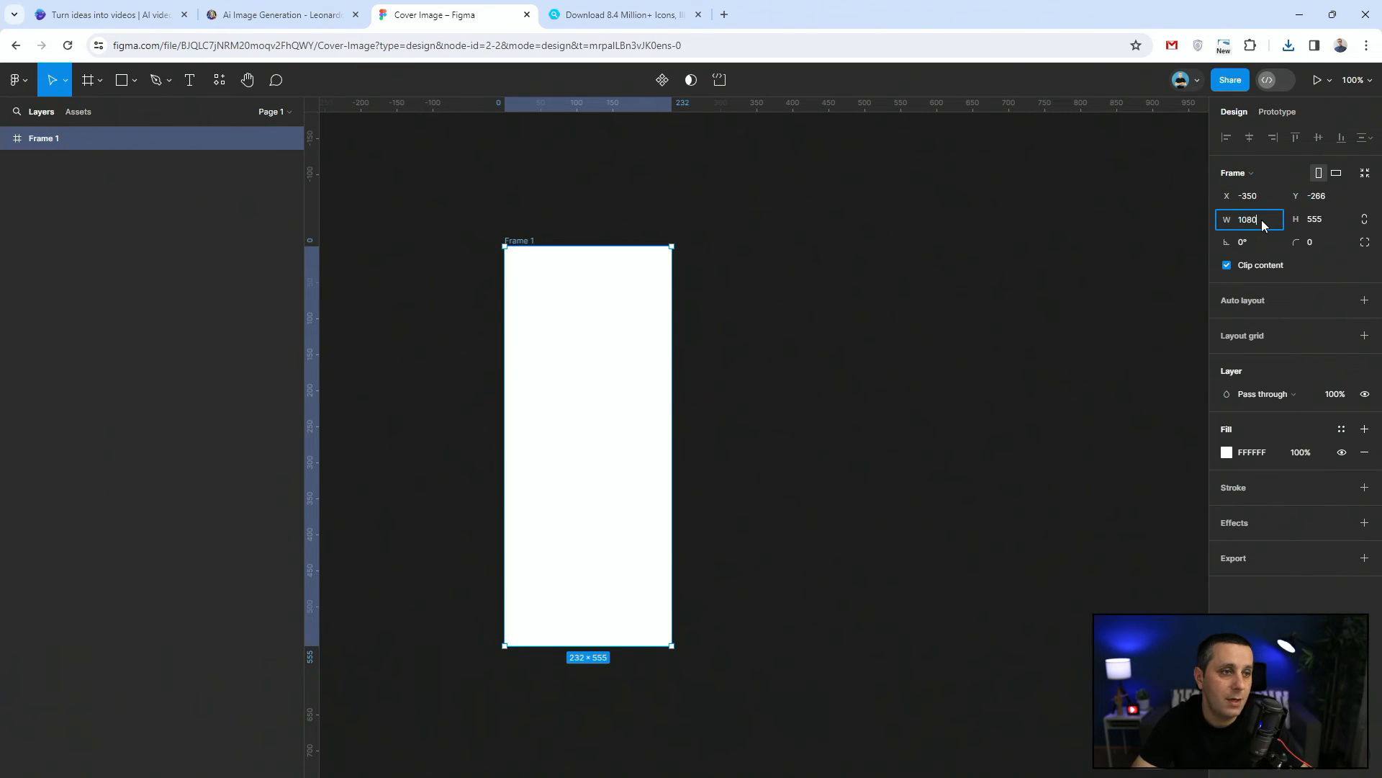
key("Tab")
type("1920")
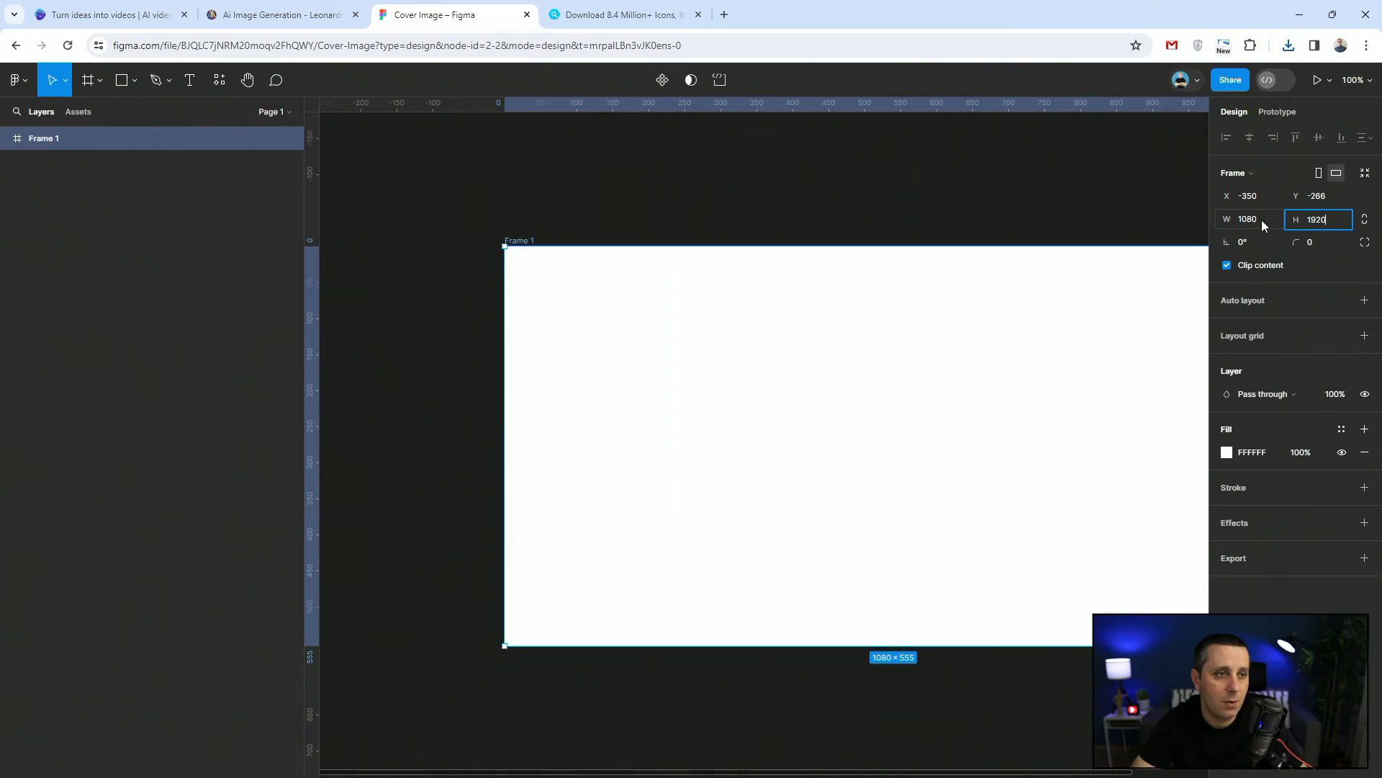
key("Return")
scroll(663, 380, "down", 5)
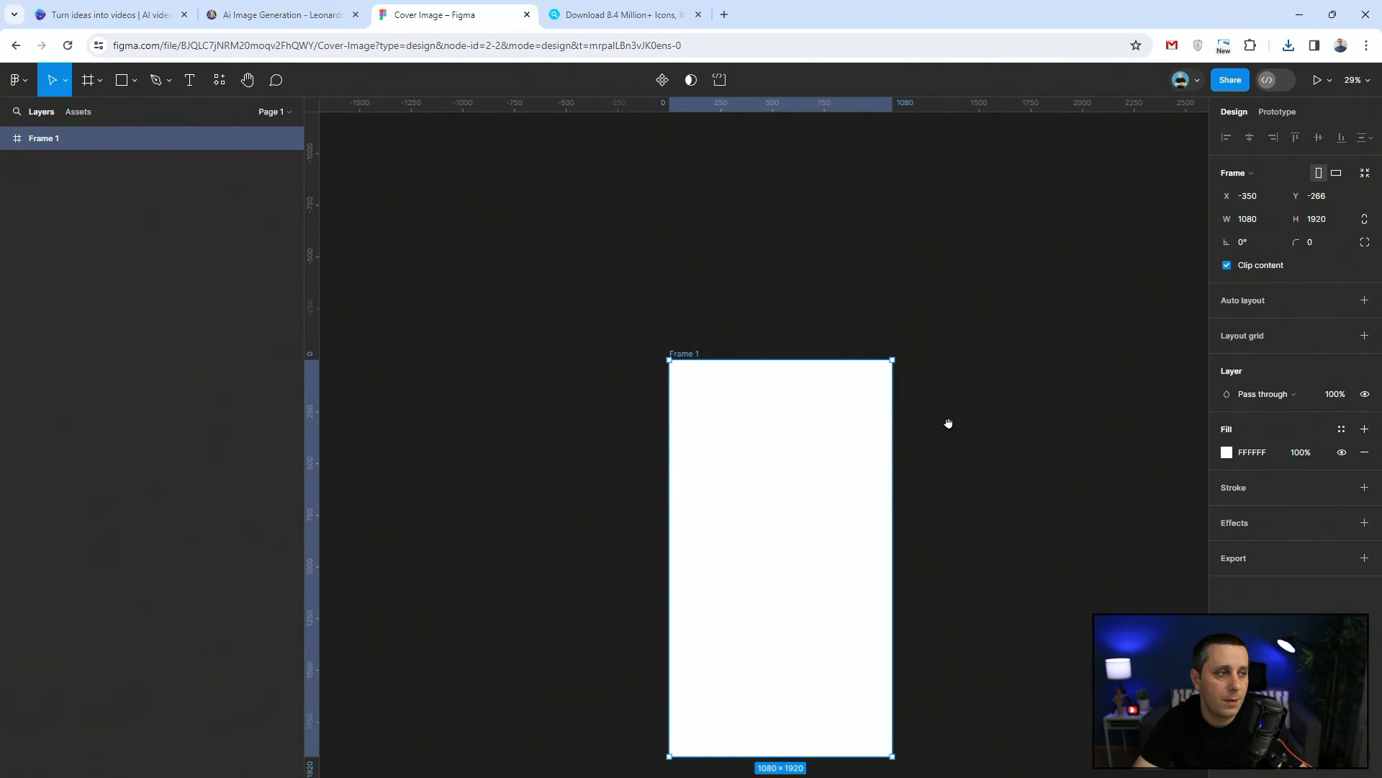
left_click_drag(948, 423, 879, 281)
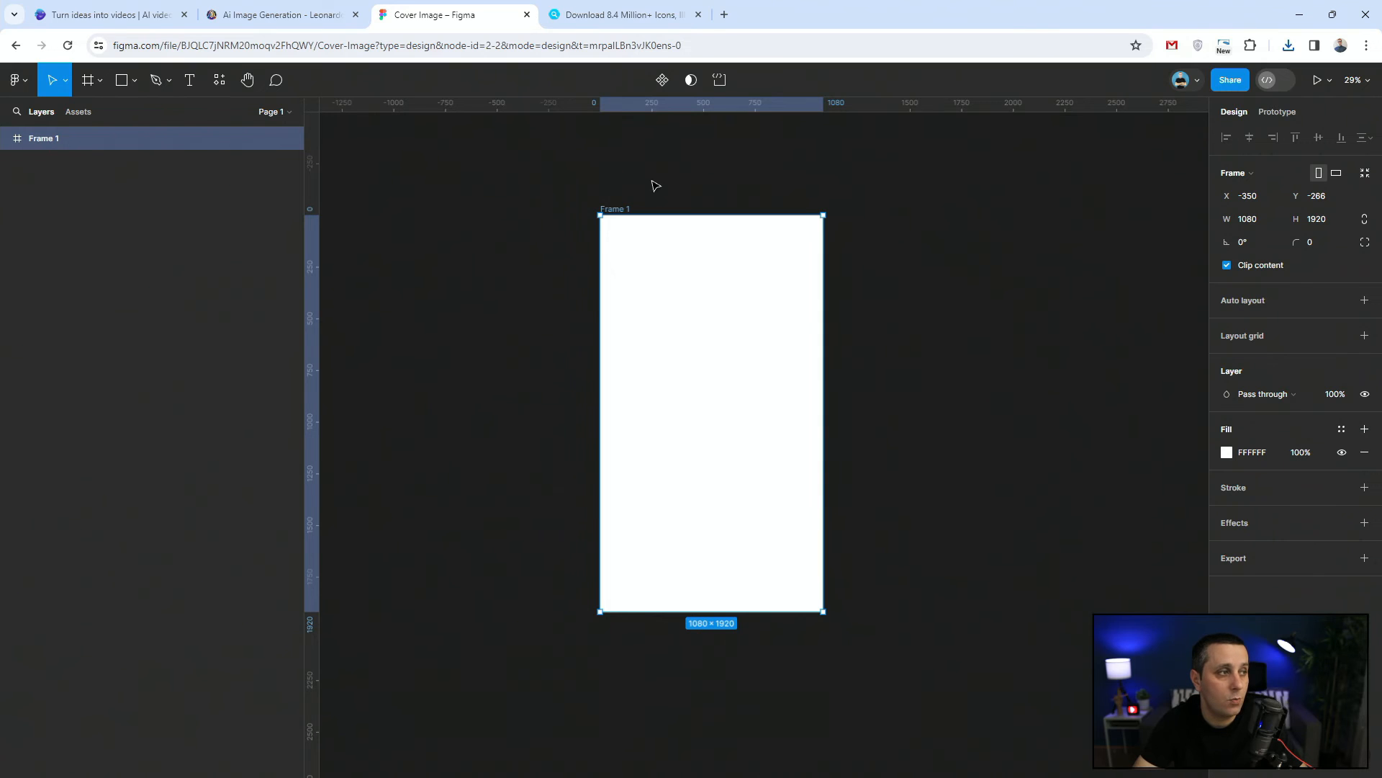
Step: Rename the 1080 × 1920 frame as Thumbnail Image
double_click(622, 208)
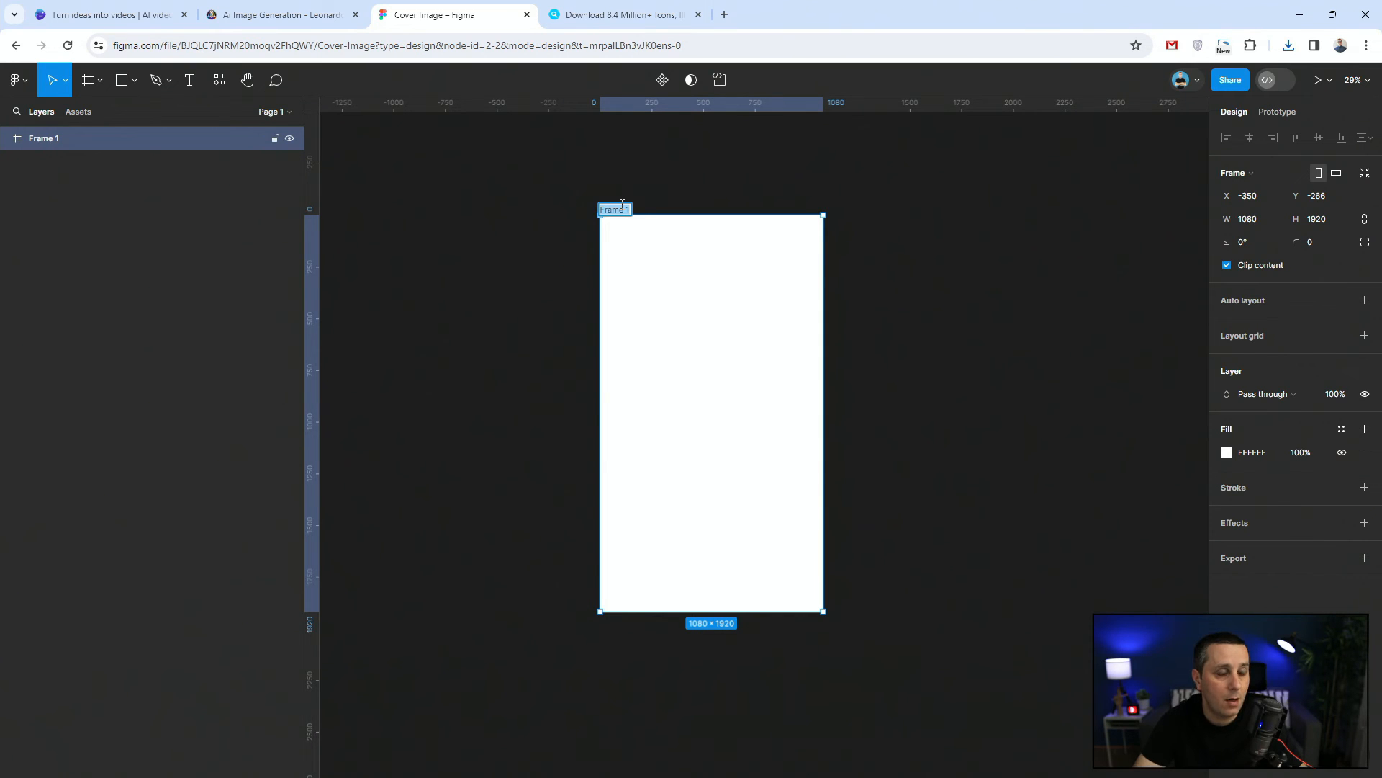
type("Thu")
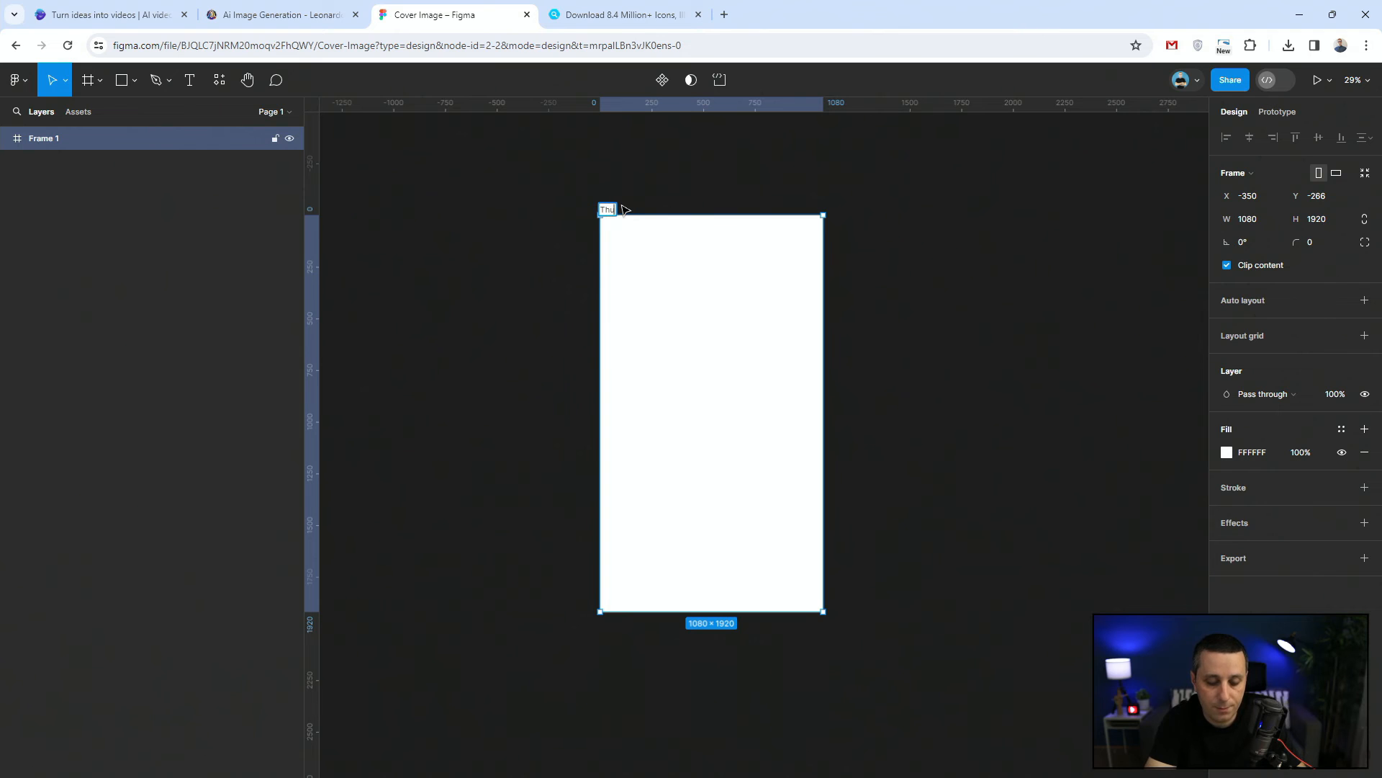
type("mbnail Image")
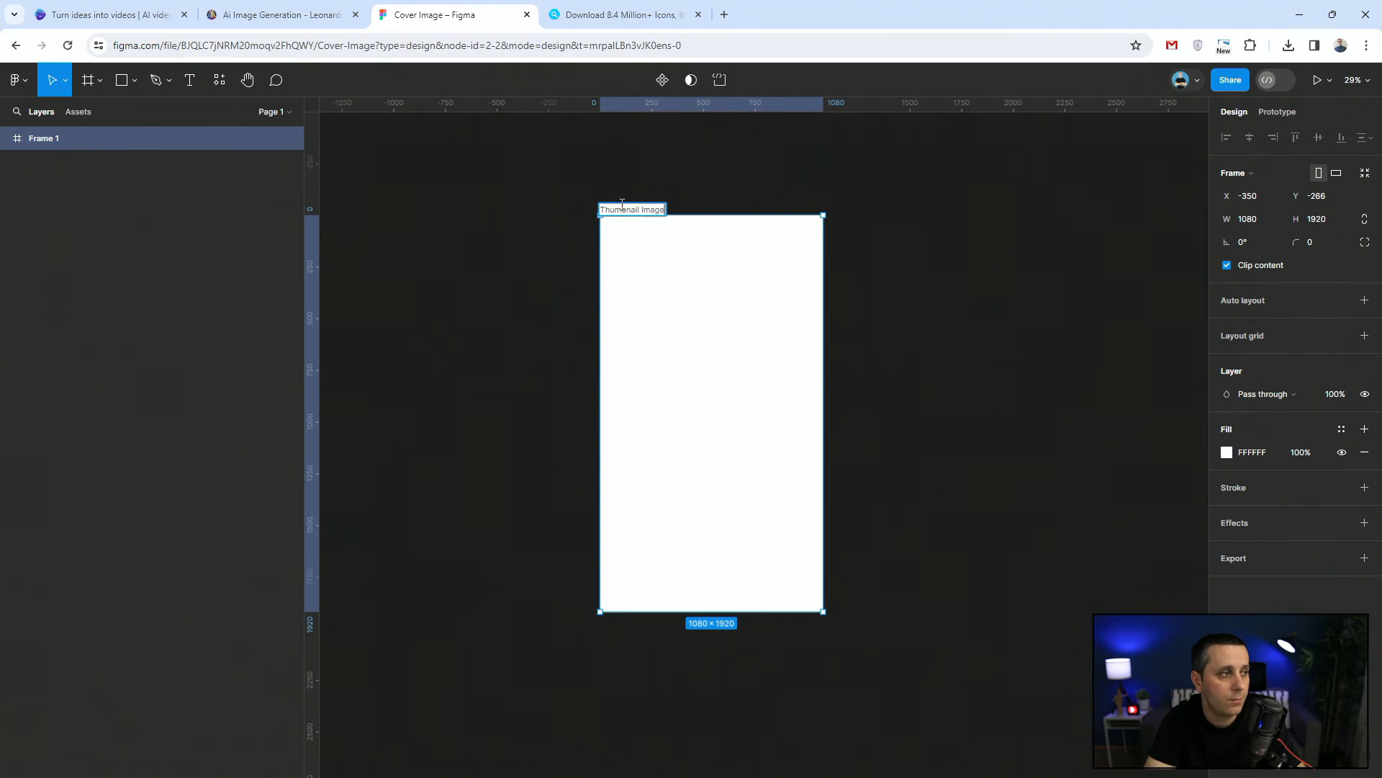
key("Return")
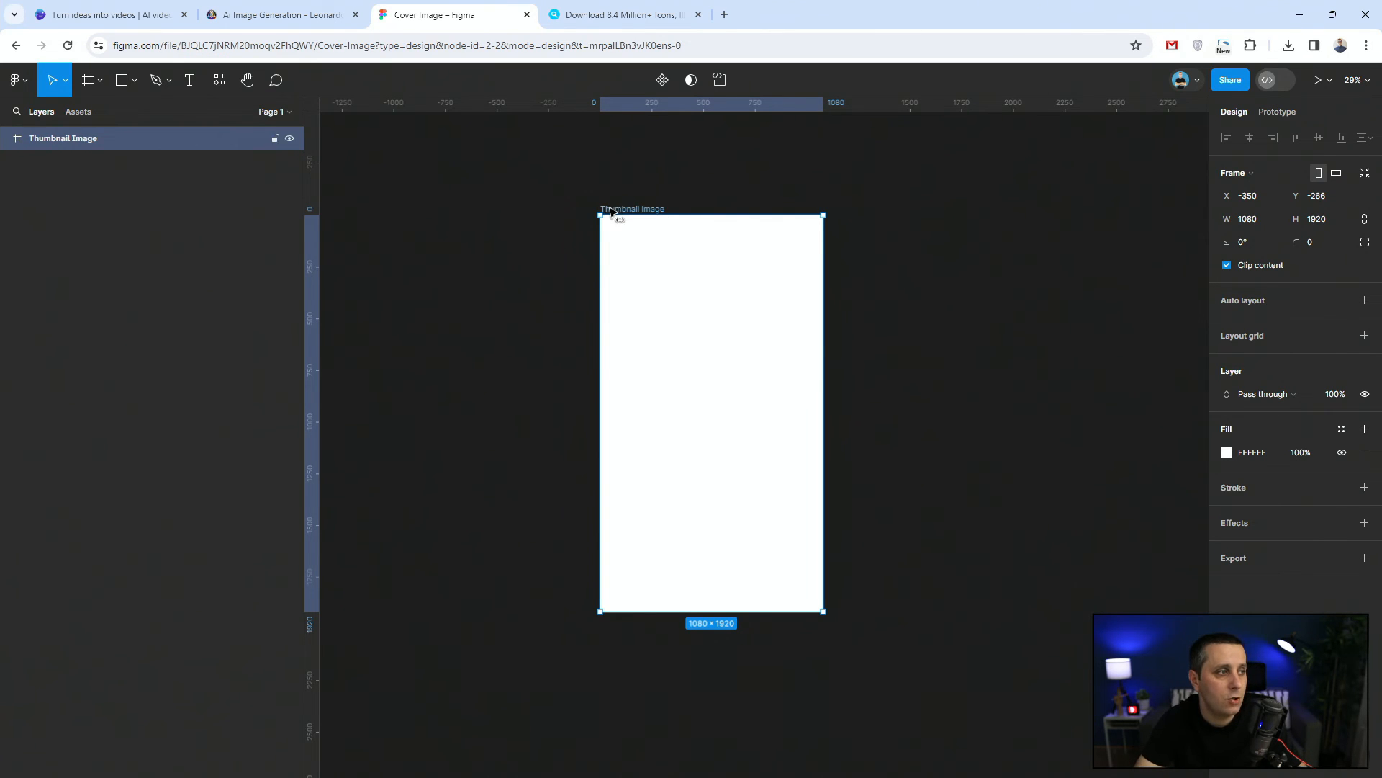
Step: Duplicate the Thumbnail Image frame, switch the copy to landscape orientation at 1920 × 1080 and place it beside the vertical frame
left_click_drag(622, 206, 506, 209)
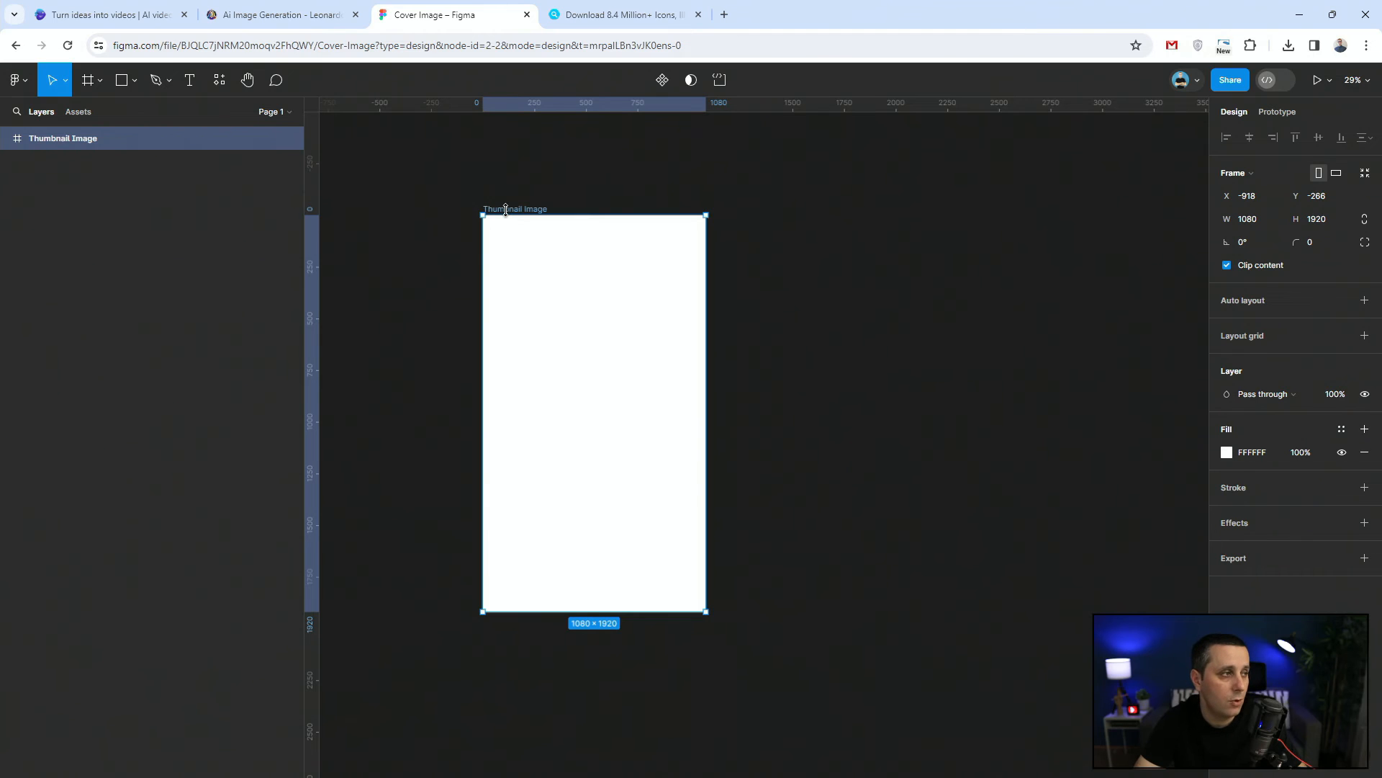
key("ctrl+d")
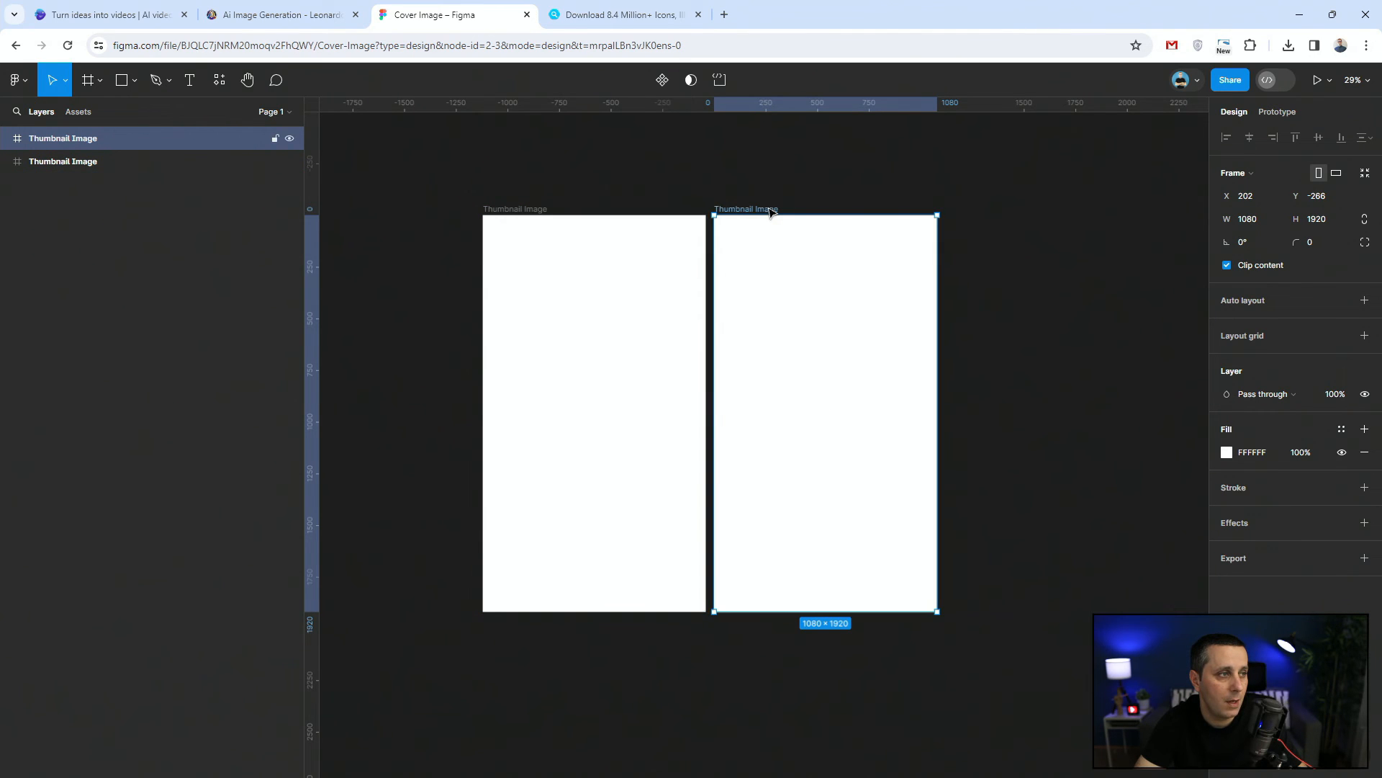
left_click_drag(771, 211, 955, 208)
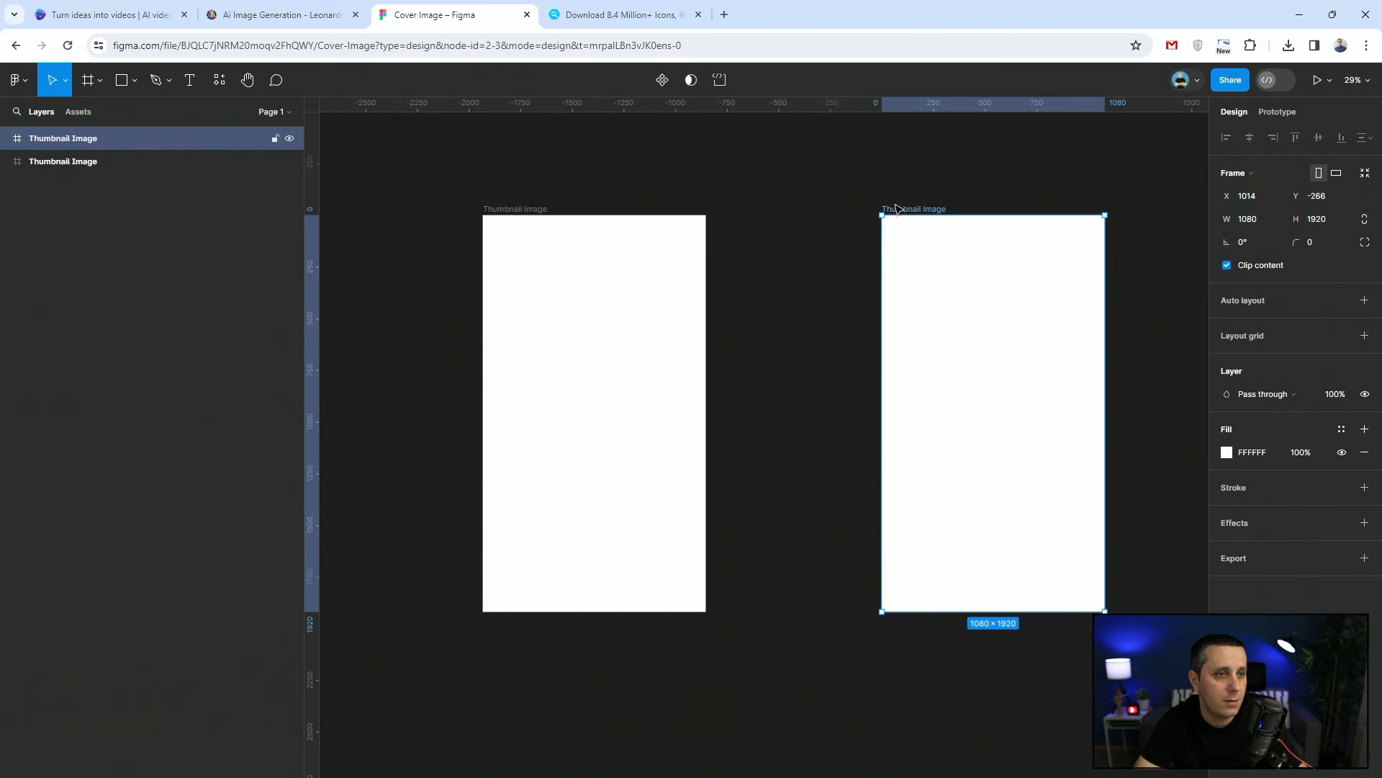
left_click(1338, 175)
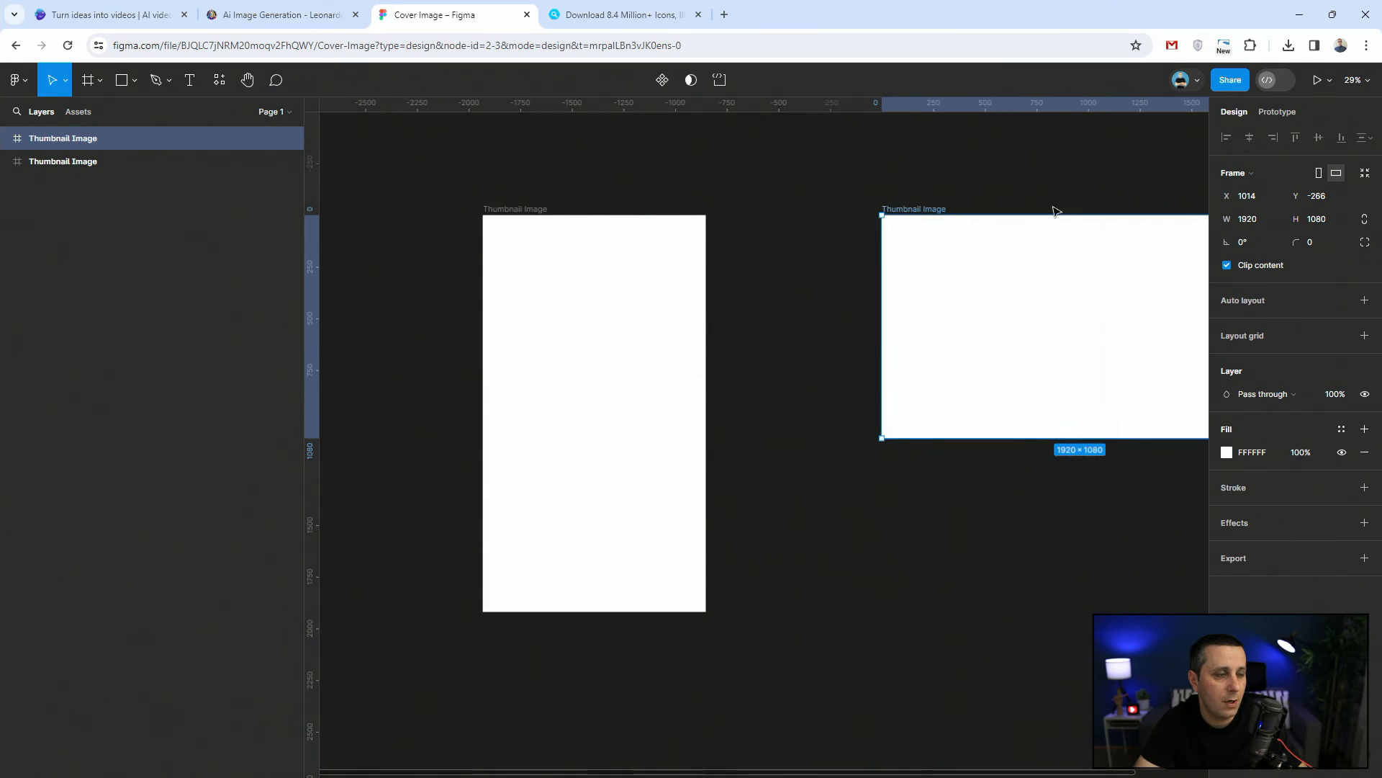
scroll(731, 228, "down", 1)
left_click_drag(895, 213, 759, 210)
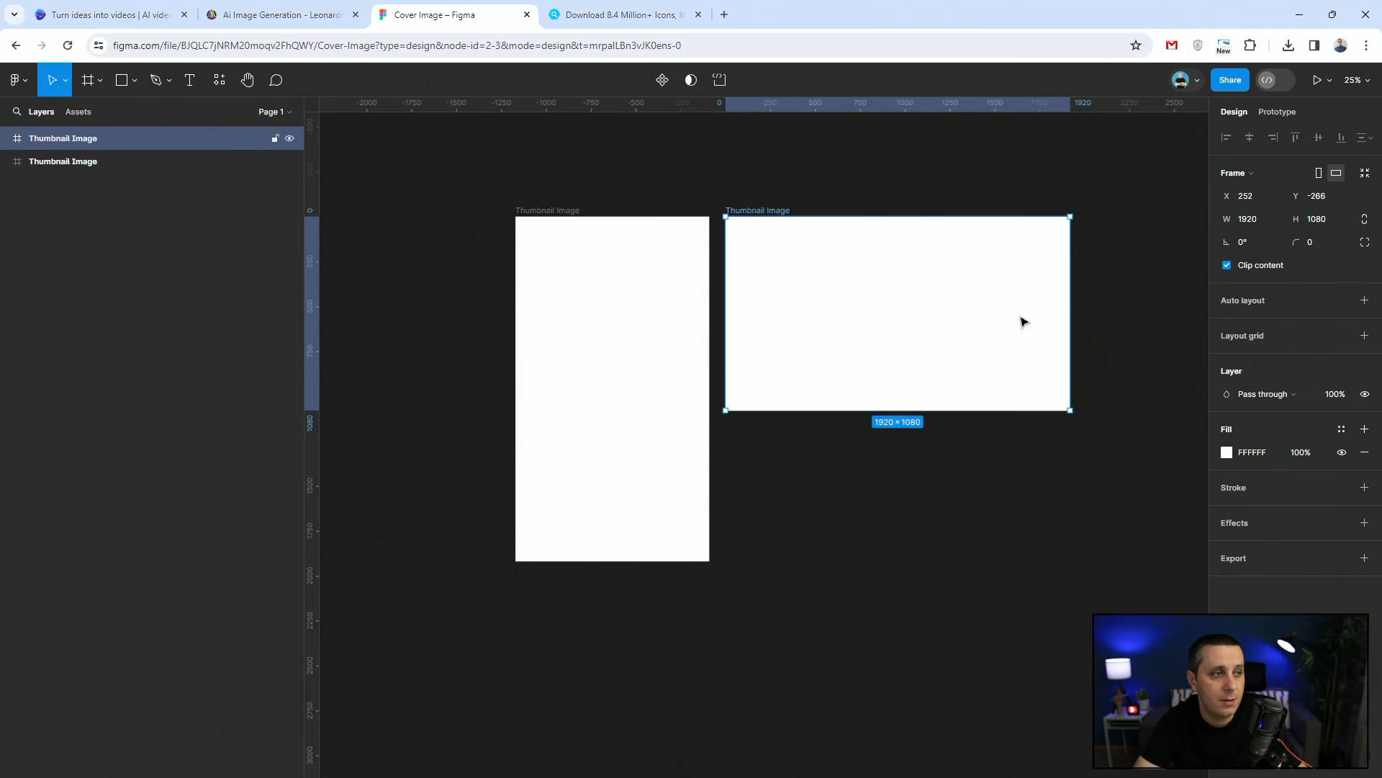
Step: Import the dslr-camera image from the computer onto the canvas below the landscape frame
left_click(523, 218)
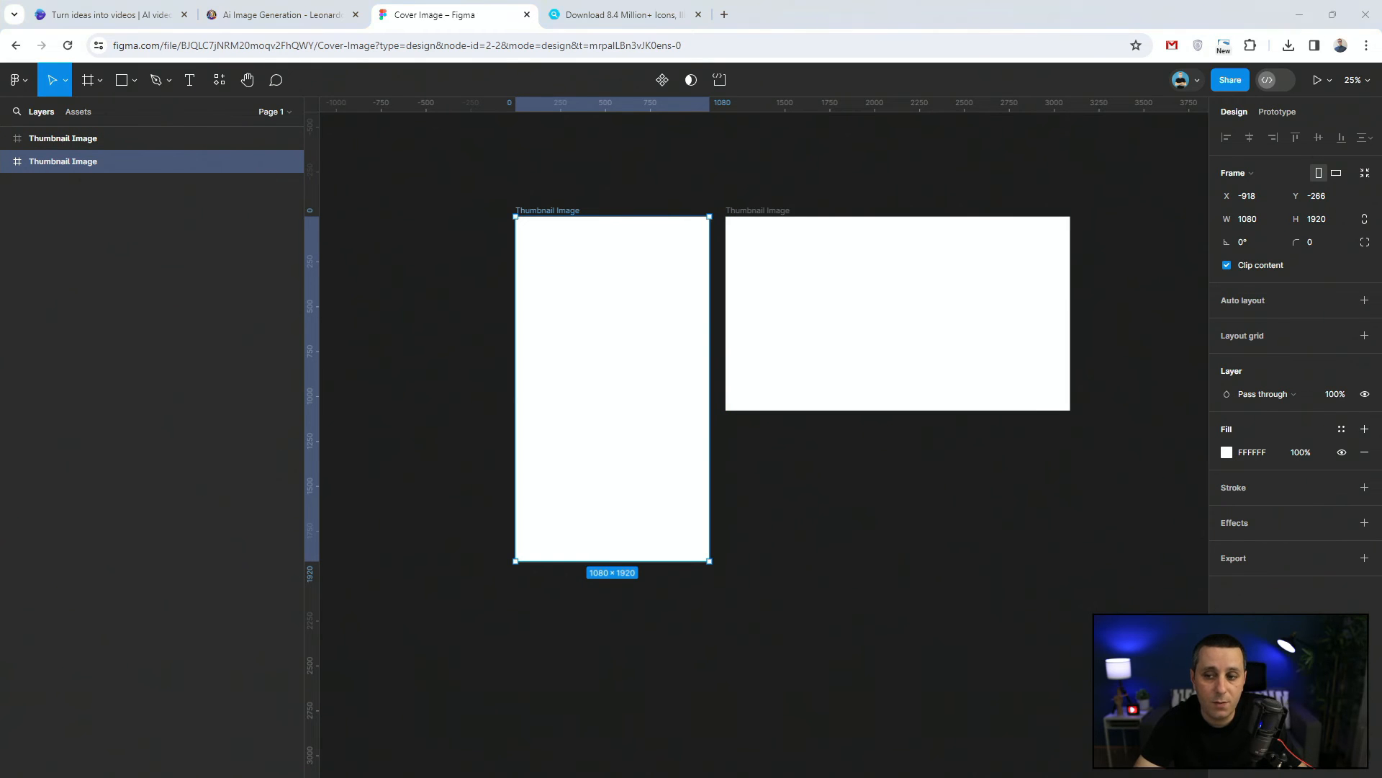
left_click_drag(1044, 737, 811, 544)
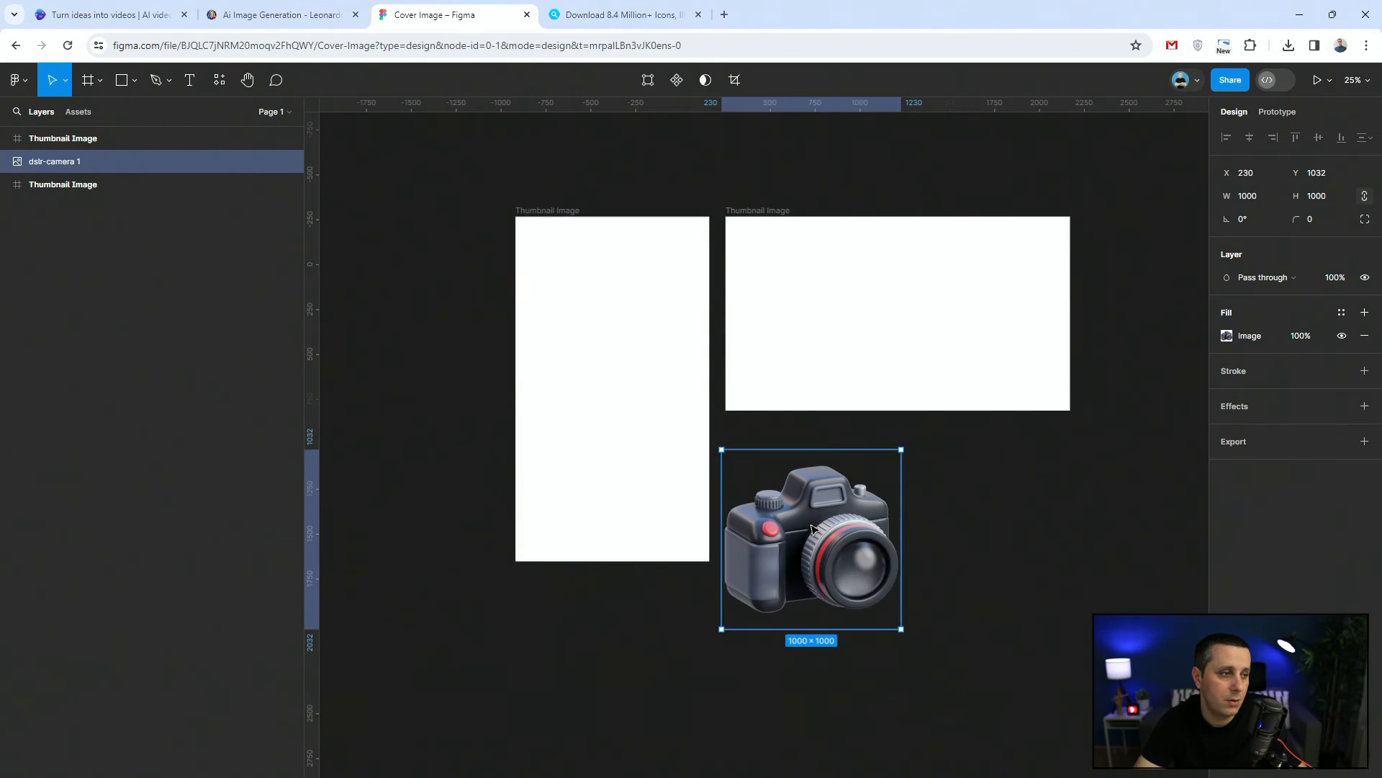
Step: Switch to IconScout, search the 3D Illustrations for camera and look through the available camera models
left_click(566, 9)
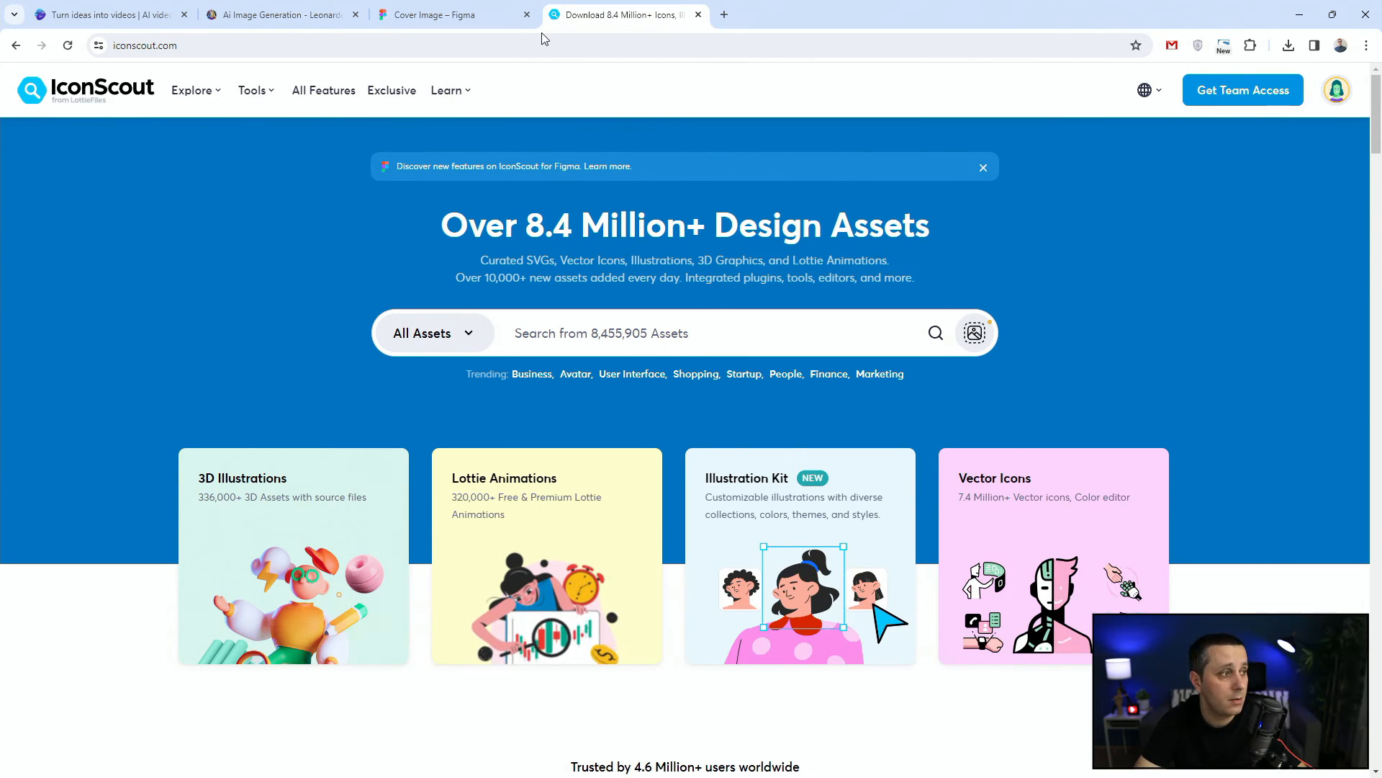
left_click(472, 335)
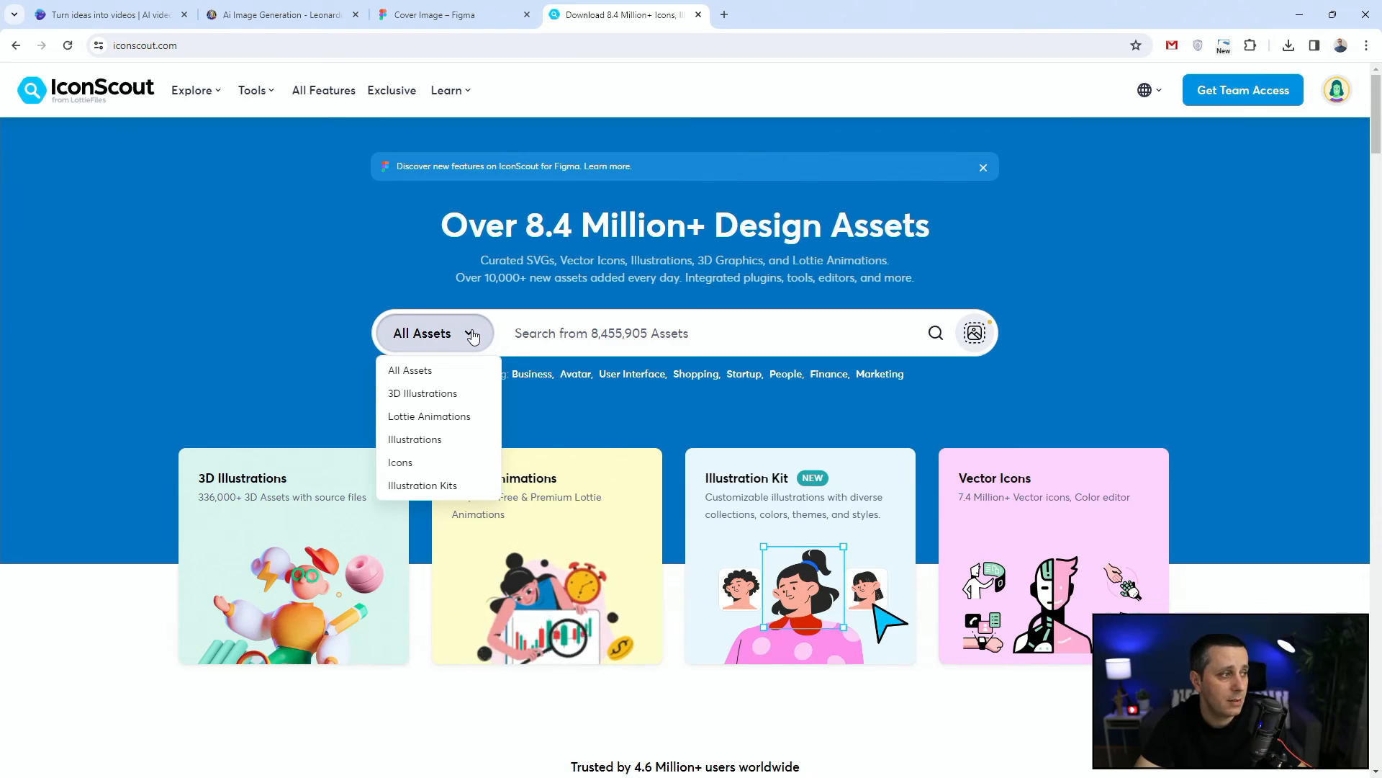
left_click(435, 395)
left_click(630, 336)
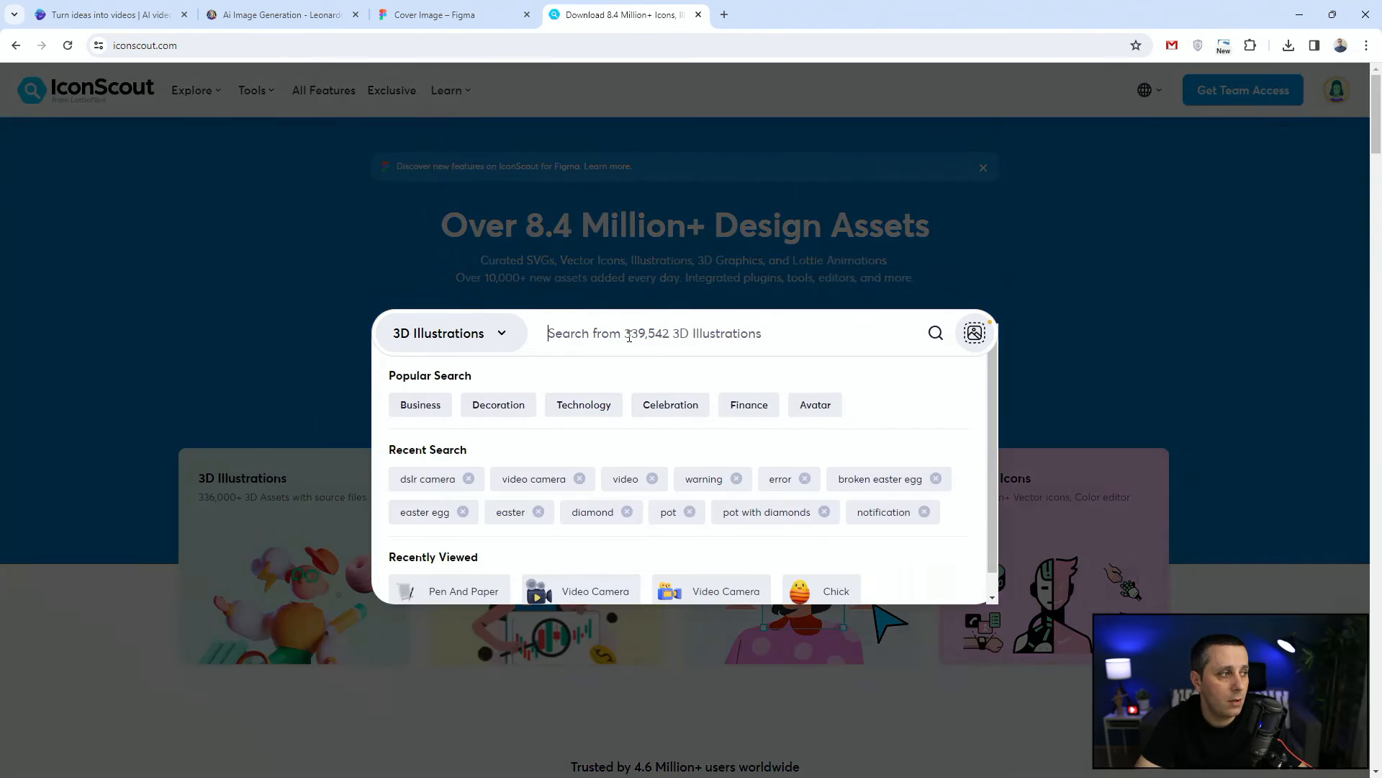
type("camer")
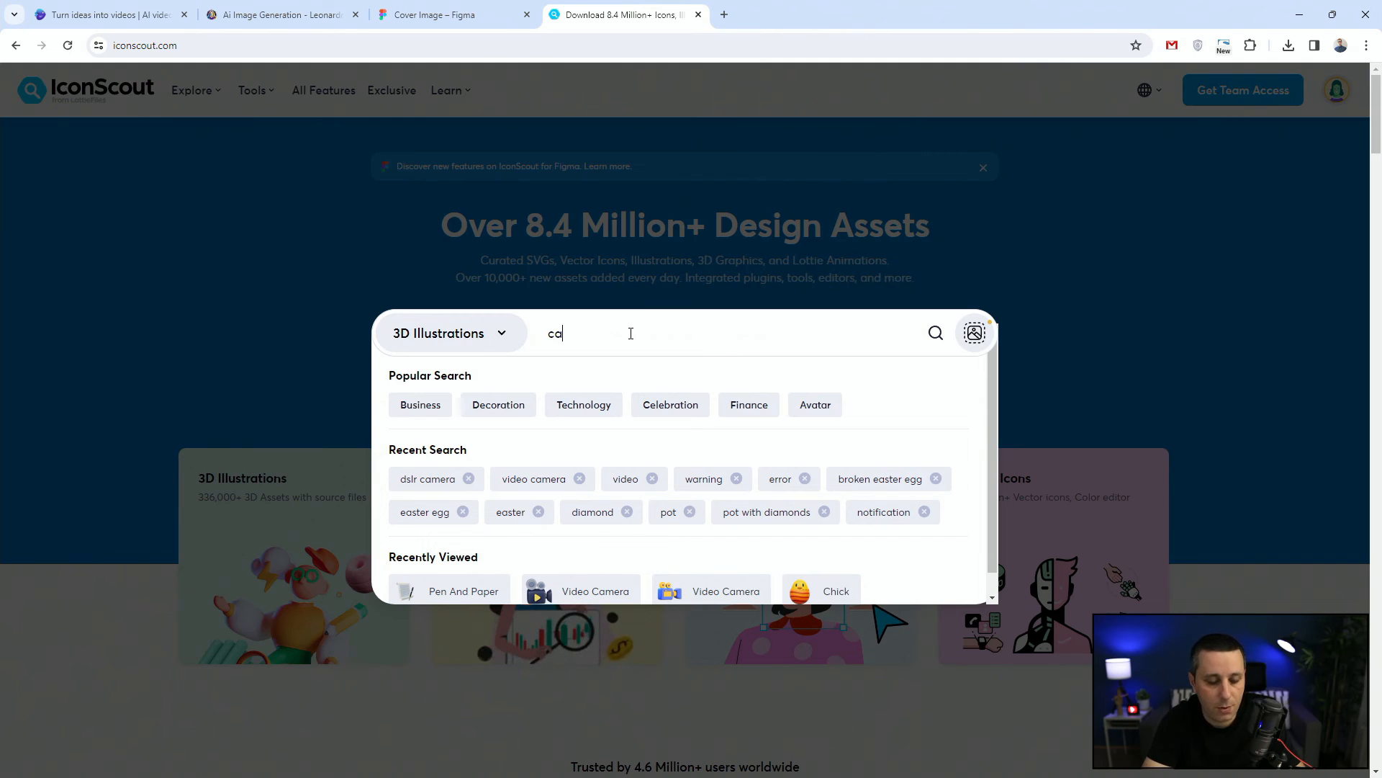
type("a")
key("Return")
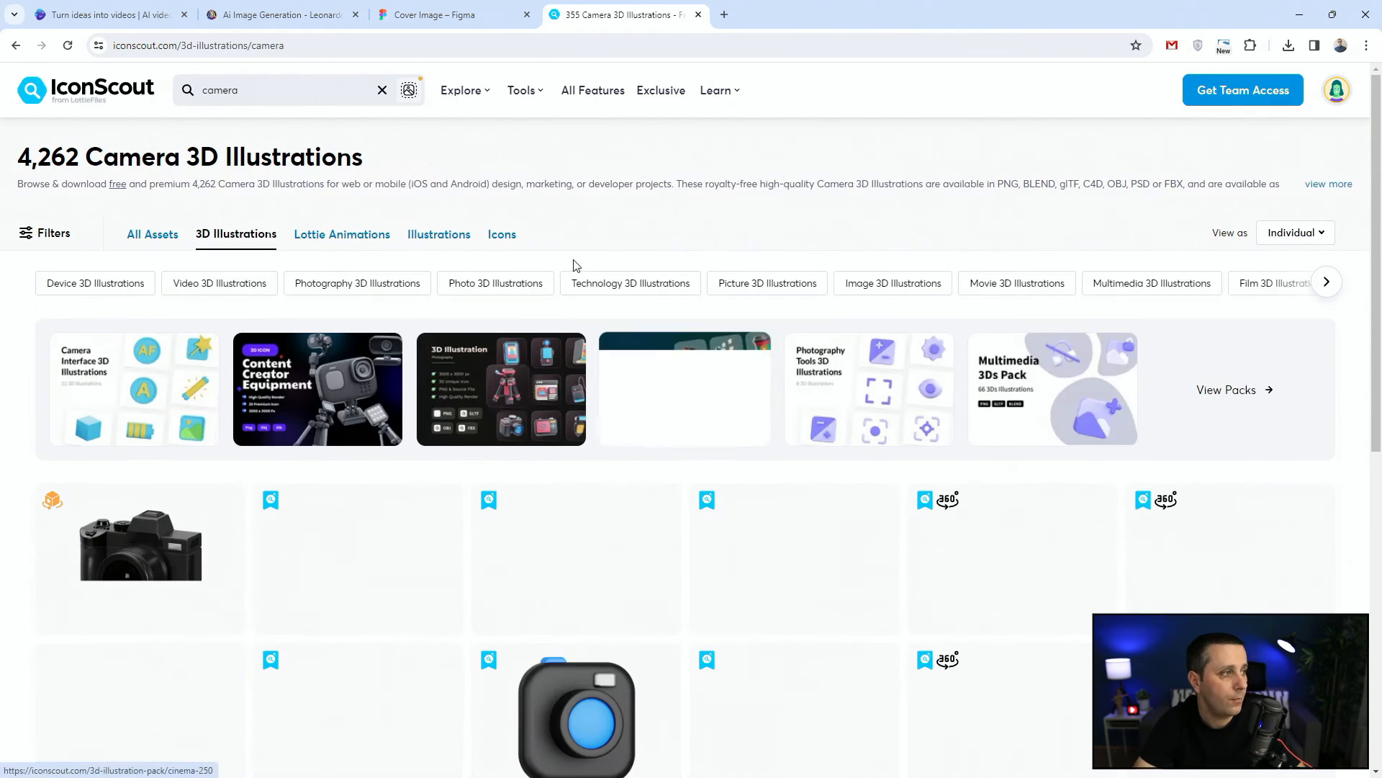
scroll(357, 274, "down", 4)
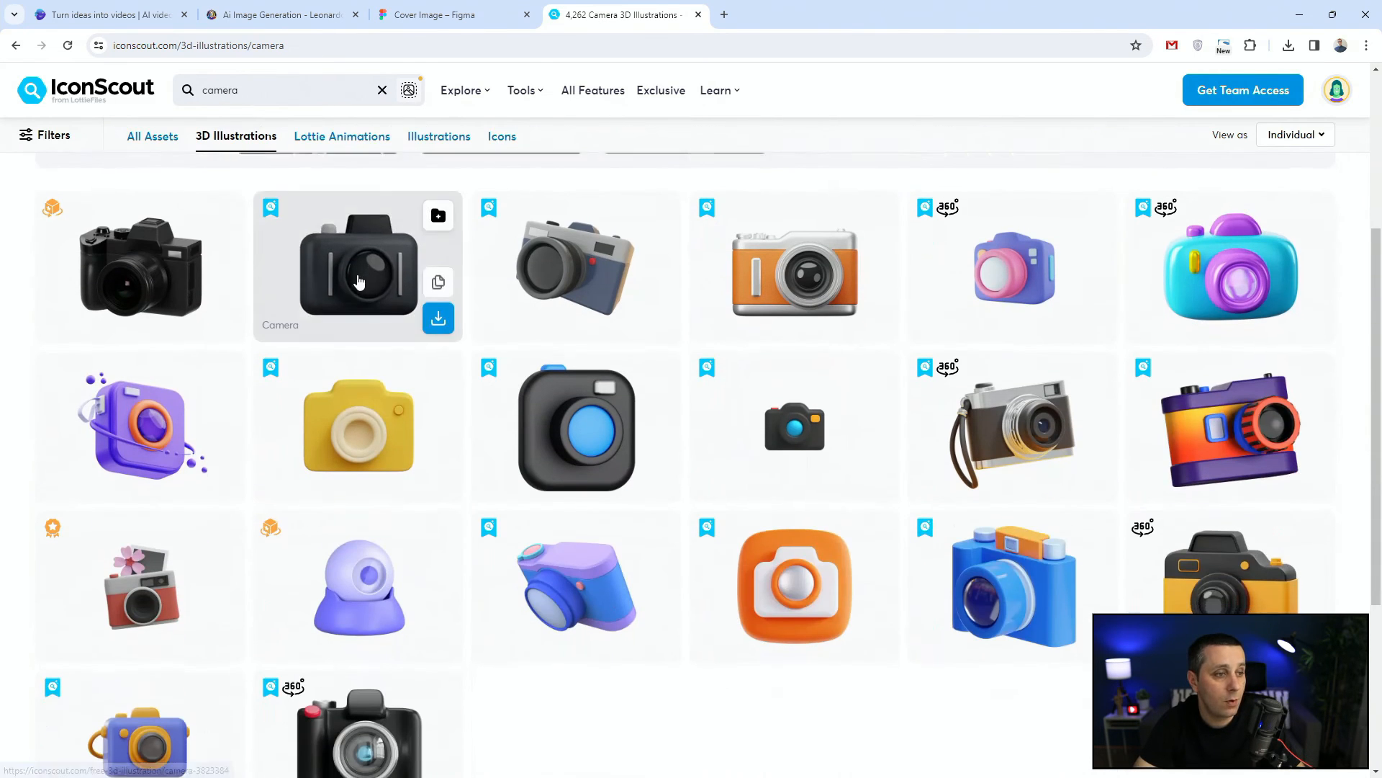
scroll(357, 274, "down", 2)
scroll(358, 281, "up", 6)
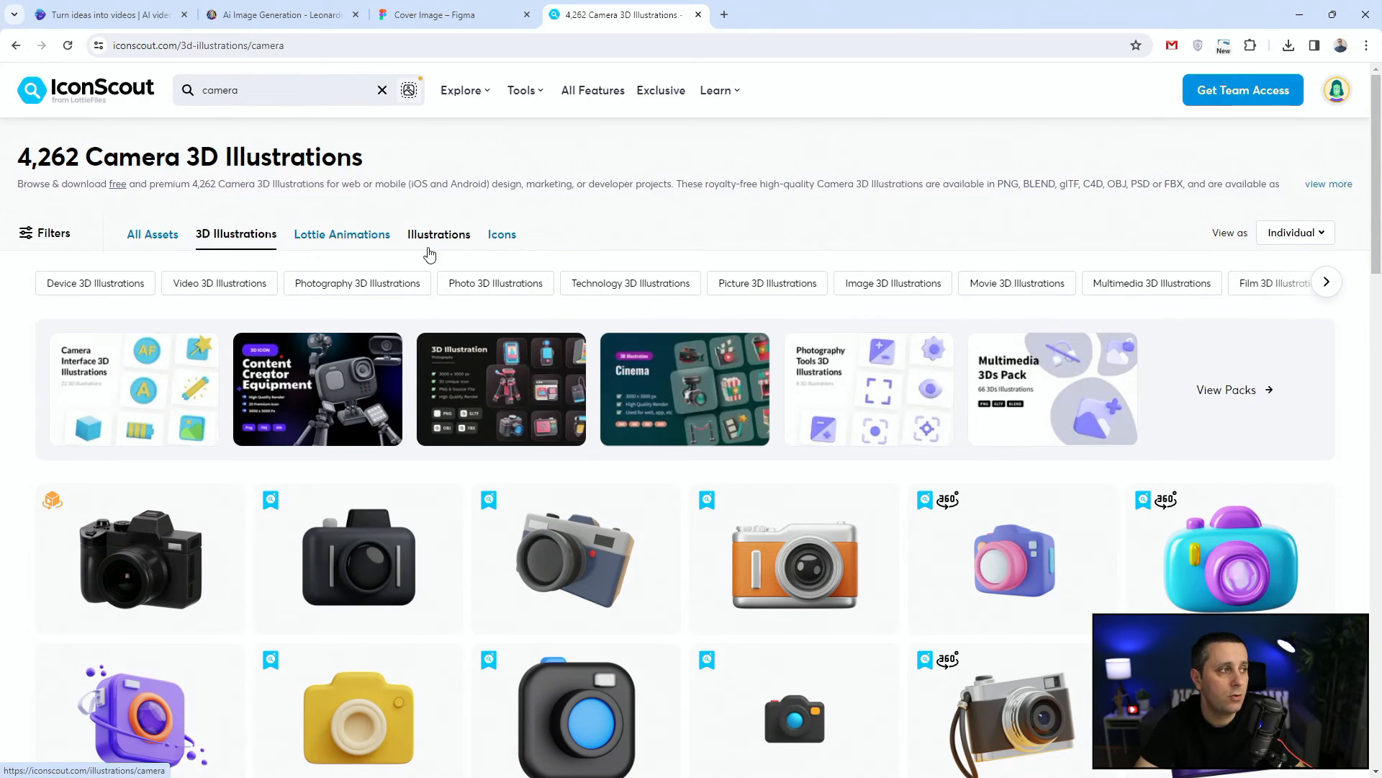
Step: Return to the Cover Image file in Figma, move the camera image into the vertical frame and scale it to about 810 × 810
left_click(482, 8)
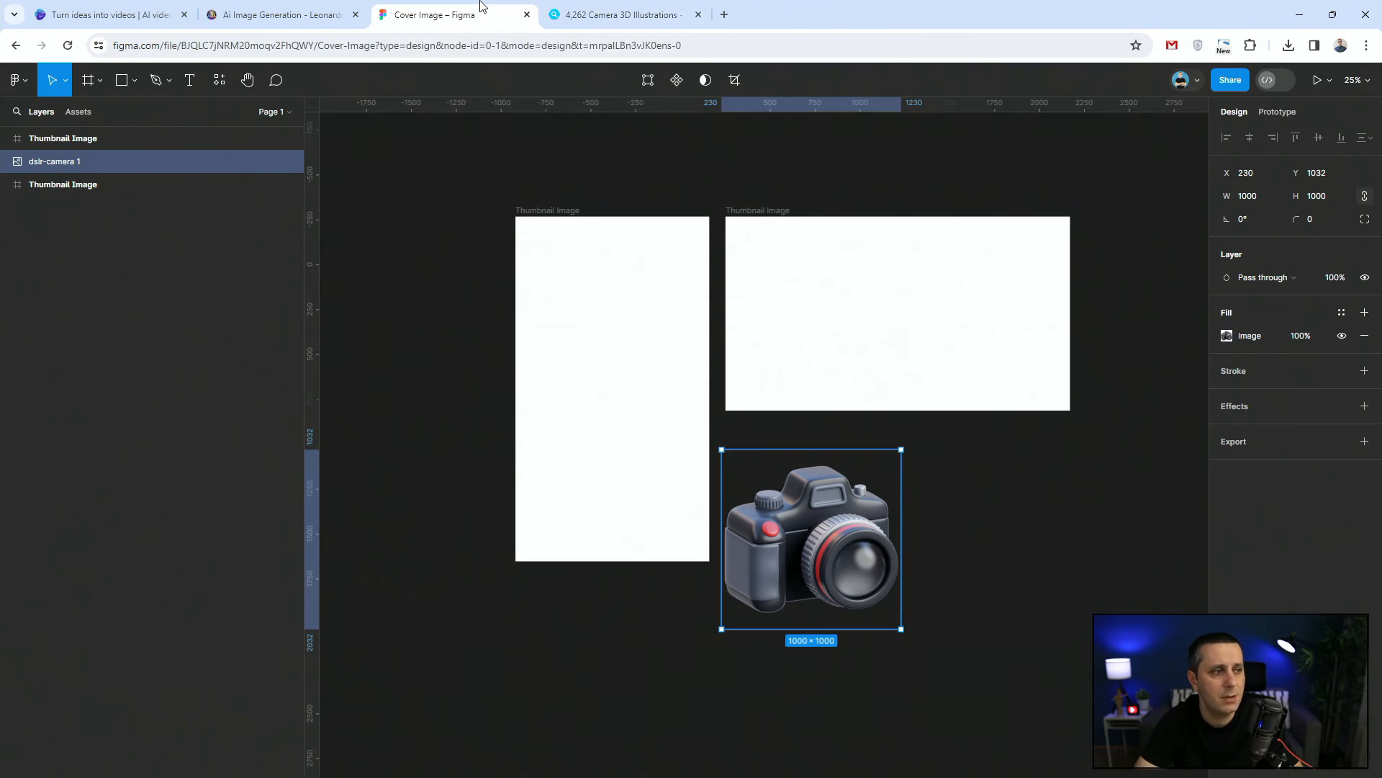
left_click_drag(852, 531, 661, 411)
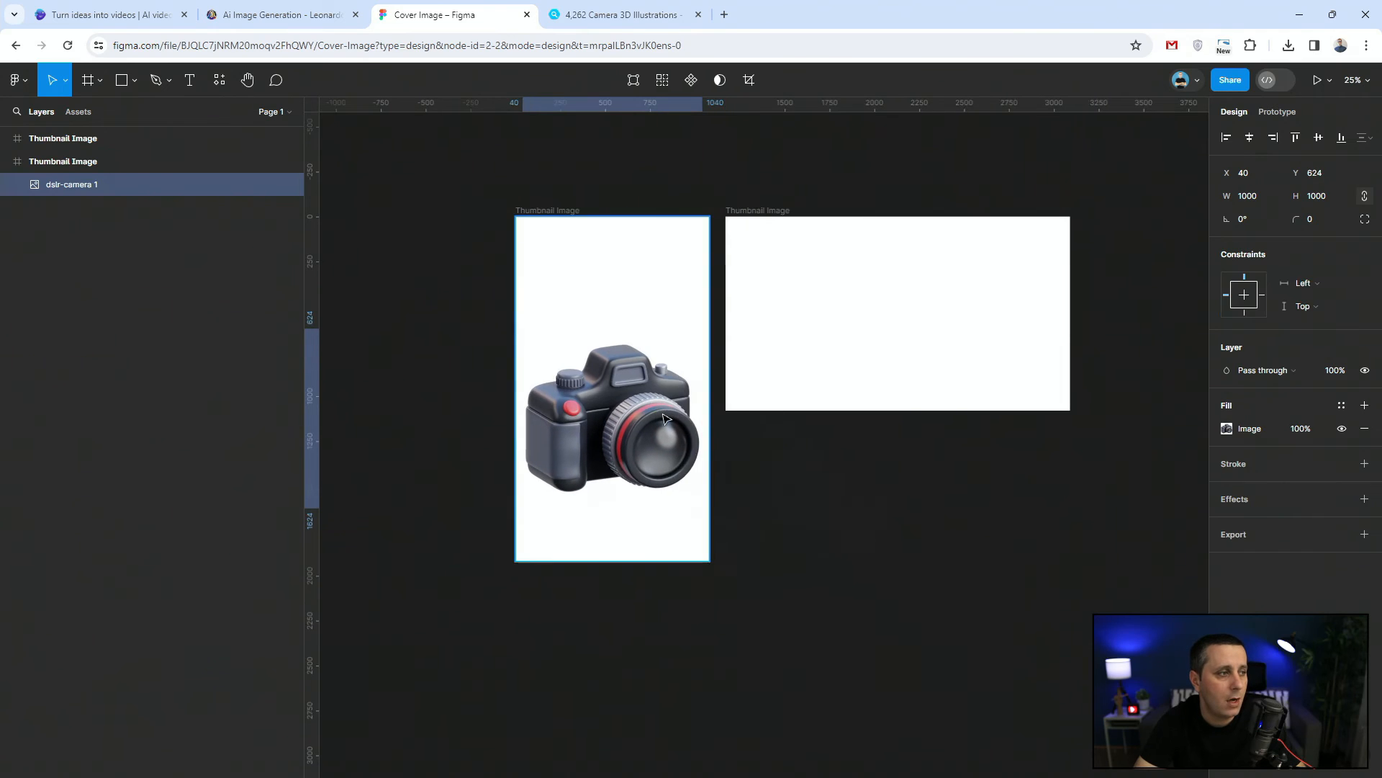
left_click_drag(709, 509, 671, 474)
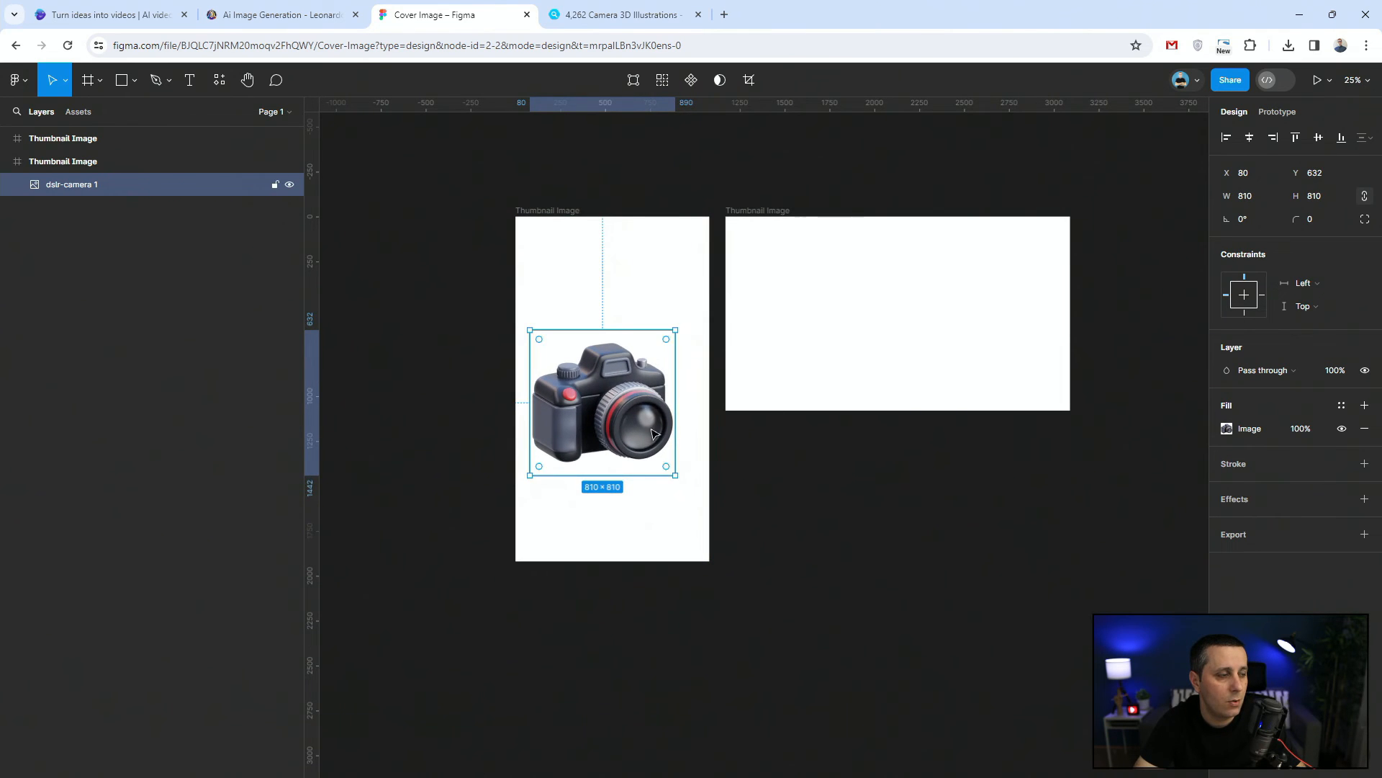
left_click_drag(636, 399, 658, 423)
Step: Change the vertical Thumbnail Image frame's fill to a saturated blue
left_click(554, 209)
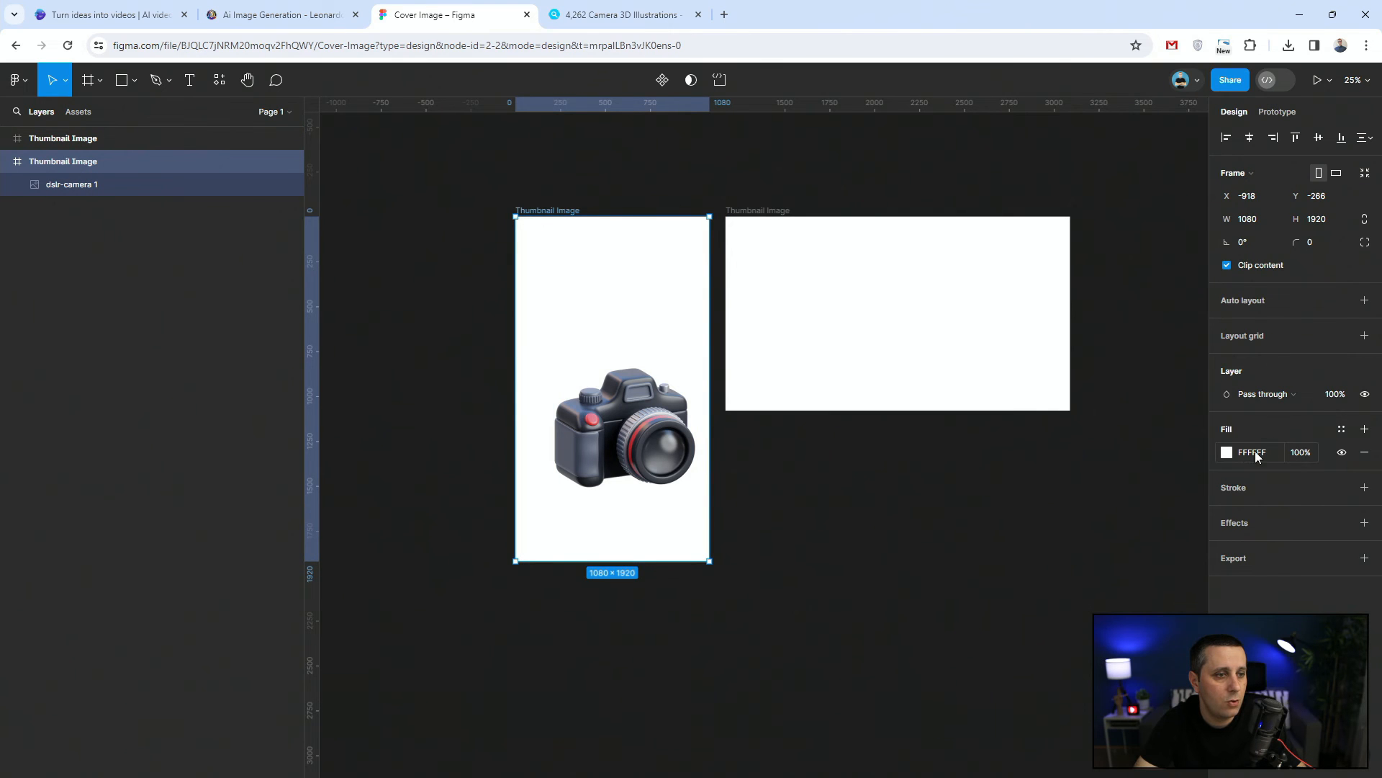
left_click(1231, 456)
left_click_drag(1106, 443, 1021, 495)
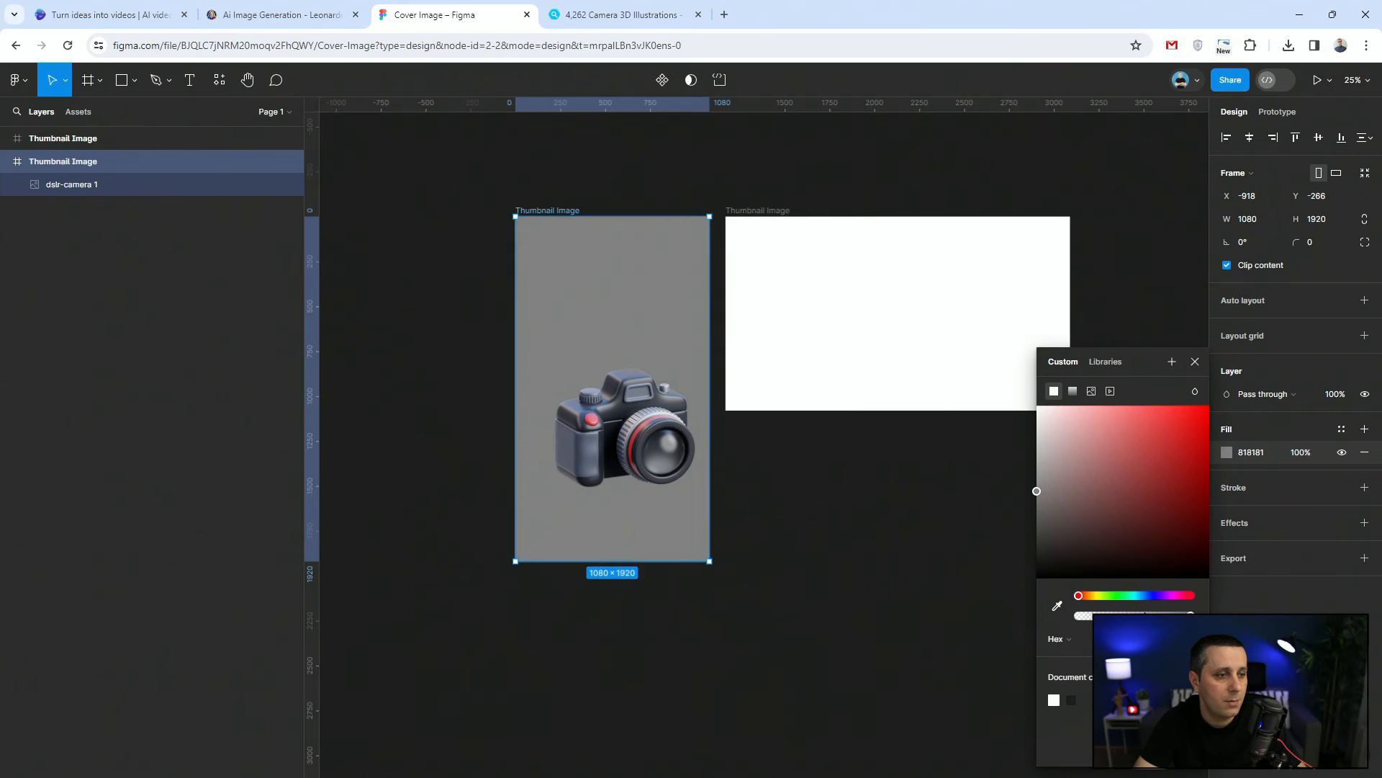
left_click(1149, 596)
left_click_drag(1110, 530, 1179, 441)
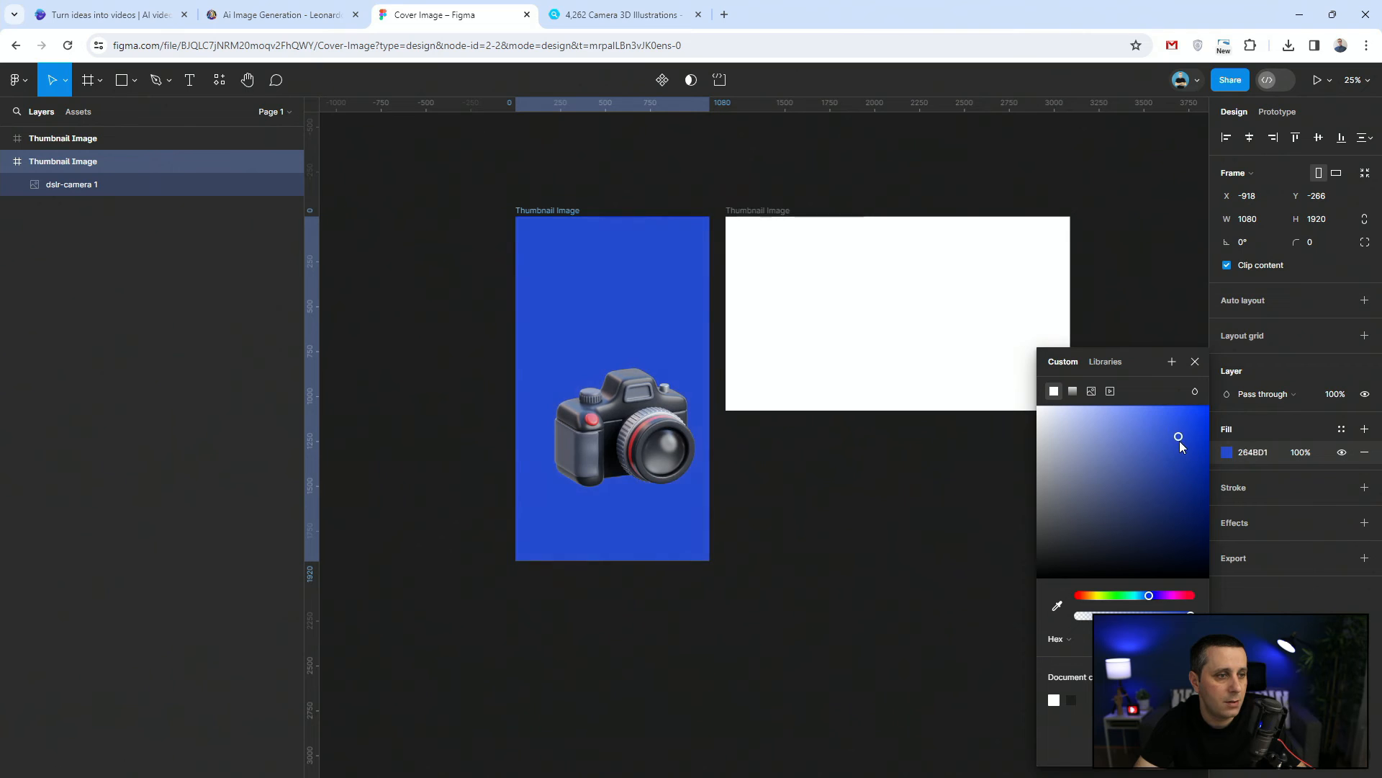
Step: Enlarge the camera image to about 959 × 959, rotate it about 19° and move it into the frame's upper half
left_click(625, 432)
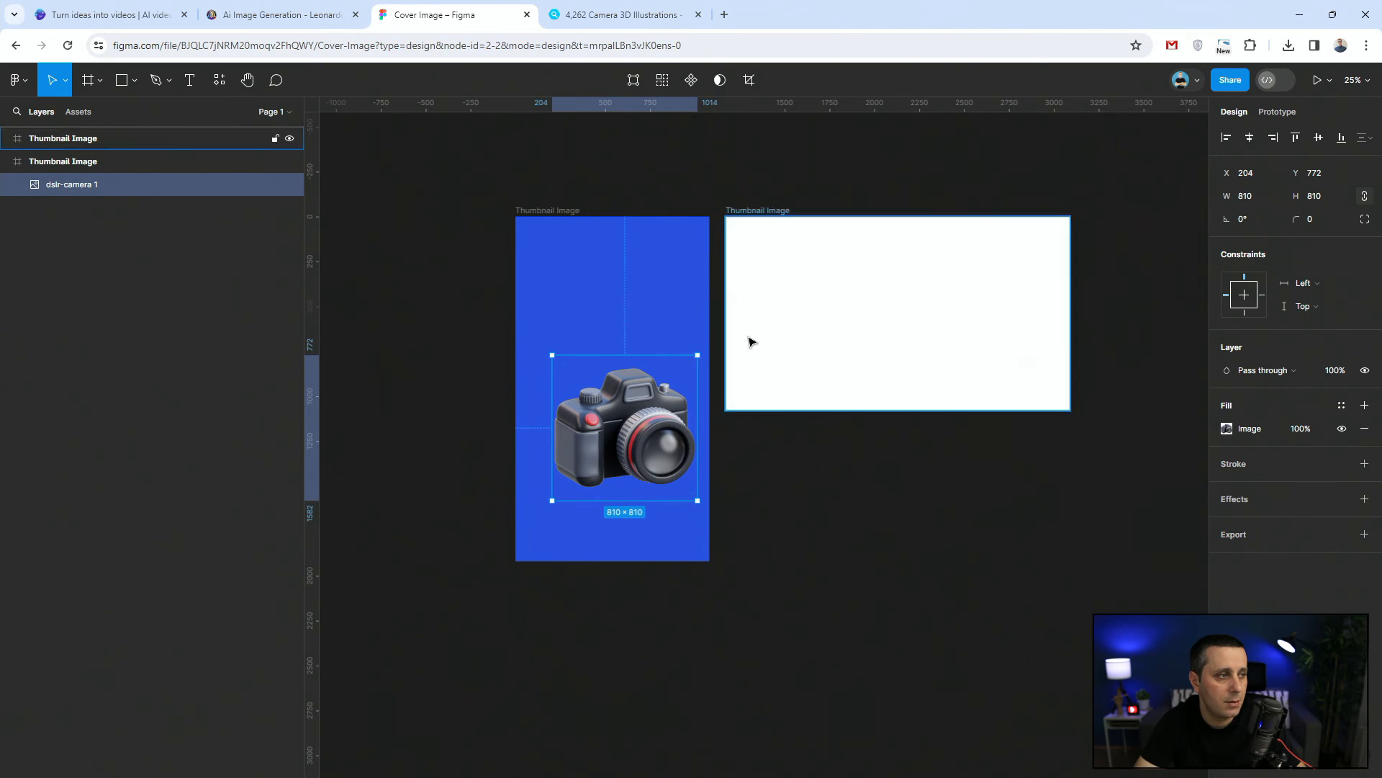
left_click_drag(704, 352, 699, 301)
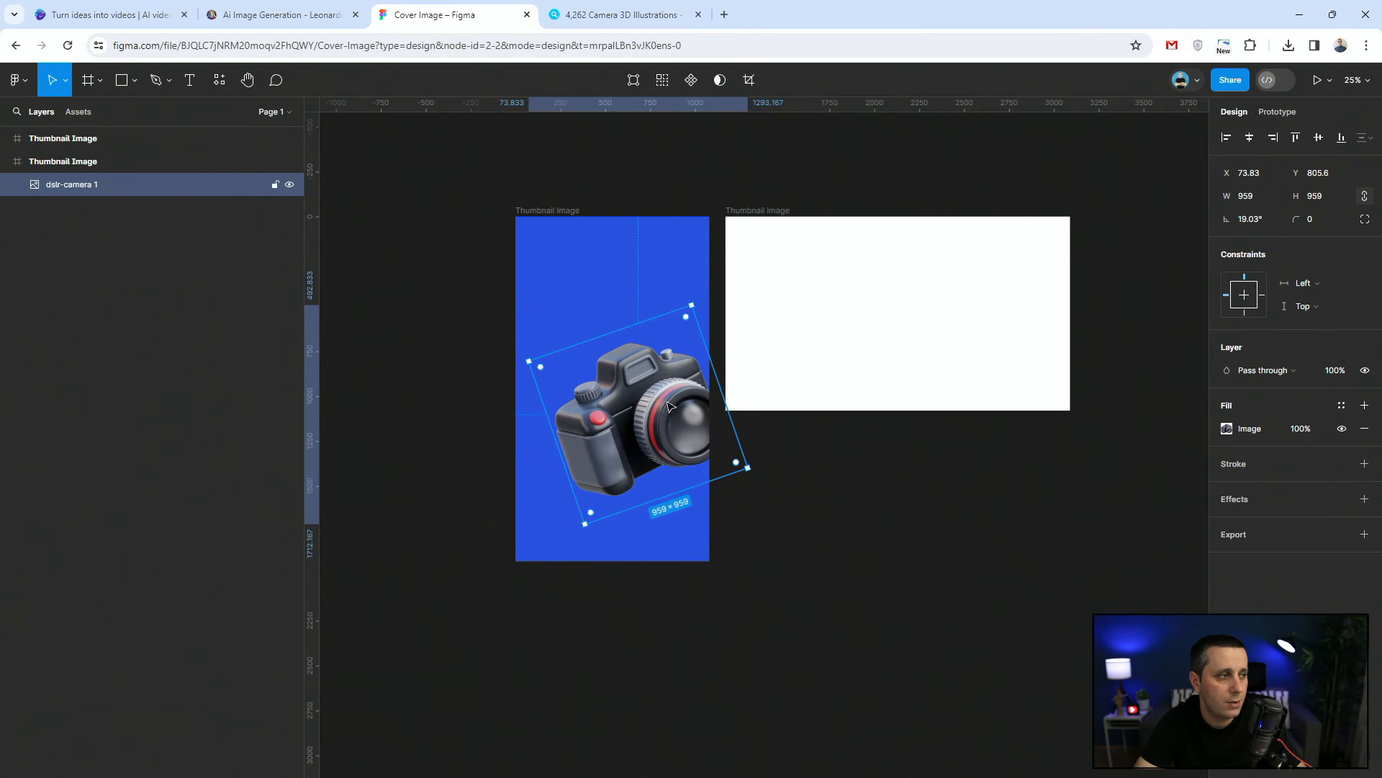
left_click_drag(672, 407, 646, 348)
left_click(801, 499)
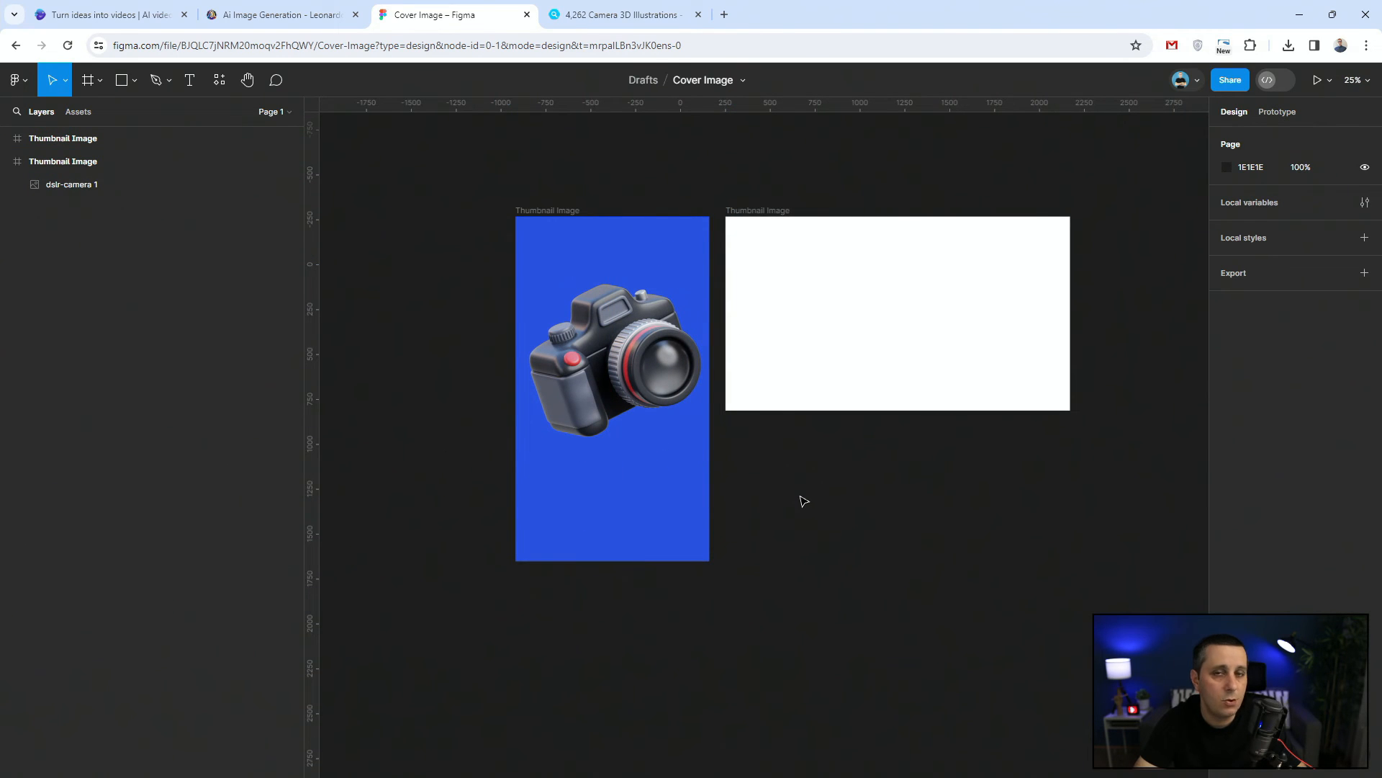
Step: Add the text "5 Quick Photography Tips" to the vertical frame and place it below the camera
scroll(525, 460, "up", 3, "ctrl")
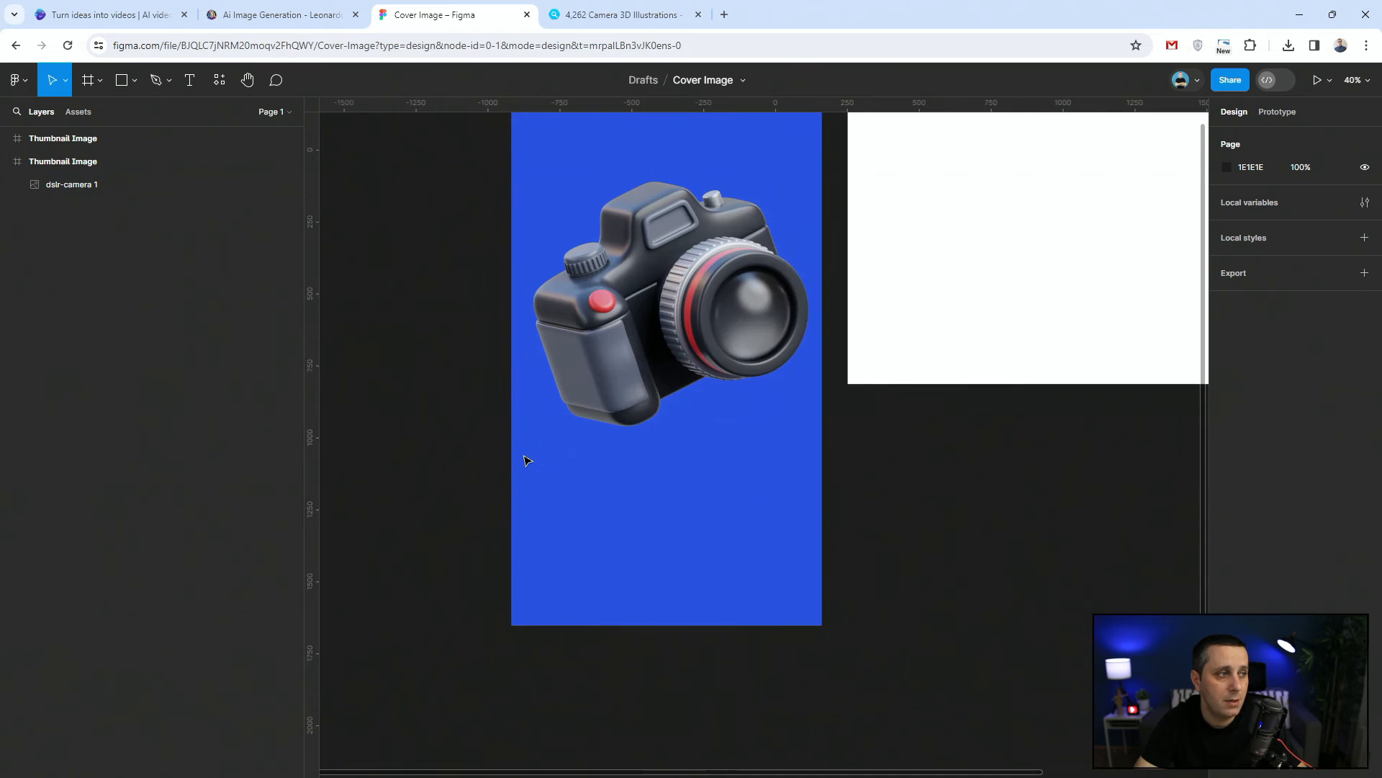
scroll(525, 460, "up", 1)
key("t")
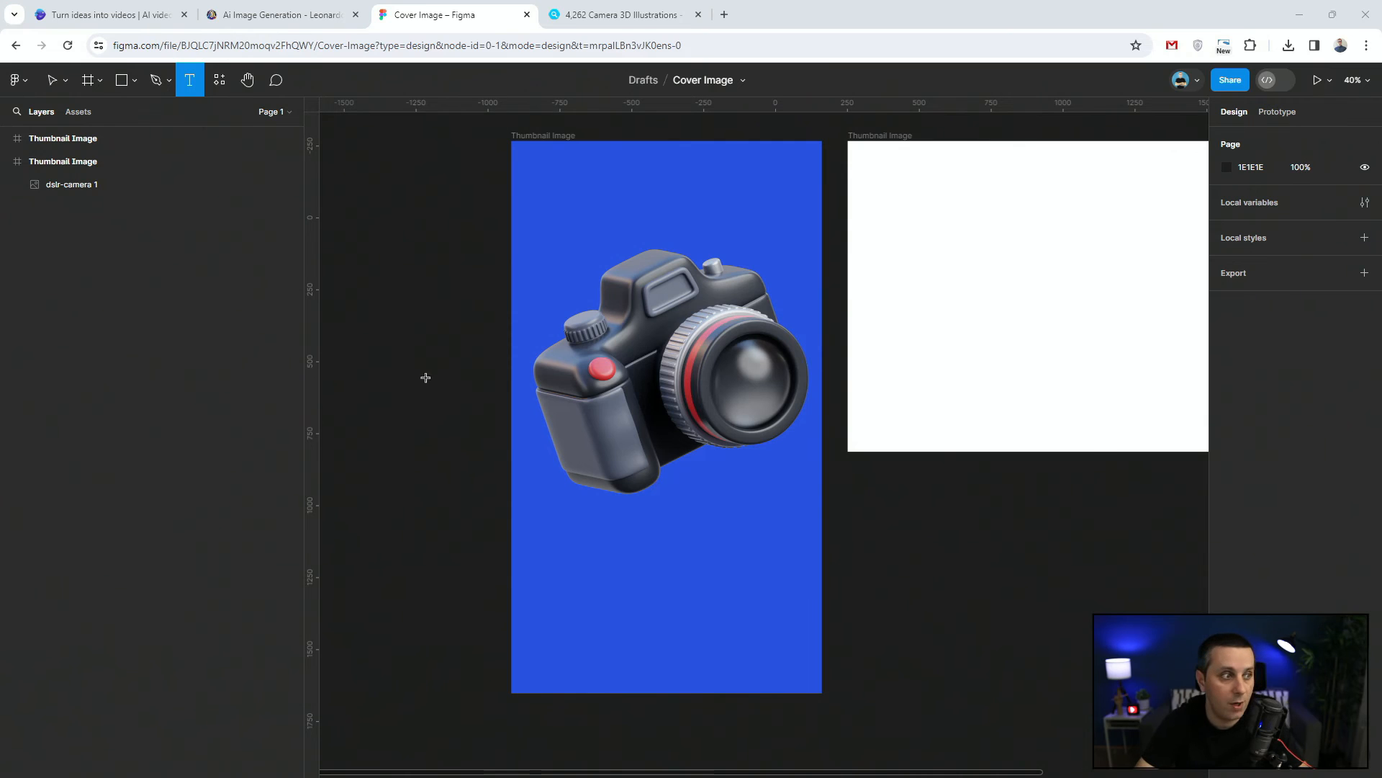
left_click(716, 479)
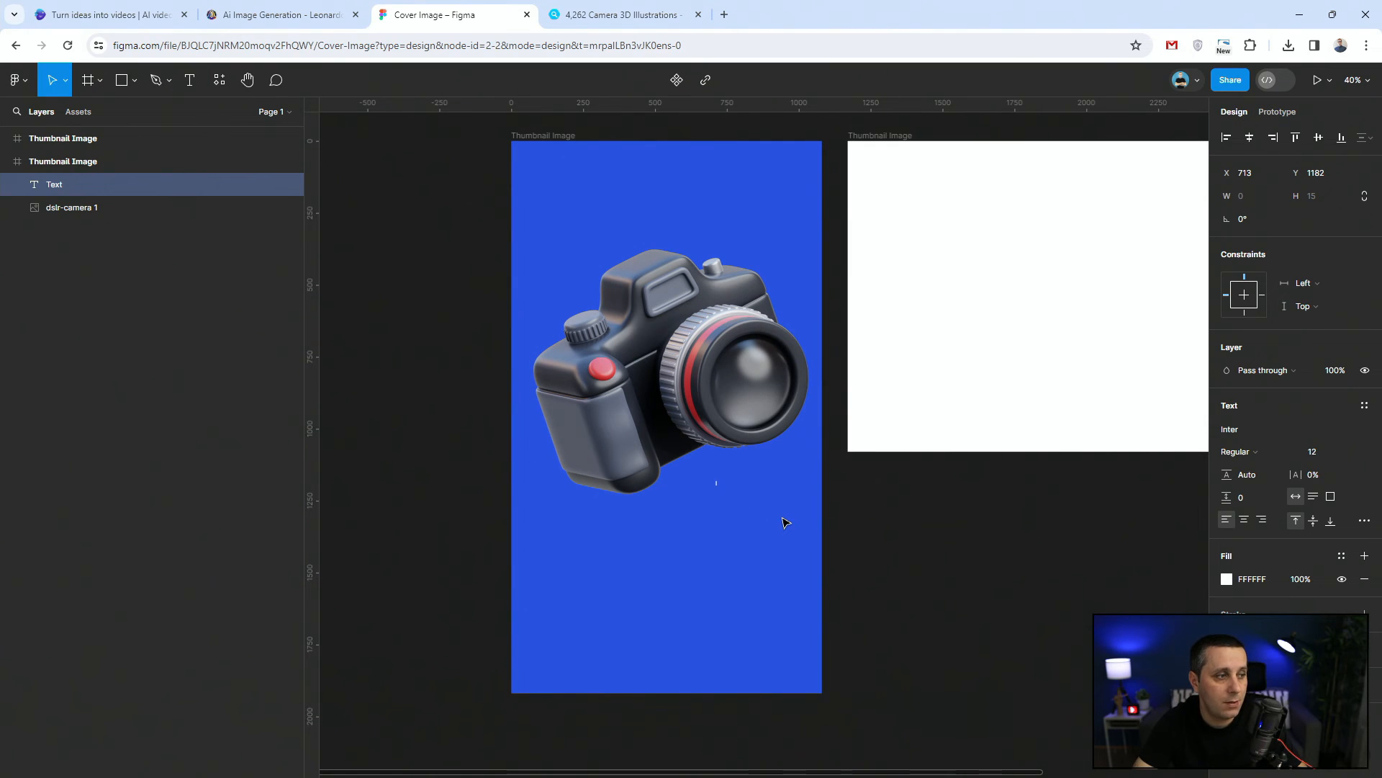
type("5 Quick Photography Tips")
key("Escape")
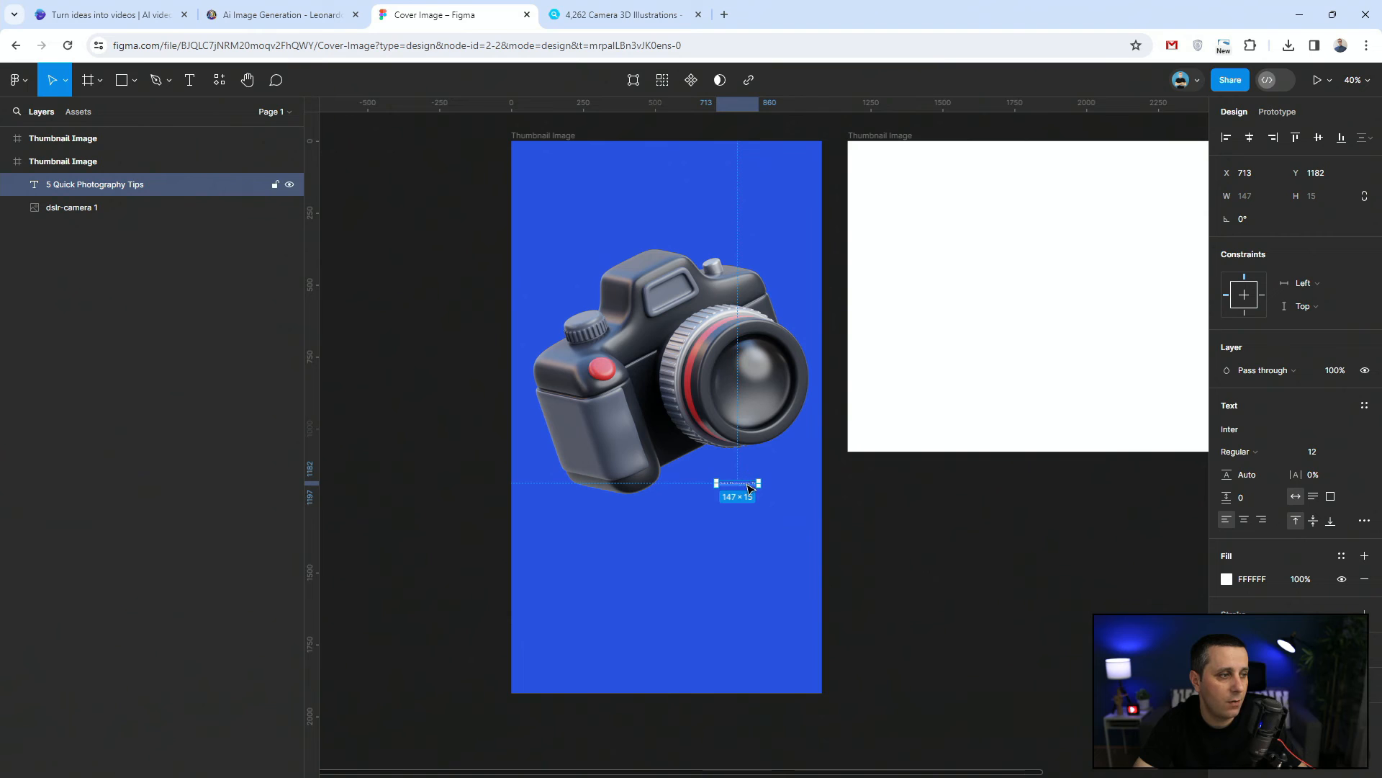
left_click_drag(749, 488, 654, 600)
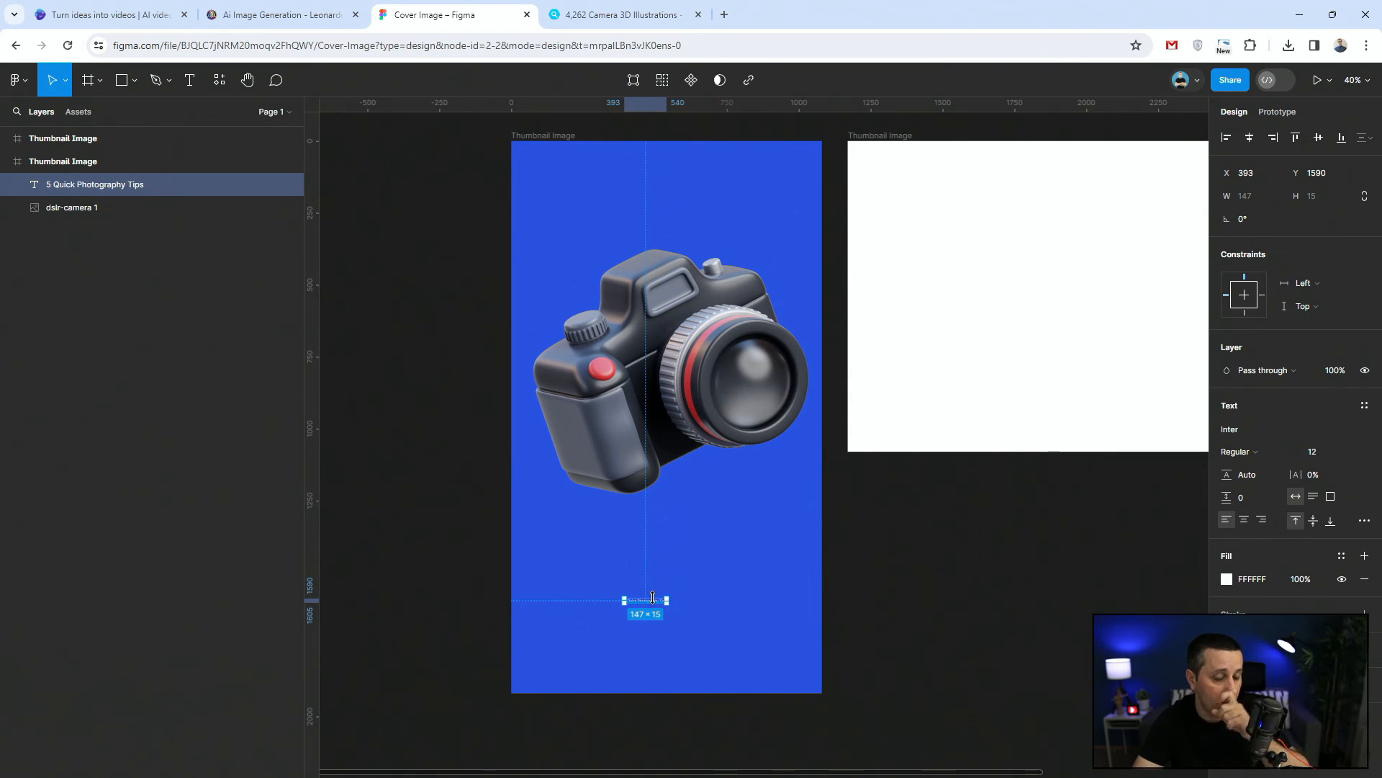
Step: Duplicate the "5 Quick Photography Tips" text, place the copy above the original and change its wording to "Snap it Right"
key("ctrl+d")
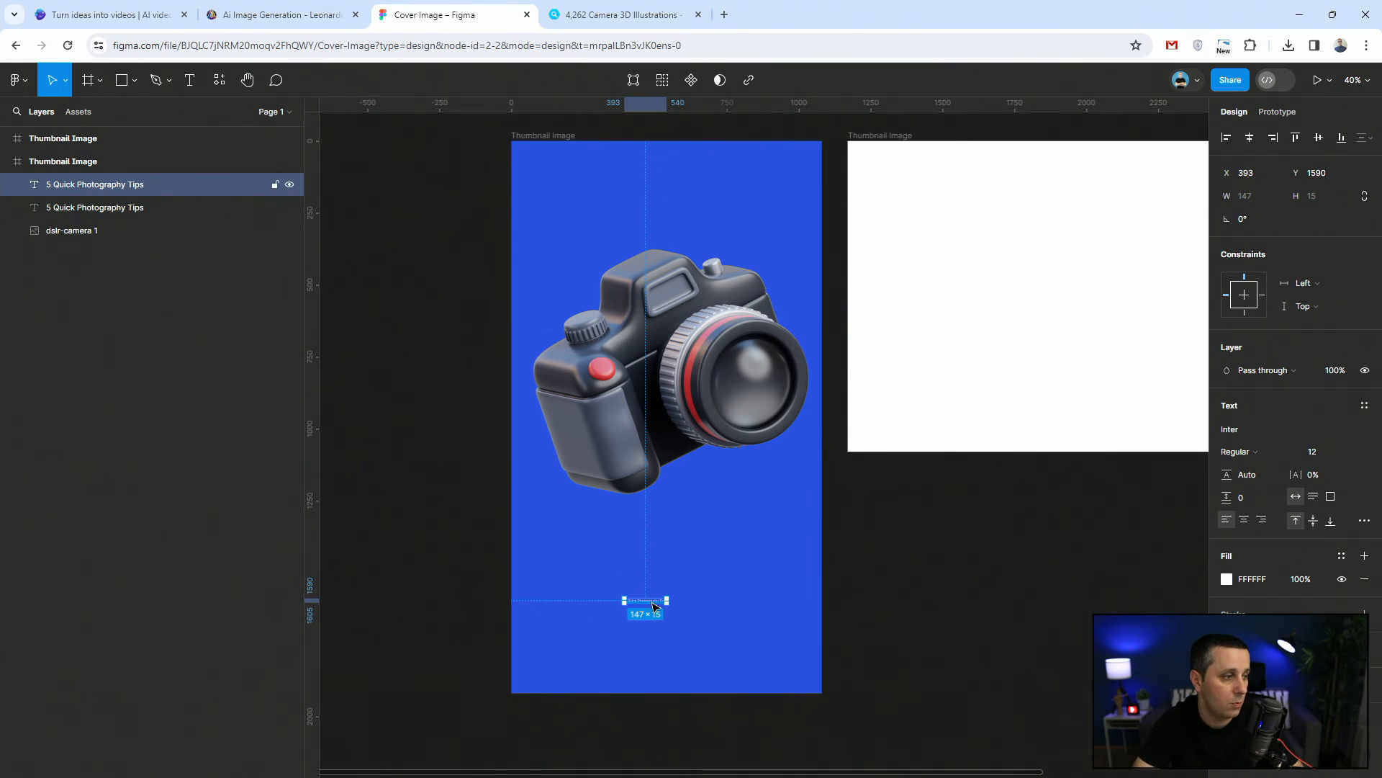
left_click_drag(653, 604, 653, 571)
double_click(653, 570)
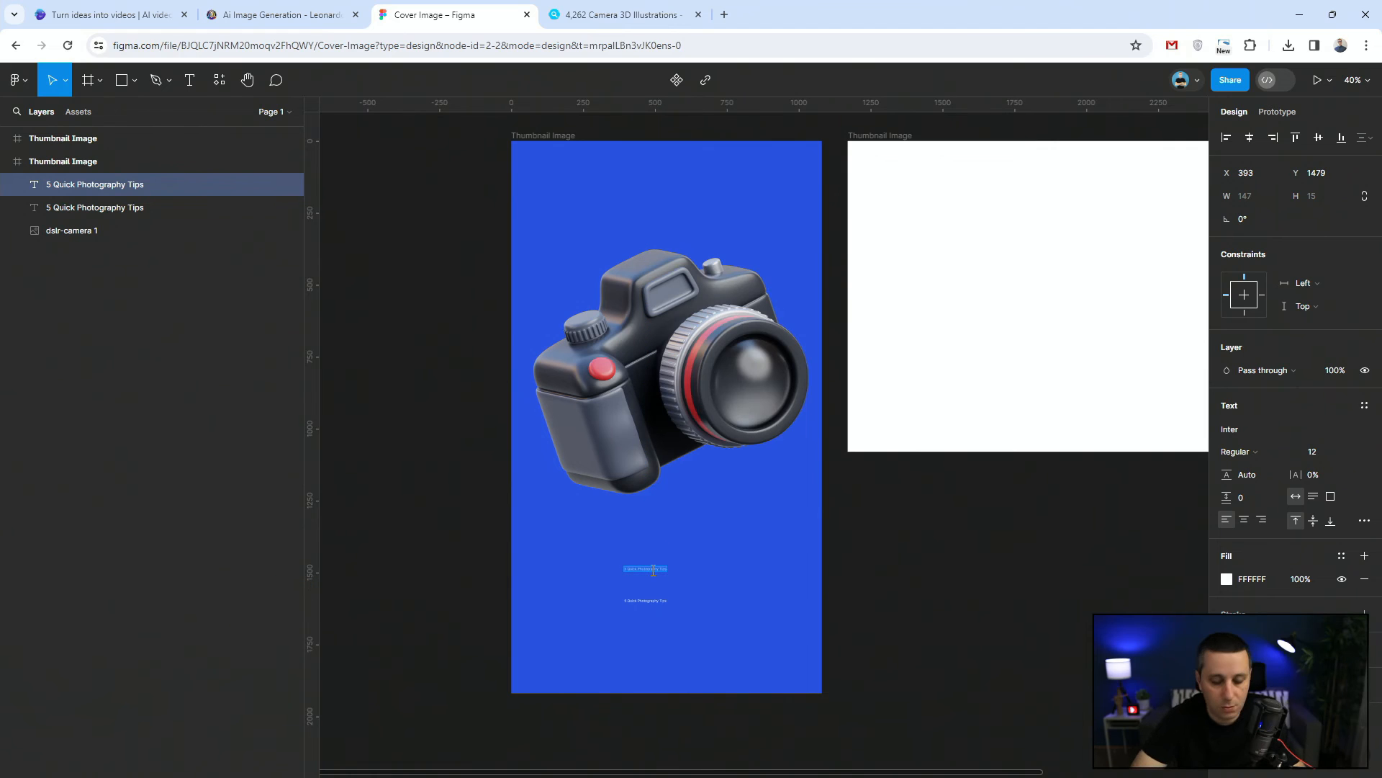
type("Snap it Right")
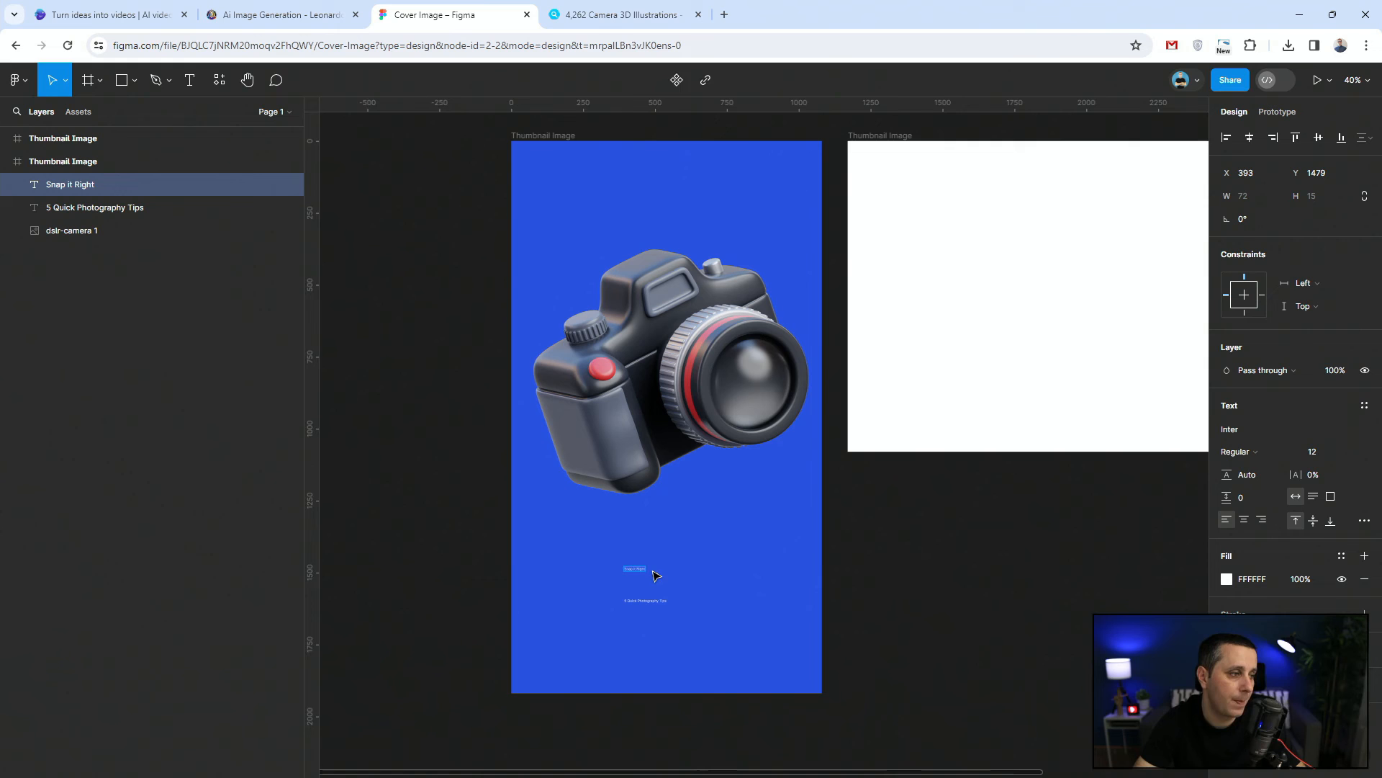
Step: Set the "Snap it Right" text's font size to 100 and move it just below the camera at about X 166, Y 1322
key("Escape")
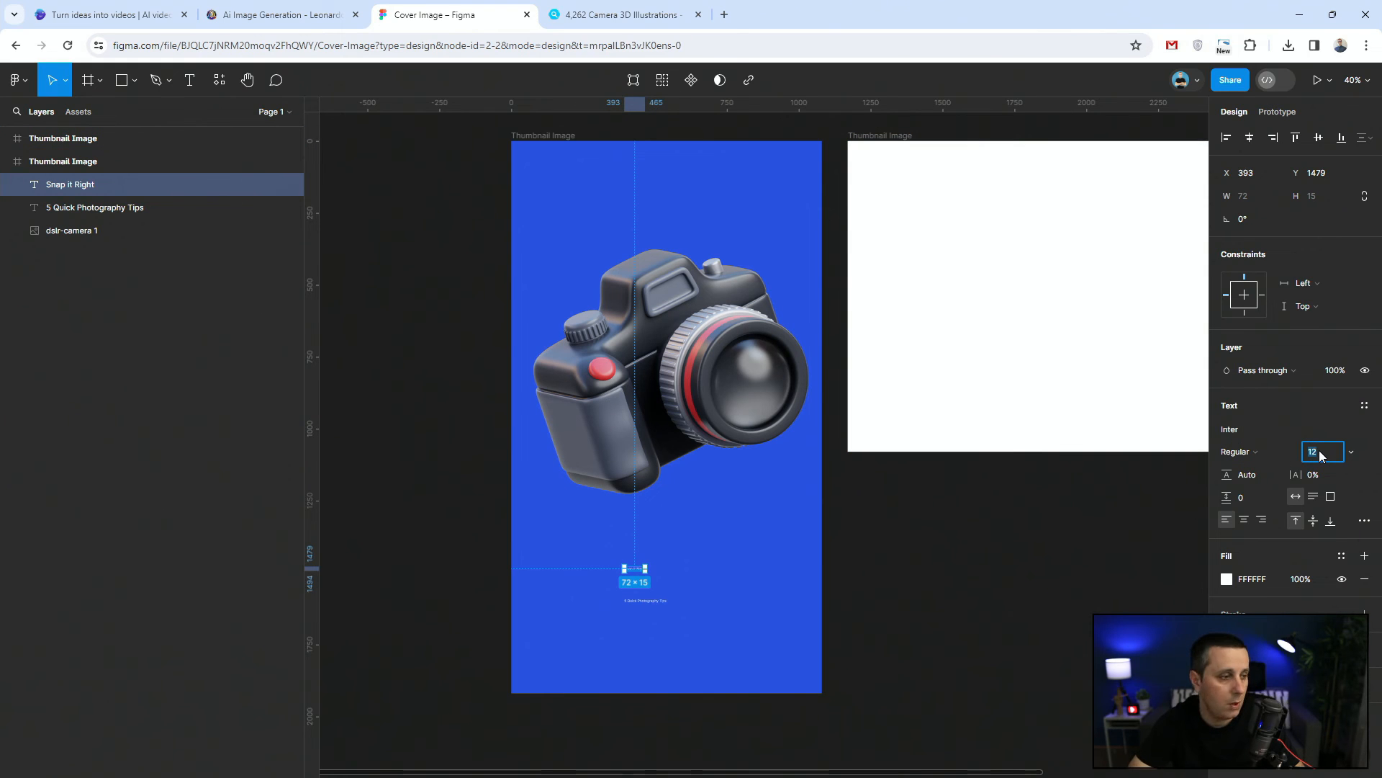
key("shift+Up")
key("shift+Up")
key("shift+Up")
key("shift+Up")
key("shift+Up")
key("shift+Up")
key("shift+Up")
key("shift+Up")
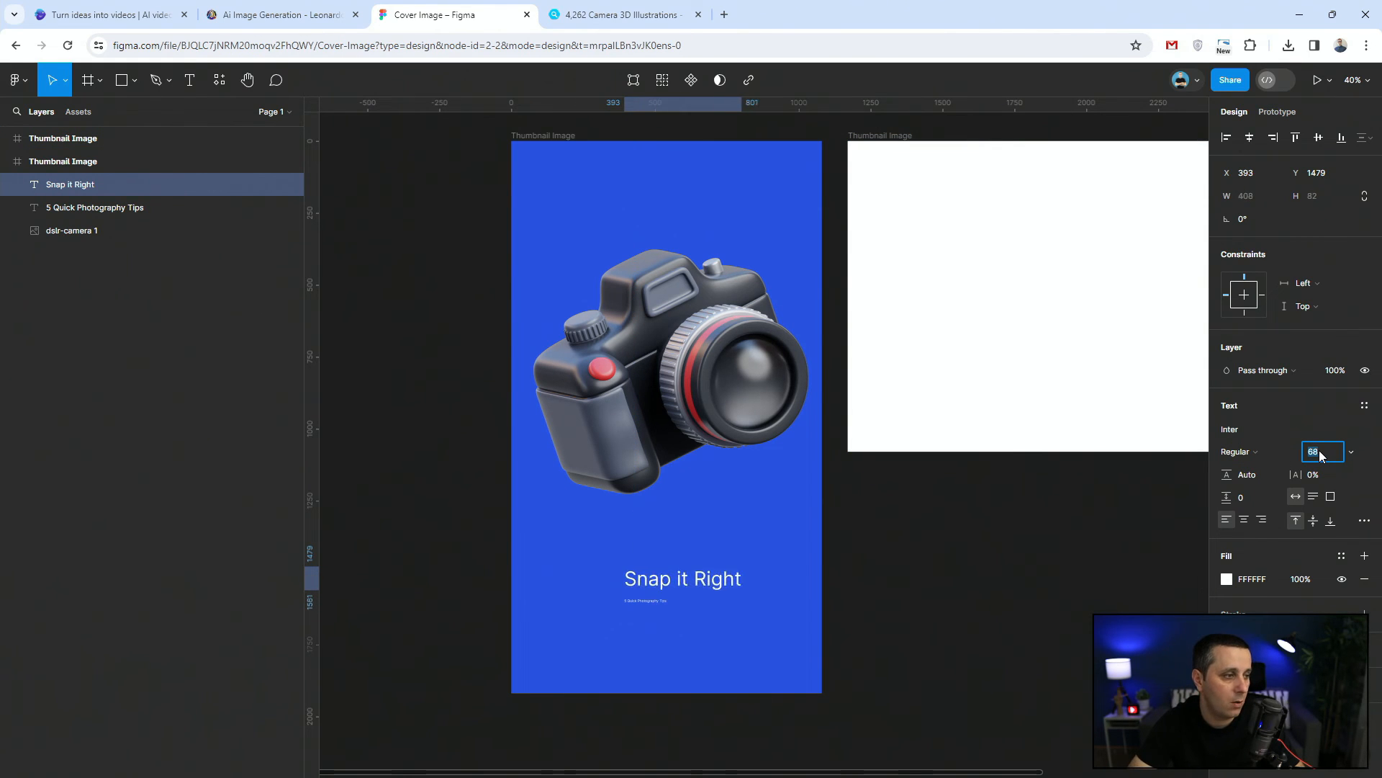
key("shift+Up")
left_click(1013, 591)
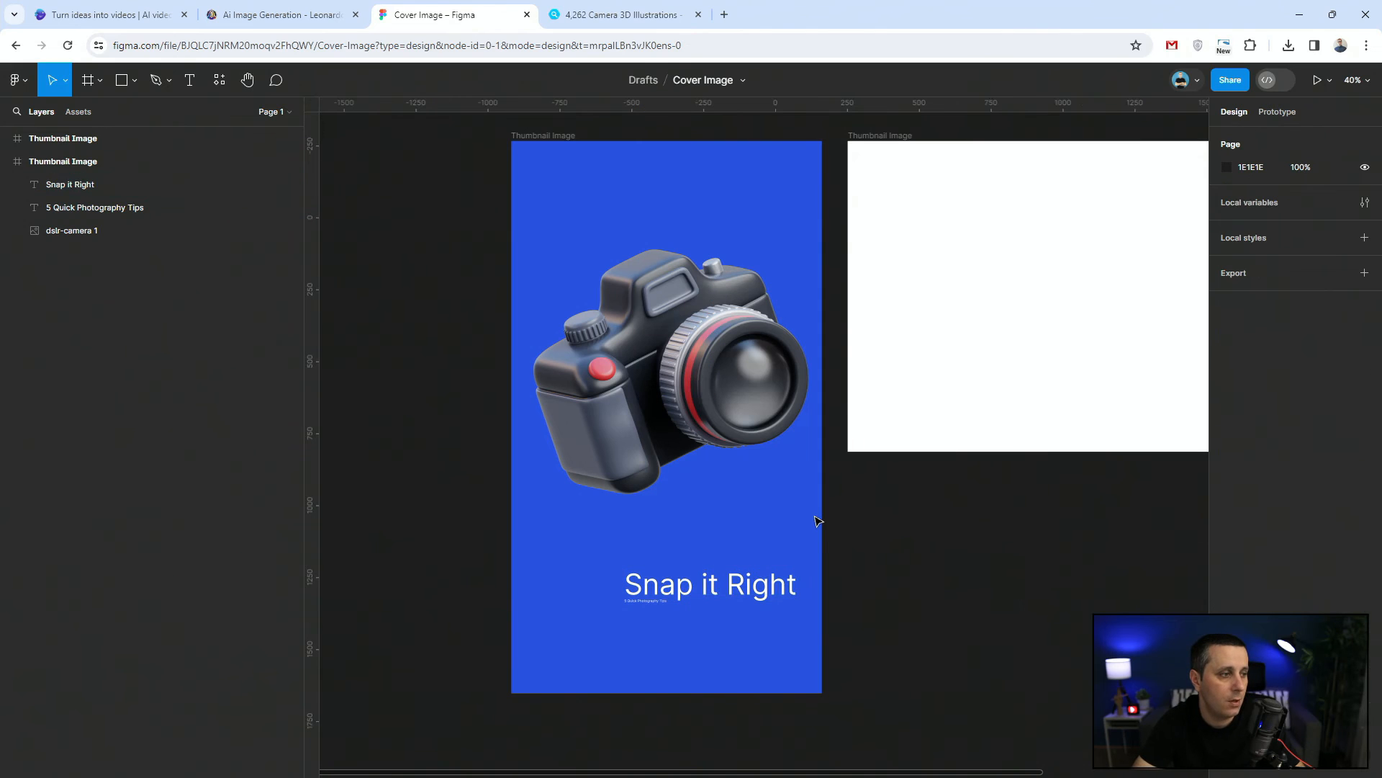
left_click_drag(759, 594, 694, 546)
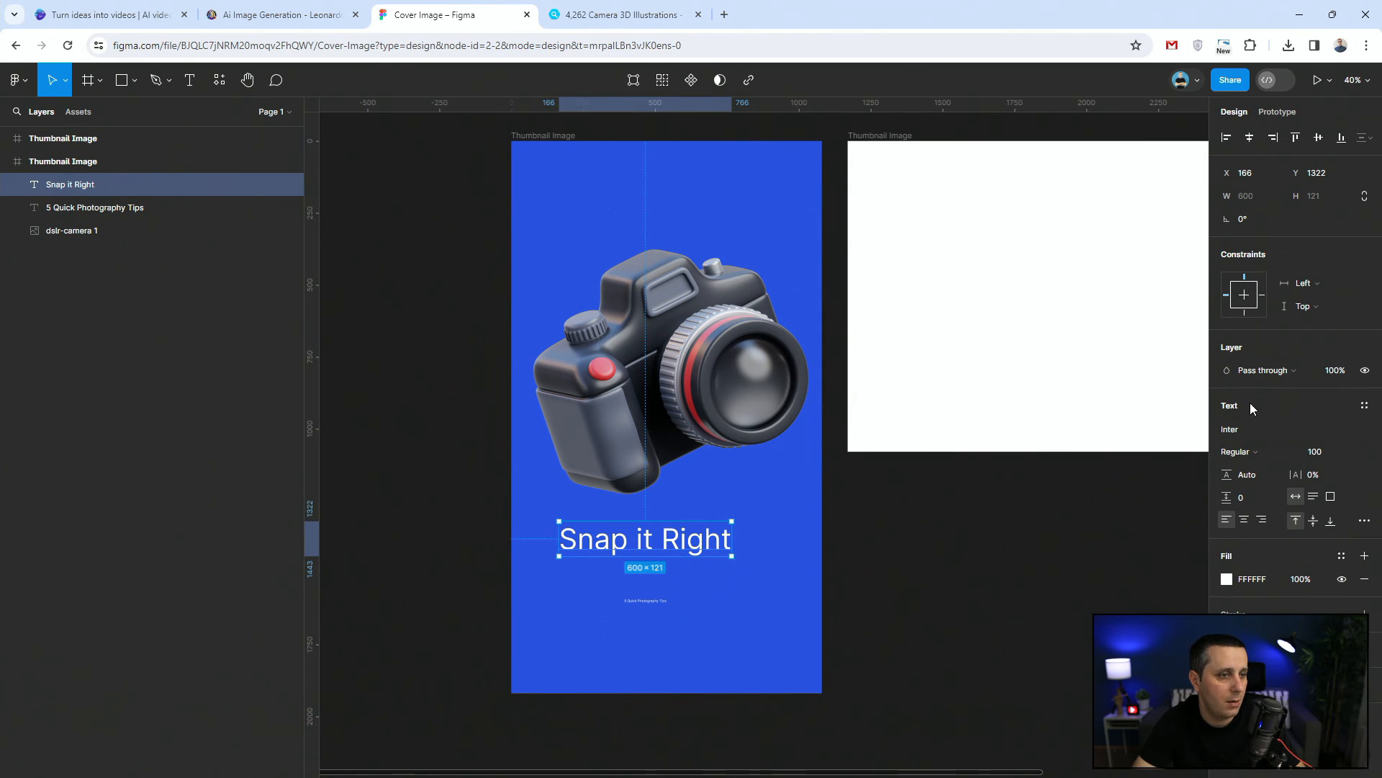
Step: Set the "5 Quick Photography Tips" text's font size to 108 and move it beneath "Snap it Right" at about X 65, Y 1537
left_click(663, 602)
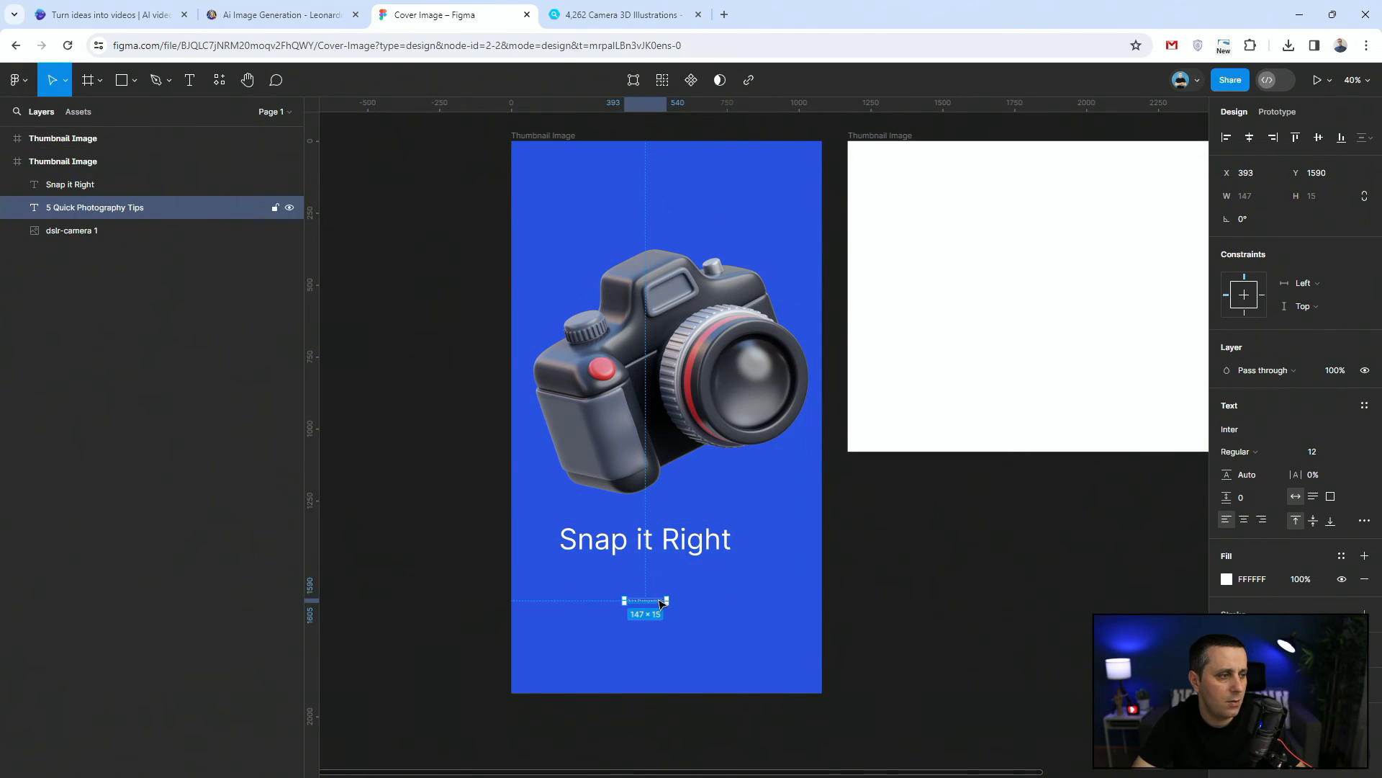
left_click(1324, 452)
type("44")
key("Return")
key("Up")
key("Up")
key("Up")
key("Up")
key("Up")
key("Up")
key("Up")
key("Up")
key("Up")
key("Up")
key("Up")
key("Up")
key("Up")
key("Up")
key("Up")
key("Up")
key("Up")
key("Up")
key("Up")
key("Up")
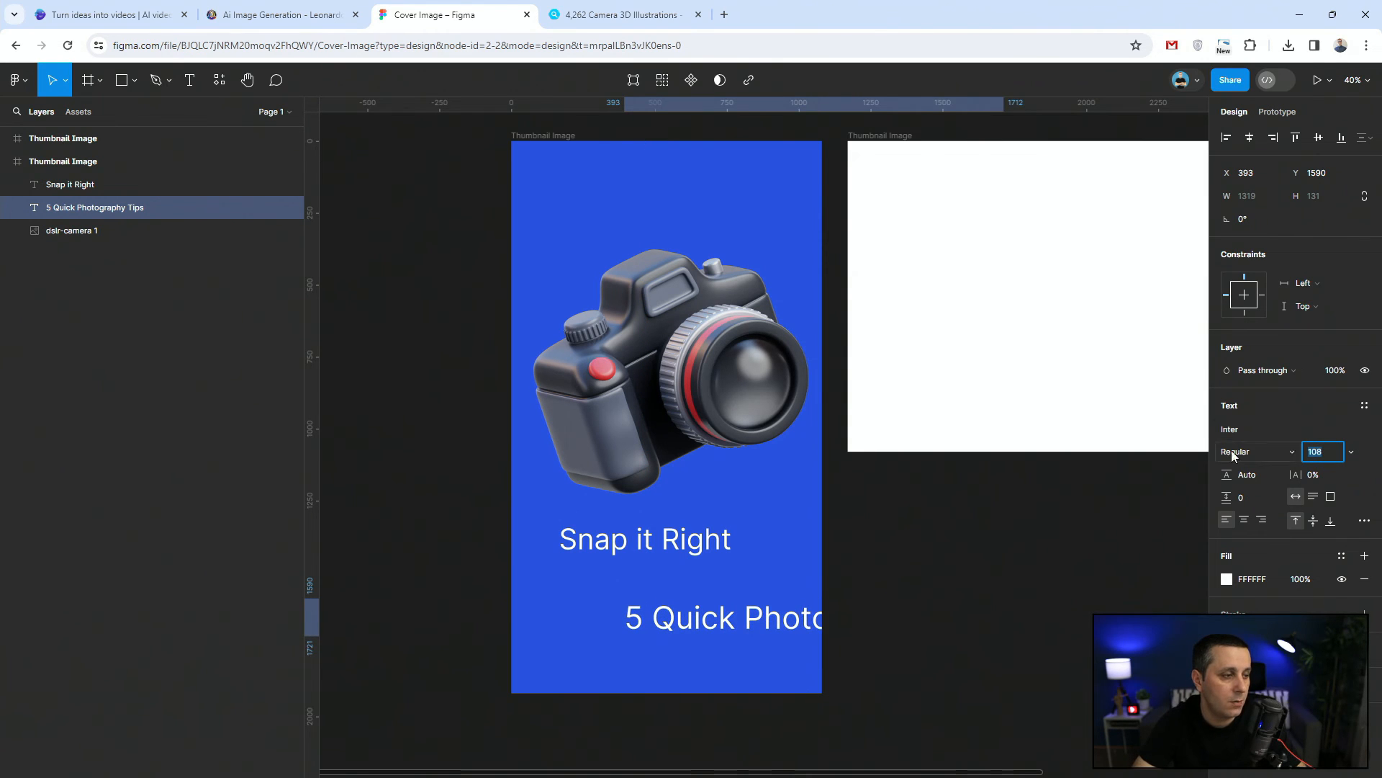
left_click_drag(717, 617, 643, 602)
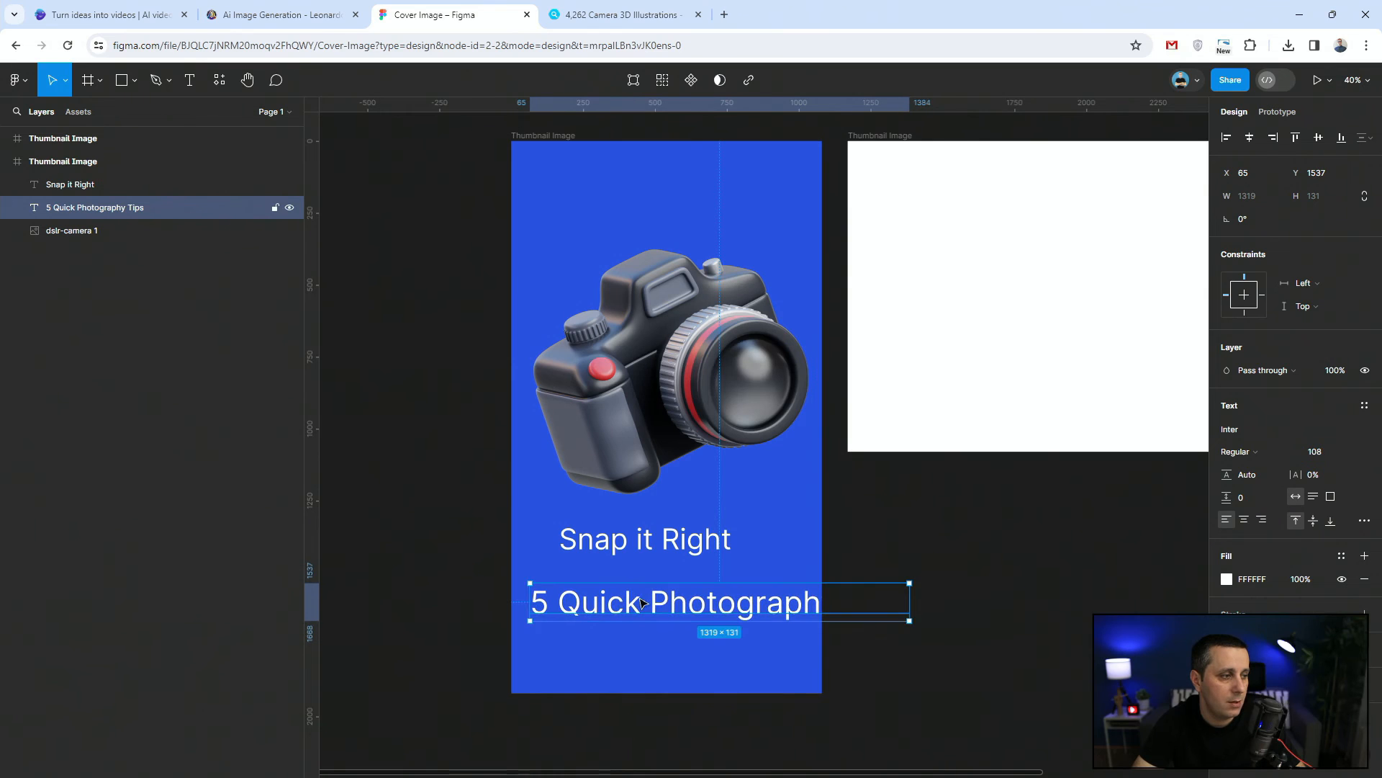
Step: Break the "5 Quick Photography Tips" title into two lines before "Photography" and center-align the text
double_click(649, 601)
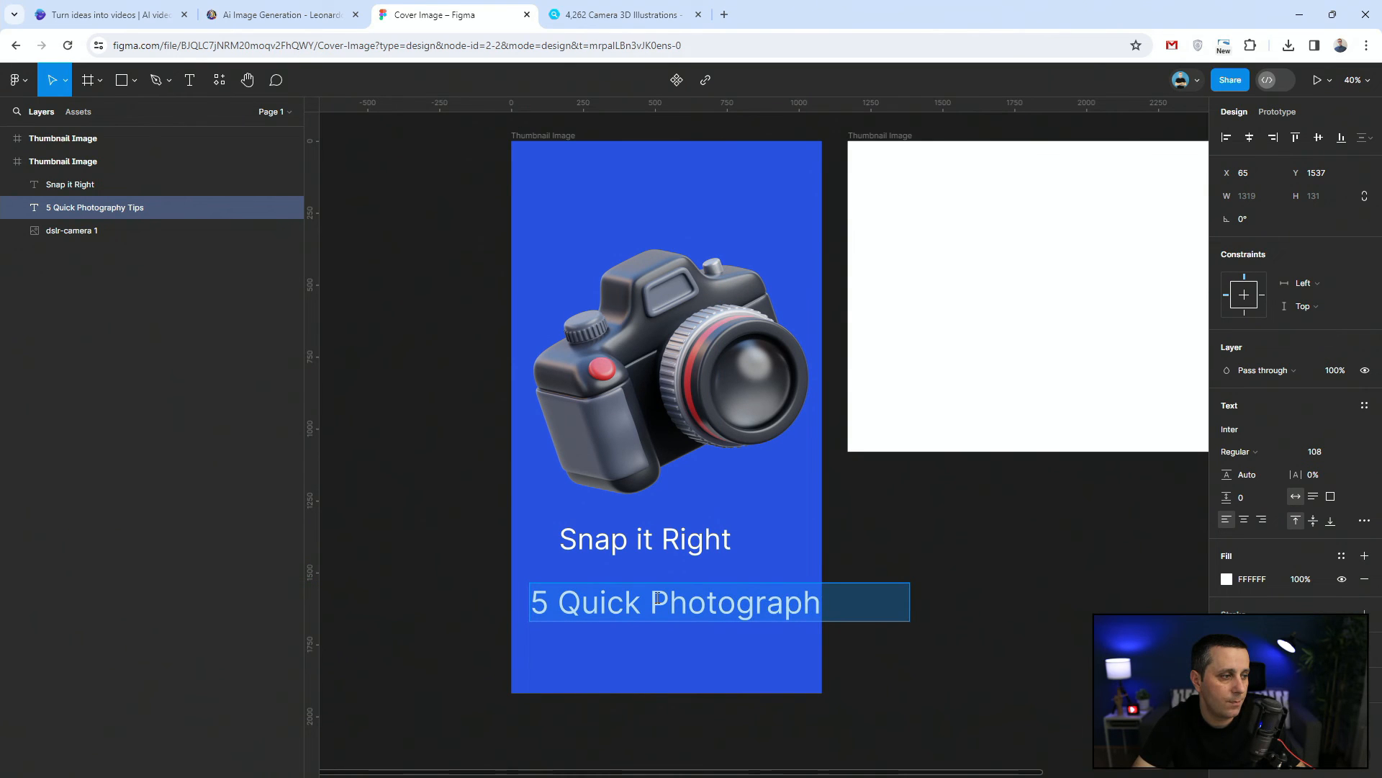
left_click(657, 598)
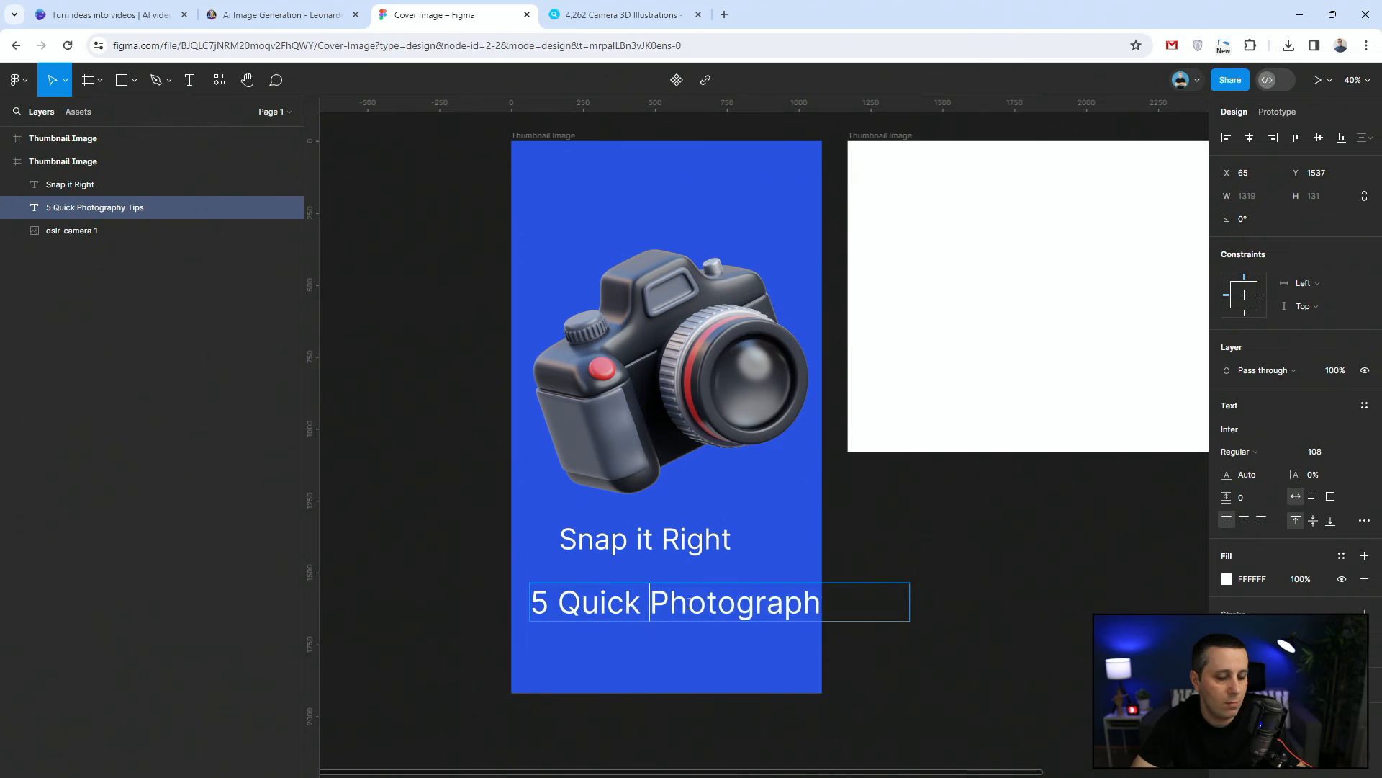
key("Return")
key("ctrl+a")
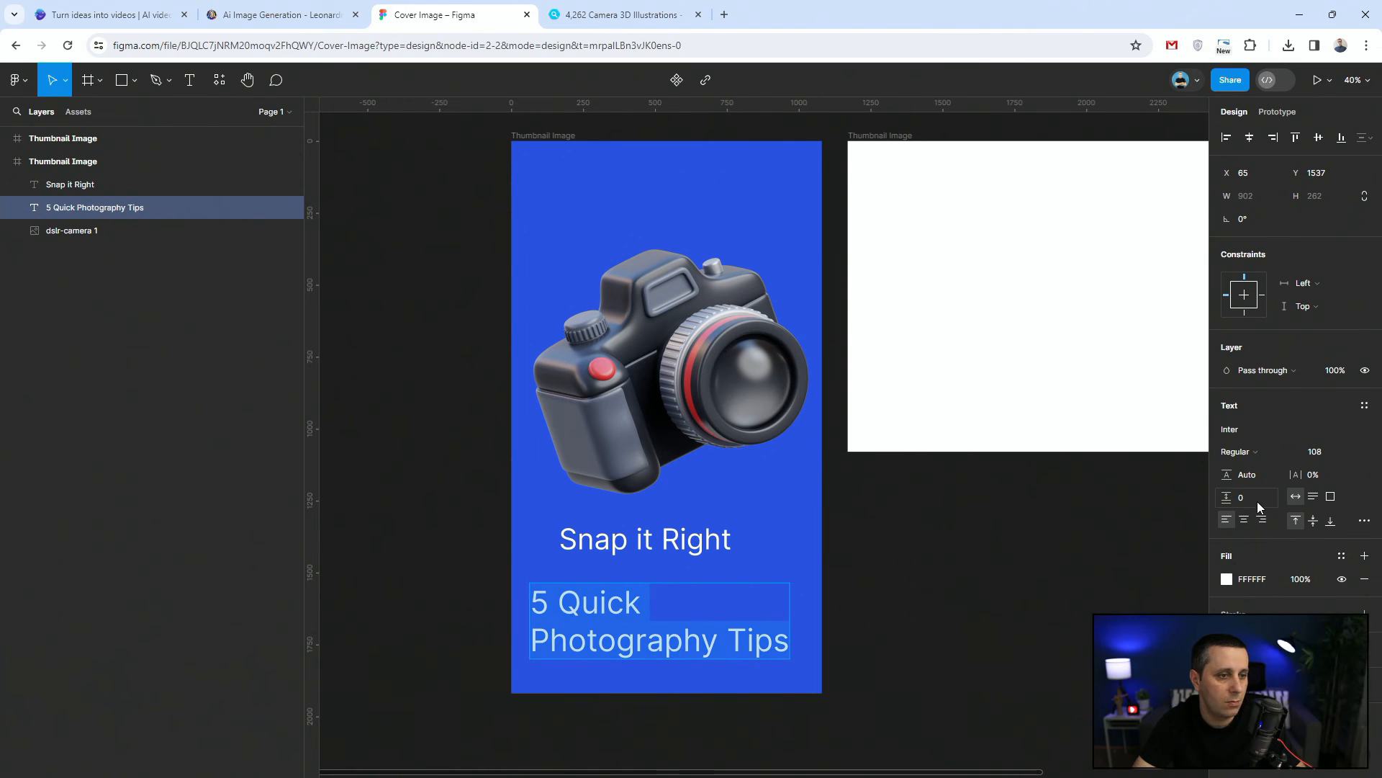
left_click(1244, 520)
key("Escape")
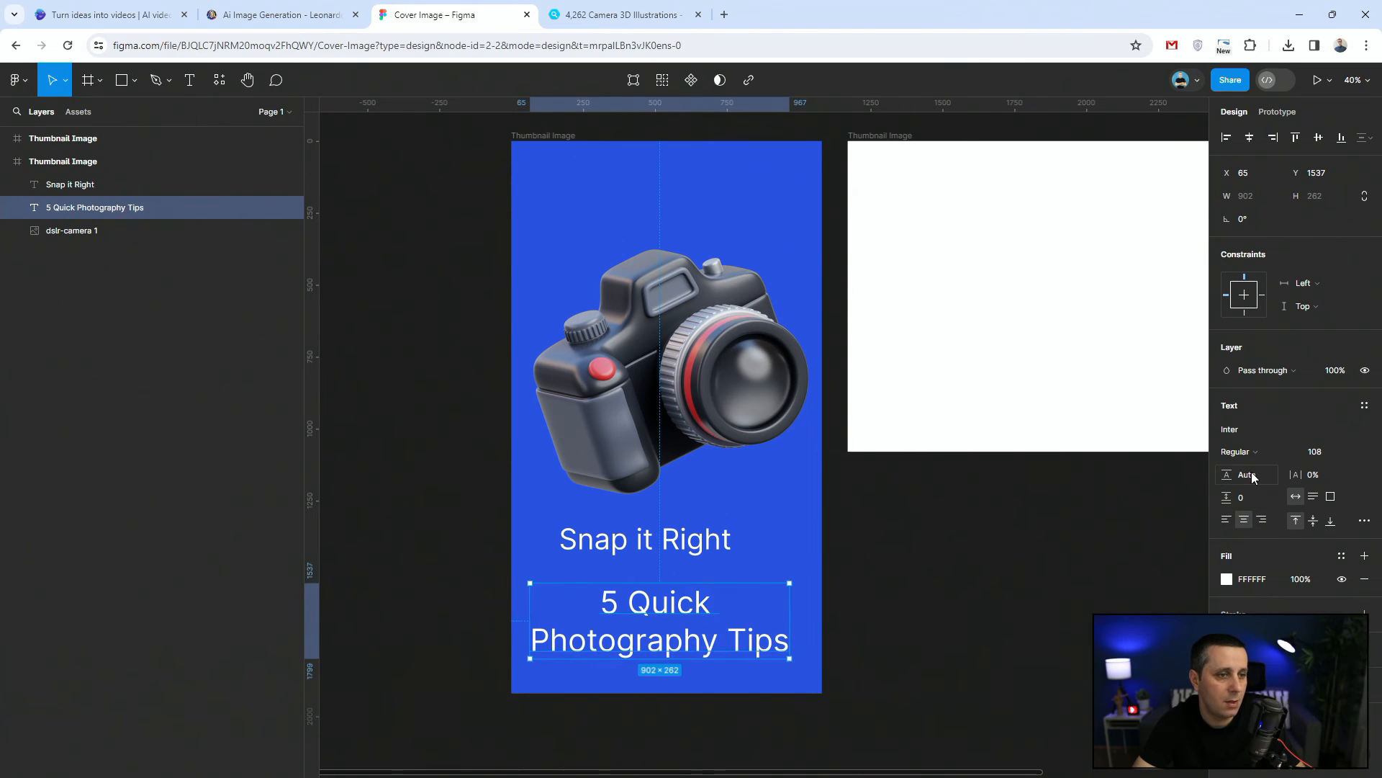
Step: Change the "5 Quick Photography Tips" title's weight to Extra Bold and nudge it slightly up and to the right
left_click(1240, 451)
left_click(1267, 520)
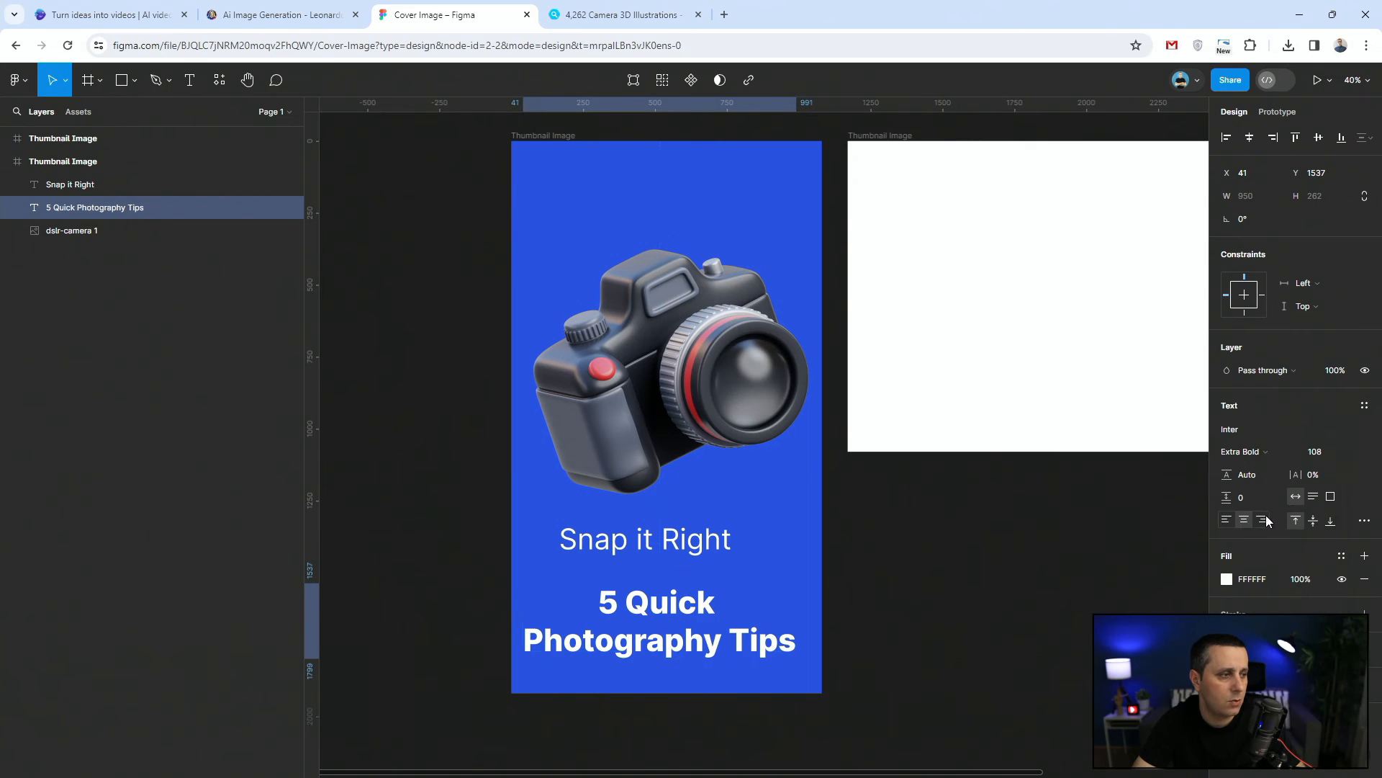
left_click_drag(701, 617, 708, 609)
Step: Change the "Snap it Right" text's weight to Bold and reduce its font size to 68
left_click(696, 542)
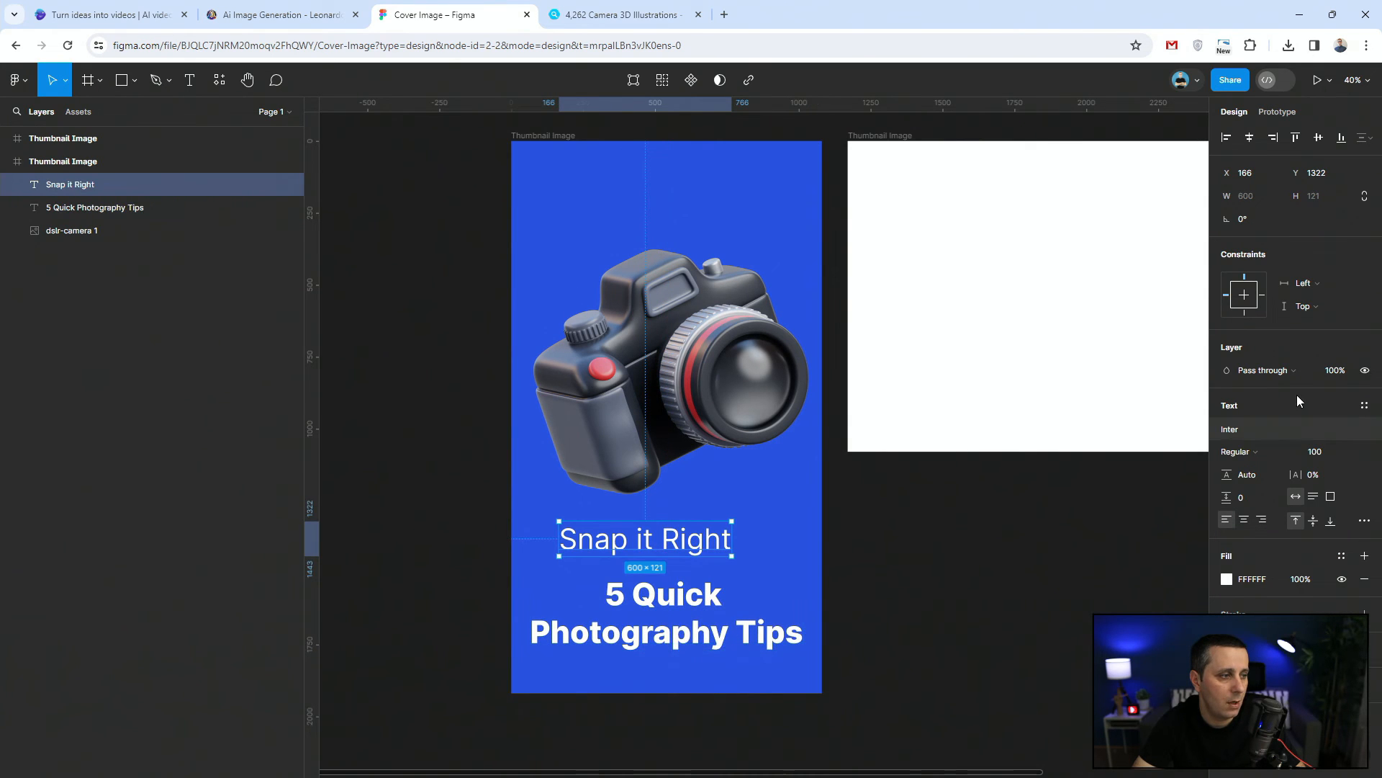
left_click(1259, 452)
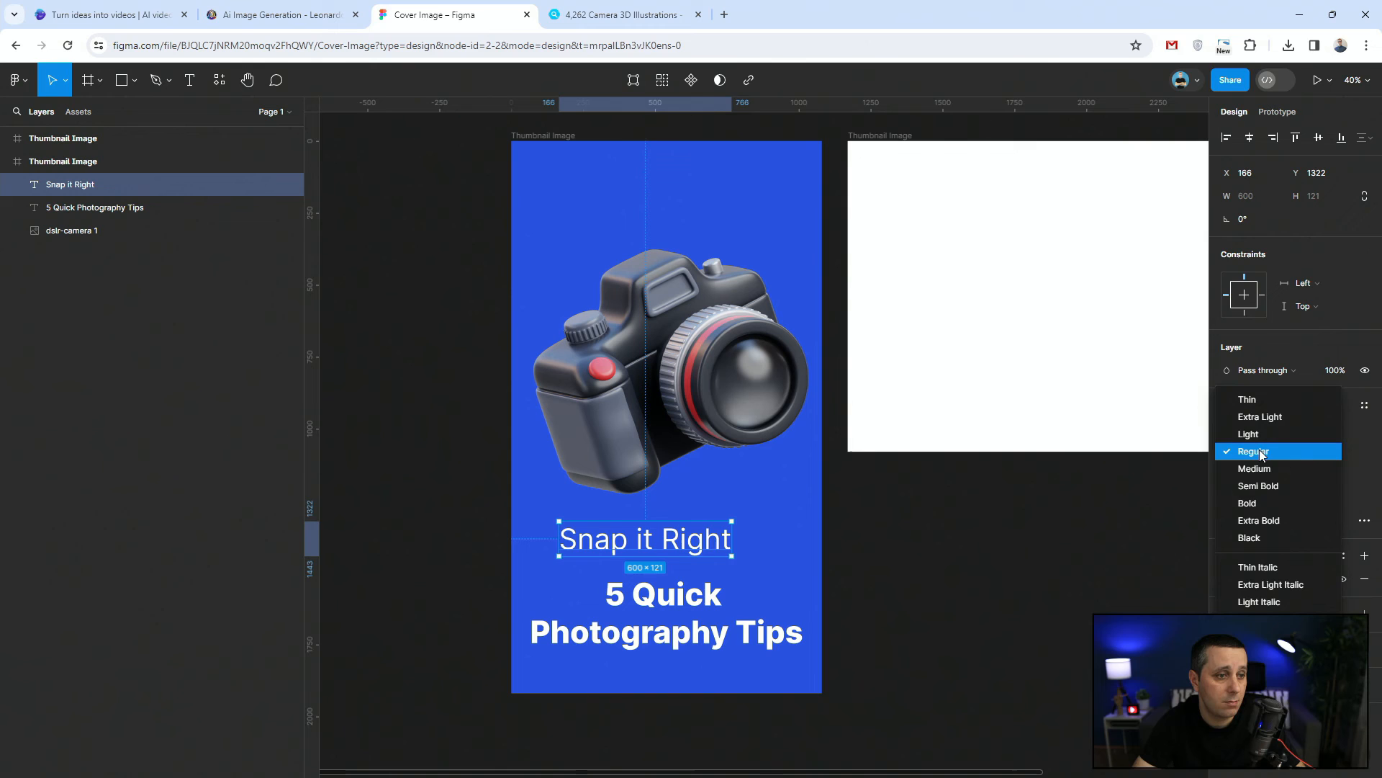
left_click(1264, 498)
left_click(1322, 455)
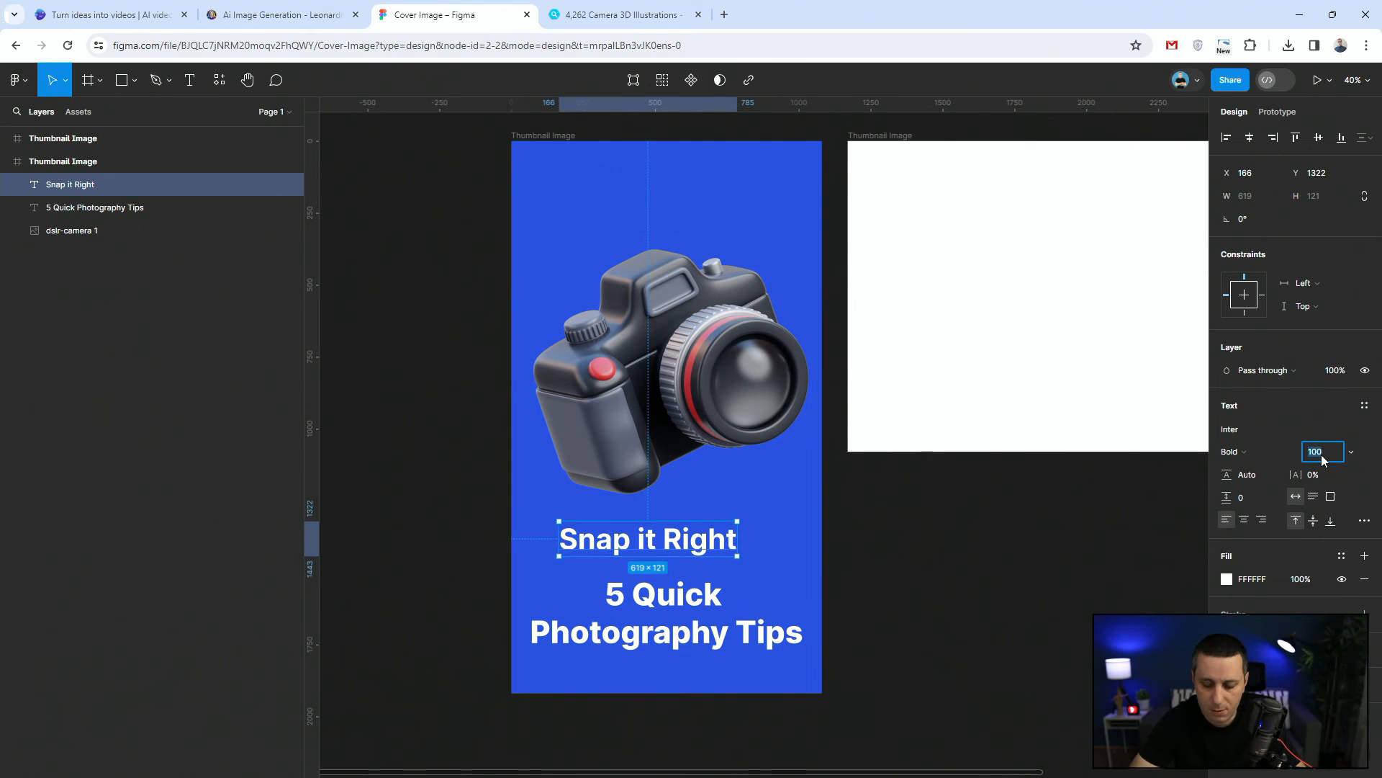
key("Down")
key("Down")
key("Down")
key("Down")
key("Down")
key("Down")
key("Down")
key("Down")
key("Down")
key("Down")
key("Down")
key("Down")
key("Down")
key("Down")
key("Down")
key("Down")
key("Down")
key("Down")
key("Down")
key("Down")
key("Up")
key("Up")
key("Up")
key("Up")
key("Up")
key("Up")
key("Up")
key("Up")
key("Up")
key("Up")
key("Up")
key("Up")
key("Up")
key("Up")
key("Up")
key("Up")
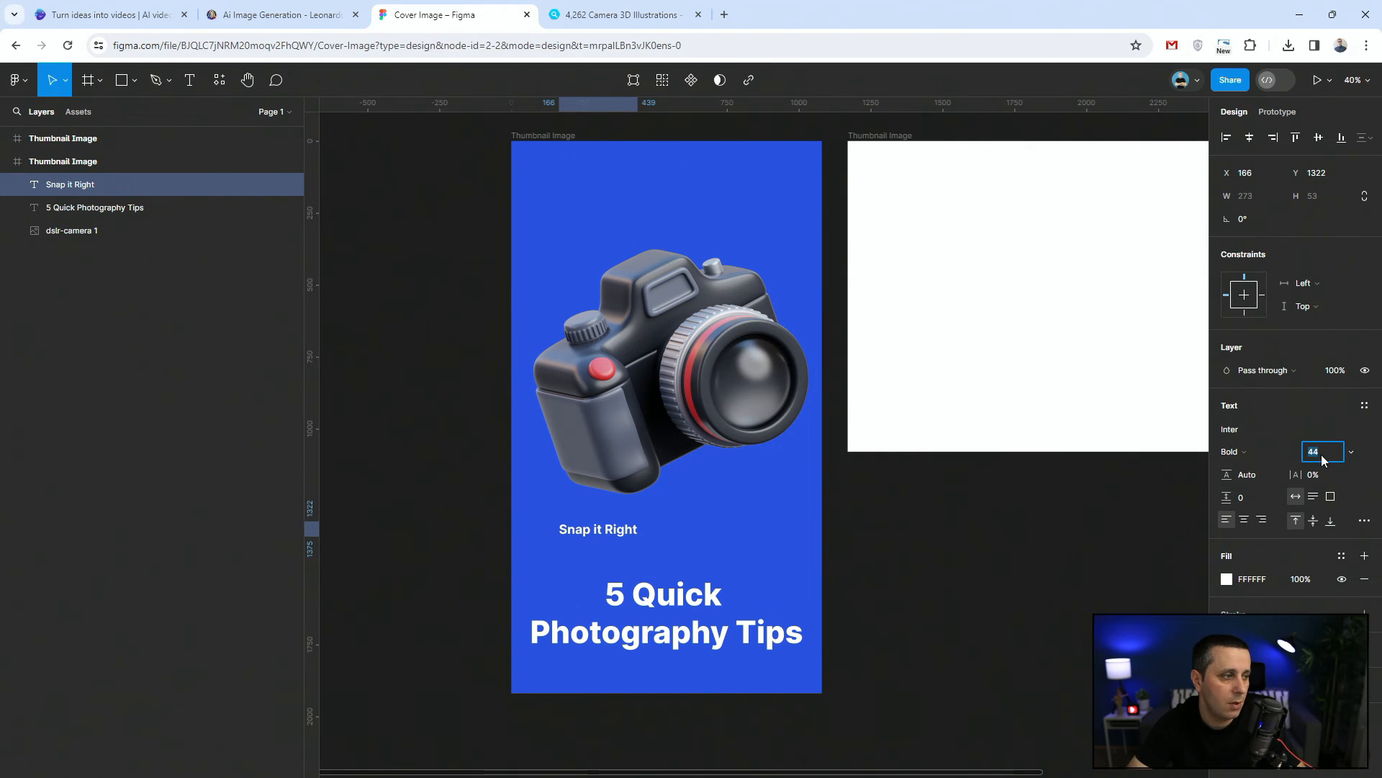
left_click(1012, 565)
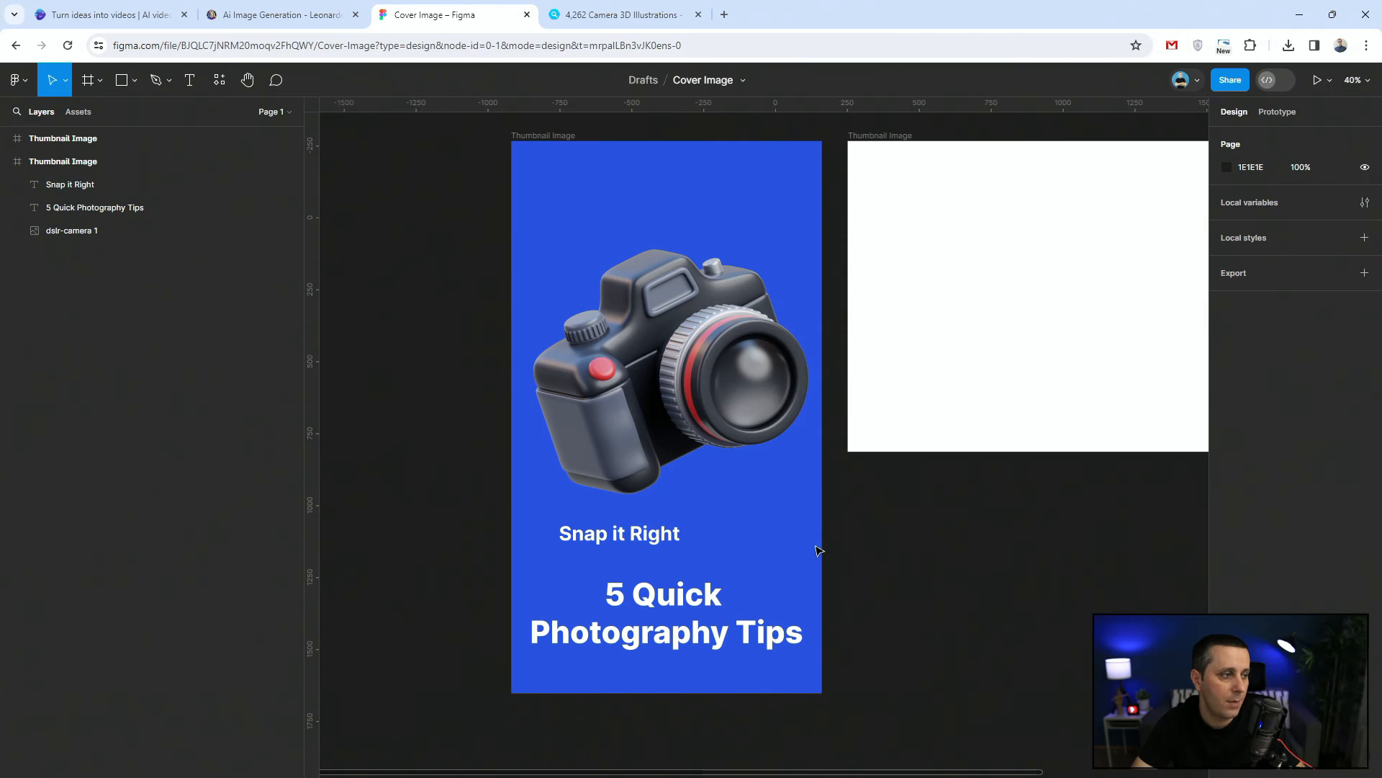
left_click(645, 543)
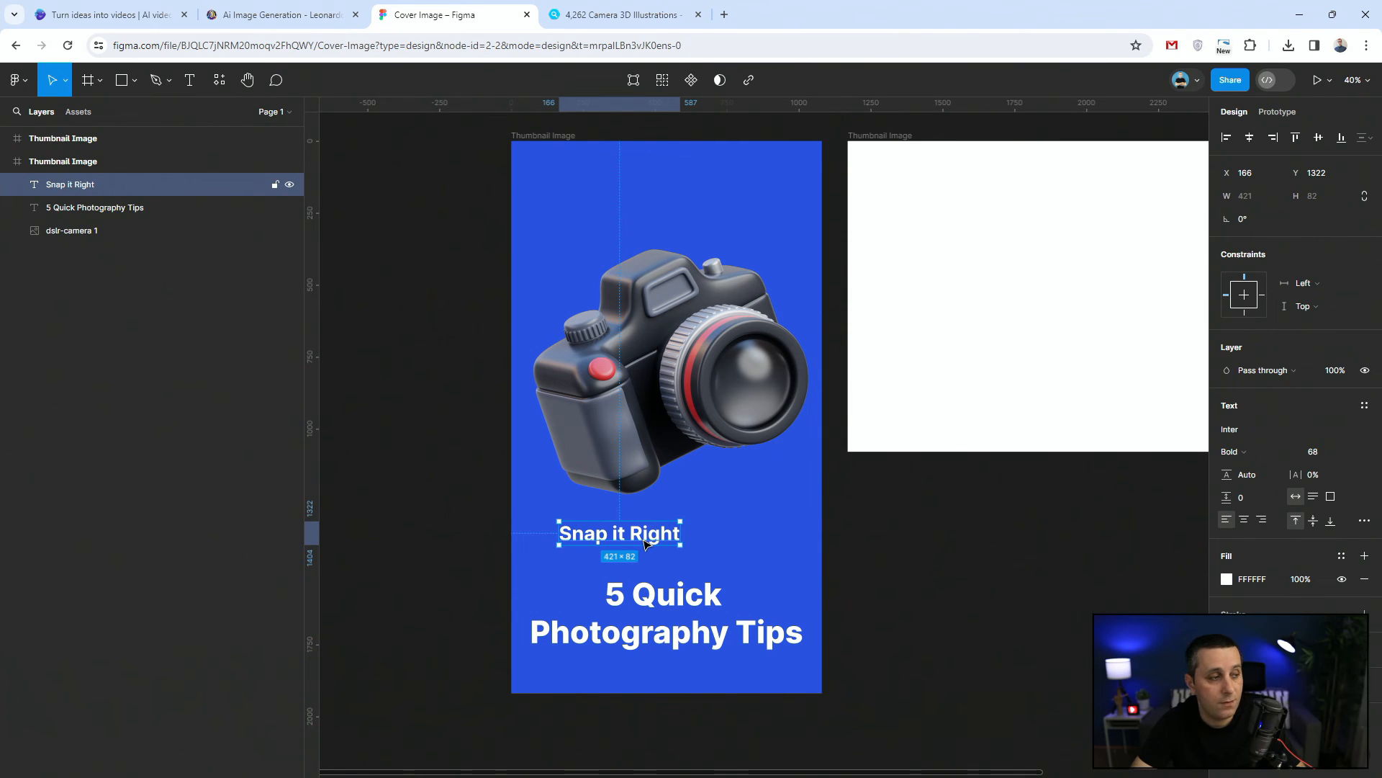
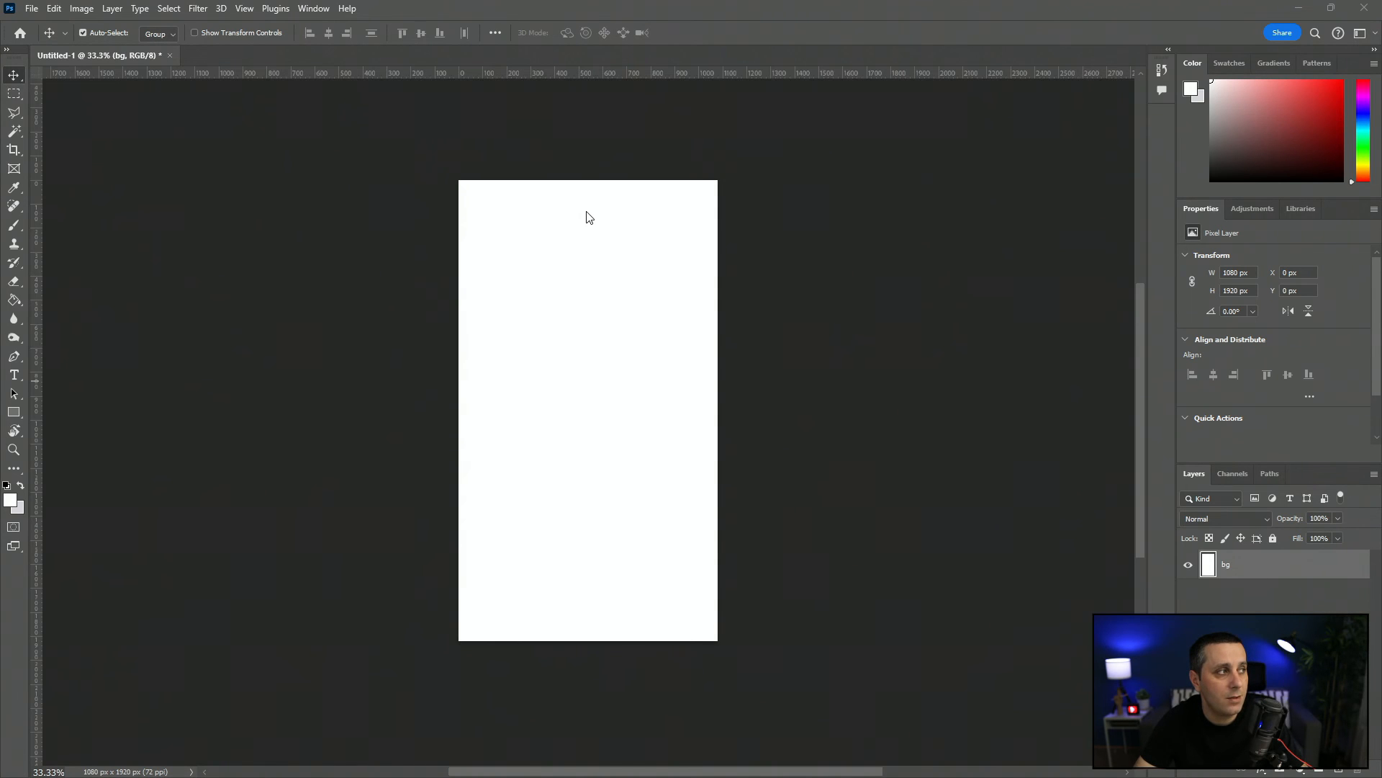
Step: Check the blank Photoshop document's image width and height in pixels, leaving the size settings without applying any change
left_click(82, 9)
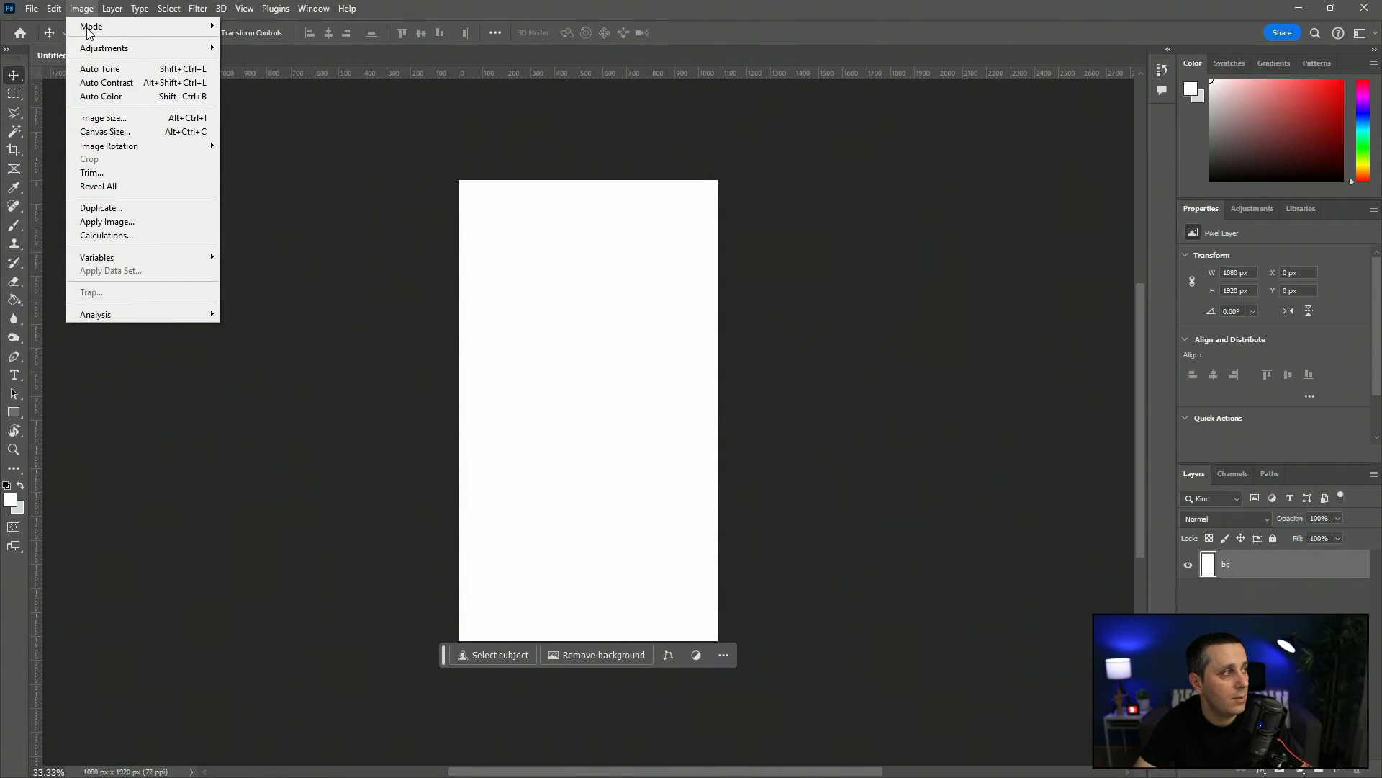
left_click(103, 117)
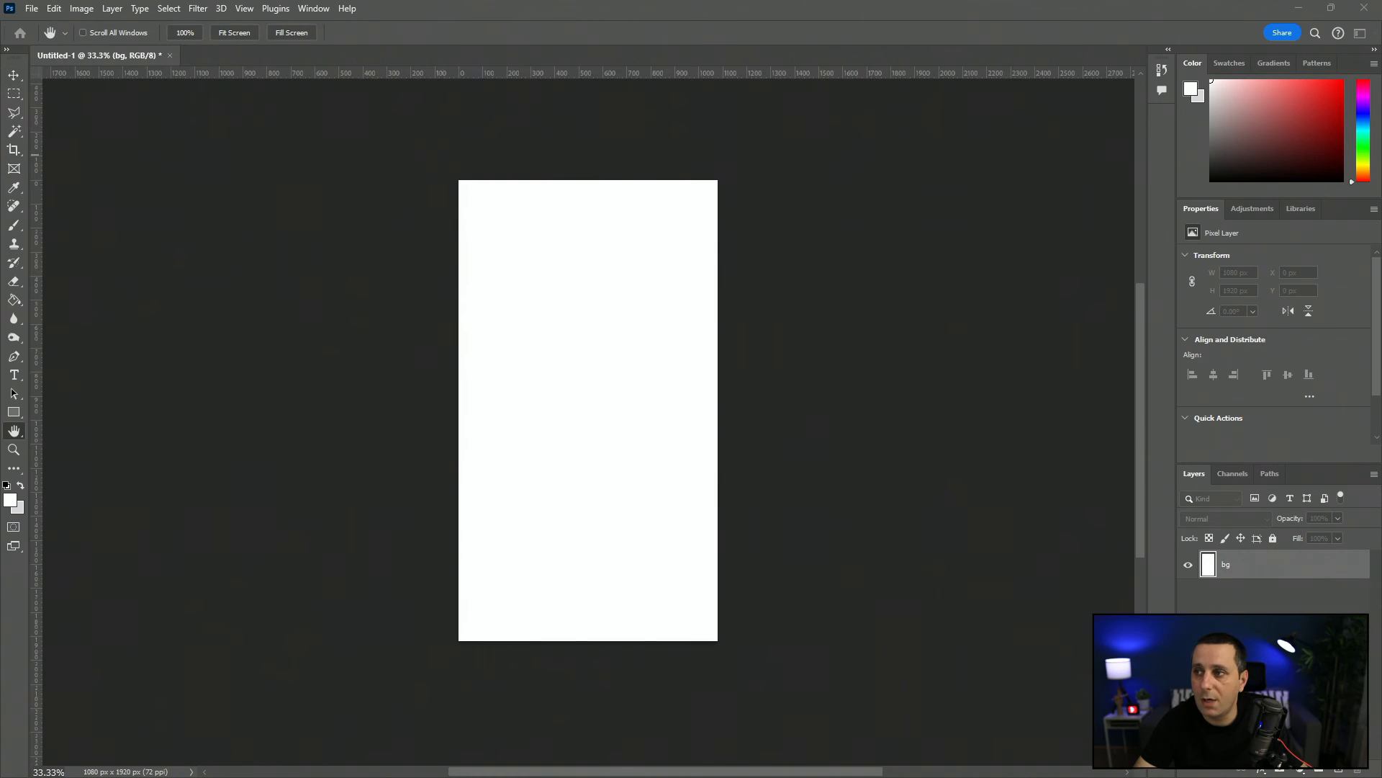
left_click_drag(1103, 215, 744, 137)
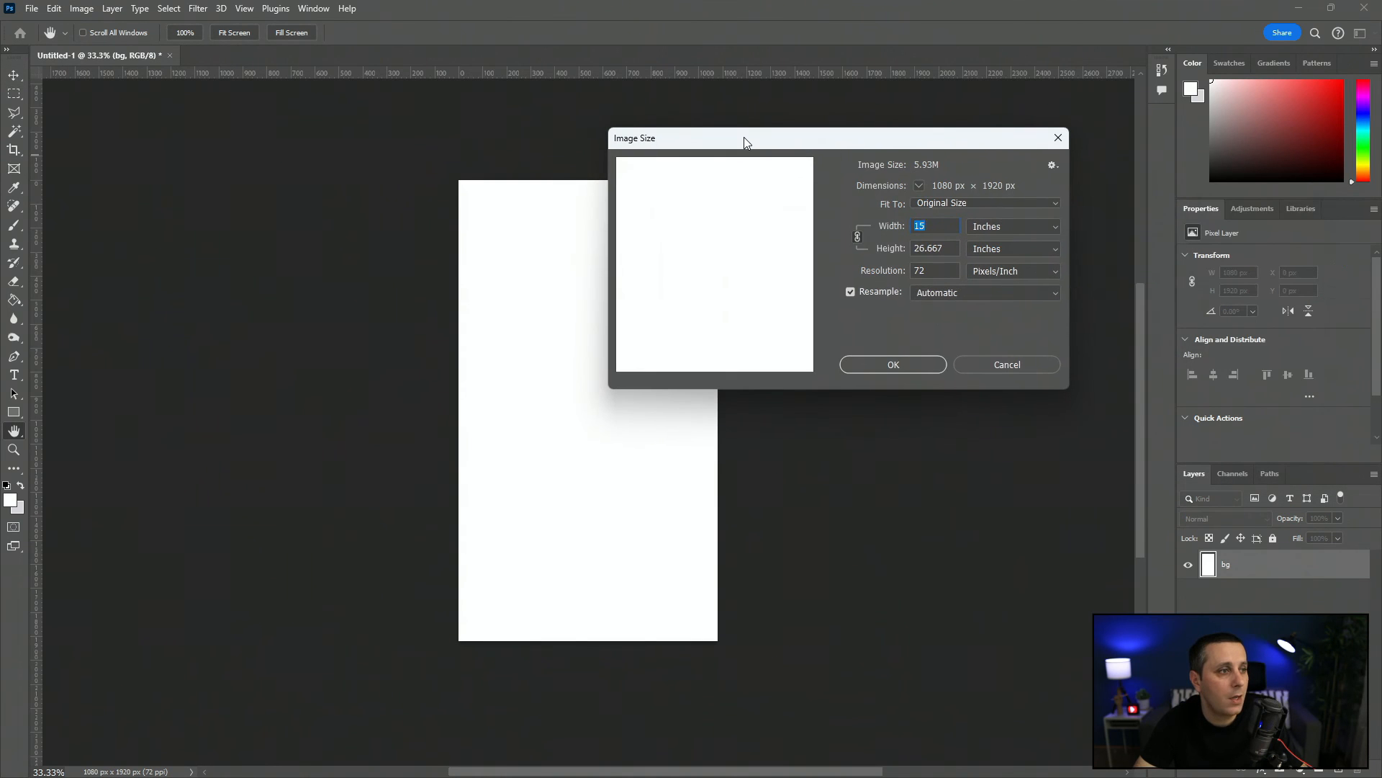
left_click(995, 230)
left_click(1006, 252)
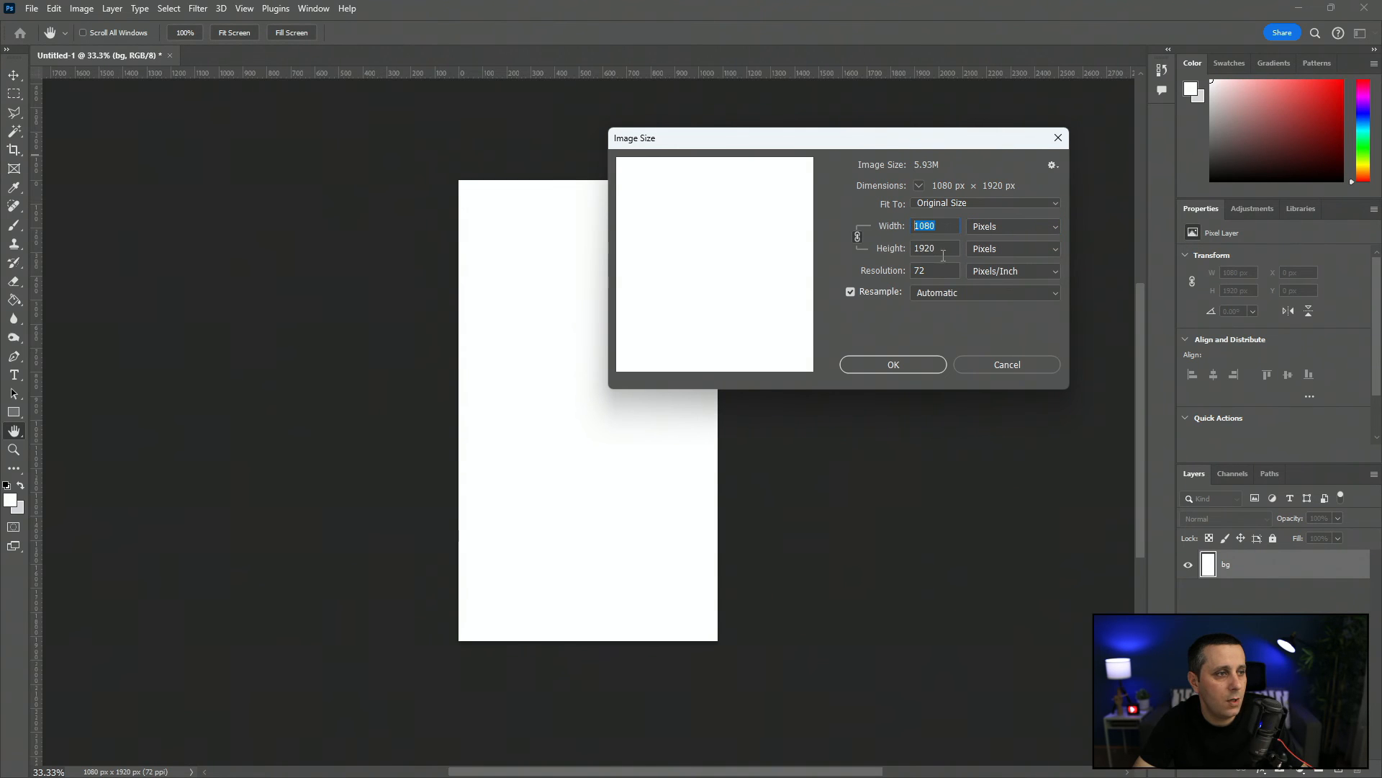
key("Tab")
left_click(1019, 362)
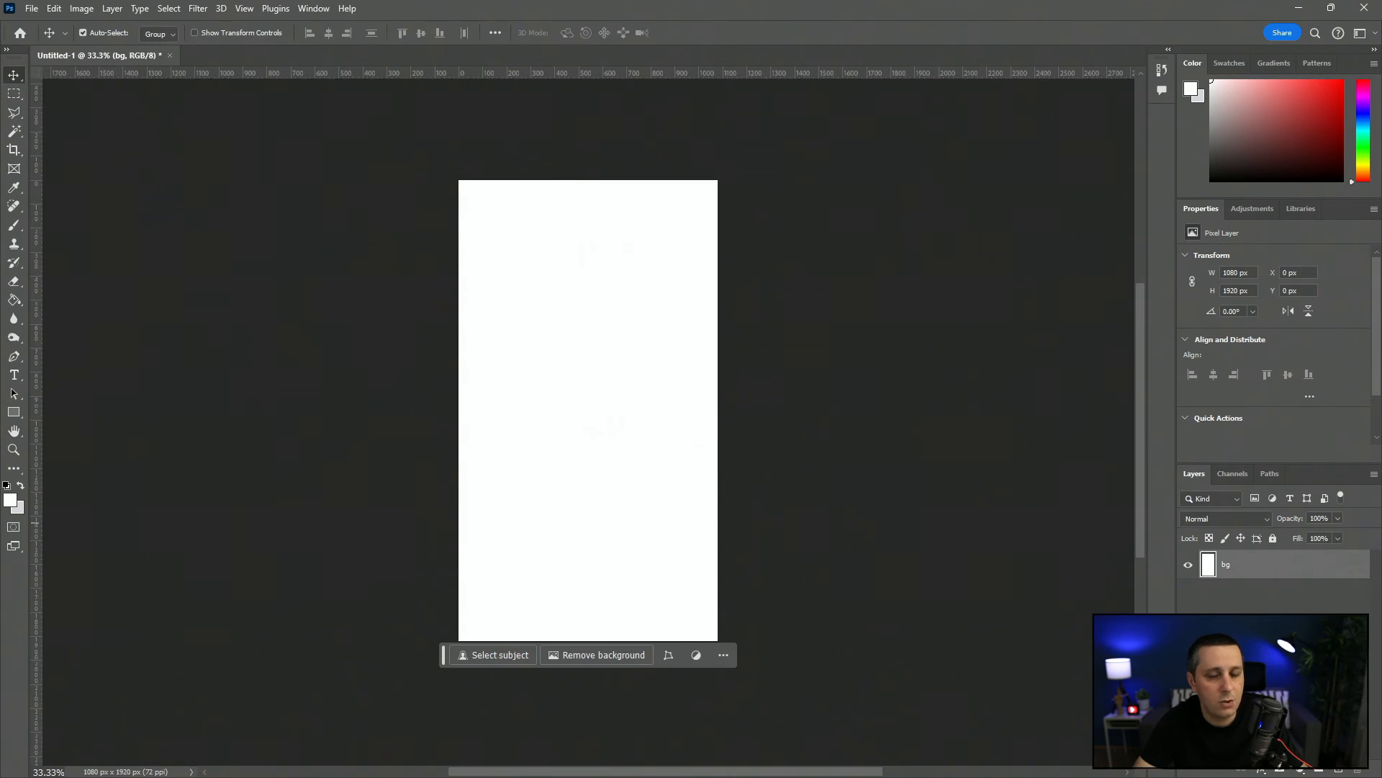
Step: Switch to Figma, inspect the finished vertical cover frame and its dimensions, and return to Photoshop
key("alt+Tab")
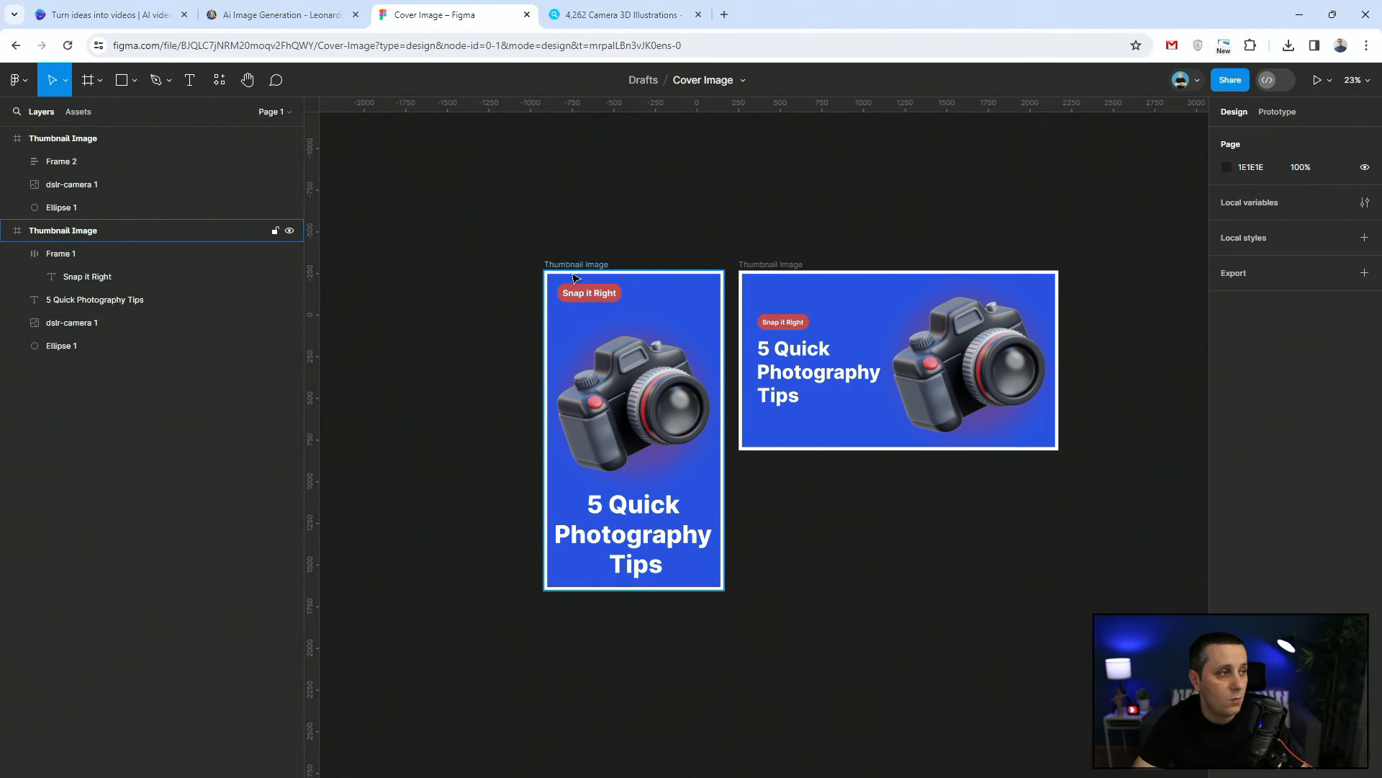
left_click(580, 264)
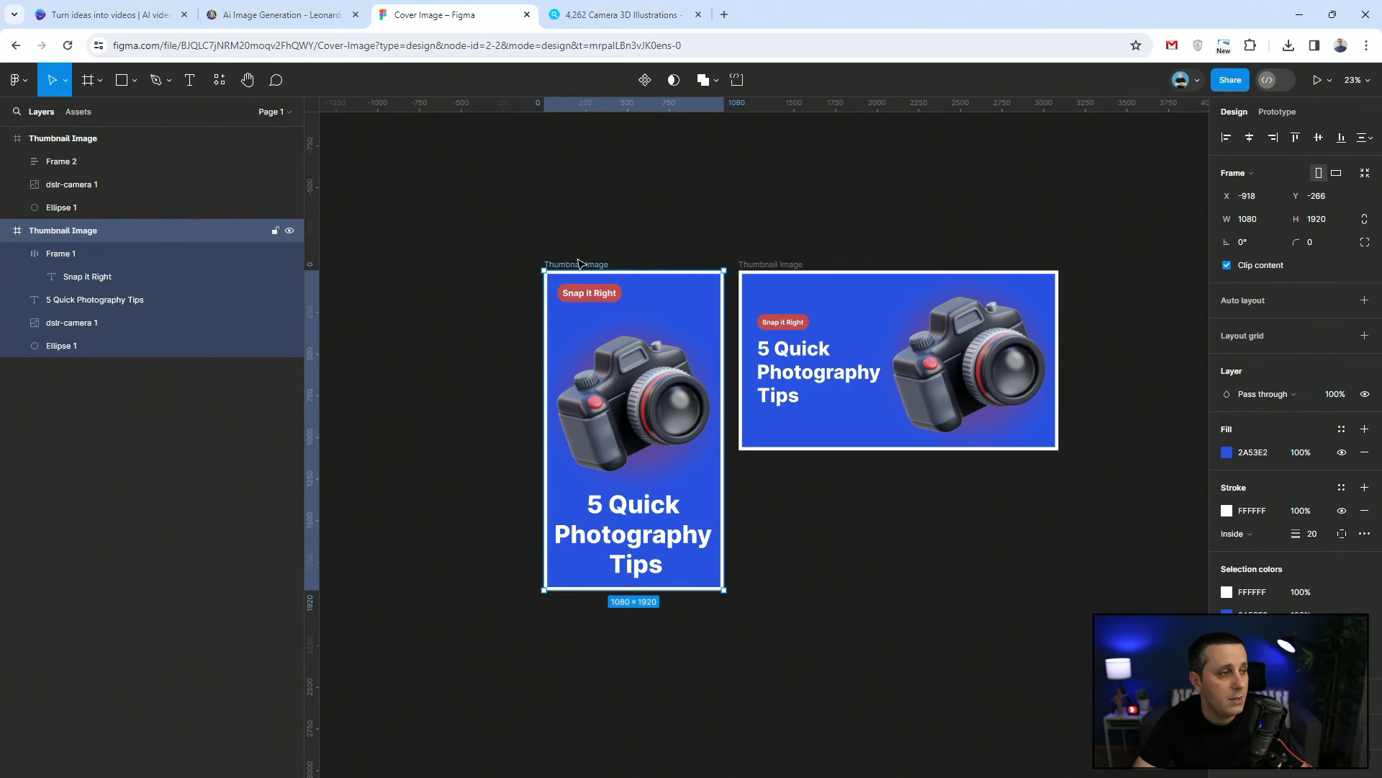
left_click(602, 241)
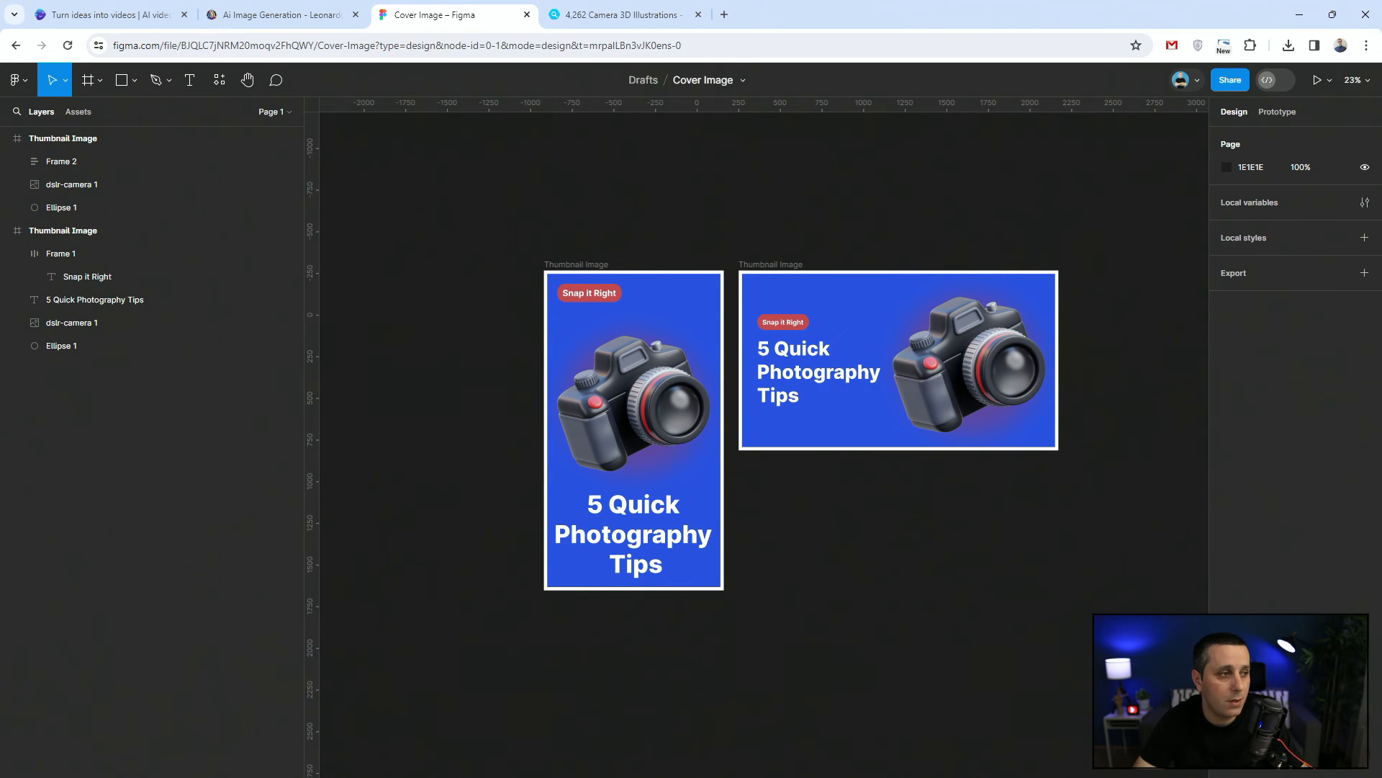
key("alt+Tab")
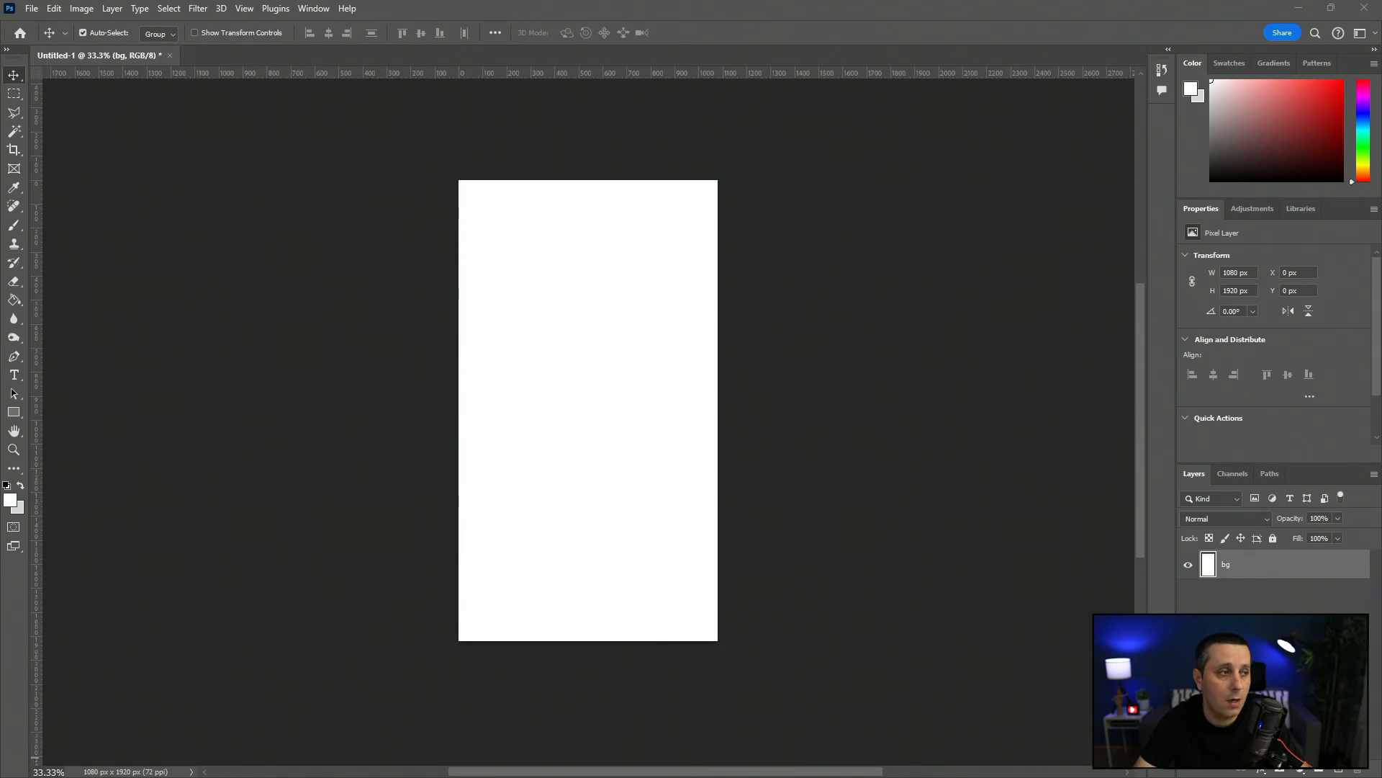
Step: Place the AI-generated DSLR camera image in the blank document and scale it up to about 950 × 1234 px
left_click_drag(1381, 108, 575, 334)
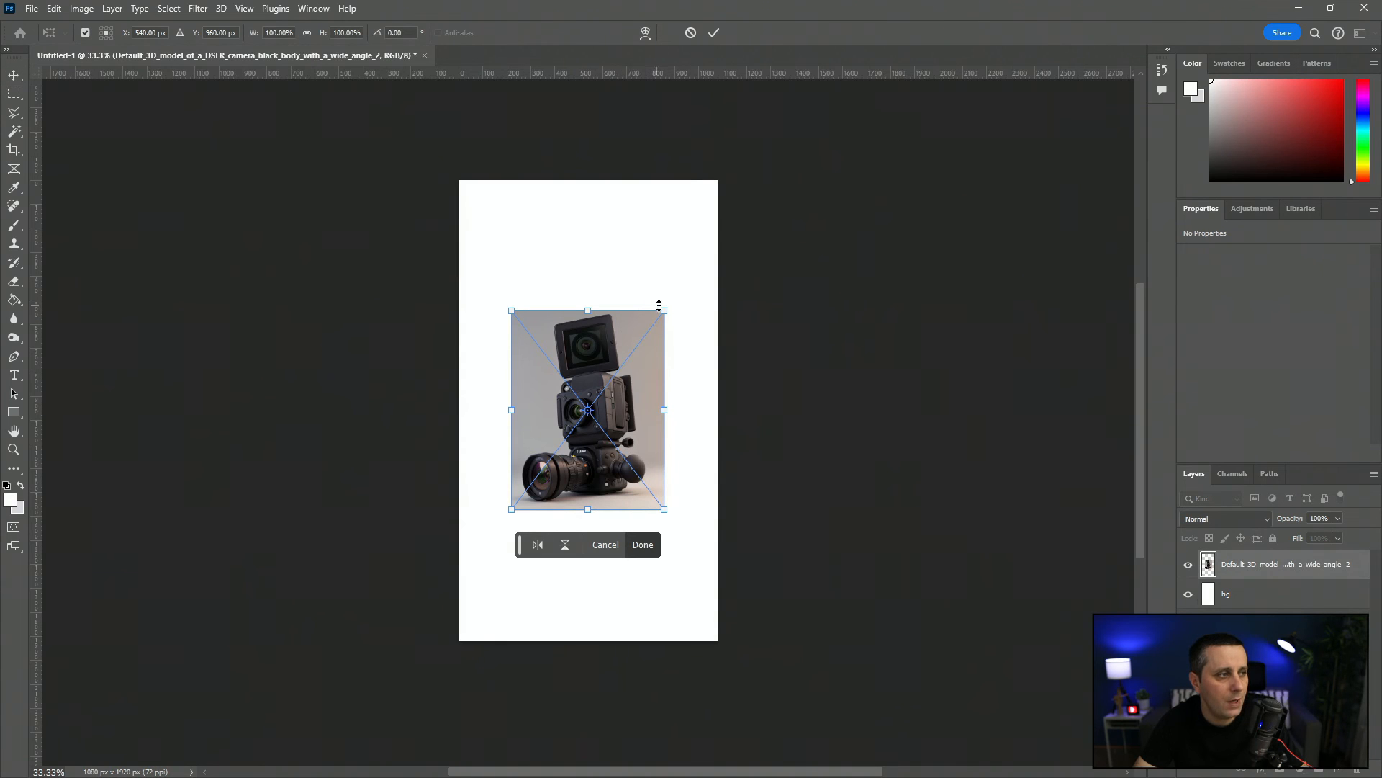
left_click_drag(665, 310, 703, 263)
key("Return")
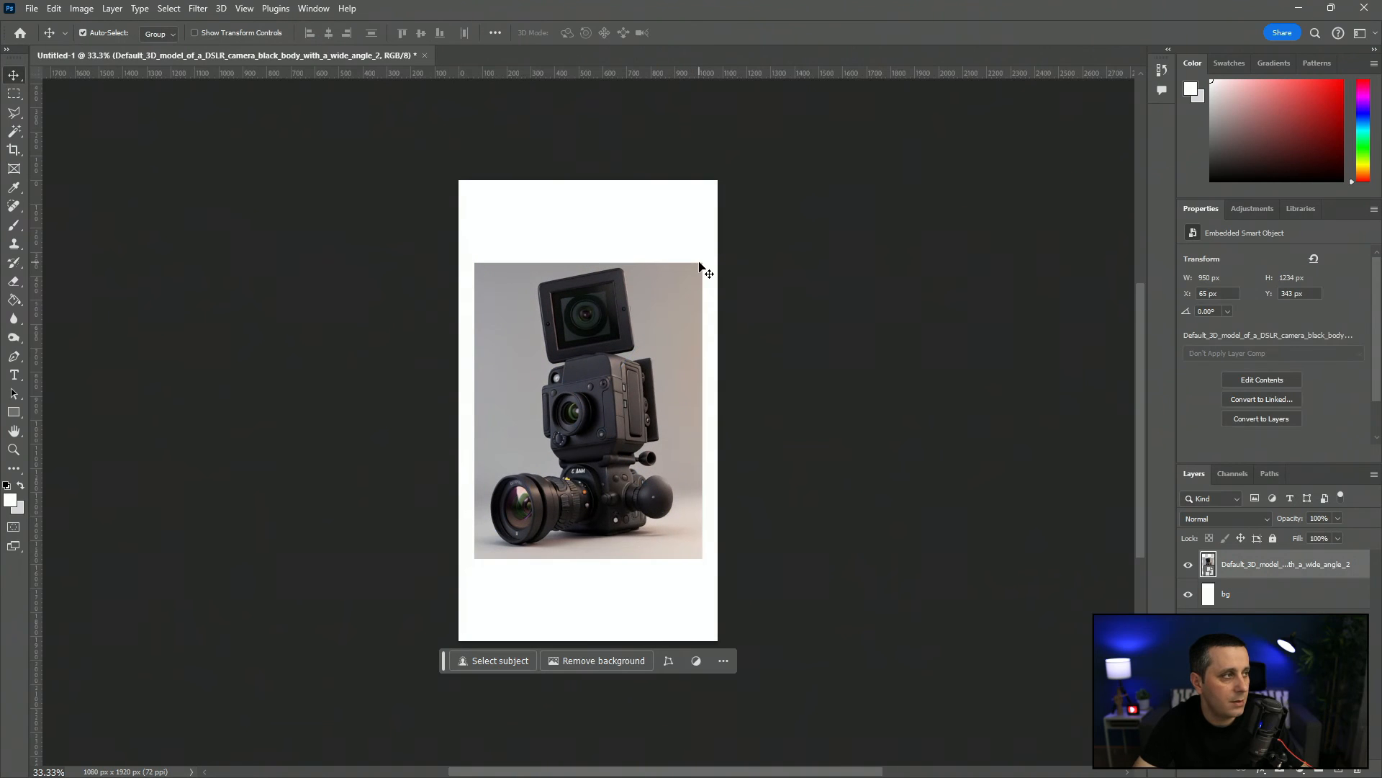
left_click(14, 94)
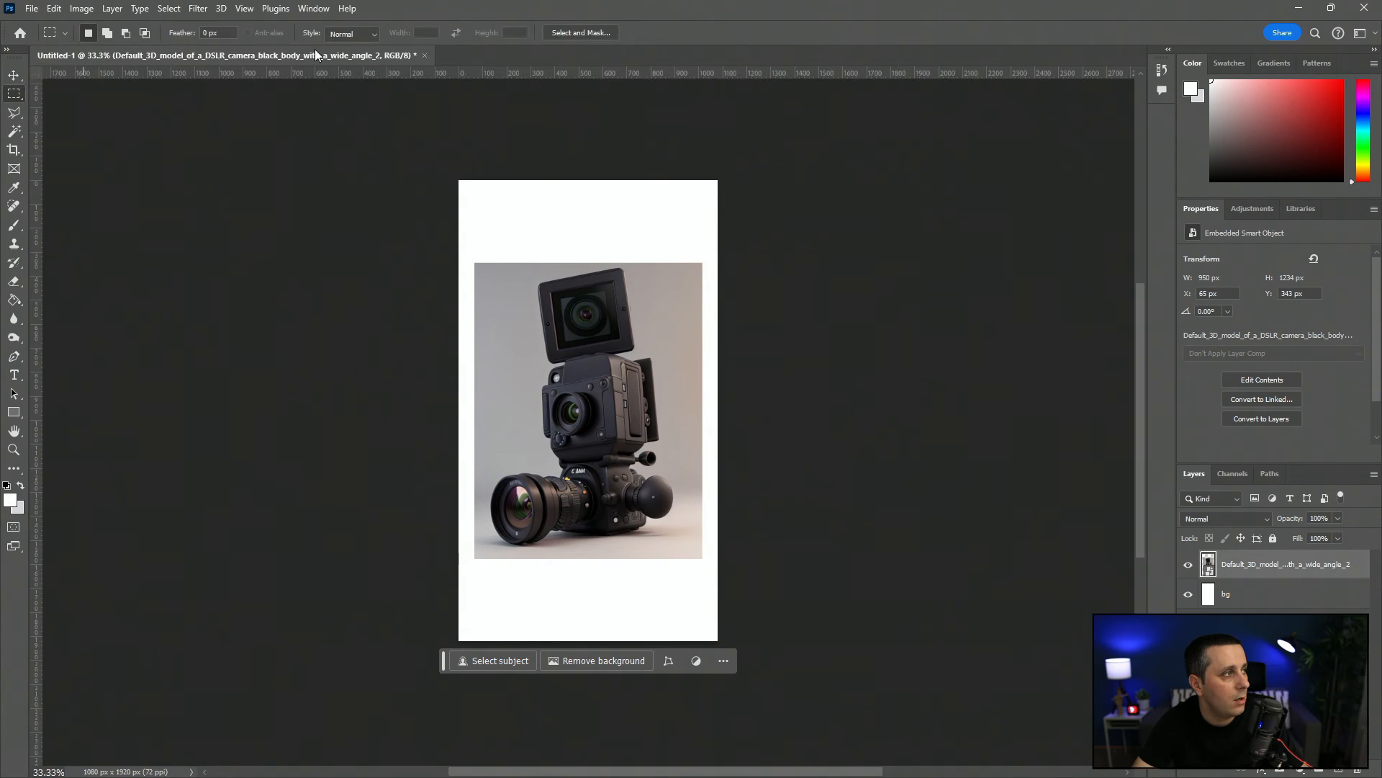
left_click(581, 33)
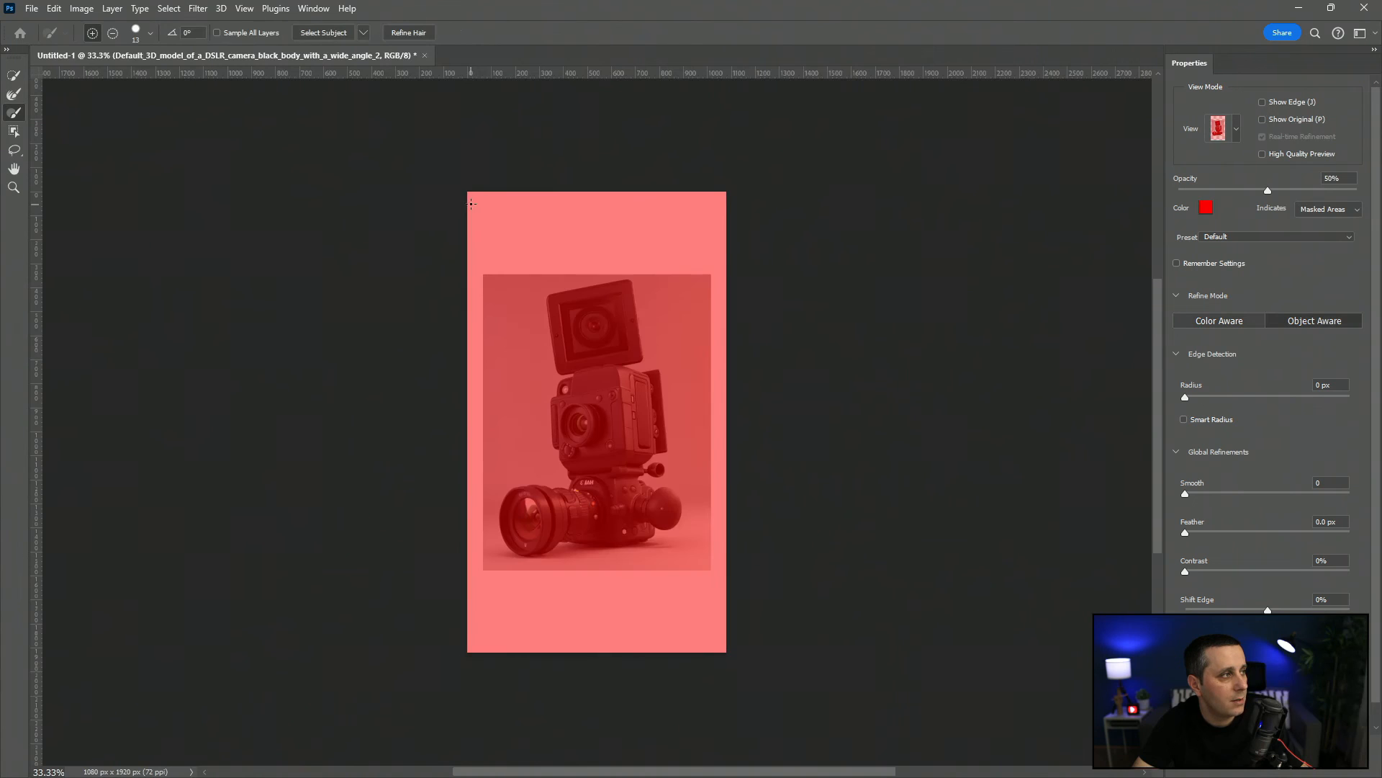
left_click(324, 33)
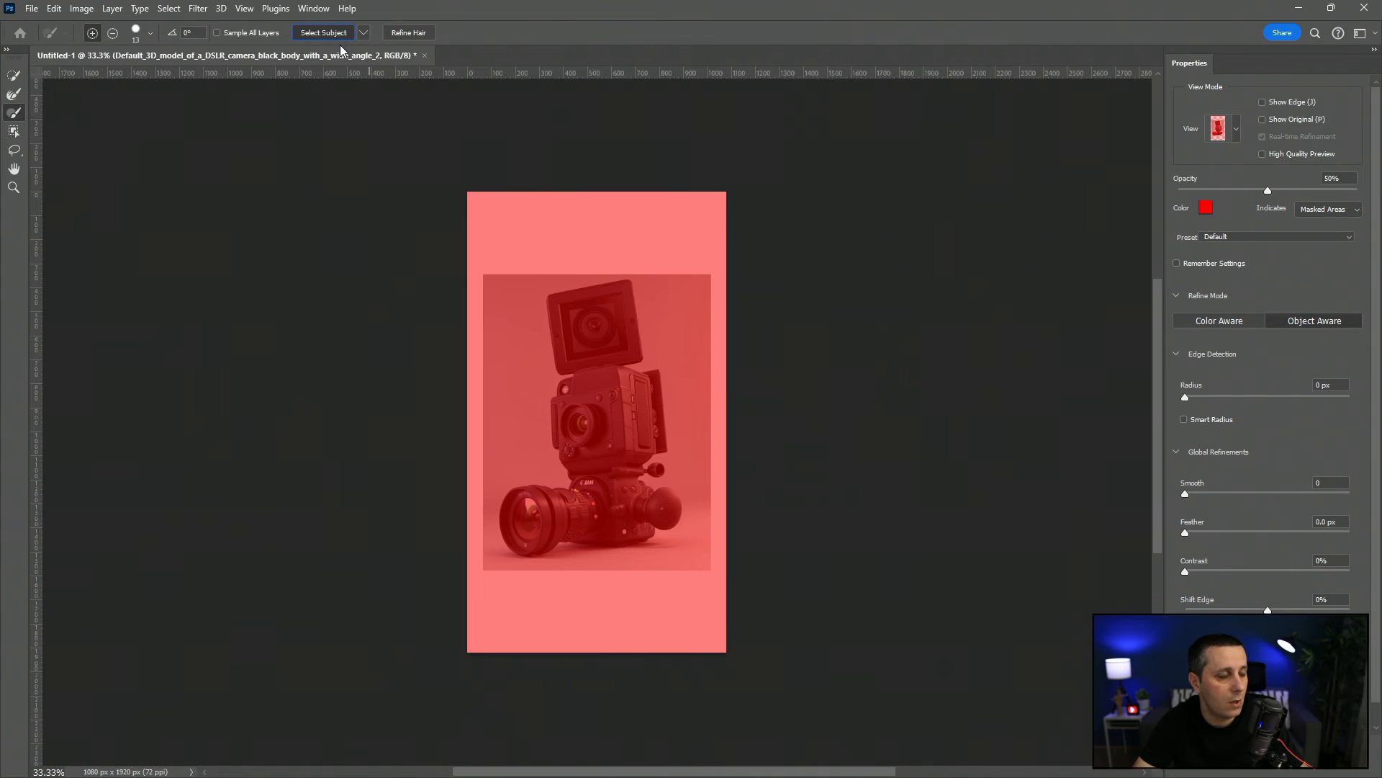
key("Escape")
Step: Rasterize the DSLR camera image's layer
right_click(1257, 564)
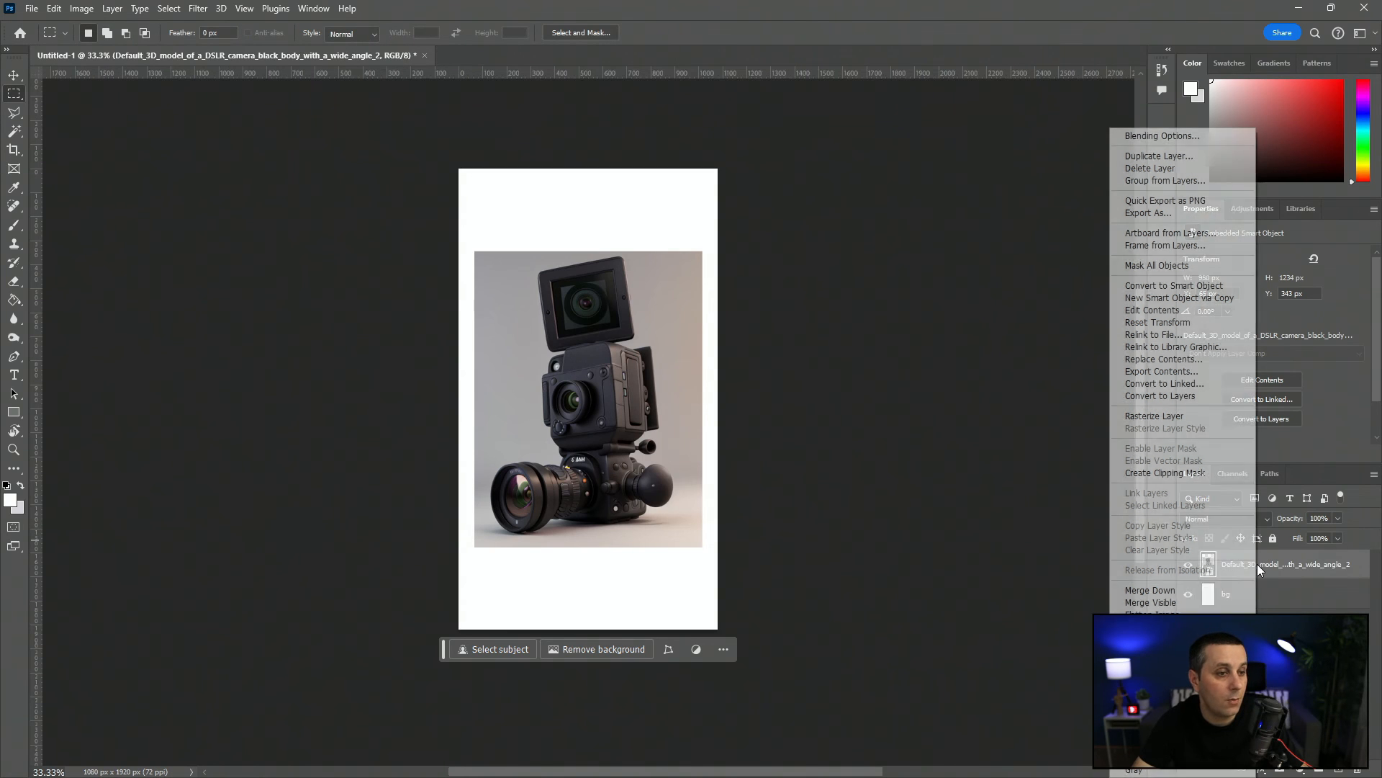
left_click(1170, 416)
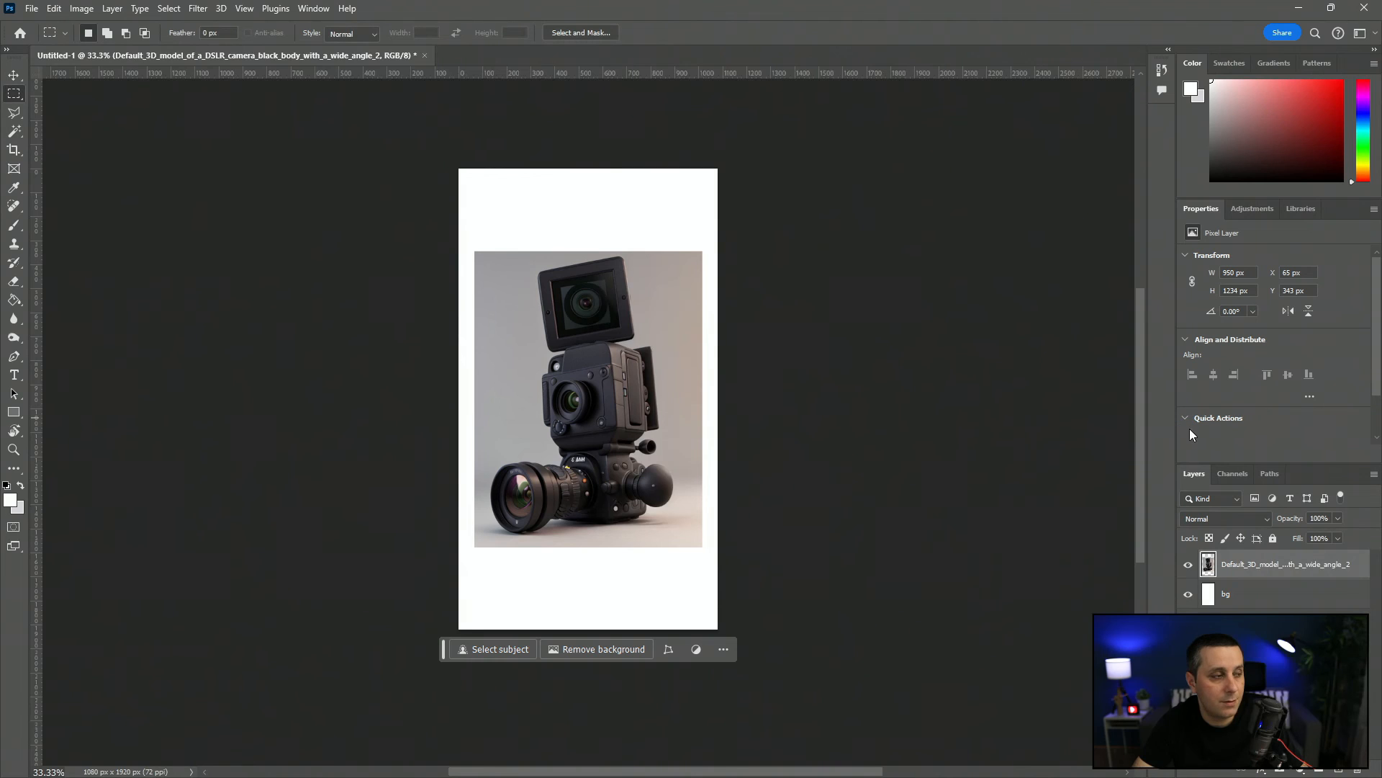
Step: Select the camera with Select and Mask's subject selection and hide its grey background with a layer mask
left_click(574, 33)
left_click(307, 34)
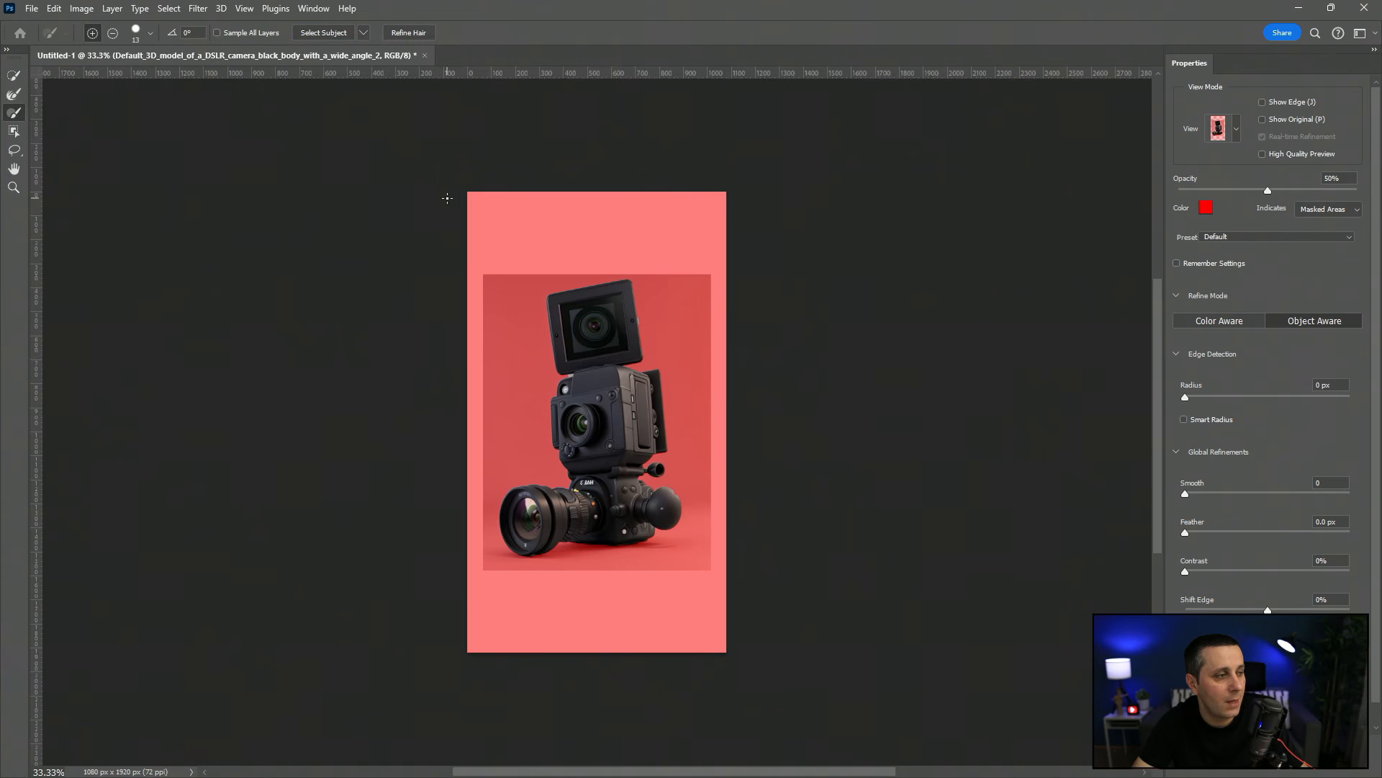
left_click(1273, 769)
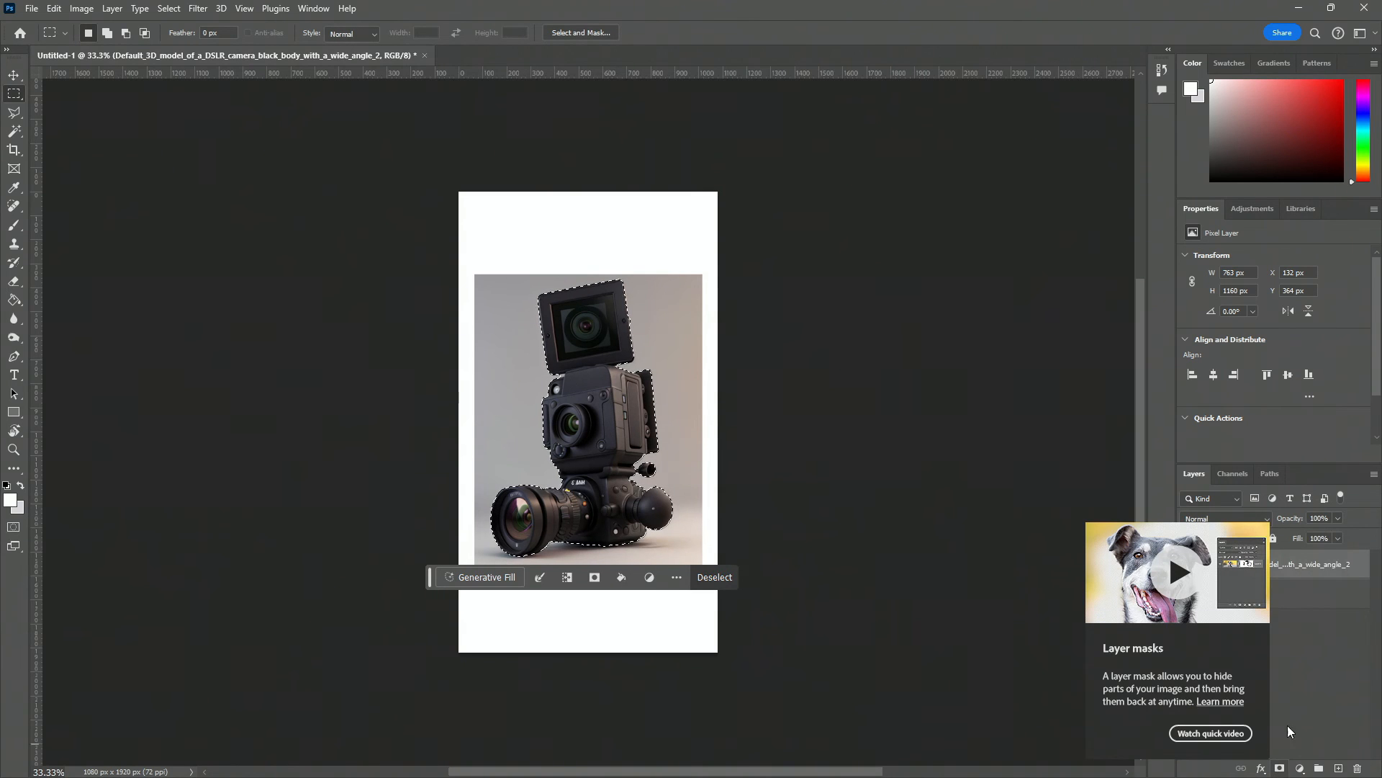
left_click(1280, 769)
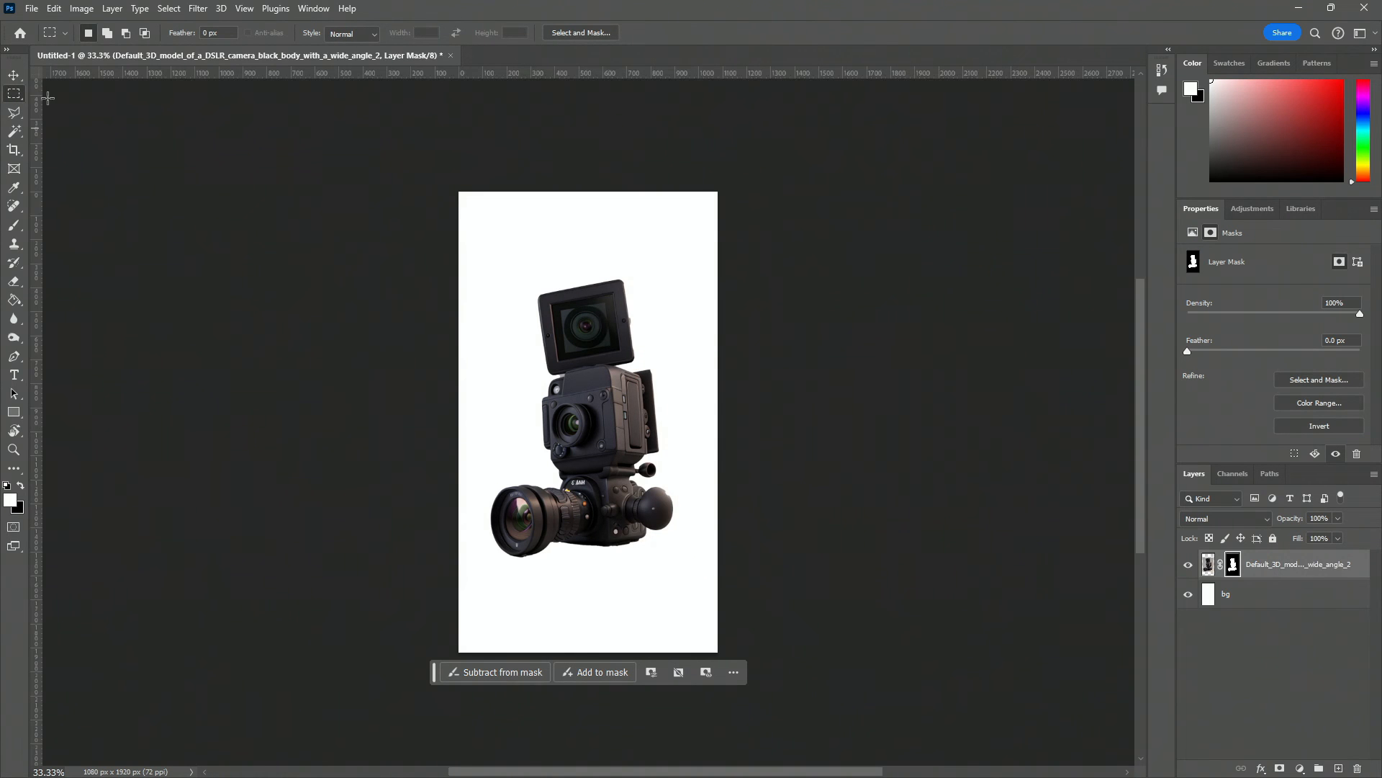
left_click(14, 75)
left_click(322, 158)
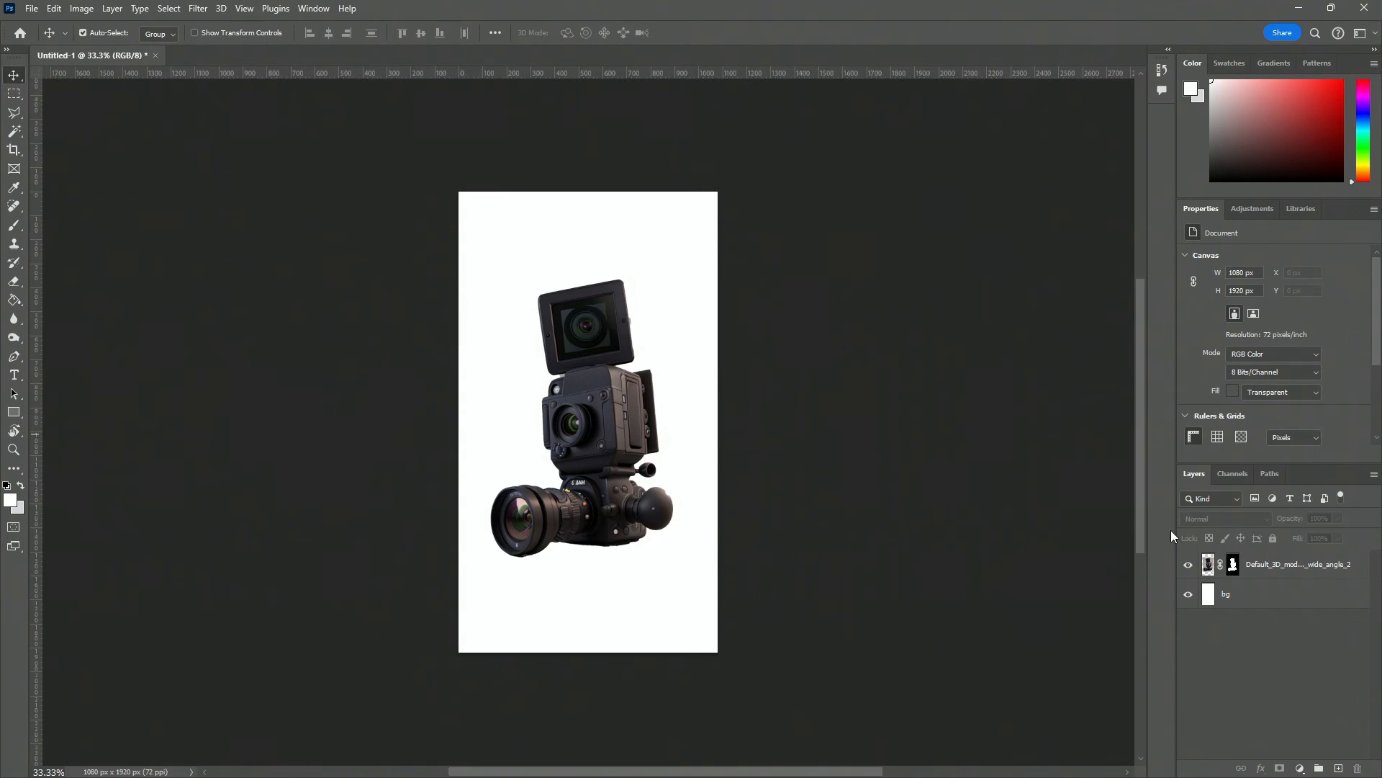
Step: Hide the masked camera layer, place the ready-made background-free camera image, and scale it to about 154%
left_click(1188, 564)
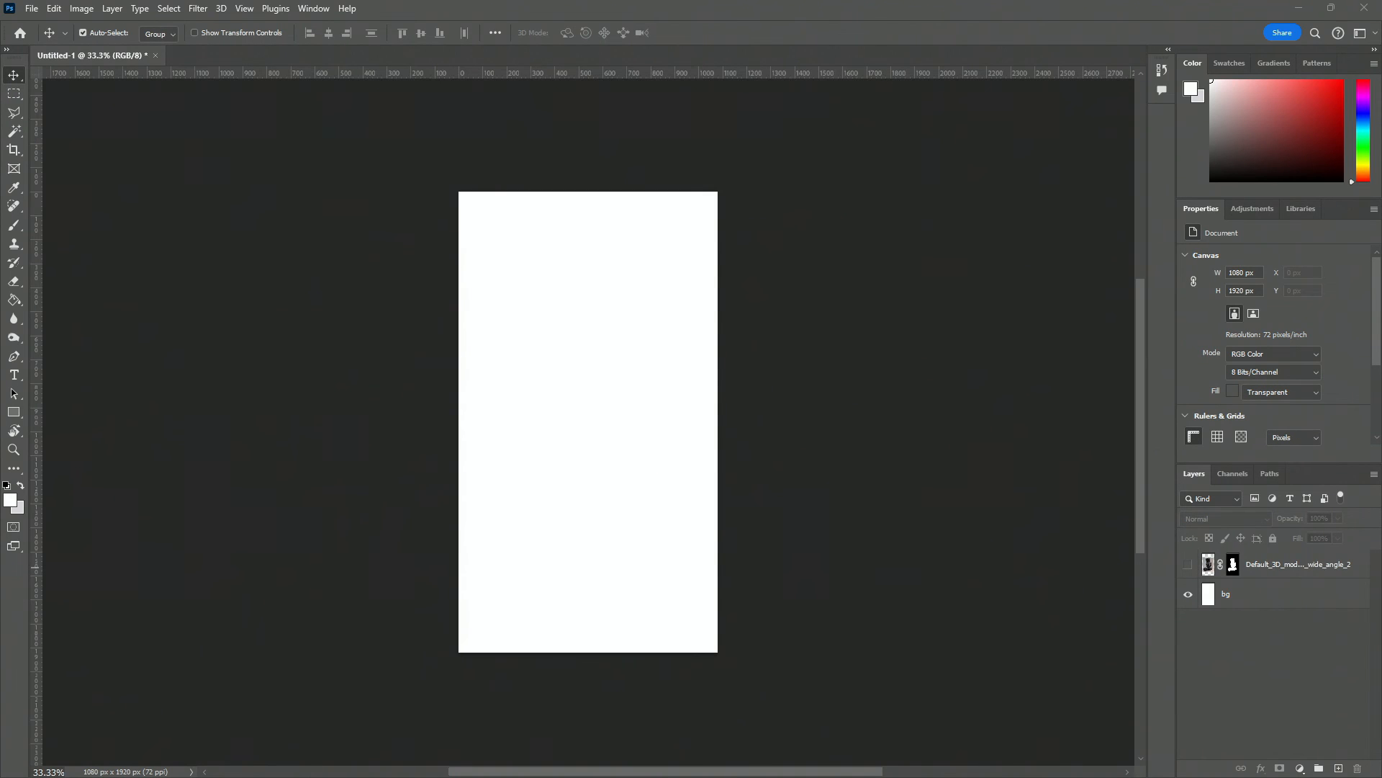
left_click_drag(817, 389, 553, 313)
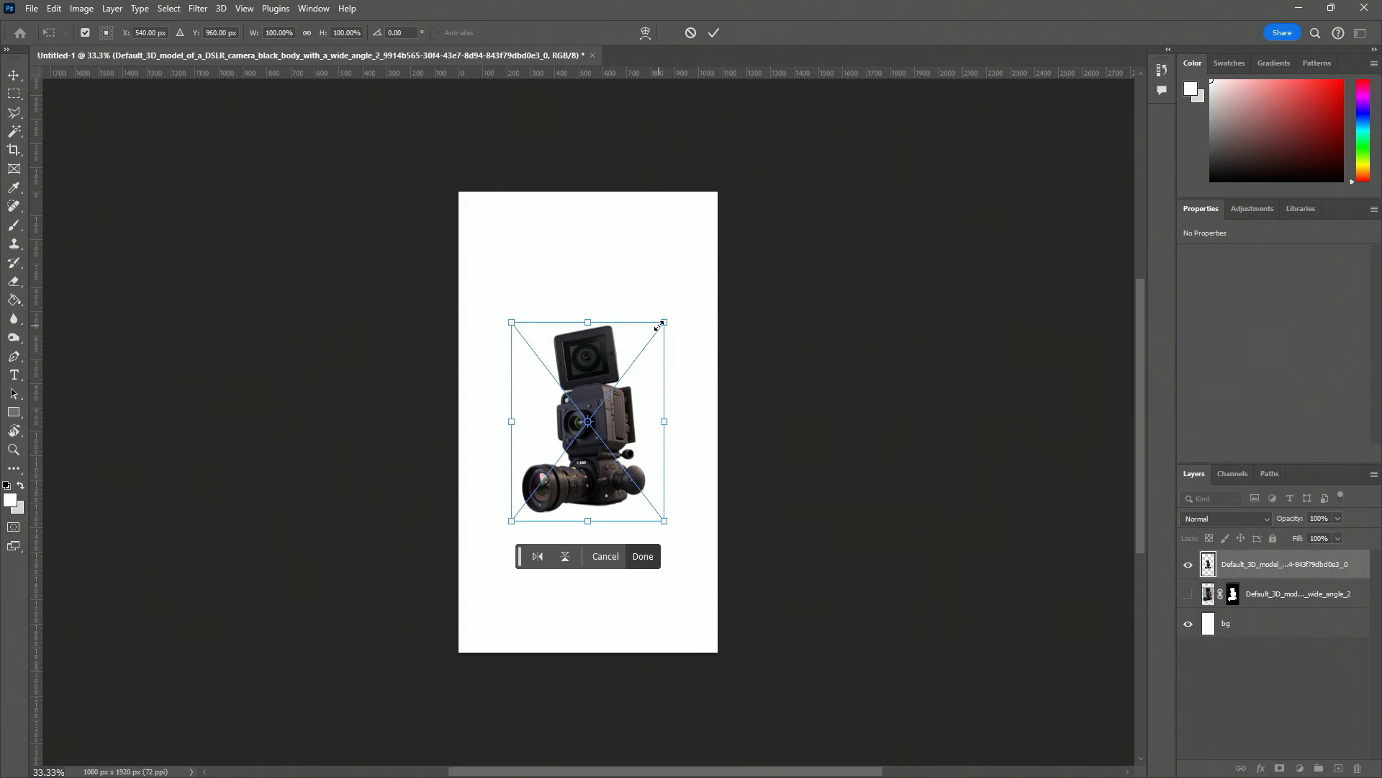
left_click_drag(660, 326, 706, 267)
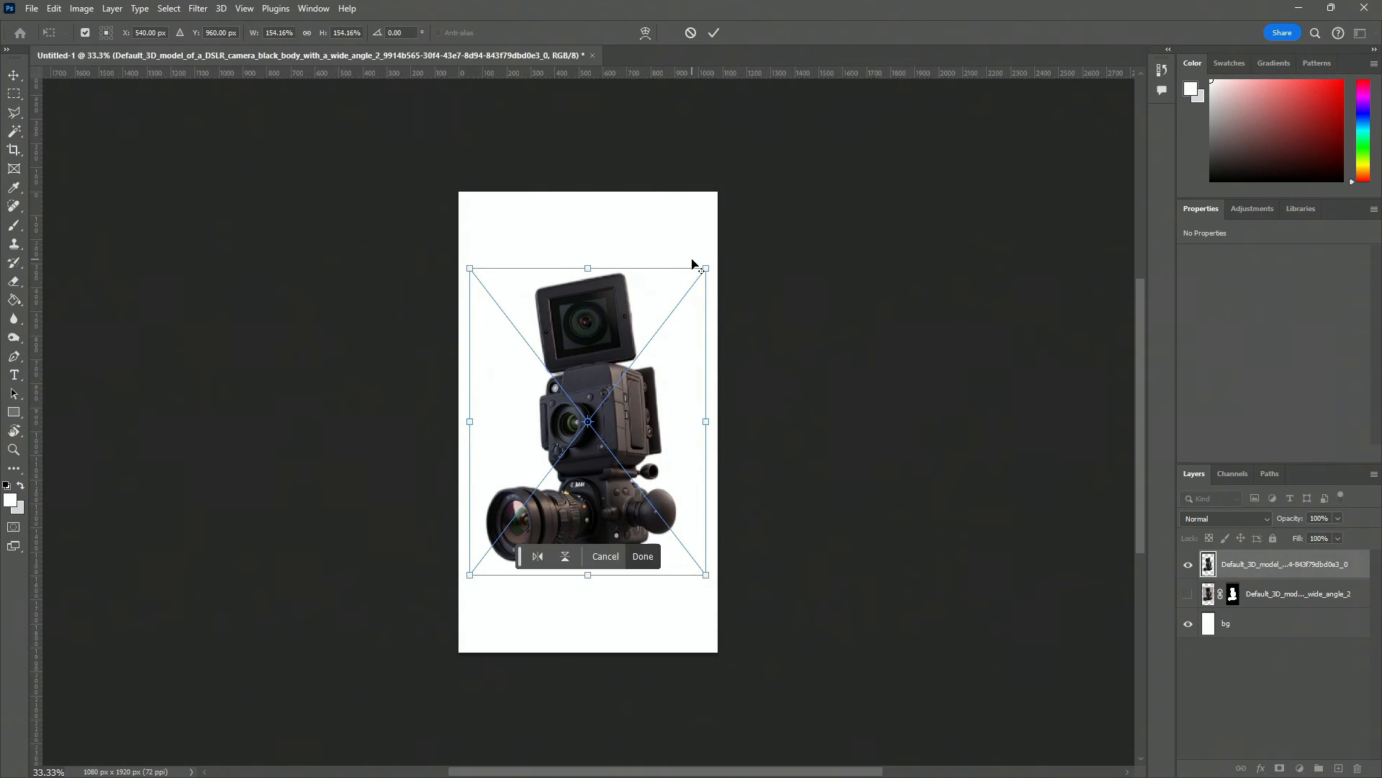
key("Return")
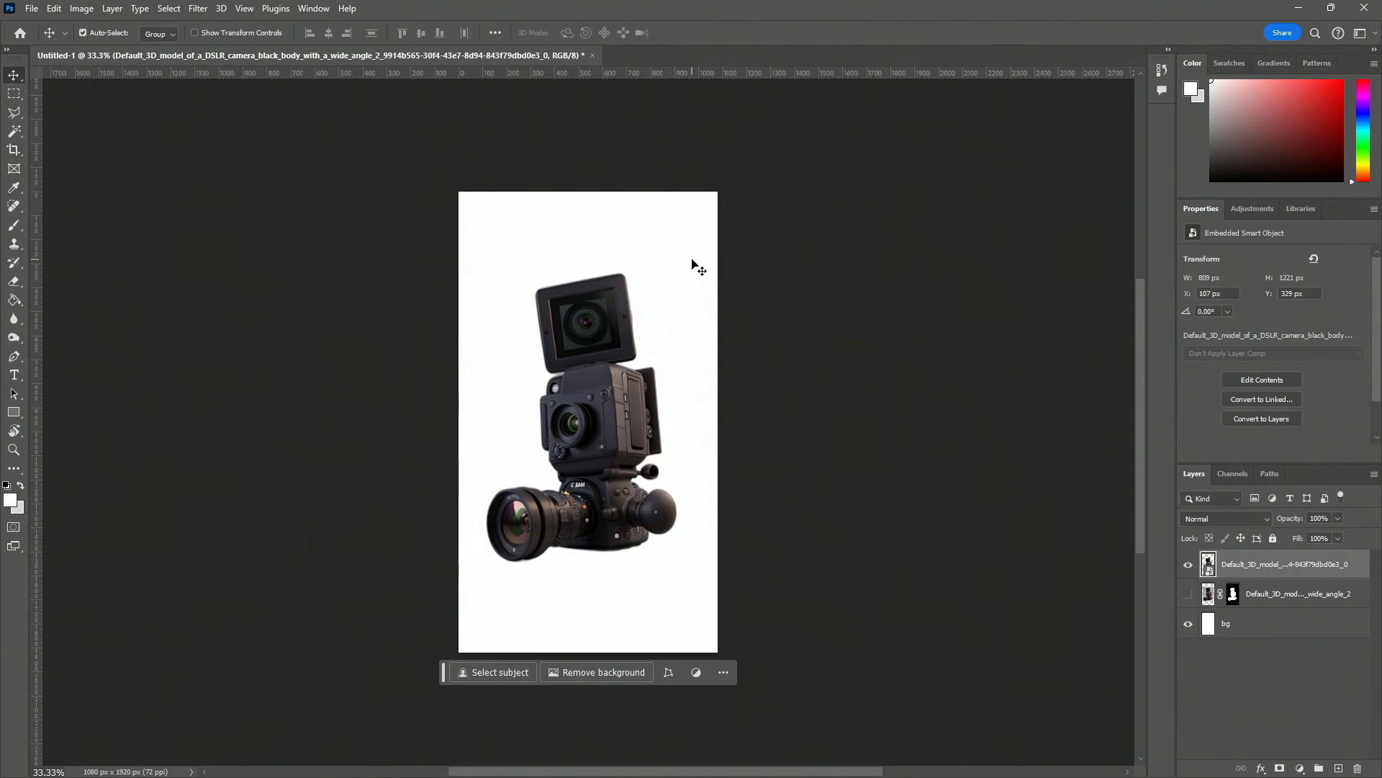
Step: Compare the edges of the placed camera cutout and the masked camera by toggling their layers' visibility
left_click(1188, 594)
scroll(534, 468, "up", 3)
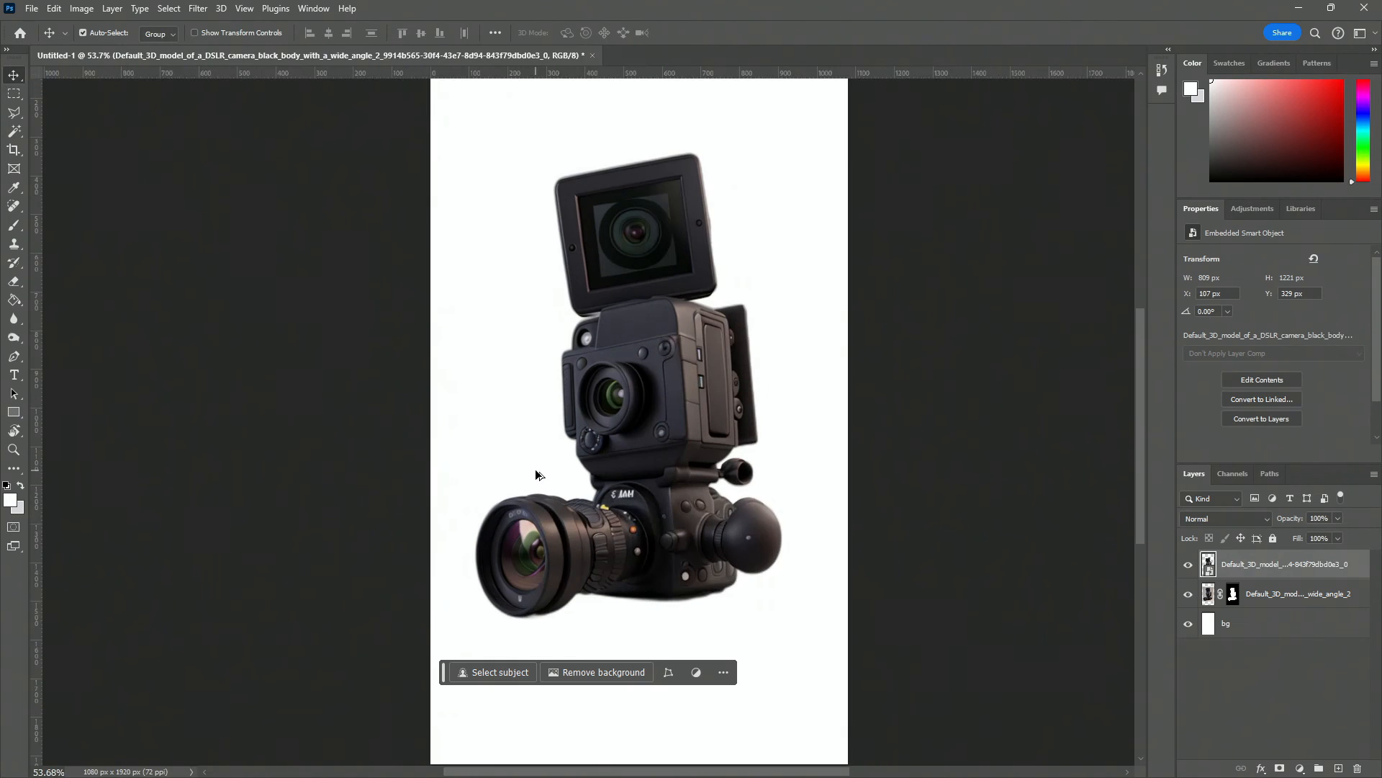
scroll(534, 468, "up", 1)
left_click(1186, 565)
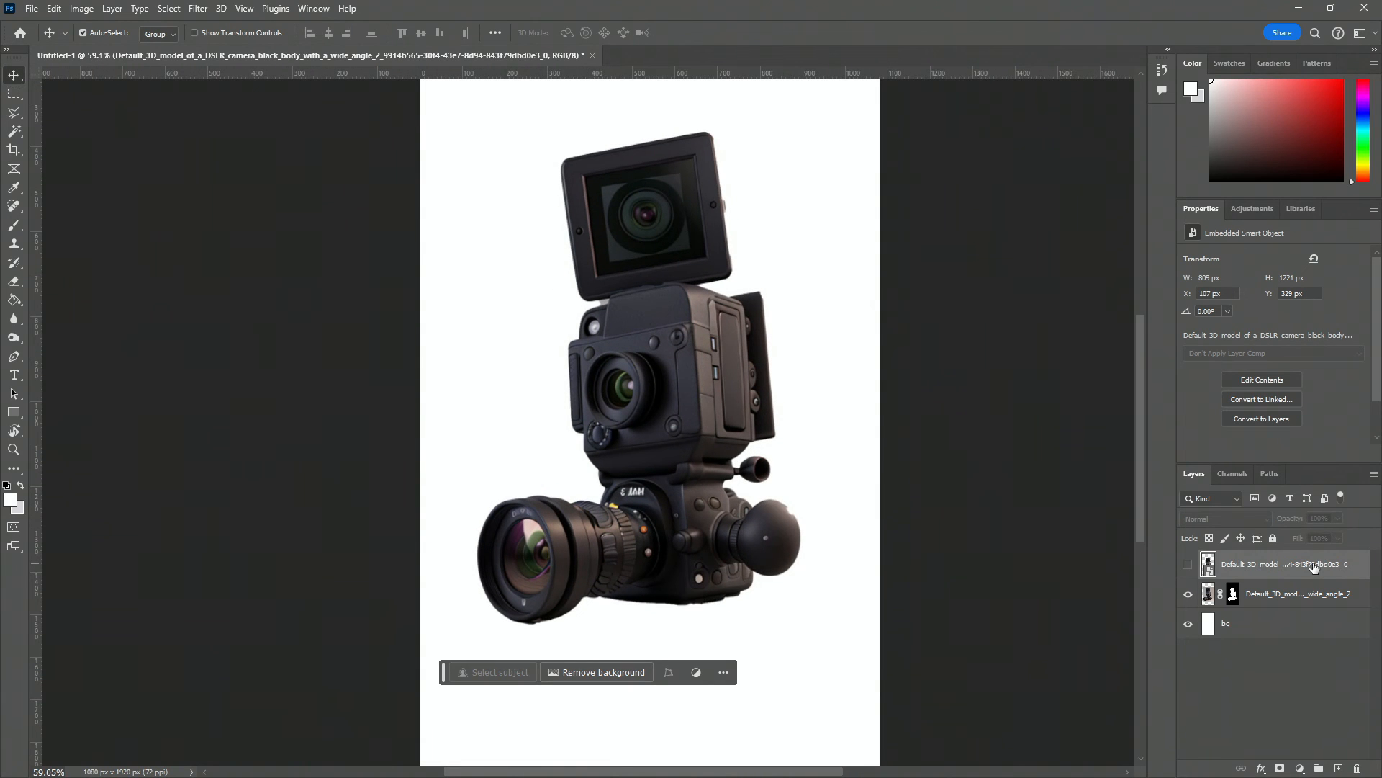
left_click(1189, 594)
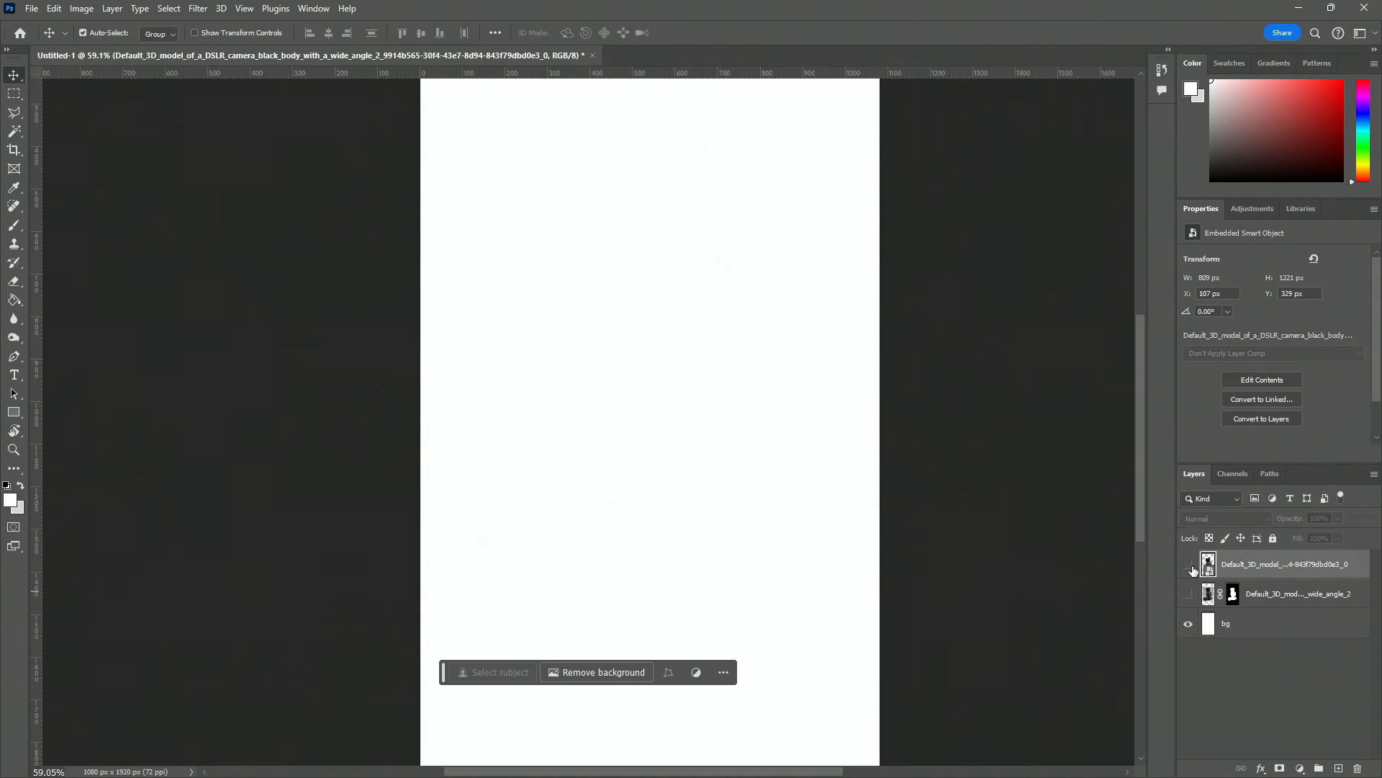
left_click(1189, 566)
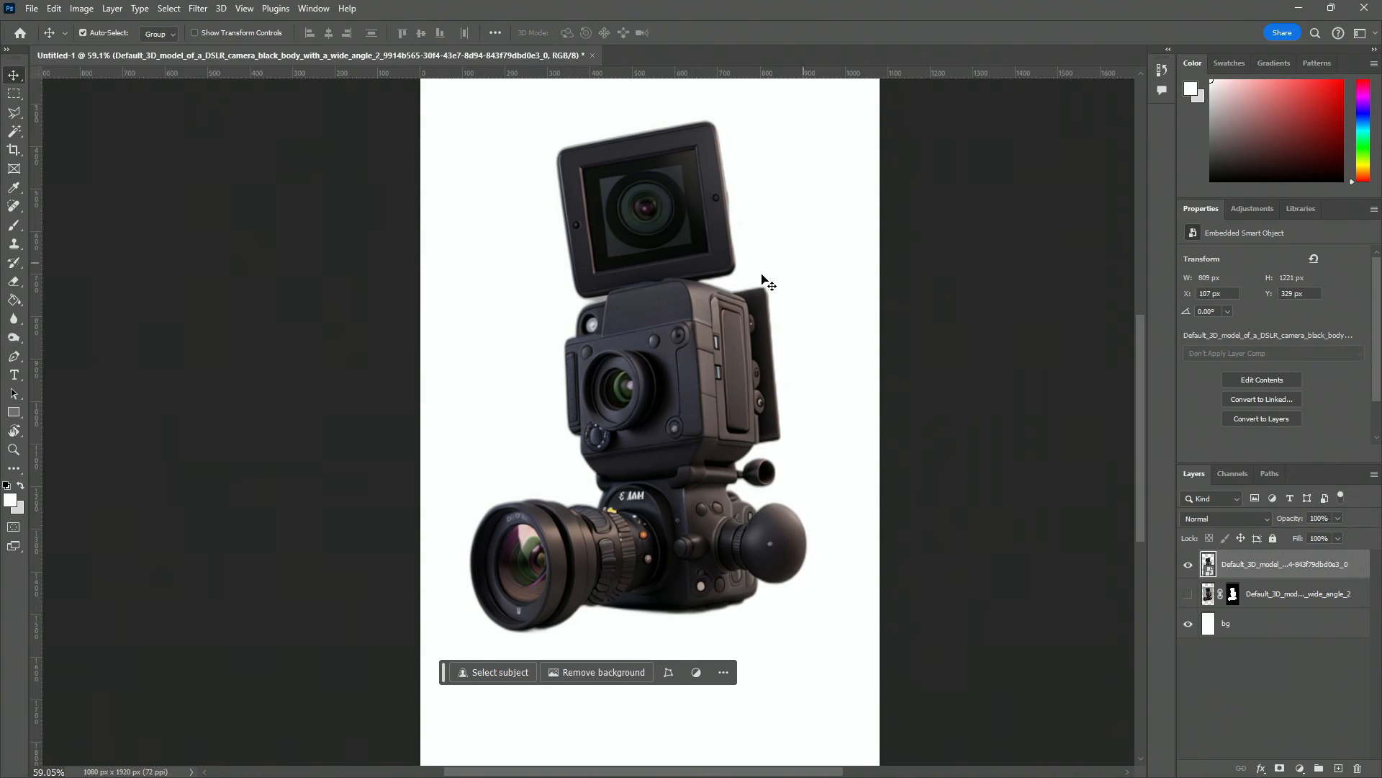
left_click(1188, 565)
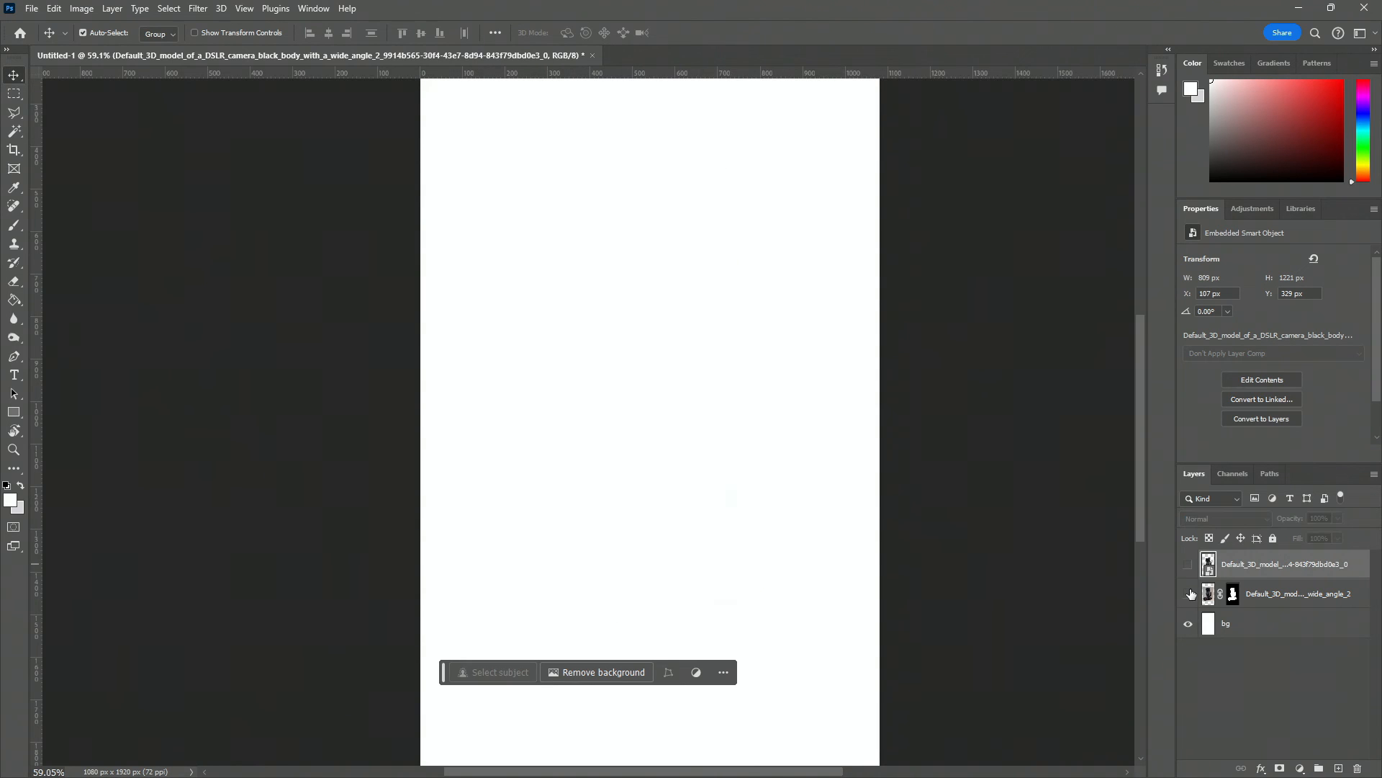
left_click(1188, 594)
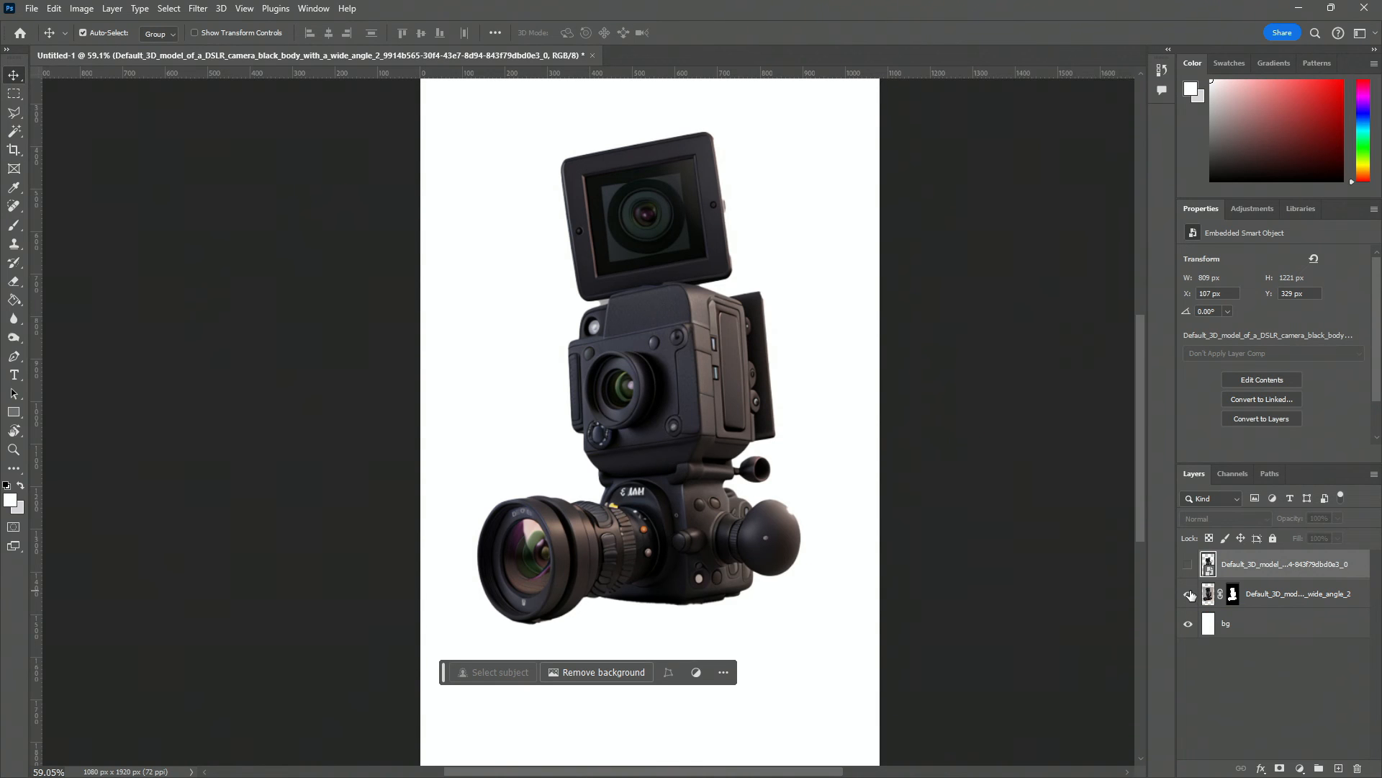
Step: Delete the placed camera cutout layer and leave the masked camera layer visible
left_click(1189, 594)
left_click(1188, 566)
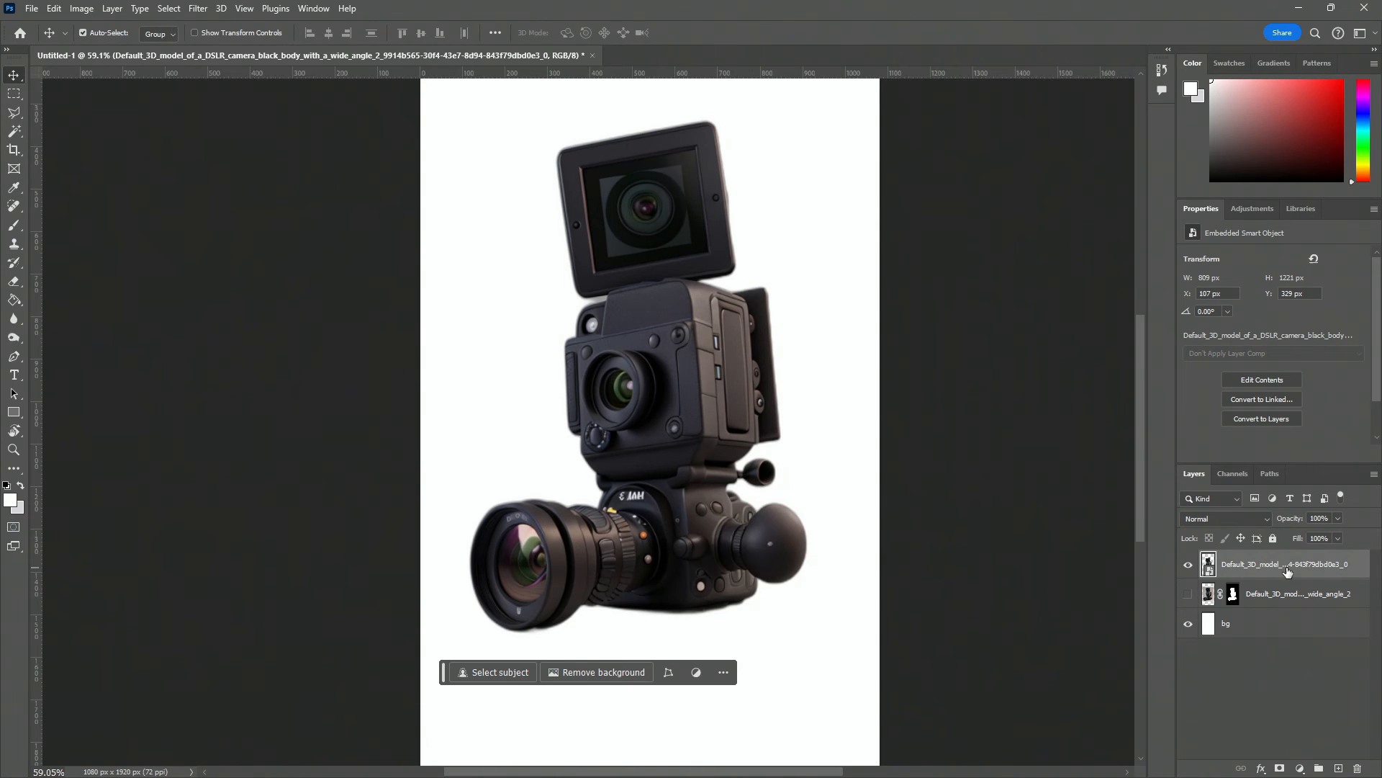
key("Delete")
left_click(1189, 566)
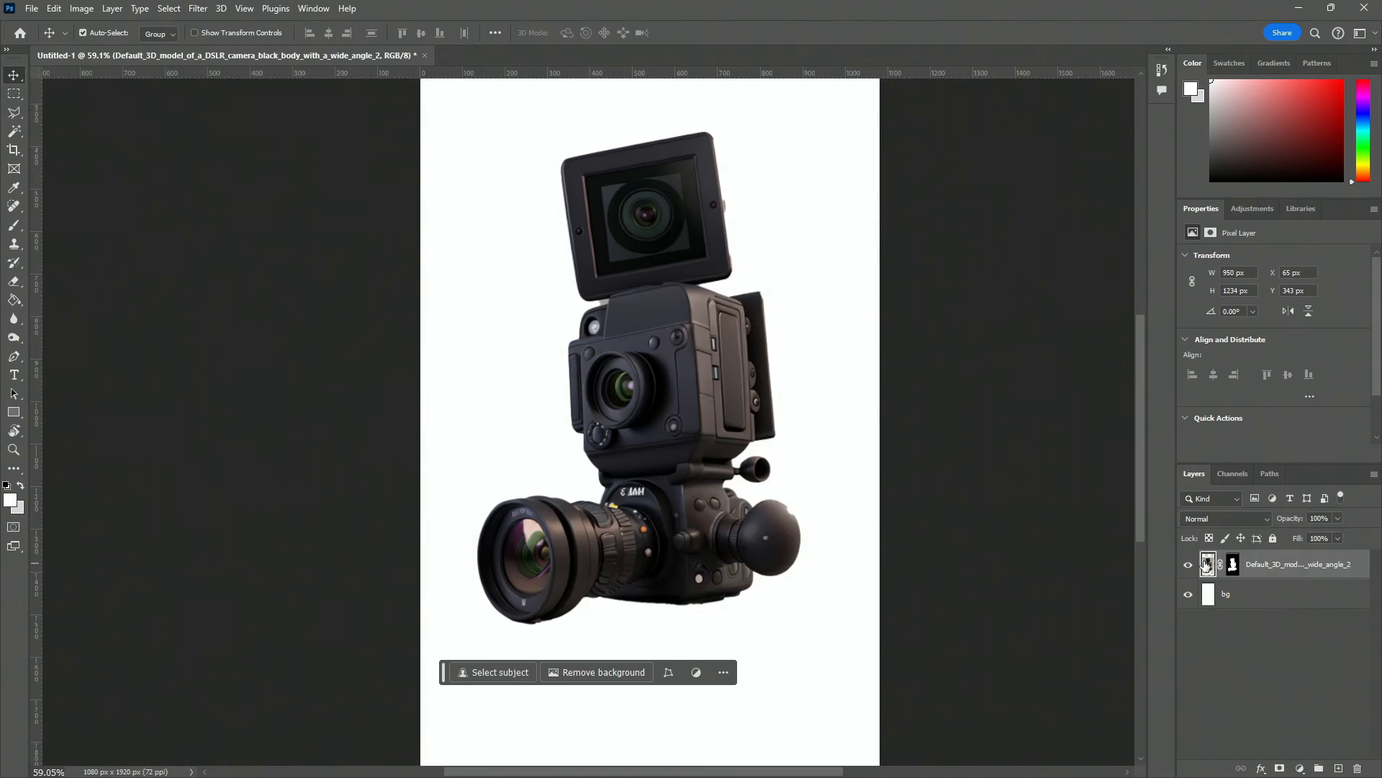
Step: Try to remove the white lettering above the lens mount by filling a rectangular selection of about 79 × 42 px around it
scroll(651, 504, "up", 6)
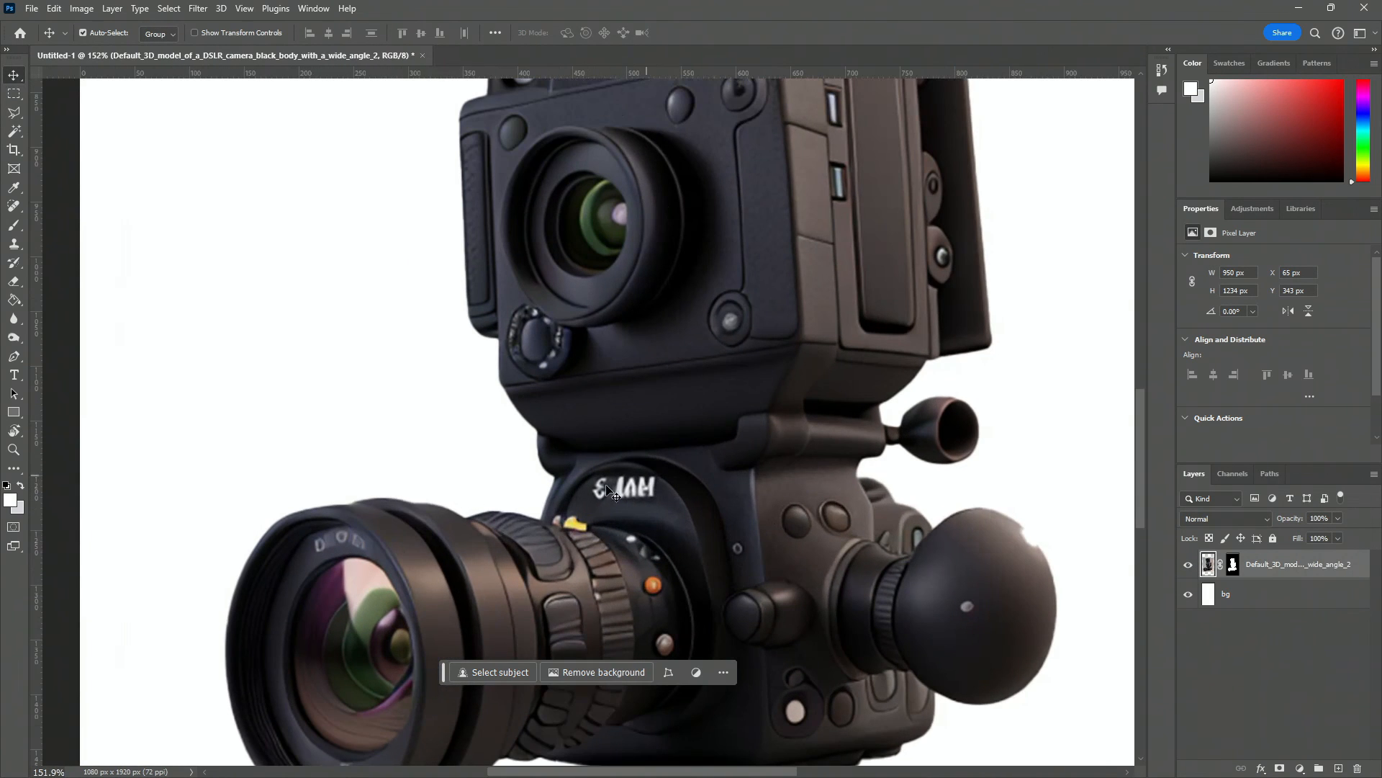
scroll(626, 489, "up", 4)
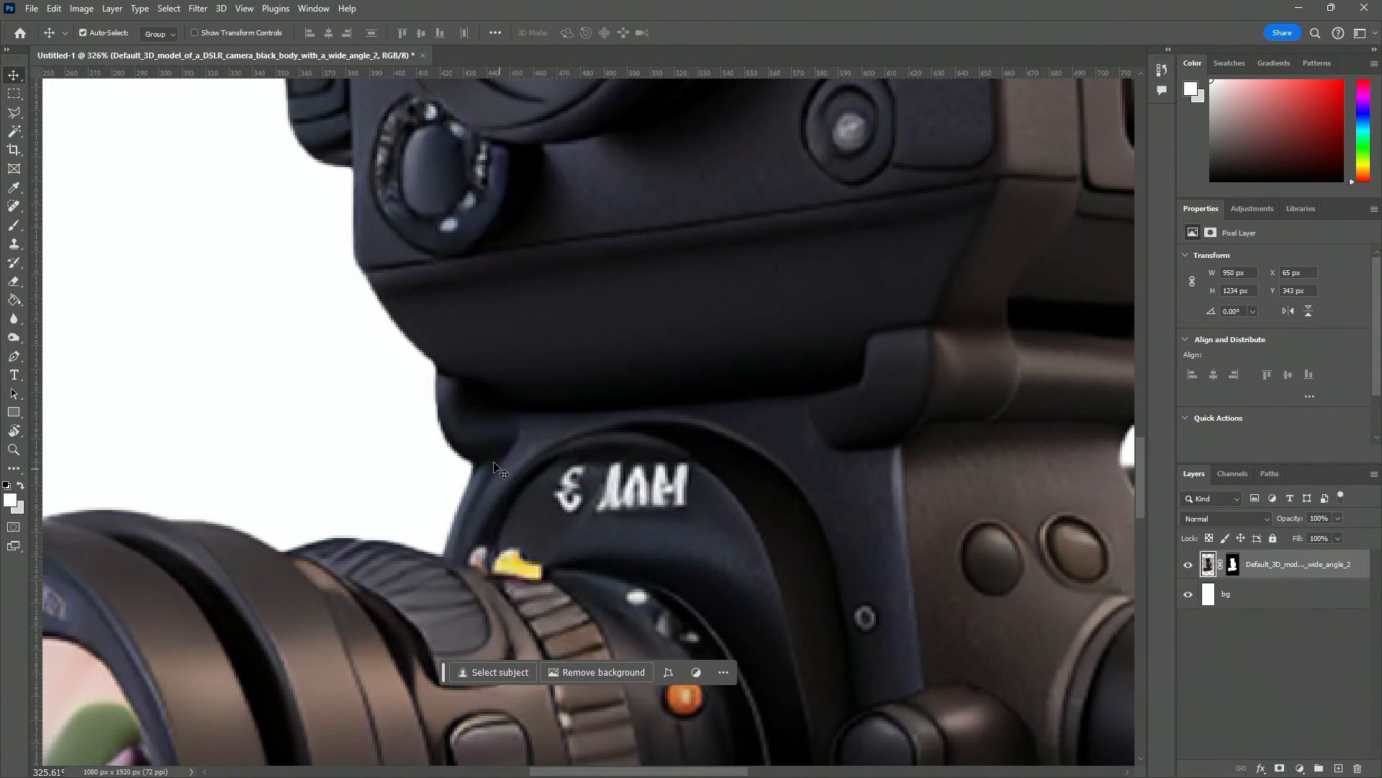
left_click(13, 94)
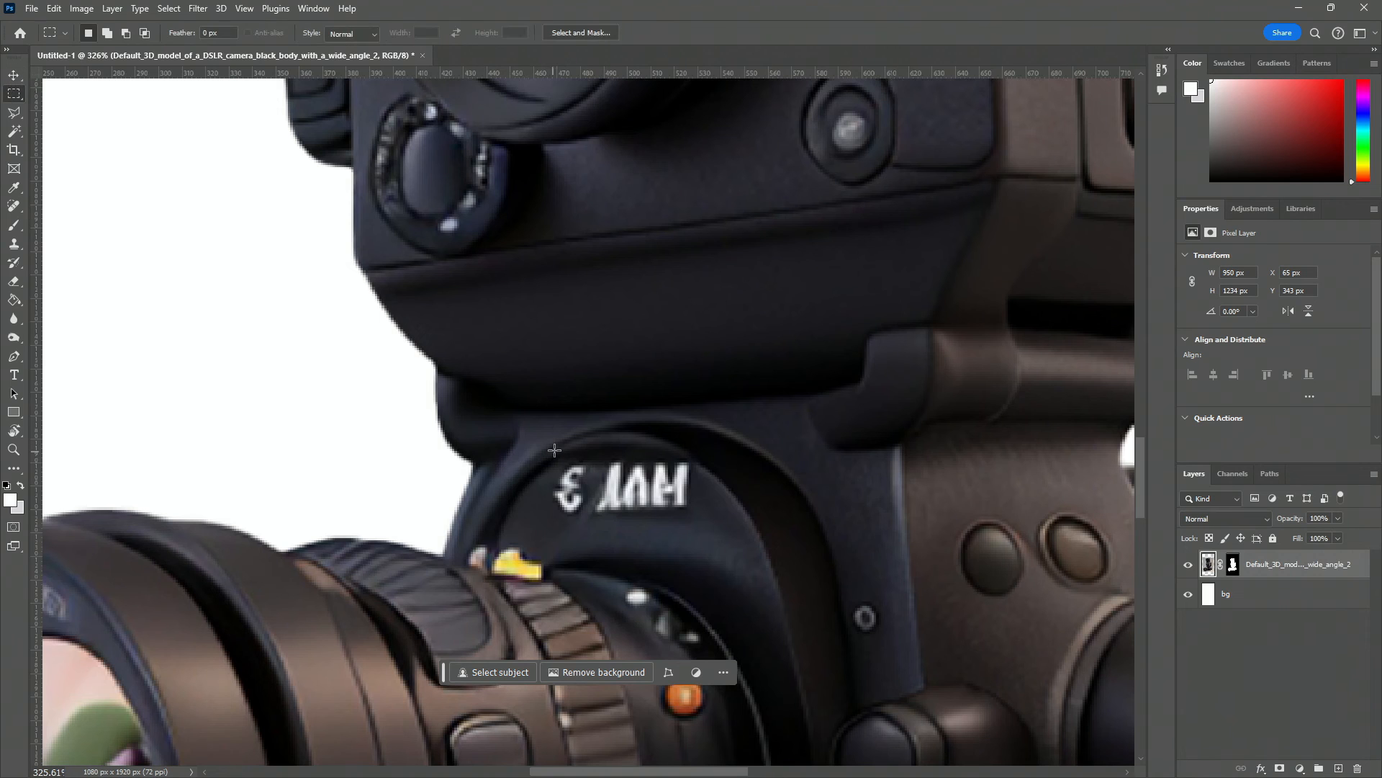
left_click_drag(554, 450, 689, 527)
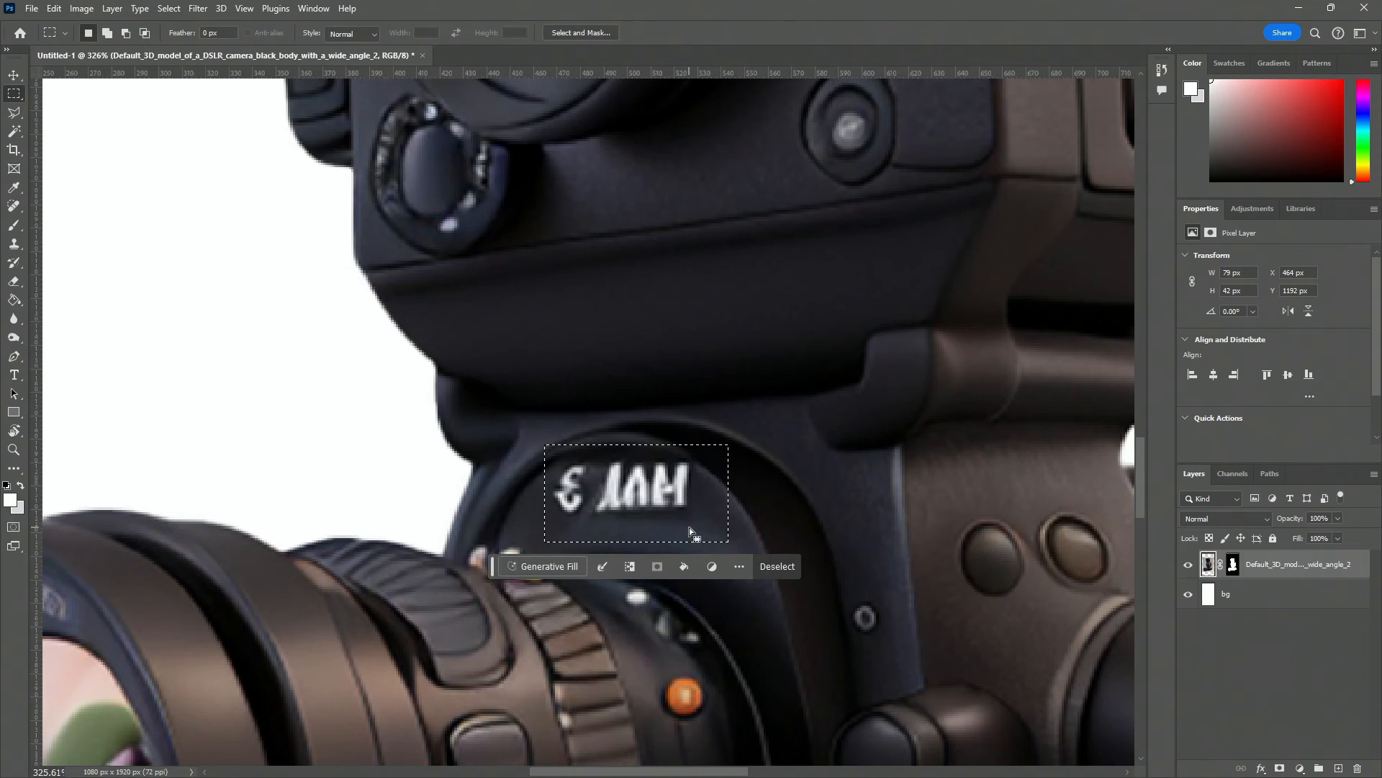
key("shift")
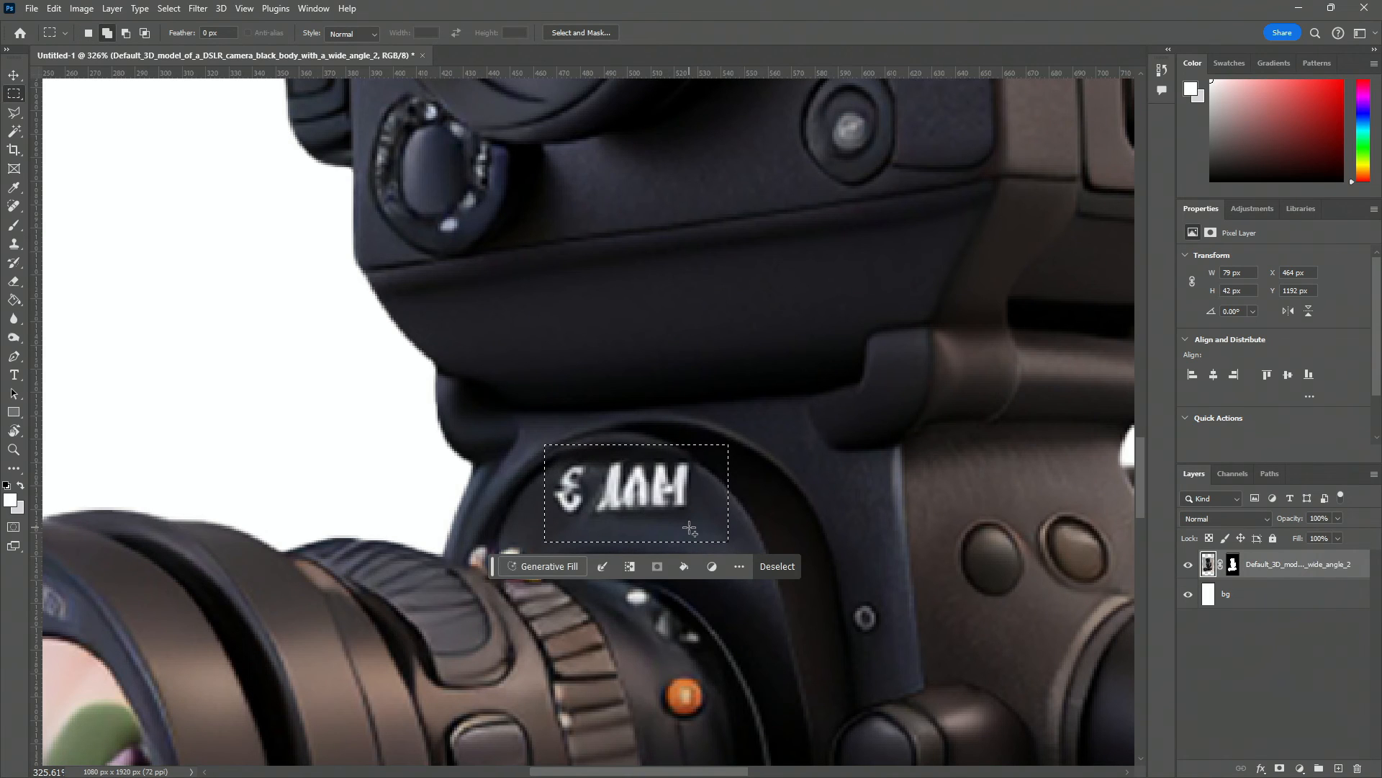
key("i")
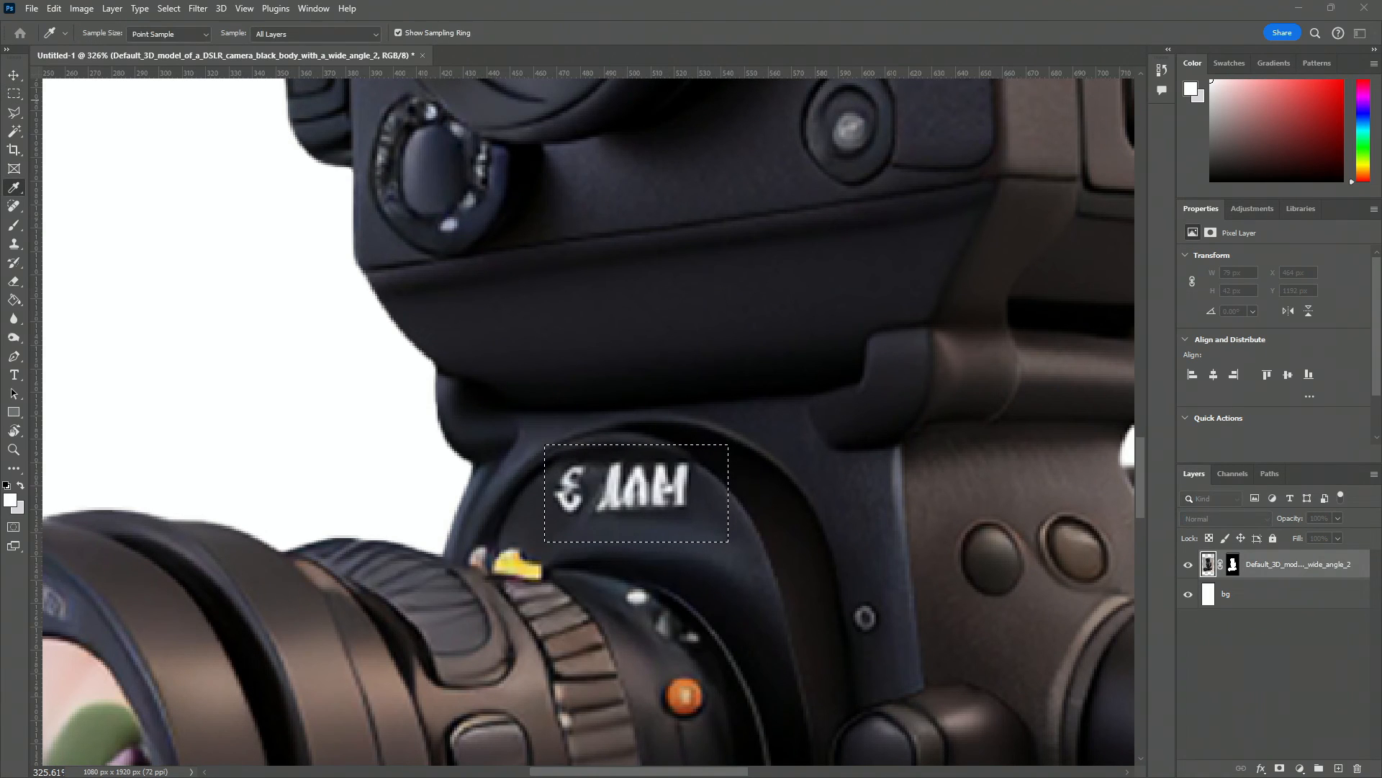
key("shift+F5")
key("Return")
key("m")
key("ctrl+d")
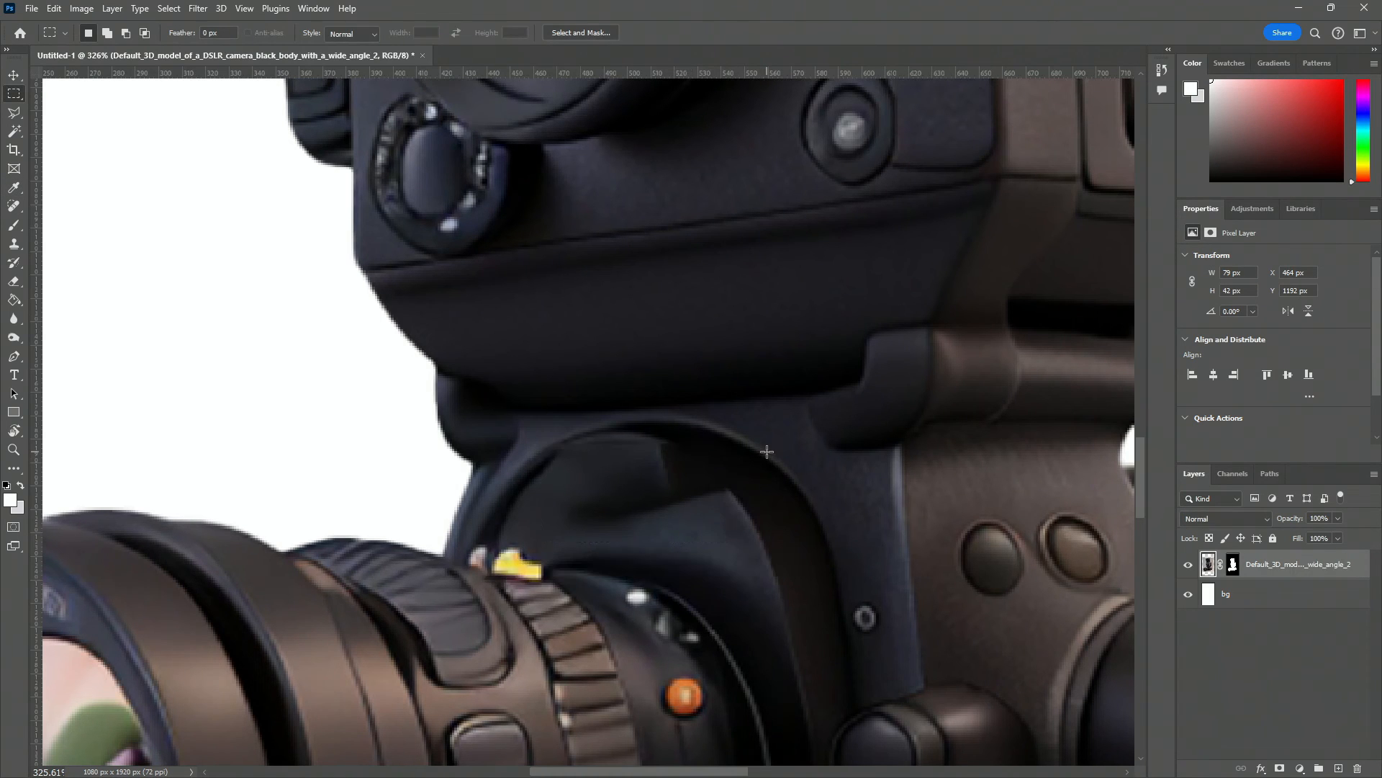
Step: Undo the fill and the rectangular selection around the lettering
key("ctrl+z")
key("ctrl+z")
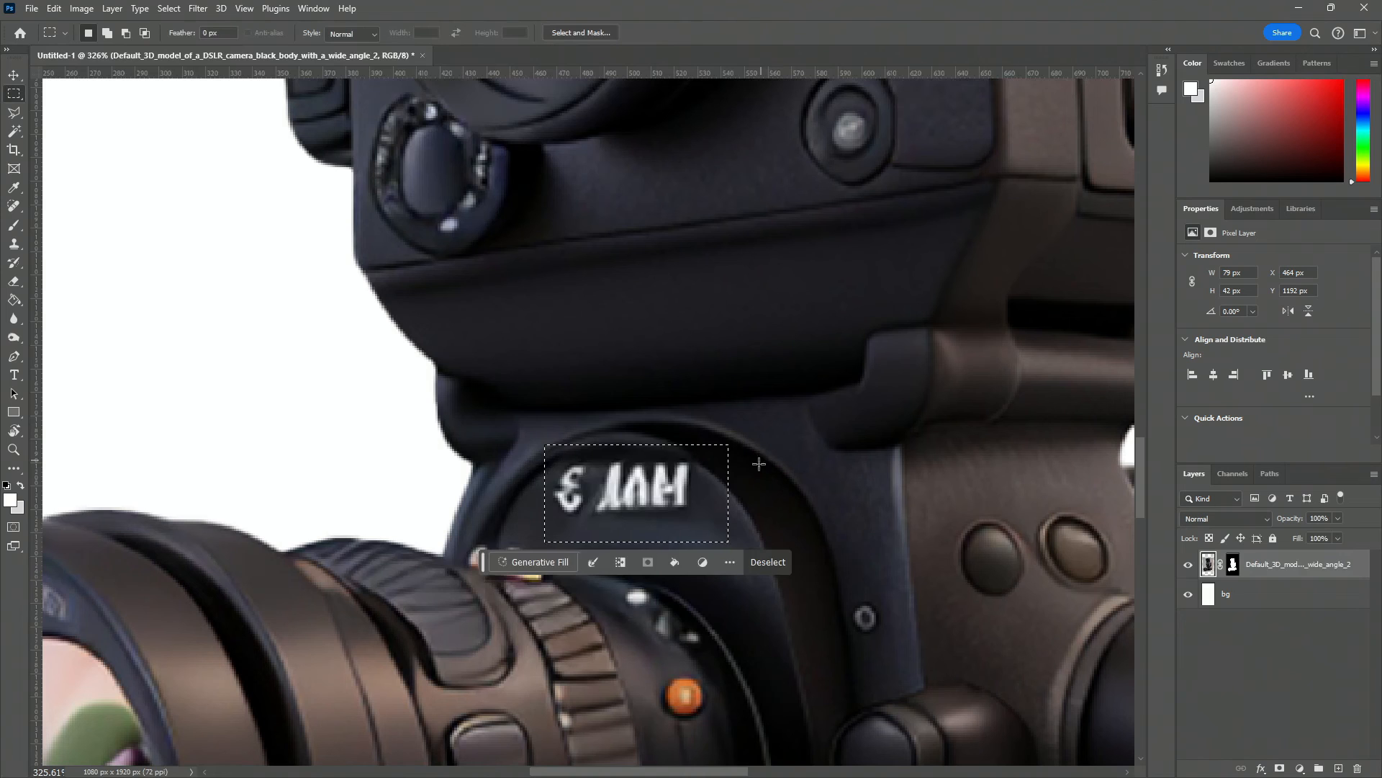
key("ctrl+z")
Step: Cover parts of the white lettering above the lens mount with nearby dark body pixels, using a 10 px soft round Clone Stamp
left_click(13, 243)
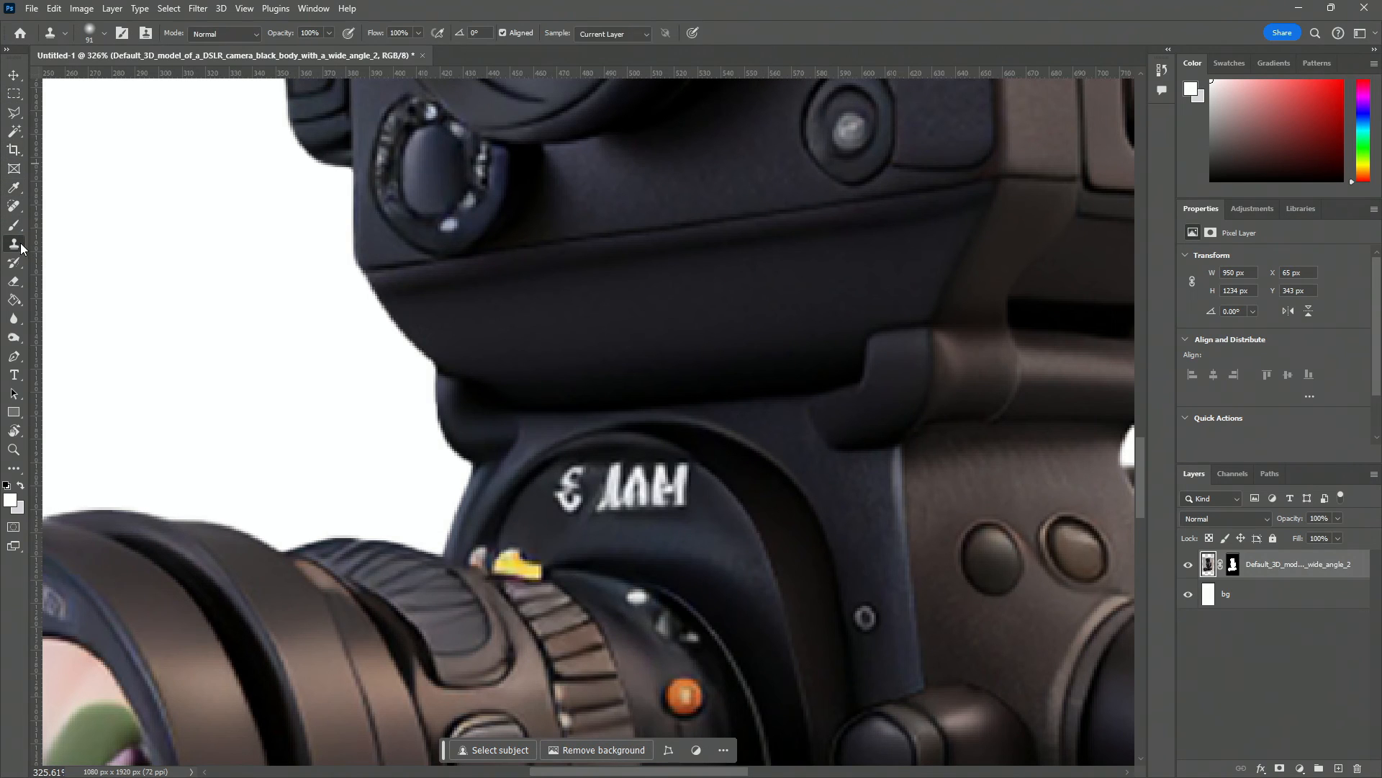
right_click(775, 621)
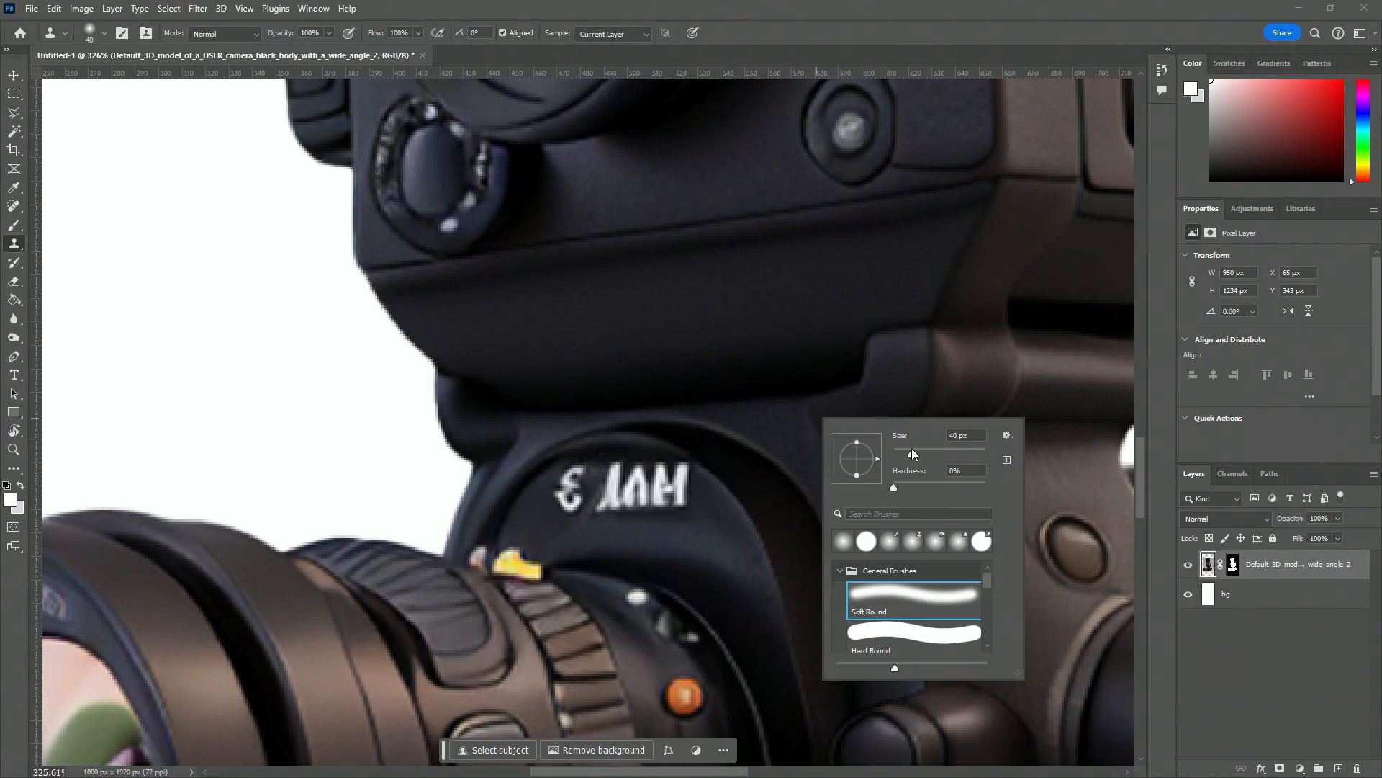
left_click_drag(911, 452, 897, 453)
left_click(714, 530)
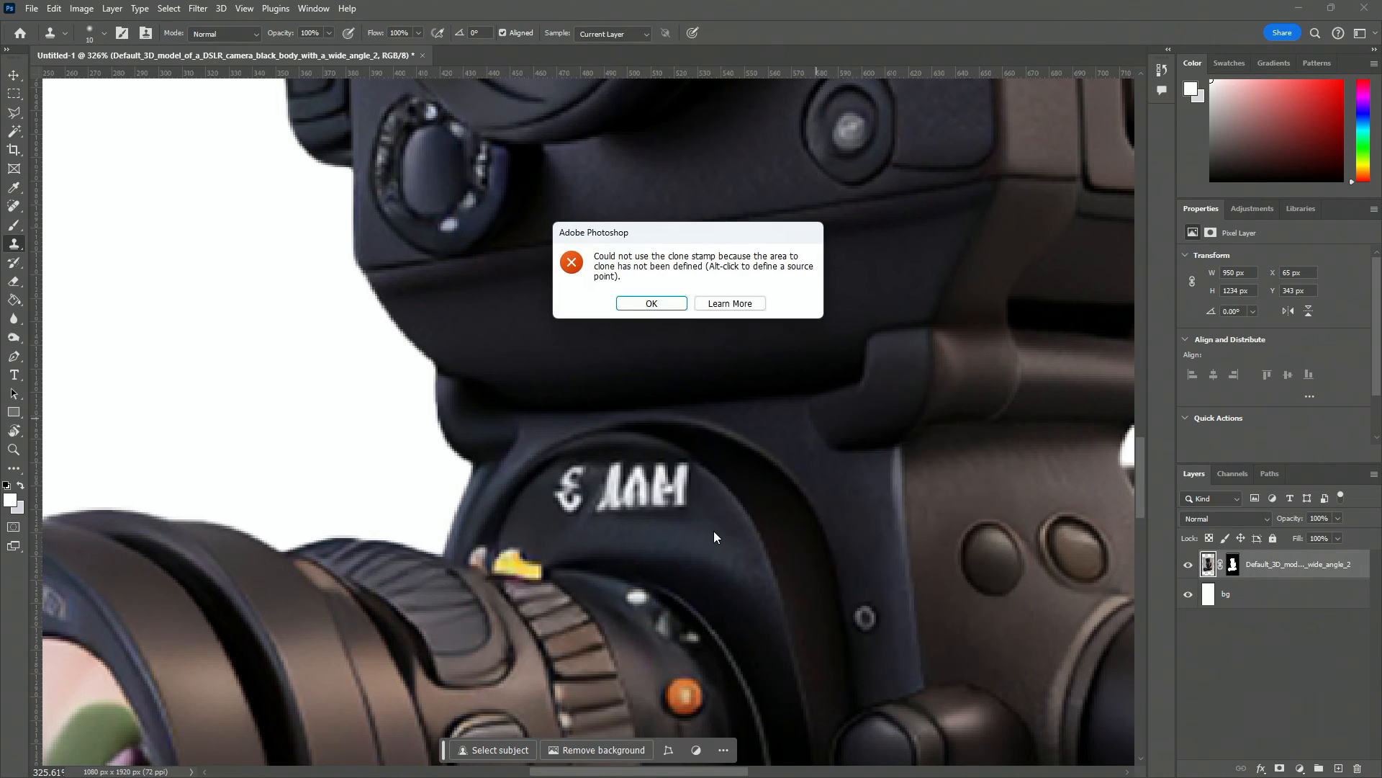
left_click(680, 304)
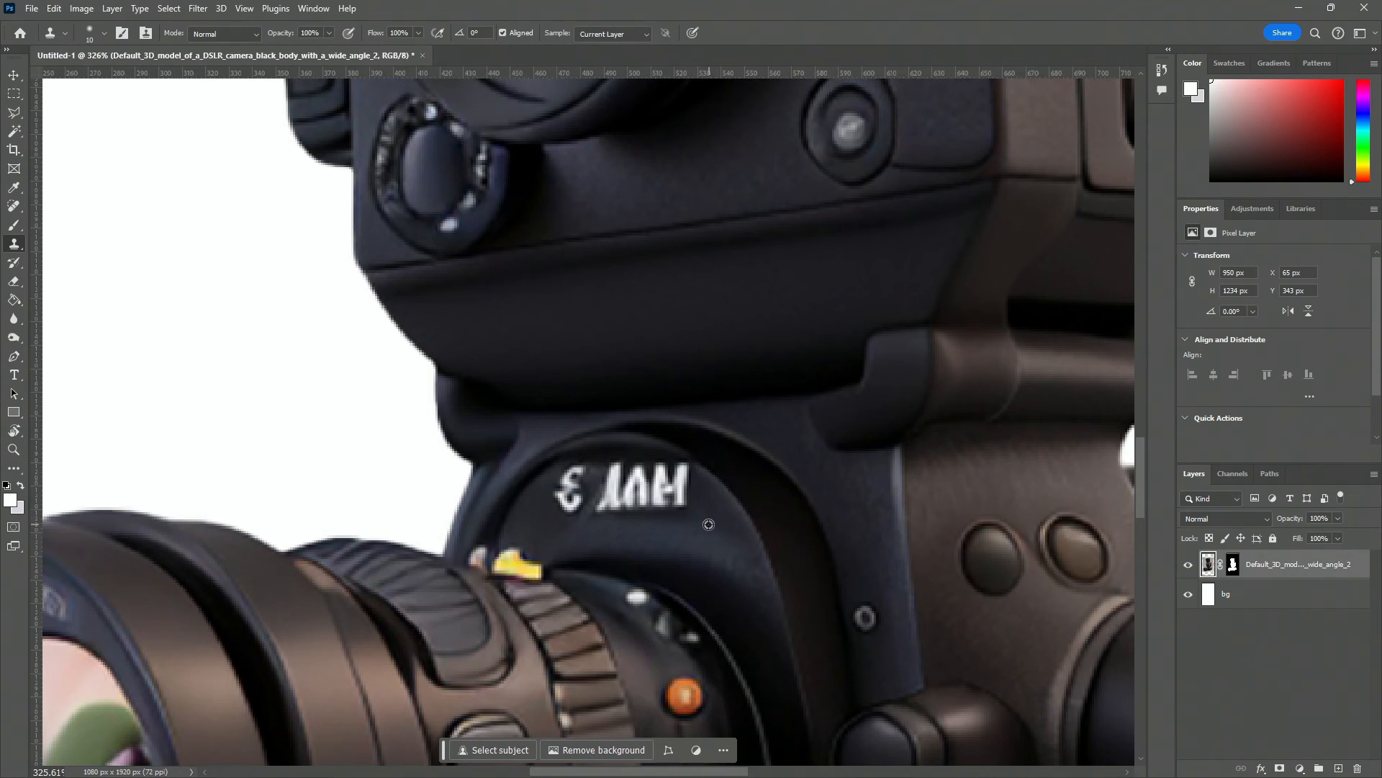
mouse_move(679, 498)
left_mouse_down()
mouse_move(644, 501)
mouse_move(651, 490)
mouse_move(689, 540)
mouse_move(664, 491)
left_mouse_up()
left_click(691, 519, "alt")
left_click(689, 540, "alt")
left_click(530, 512, "alt")
mouse_move(551, 495)
left_mouse_down()
mouse_move(579, 477)
mouse_move(558, 506)
mouse_move(571, 504)
mouse_move(580, 476)
left_mouse_up()
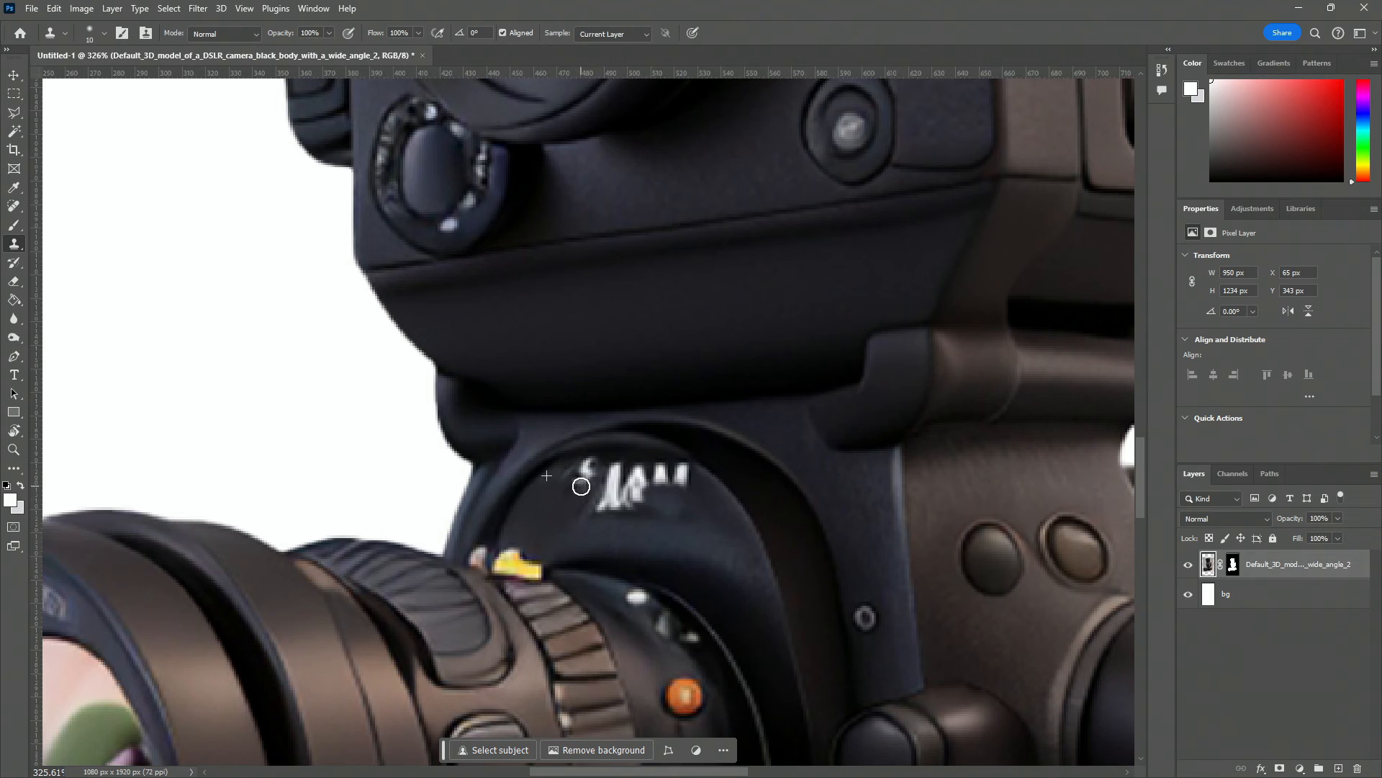
Step: Enlarge the Clone Stamp brush to 18 px and clone dark body pixels over the remaining lettering
right_click(709, 516)
left_click_drag(790, 553, 793, 553)
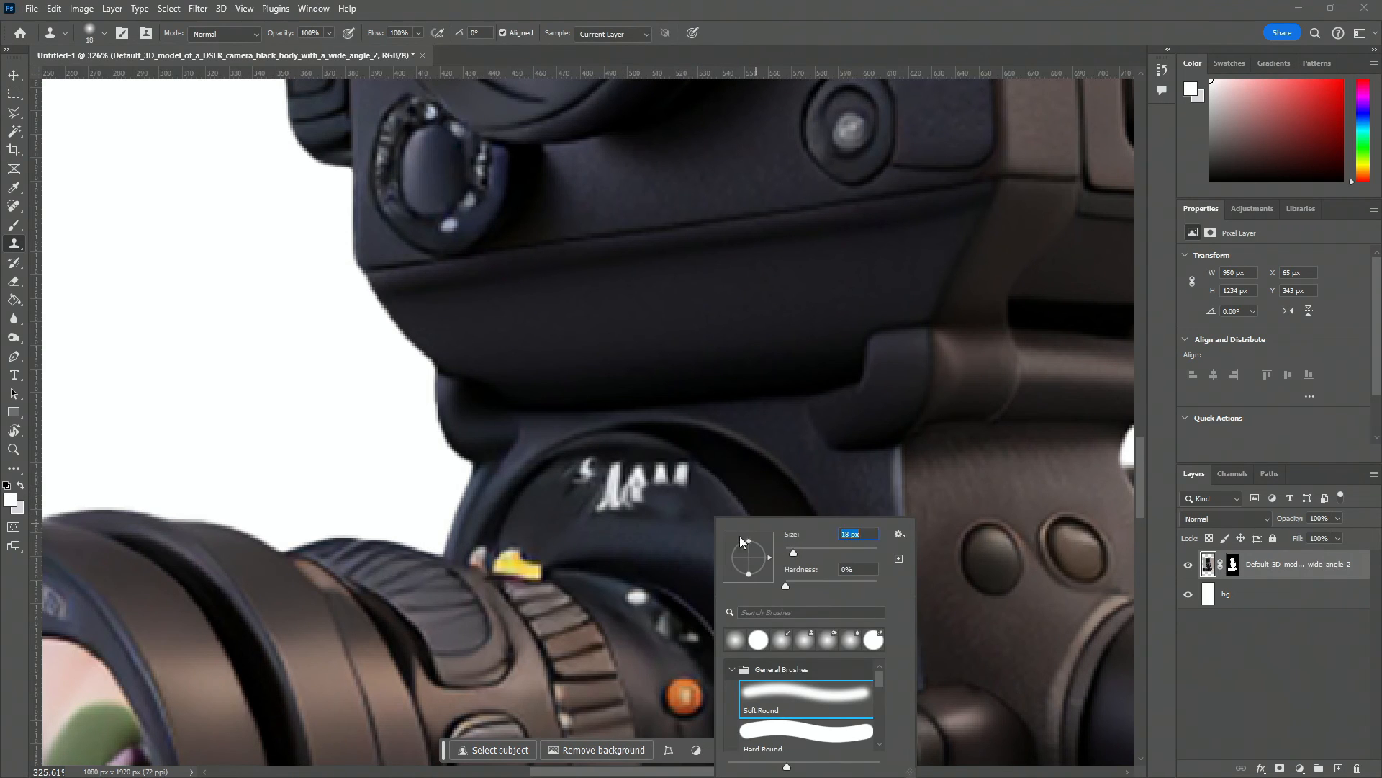
left_click(681, 527, "alt")
mouse_move(640, 523)
left_mouse_down()
mouse_move(624, 494)
mouse_move(609, 509)
left_mouse_up()
left_click(710, 501, "alt")
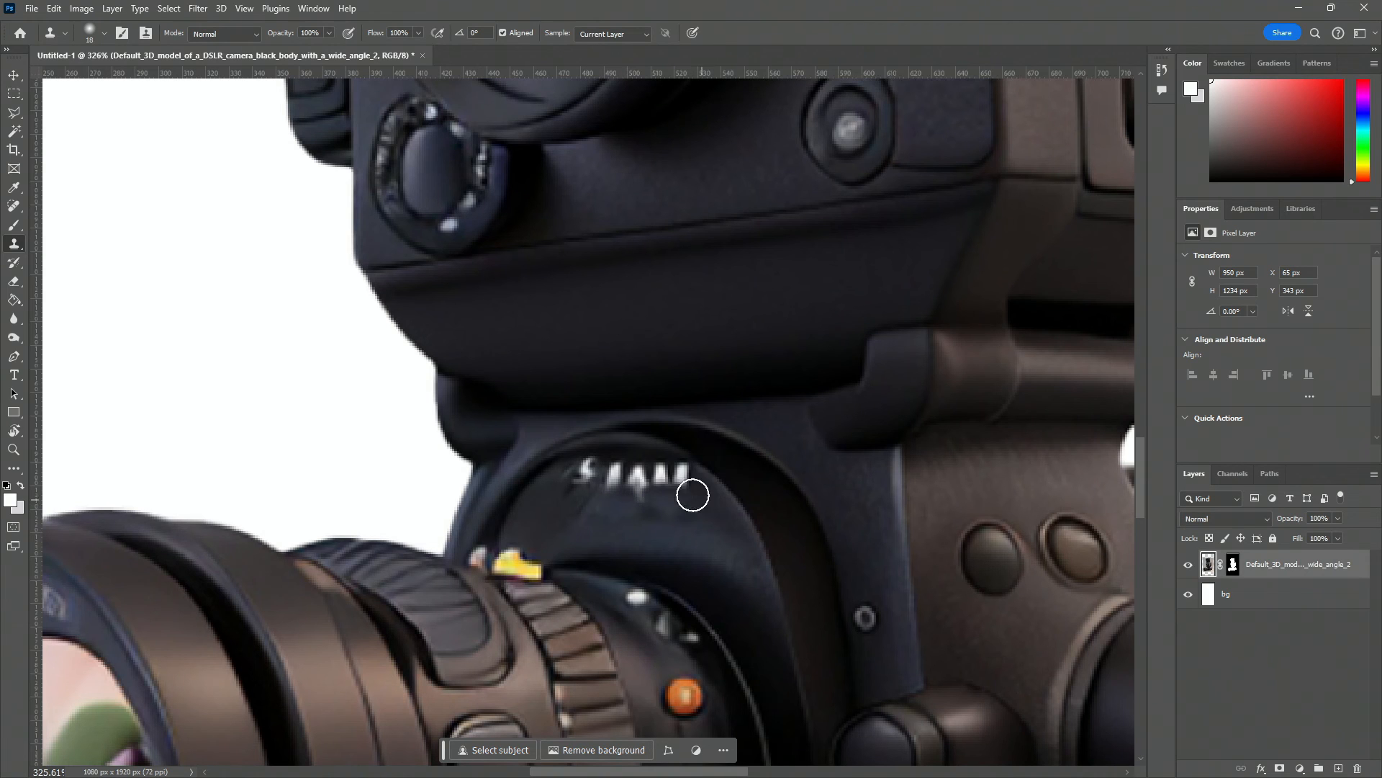
mouse_move(677, 476)
left_mouse_down()
mouse_move(581, 479)
mouse_move(597, 472)
mouse_move(553, 508)
left_mouse_up()
left_click(724, 559, "alt")
left_click(546, 499, "alt")
left_click(648, 521, "alt")
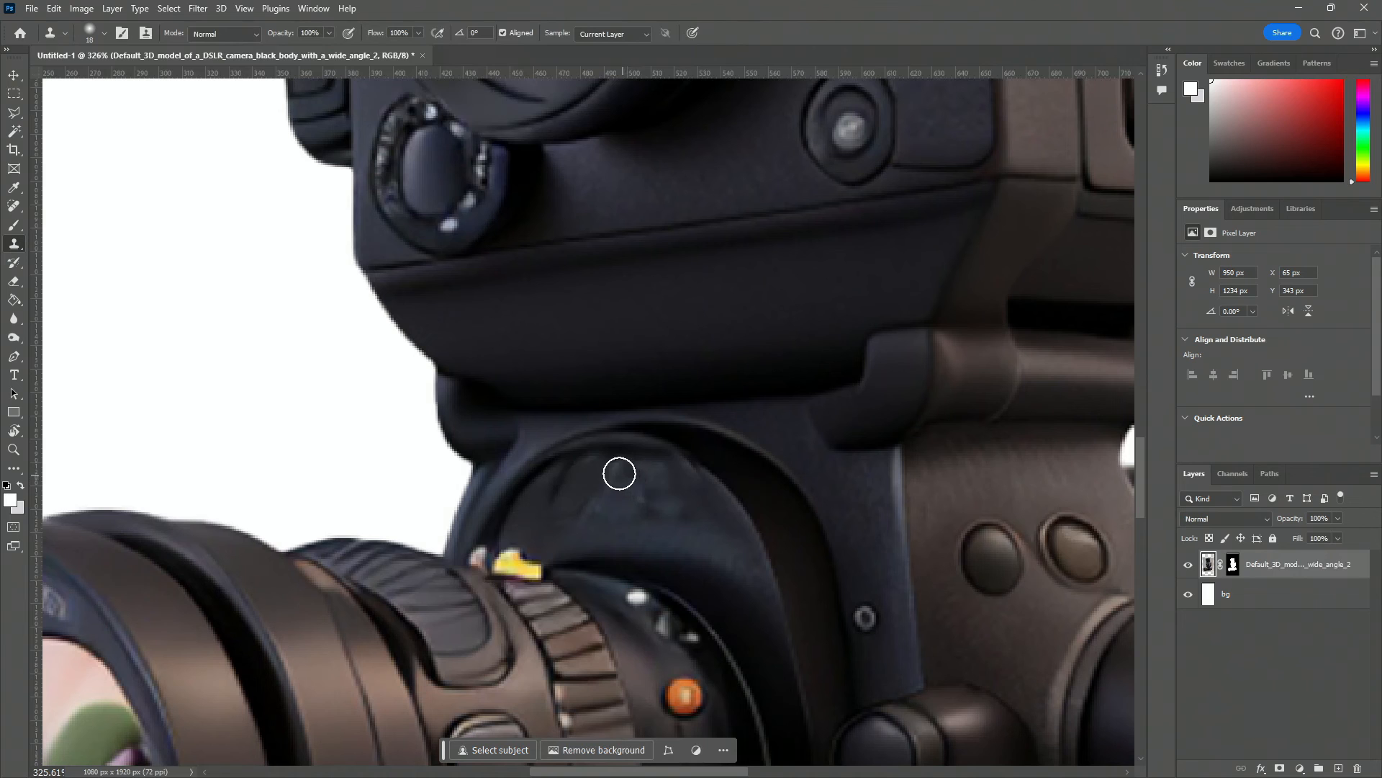
Step: Even out the patchy retouched area above the lens mount by cloning from the surrounding dark surface
mouse_move(617, 469)
left_mouse_down()
mouse_move(642, 511)
mouse_move(636, 497)
mouse_move(715, 530)
mouse_move(686, 502)
left_mouse_up()
left_click(722, 529, "alt")
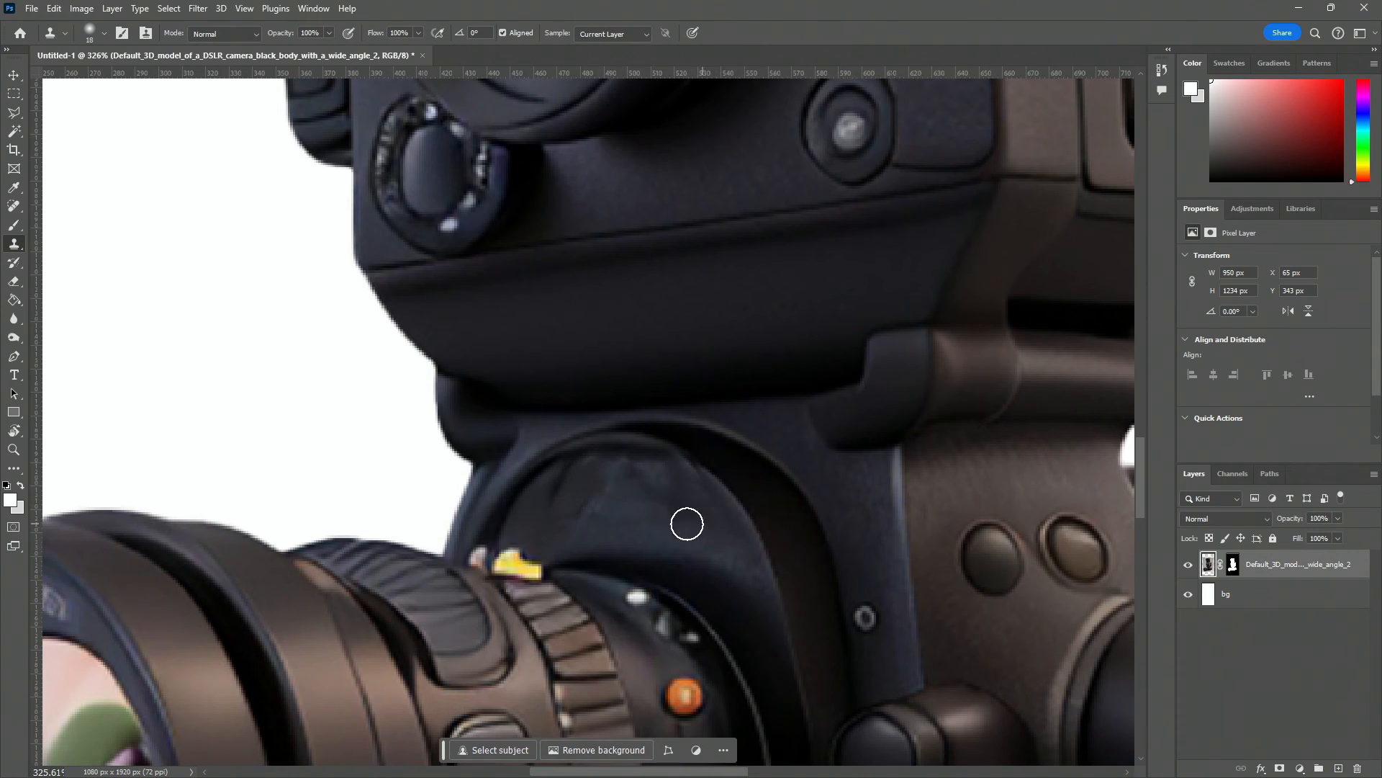
left_click(540, 519, "alt")
mouse_move(551, 499)
left_mouse_down()
mouse_move(581, 477)
mouse_move(654, 511)
mouse_move(573, 513)
left_mouse_up()
left_click(633, 519, "alt")
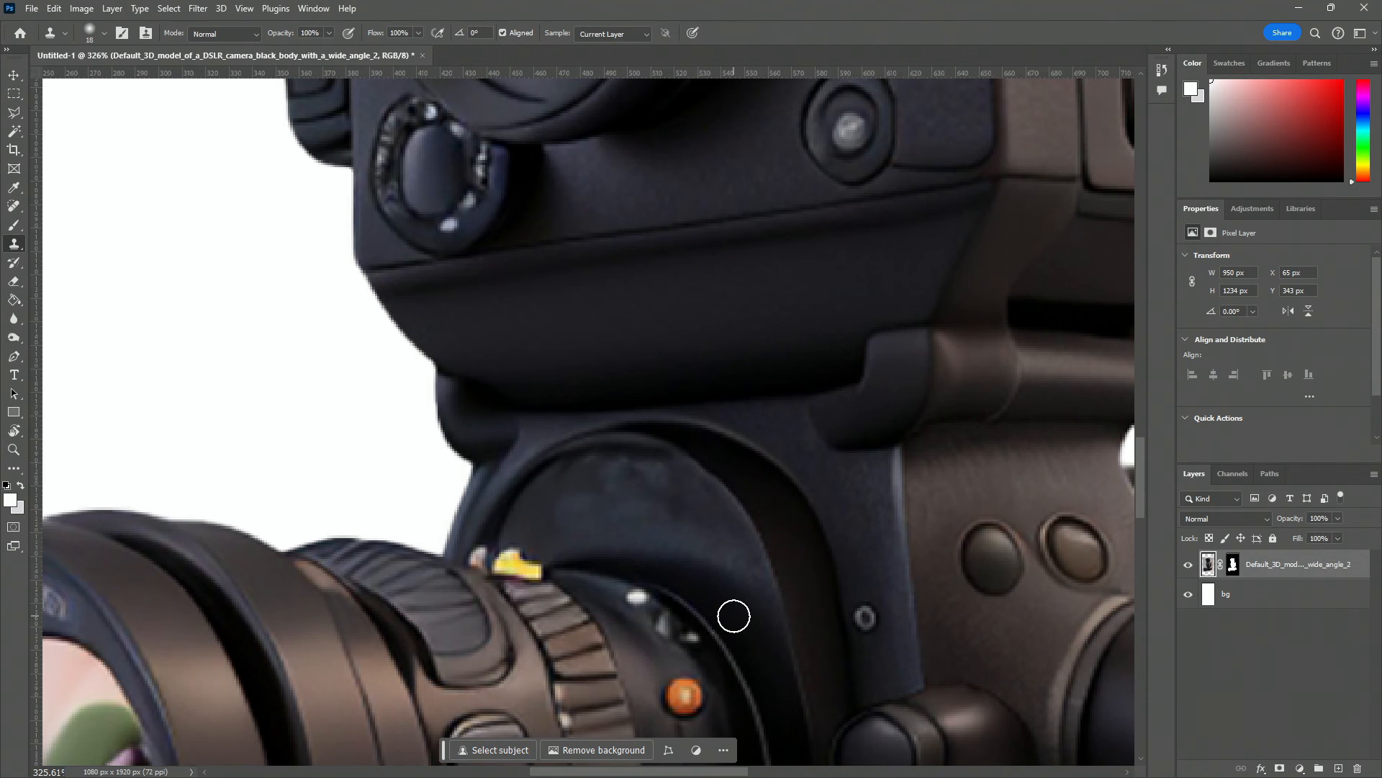
Step: Smooth the cloned patch above the lens mount with the Blur tool, using a 32 px brush at 50% strength
left_click(14, 321)
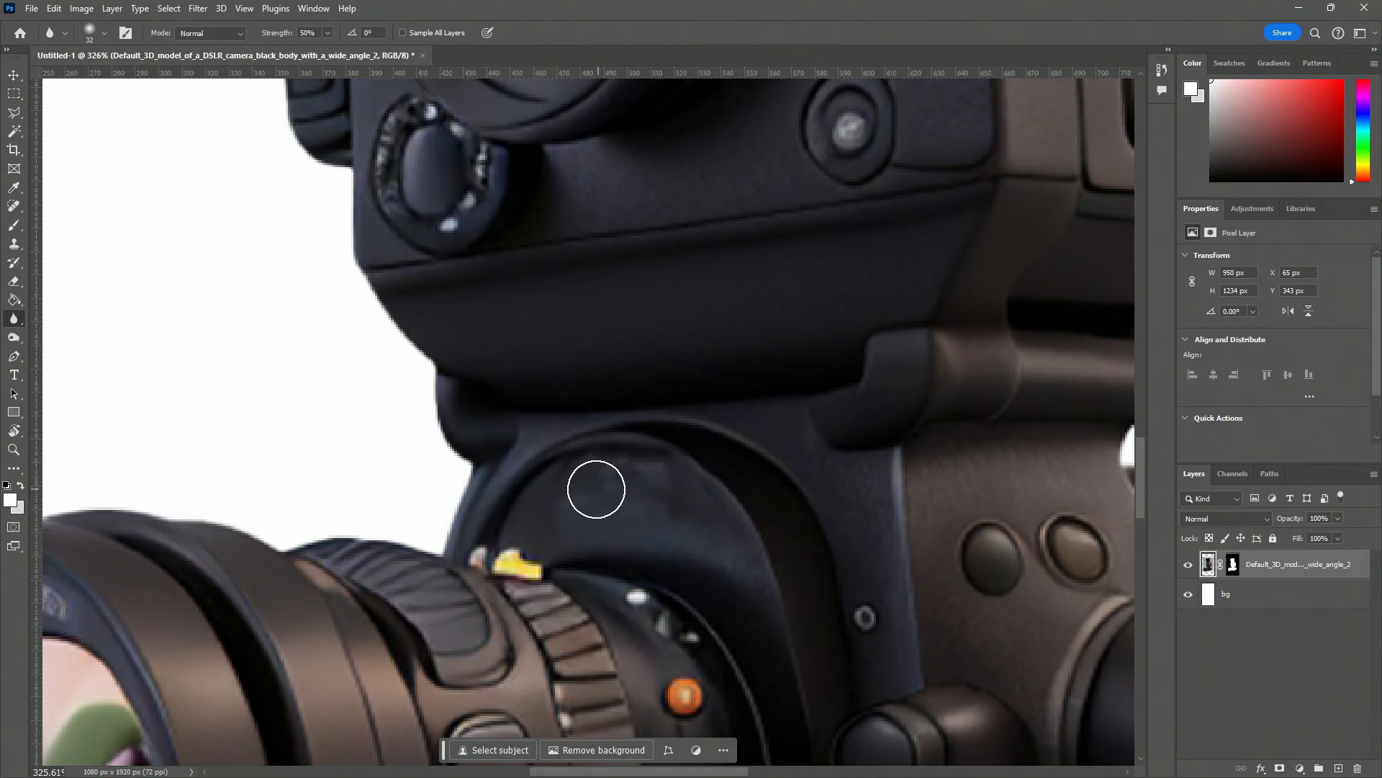
mouse_move(596, 489)
left_mouse_down()
mouse_move(659, 488)
mouse_move(645, 502)
mouse_move(718, 549)
mouse_move(686, 503)
mouse_move(713, 530)
mouse_move(581, 506)
mouse_move(577, 523)
mouse_move(567, 482)
mouse_move(628, 465)
mouse_move(682, 479)
mouse_move(615, 467)
mouse_move(767, 575)
mouse_move(704, 526)
mouse_move(632, 516)
mouse_move(647, 476)
mouse_move(607, 516)
mouse_move(700, 524)
mouse_move(617, 476)
mouse_move(629, 475)
mouse_move(634, 510)
mouse_move(607, 529)
mouse_move(559, 517)
mouse_move(707, 501)
left_mouse_up()
scroll(647, 395, "down", 7)
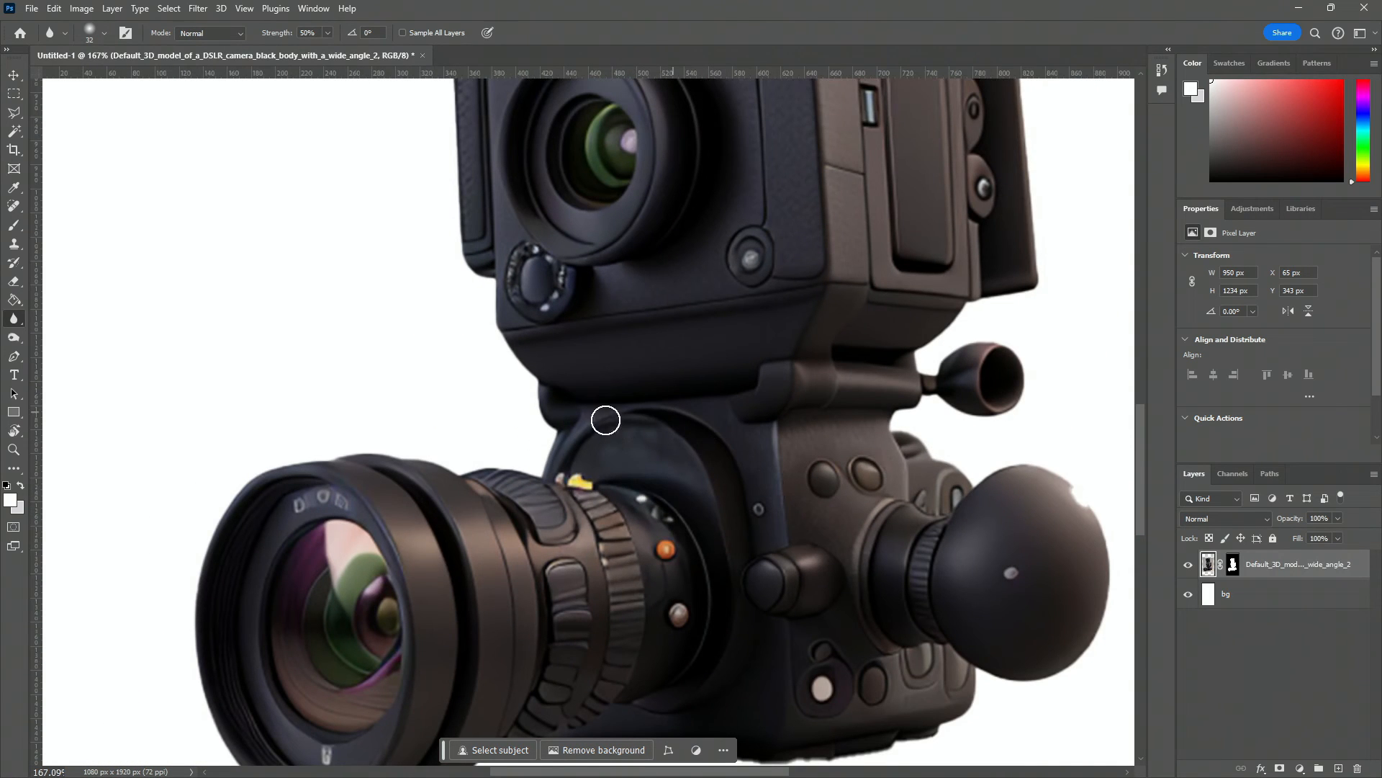
key("ctrl+0")
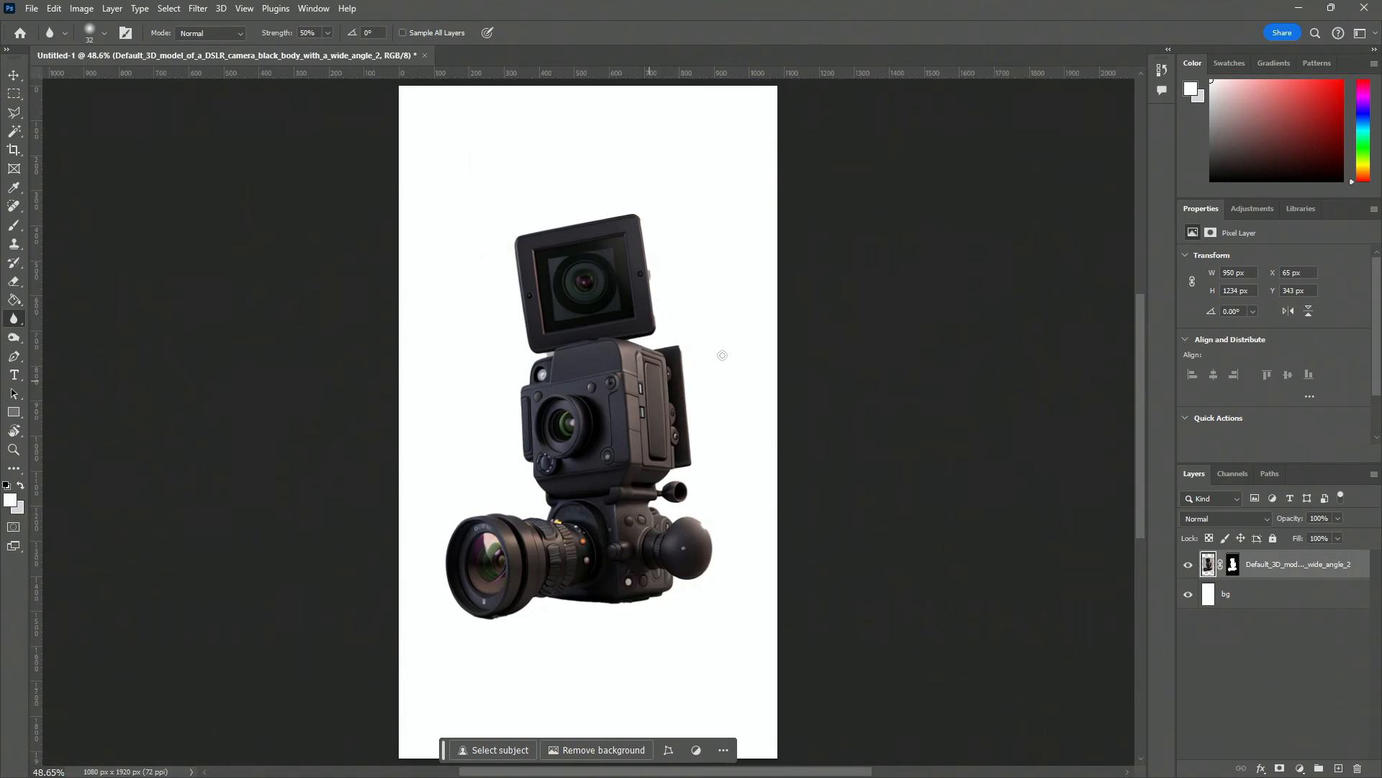
Step: Fill the bg layer with the blue 2A53E2 taken from the portrait cover frame in Figma
left_click(1298, 598)
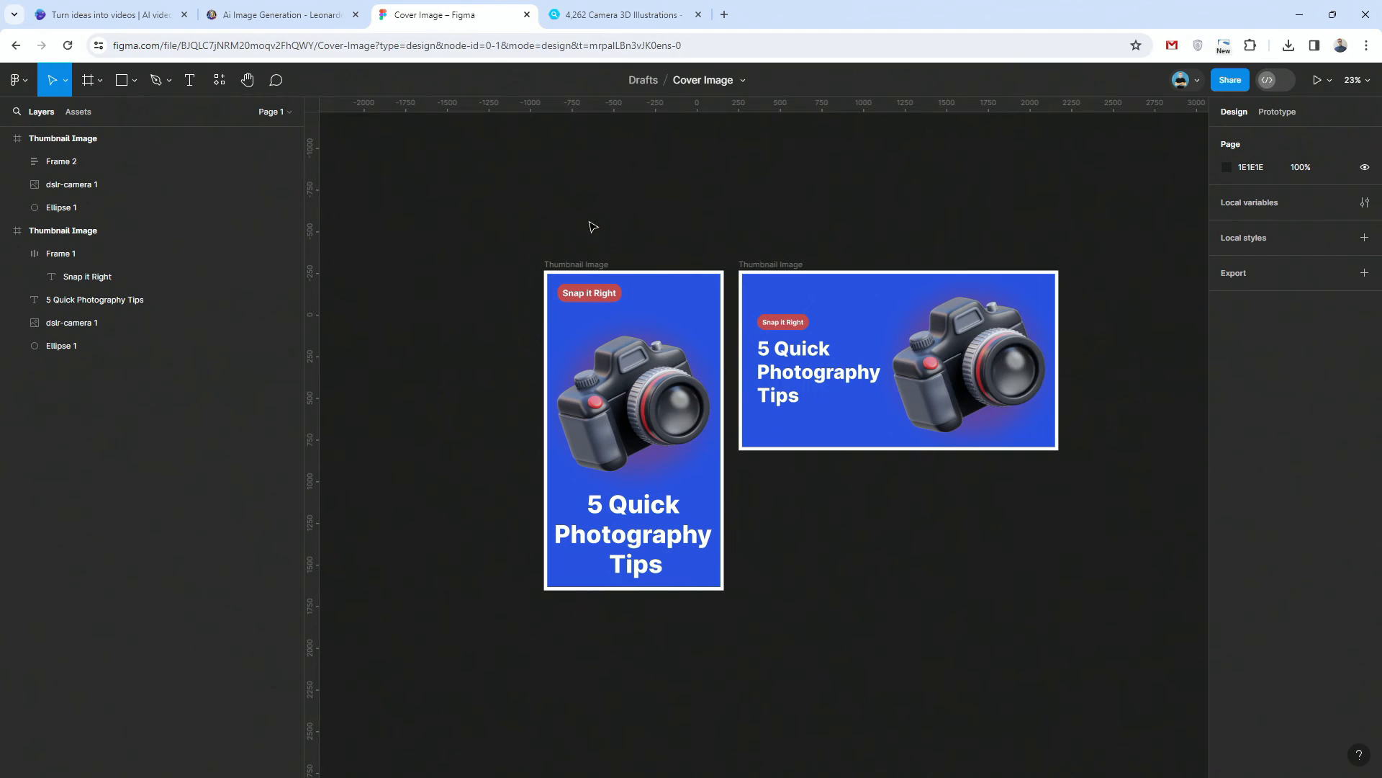
left_click(594, 263)
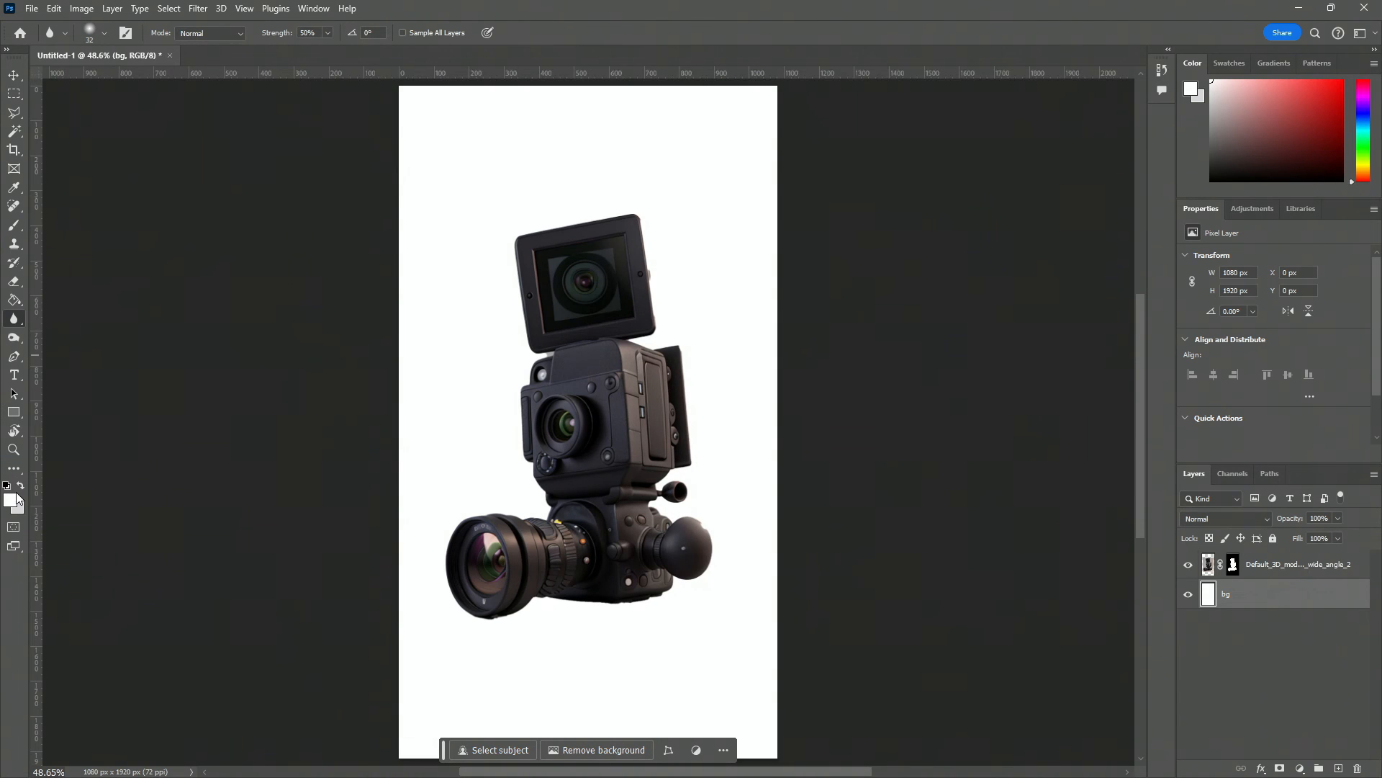
key("i")
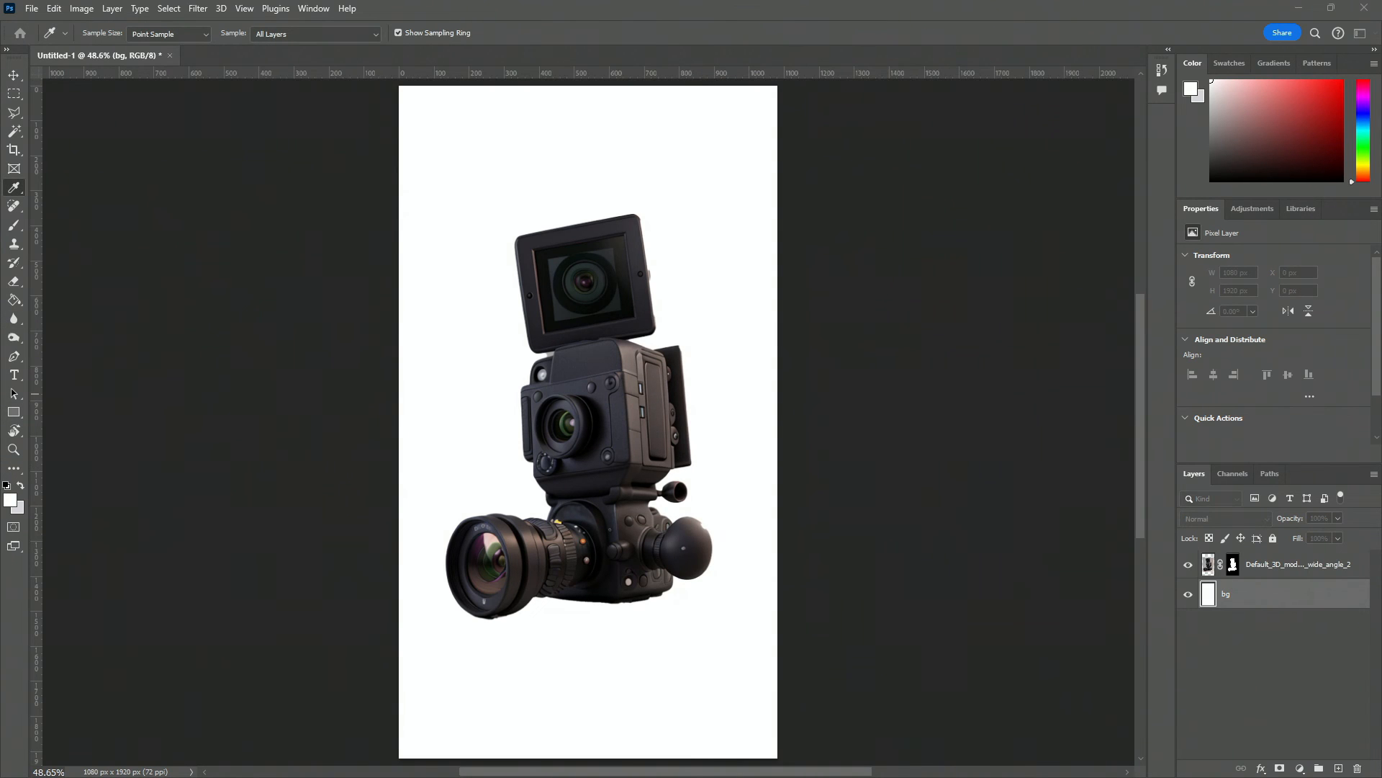
left_click_drag(1381, 189, 736, 221)
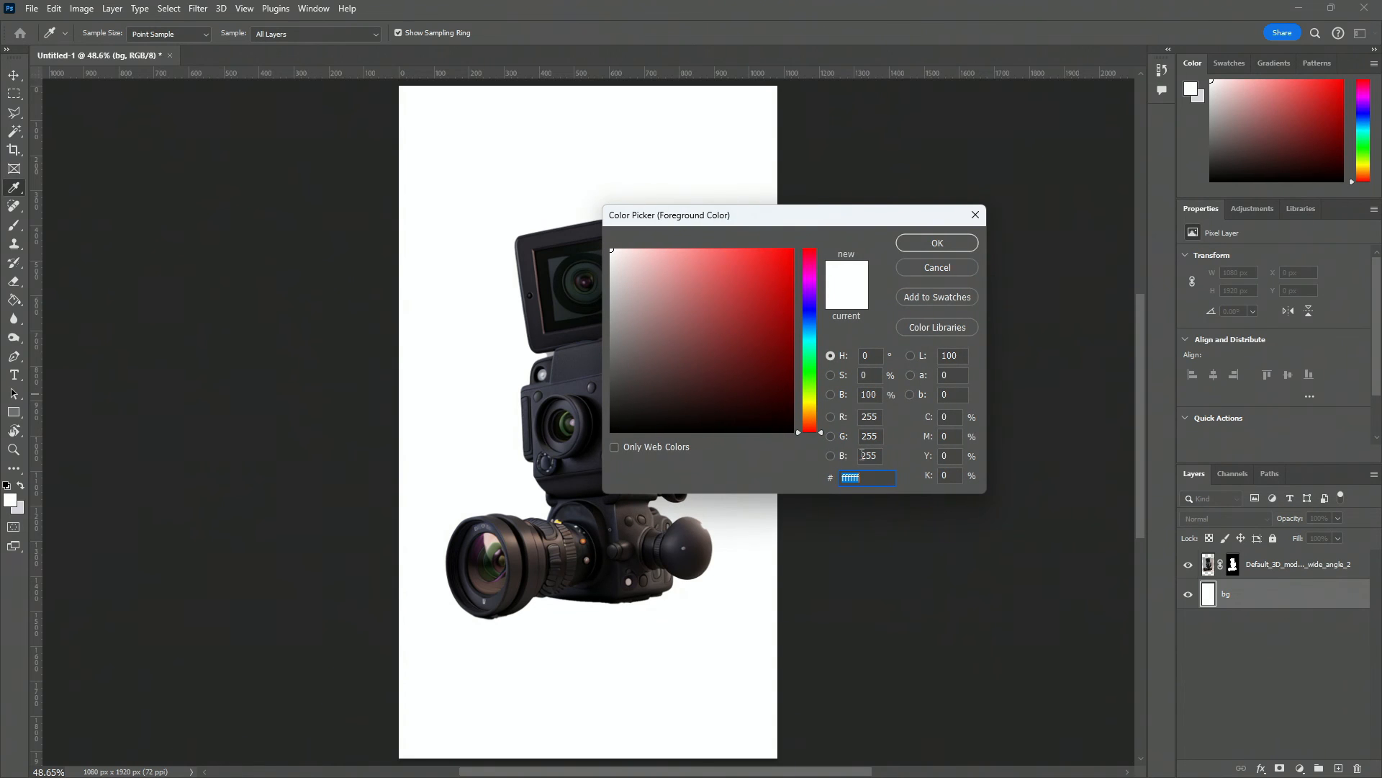
type("2A53E2")
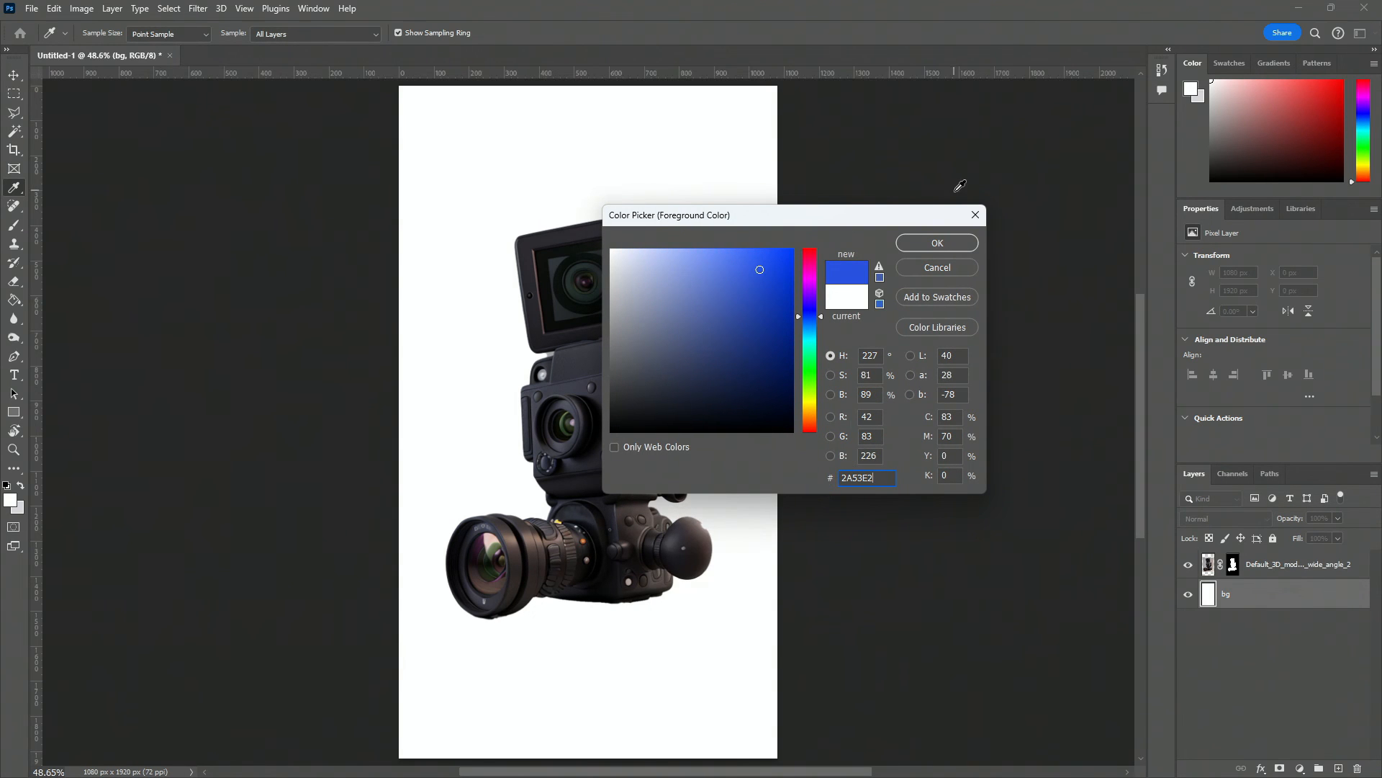
left_click(957, 243)
key("g")
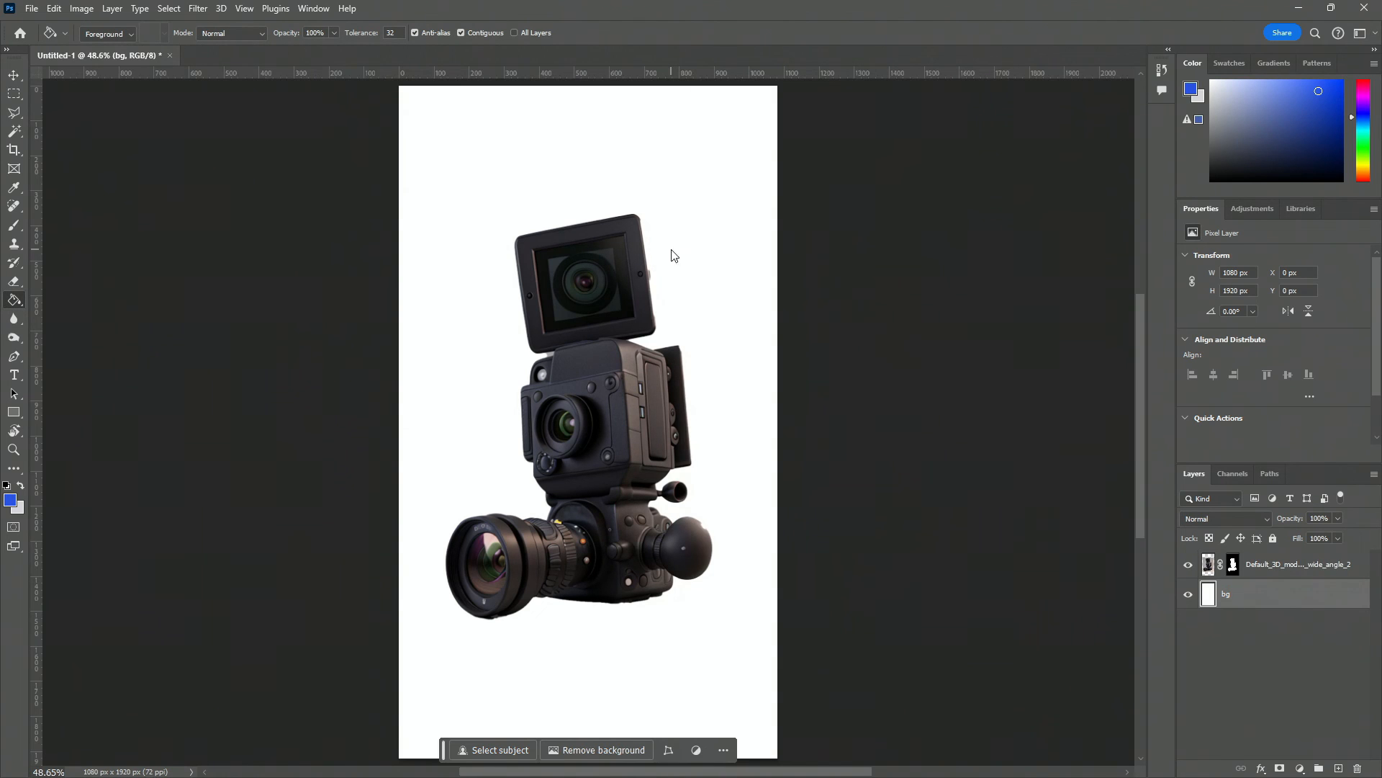
left_click(672, 251)
key("v")
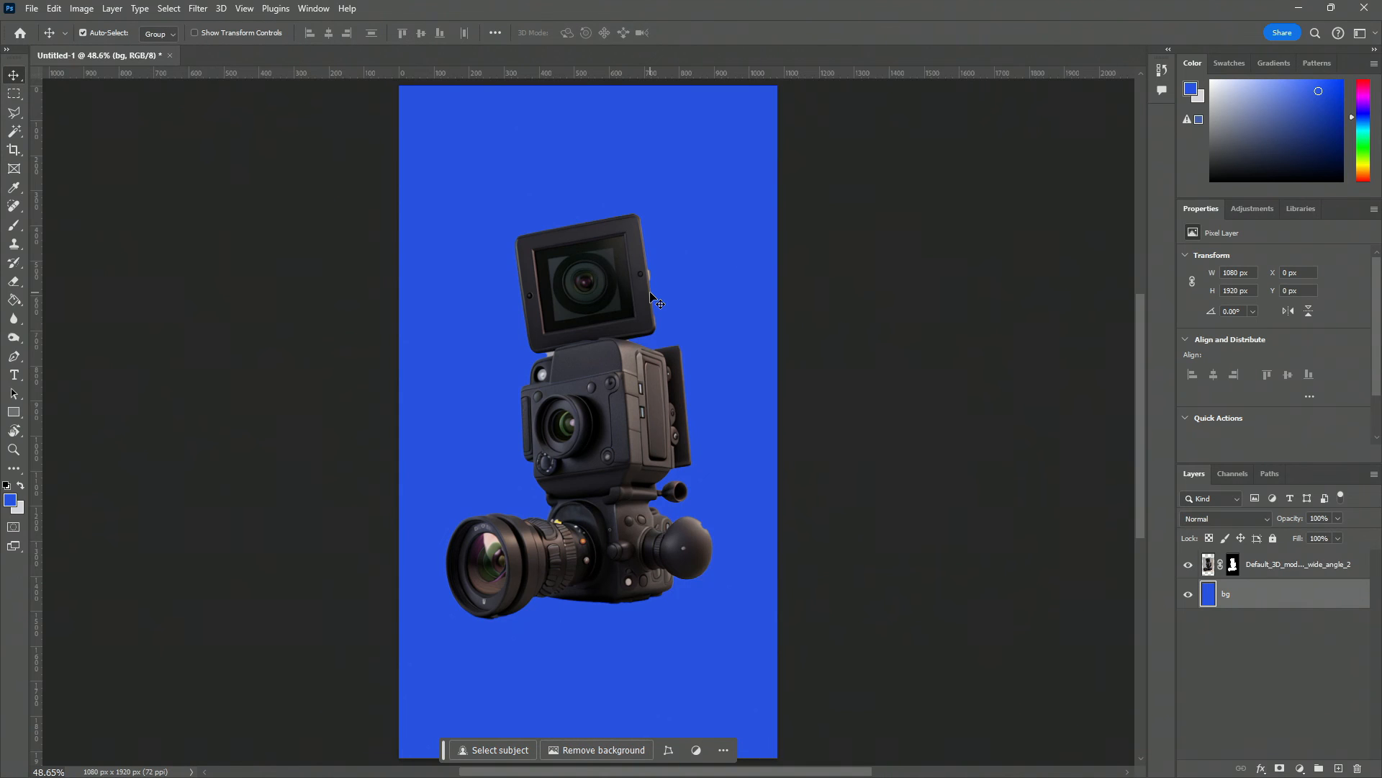
Step: Draw a rectangle shape over the canvas above the bg layer and set its size to 1080 px by 19220 px
left_click(13, 412)
scroll(552, 356, "down", 1)
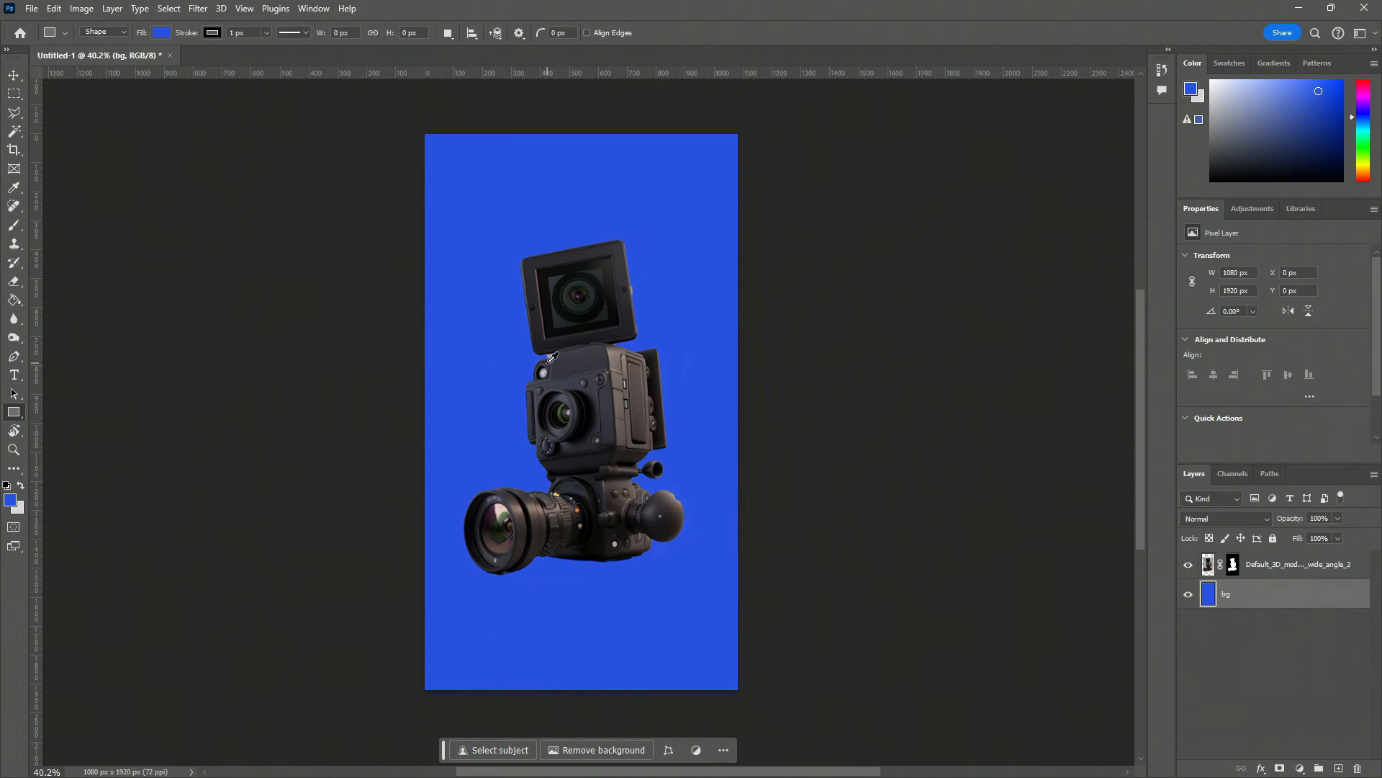
left_click_drag(445, 168, 641, 590)
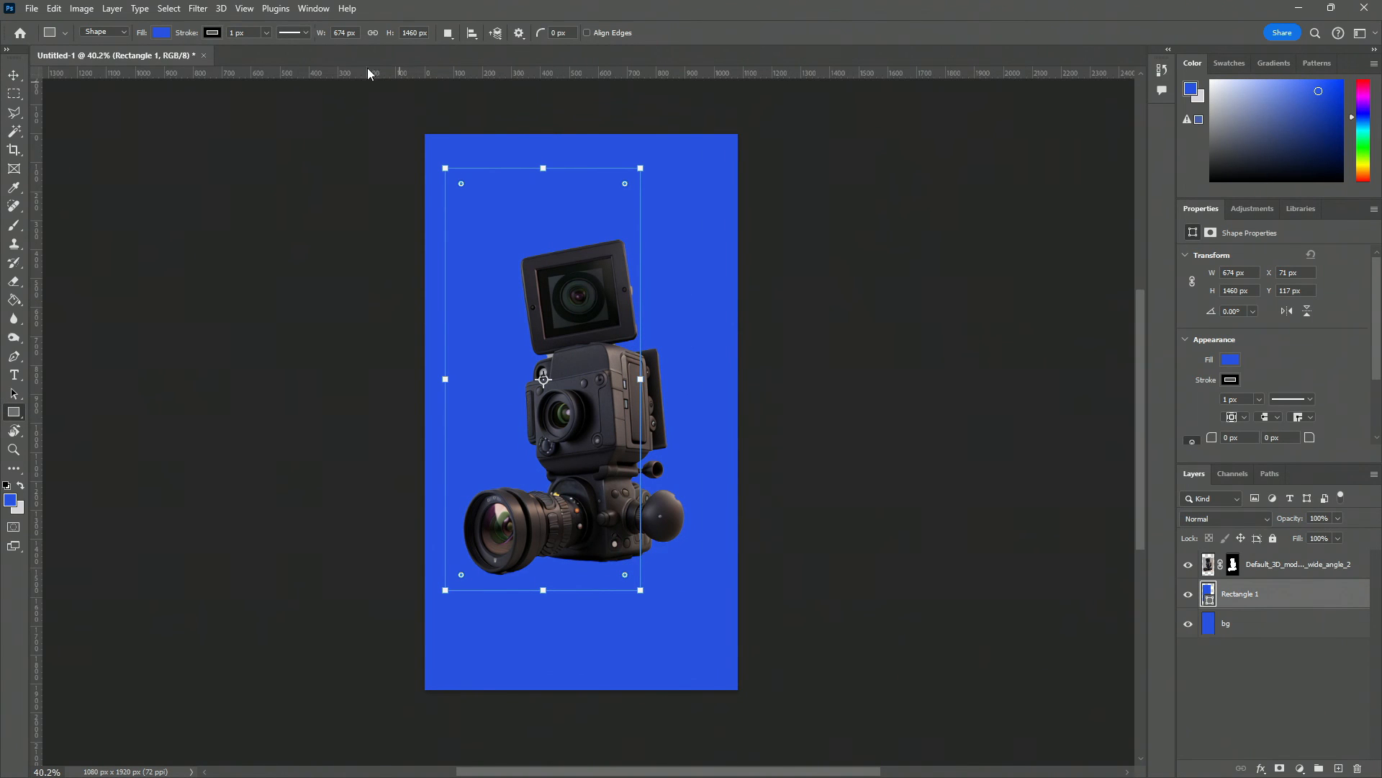
left_click(349, 33)
type("1080")
key("Tab")
type("1")
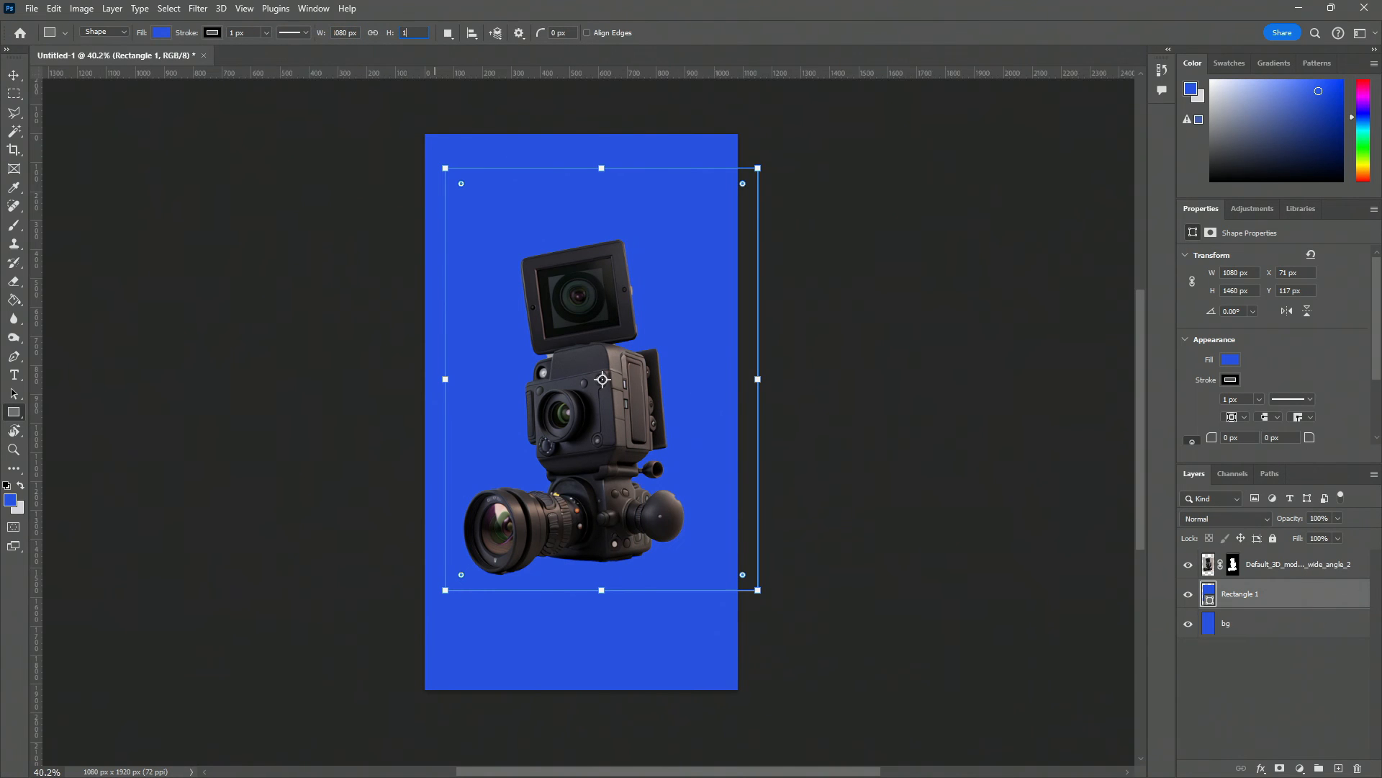
key("Return")
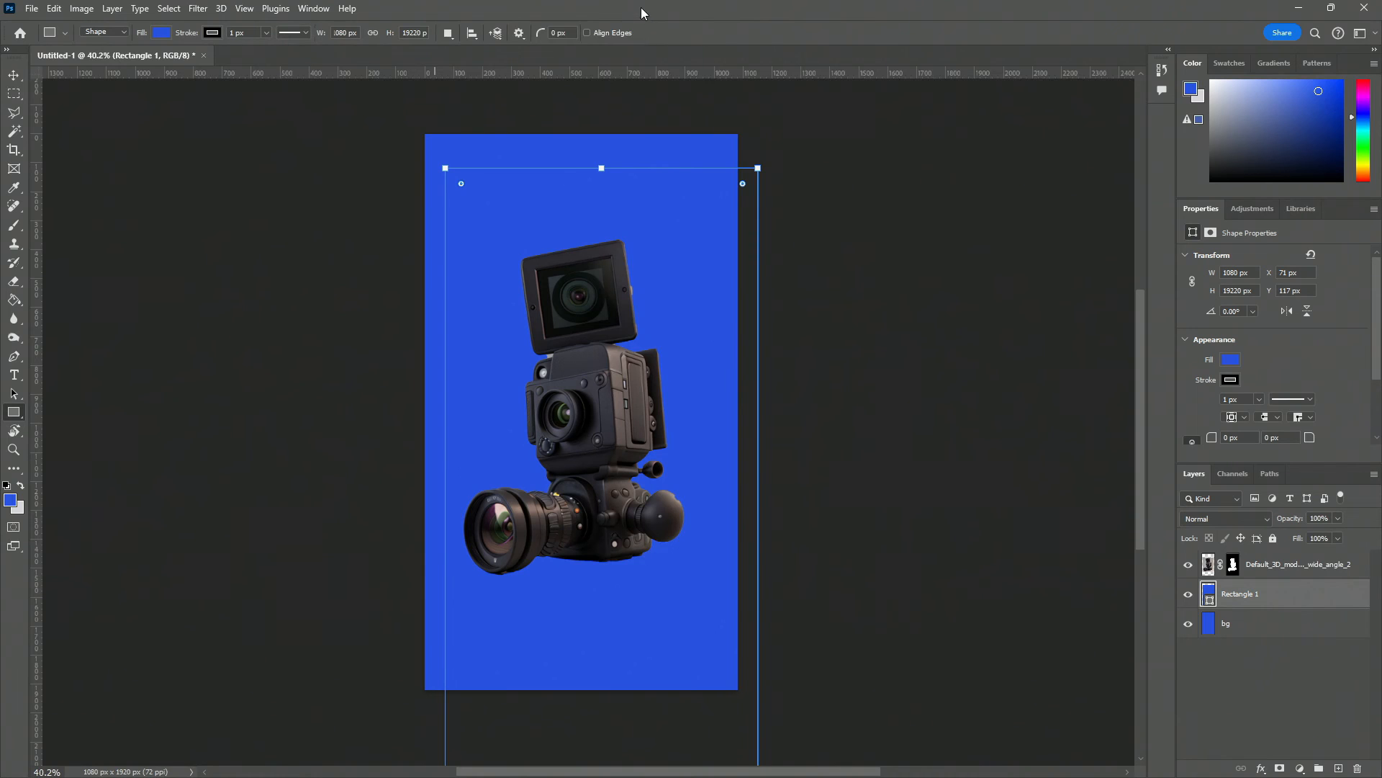
Step: Select the Rectangle 1 layer and remove the shape's fill
left_click(13, 78)
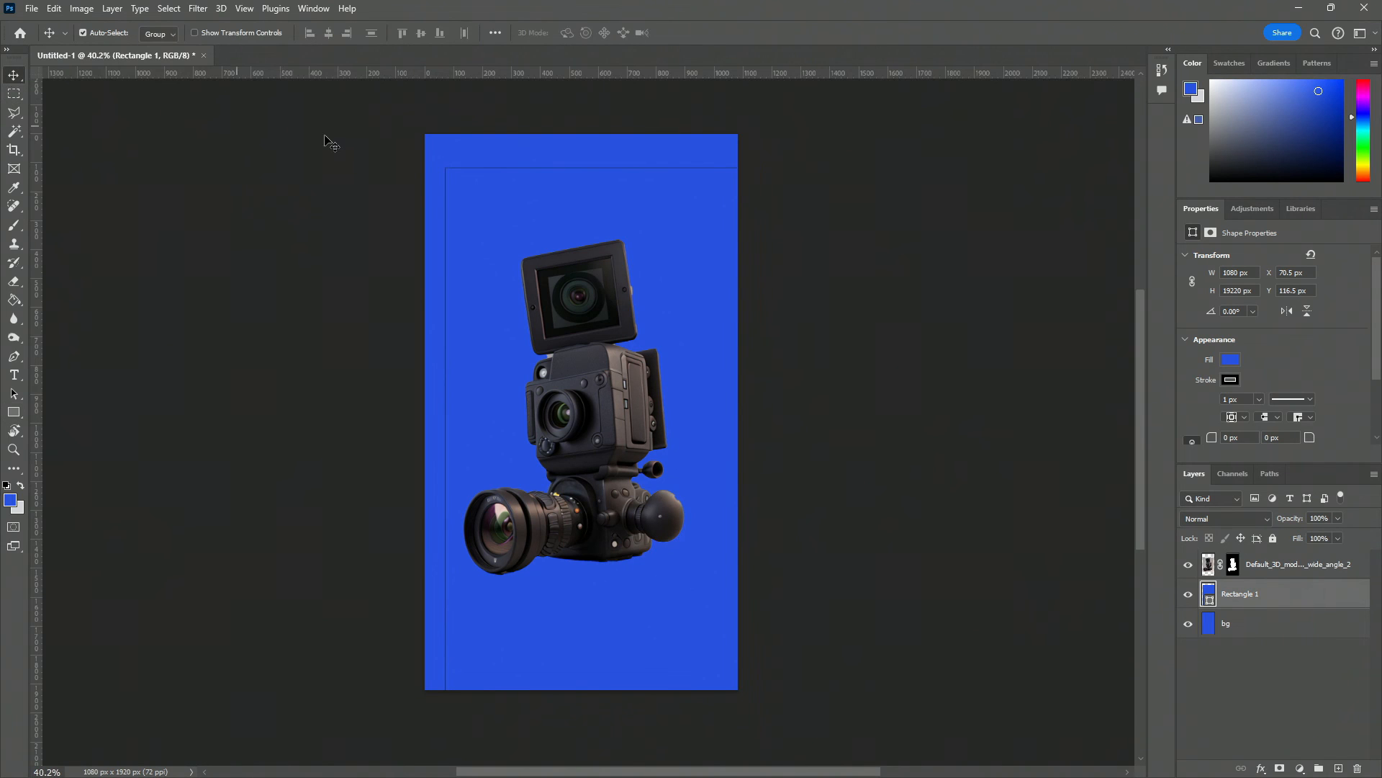
left_click(447, 223)
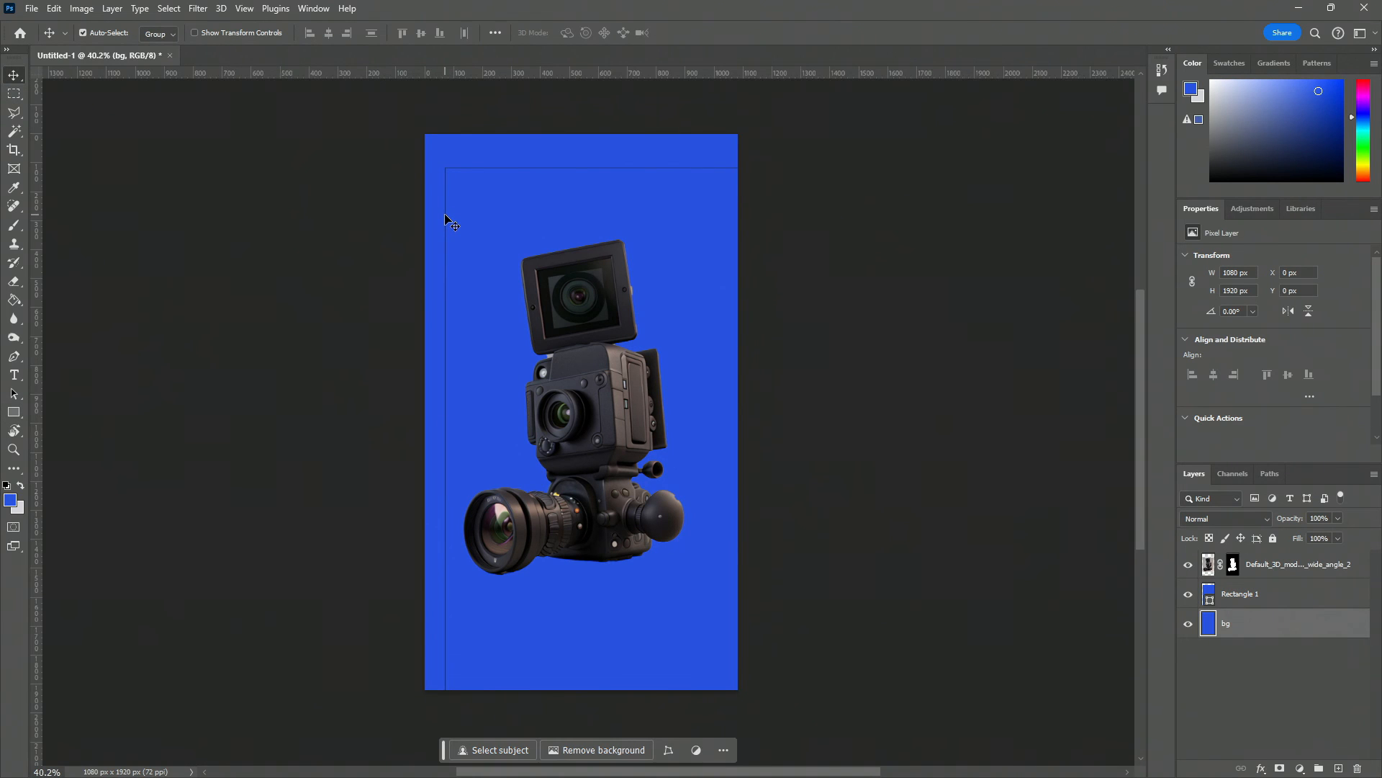
left_click(1285, 601)
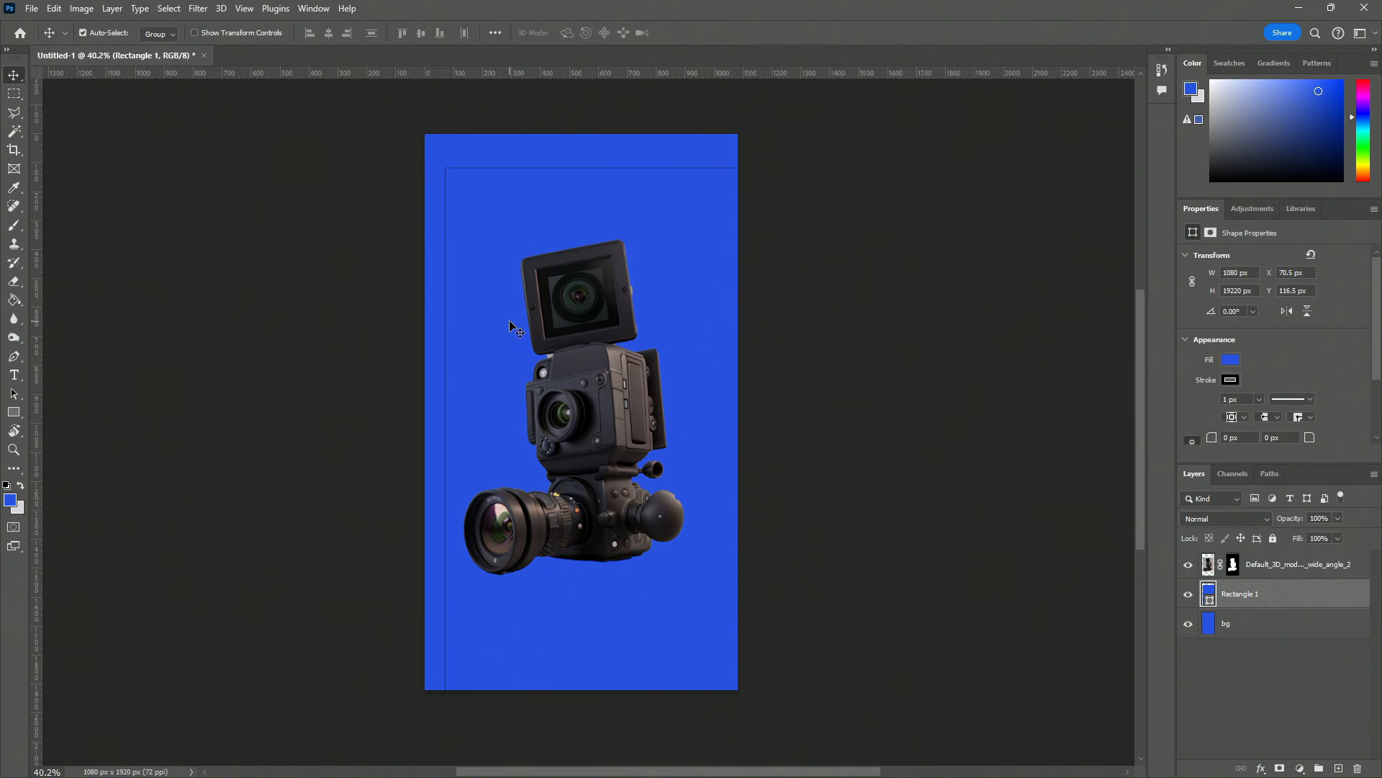
key("a")
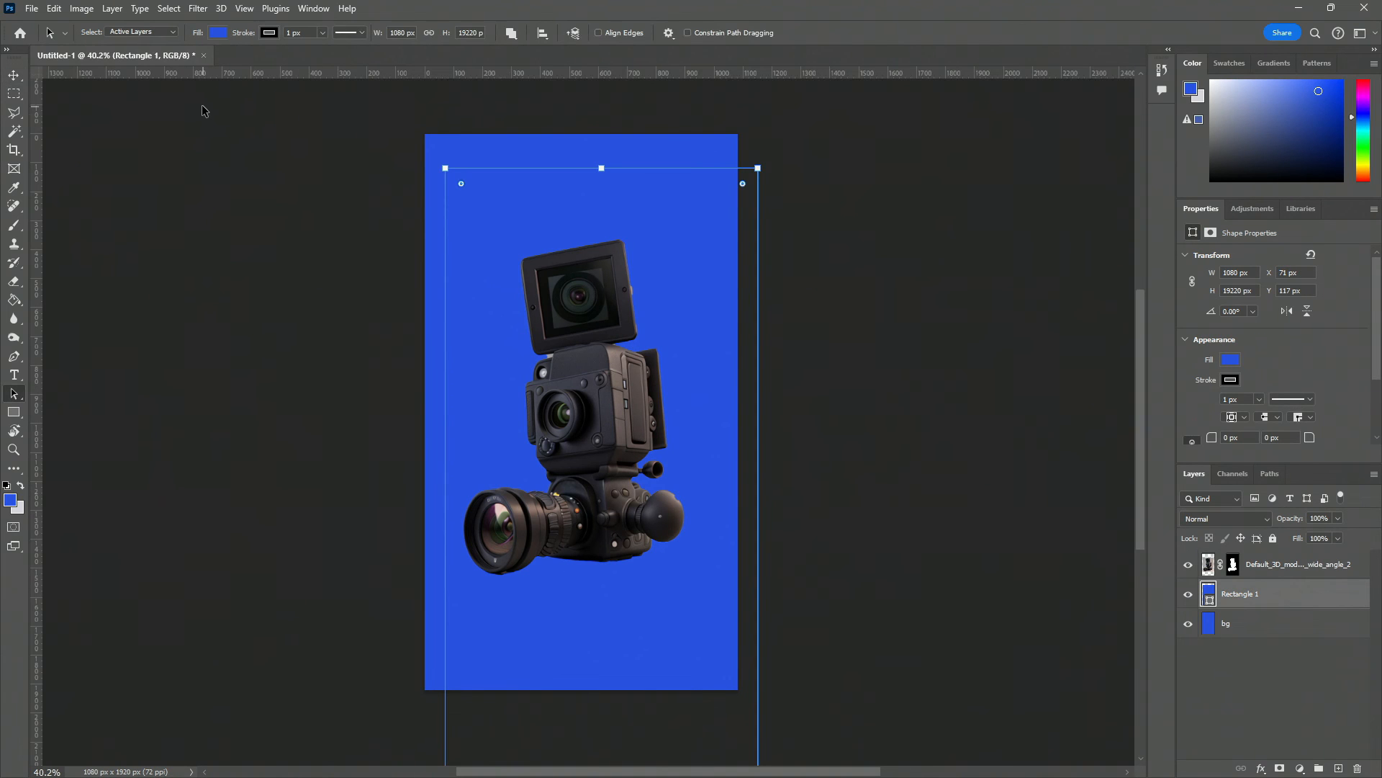
left_click(219, 33)
left_click(132, 62)
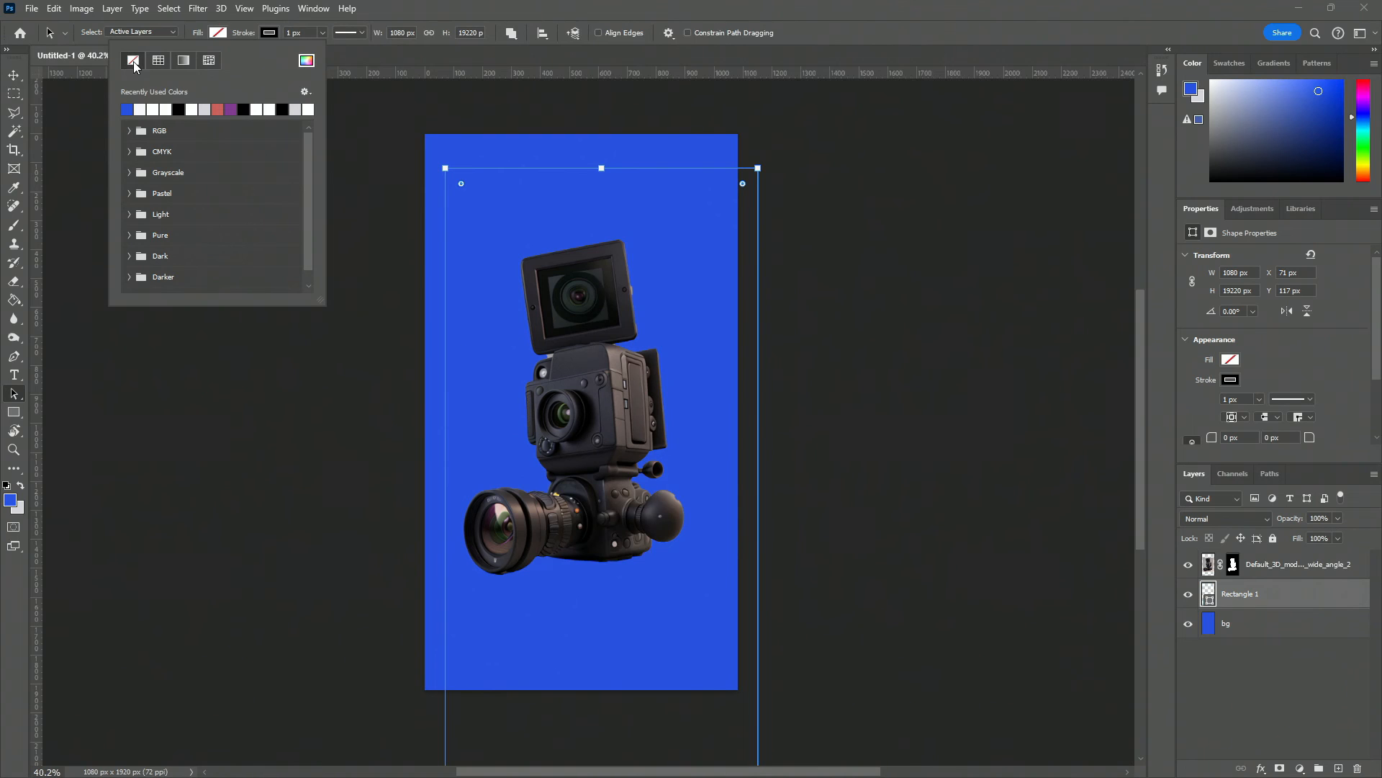
Step: Give the rectangle a white stroke 20 px wide
left_click(264, 32)
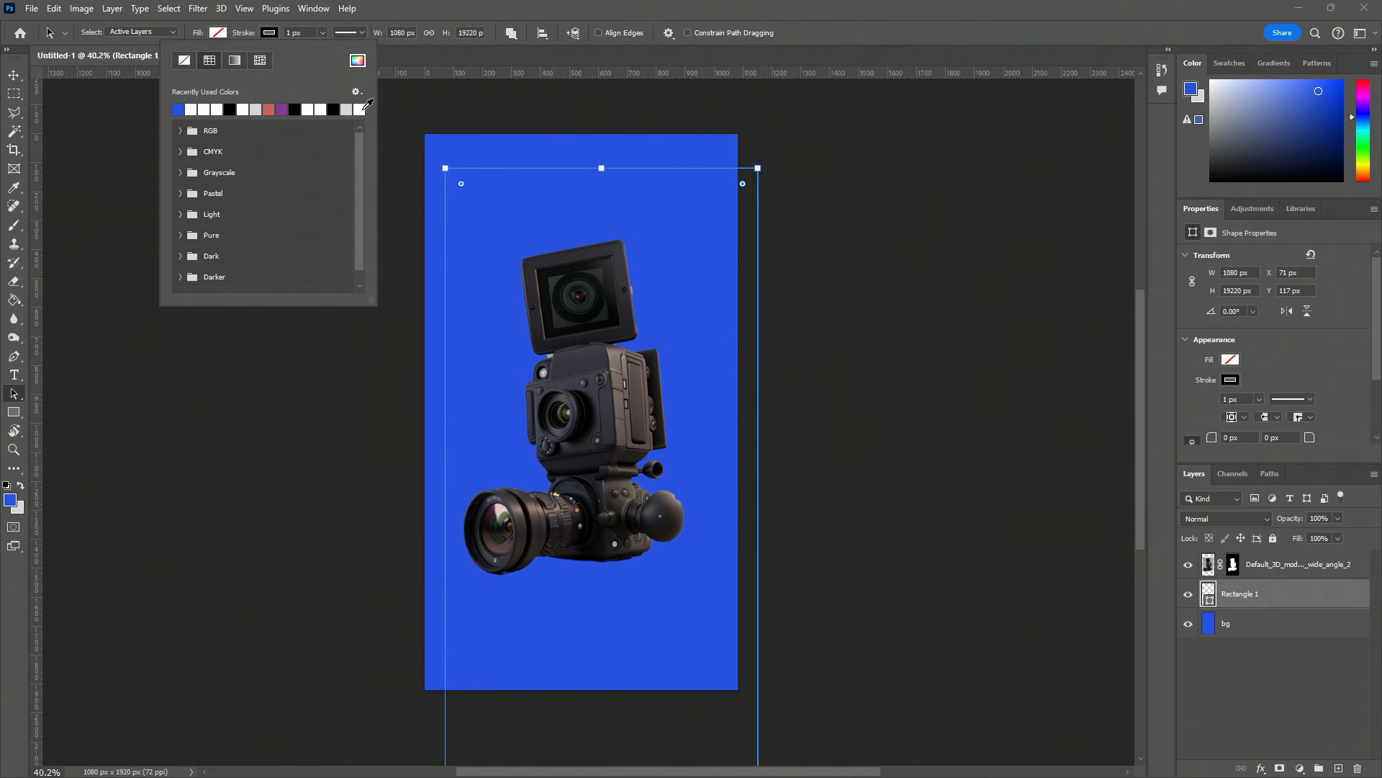
left_click(362, 109)
left_click(286, 30)
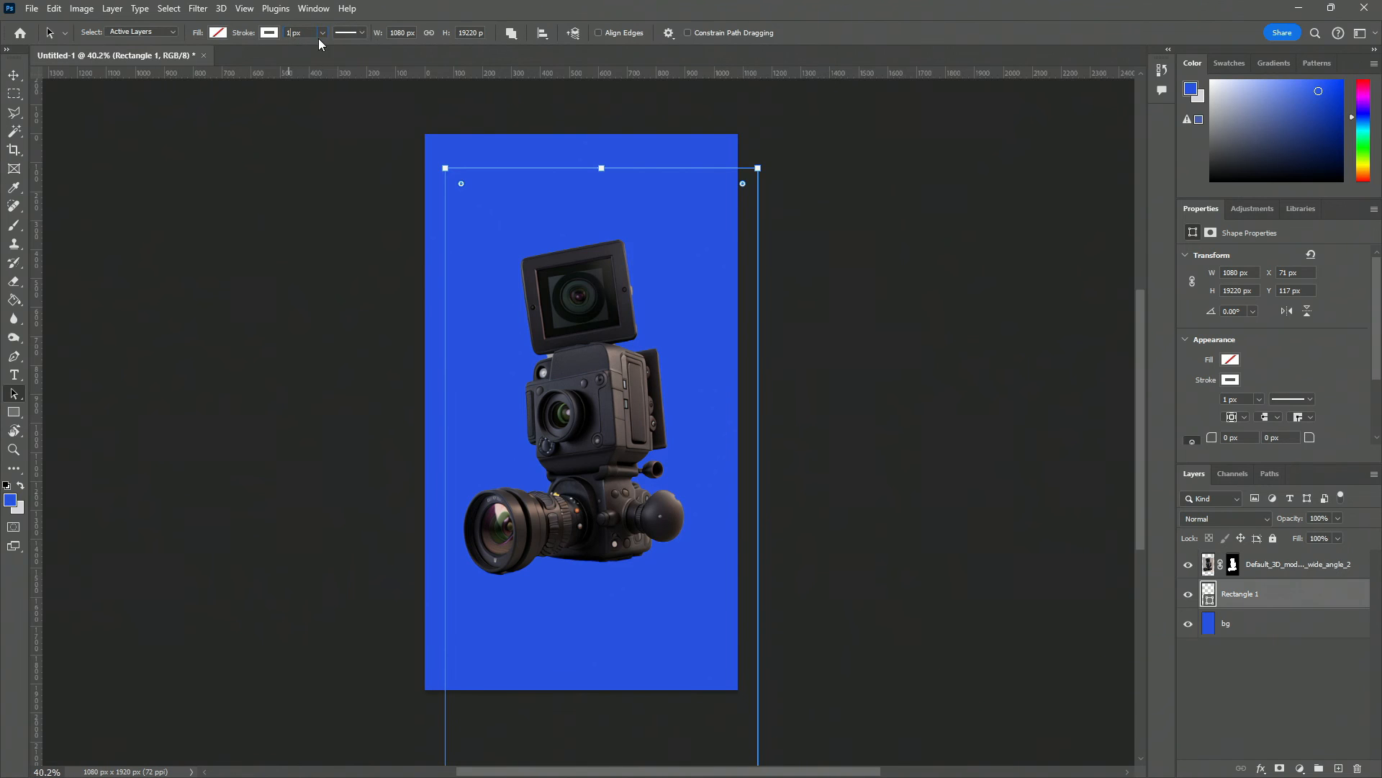
type("20")
key("Return")
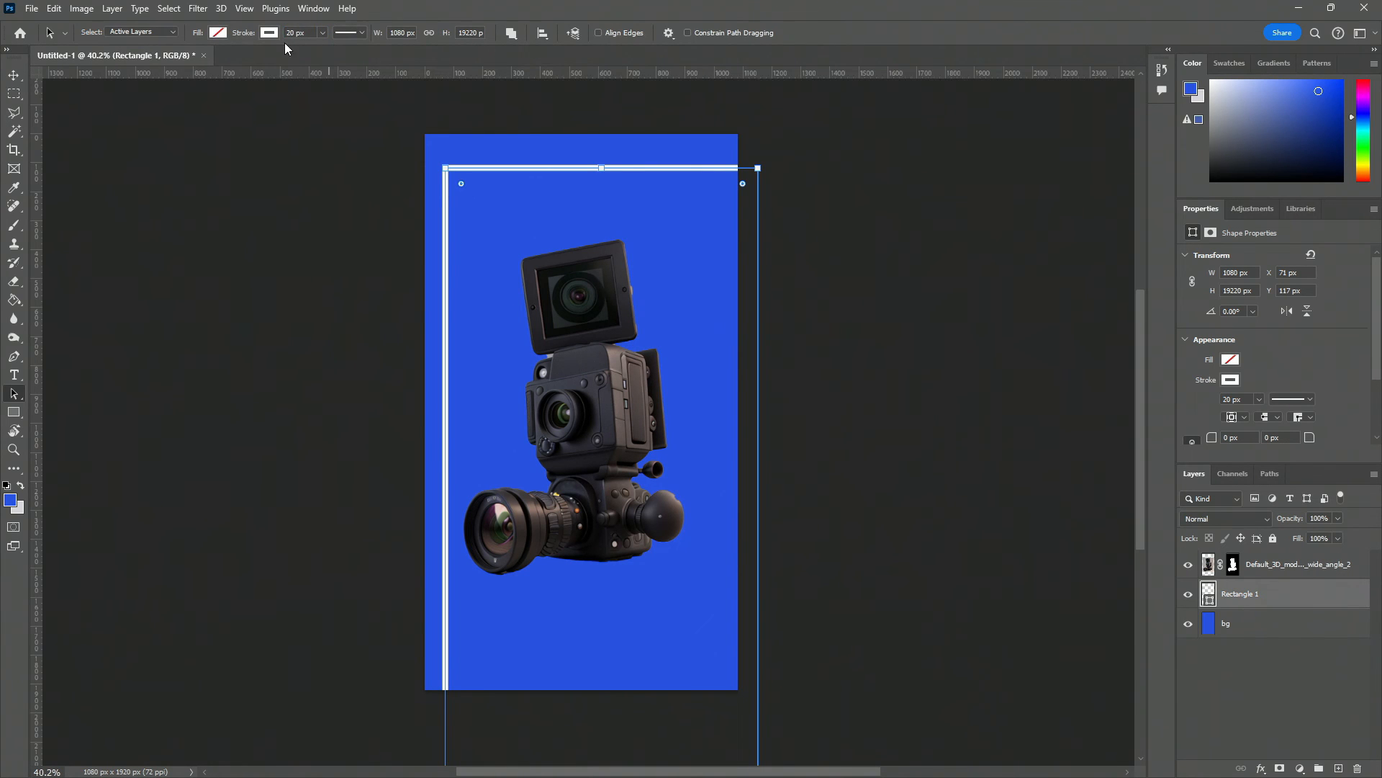
Step: Move the outlined rectangle so its top and side edges line up with the canvas edges
left_click(14, 75)
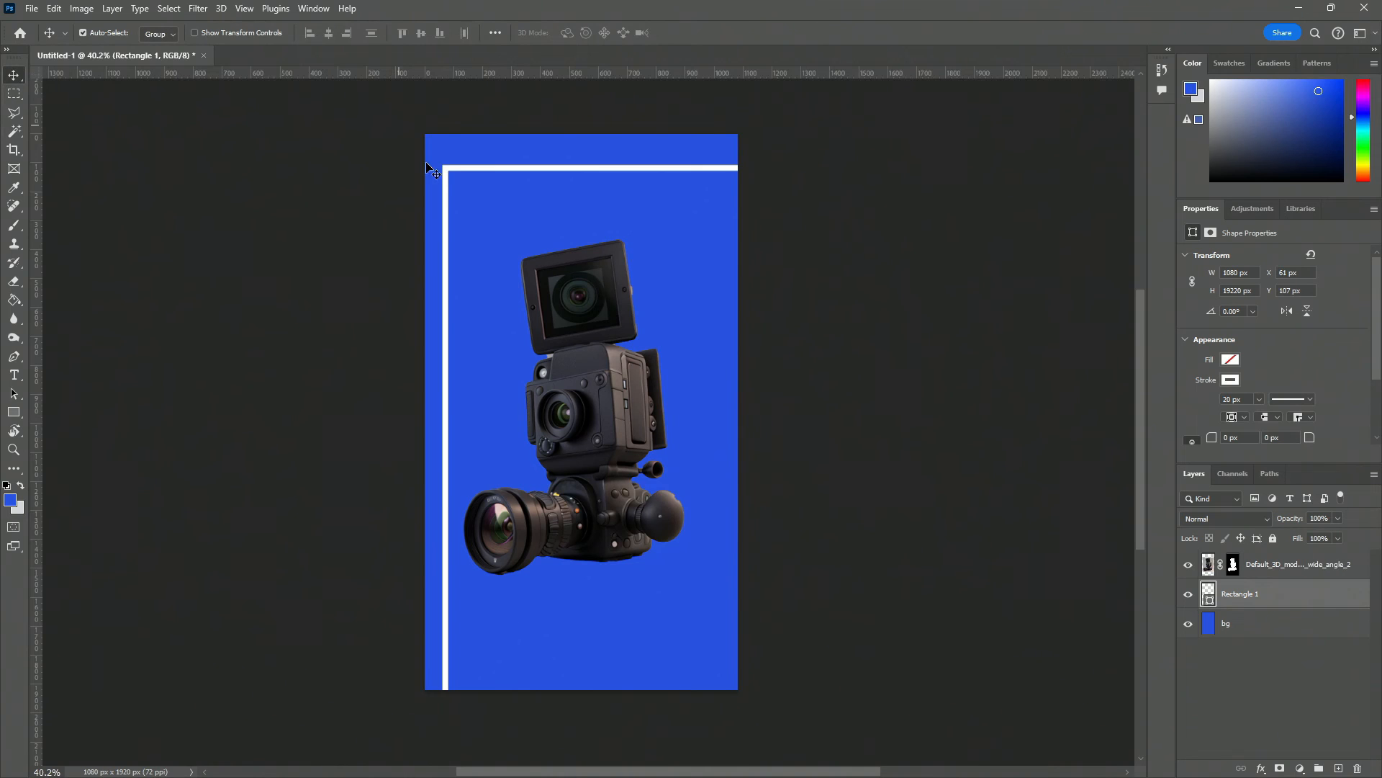
left_click_drag(450, 171, 429, 137)
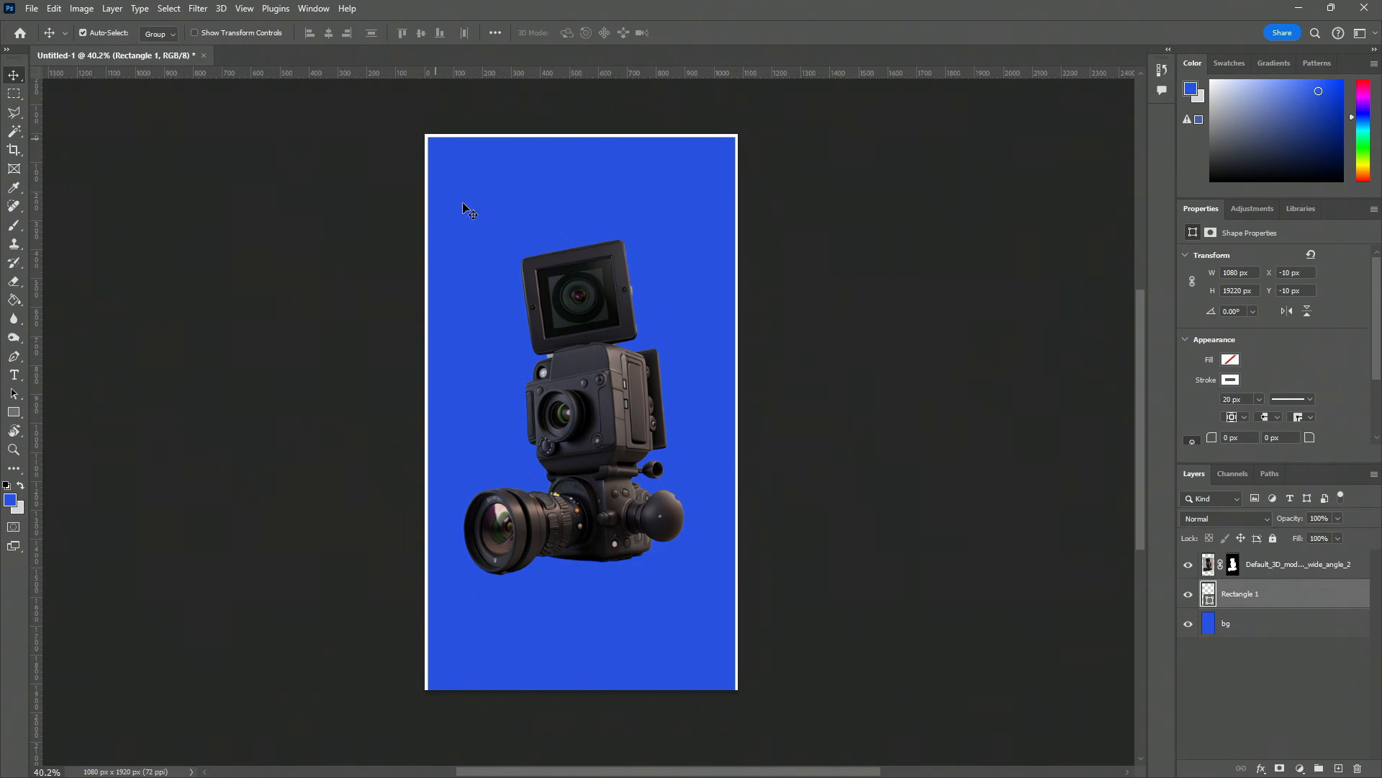
scroll(554, 358, "right", 1)
scroll(554, 358, "down", 3)
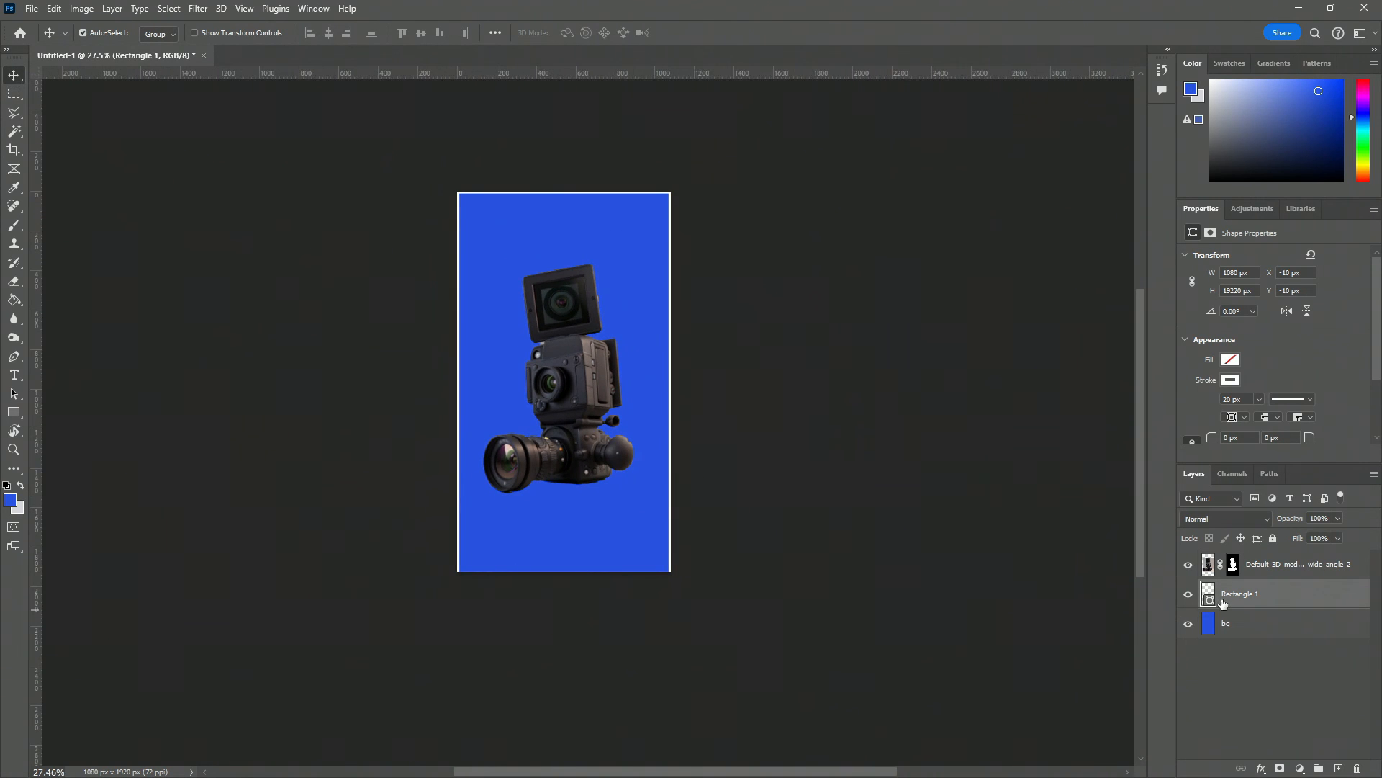
key("ctrl+t")
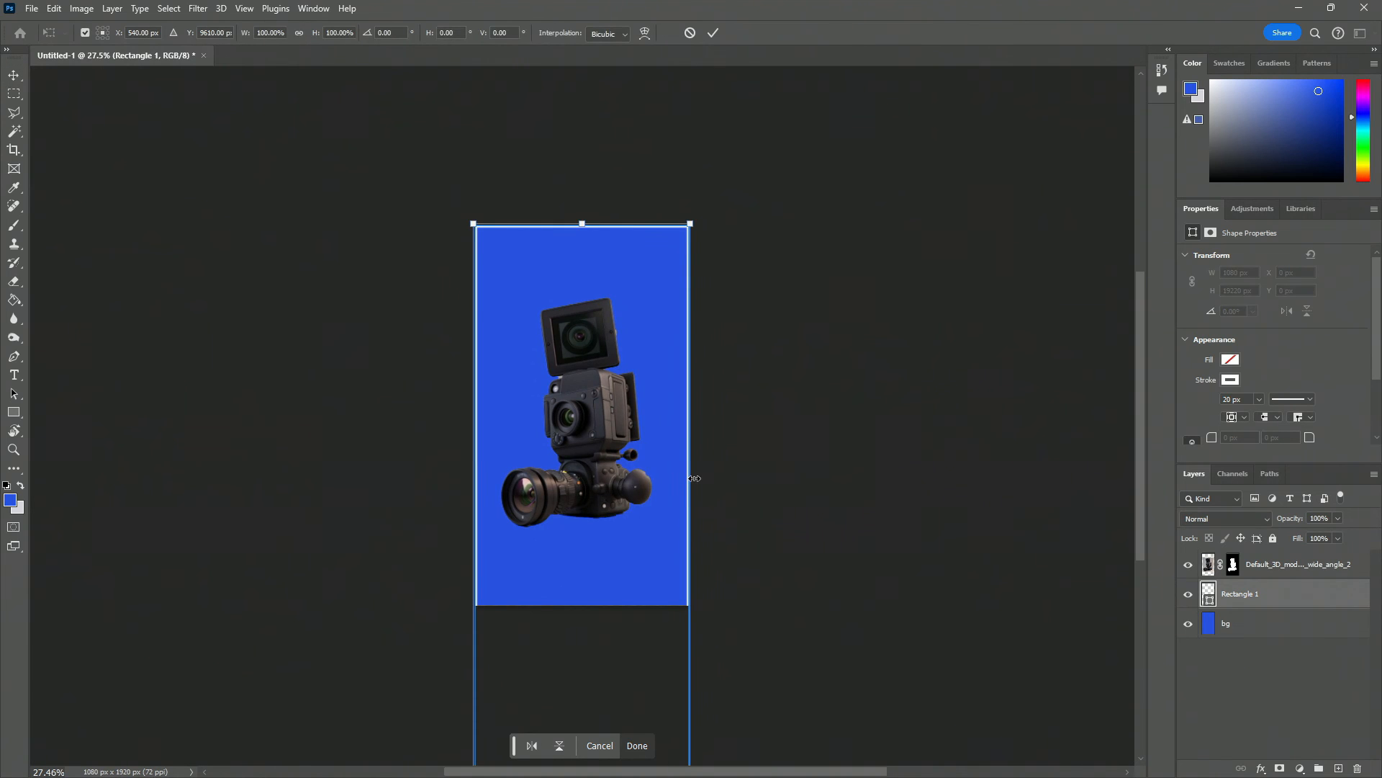
scroll(694, 478, "down", 3)
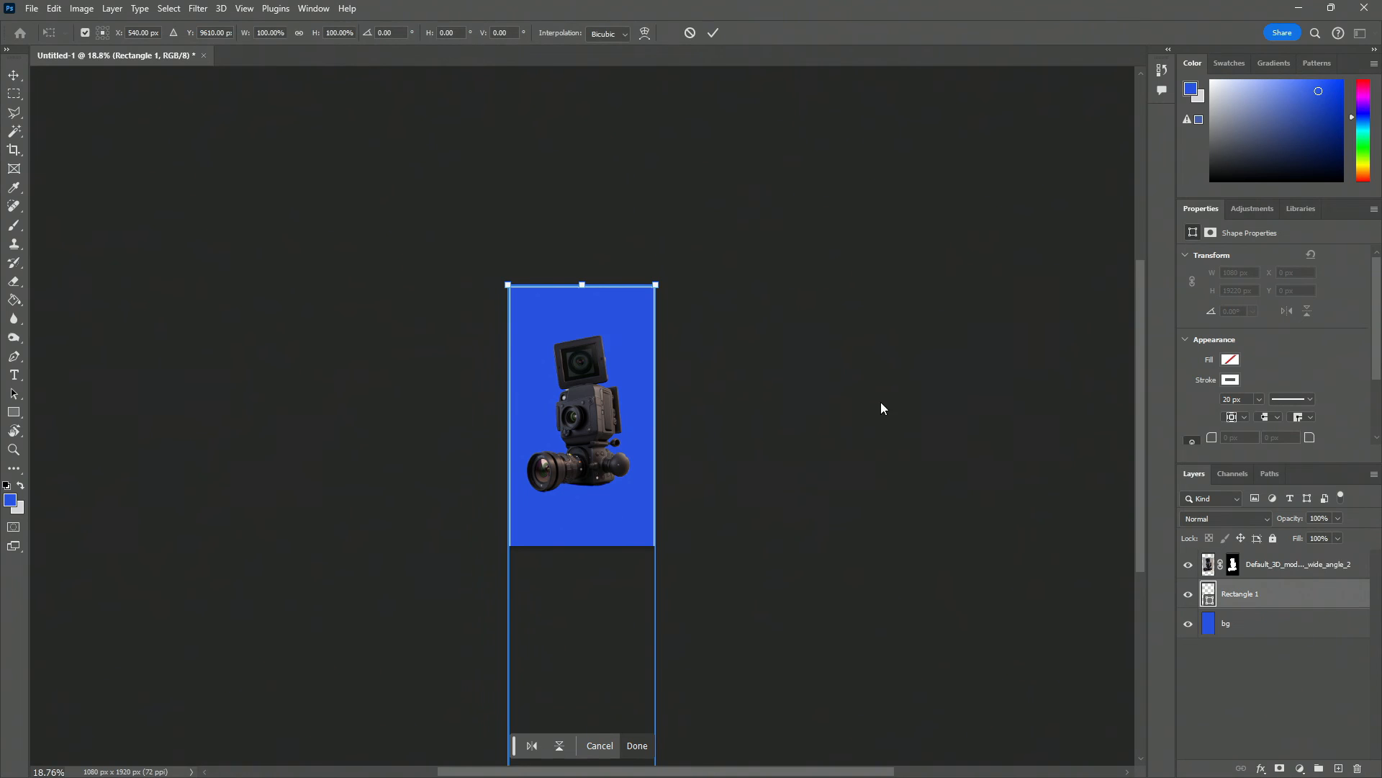
left_click(600, 747)
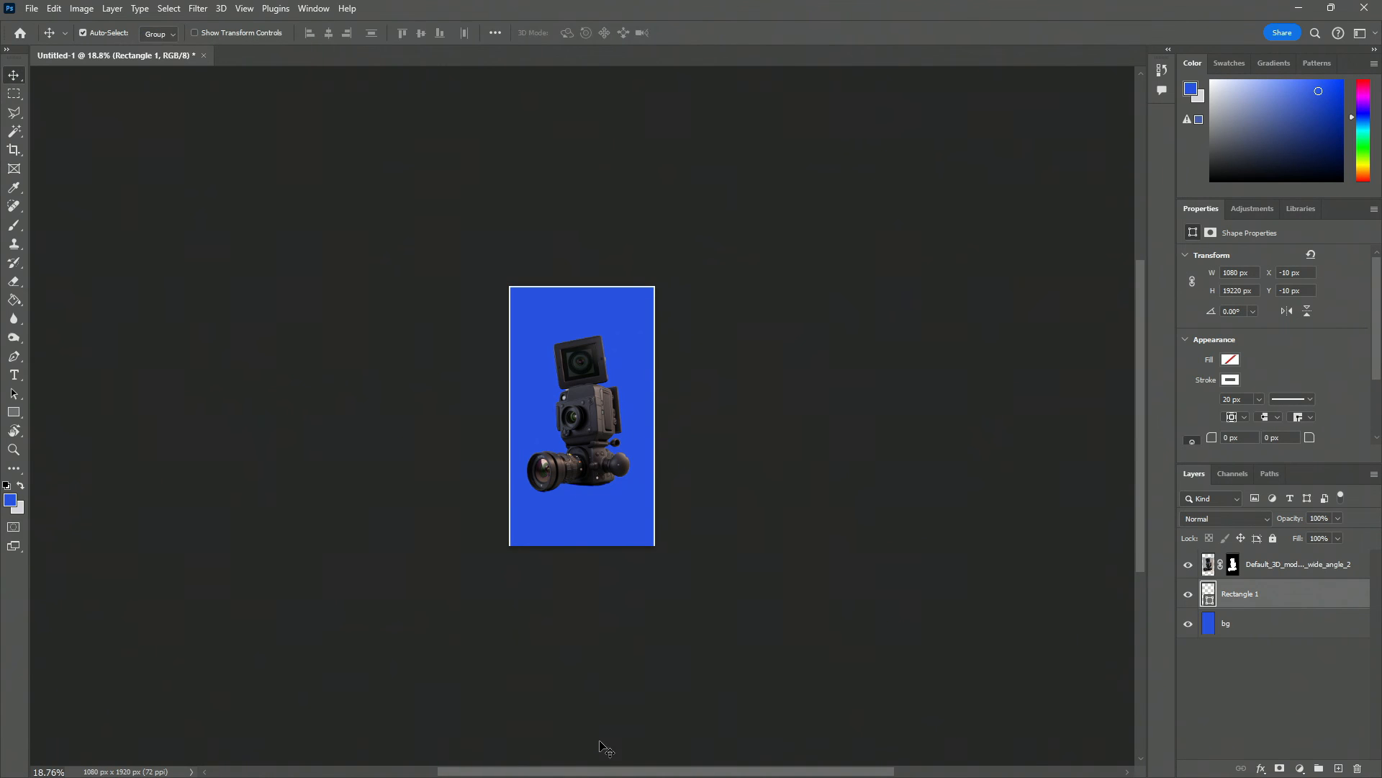
Step: Set the rectangle's height to 1920 px and move the camera straight up to about Y 258 px
left_click(1239, 291)
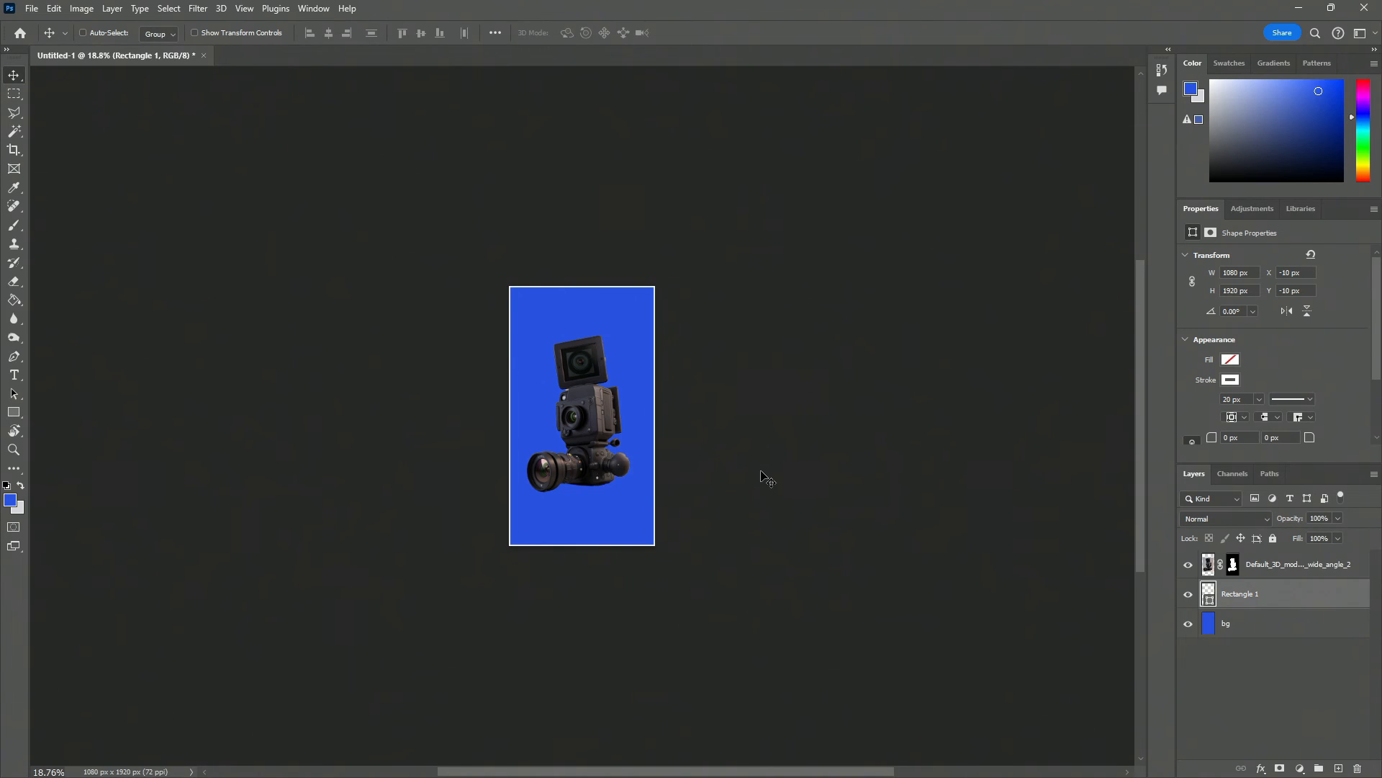
key("ctrl+0")
left_click_drag(589, 456, 589, 426)
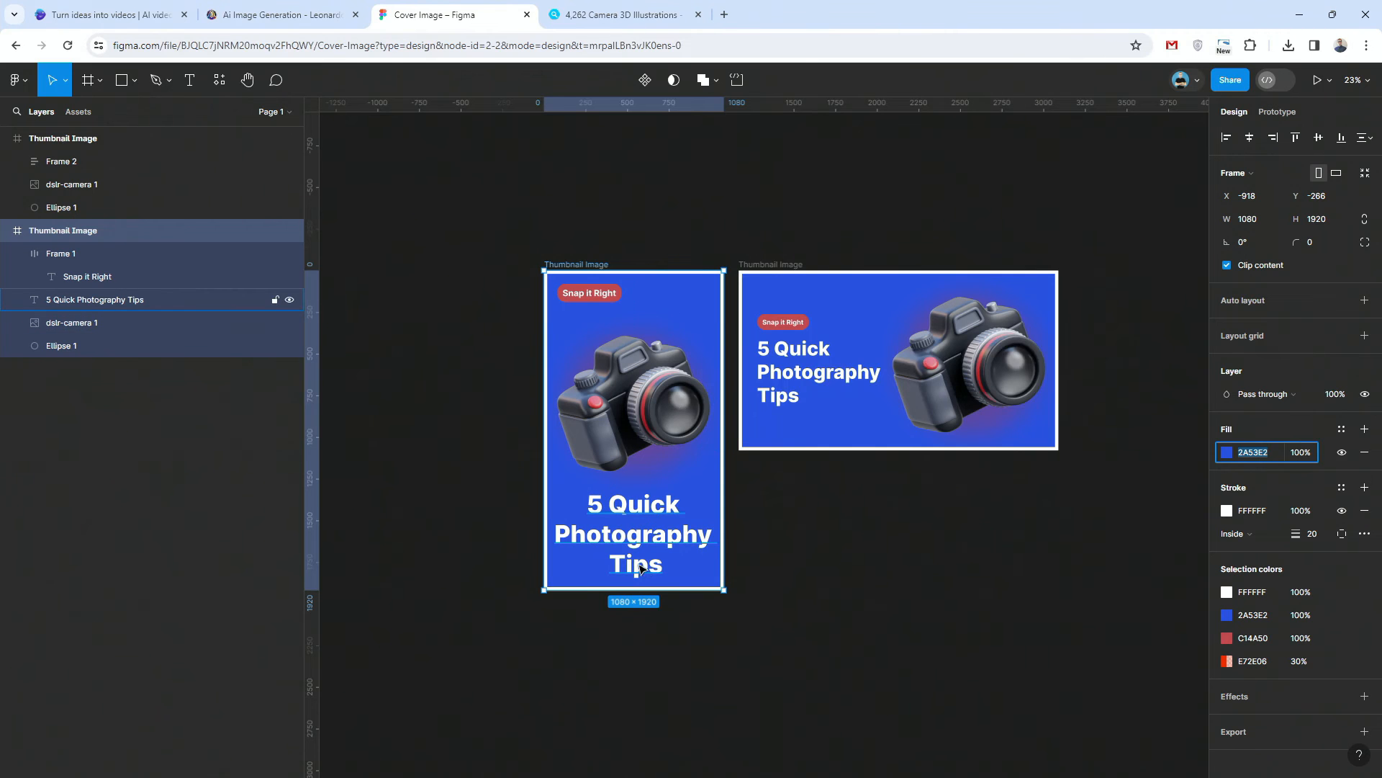
Step: Switch to Figma and copy the "5 Quick Photography Tips" title text from the portrait cover
double_click(636, 536)
key("ctrl+c")
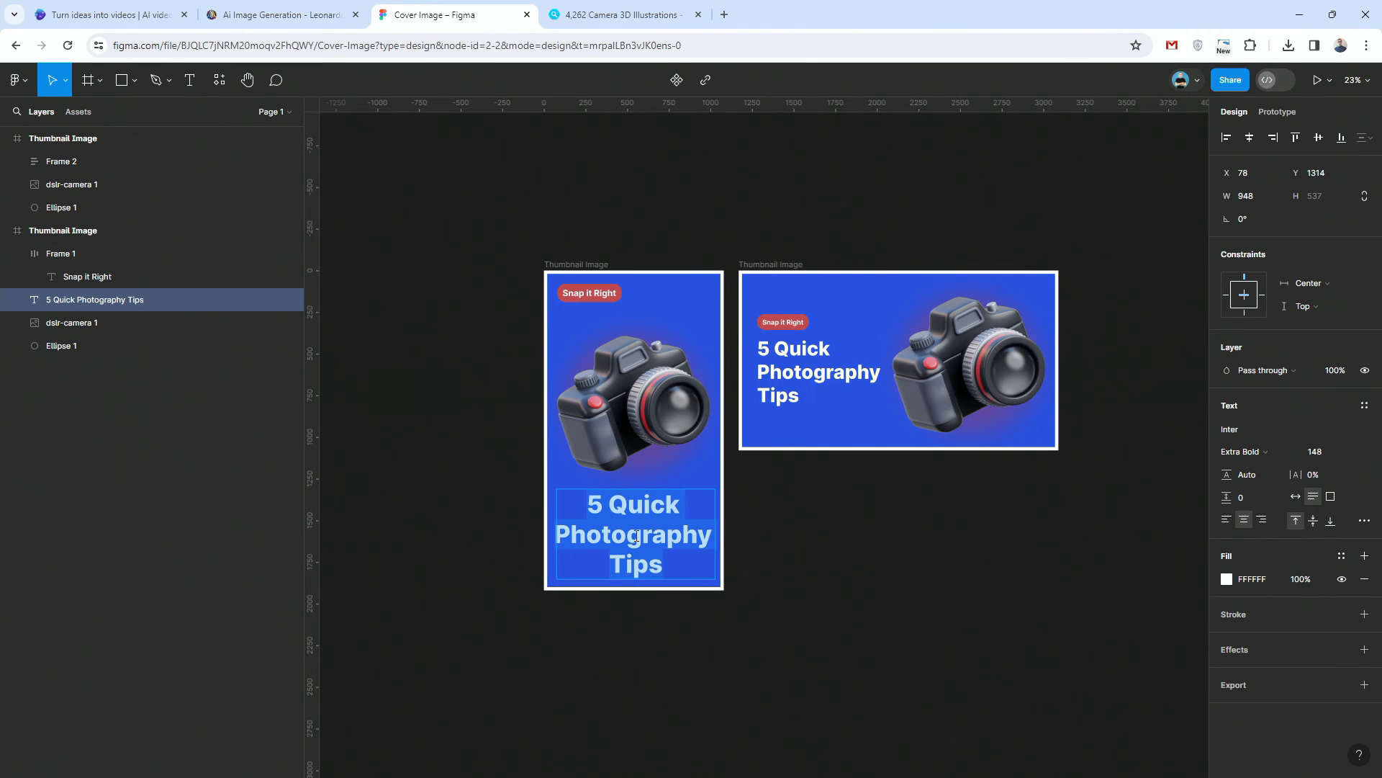
key("Escape")
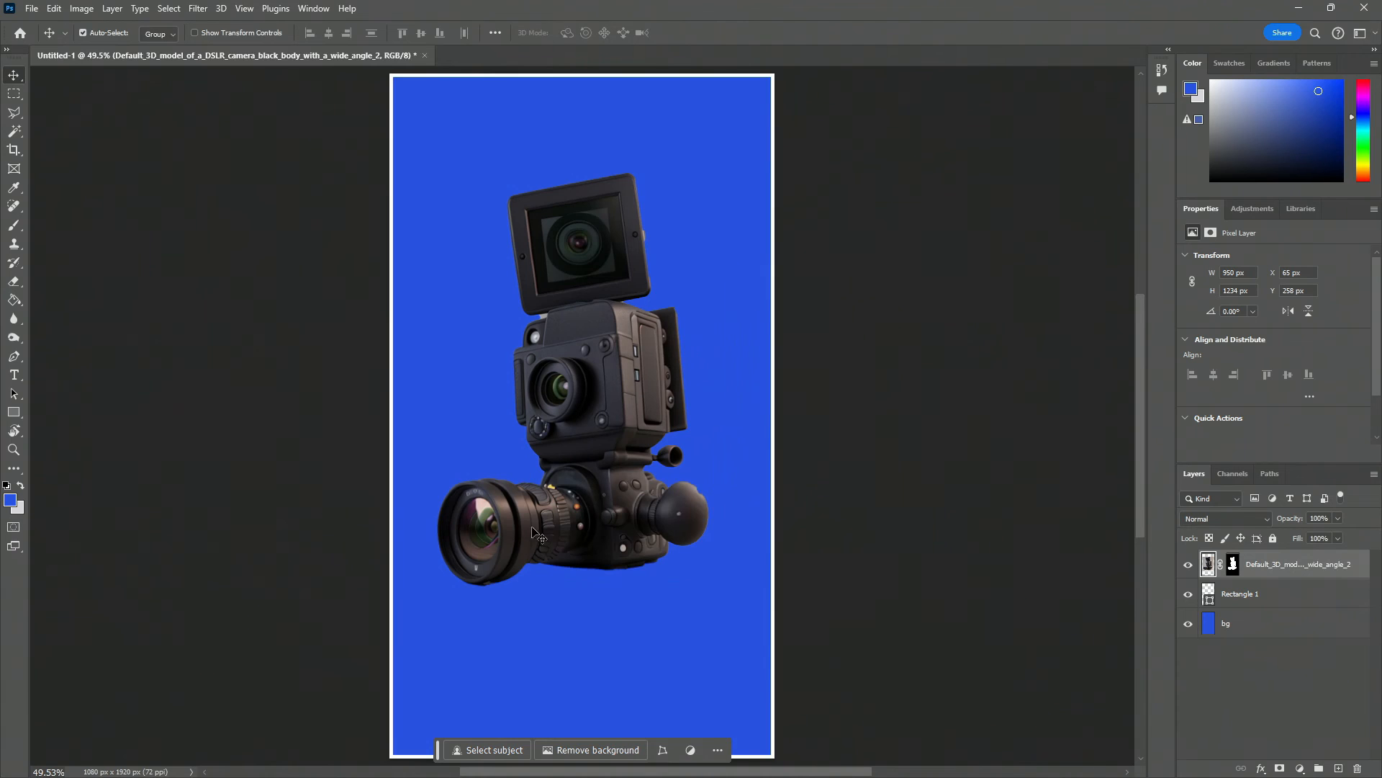
Step: Paste the copied "5 Quick Photography Tips" title as a new text layer below the camera
scroll(544, 555, "down", 1)
key("t")
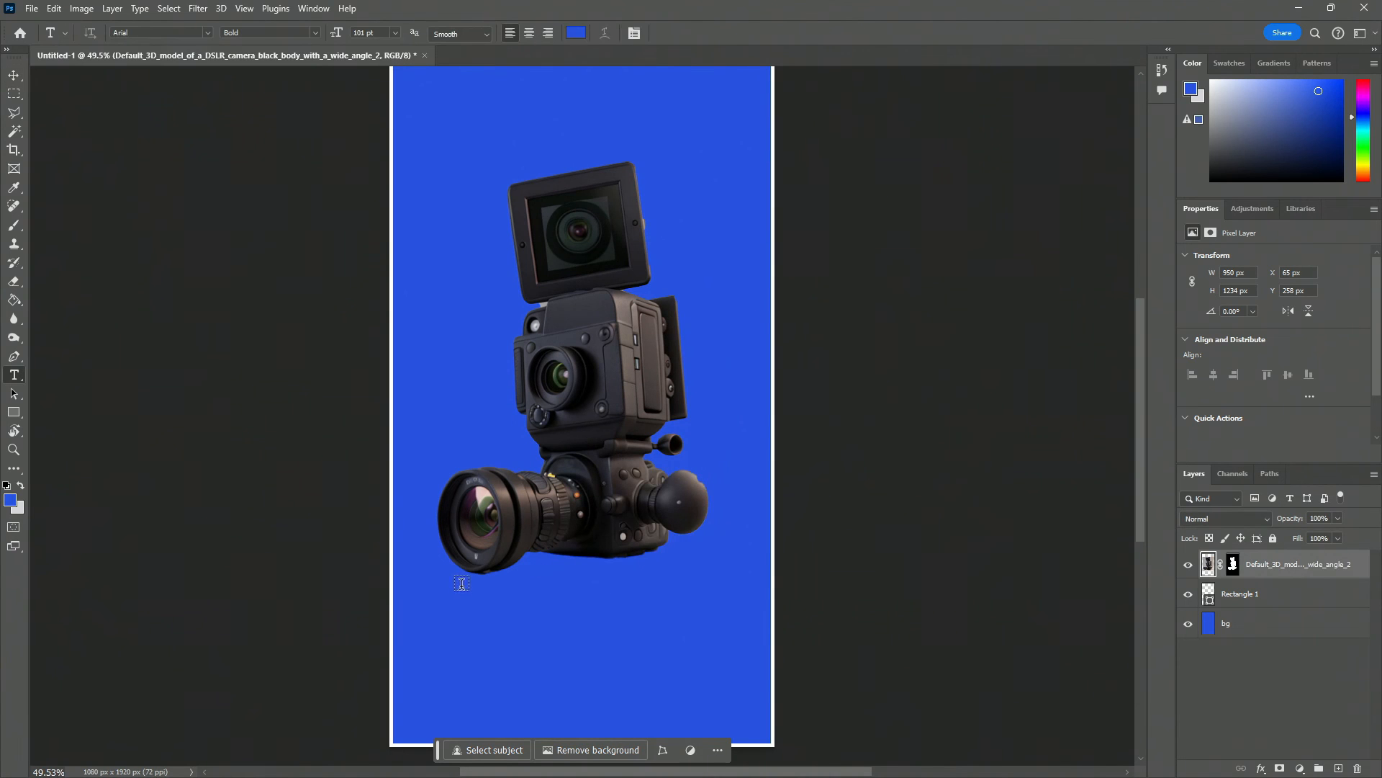
left_click(590, 620)
key("ctrl+v")
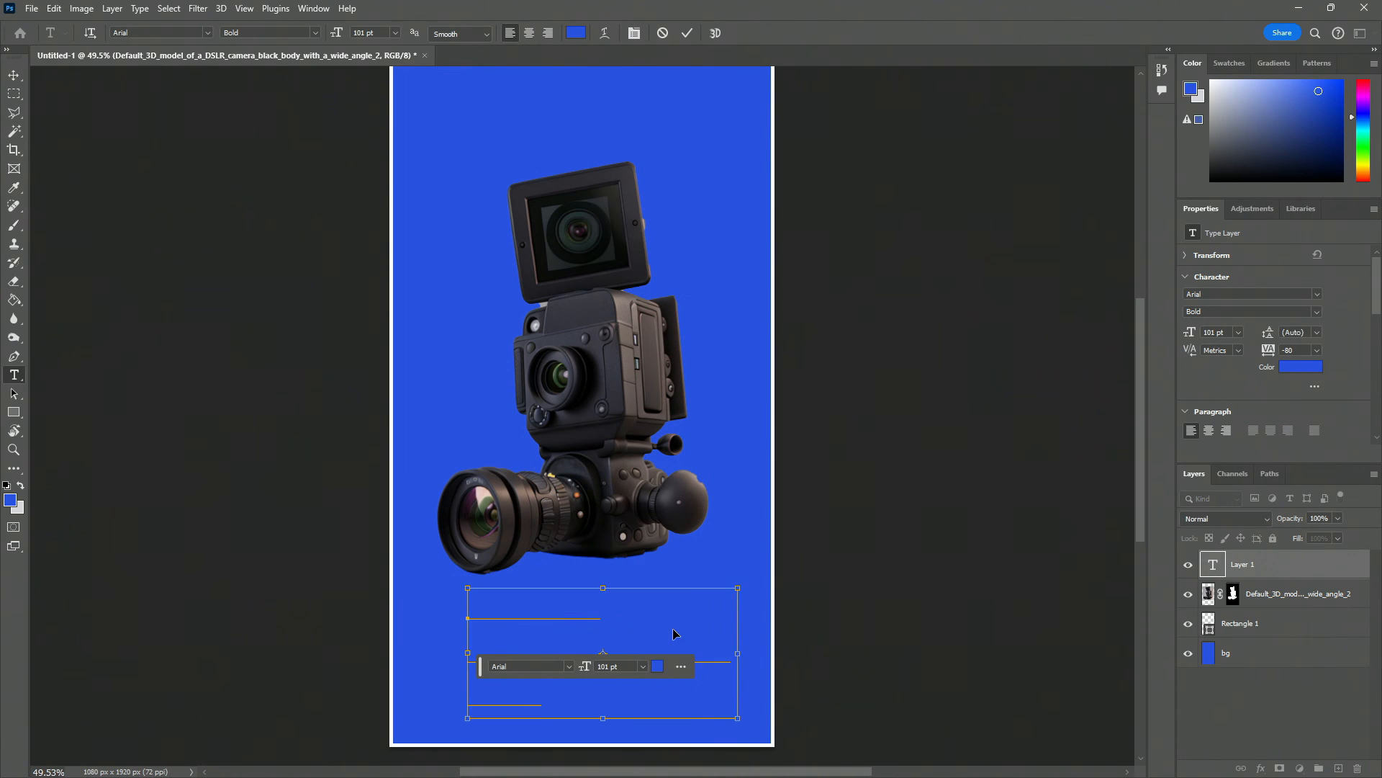
Step: Center-align the whole title text and set its color to white (ffffff)
key("ctrl+a")
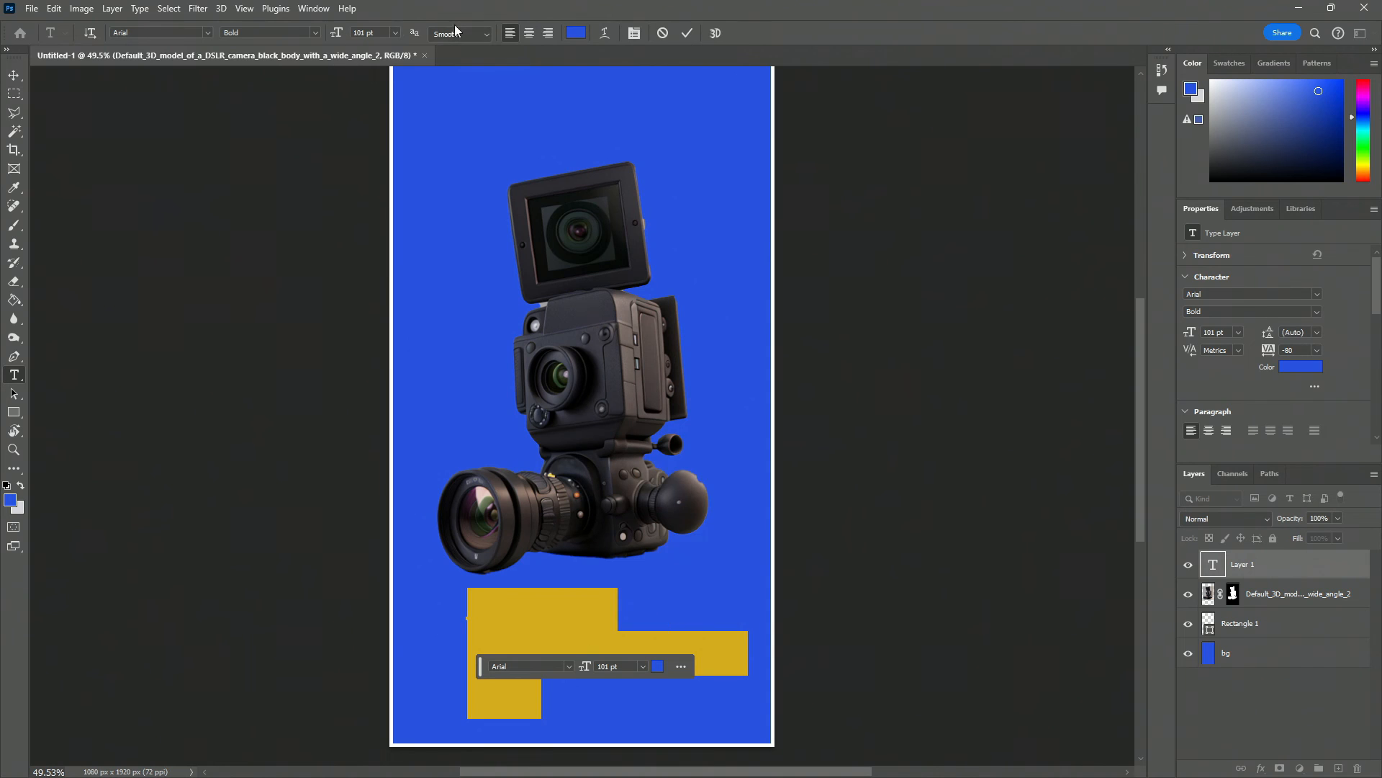
left_click(530, 33)
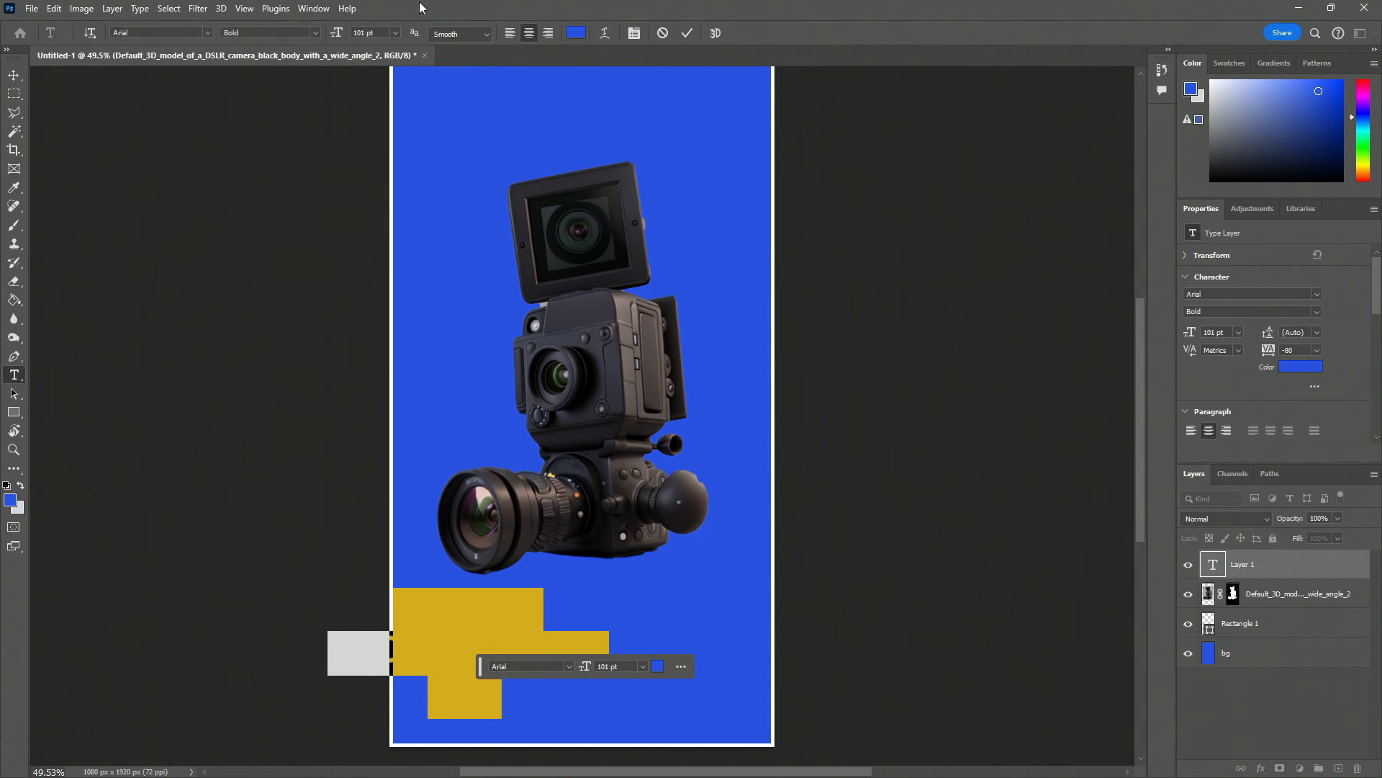
left_click(575, 33)
left_click_drag(726, 311, 450, 104)
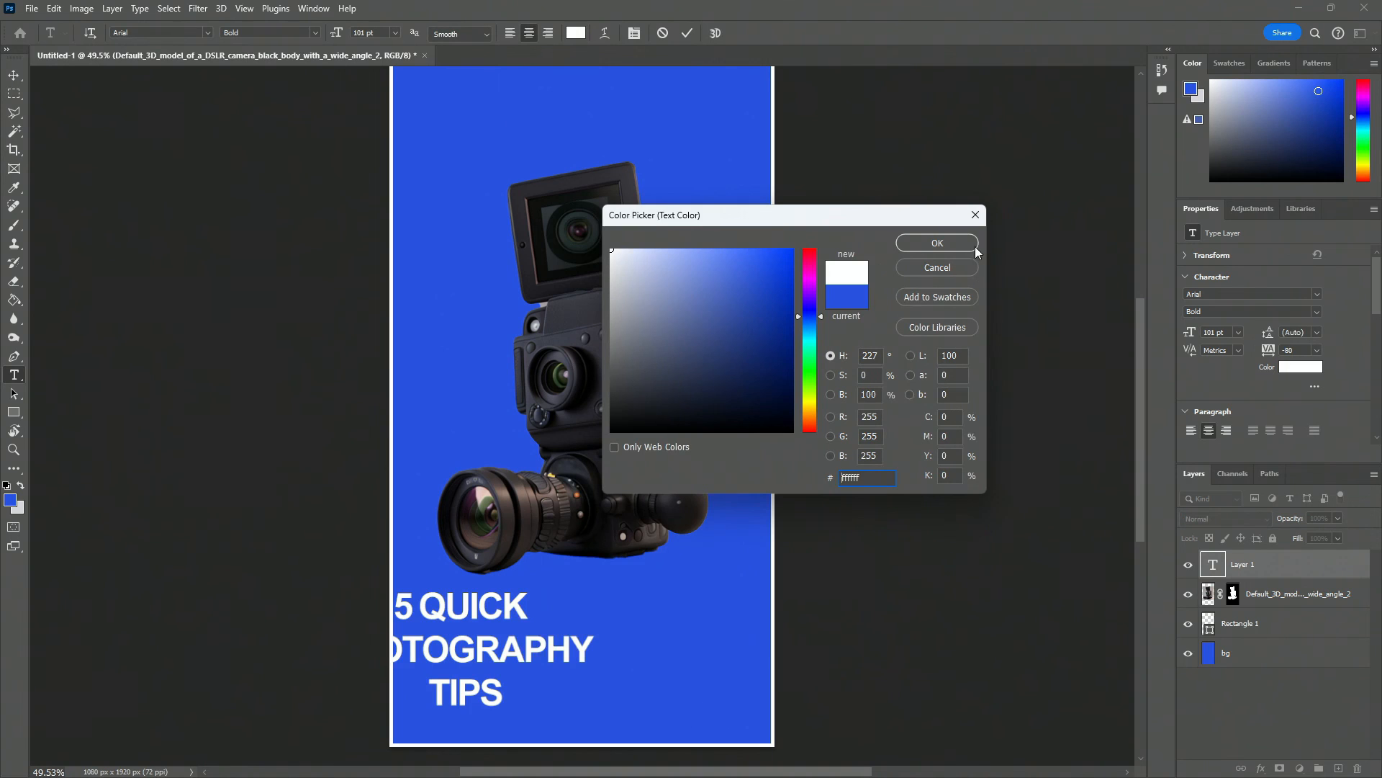
left_click(933, 245)
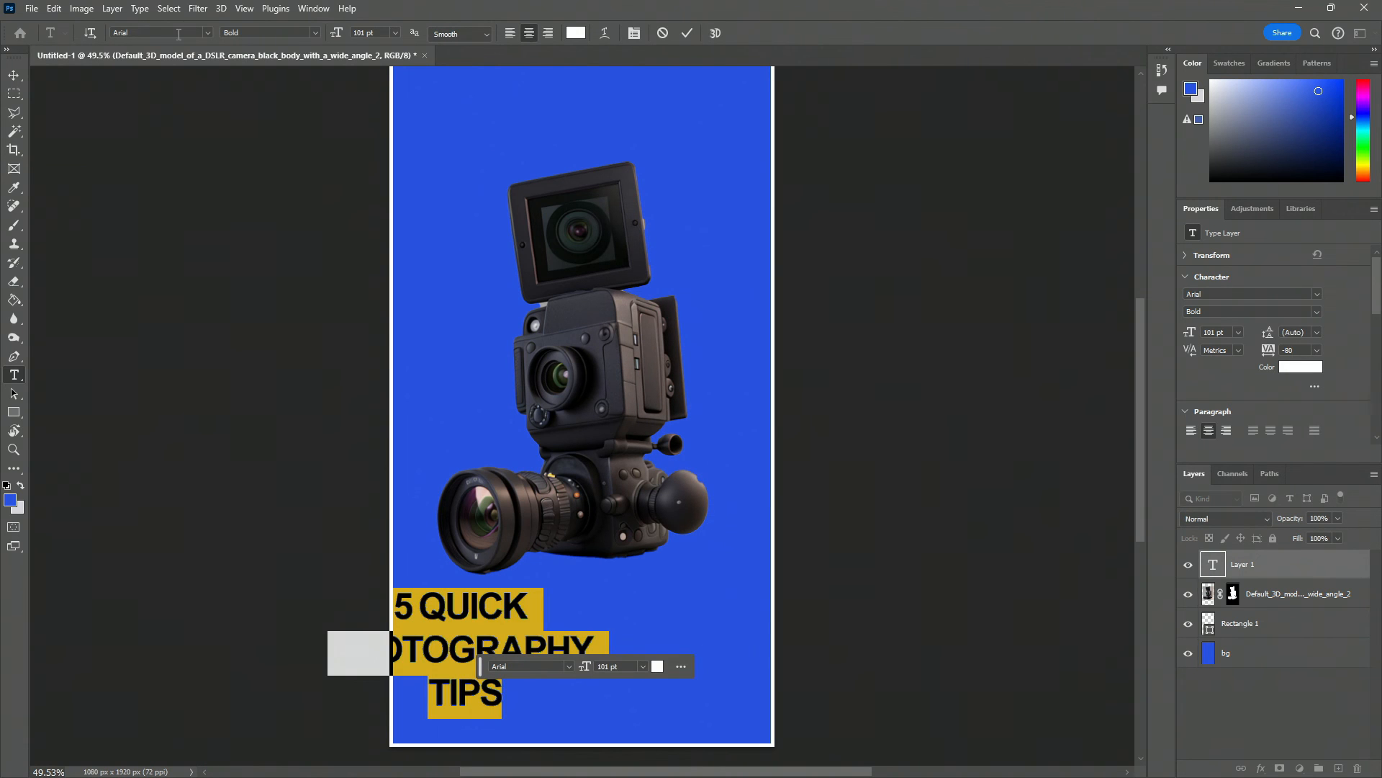
Step: Try the Inter and Lato fonts on the title, including the Lato Semibold style
type("inter")
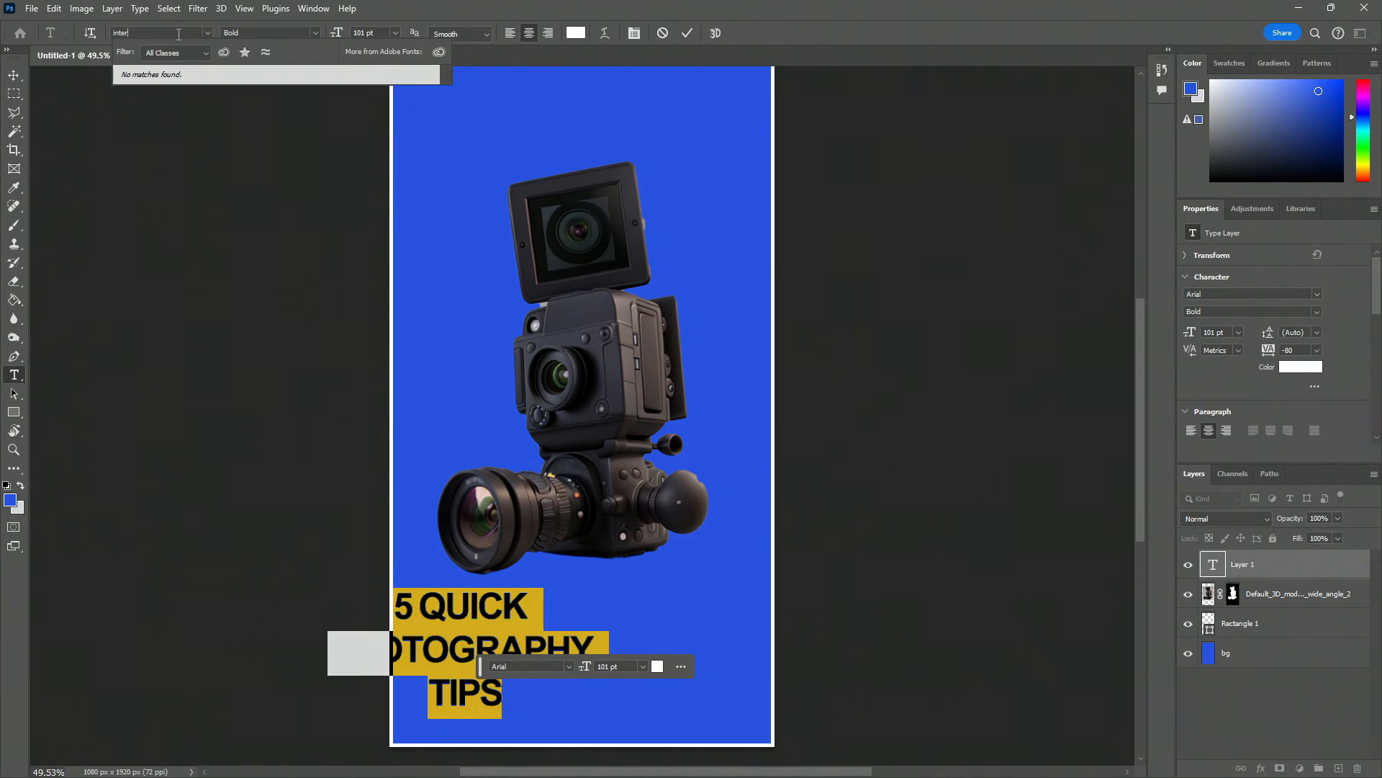
left_click(178, 34)
type("lato")
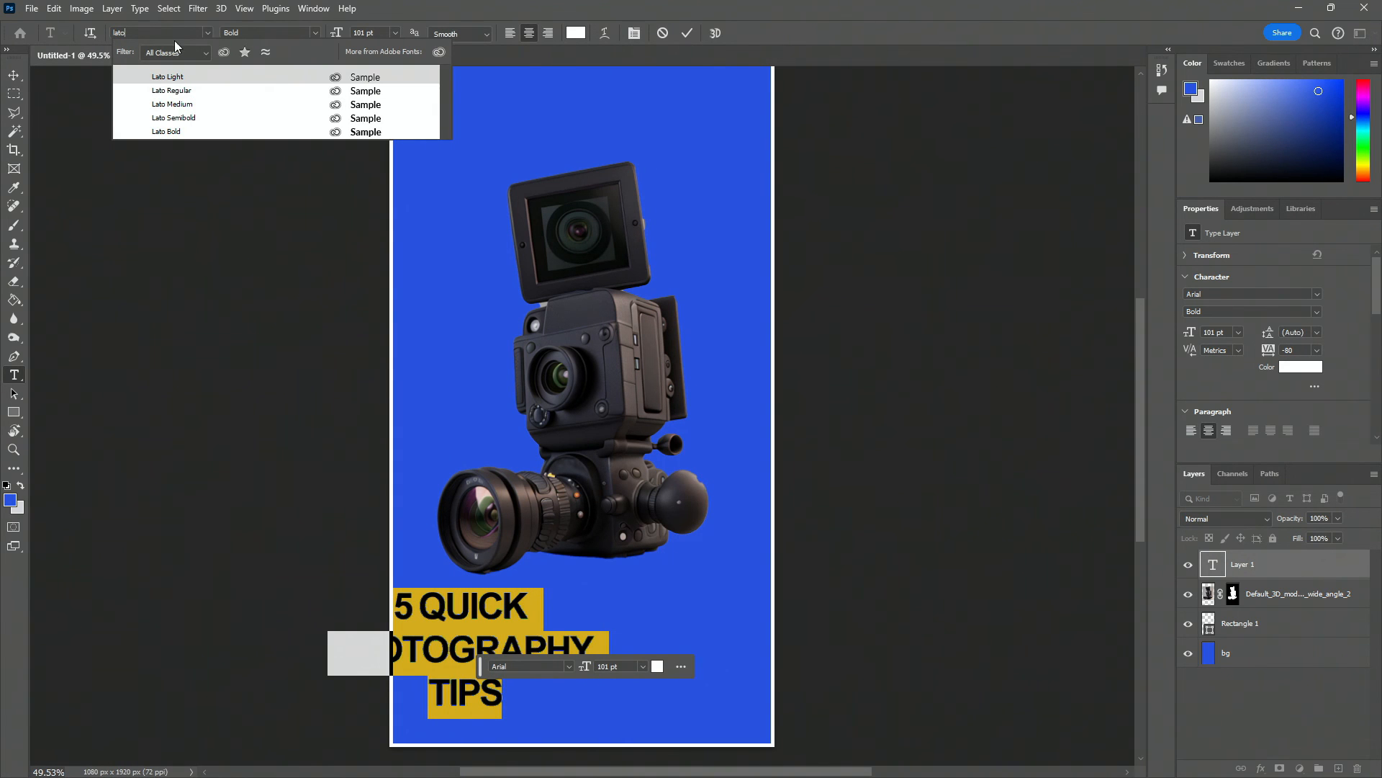
key("Return")
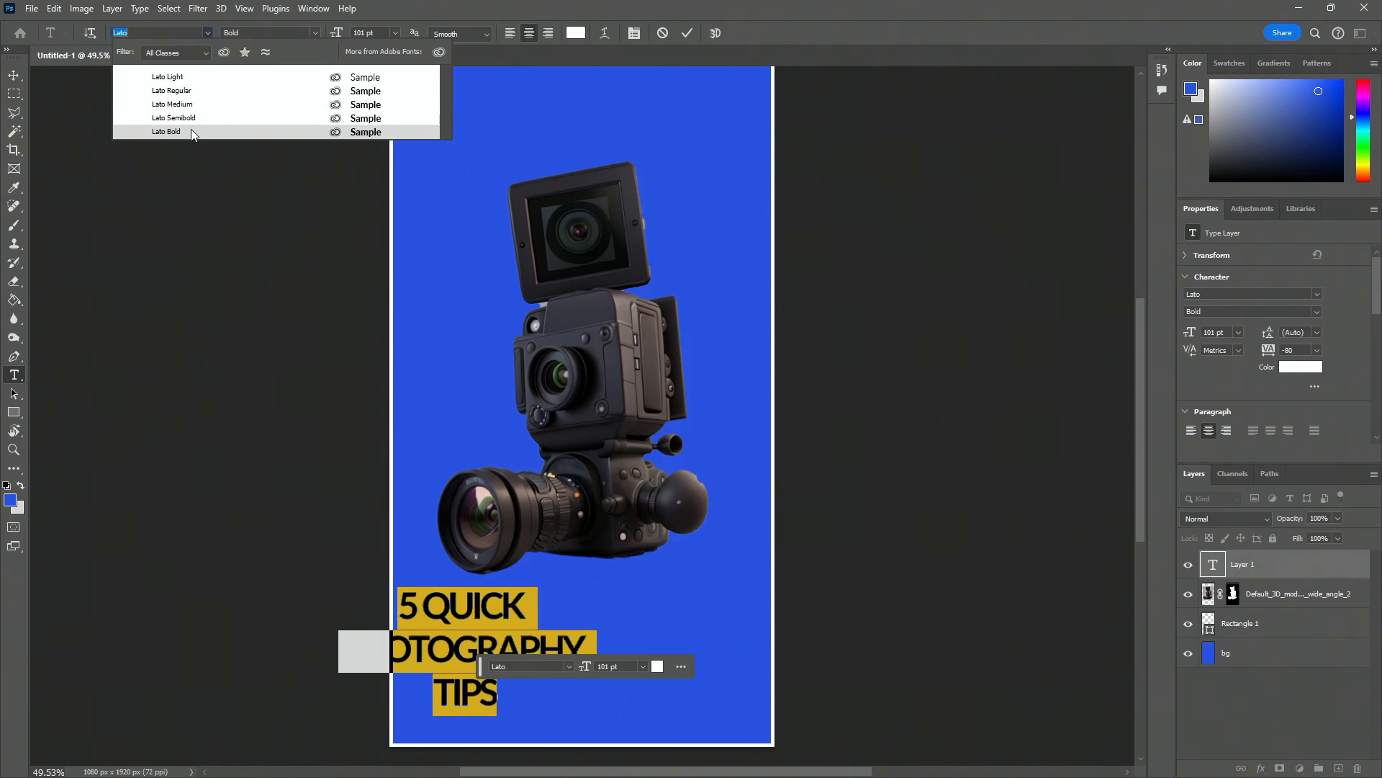
key("Up")
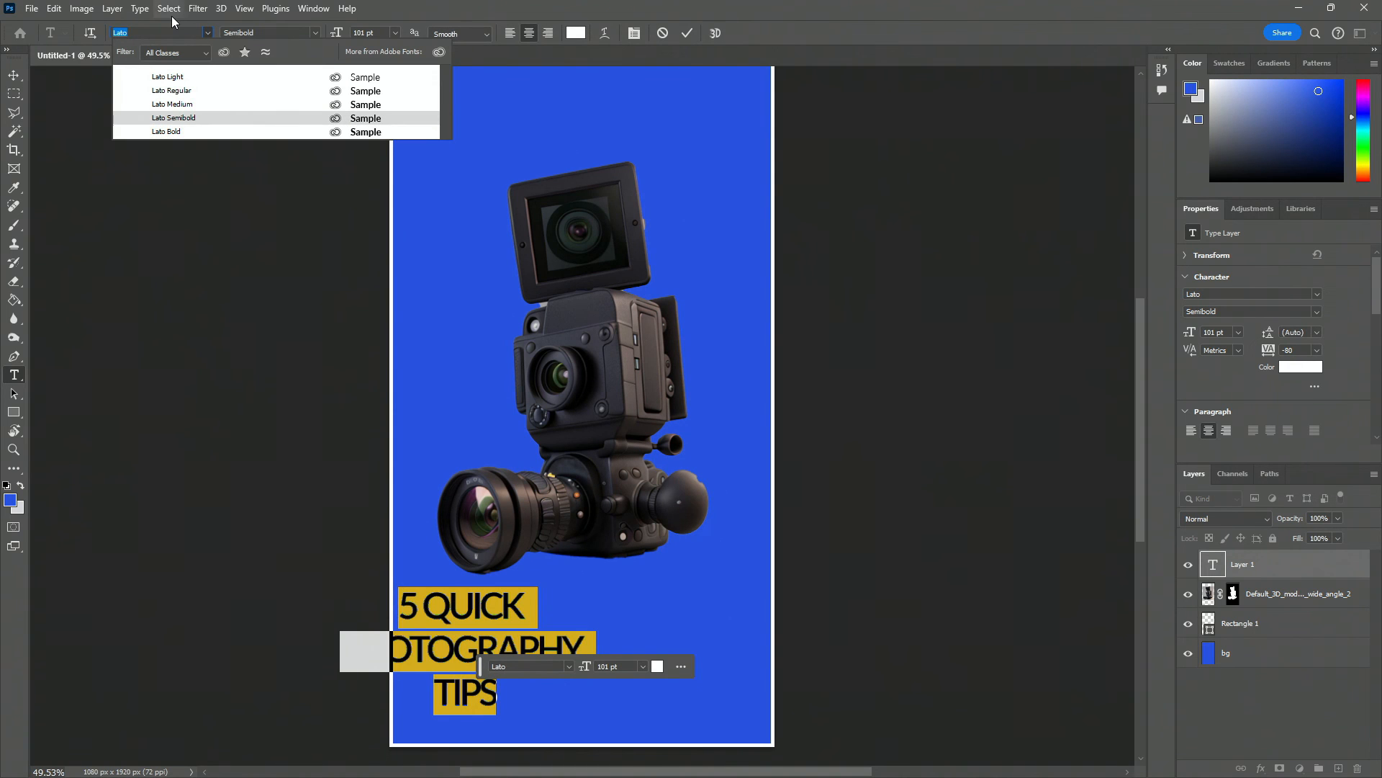
Step: Set the title's font to Arial Black and commit the text edit
type("arial")
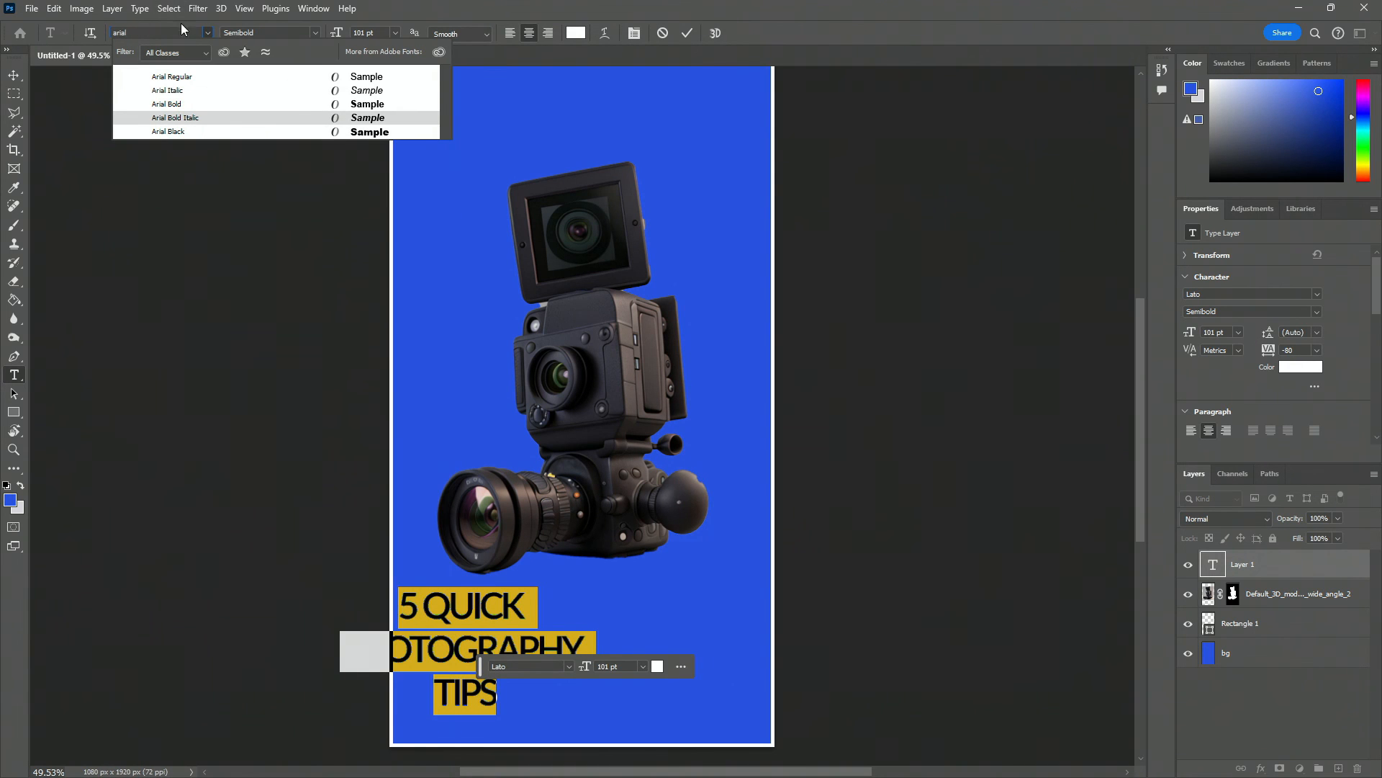
left_click(204, 129)
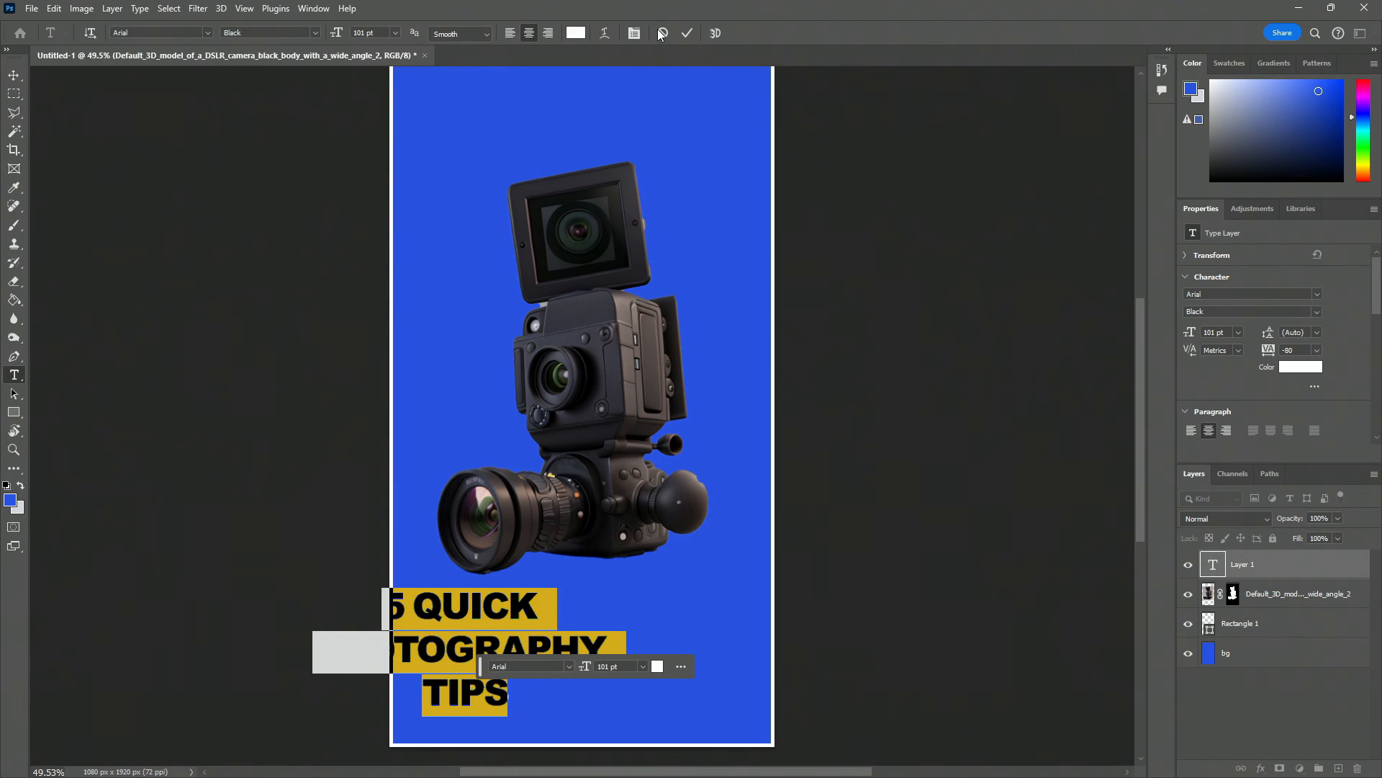
left_click(687, 33)
Step: Try aligning the title with the bg layer by horizontal centers, and undo that alignment
key("v")
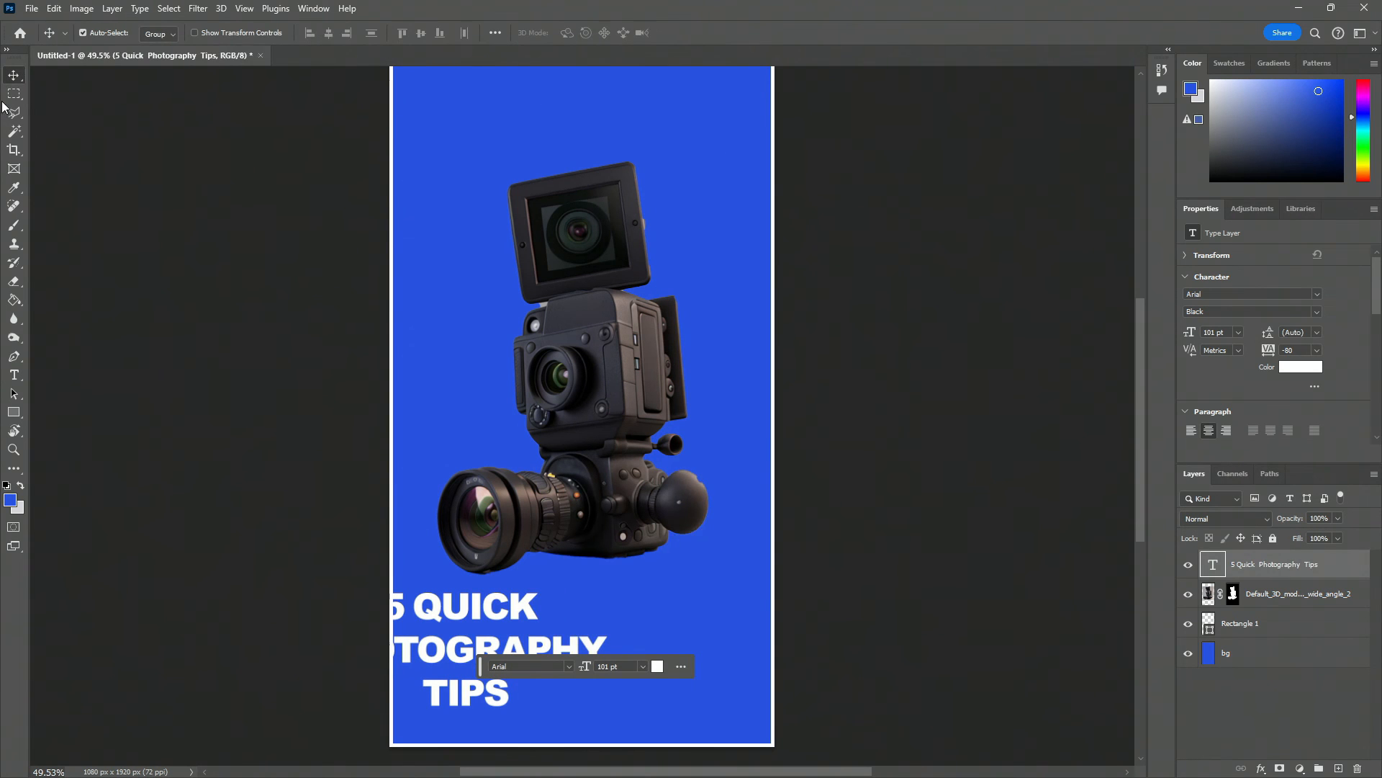
left_click(1224, 658, "ctrl")
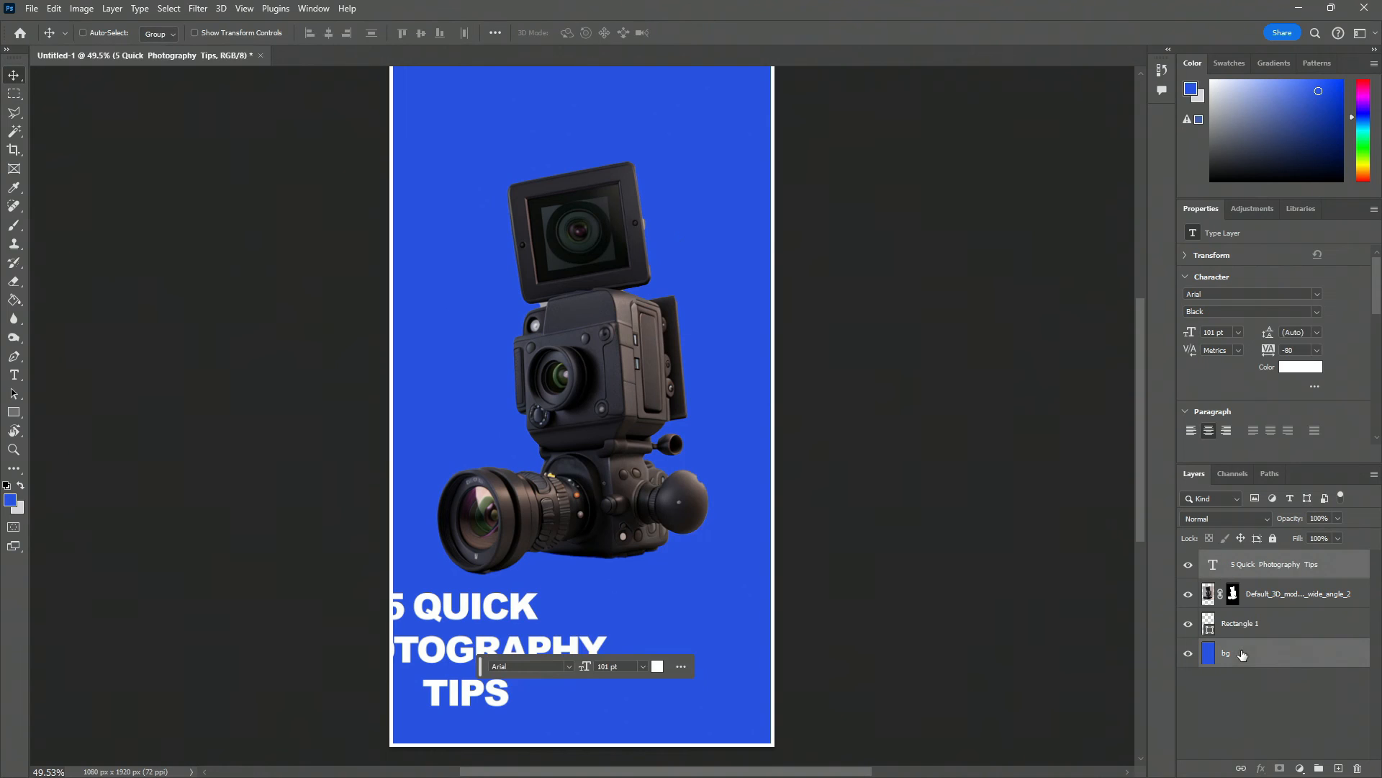
left_click(330, 34)
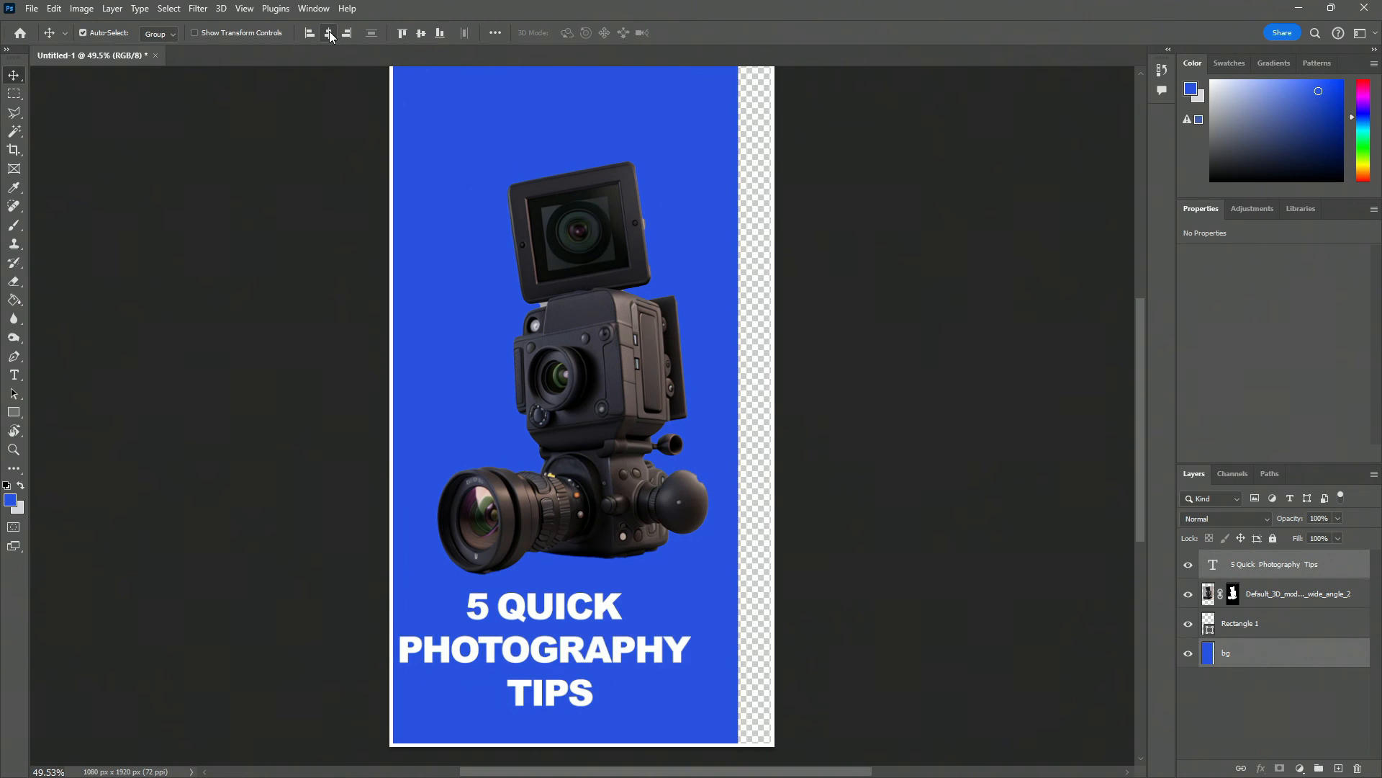
key("ctrl+z")
Step: Move the title horizontally to the middle of the canvas and set its font size to 111 pt
left_click_drag(512, 646, 642, 646)
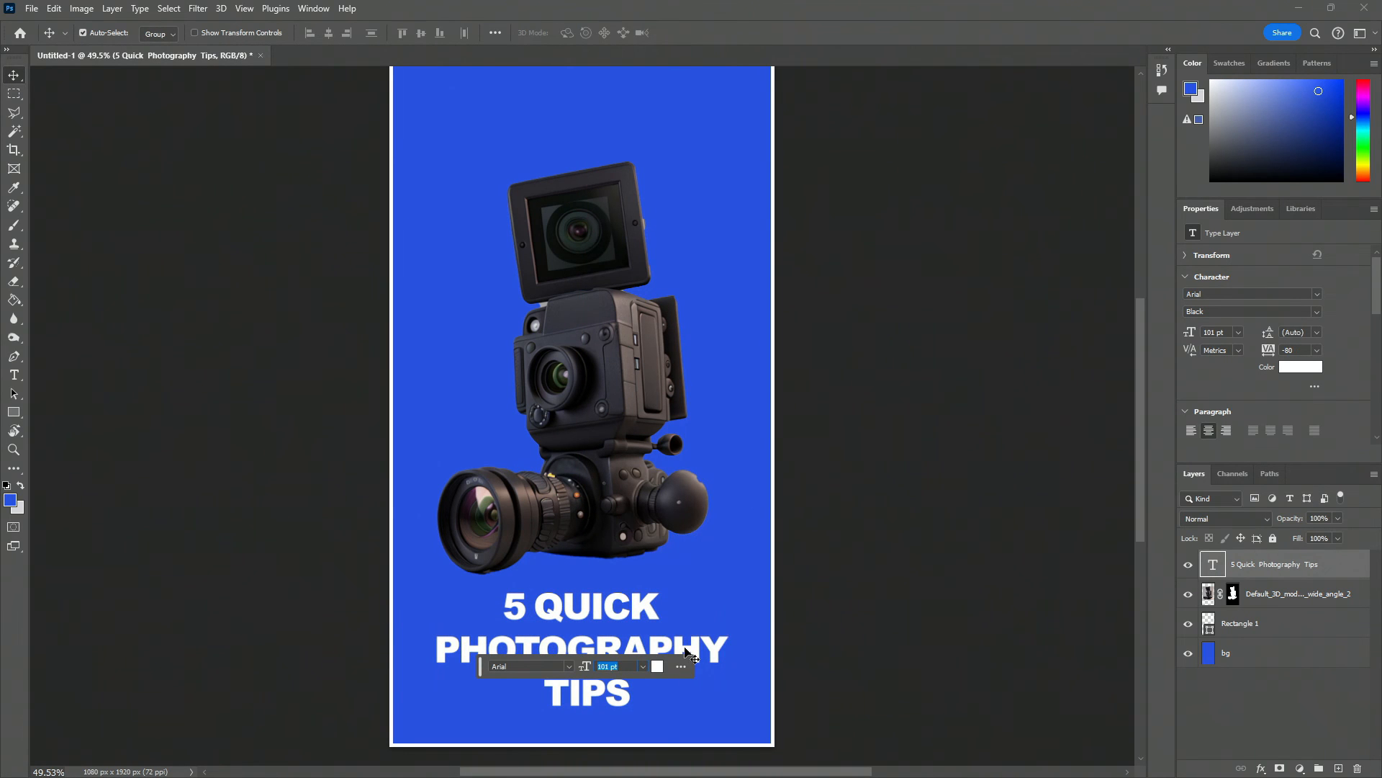
key("shift+Up")
key("shift+Up")
key("shift+Up")
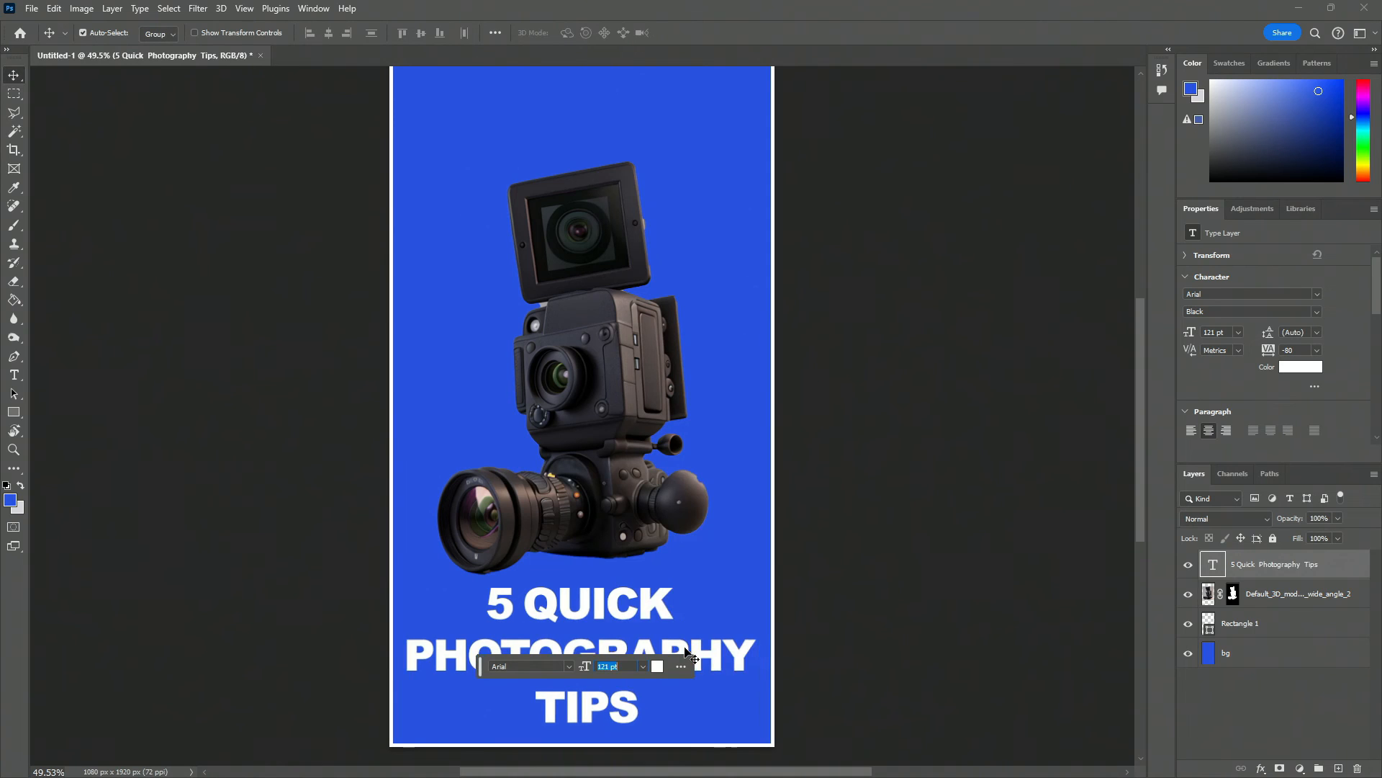
key("shift+Down")
key("shift+Down")
left_click(987, 497)
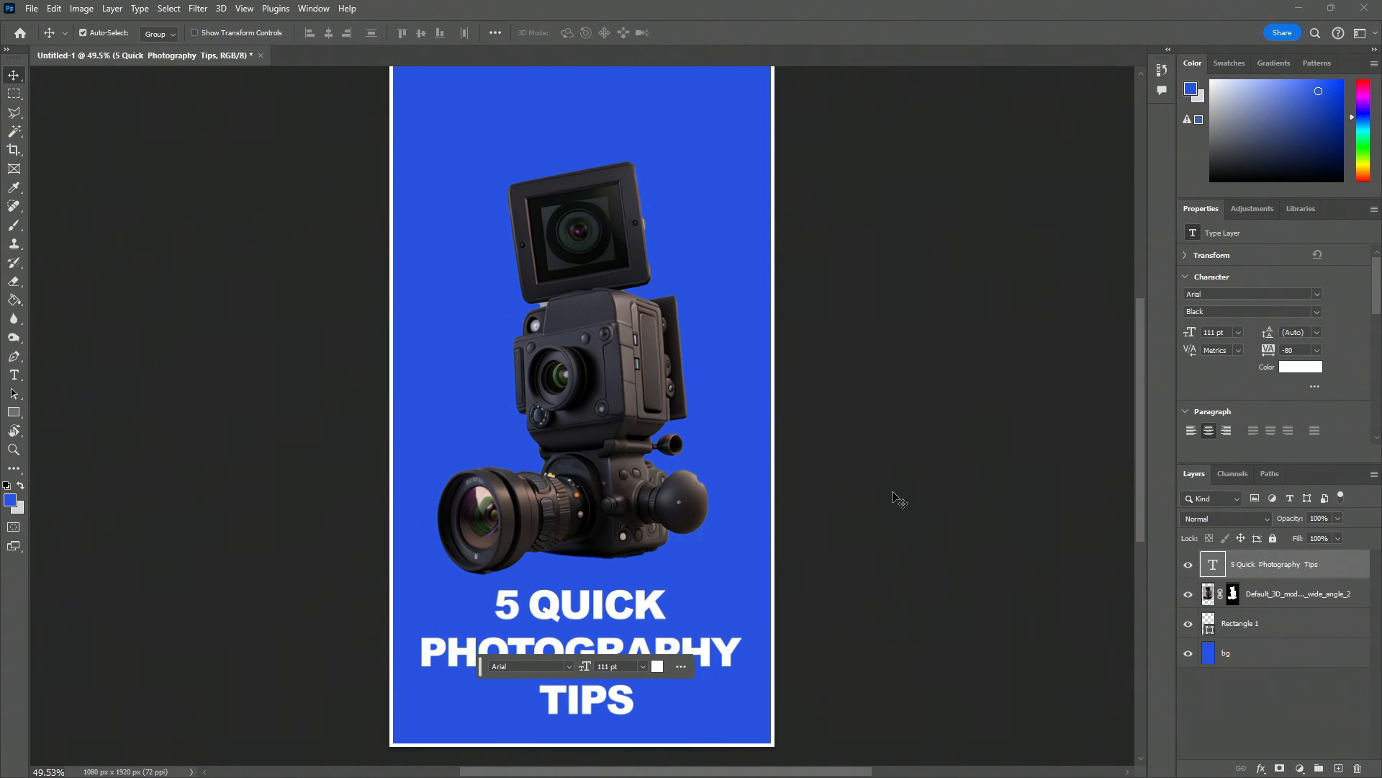
Step: Duplicate the title layer straight upward so the copy sits over the top of the camera
left_click(868, 488)
scroll(819, 494, "down", 2)
left_click(617, 619)
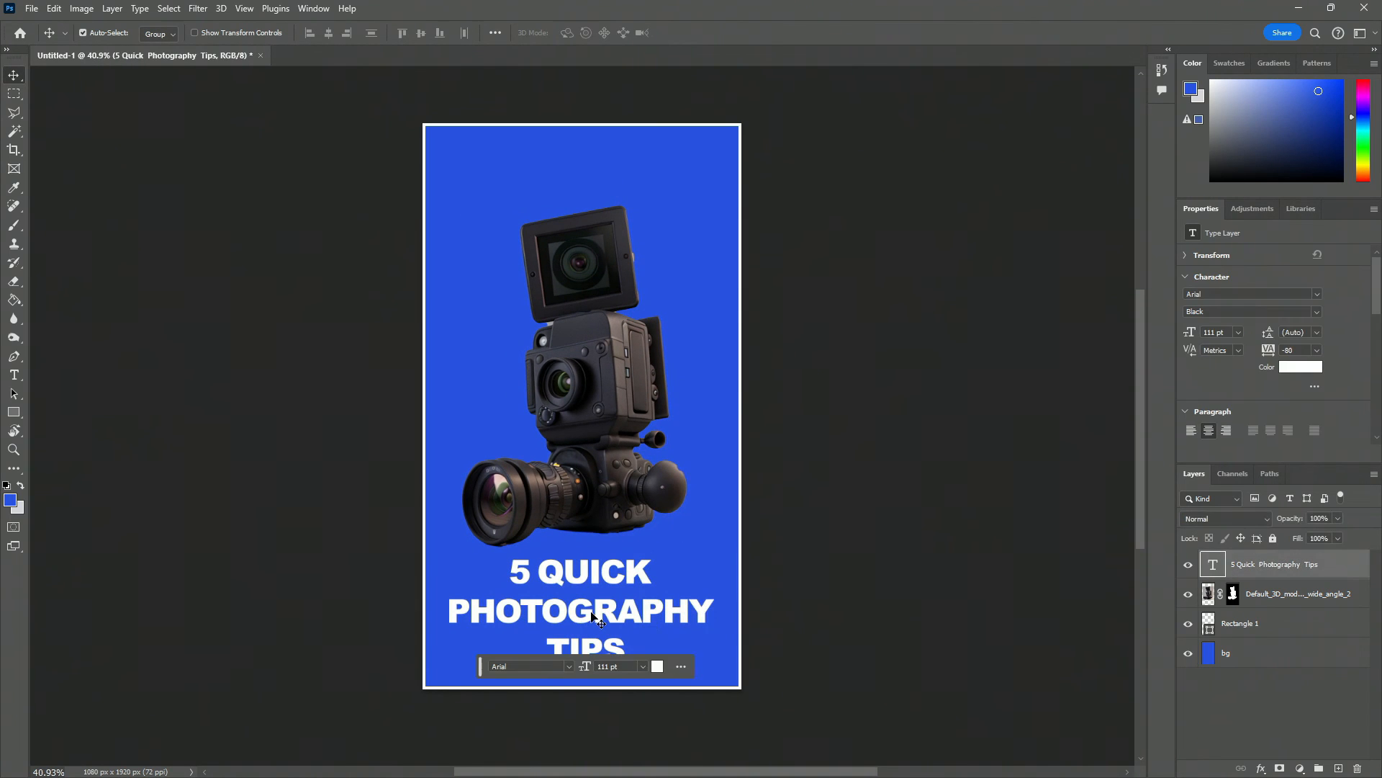
left_click_drag(636, 613, 634, 238)
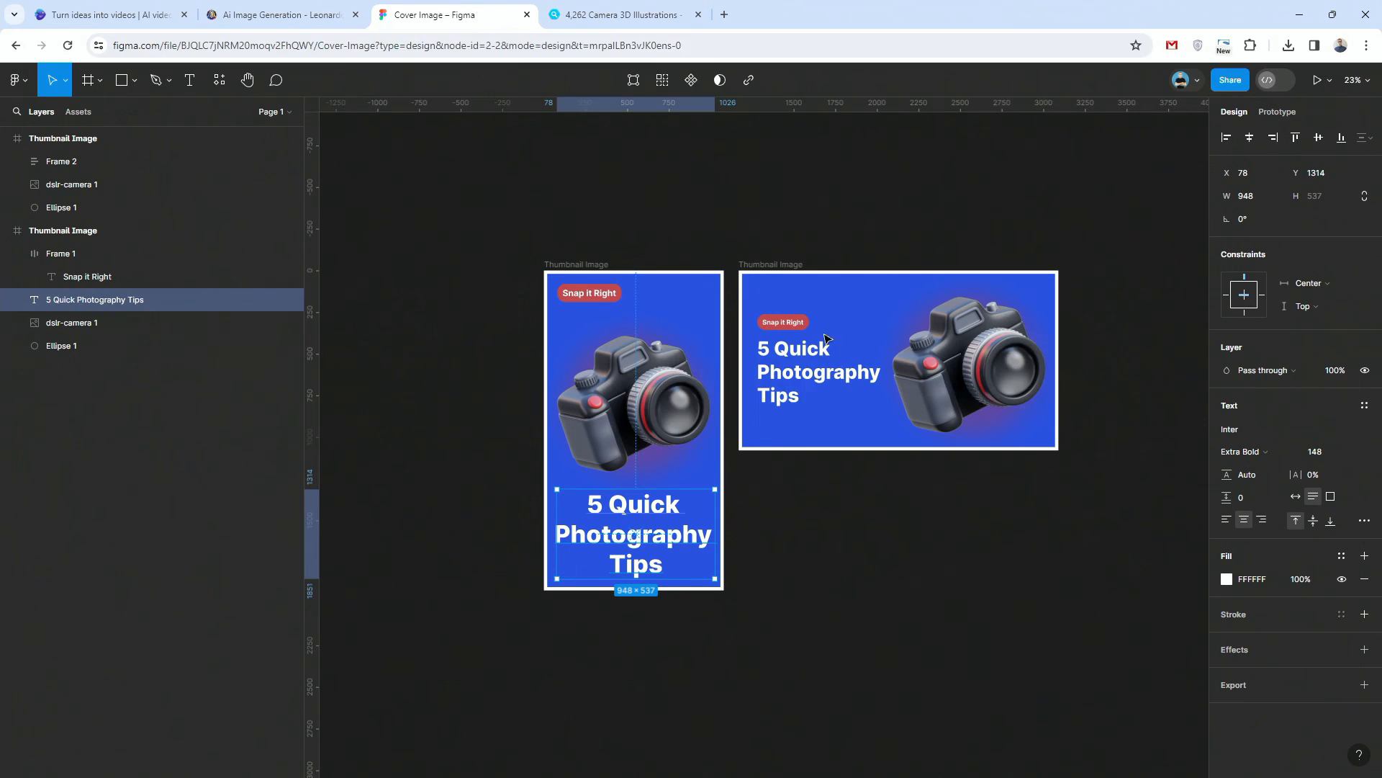
Step: Switch to Figma, select the "Snap it Right" badge on the portrait cover and open its fill color value
scroll(606, 279, "up", 4)
double_click(563, 324)
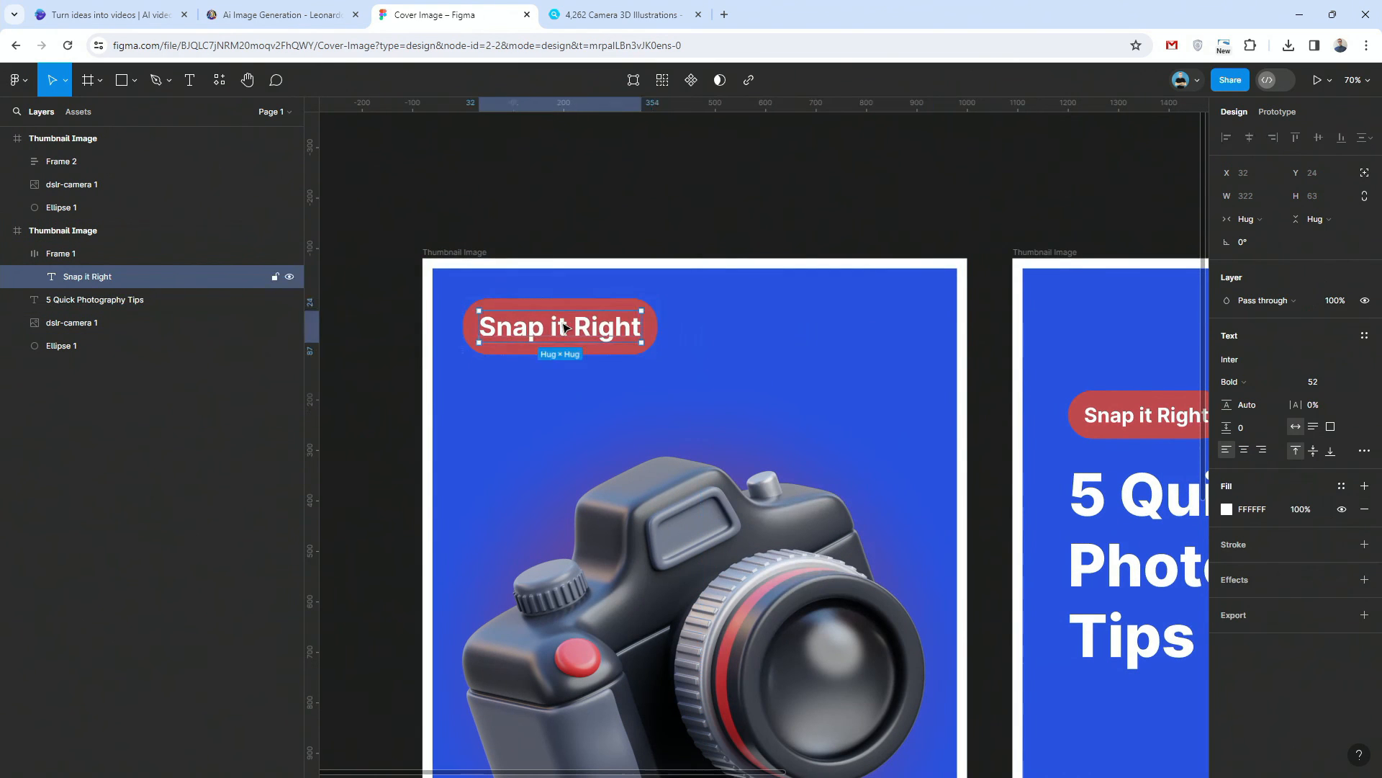
key("Escape")
left_click(691, 179)
left_click(633, 310)
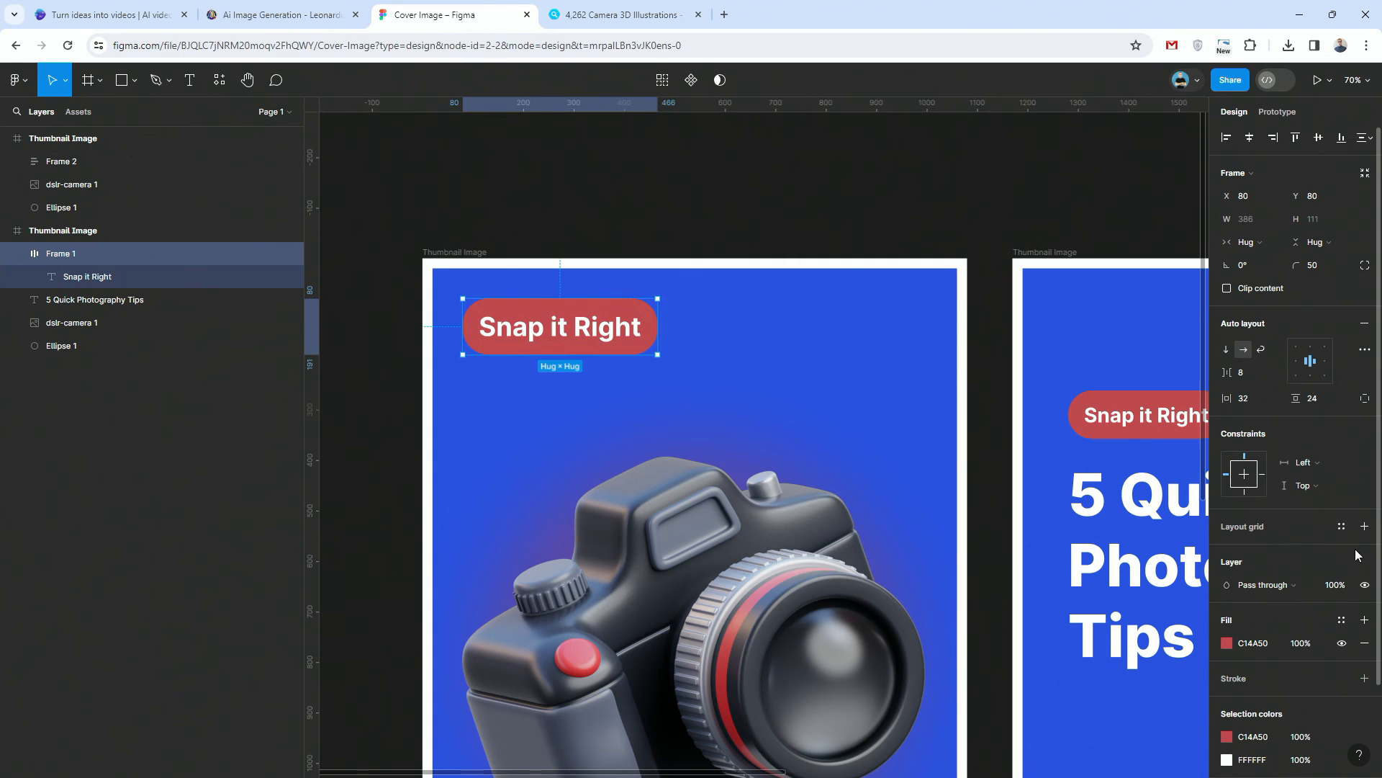
left_click(1279, 643)
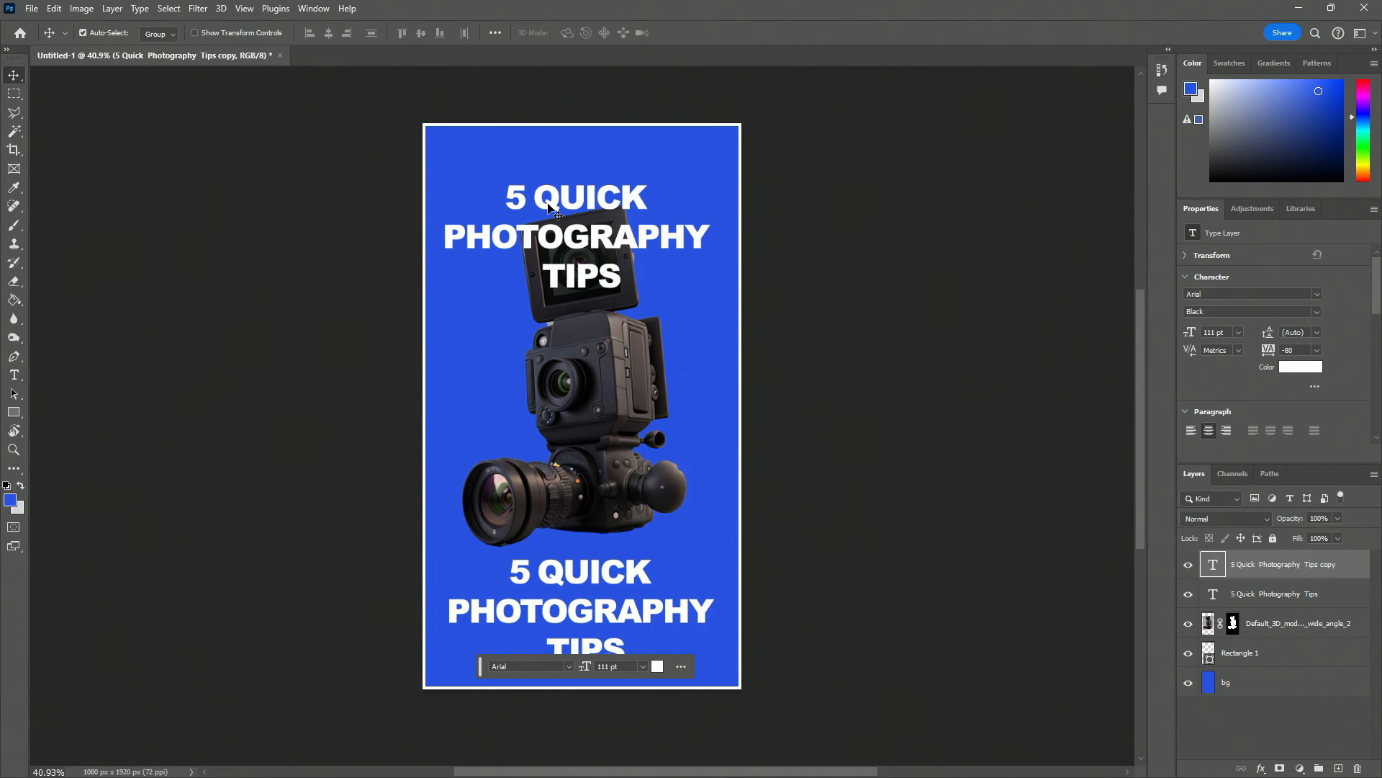
Step: Switch to Photoshop and replace the duplicated title's text with "SNAP IT RIGHT"
double_click(548, 207)
left_click(589, 198)
key("ctrl+a")
type("SNAP IT WIR")
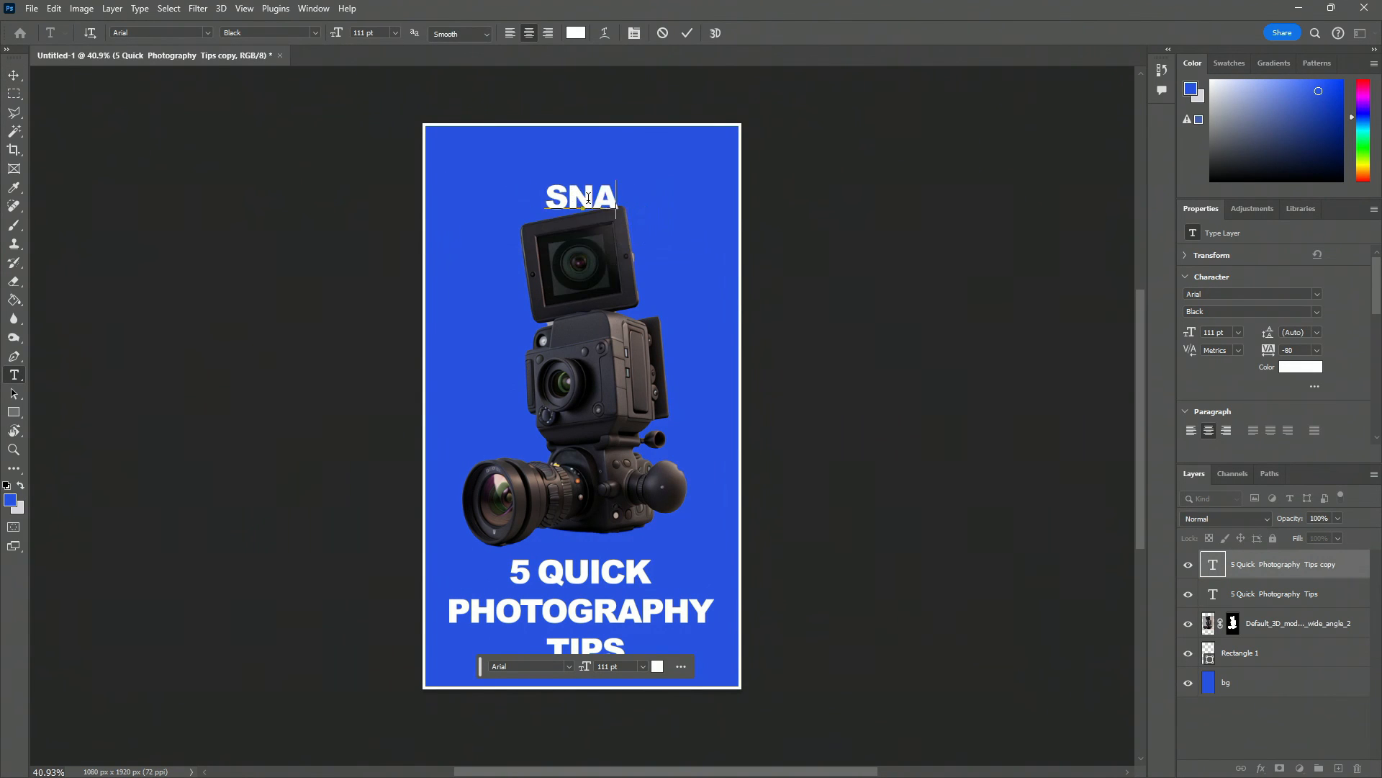
key("BackSpace")
key("BackSpace")
key("BackSpace")
key("BackSpace")
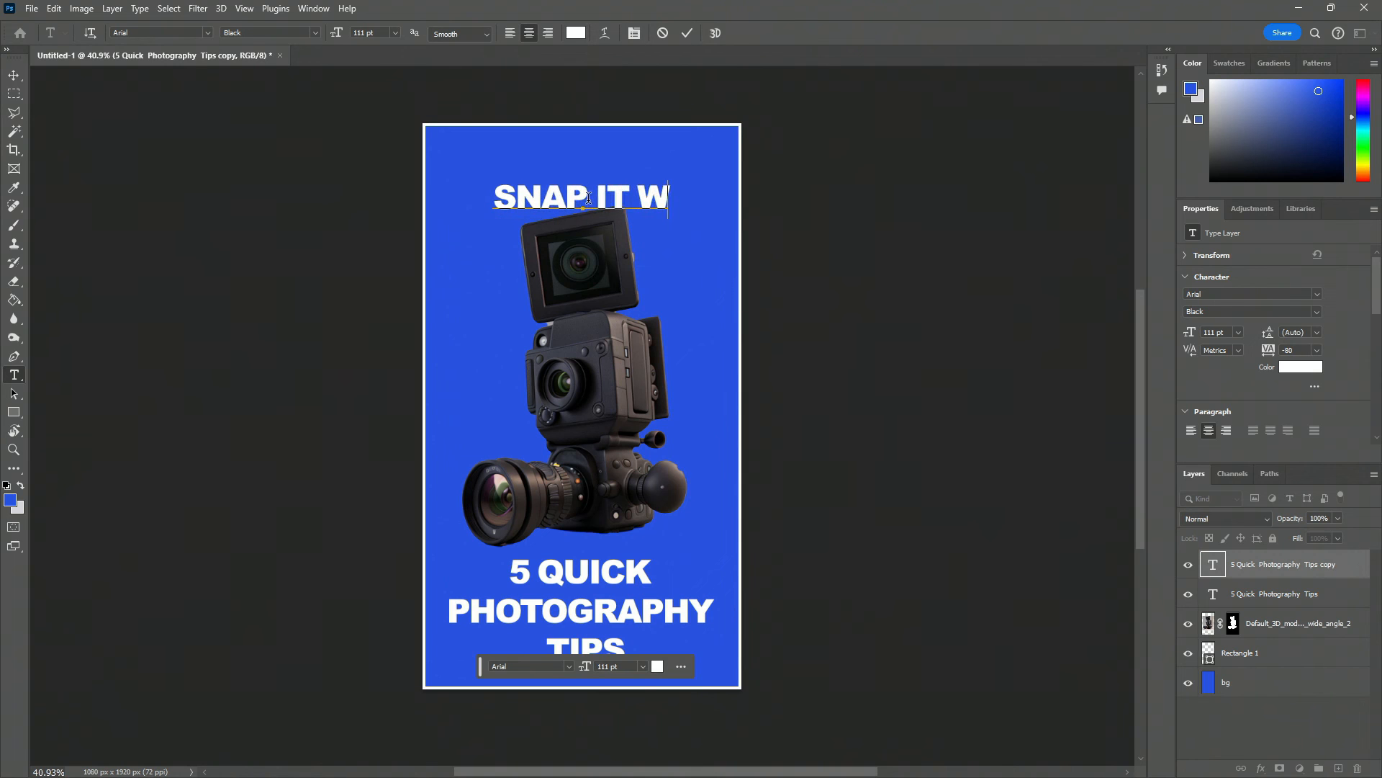
type("RIGHT")
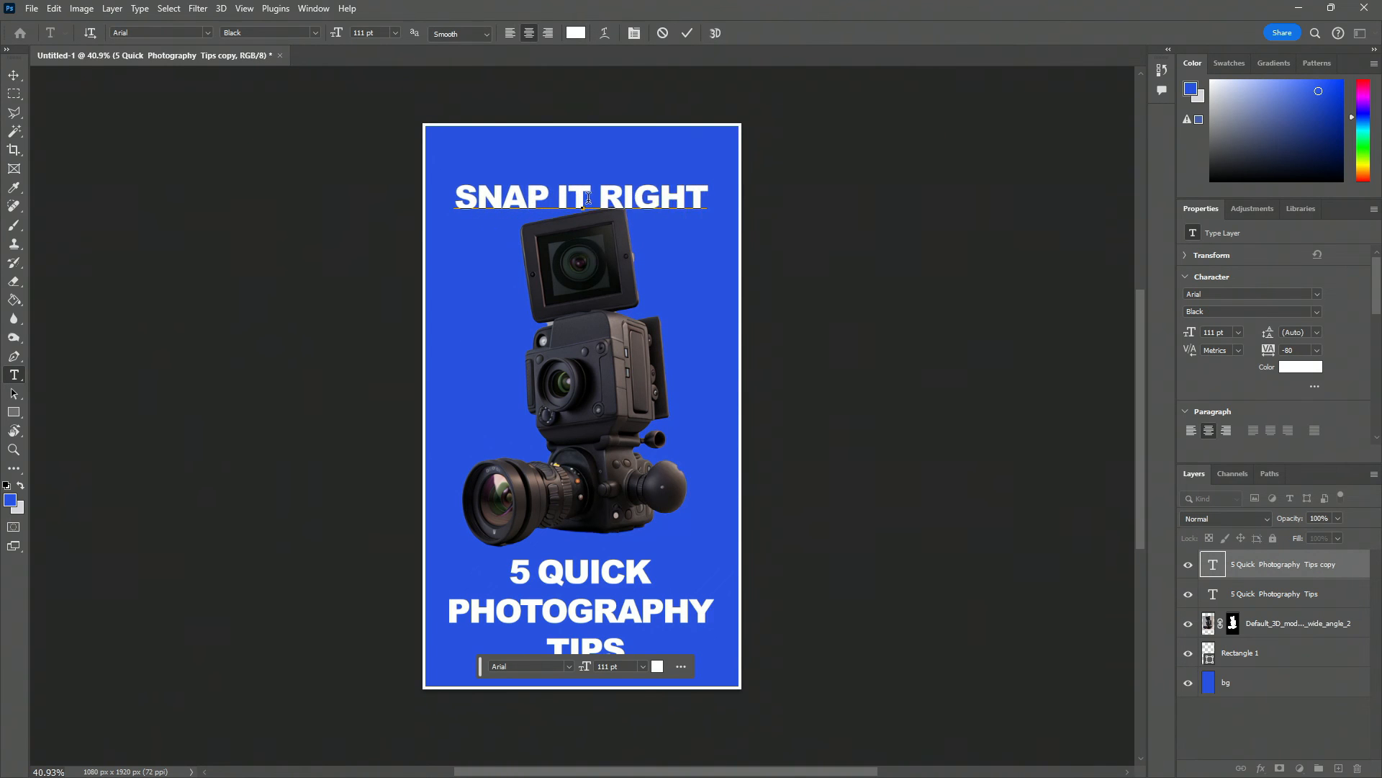
Step: Set the "SNAP IT RIGHT" text size to 51 pt, commit it and activate the Rectangle tool
key("ctrl+a")
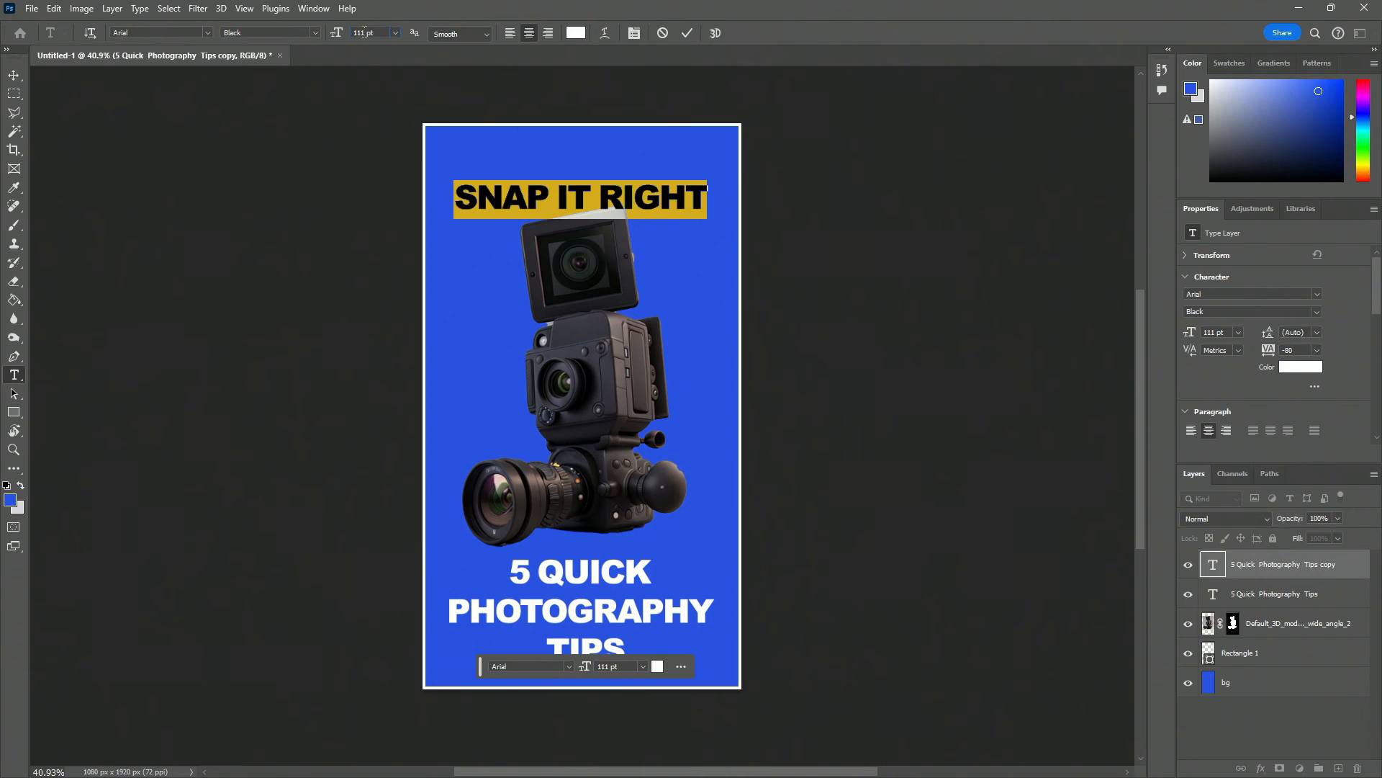
left_click(363, 32)
type("41")
key("Return")
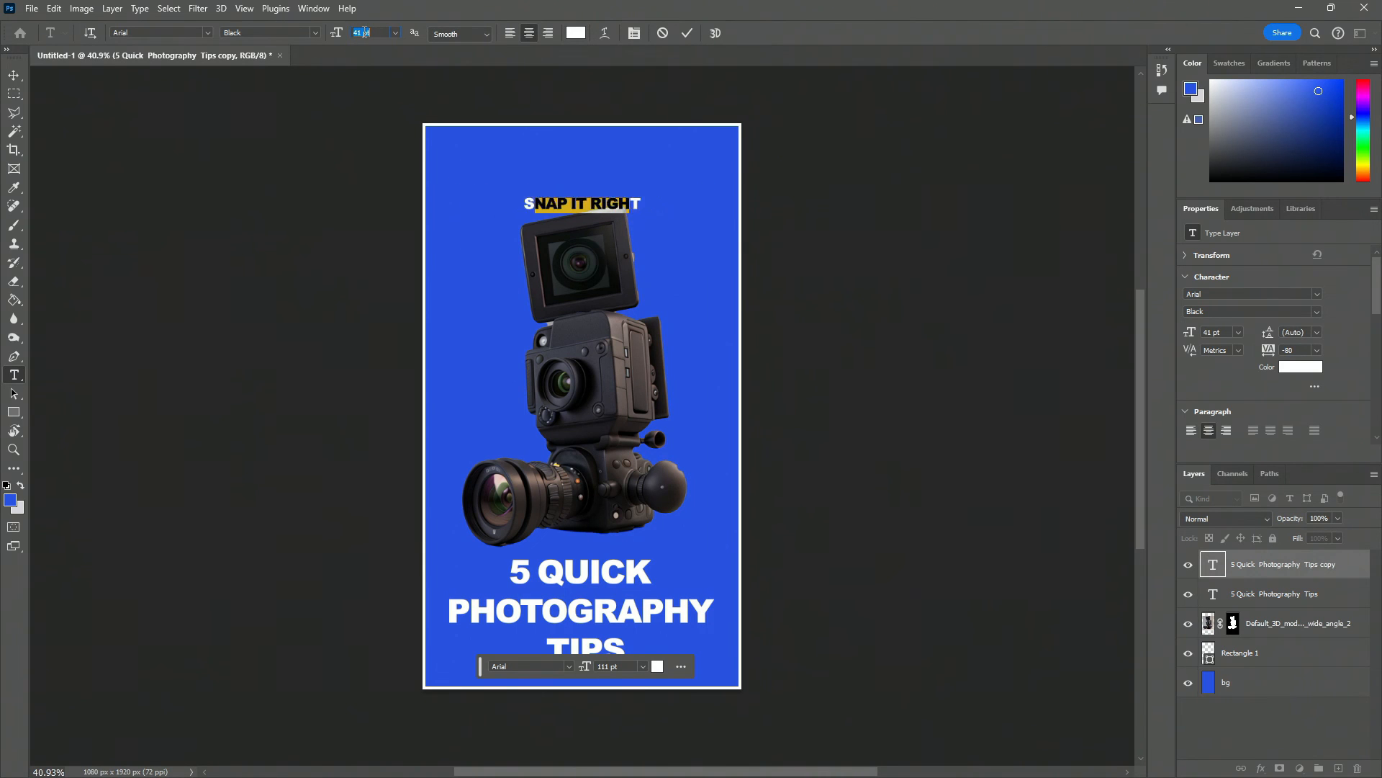
type("51")
key("Return")
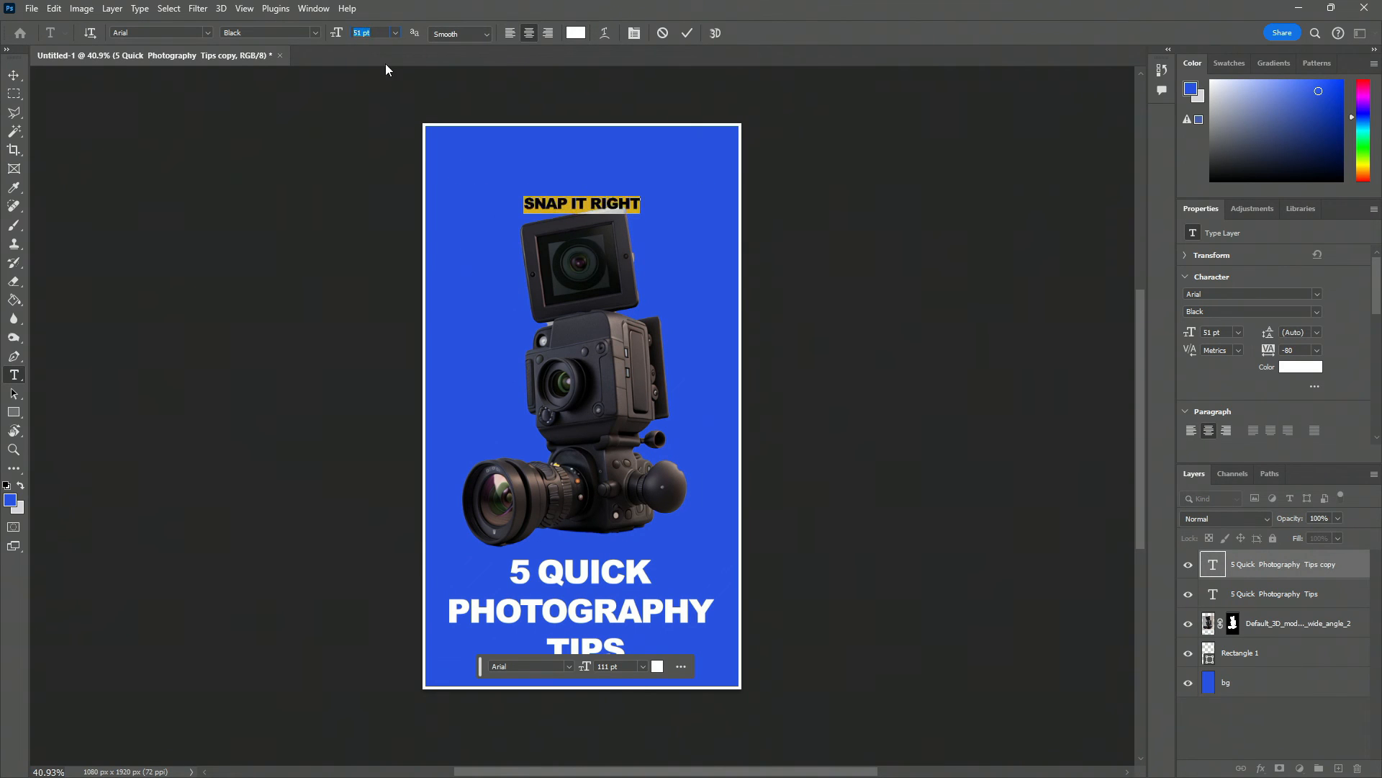
left_click(380, 138)
left_click(14, 412)
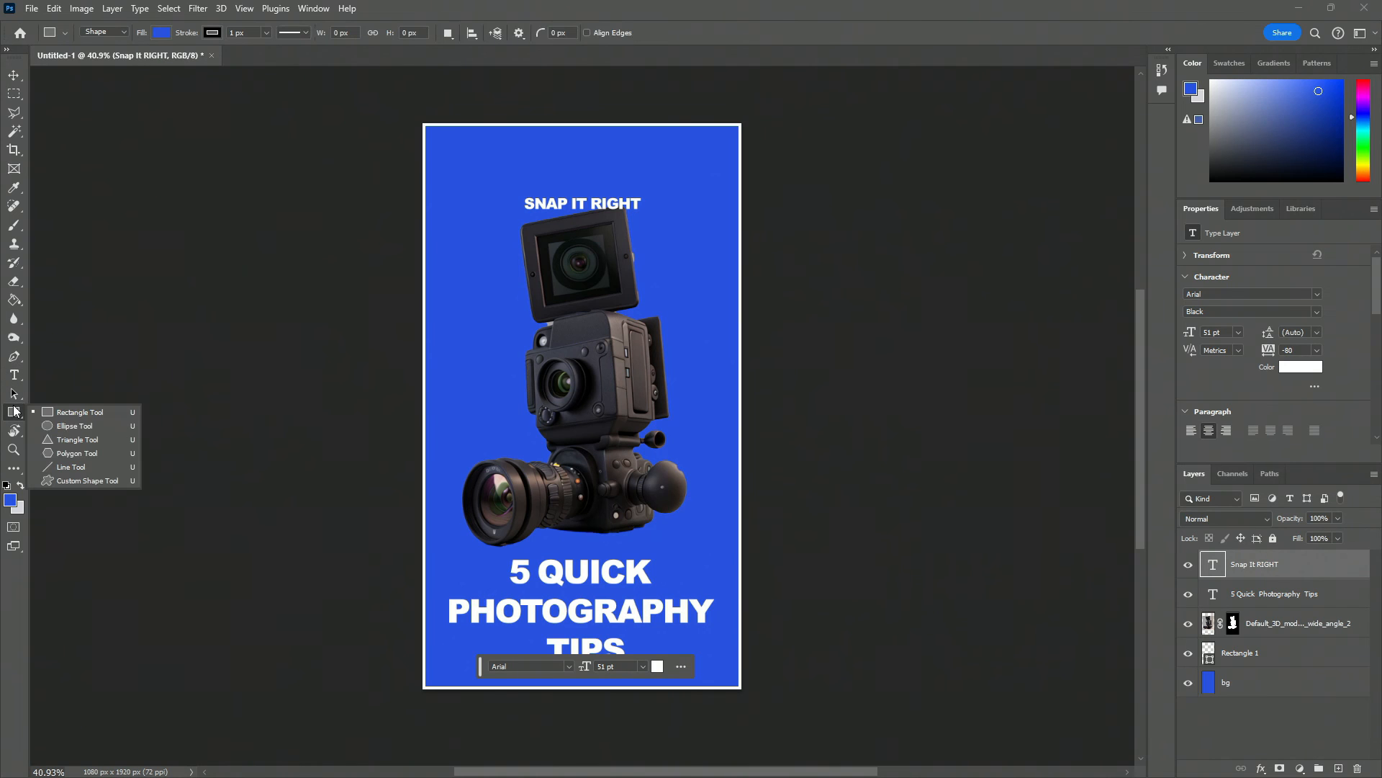
left_click(72, 412)
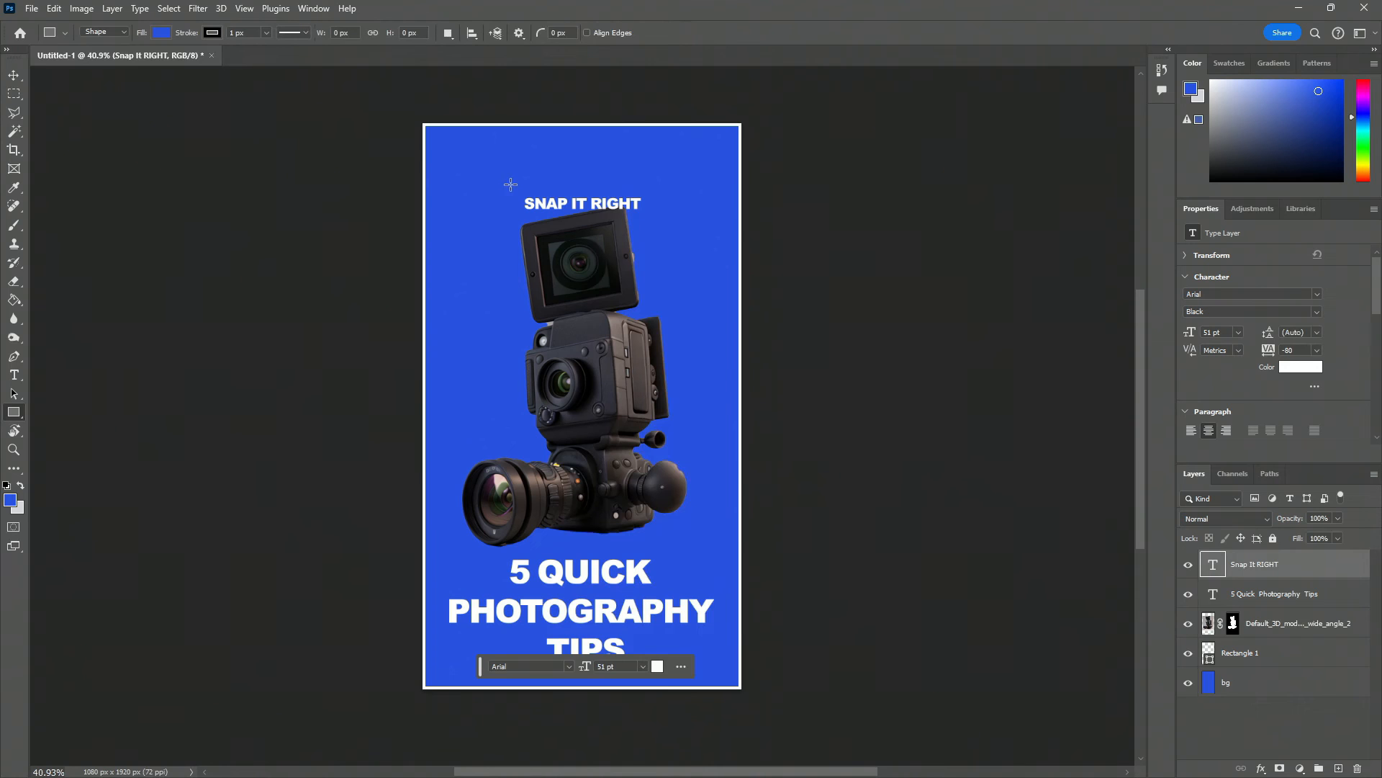
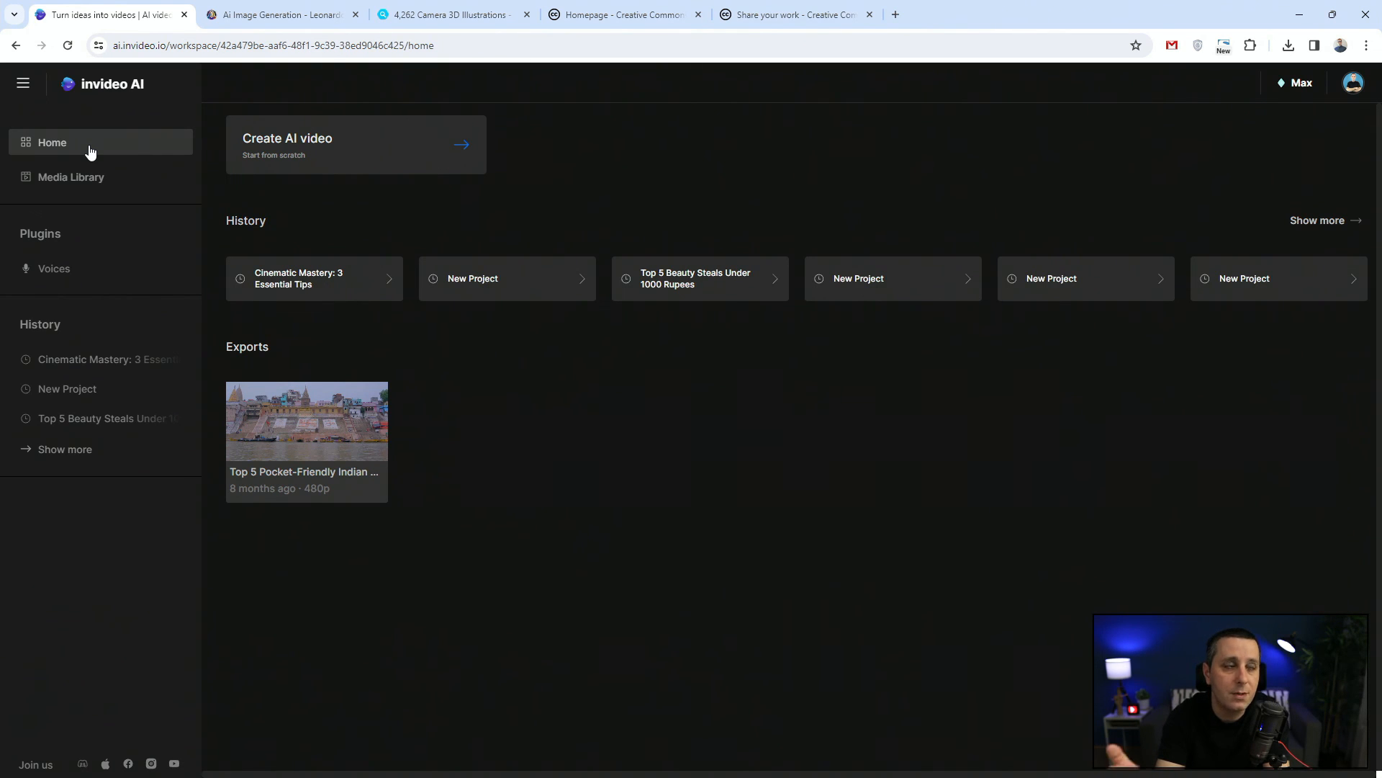
Step: Switch to the browser and view the Leonardo.Ai camera generations and the IconScout camera 3D illustrations
left_click(325, 9)
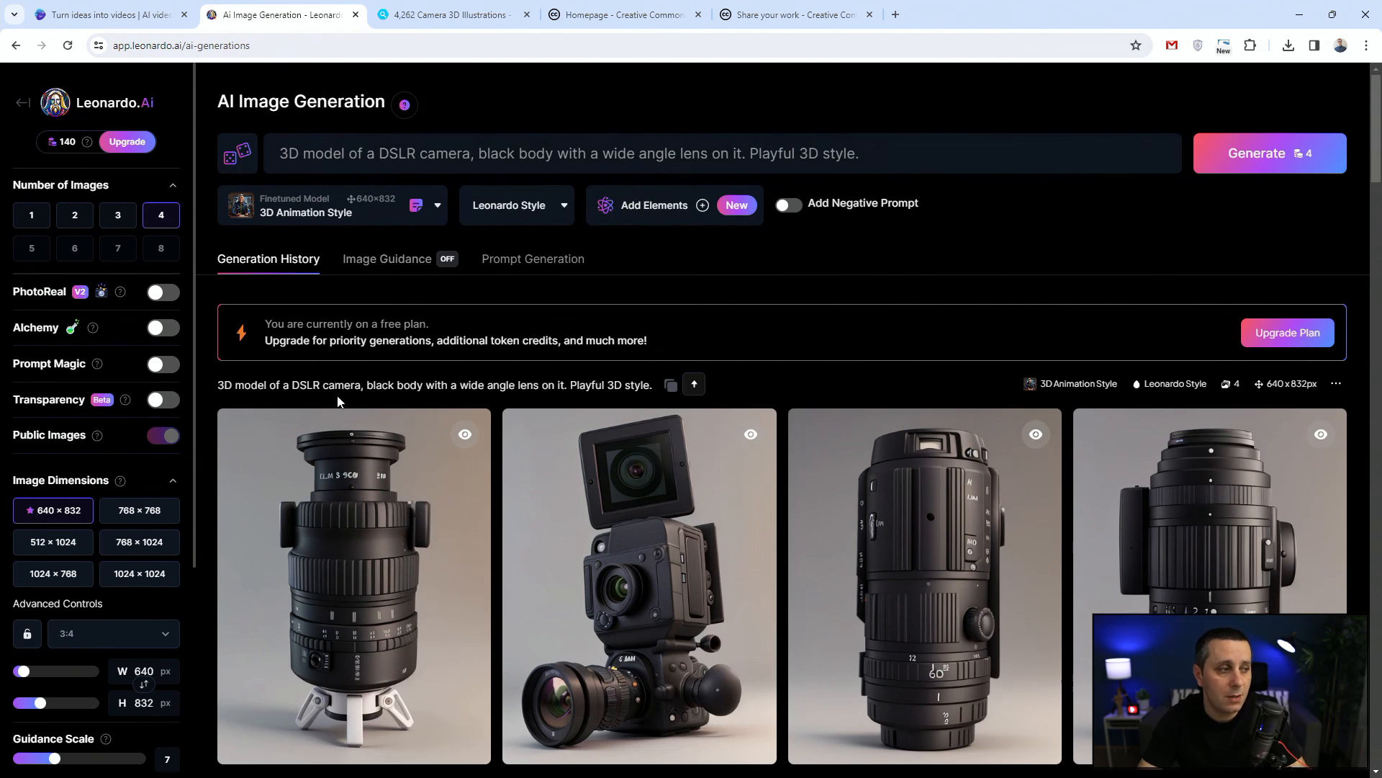
mouse_move(605, 538)
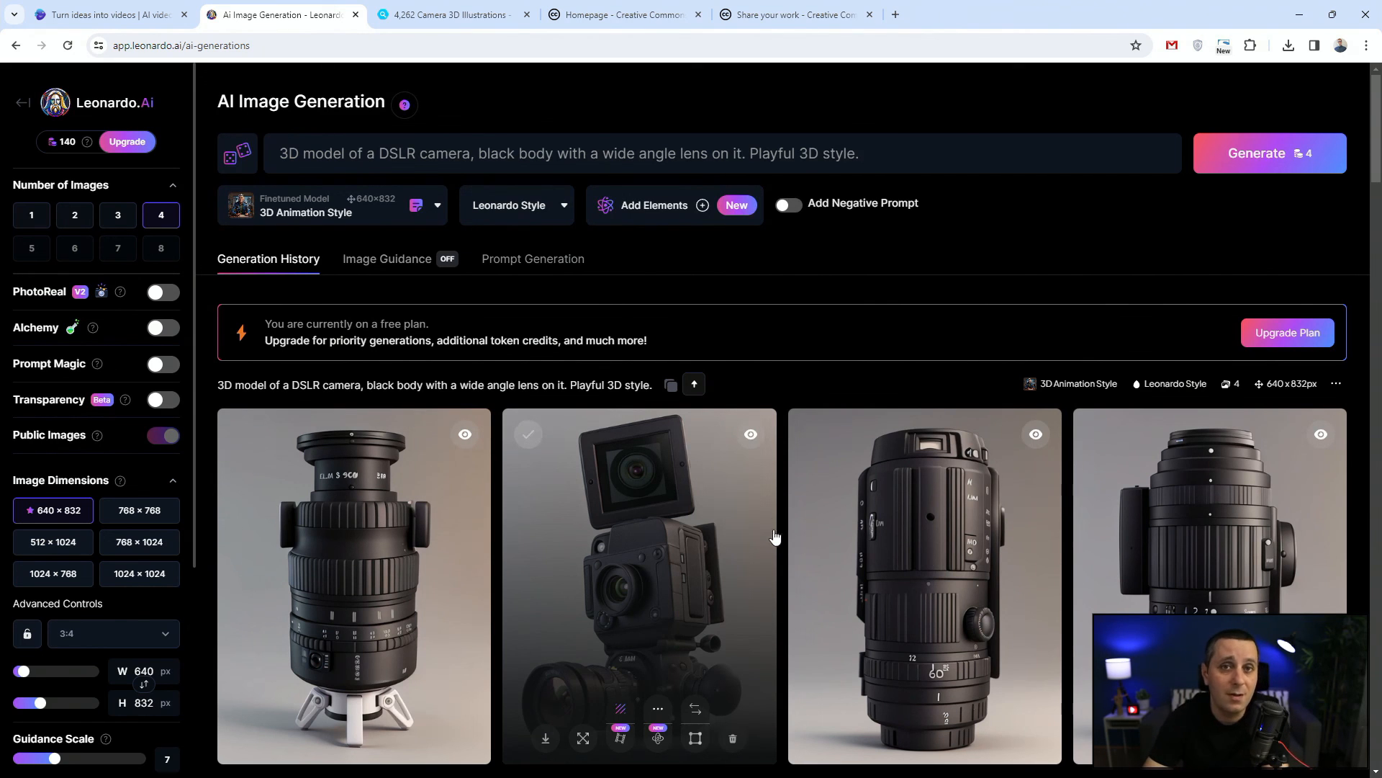
left_click(472, 8)
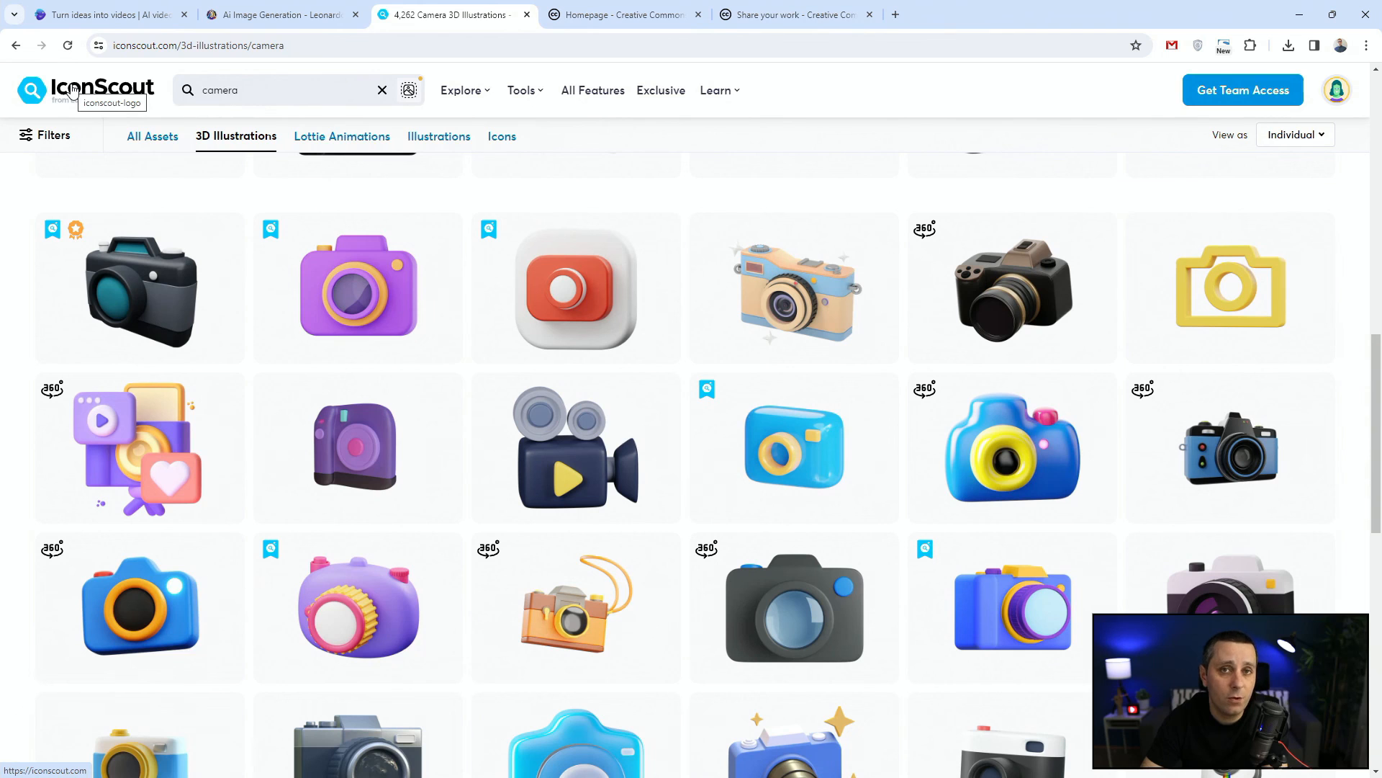
Step: View the Leonardo.Ai image generation page and the invideo AI workspace home
left_click(245, 5)
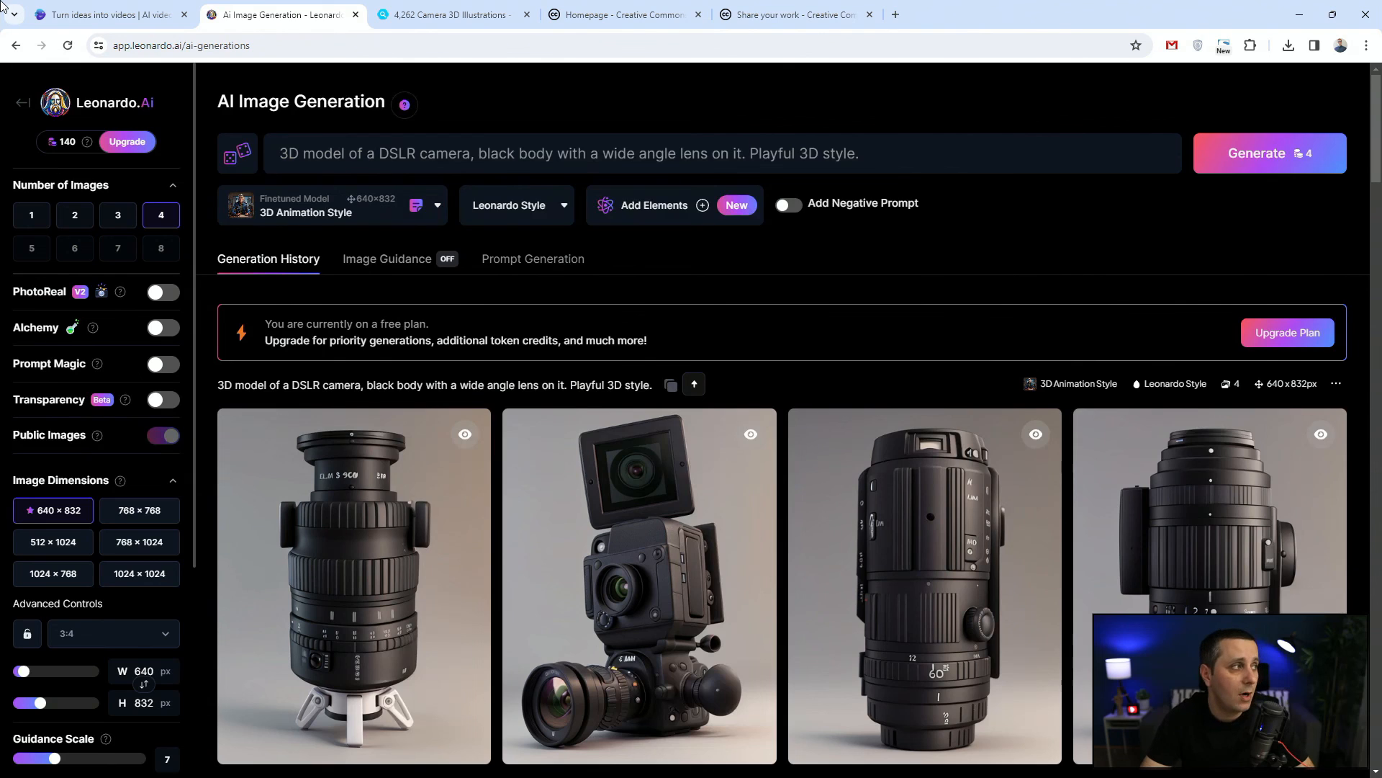
left_click(59, 11)
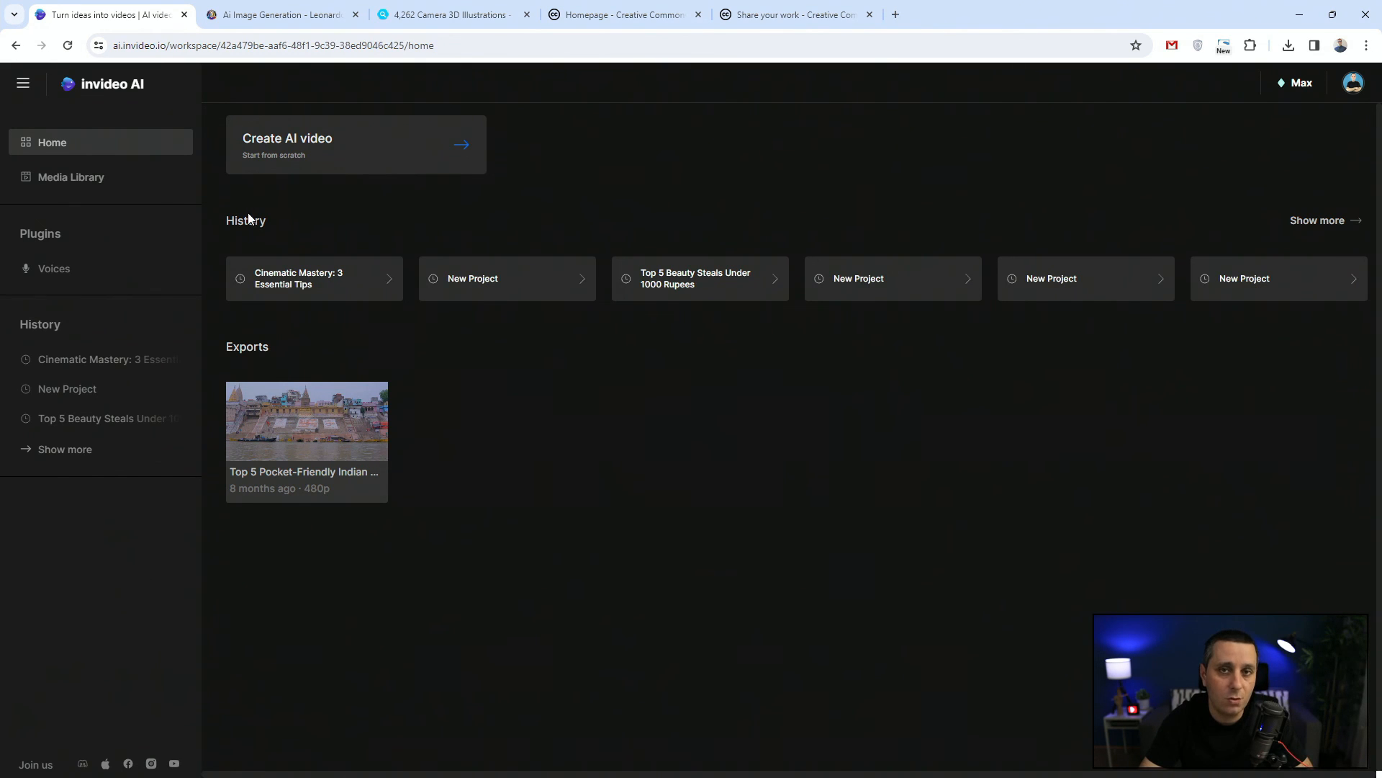
Step: Look over the Creative Commons homepage and the CC platforms listed on its Share Your Work page
left_click(600, 9)
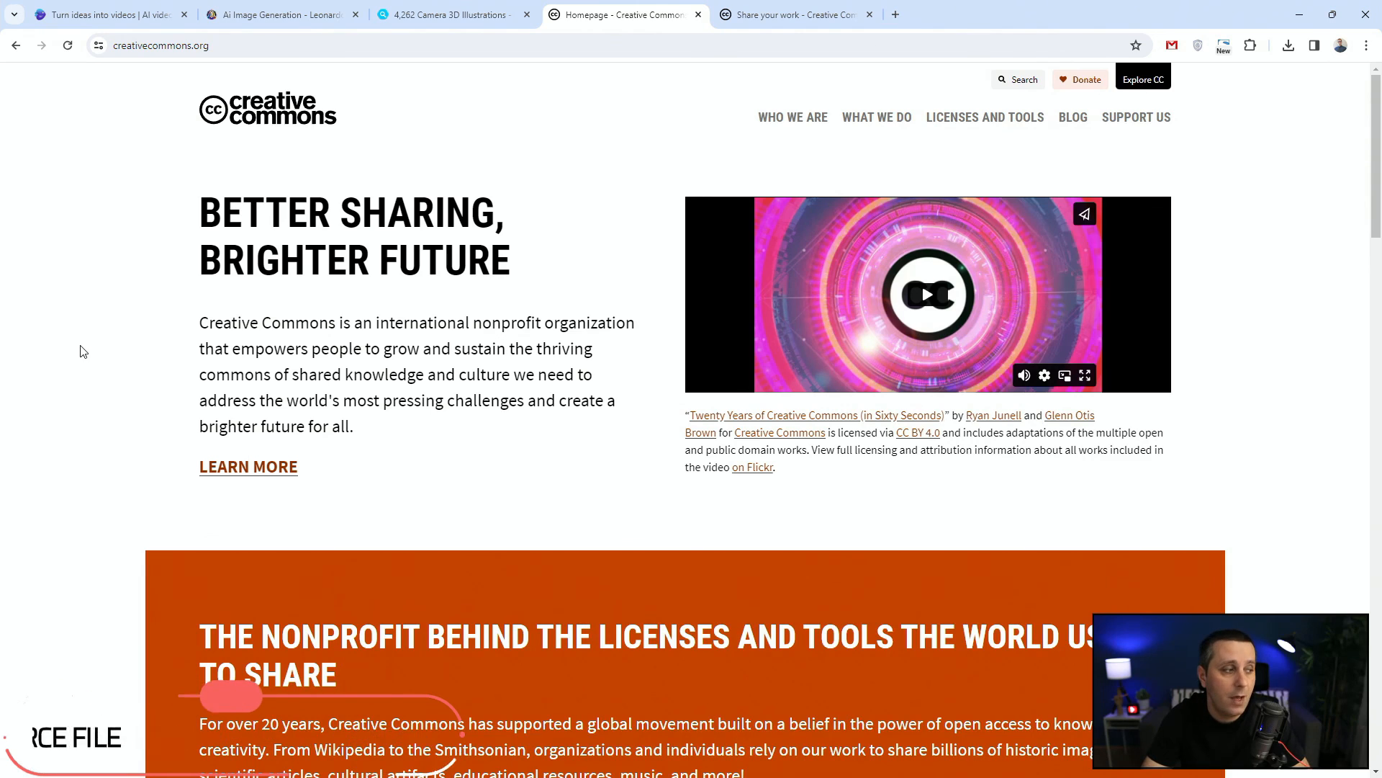
scroll(82, 350, "down", 10)
scroll(84, 352, "up", 10)
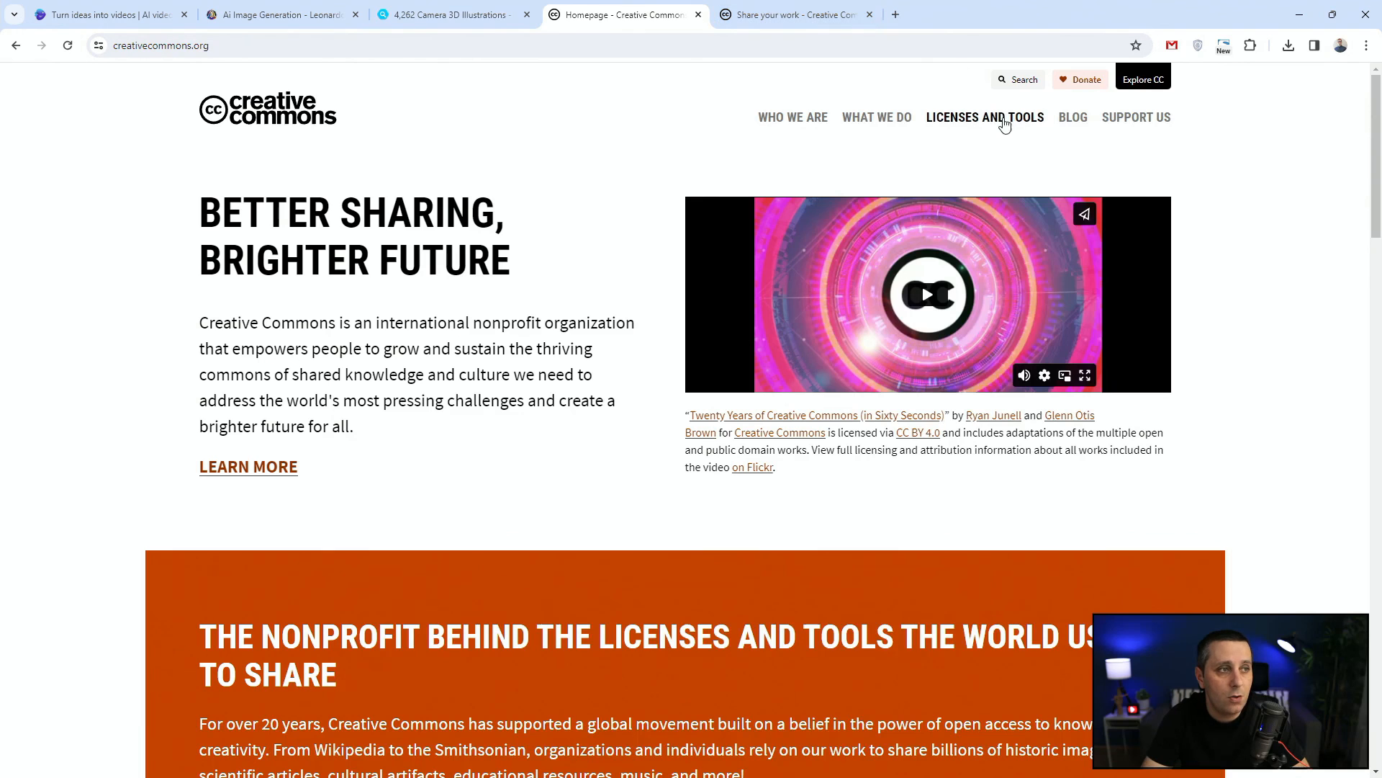
left_click(798, 9)
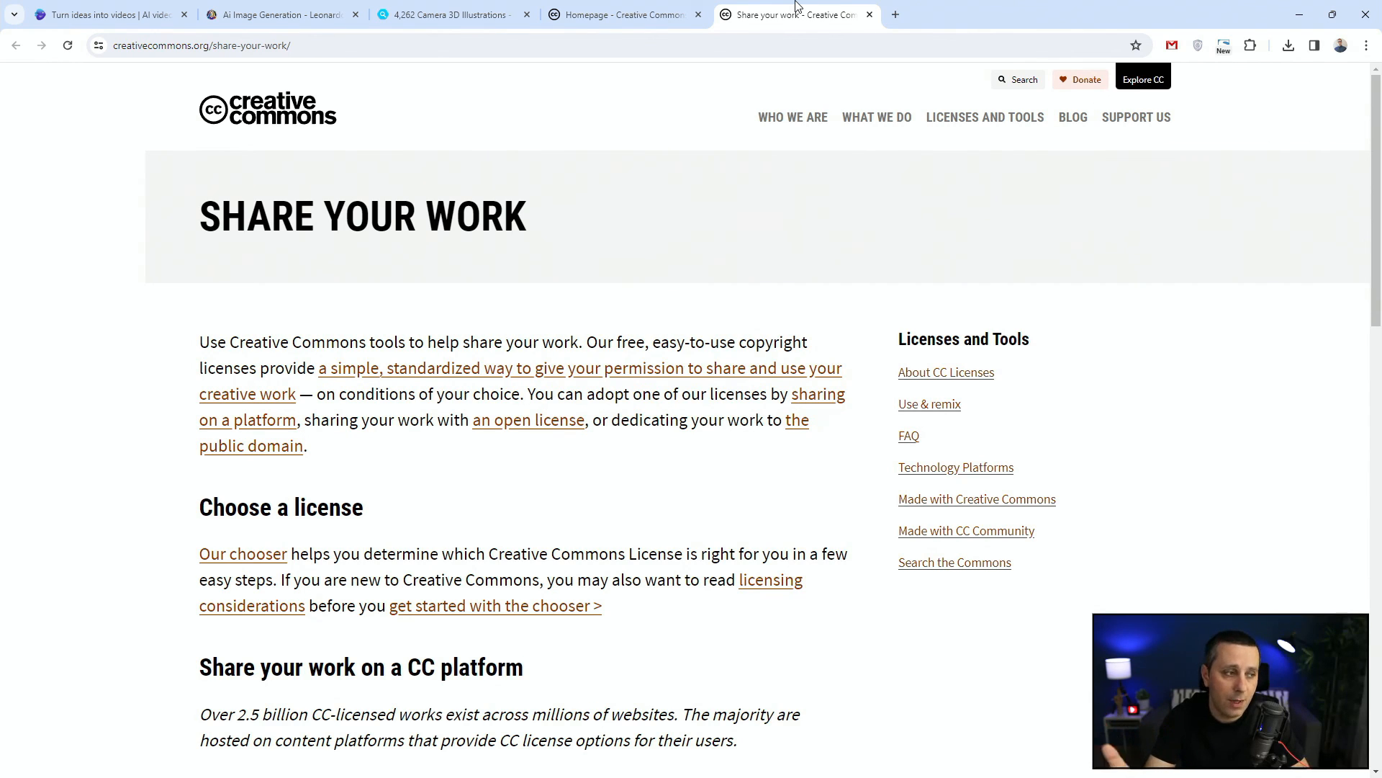
scroll(261, 310, "down", 5)
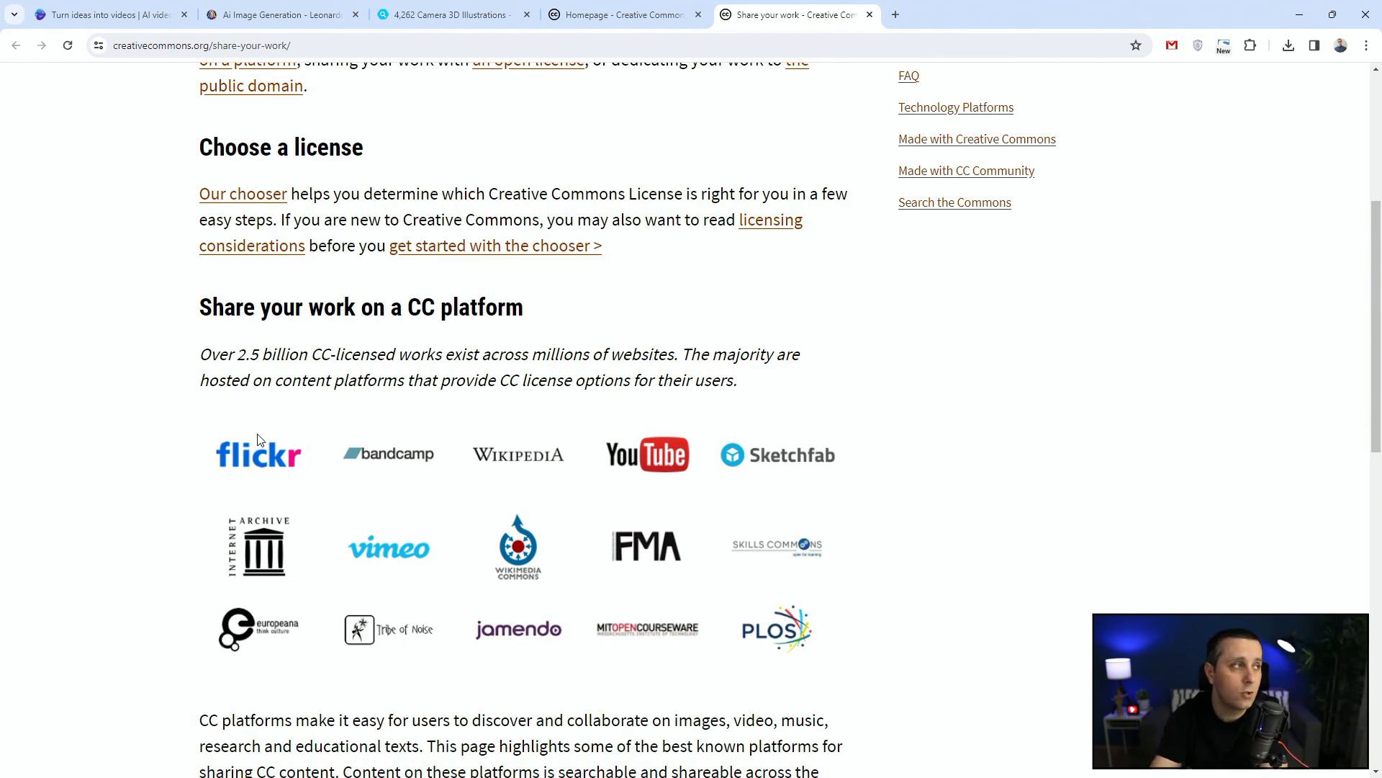
Step: Open the purple camera 3D icon with the heart on IconScout, look through its details and related icons, and close it
left_click(465, 7)
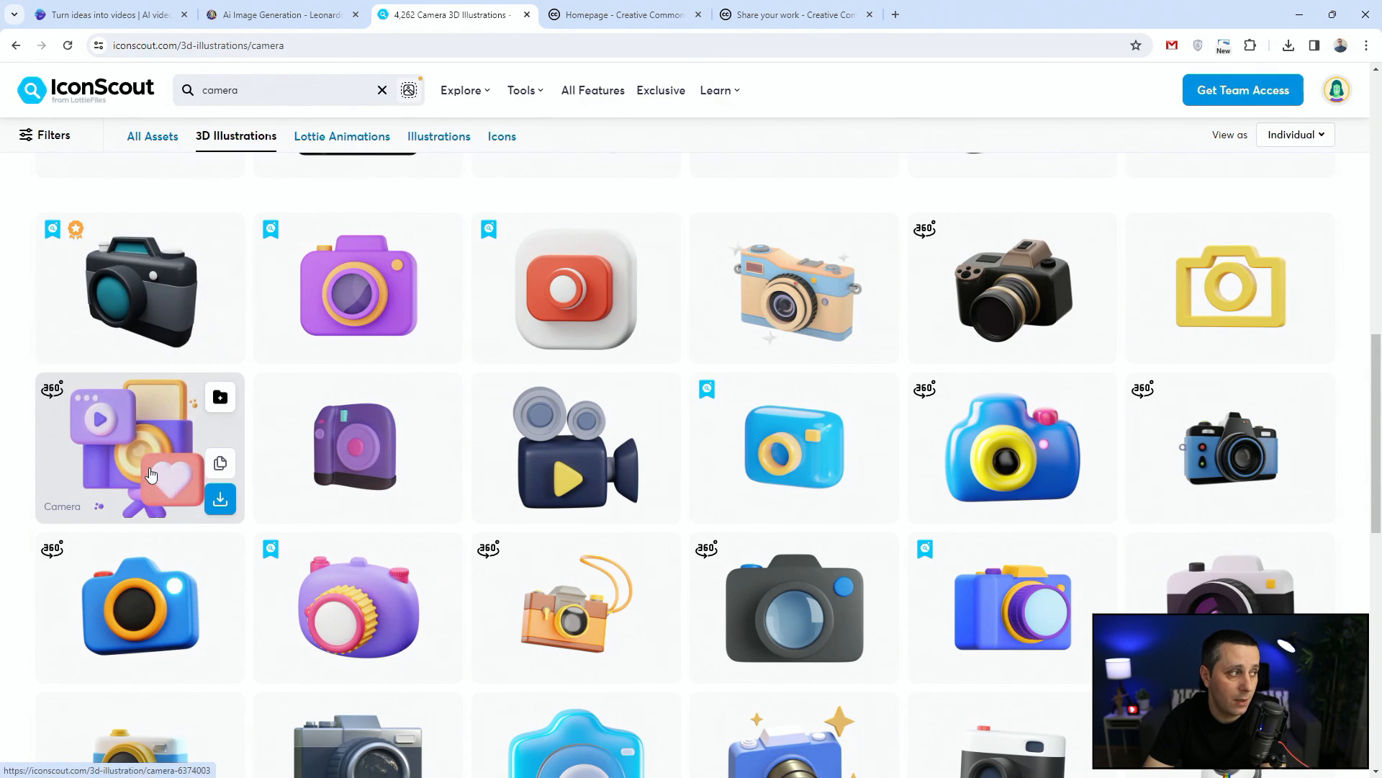
left_click(149, 473)
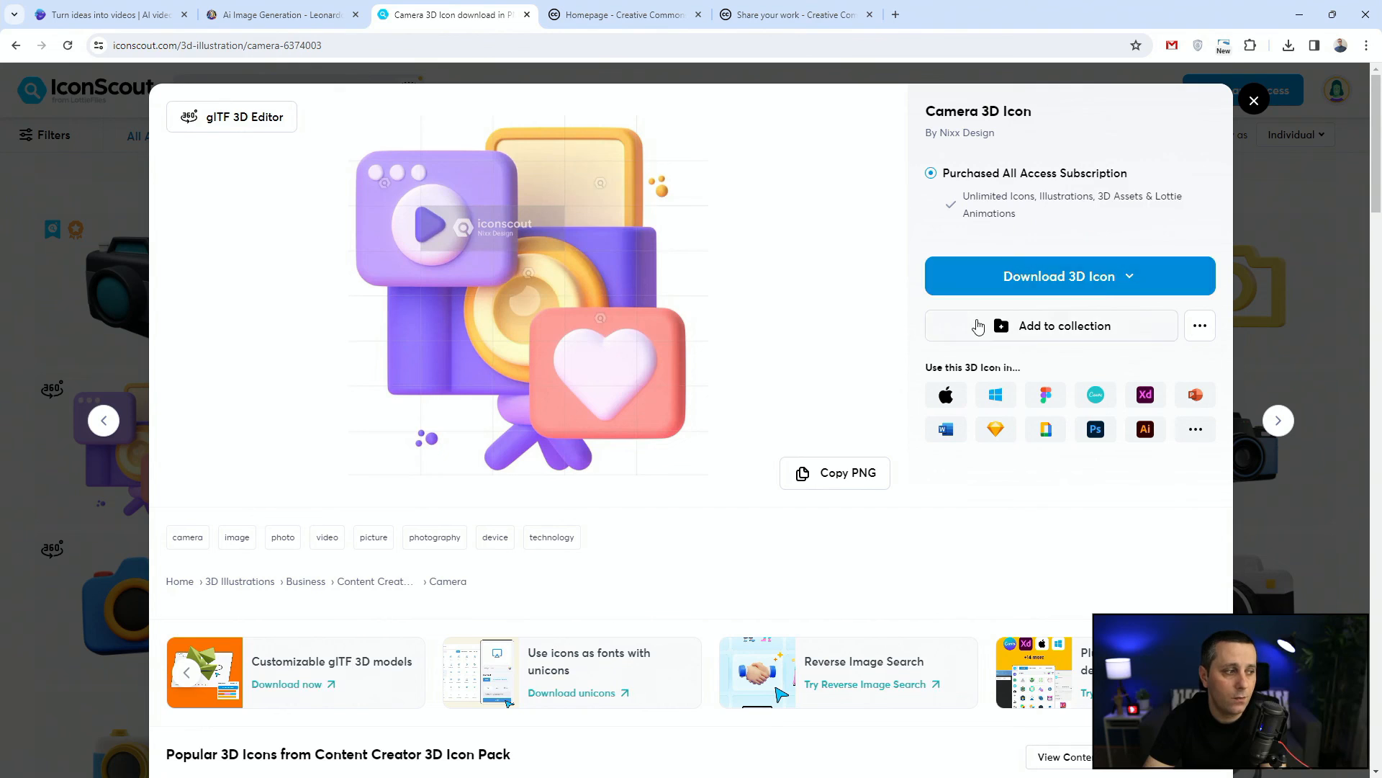
scroll(979, 324, "down", 15)
scroll(990, 329, "down", 12)
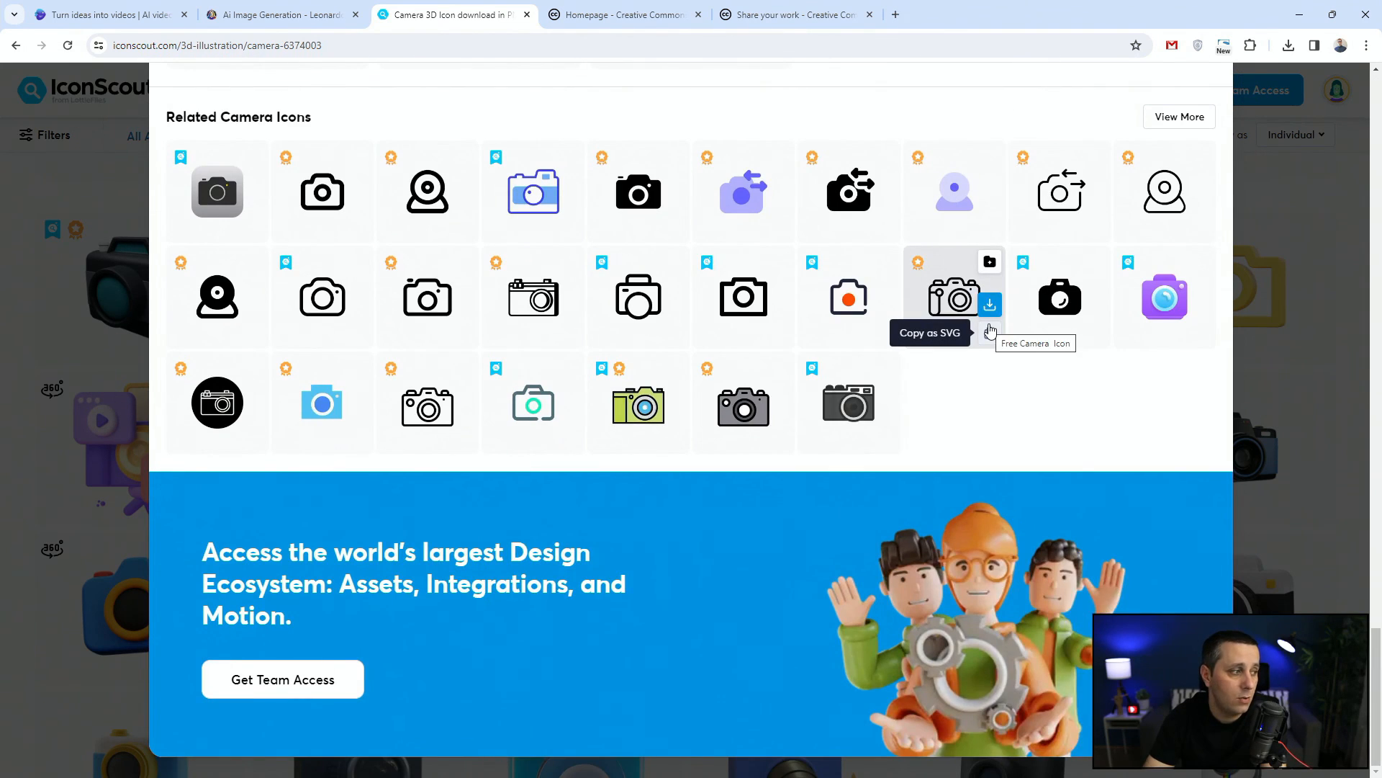
left_click(1352, 459)
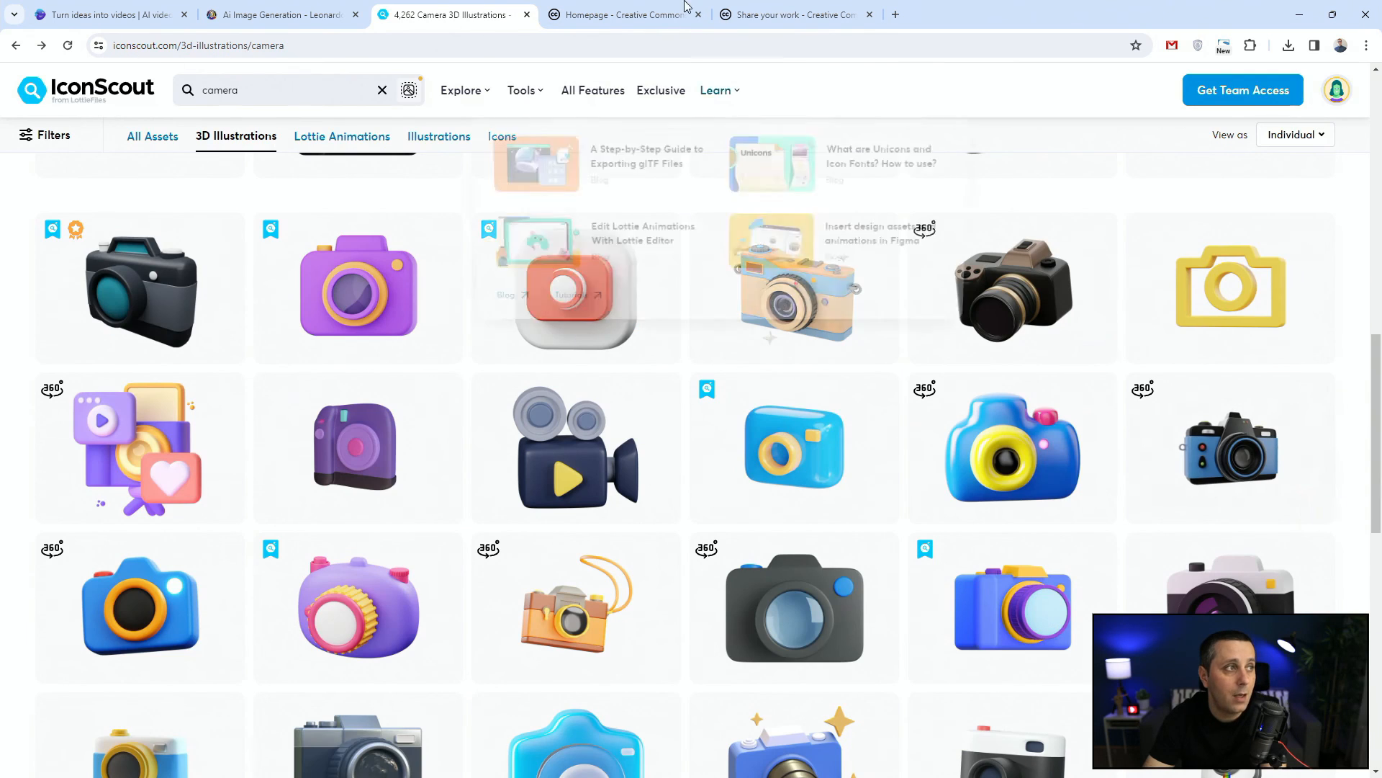
Step: Return to the Creative Commons Share Your Work page and examine the "Share your work on a CC platform" section
left_click(751, 10)
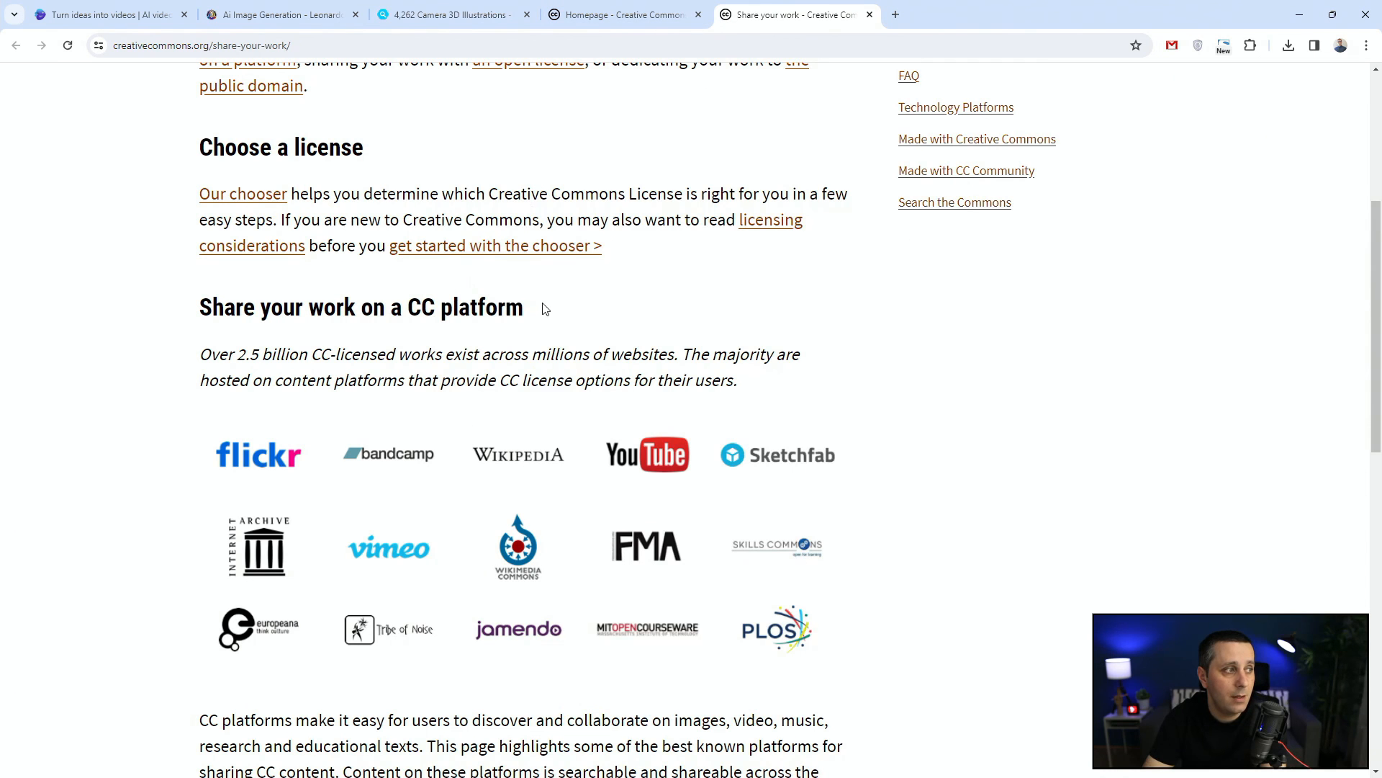
left_click_drag(545, 309, 410, 306)
scroll(404, 329, "down", 1)
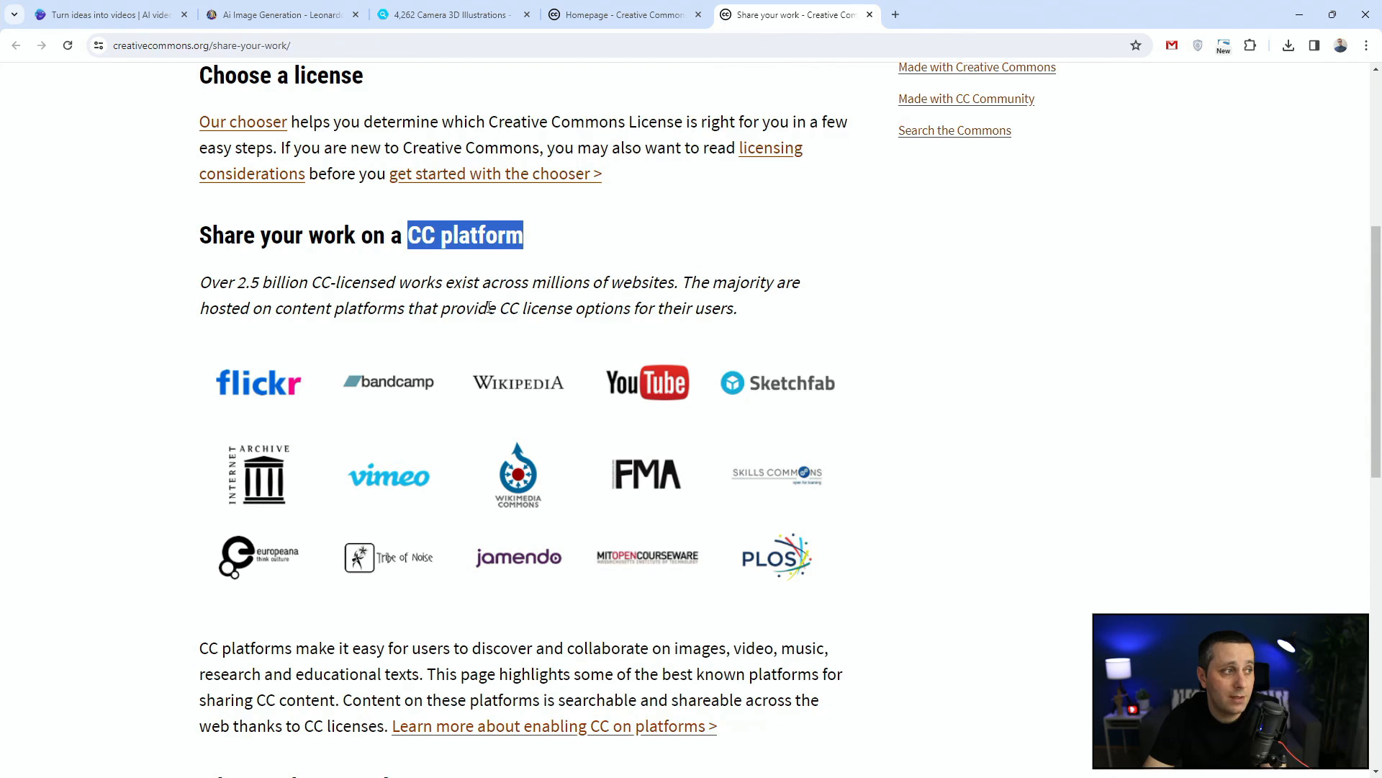
left_click(766, 311)
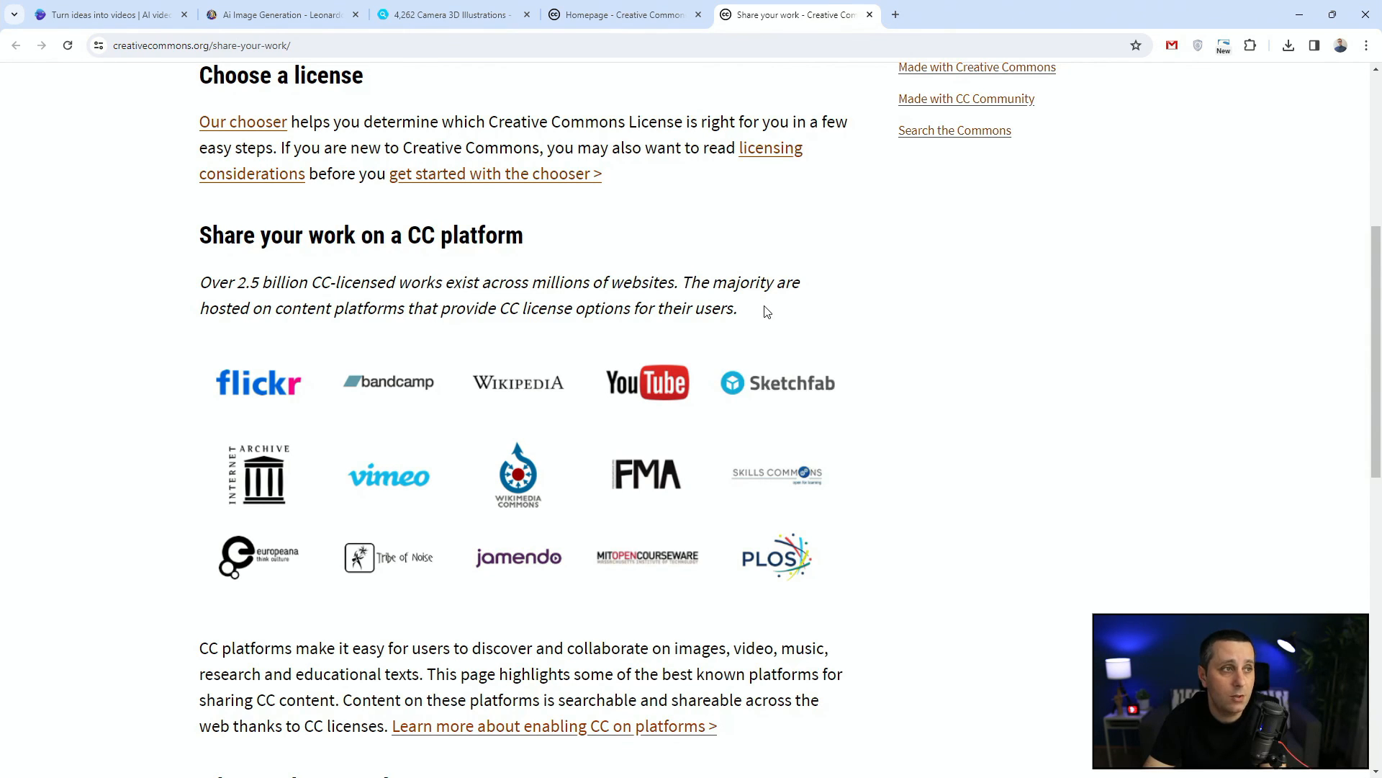
scroll(766, 311, "up", 3)
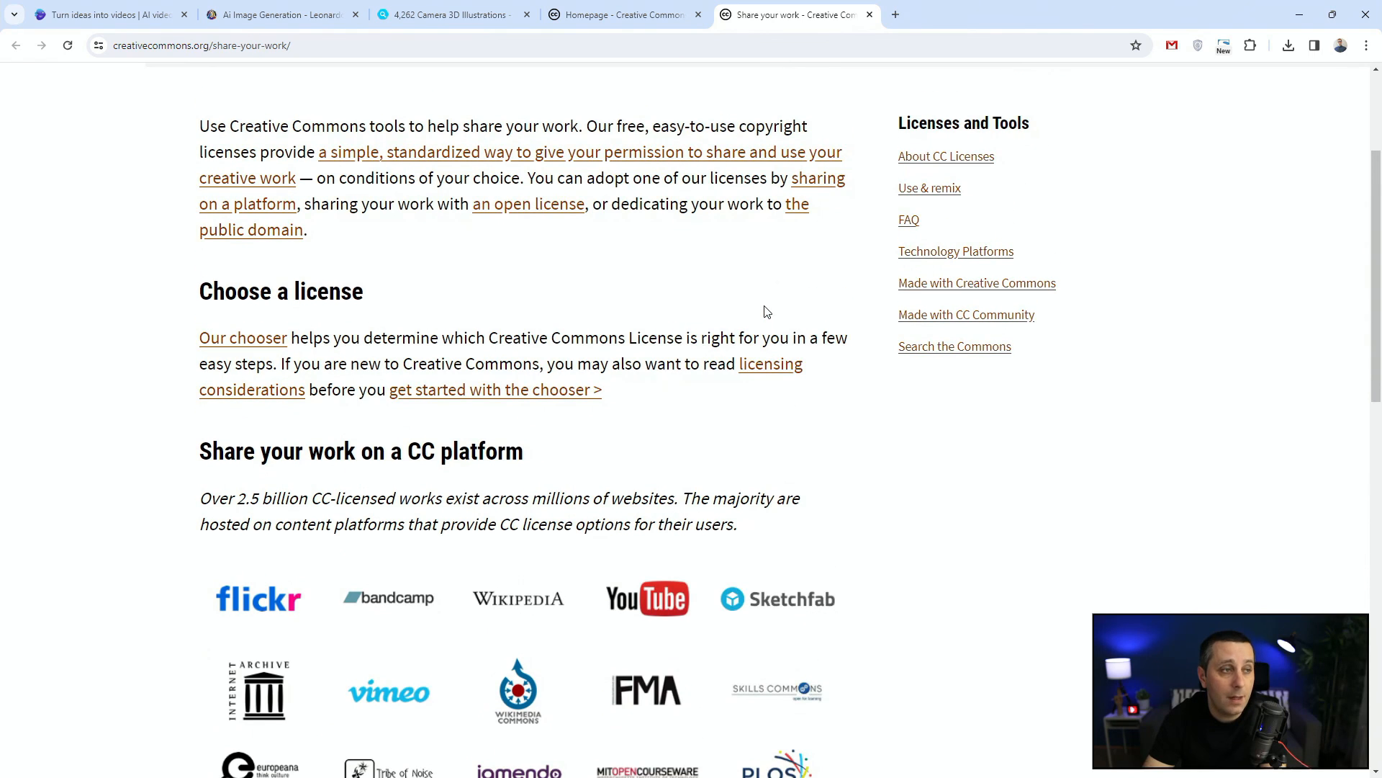
Step: Open the About CC Licenses page and read the CC BY terms, highlighting the attribution and creator credit requirements
left_click(920, 157)
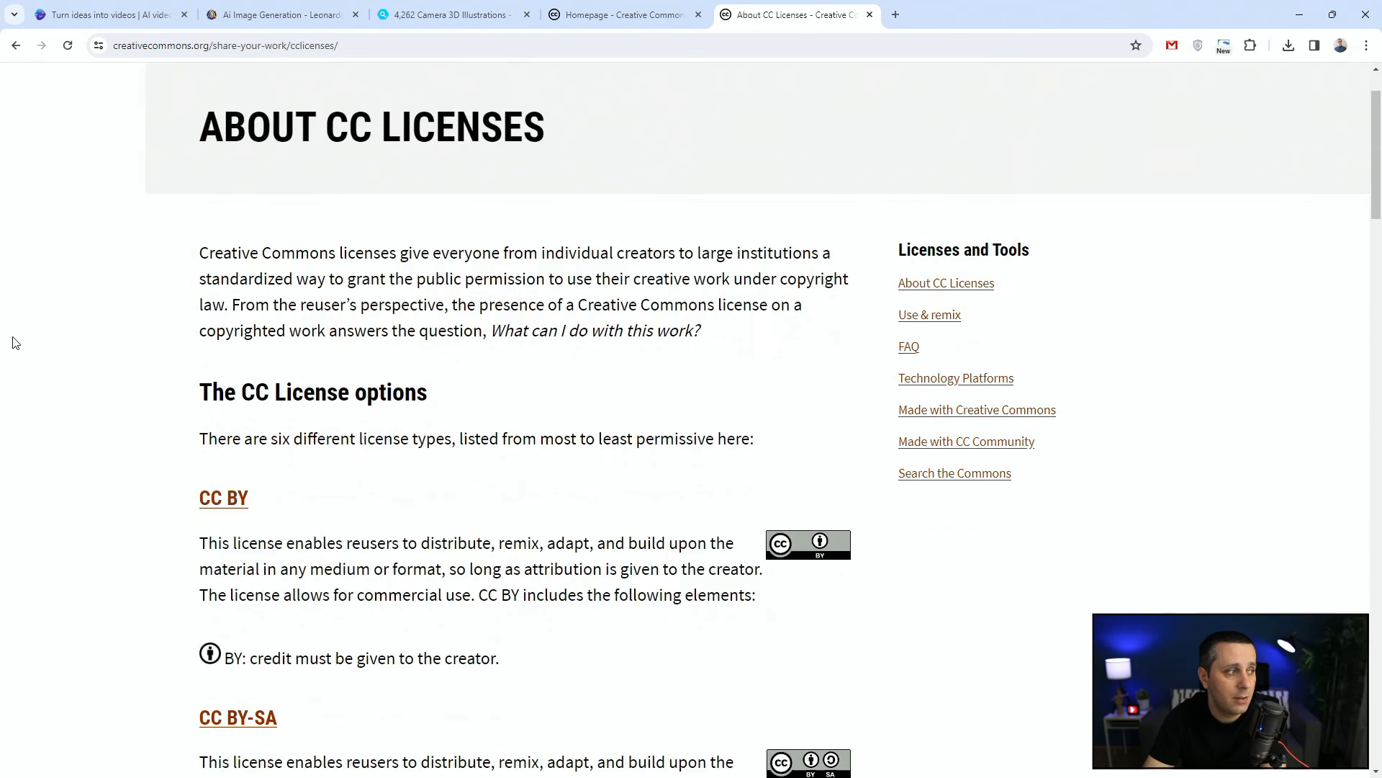
scroll(11, 332, "down", 5)
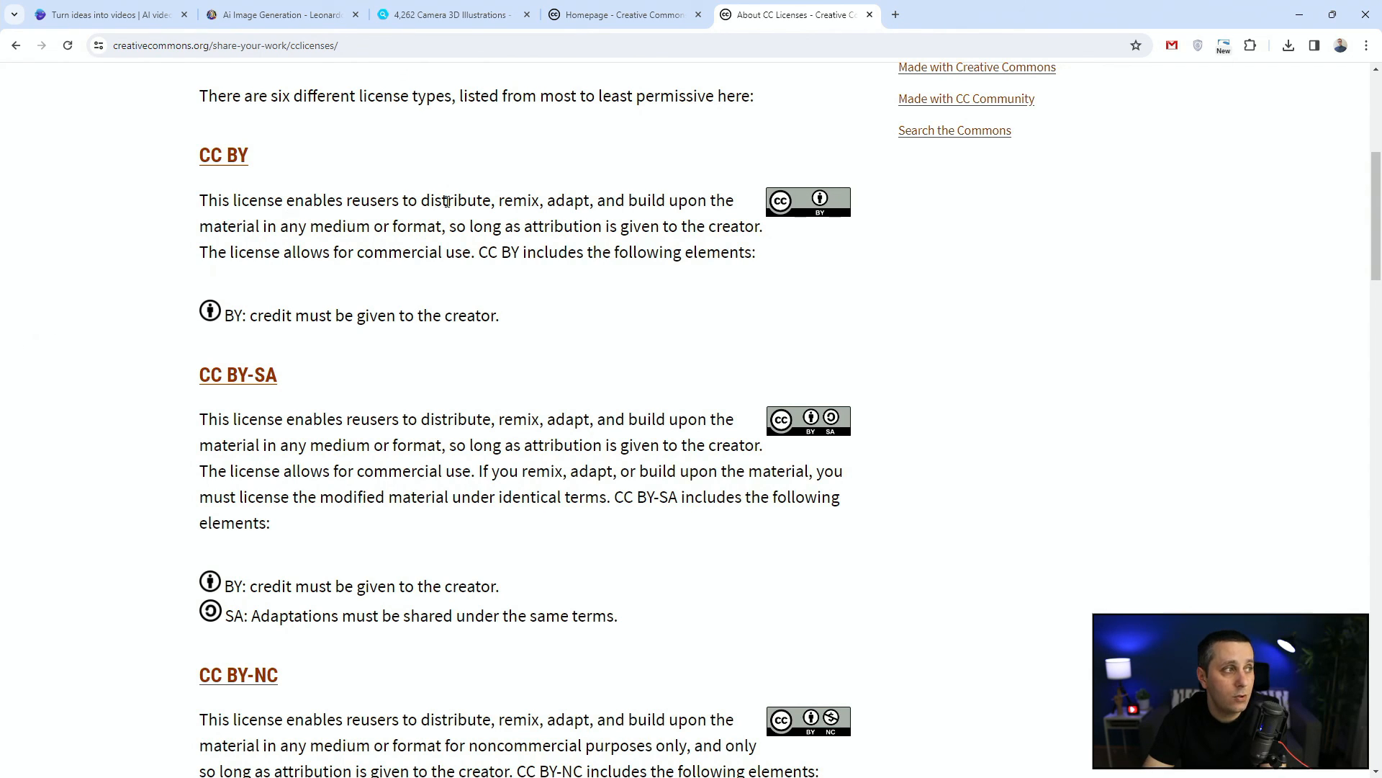
left_click_drag(446, 202, 411, 224)
left_click_drag(449, 200, 589, 234)
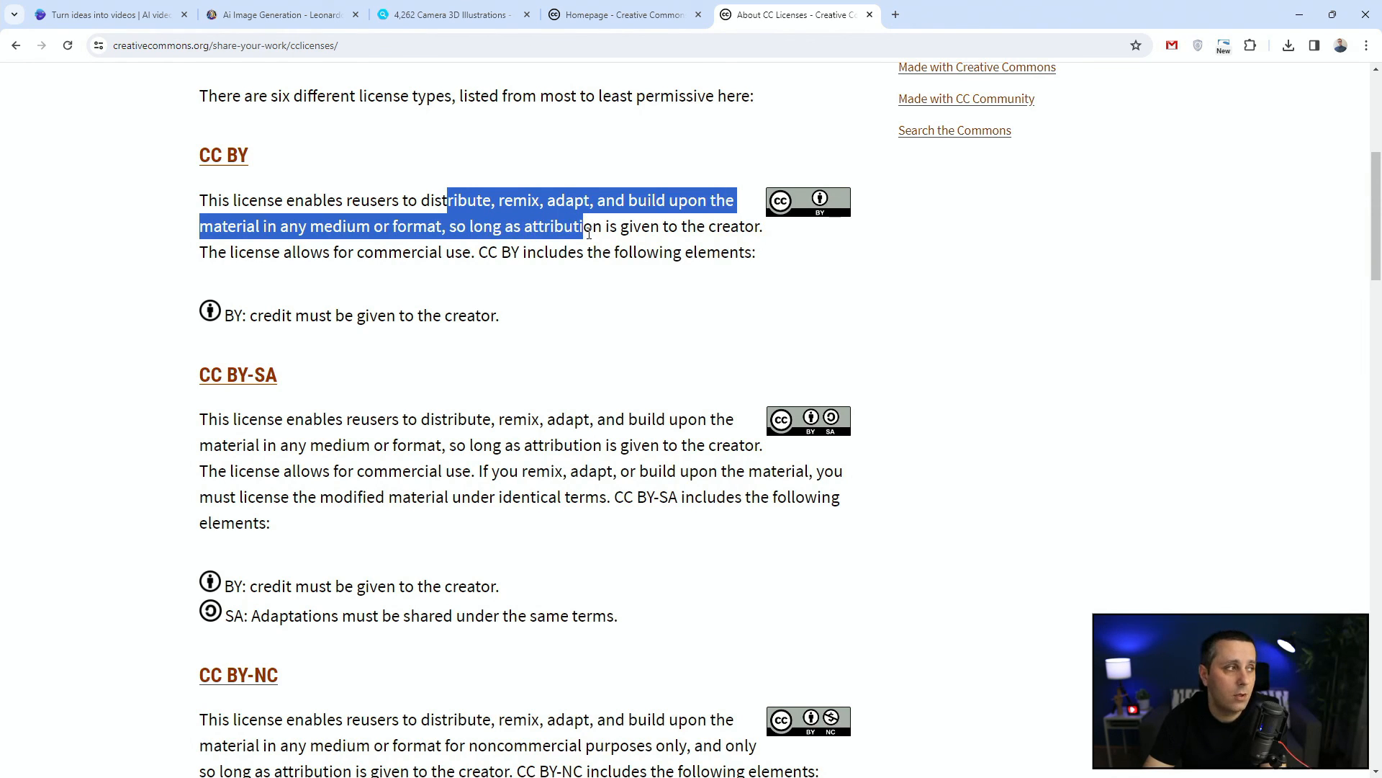
left_click(74, 9)
left_click(792, 14)
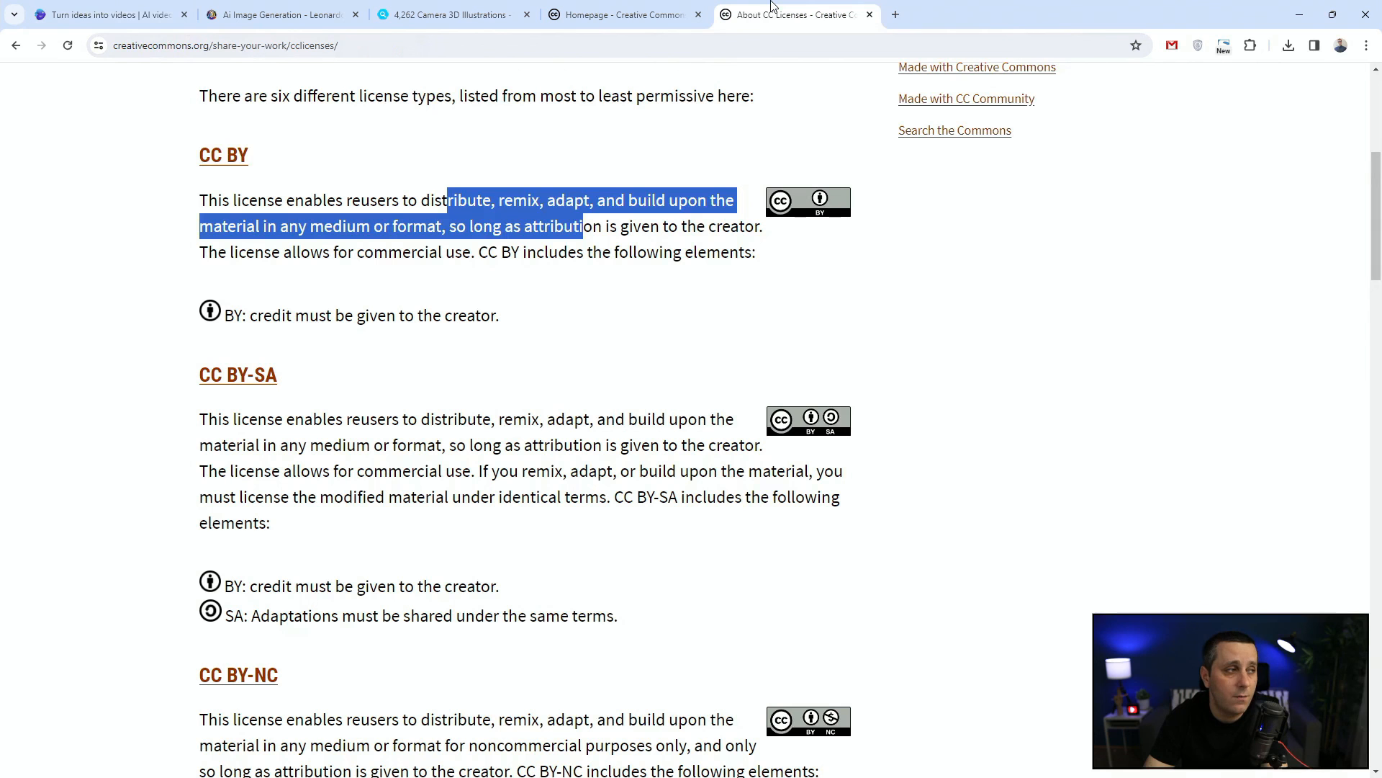
left_click_drag(493, 227, 664, 227)
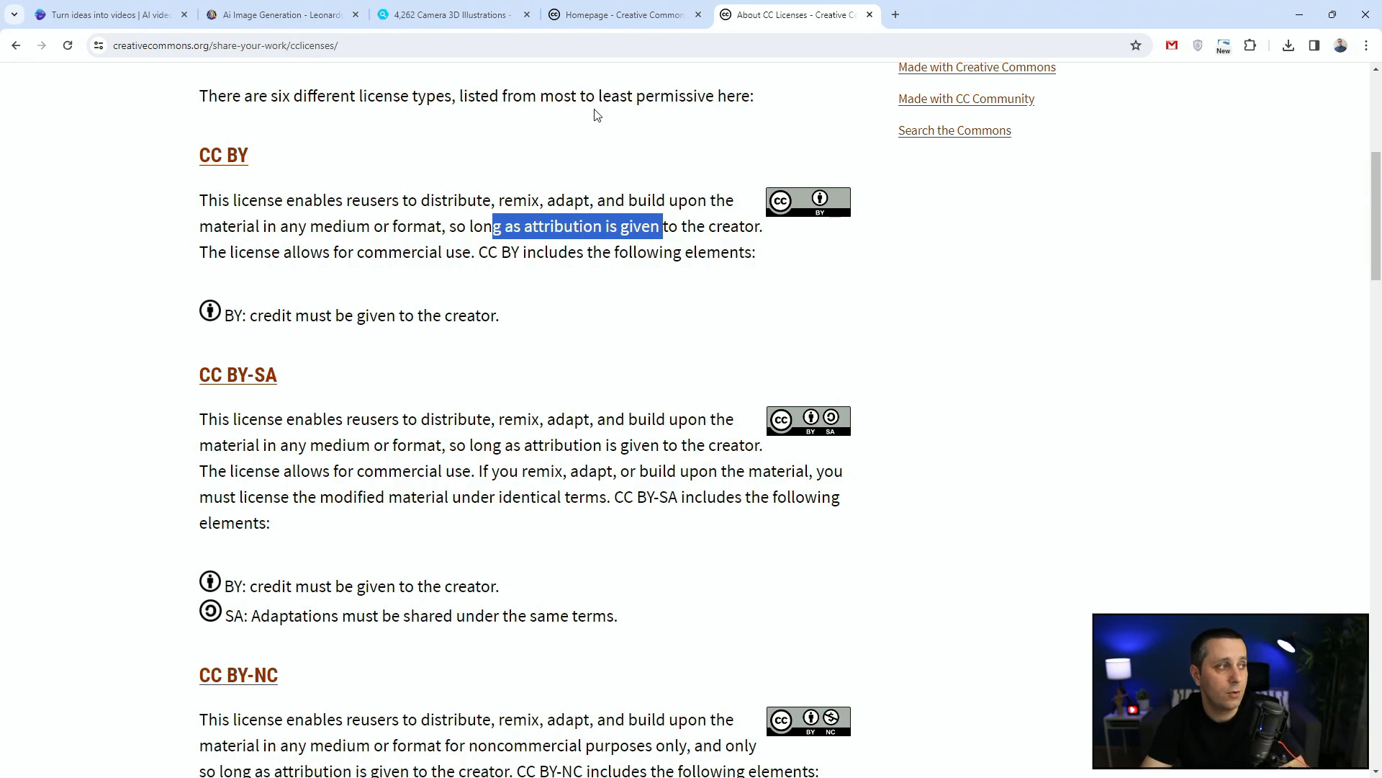
left_click_drag(294, 317, 503, 318)
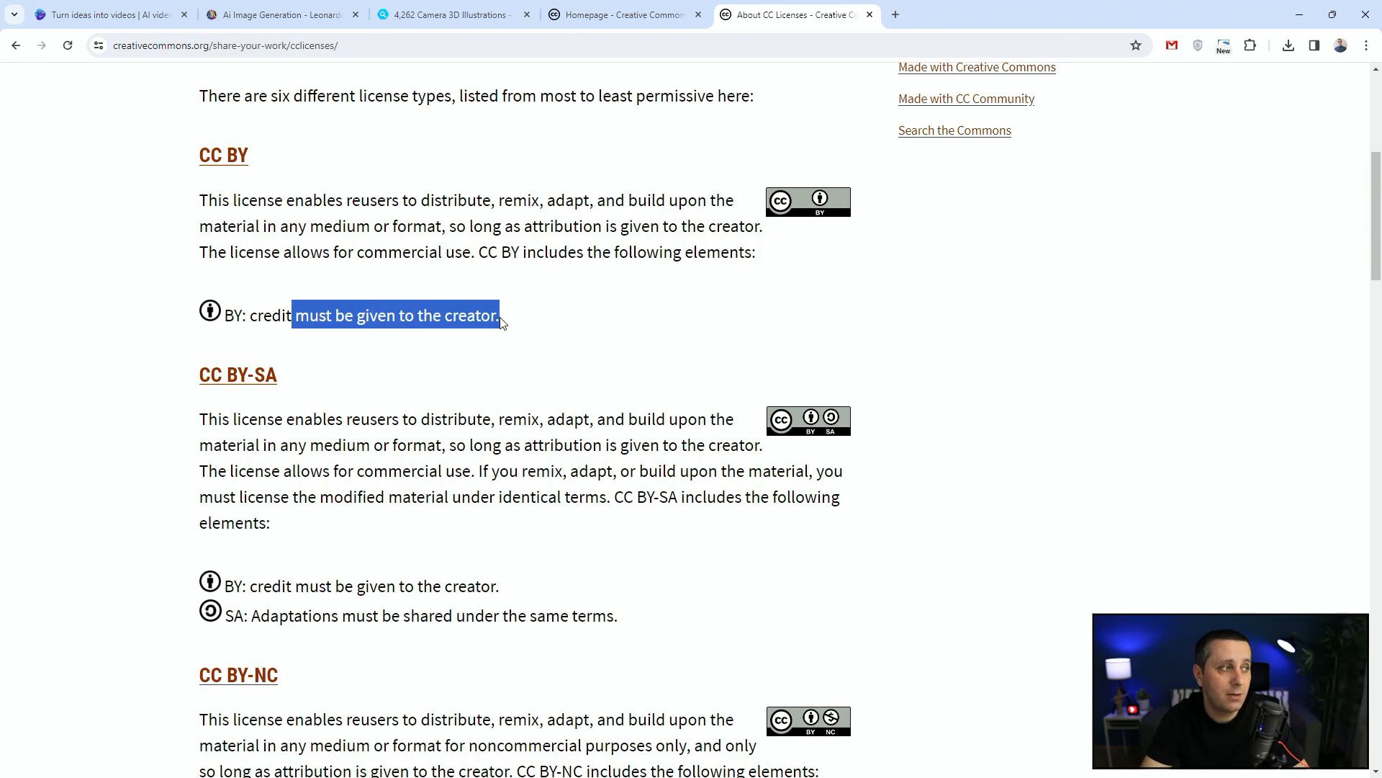
Step: Read the CC BY-SA license elements, highlighting the creator credit and shared-adaptation terms
scroll(71, 421, "down", 3)
scroll(71, 421, "down", 2)
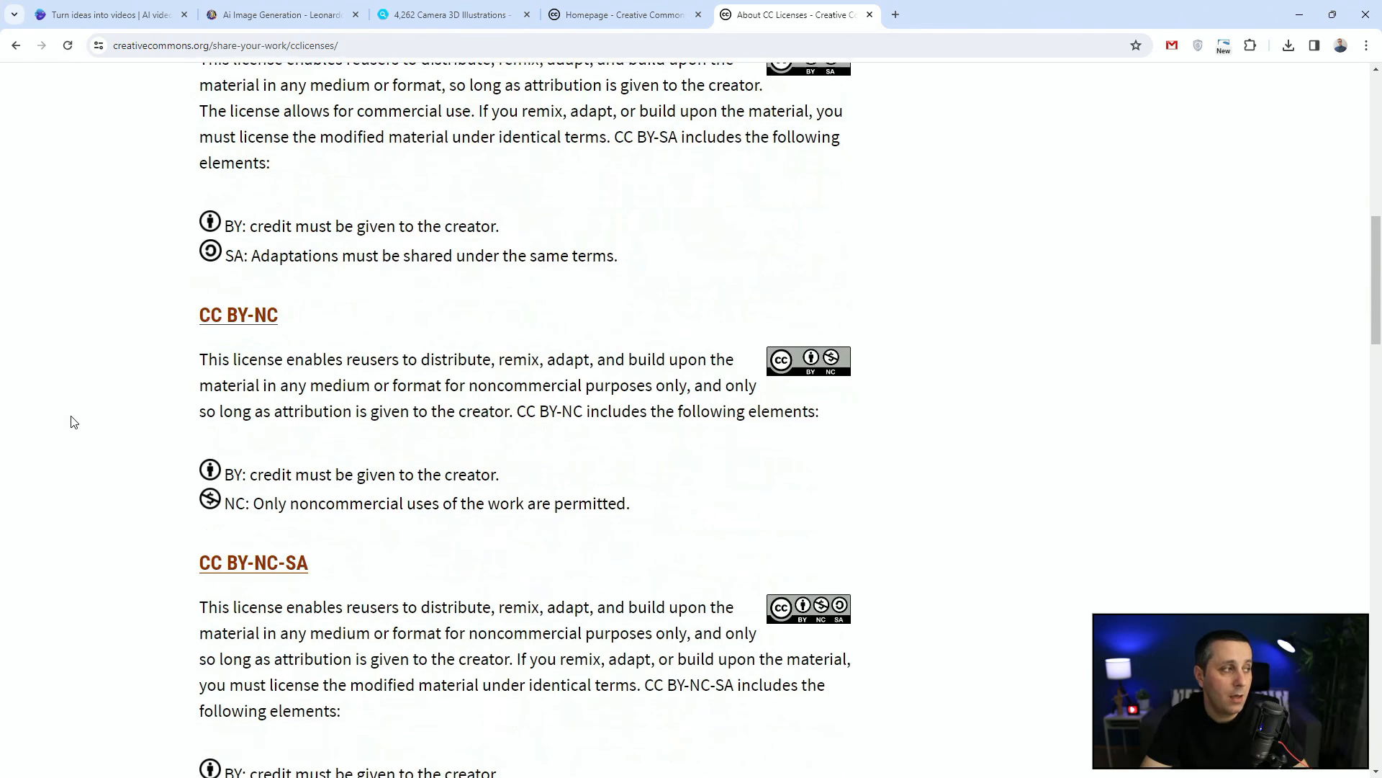
scroll(84, 370, "up", 3)
left_click(83, 371)
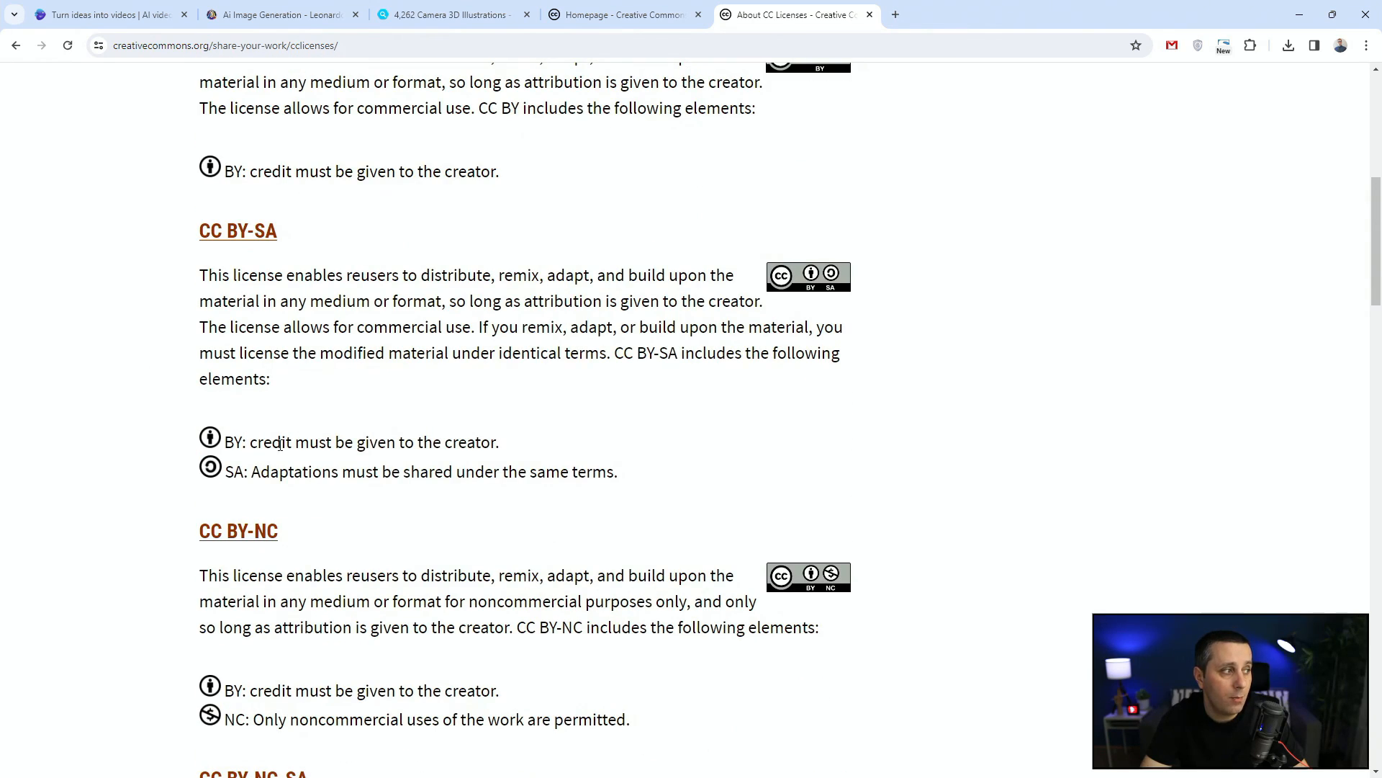
left_click_drag(273, 442, 446, 445)
left_click_drag(321, 472, 495, 474)
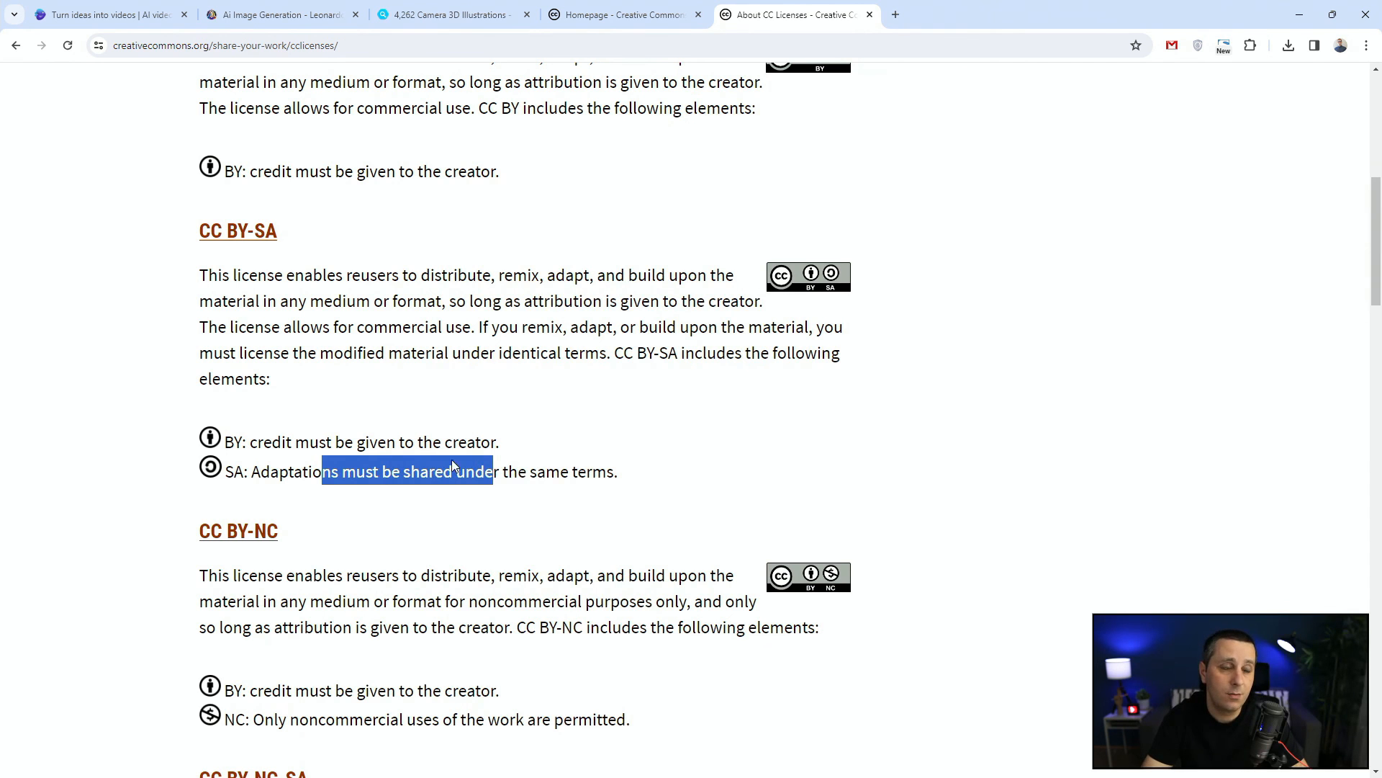
Step: Read the CC BY-NC license elements, highlighting the noncommercial use restriction
scroll(86, 444, "down", 5)
left_click(118, 402)
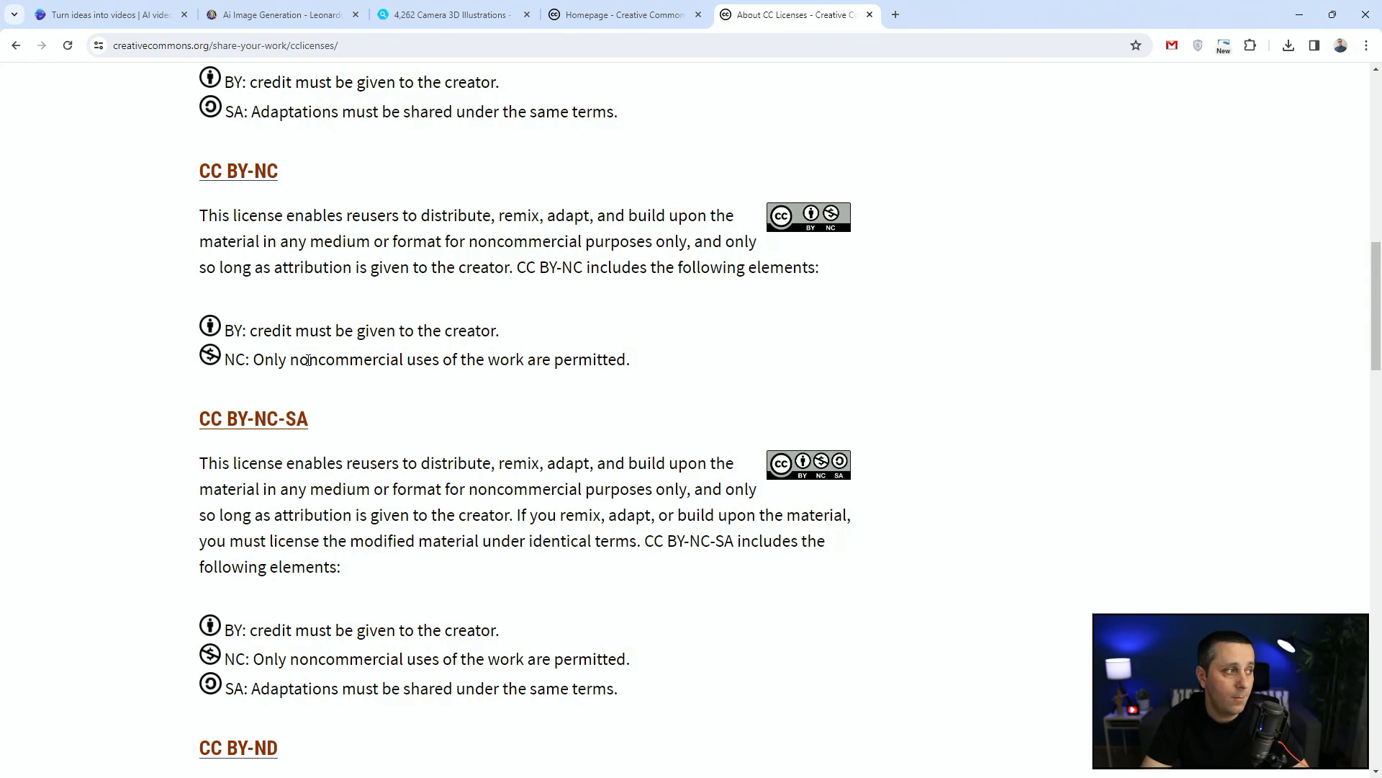
left_click_drag(280, 359, 594, 359)
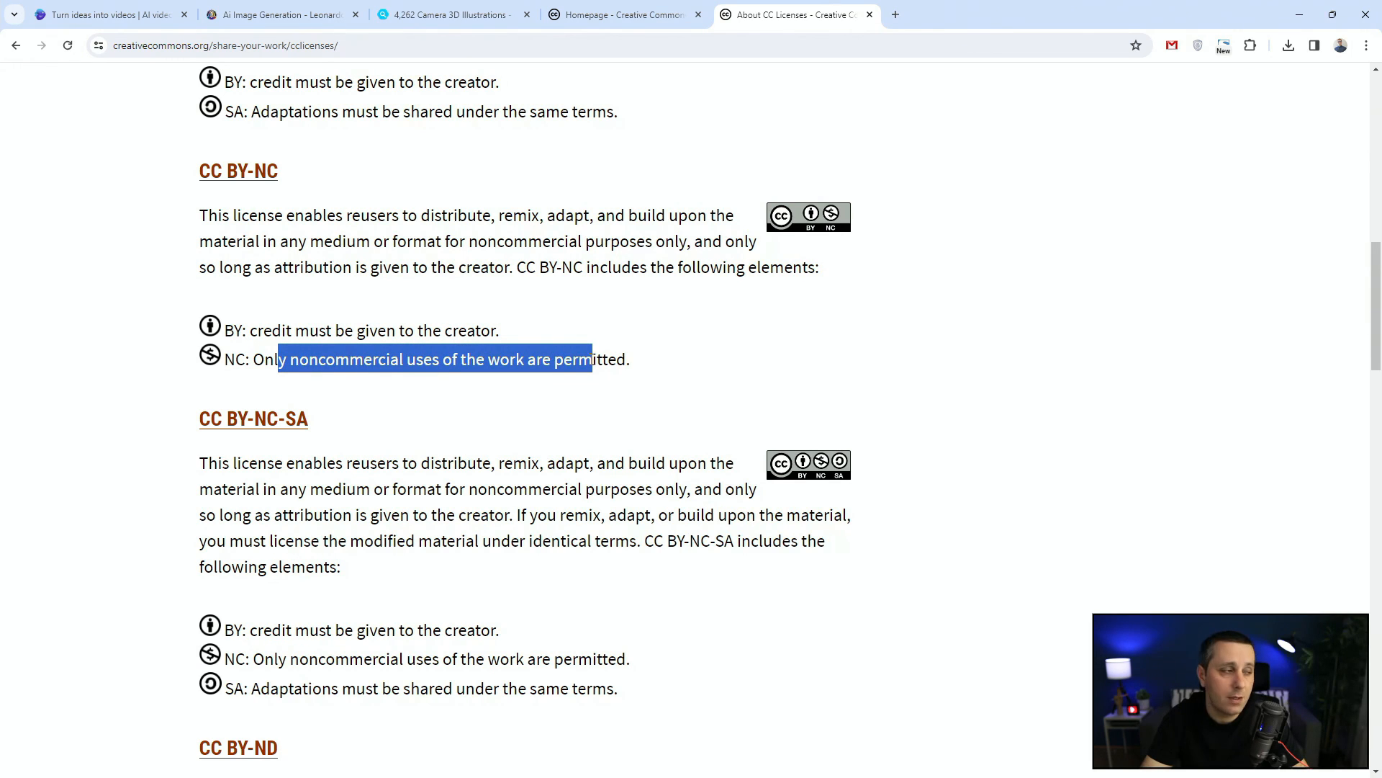
scroll(592, 360, "down", 2)
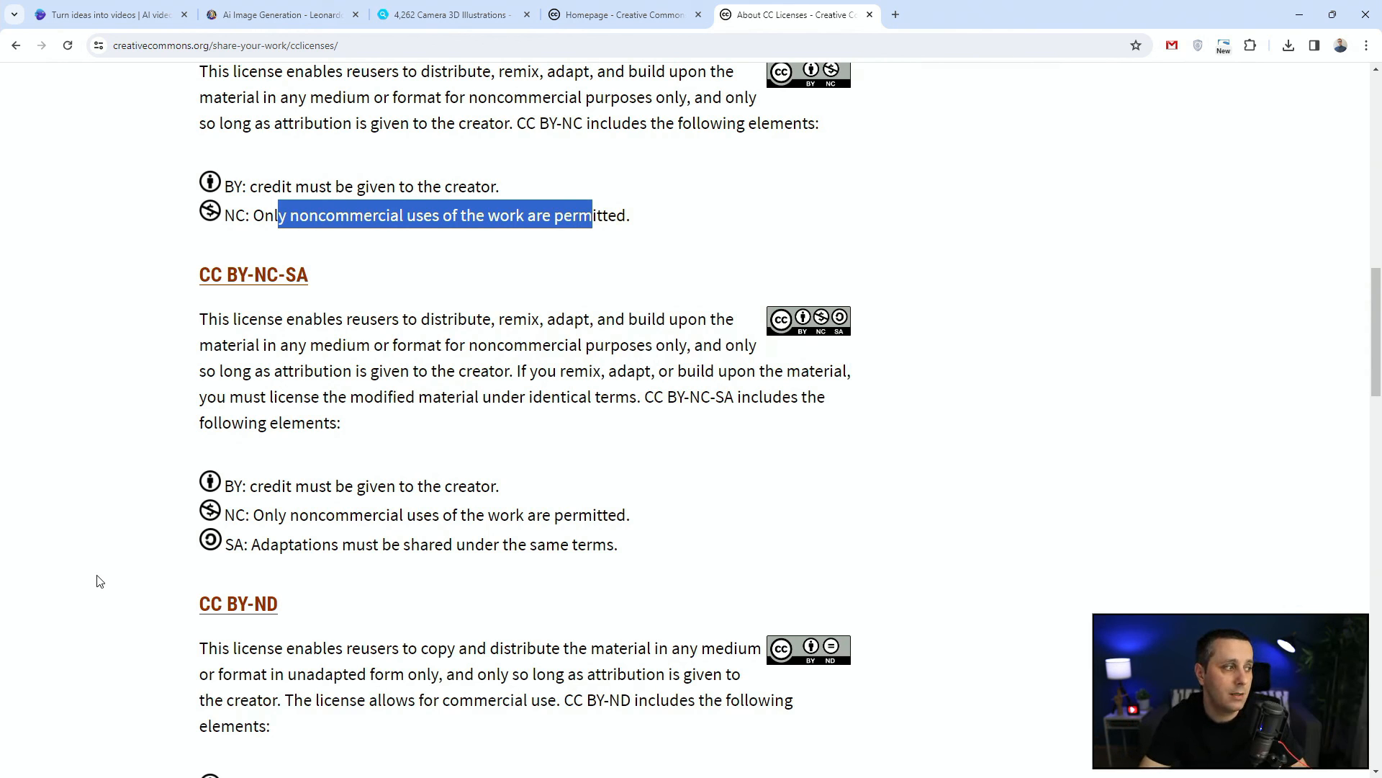
Step: Read the CC BY-ND and CC BY-NC-ND licenses and the CC0 dedication, highlighting "worldwide public domain"
scroll(90, 432, "down", 4)
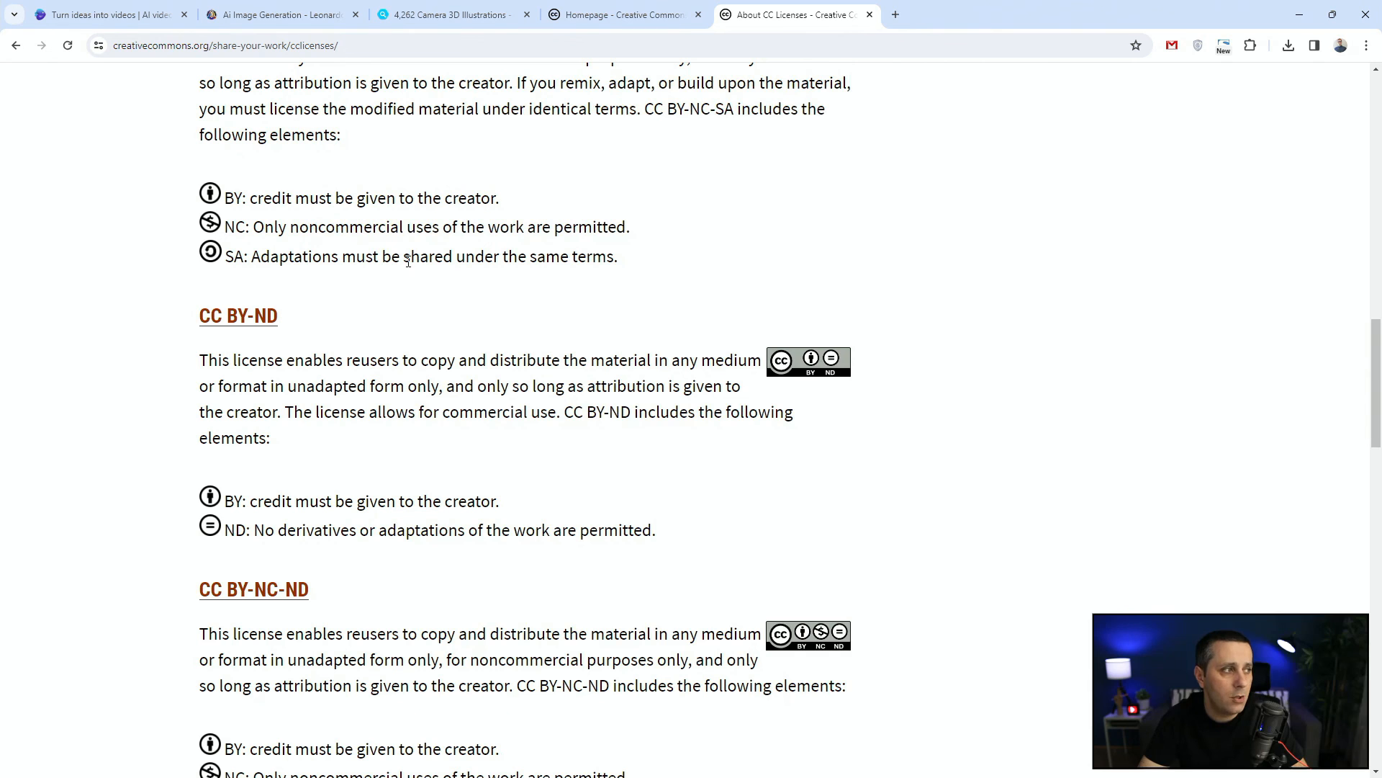
scroll(339, 288, "down", 3)
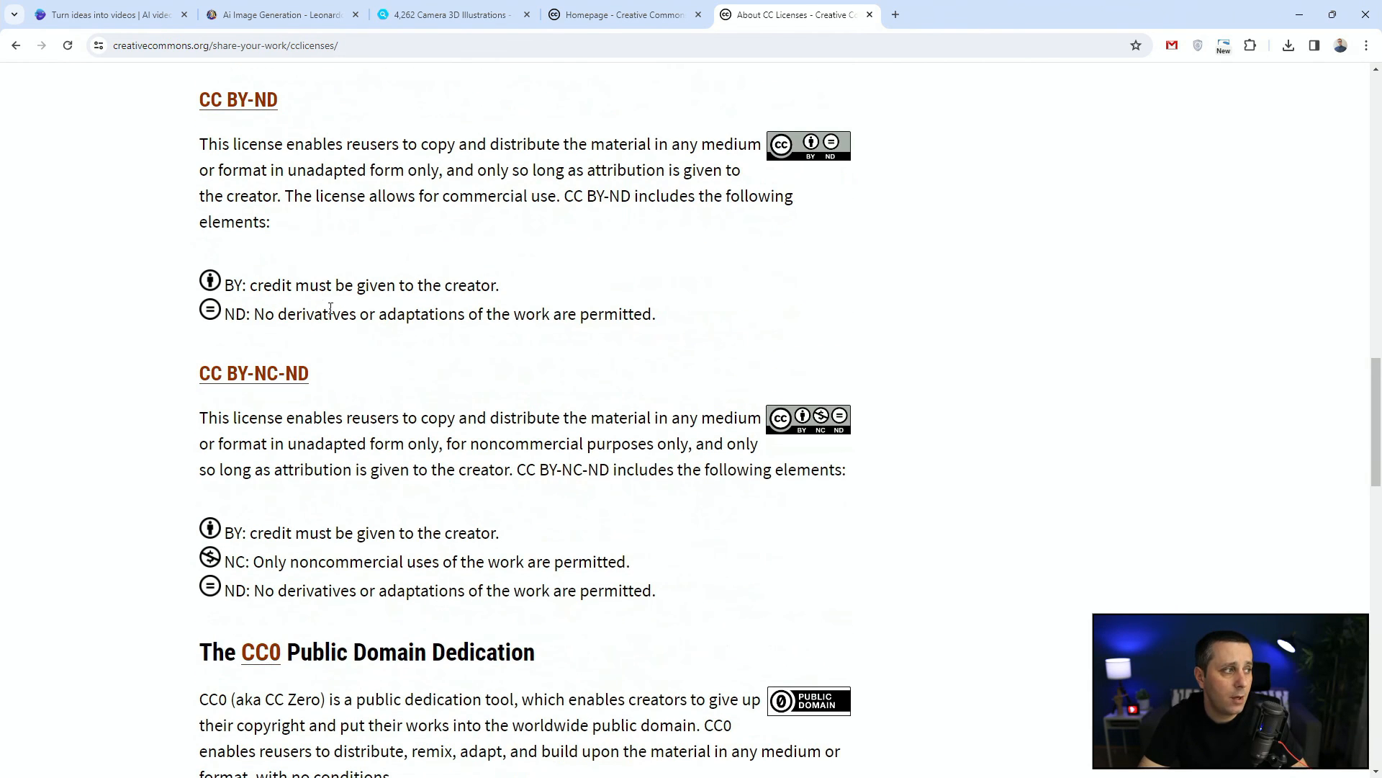
scroll(343, 309, "down", 5)
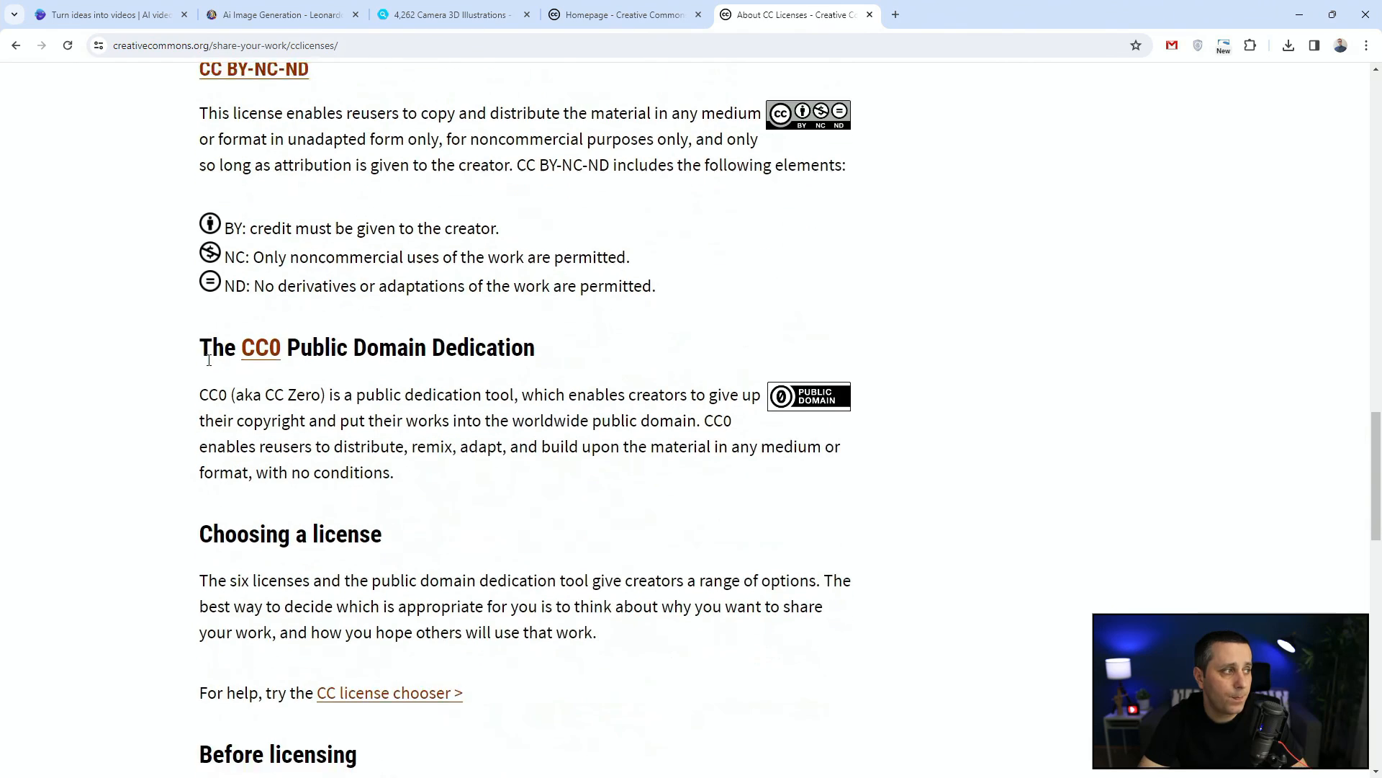
left_click_drag(335, 202, 439, 201)
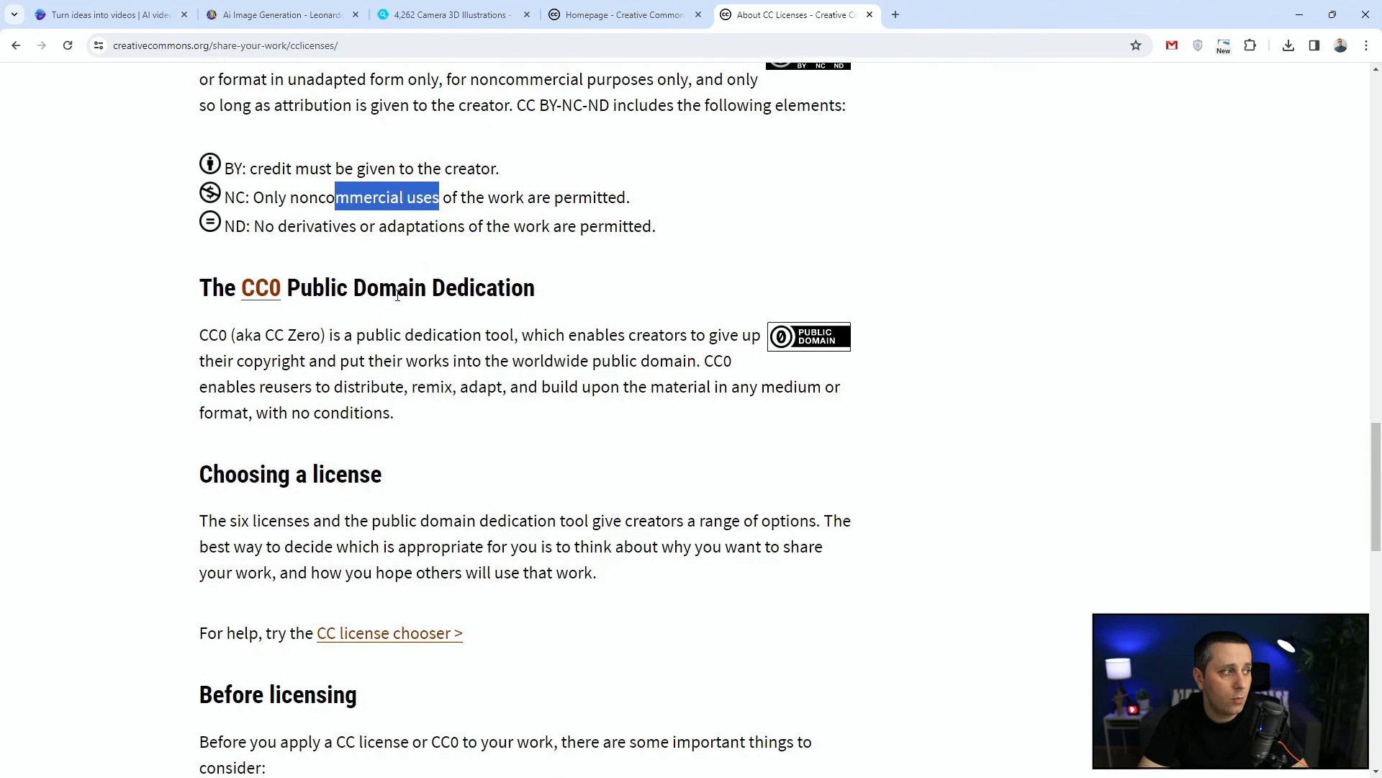
scroll(439, 202, "down", 2)
left_click(122, 346)
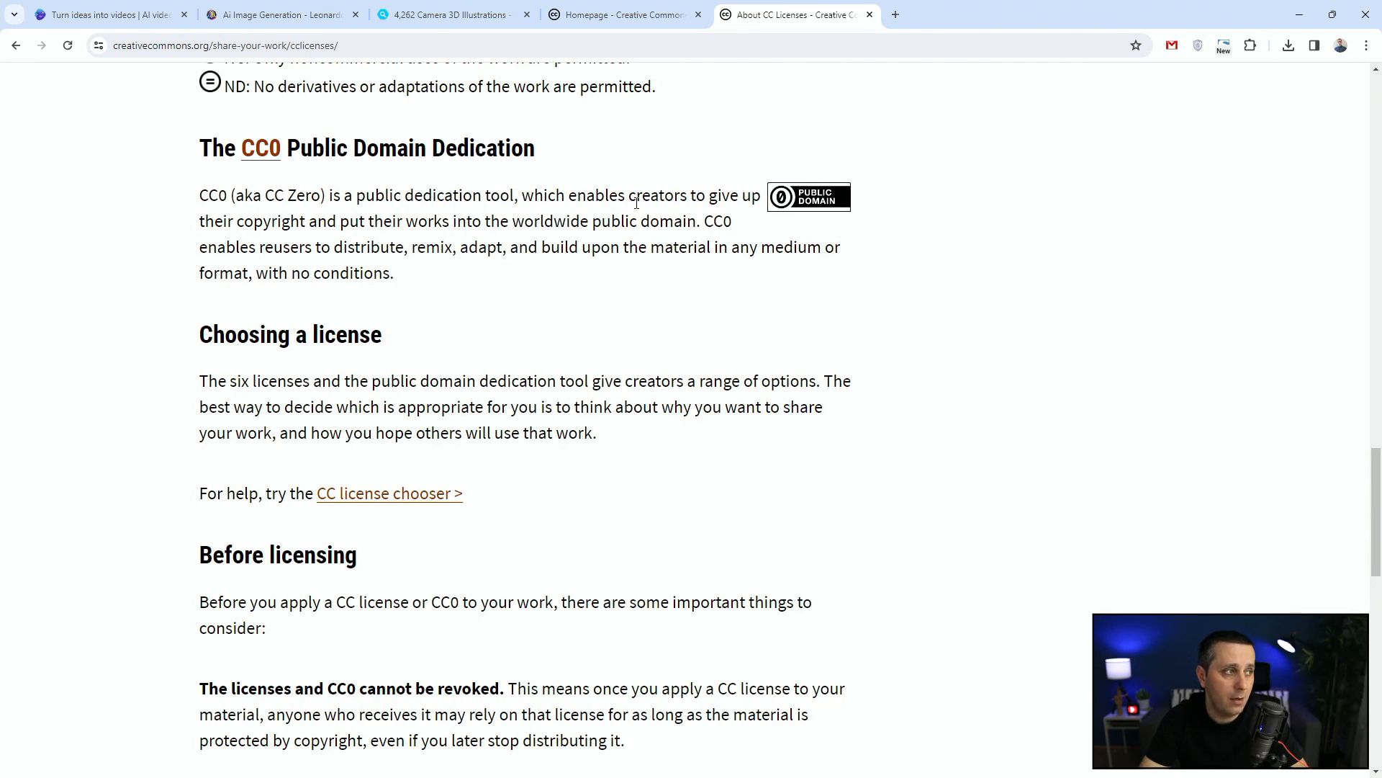
left_click_drag(516, 222, 710, 225)
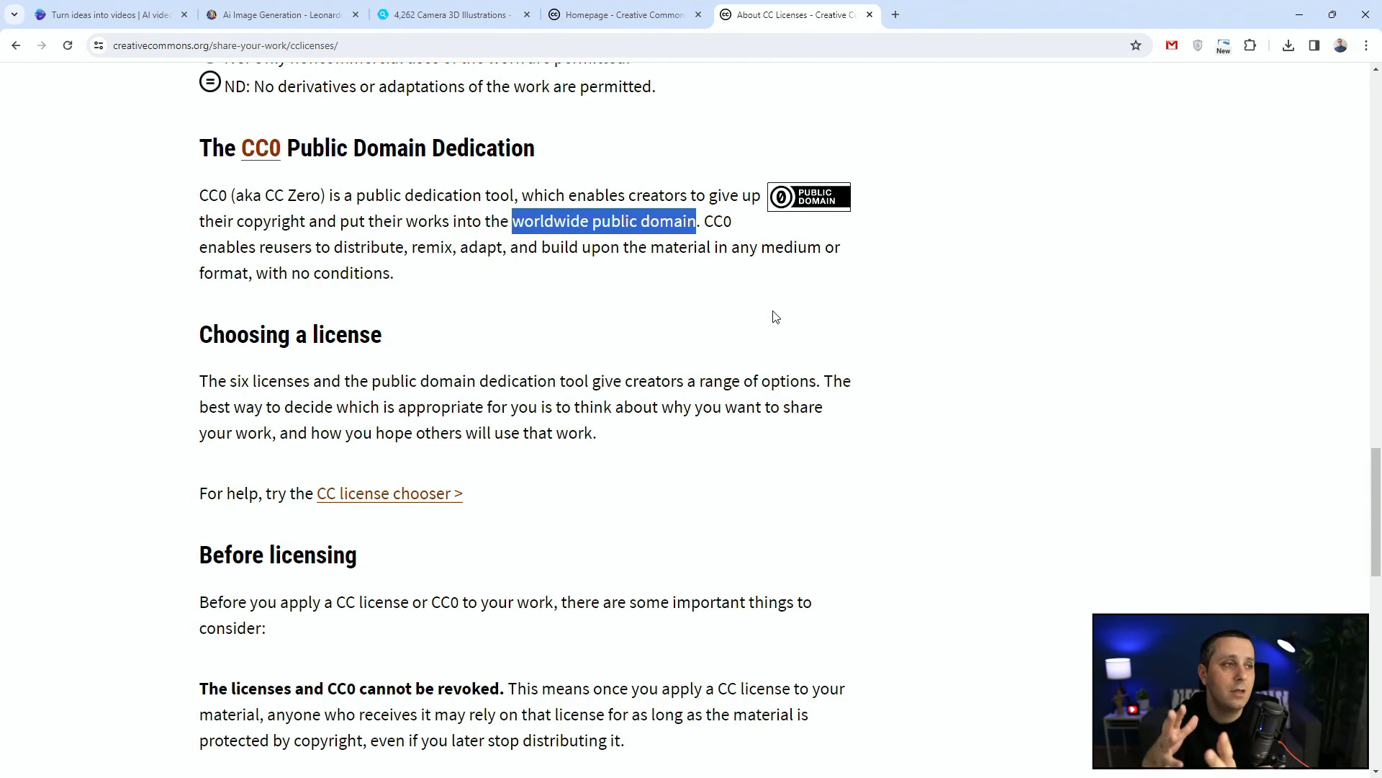
Step: Return to Leonardo.Ai and look at the options on the generated DSLR camera images
left_click(341, 8)
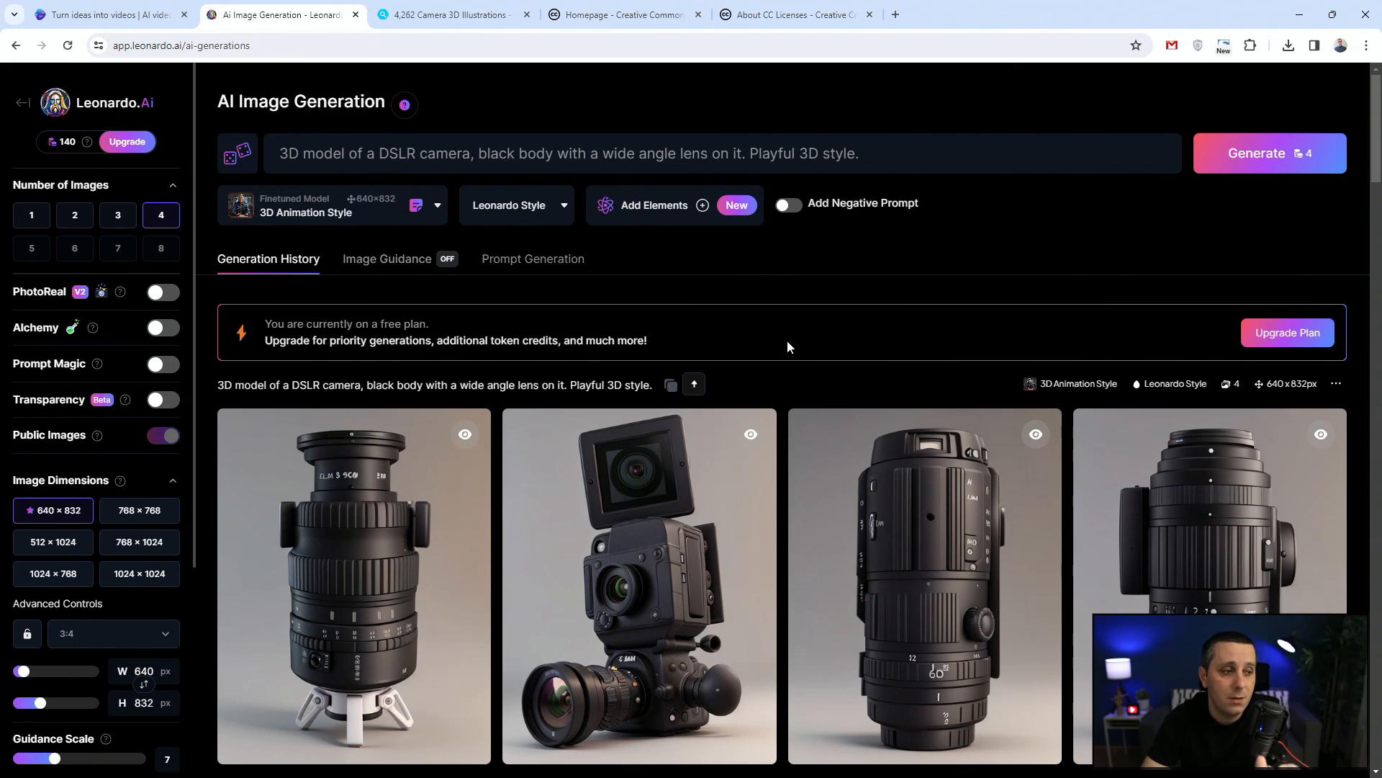
mouse_move(926, 722)
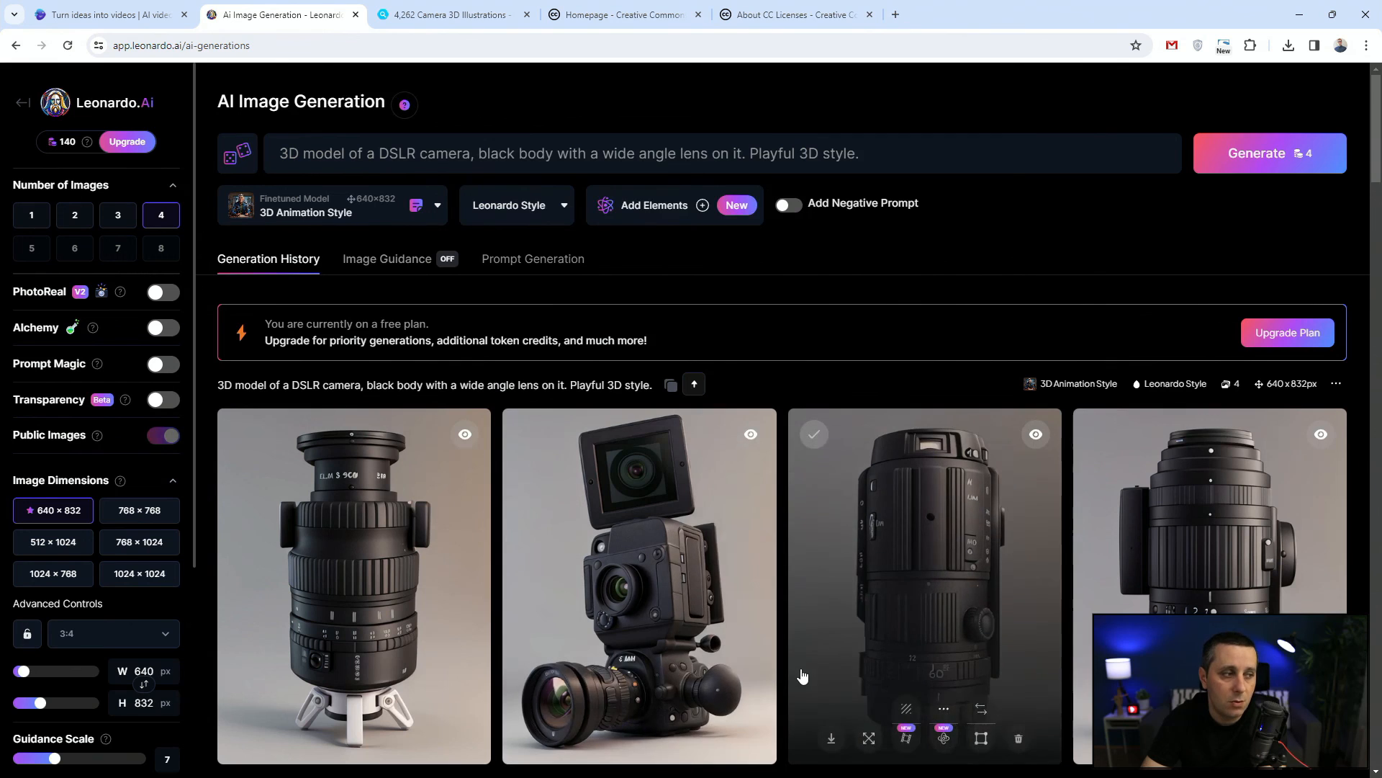
mouse_move(666, 654)
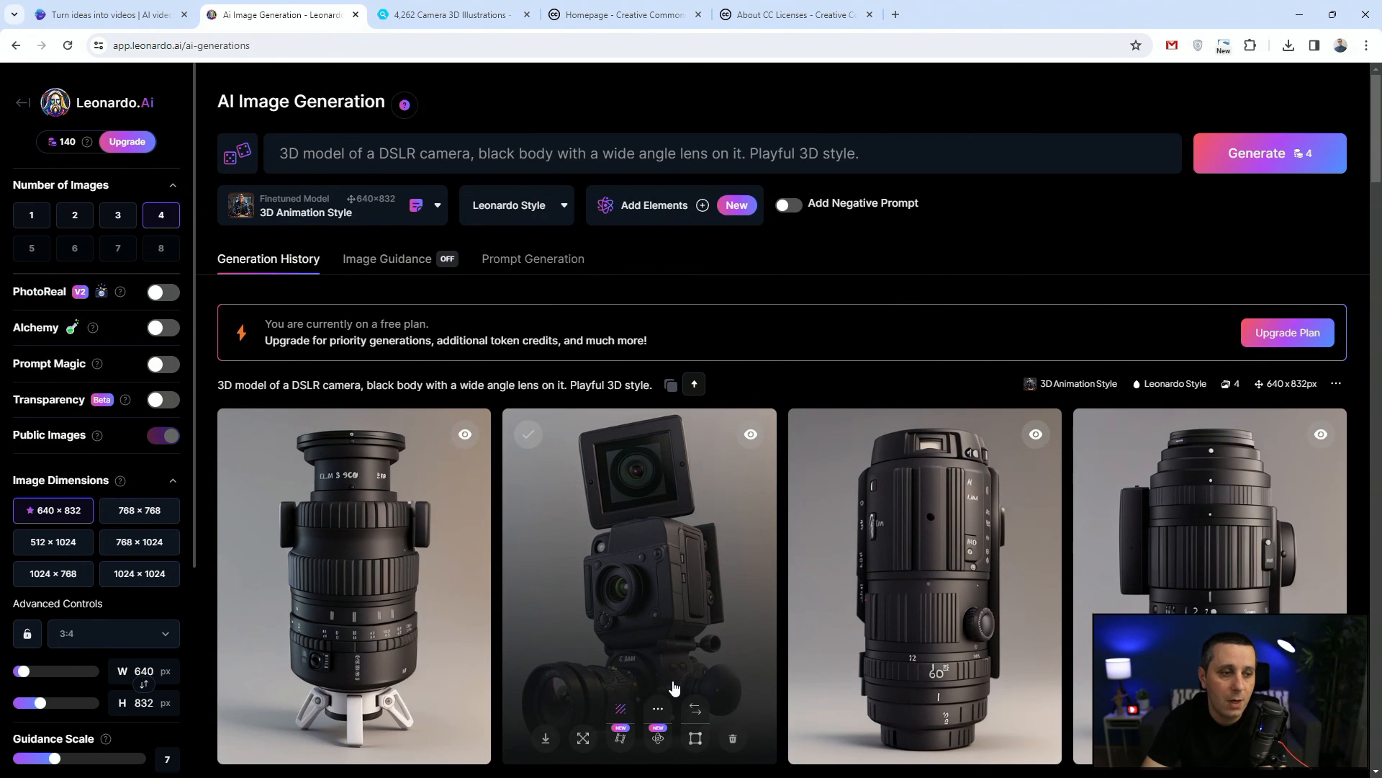